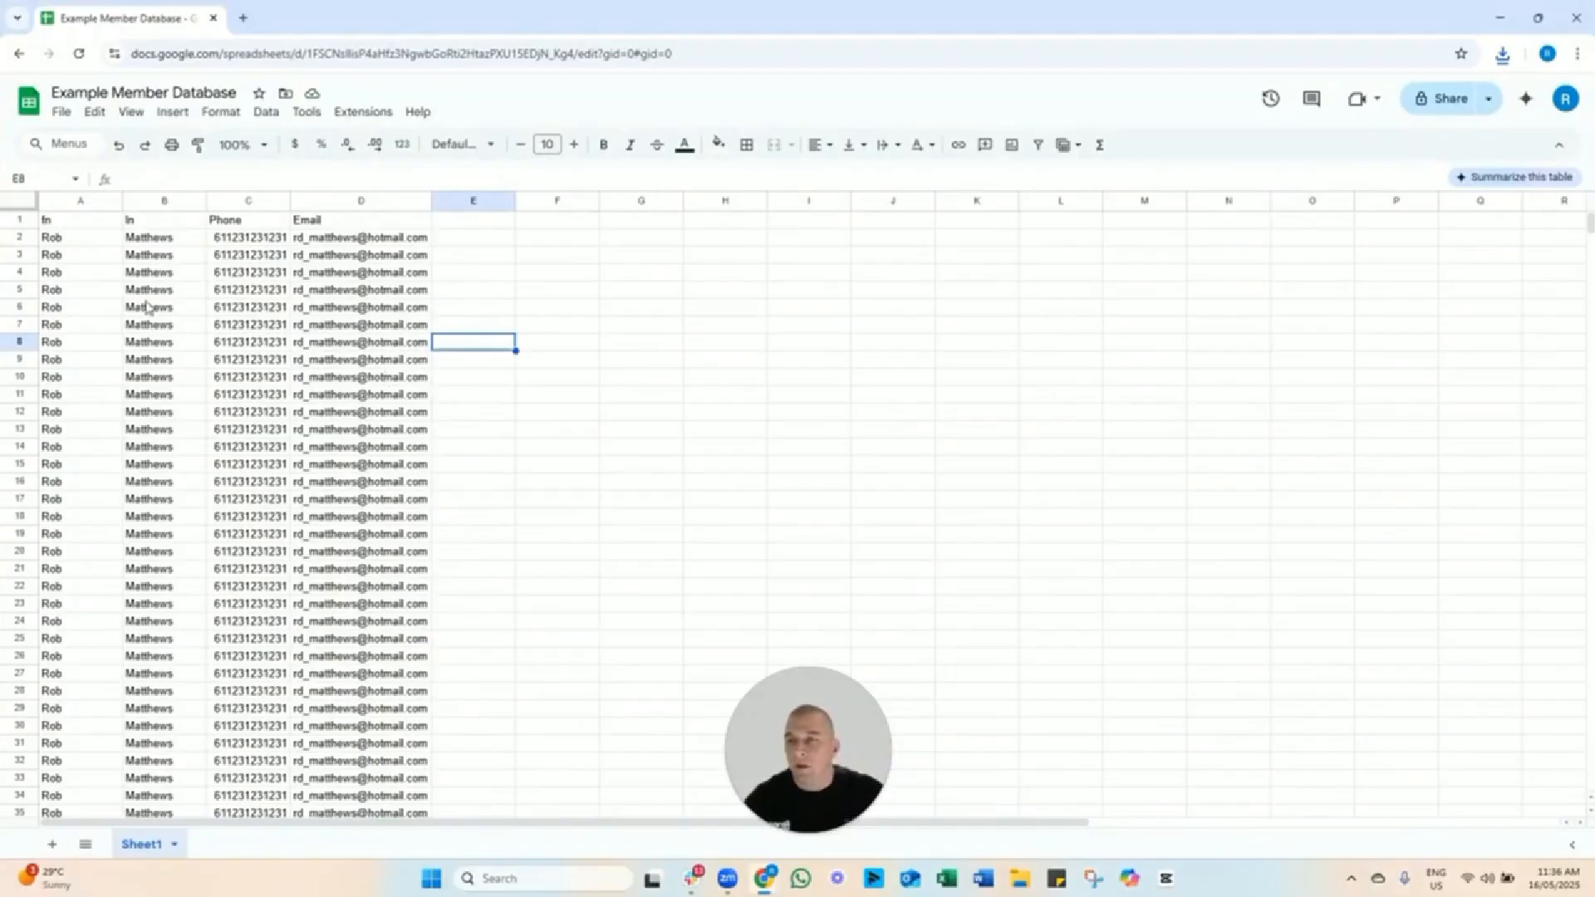
Examine the member sheet's fn, ln, Phone and Email column headers and the format of the entries below them.
click(89, 226)
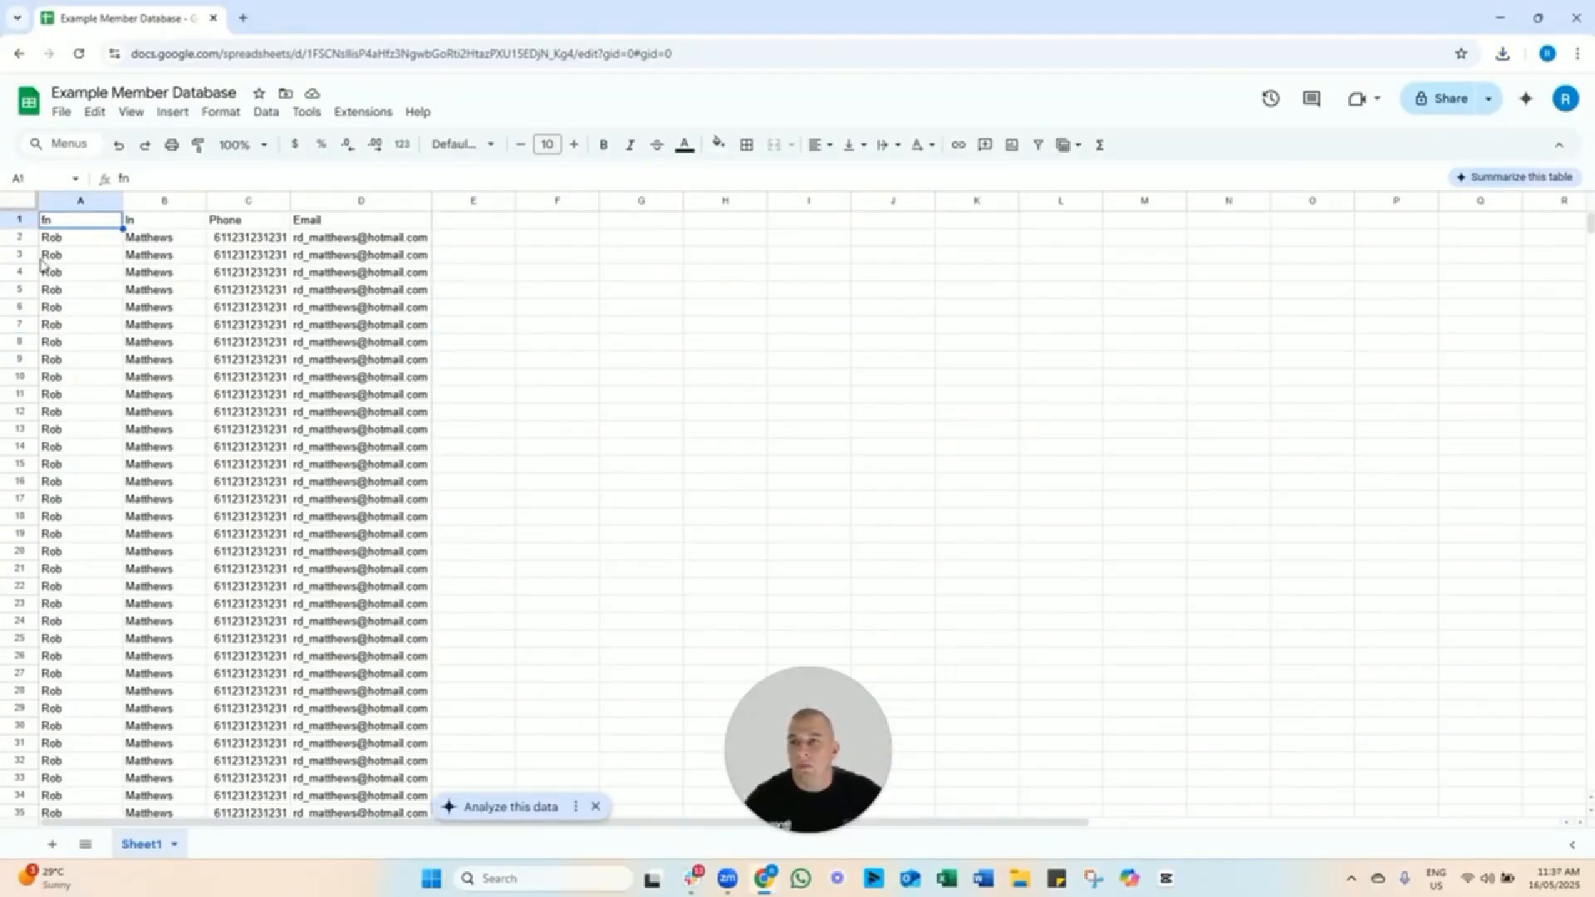
click(239, 273)
click(354, 275)
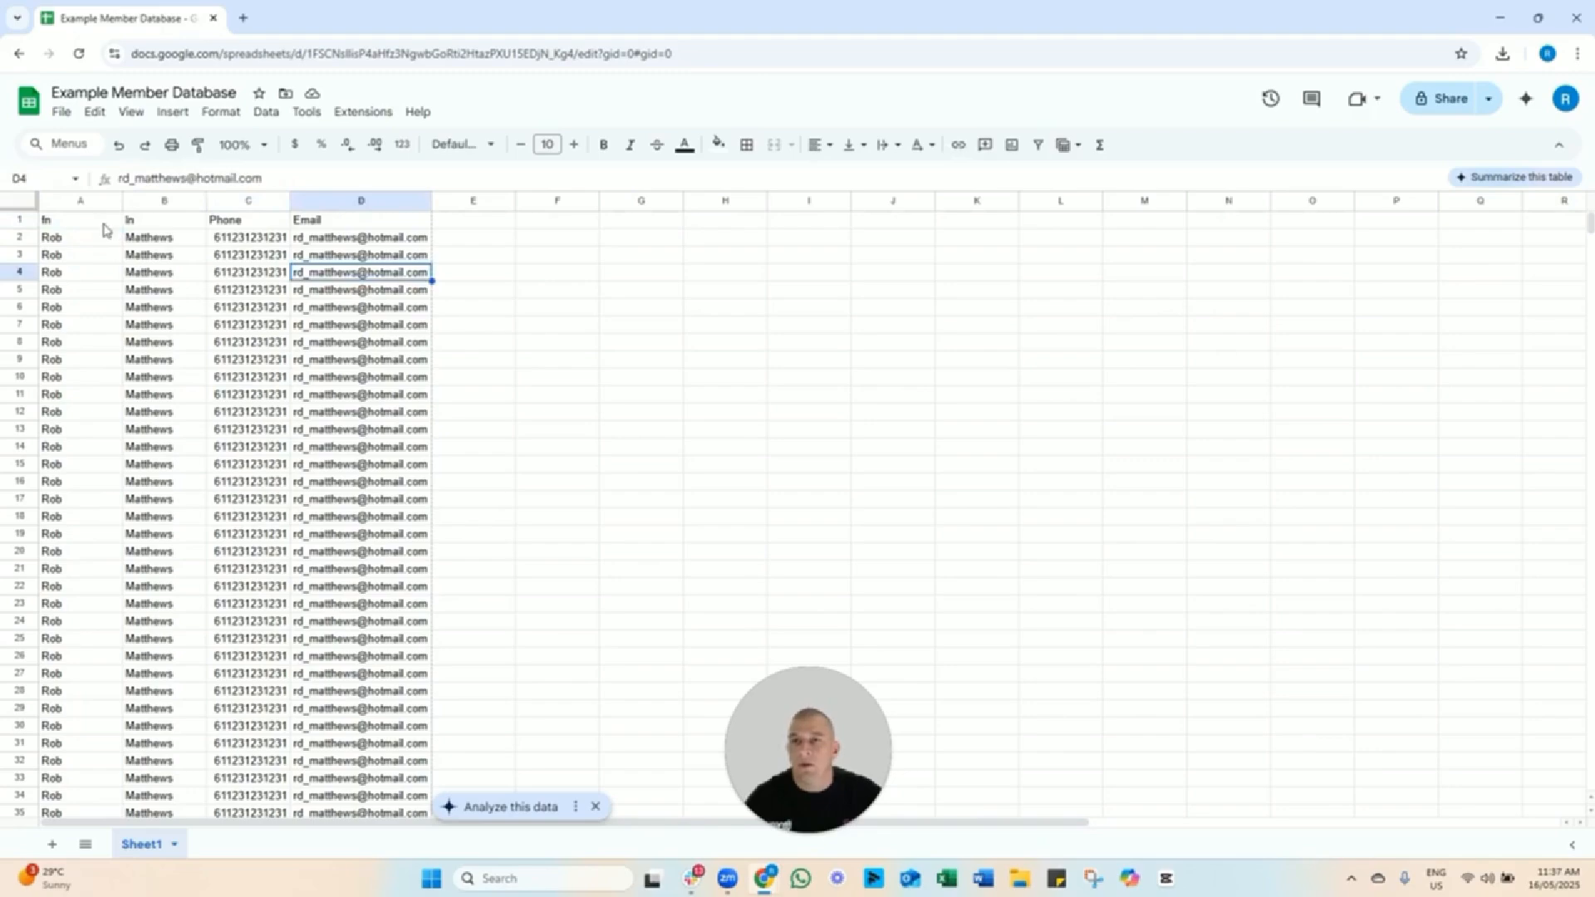
click(97, 225)
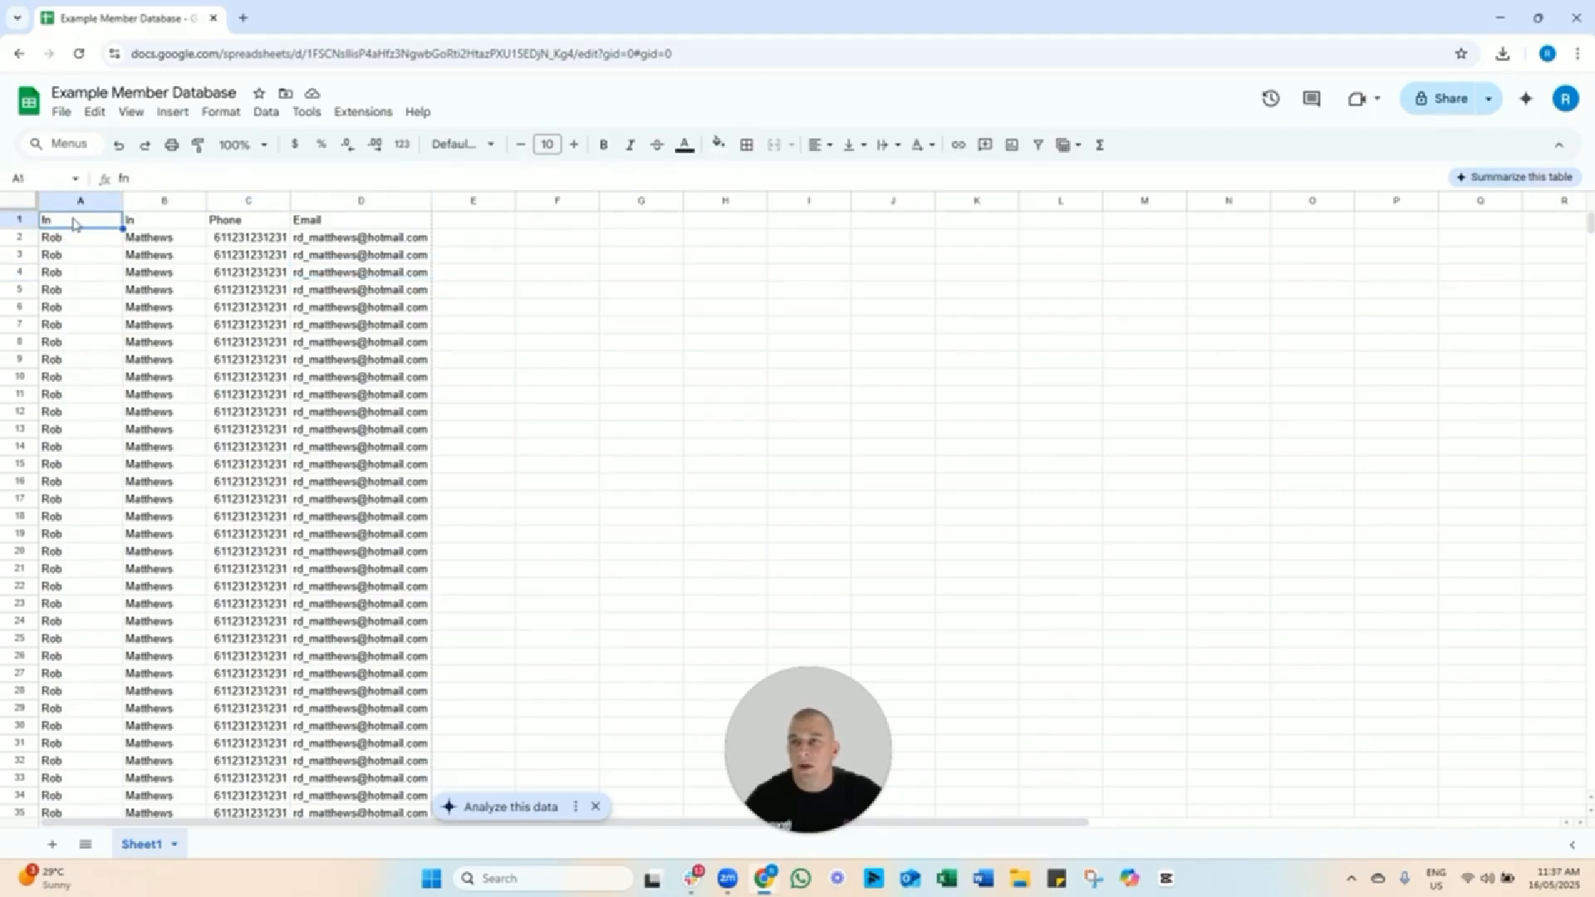
click(143, 228)
click(79, 226)
click(138, 227)
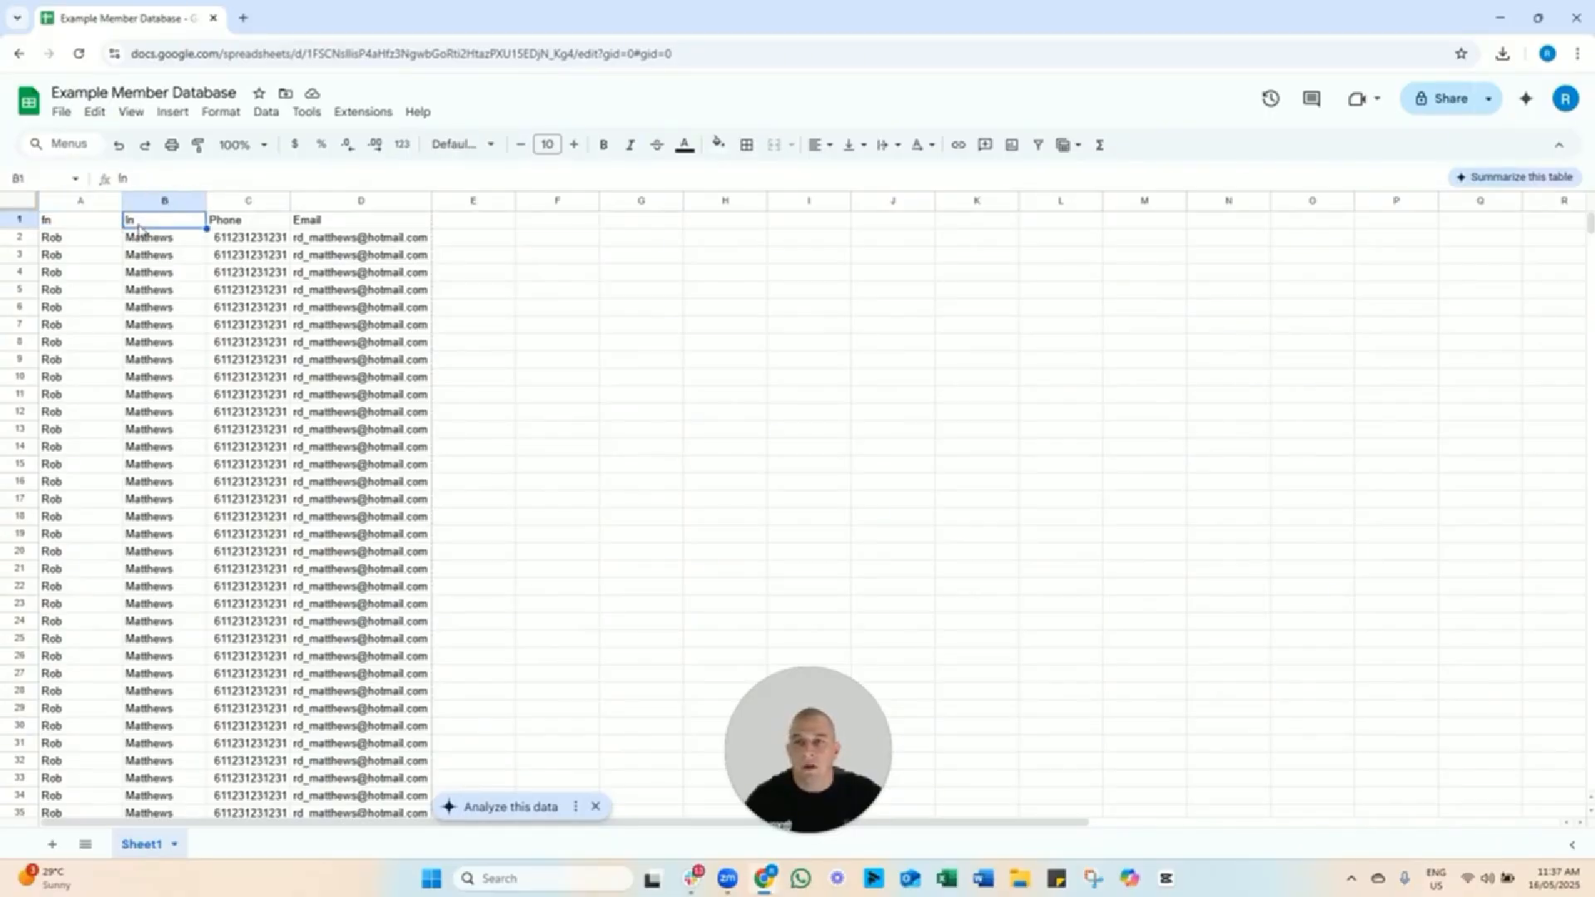
click(80, 226)
click(166, 226)
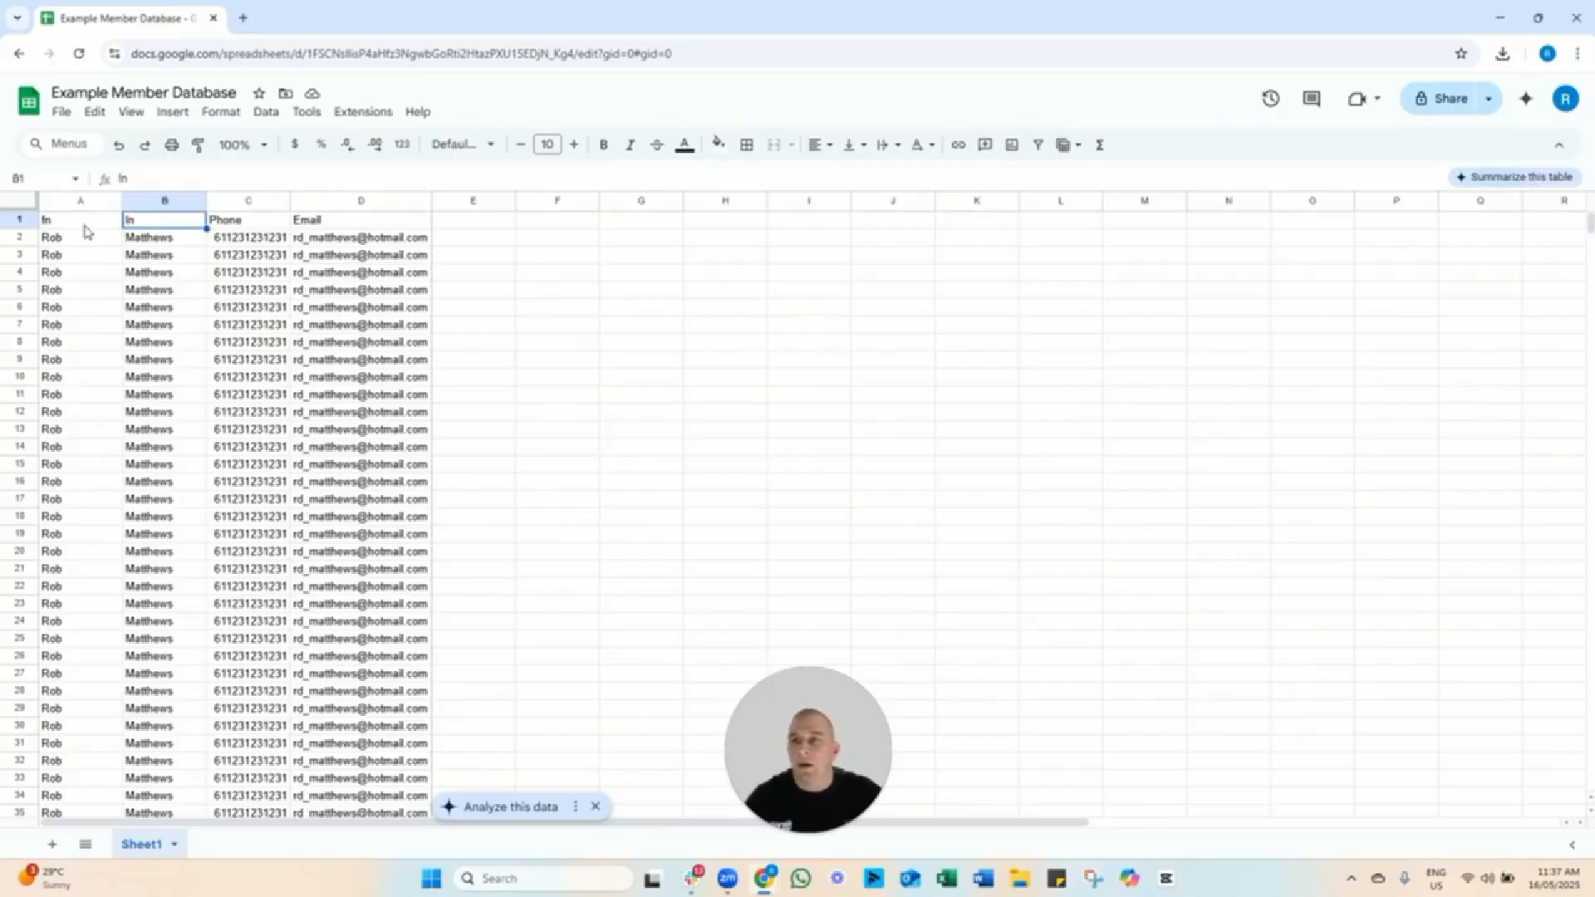
click(244, 226)
click(324, 224)
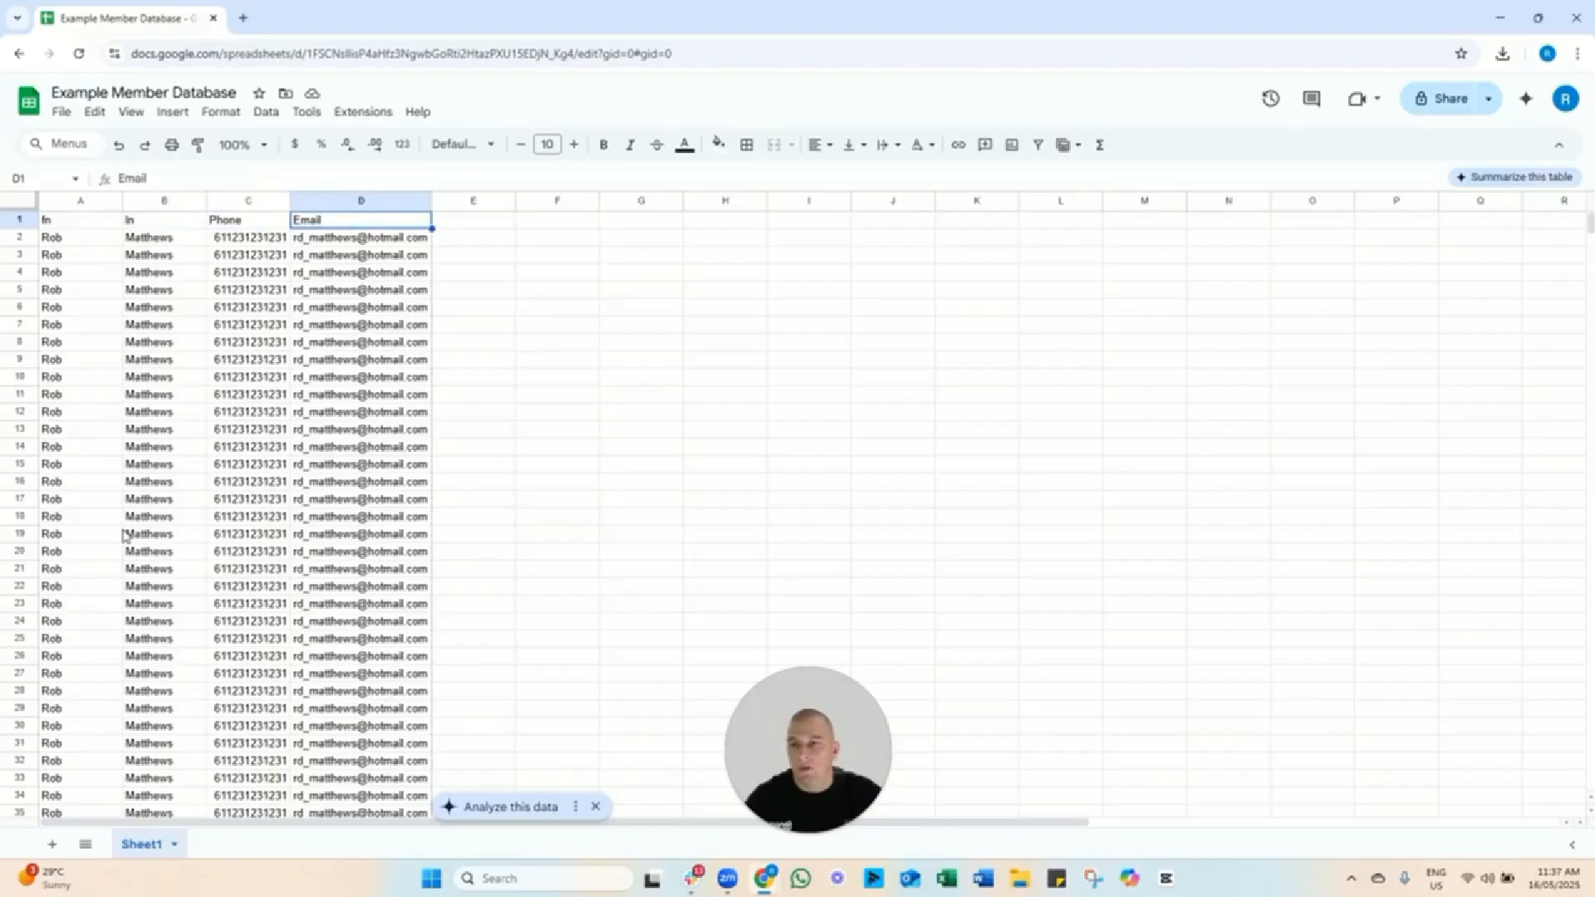
Download the Example Member Database sheet as a Comma Separated Values (.csv) file.
click(61, 112)
mouse_move(116, 317)
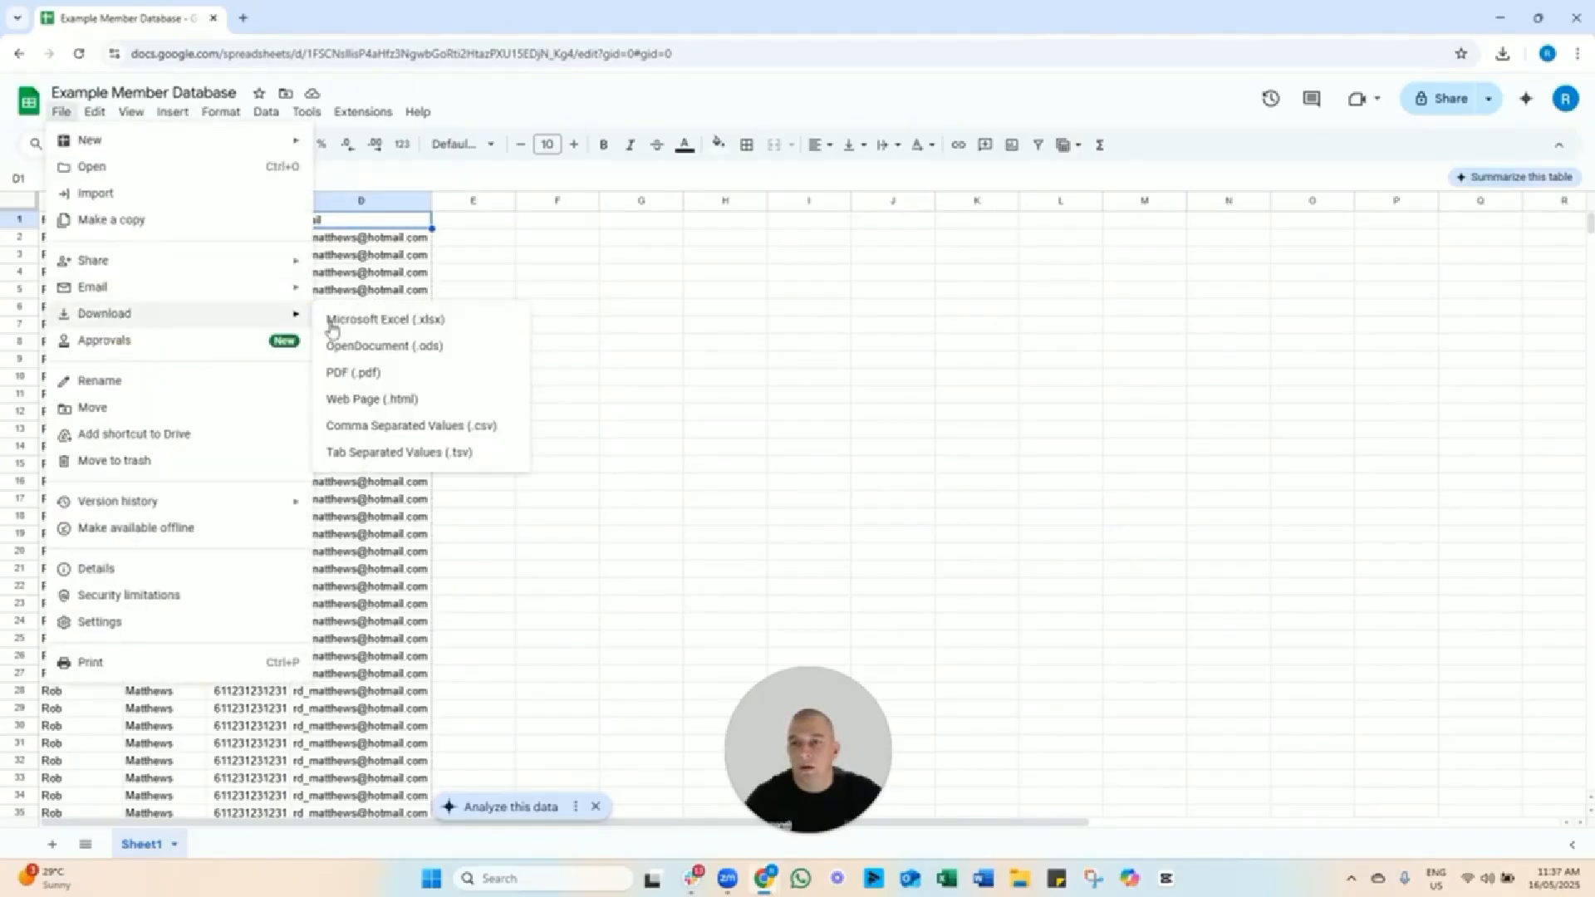
click(451, 428)
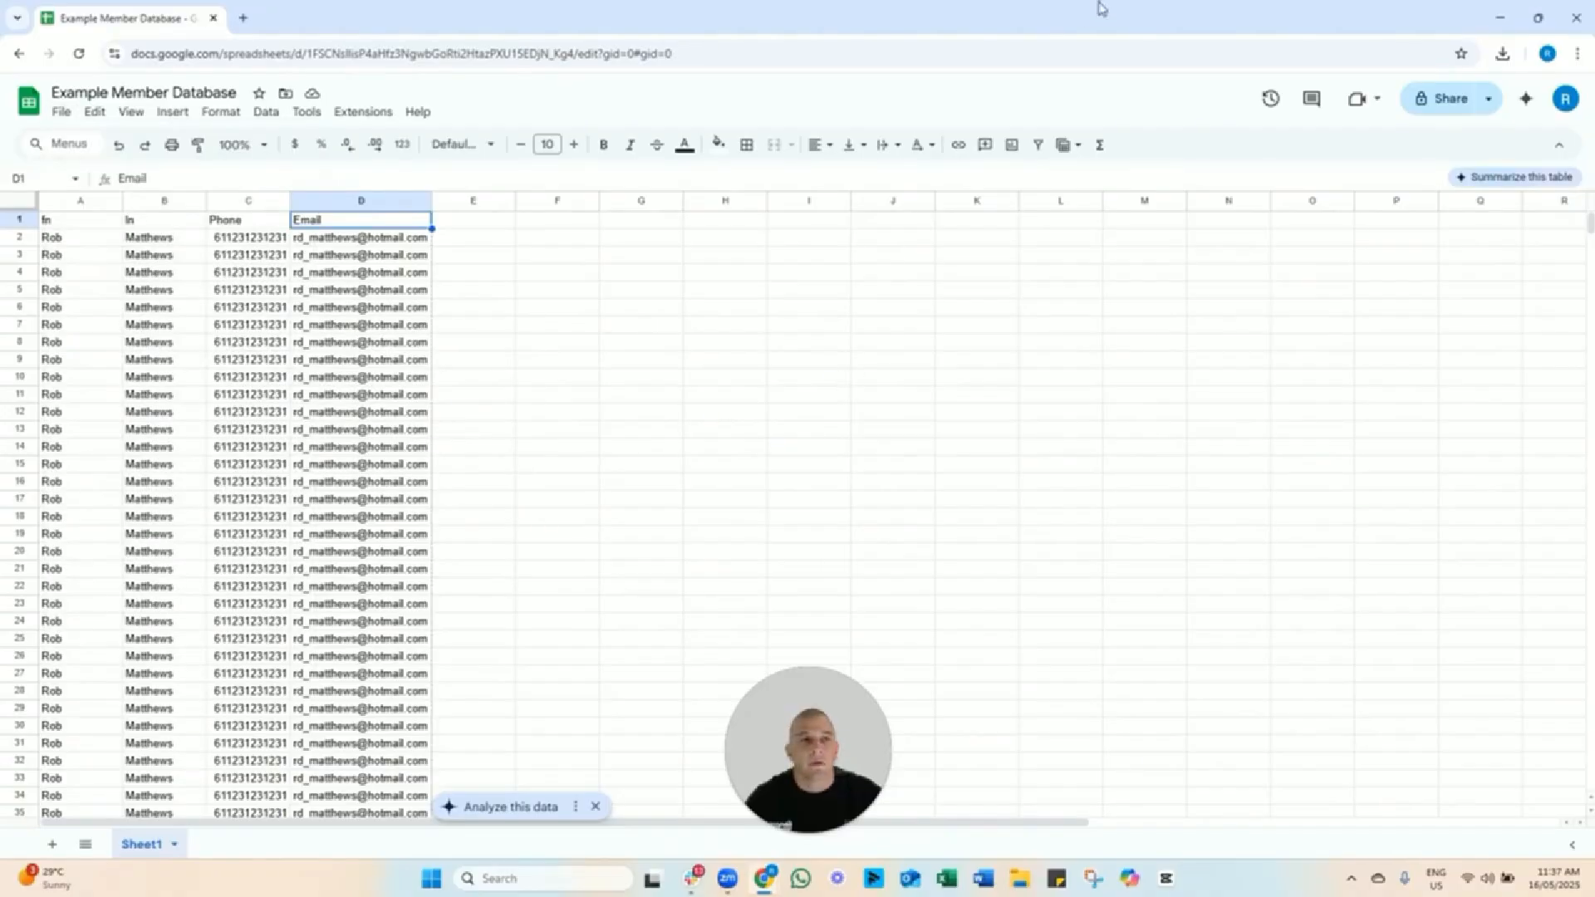
Switch to Meta Ads Manager and open the Audiences page of the Get Fit and Healthy 24/7 ad account.
drag(1019, 25, 1594, 224)
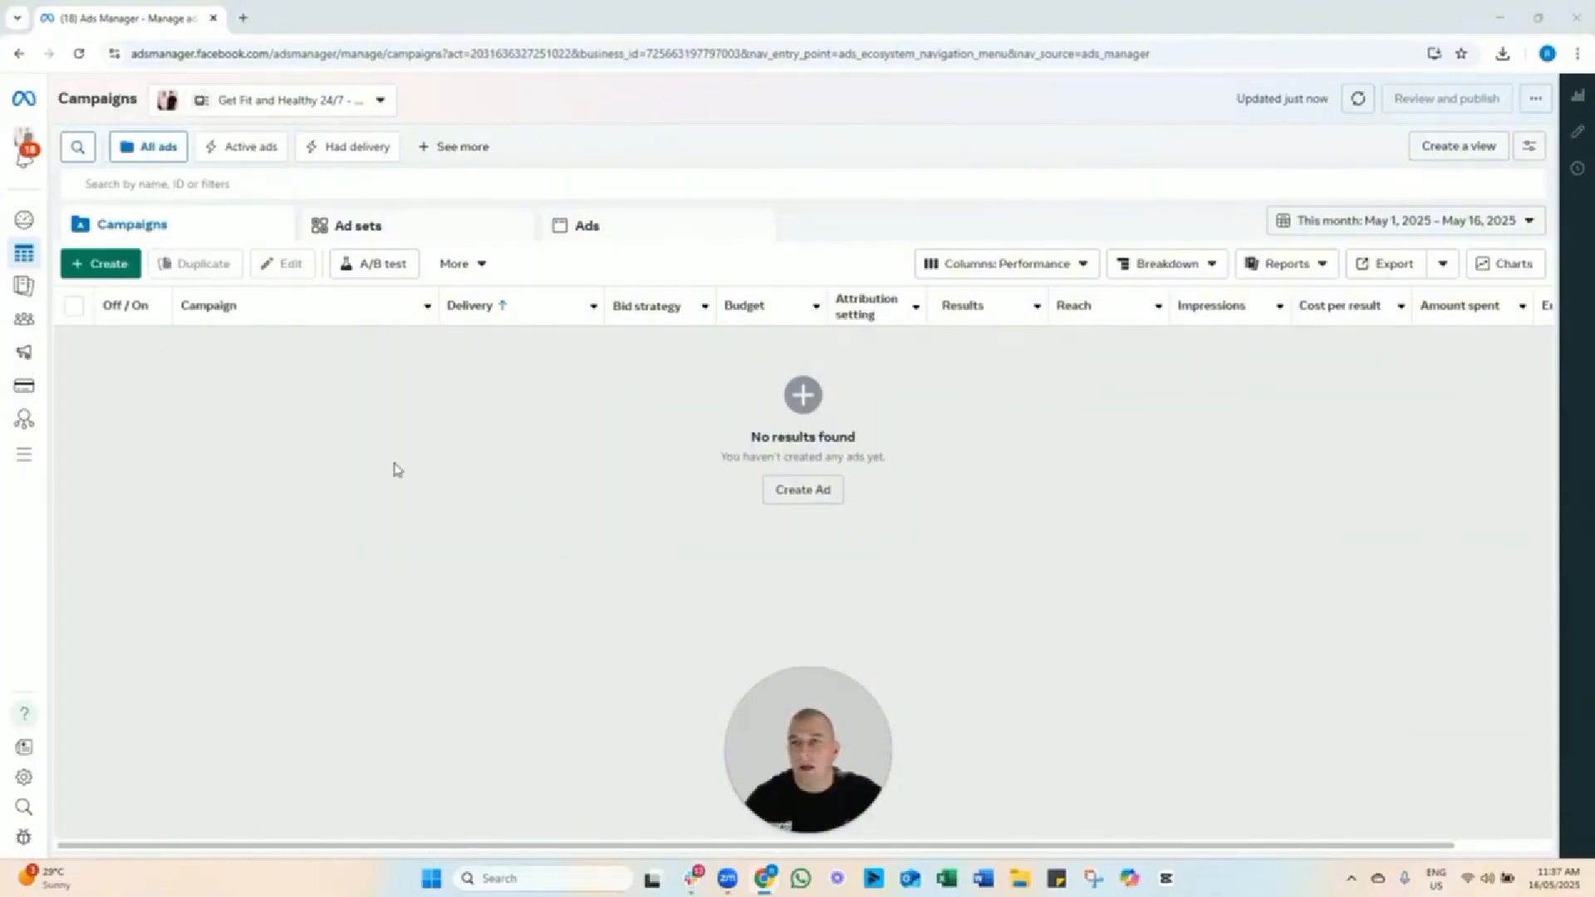
mouse_move(21, 384)
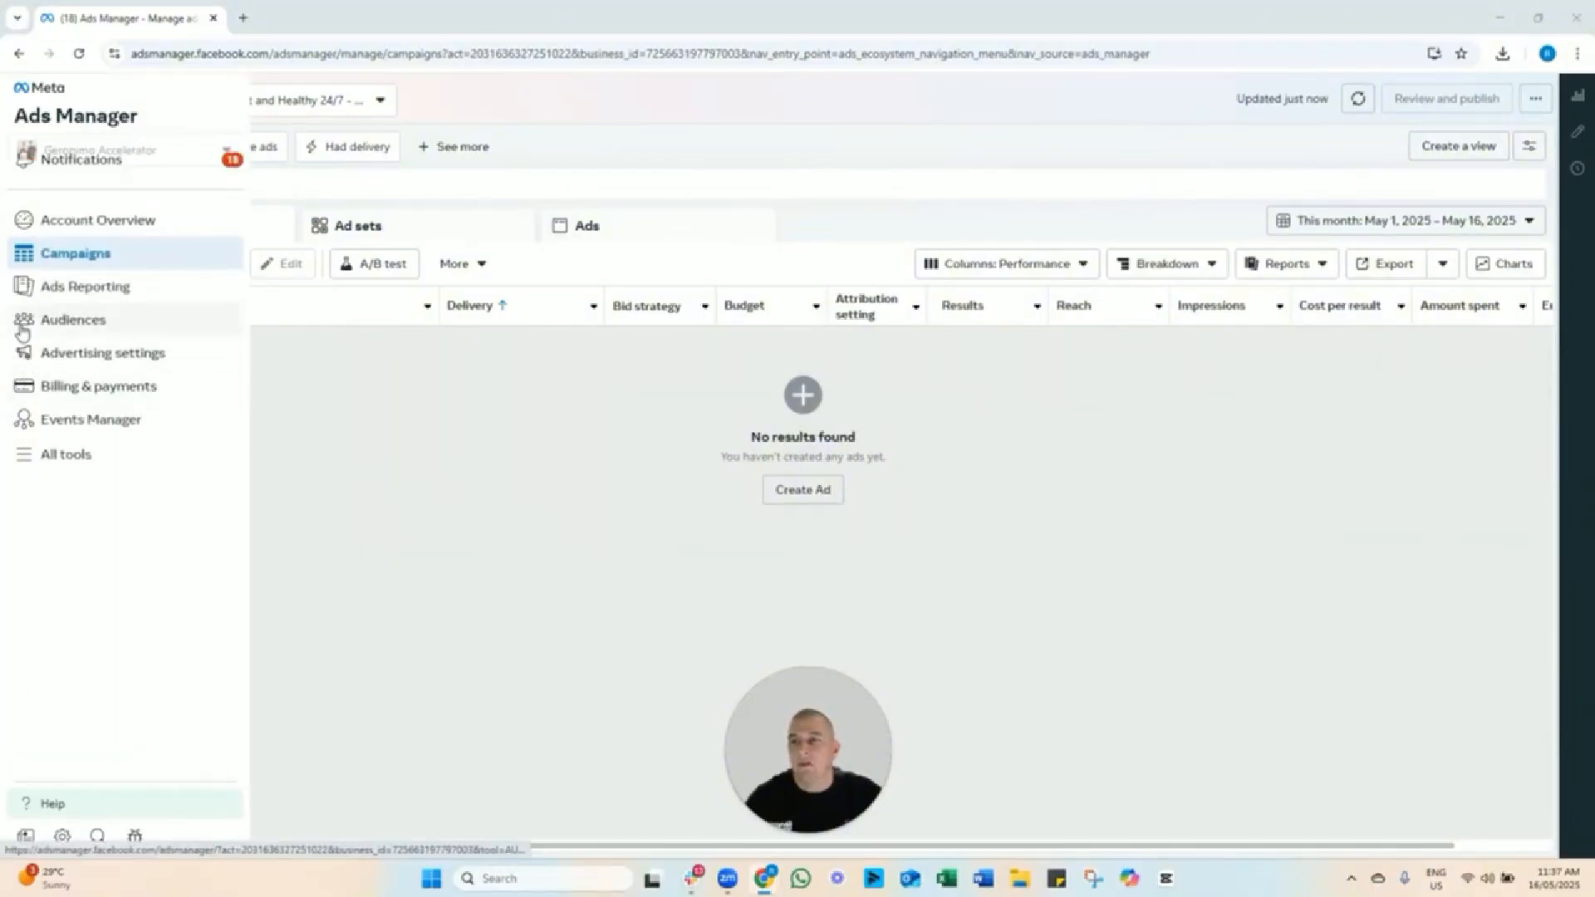
click(85, 326)
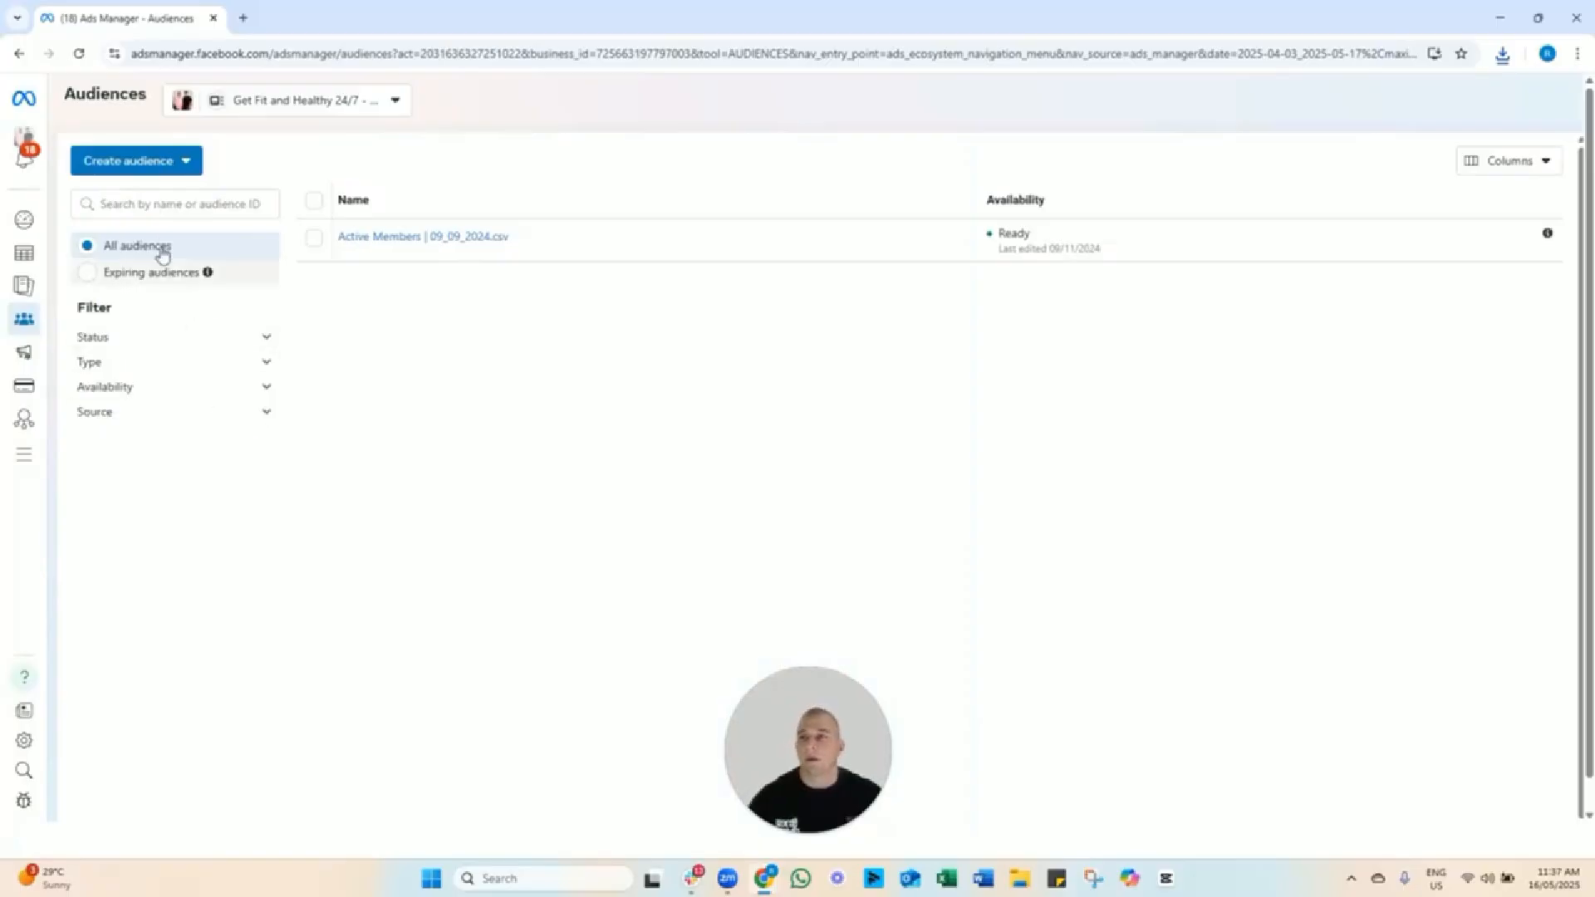
Start creating a custom audience with Customer list as its source.
click(140, 176)
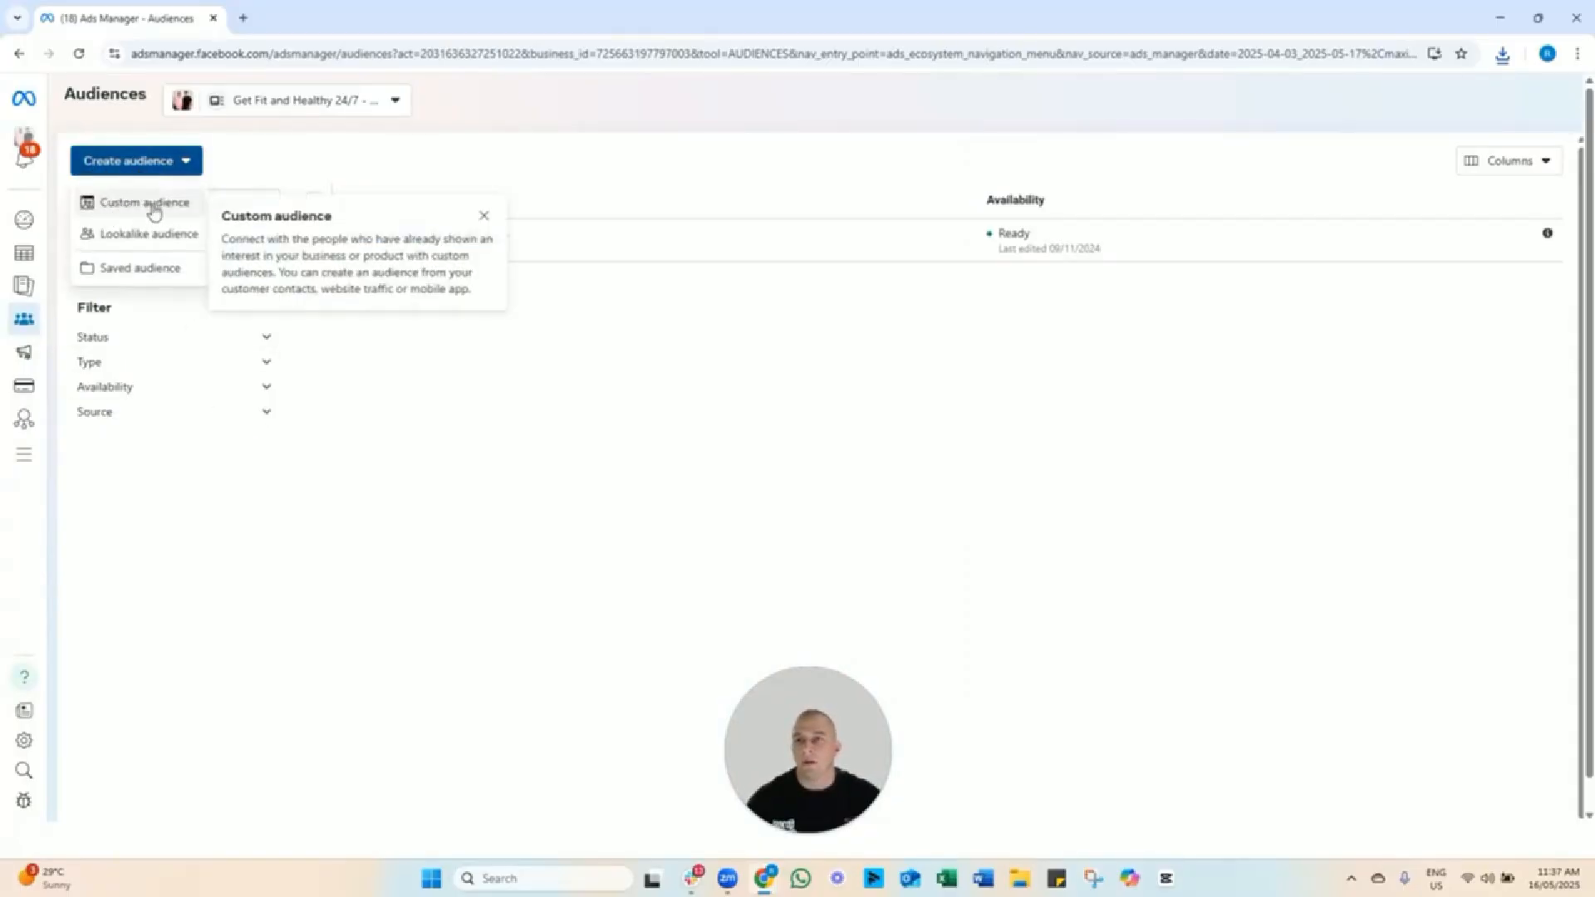
click(149, 204)
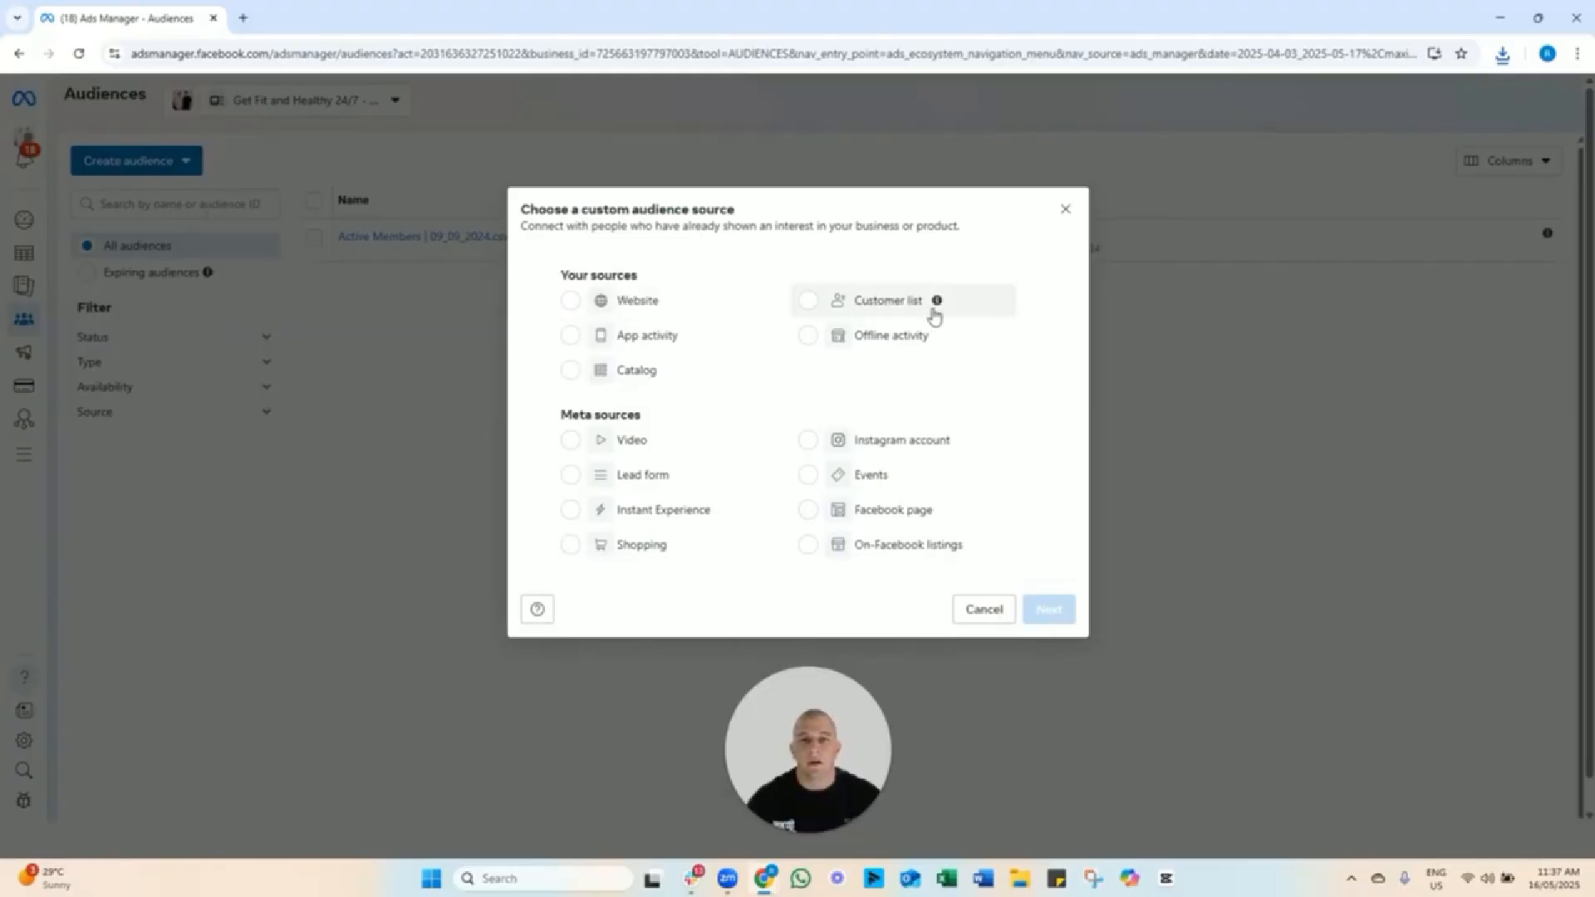
click(894, 306)
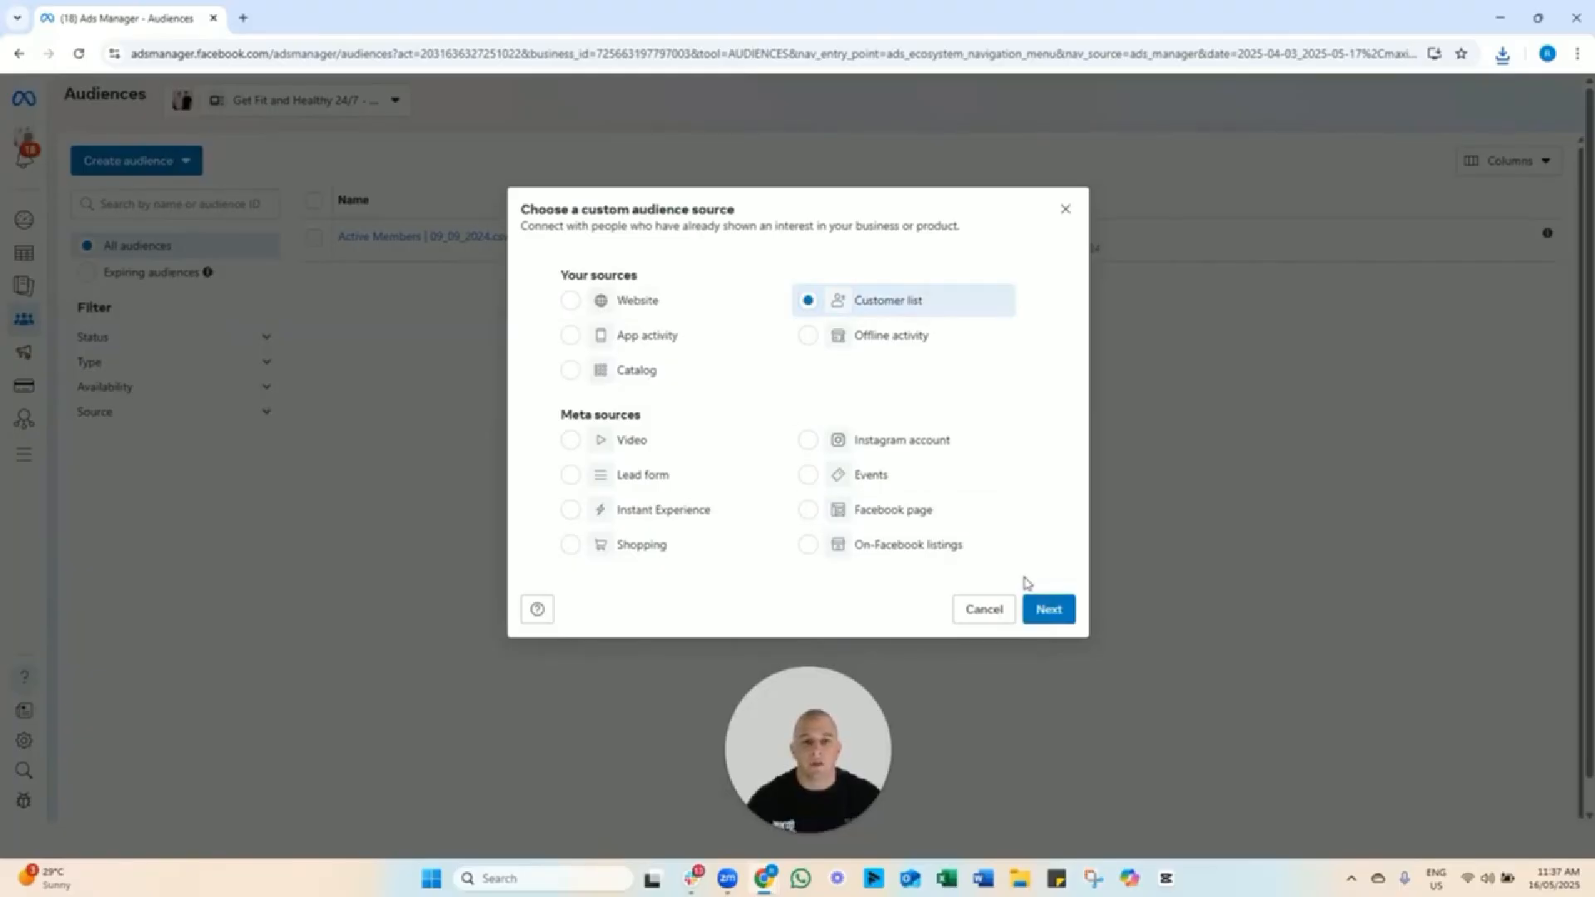
click(1051, 610)
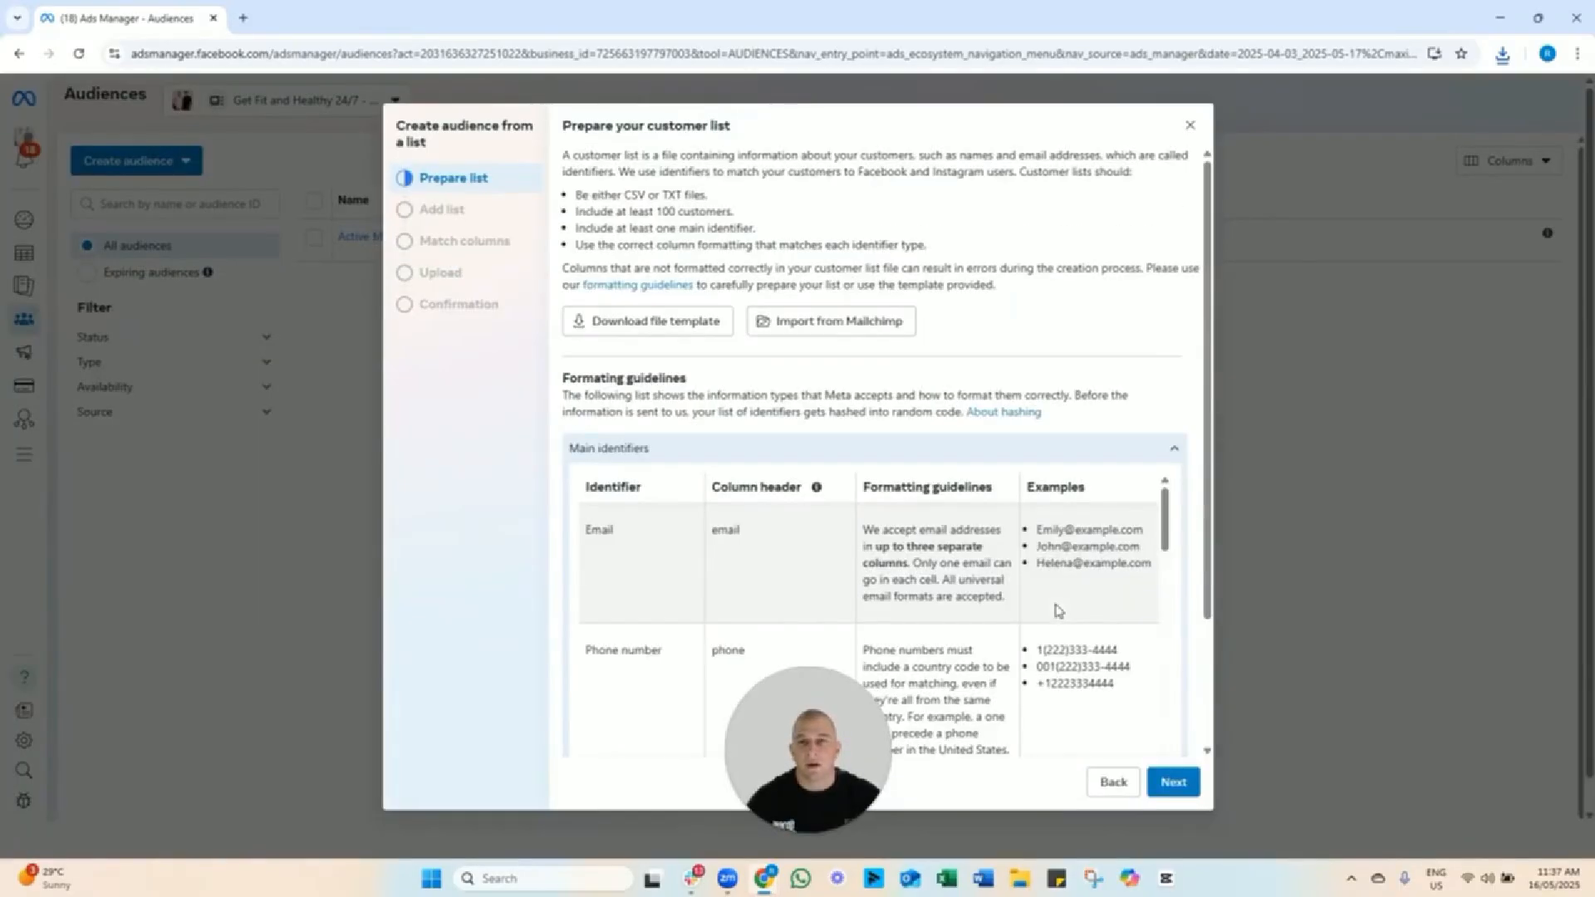
Review the customer list formatting guidelines, then add the file Example Member Database - Sheet1.csv as the customer list.
scroll(1100, 363, down, 2)
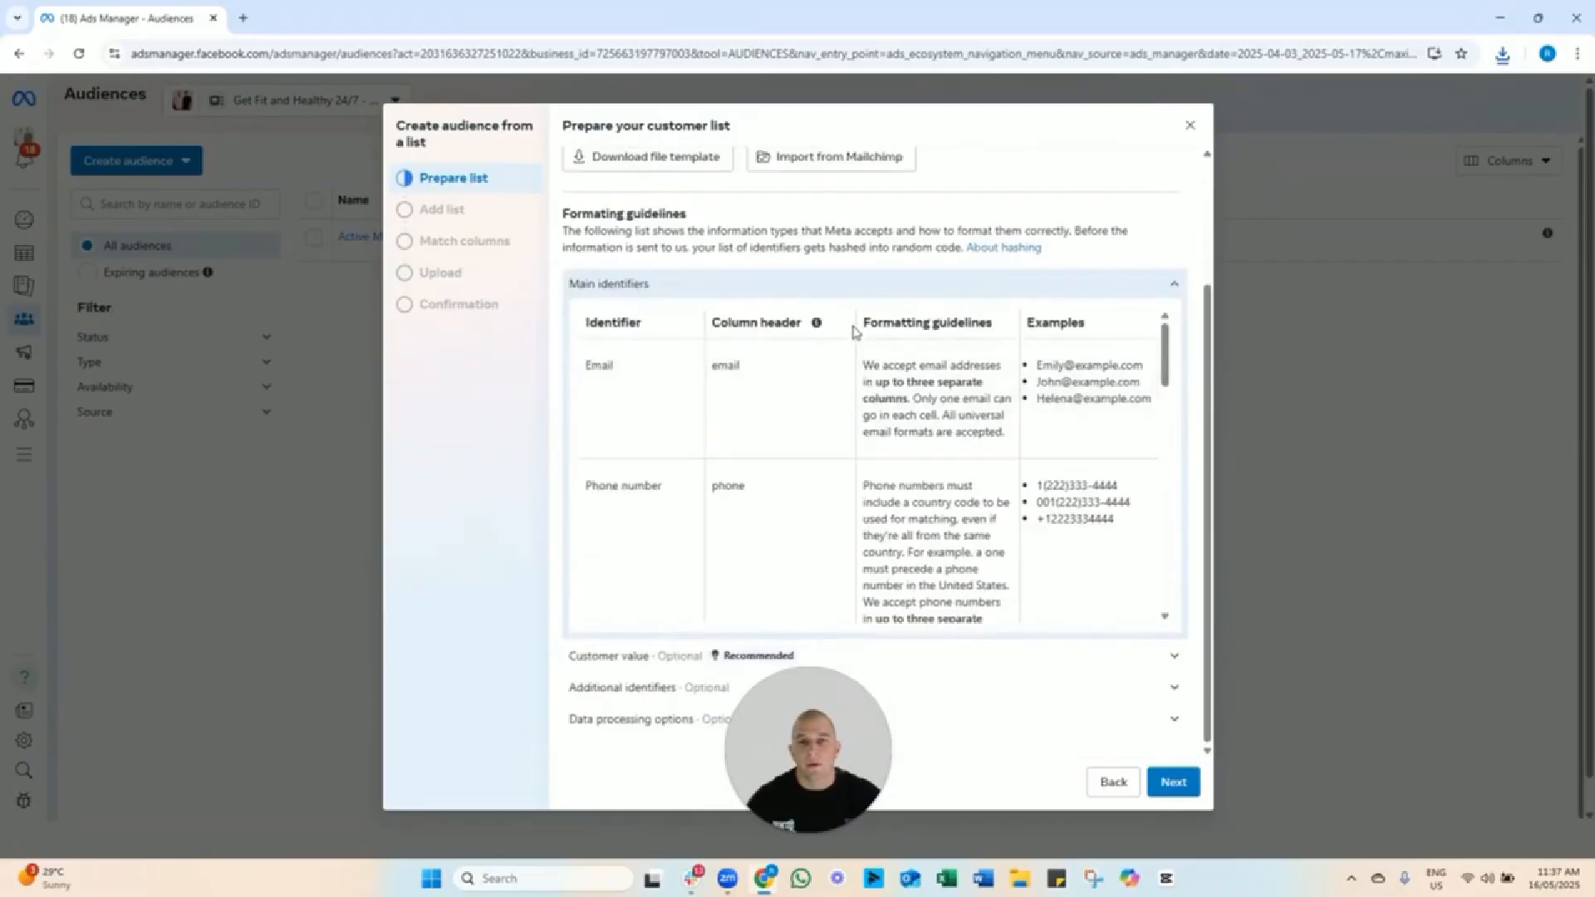
scroll(904, 327, up, 2)
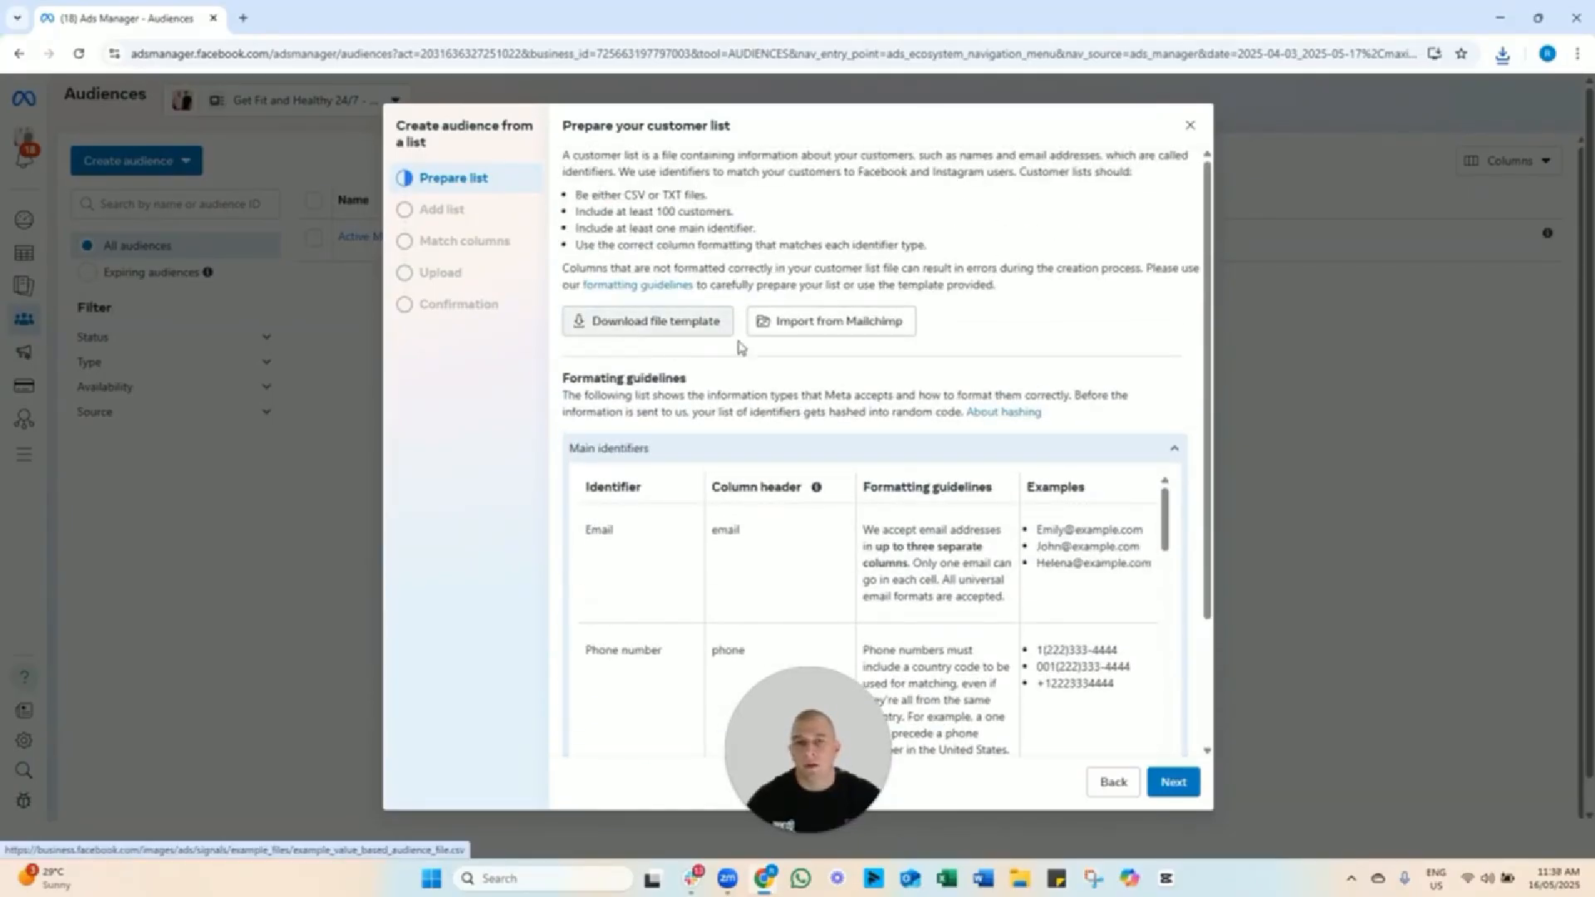
scroll(943, 365, down, 2)
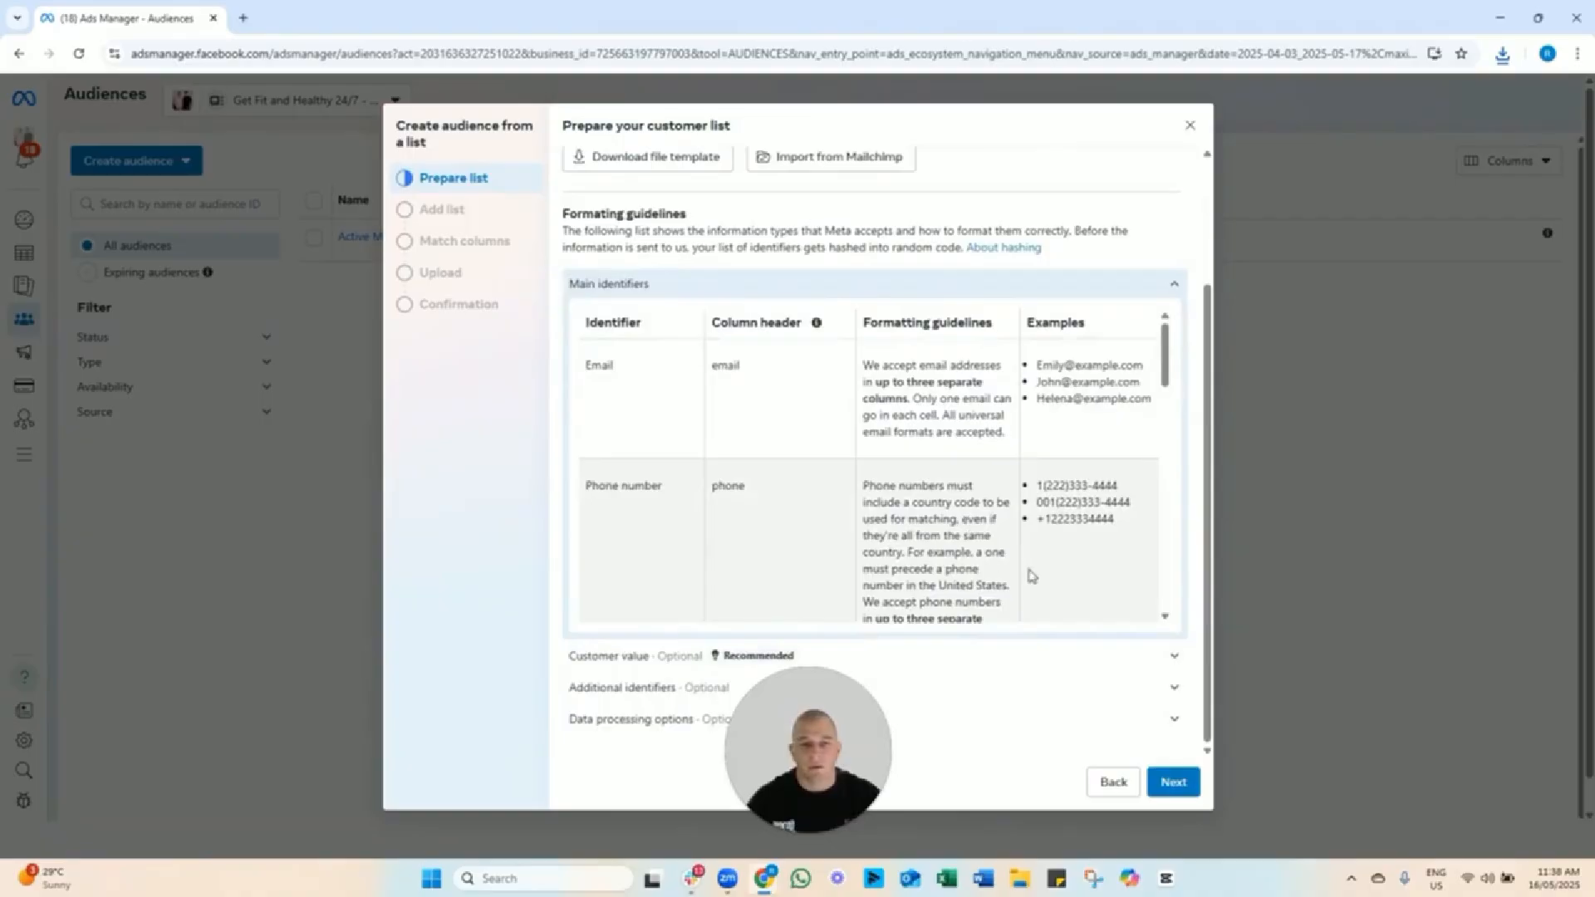
click(1185, 790)
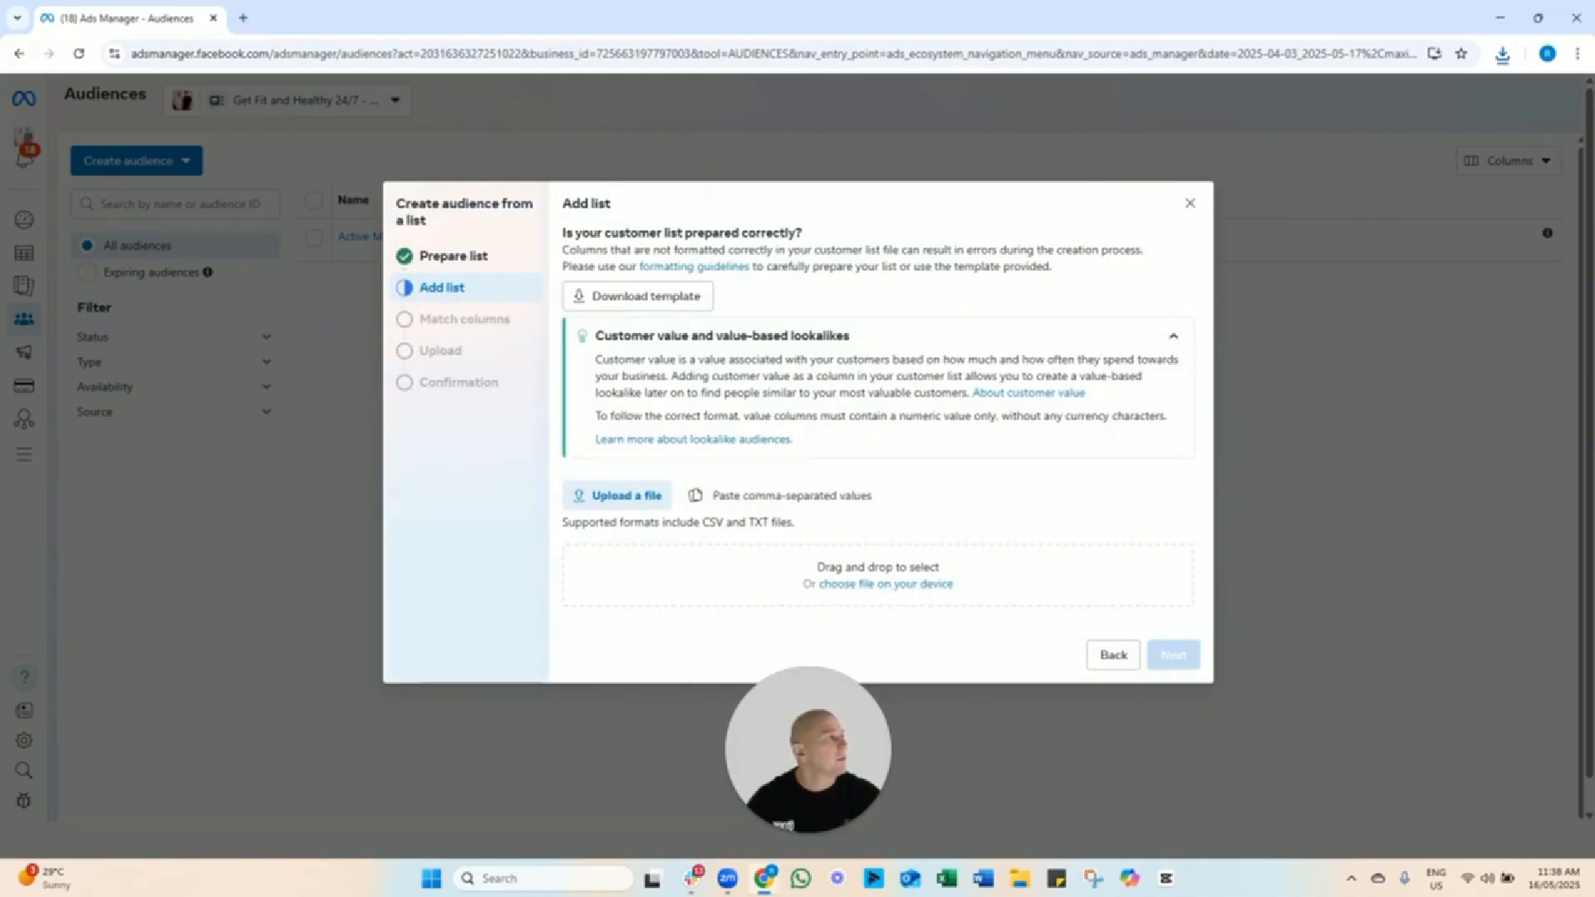
drag(1213, 370, 885, 591)
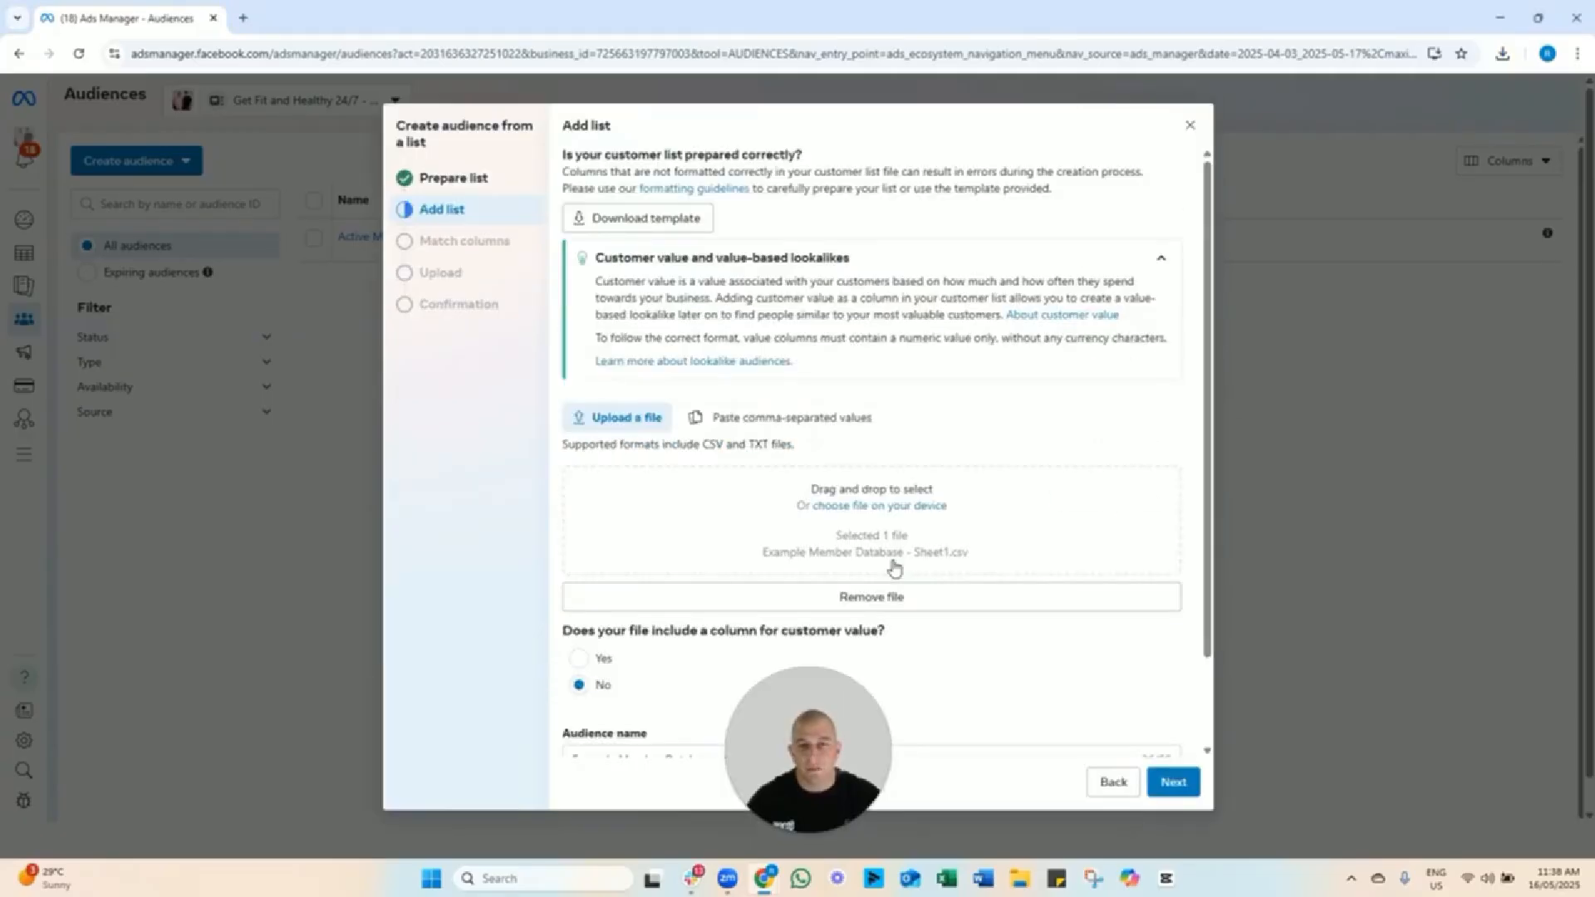
Name the audience "Example Member Database - May 2025" and continue to the column matching stage.
scroll(992, 604, down, 2)
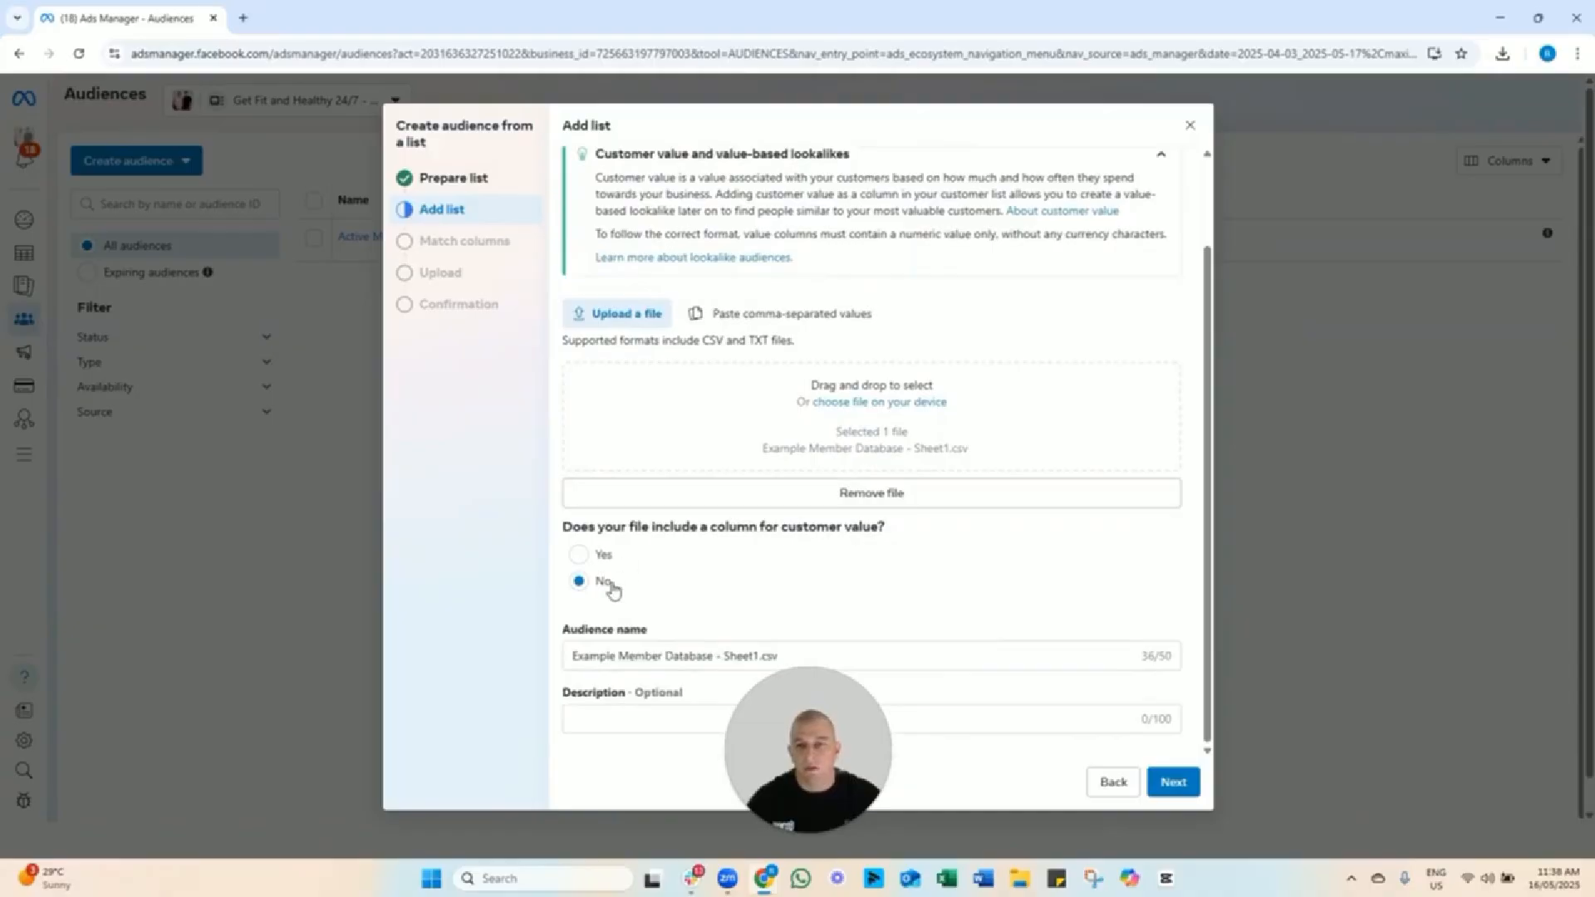
click(644, 657)
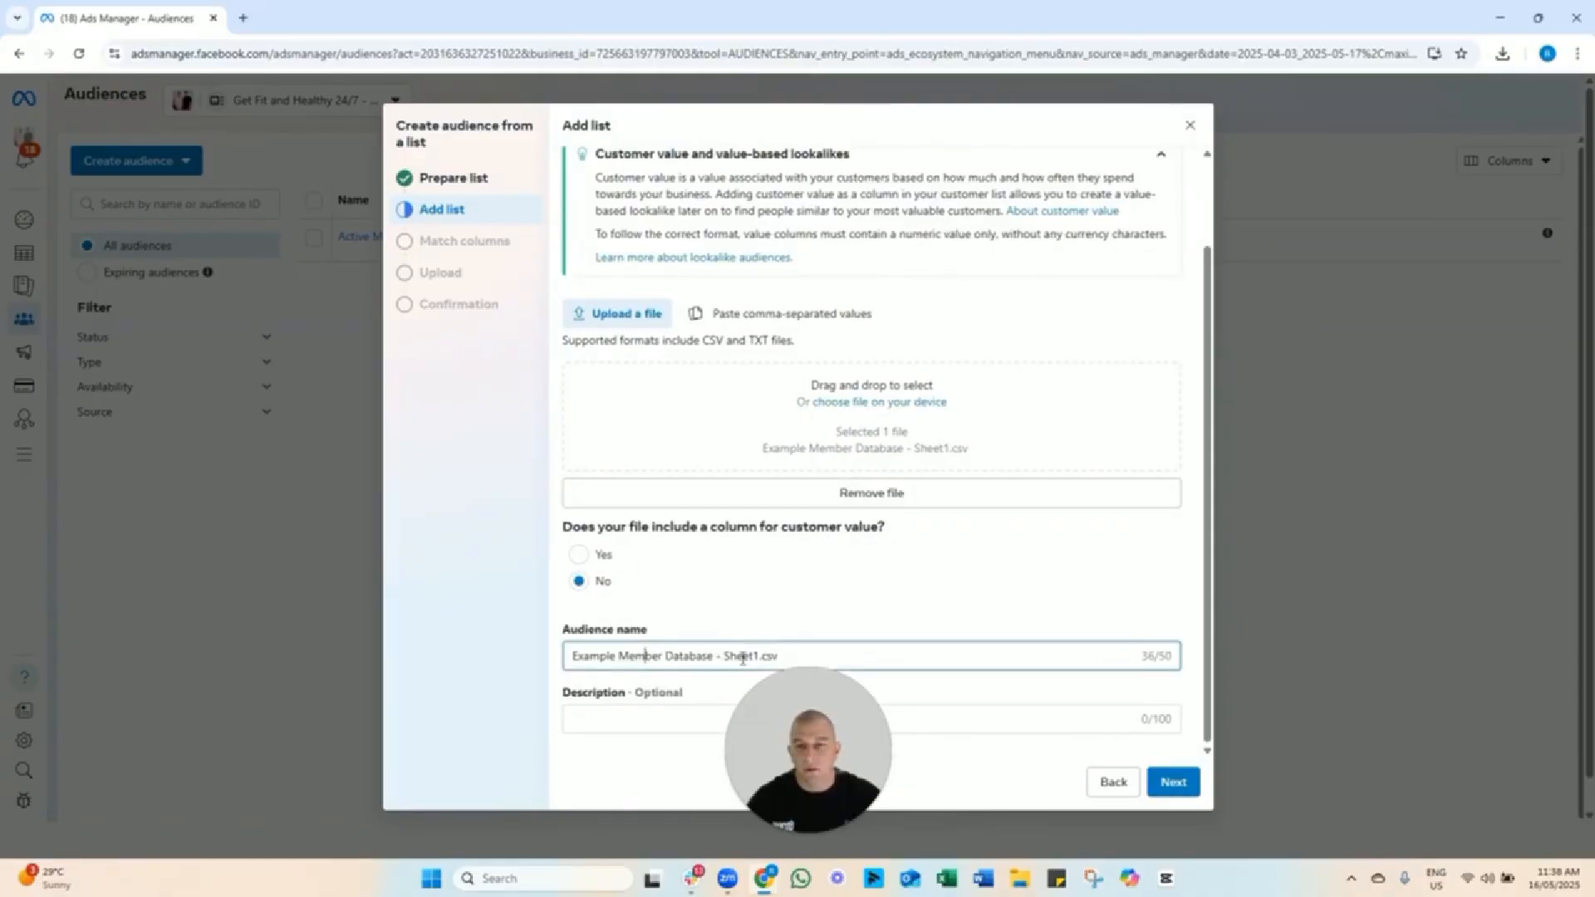
drag(787, 656, 725, 655)
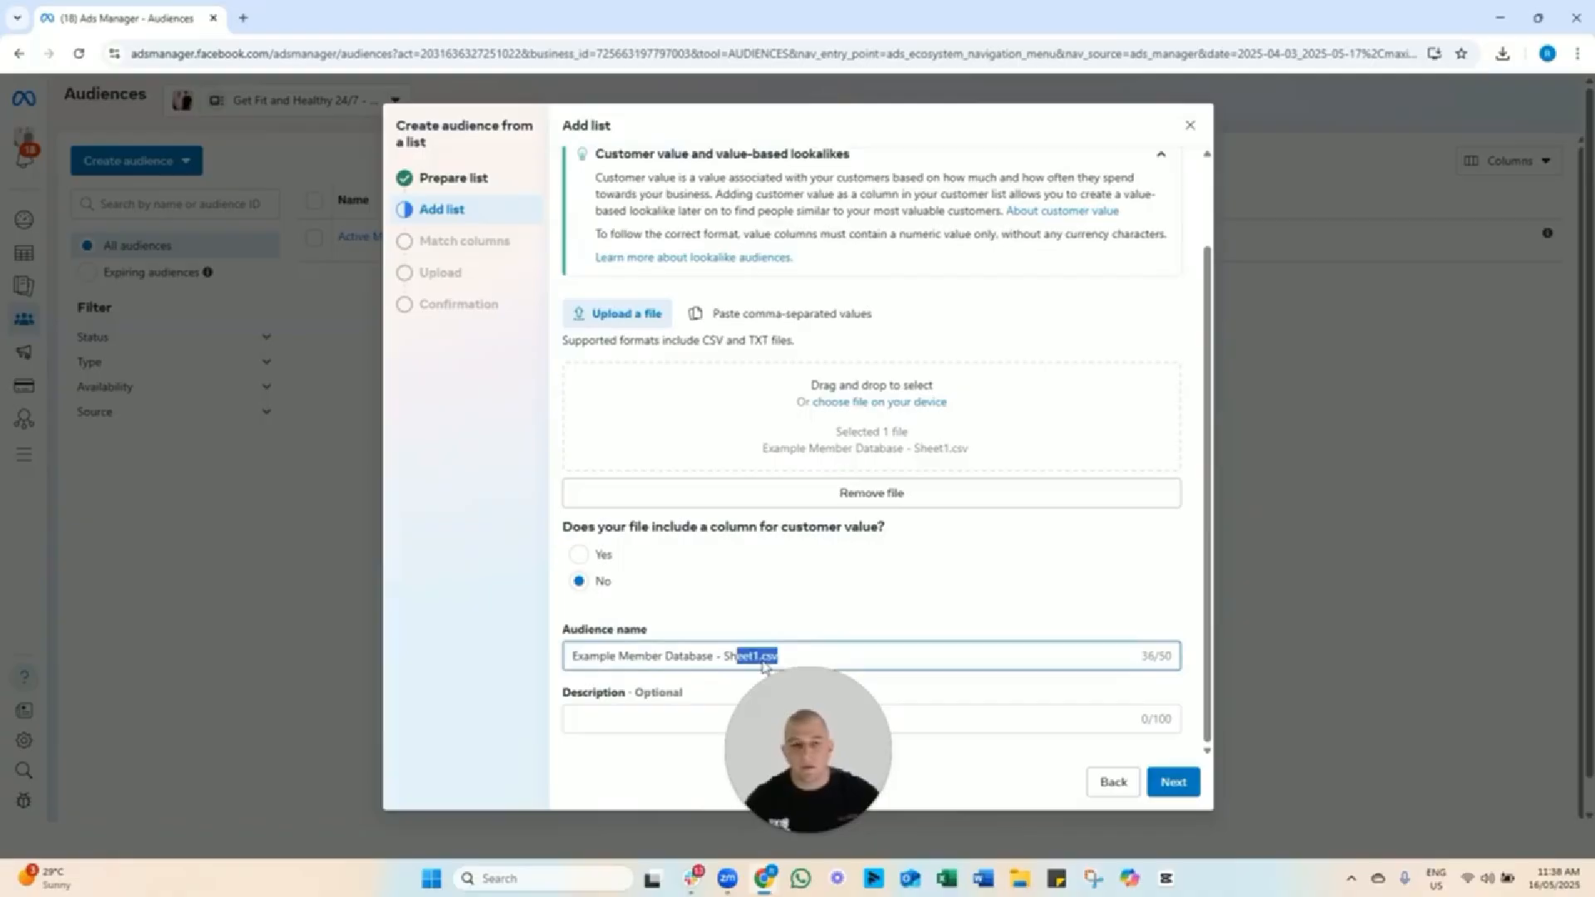
key(BackSpace)
key(BackSpace)
key(BackSpace)
text(May 2025)
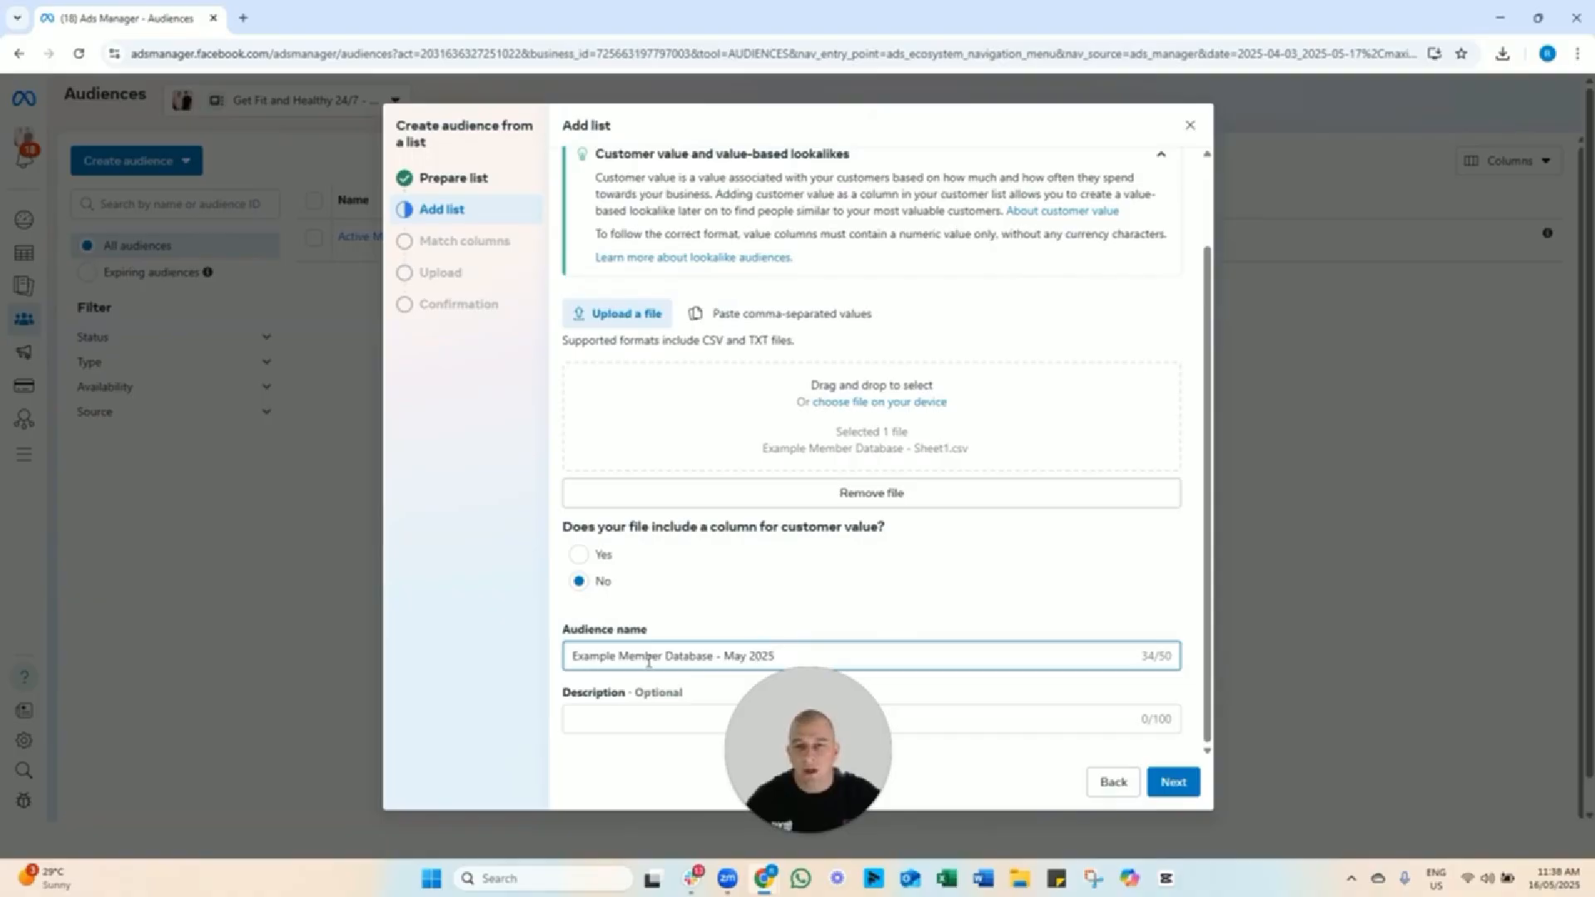
drag(579, 659, 780, 654)
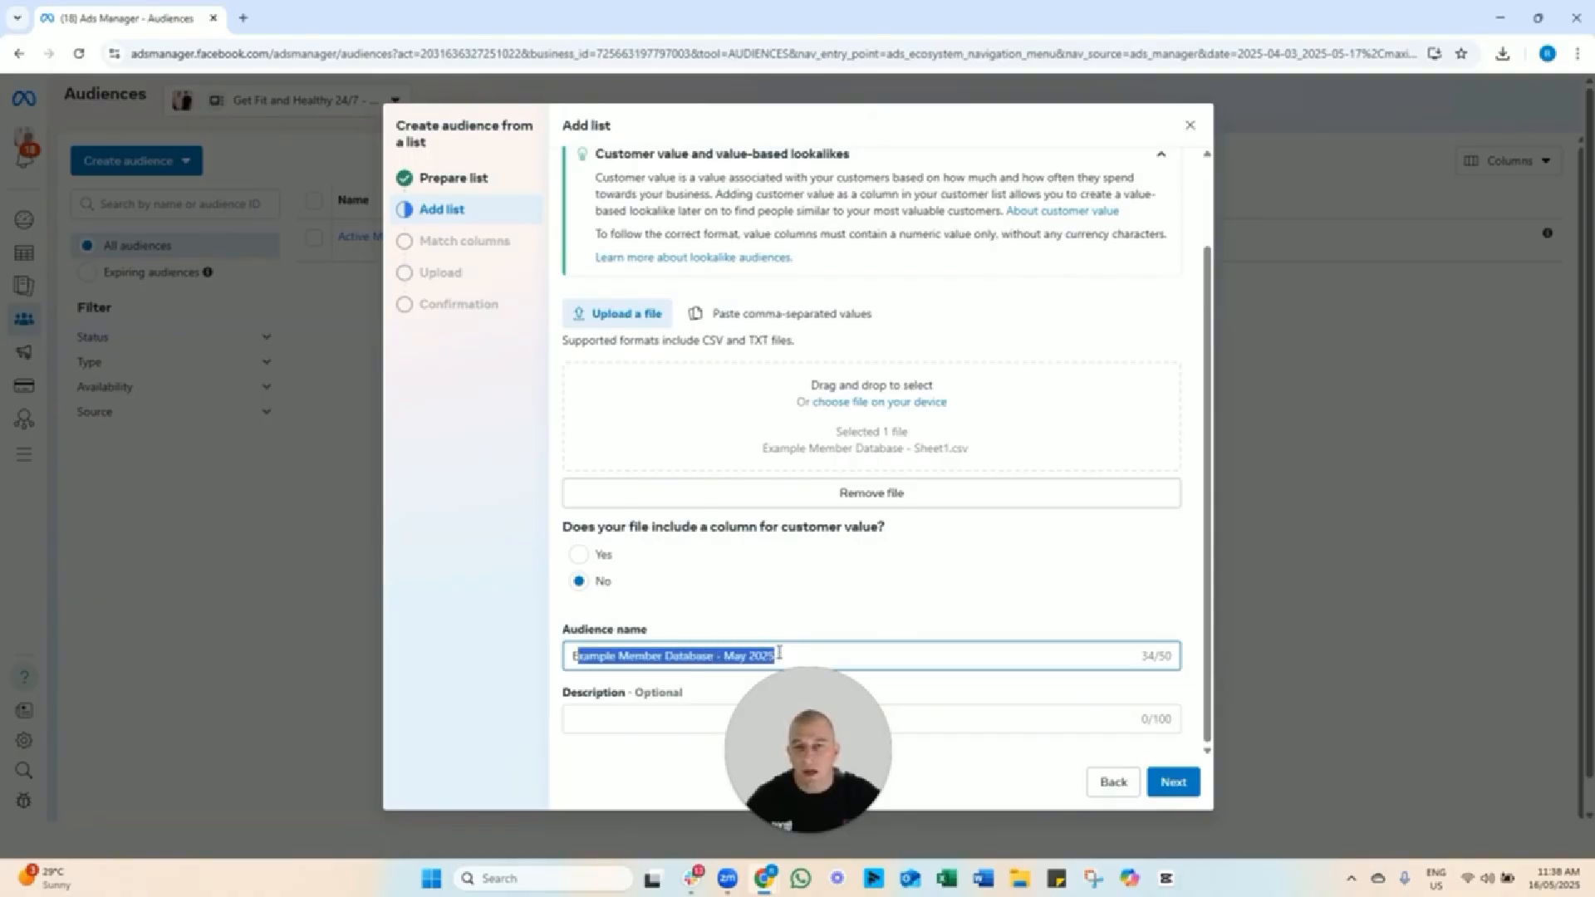
click(1183, 788)
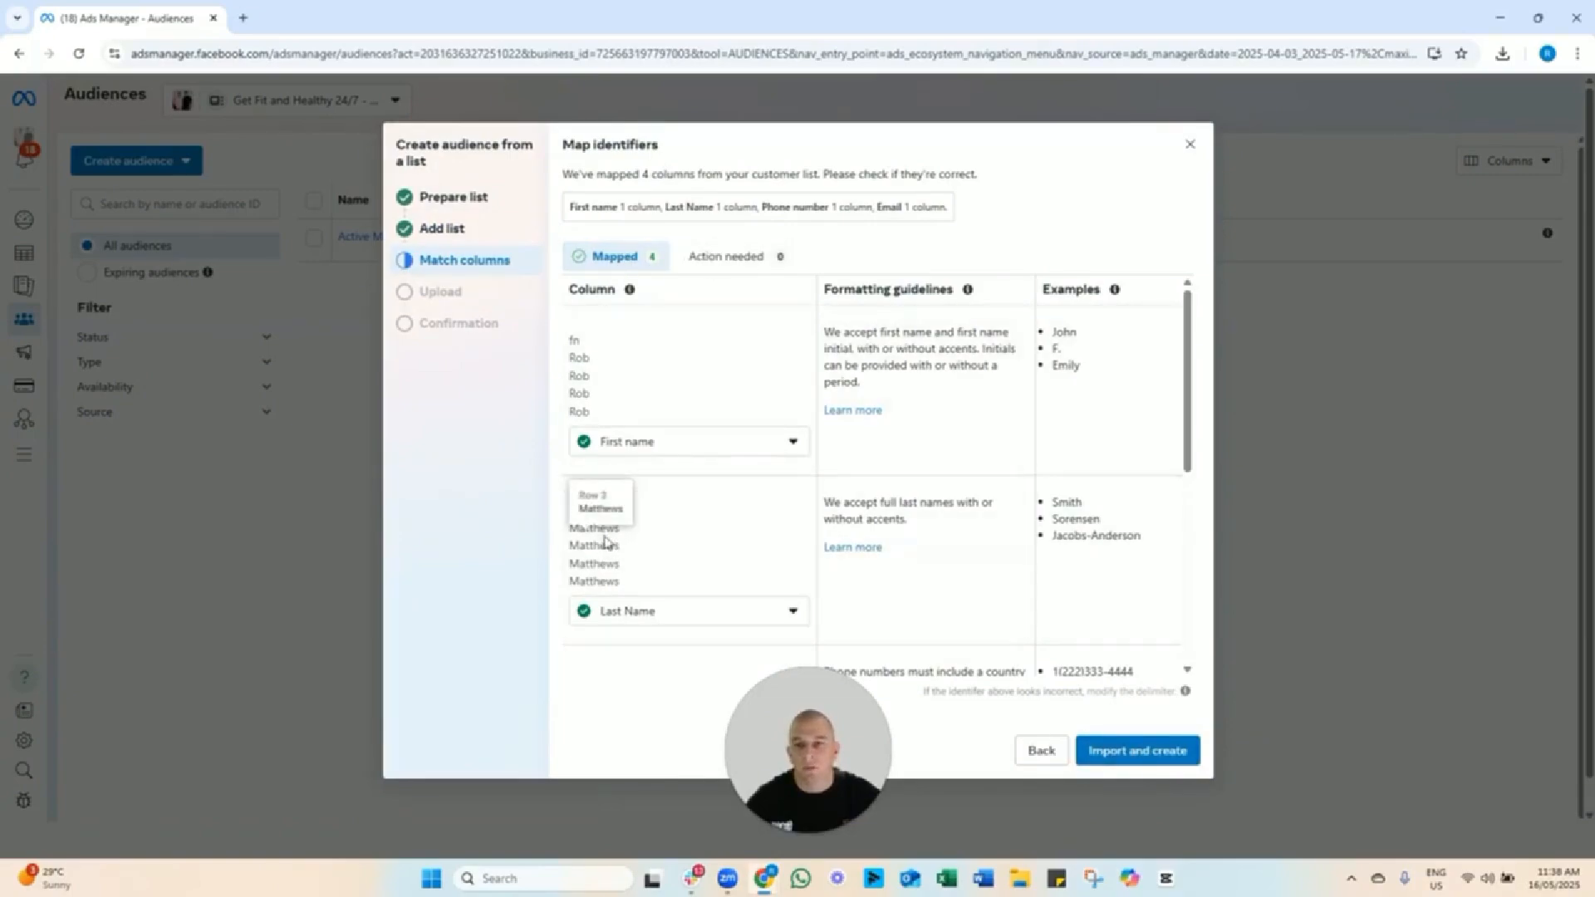
Check the mapped first name, last name, phone and email columns, then import the list to create the audience and finish the setup.
scroll(648, 544, down, 3)
scroll(664, 457, down, 2)
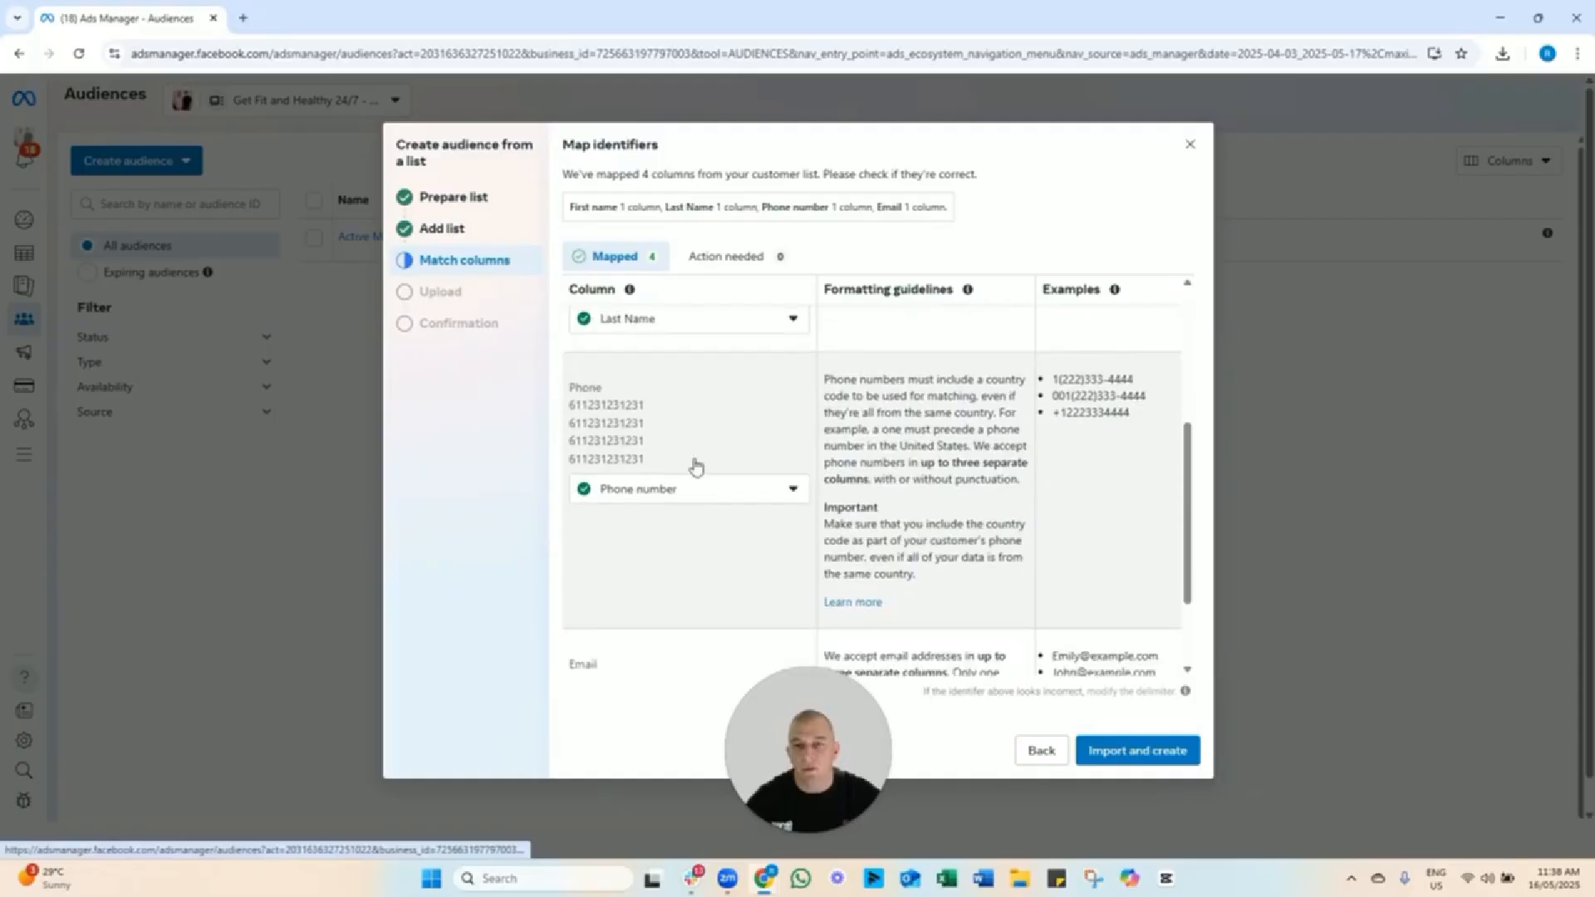
scroll(740, 498, up, 5)
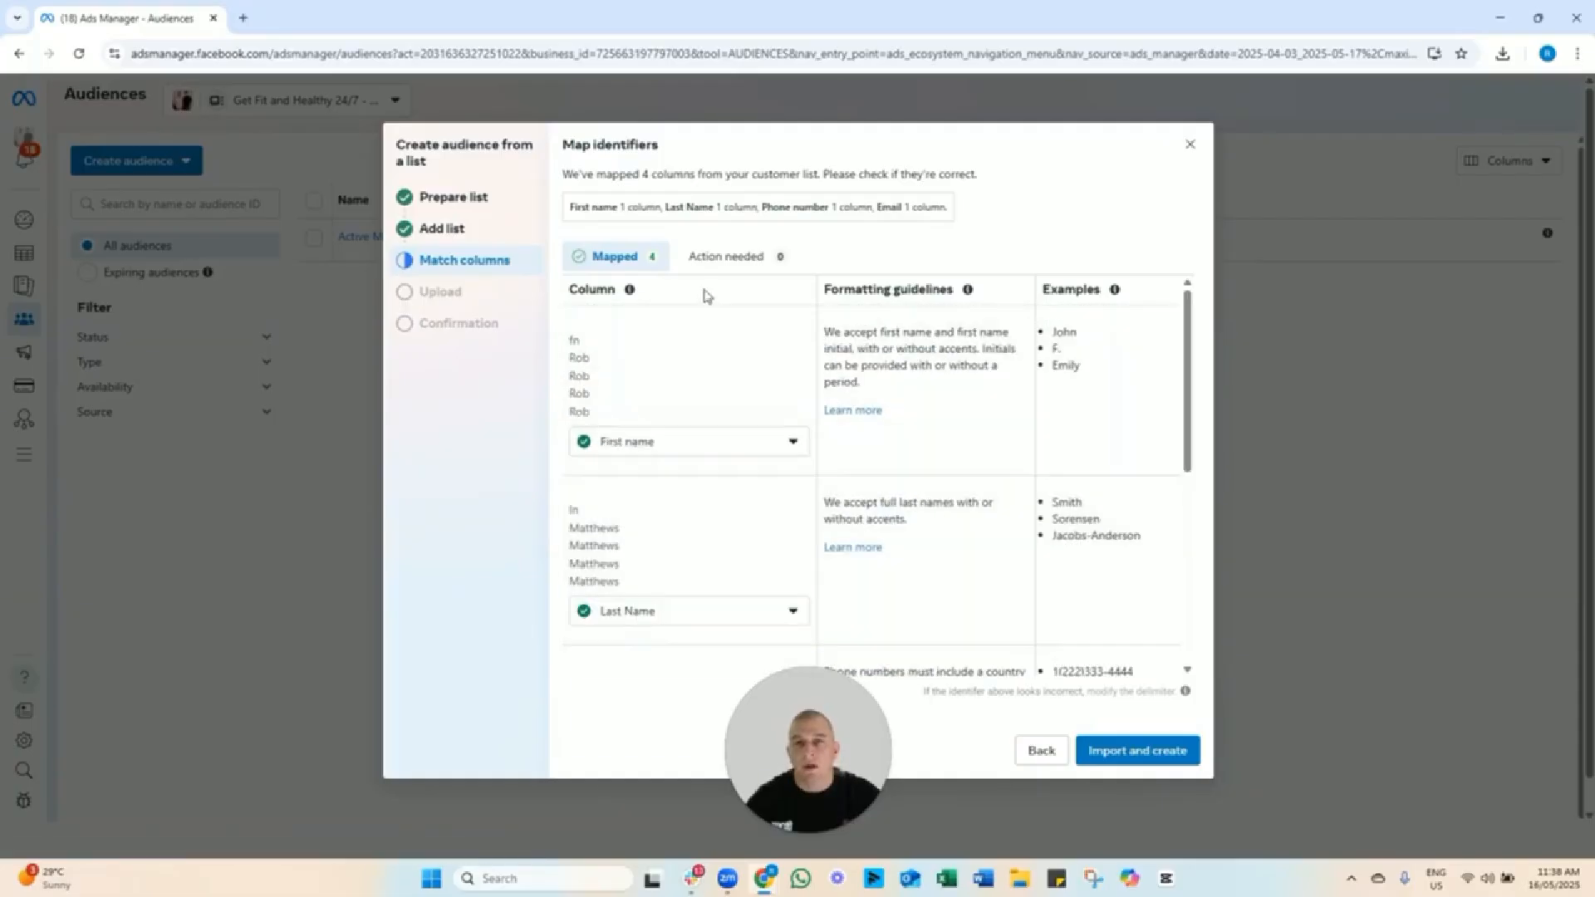
drag(715, 258, 792, 272)
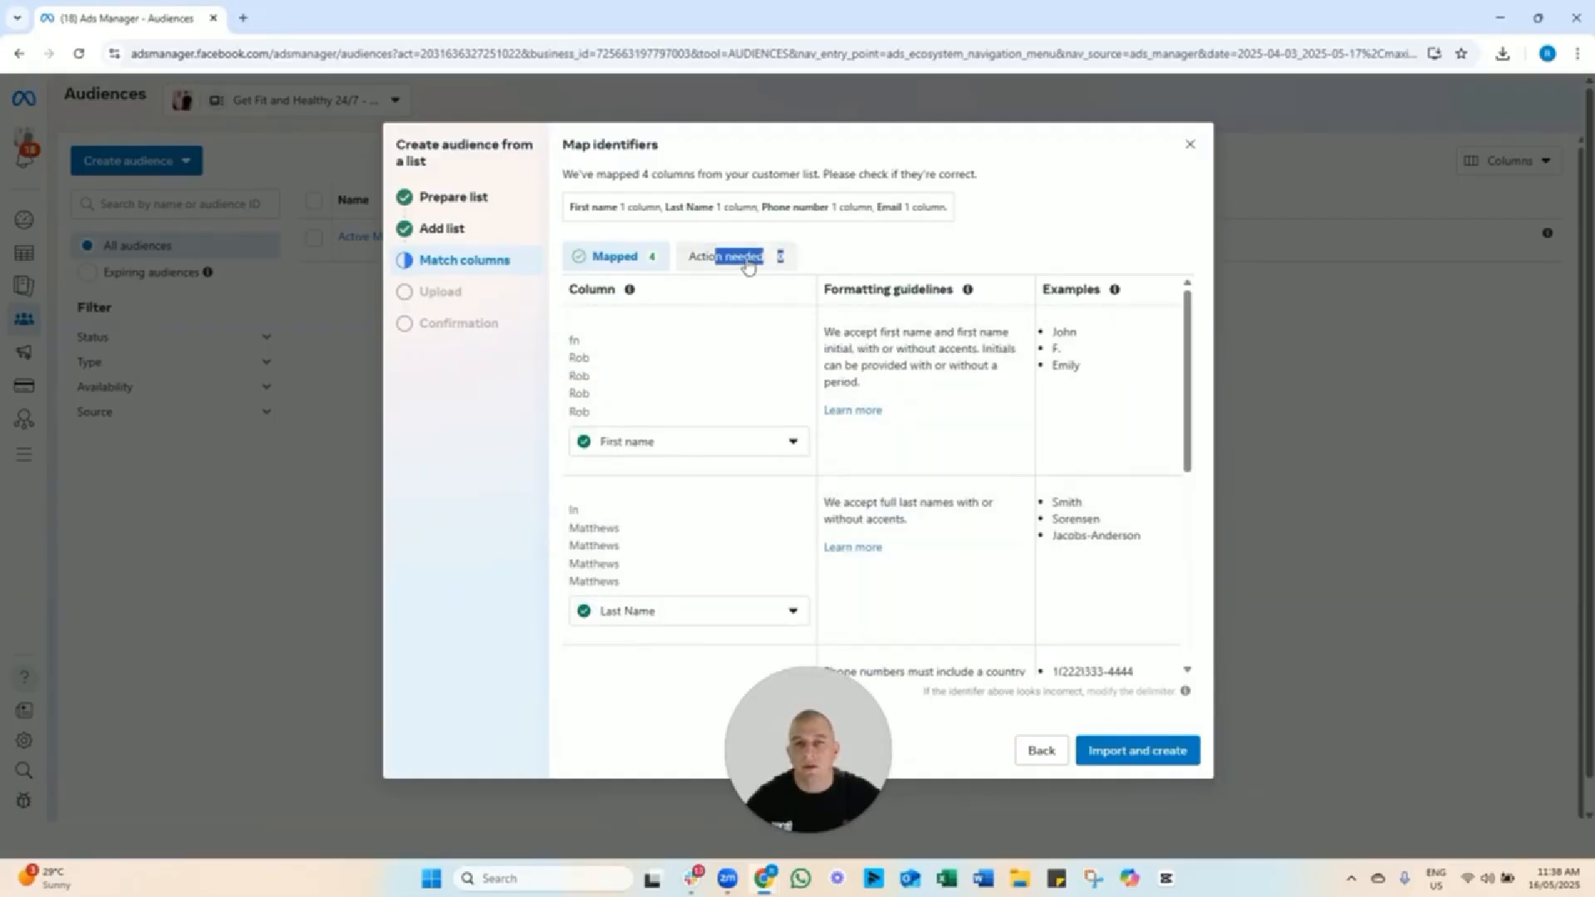
click(787, 259)
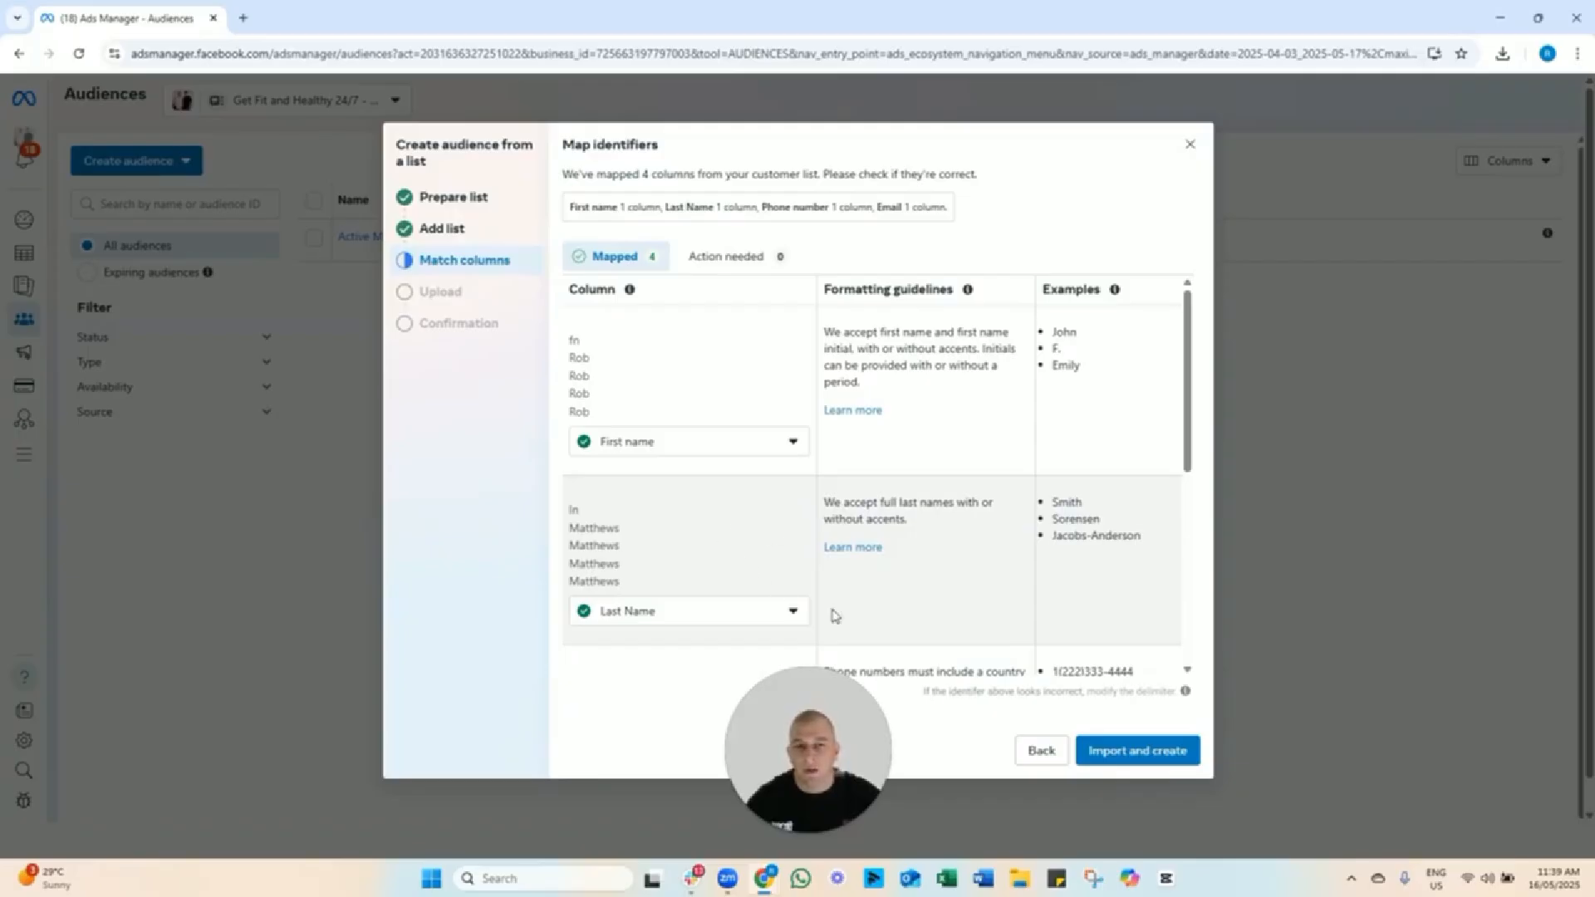
click(1137, 751)
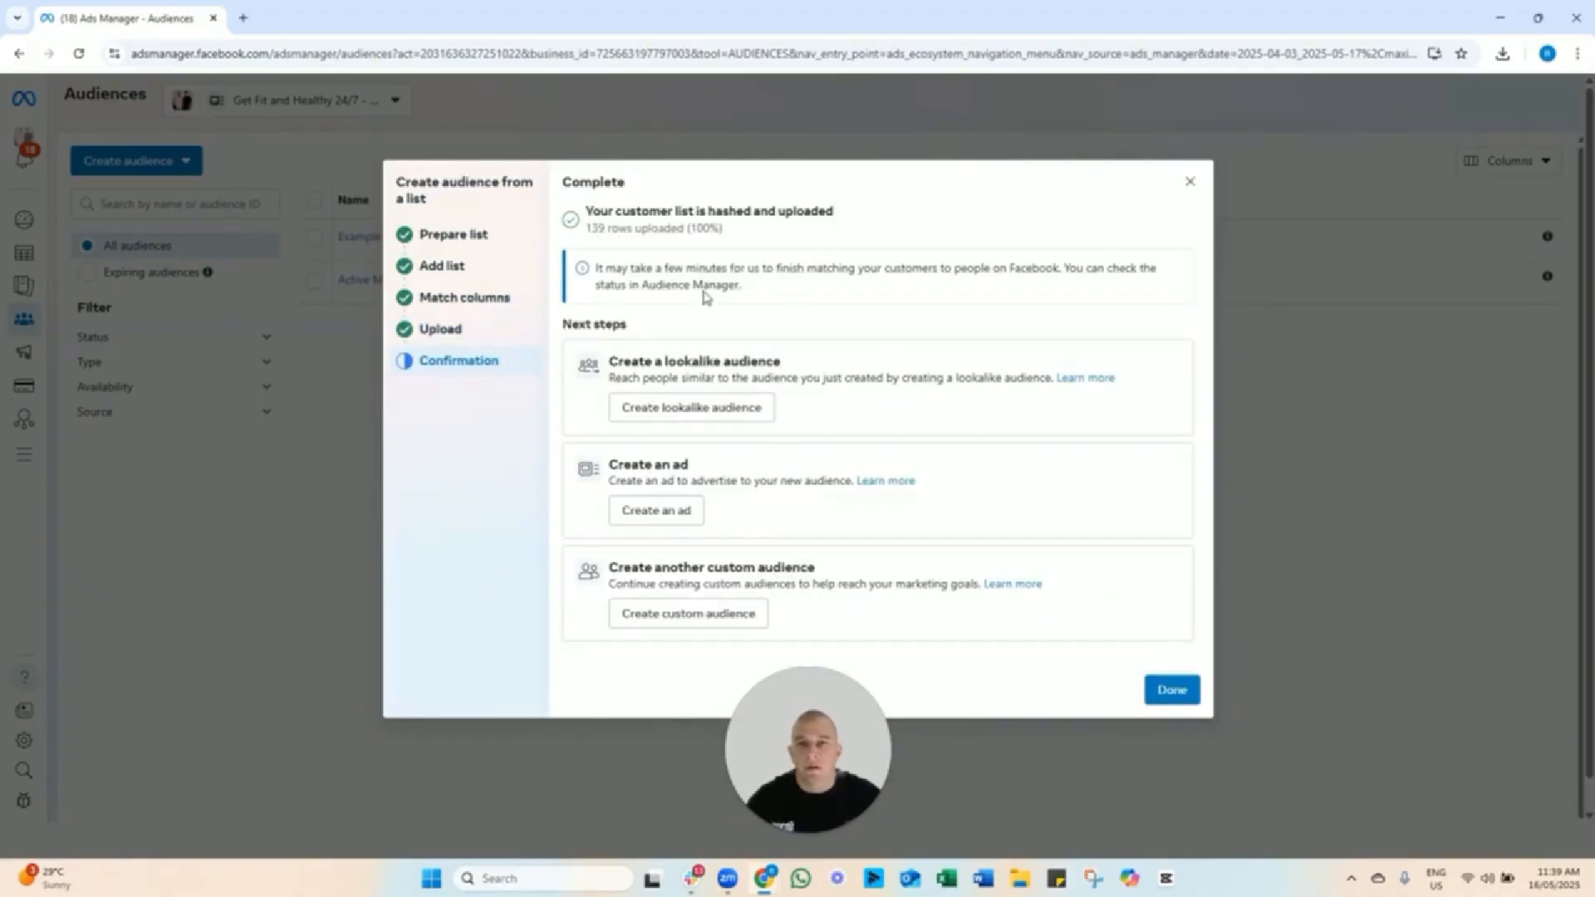
drag(589, 229, 690, 237)
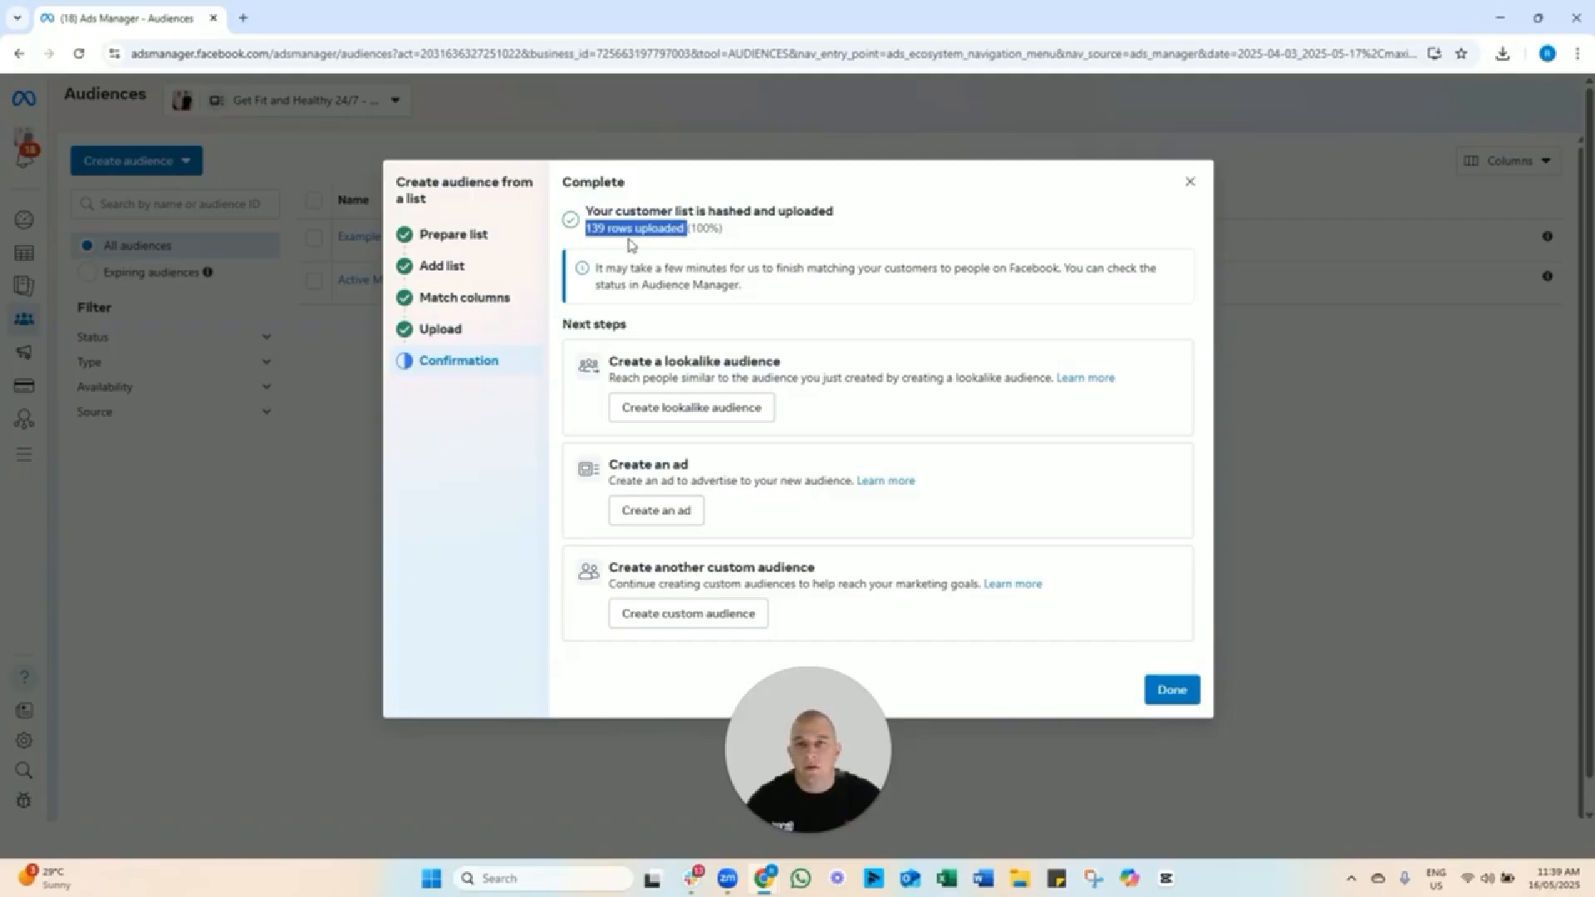
click(1171, 698)
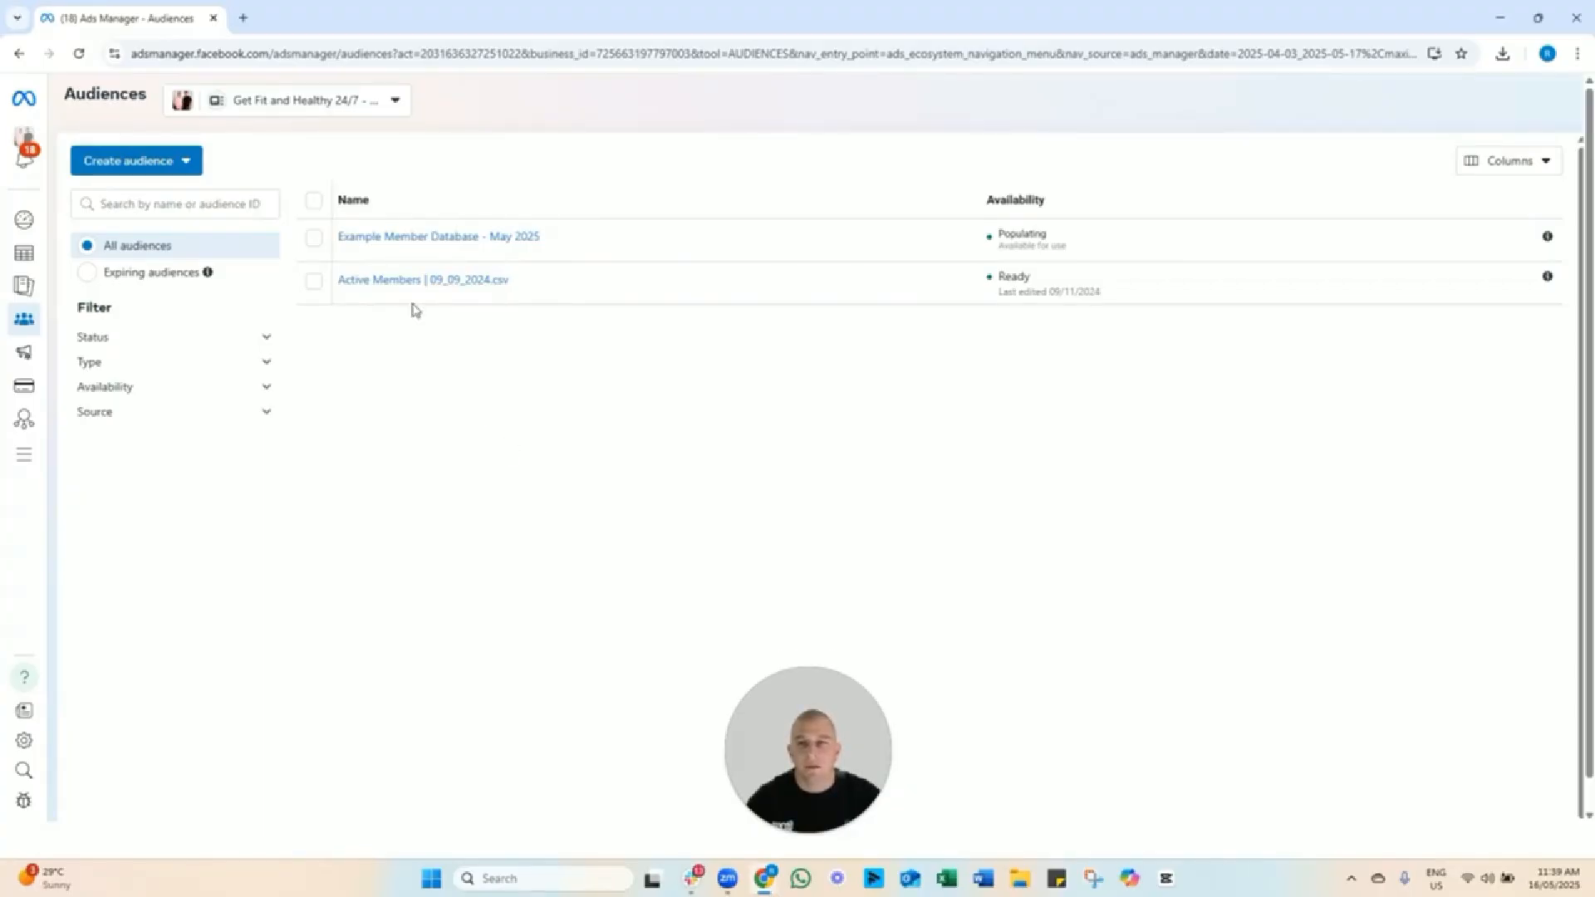
Open the Audiences page again from the Campaigns view.
mouse_move(401, 245)
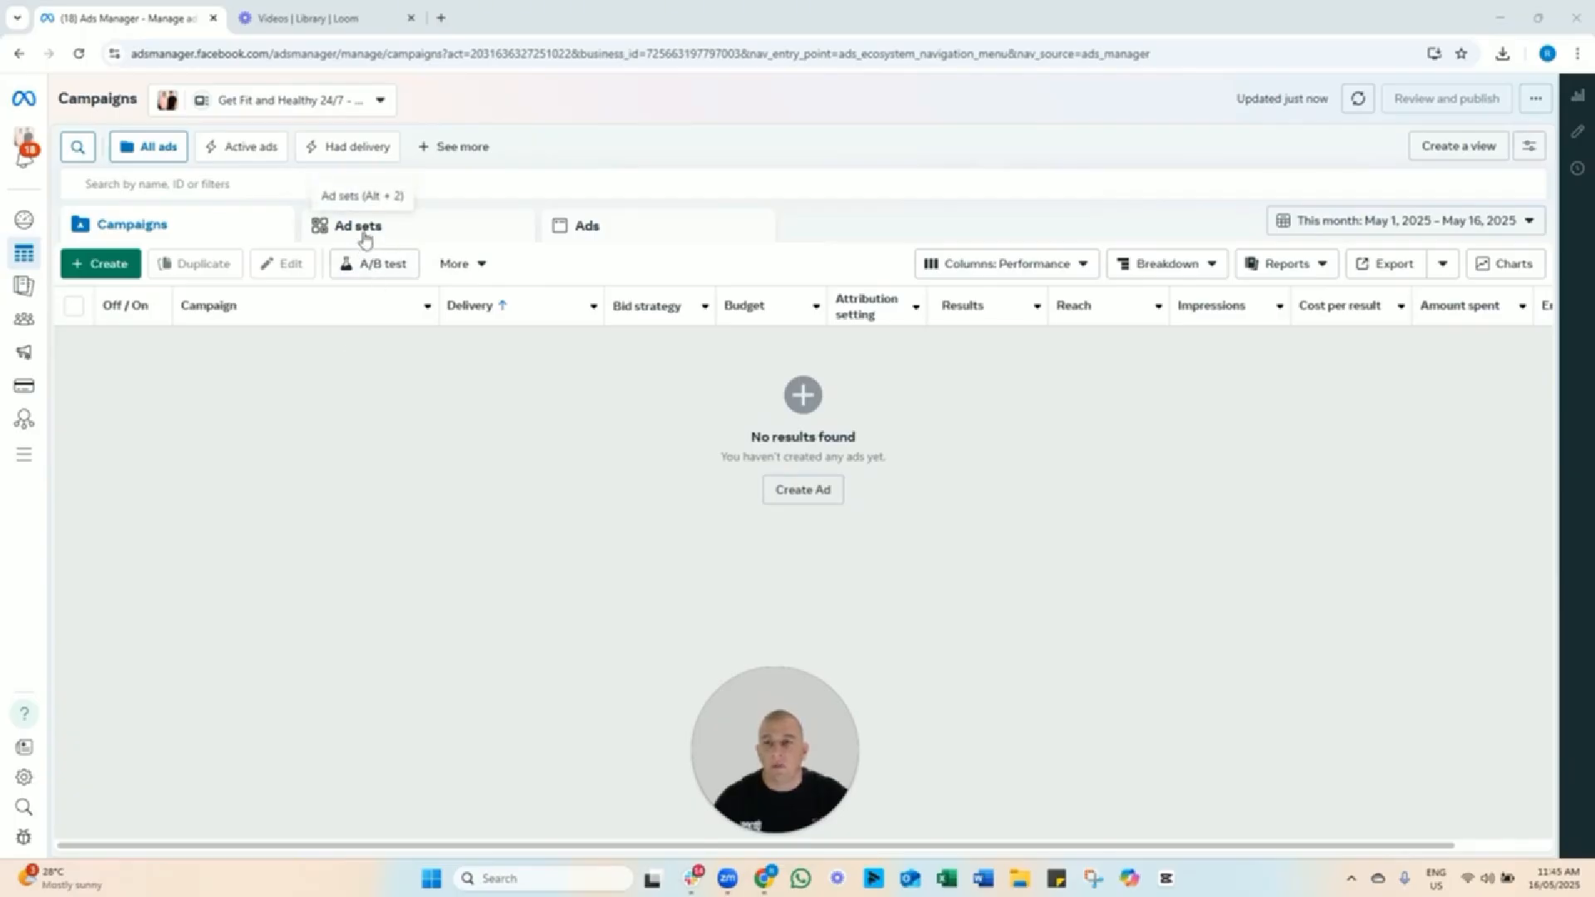
click(63, 332)
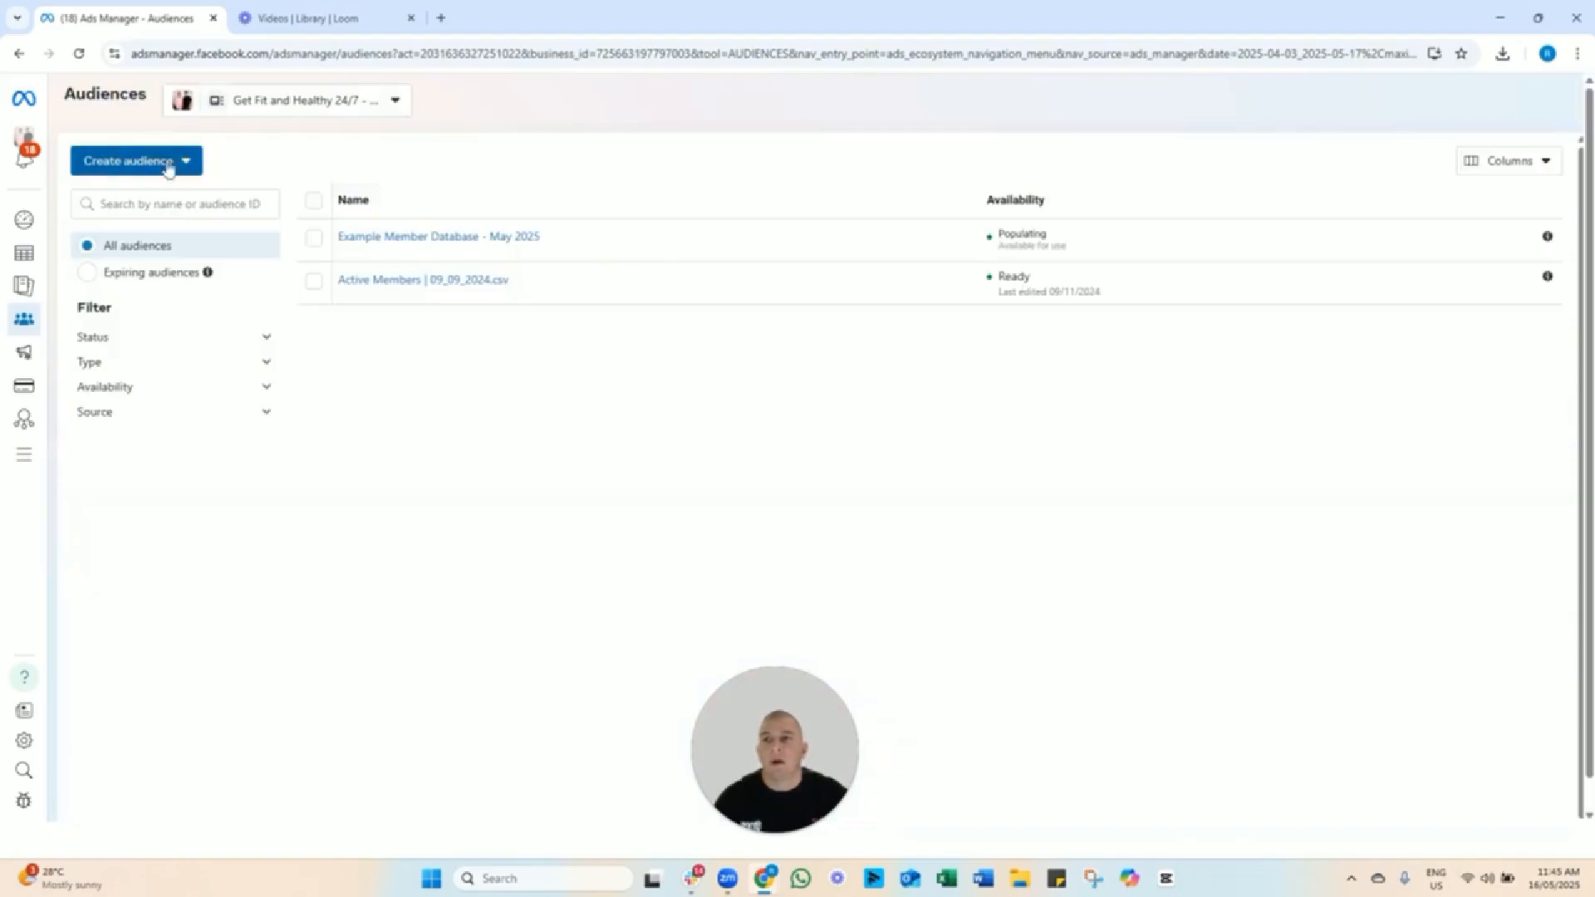
Start a new custom audience with Website as its source and continue to its criteria.
click(182, 163)
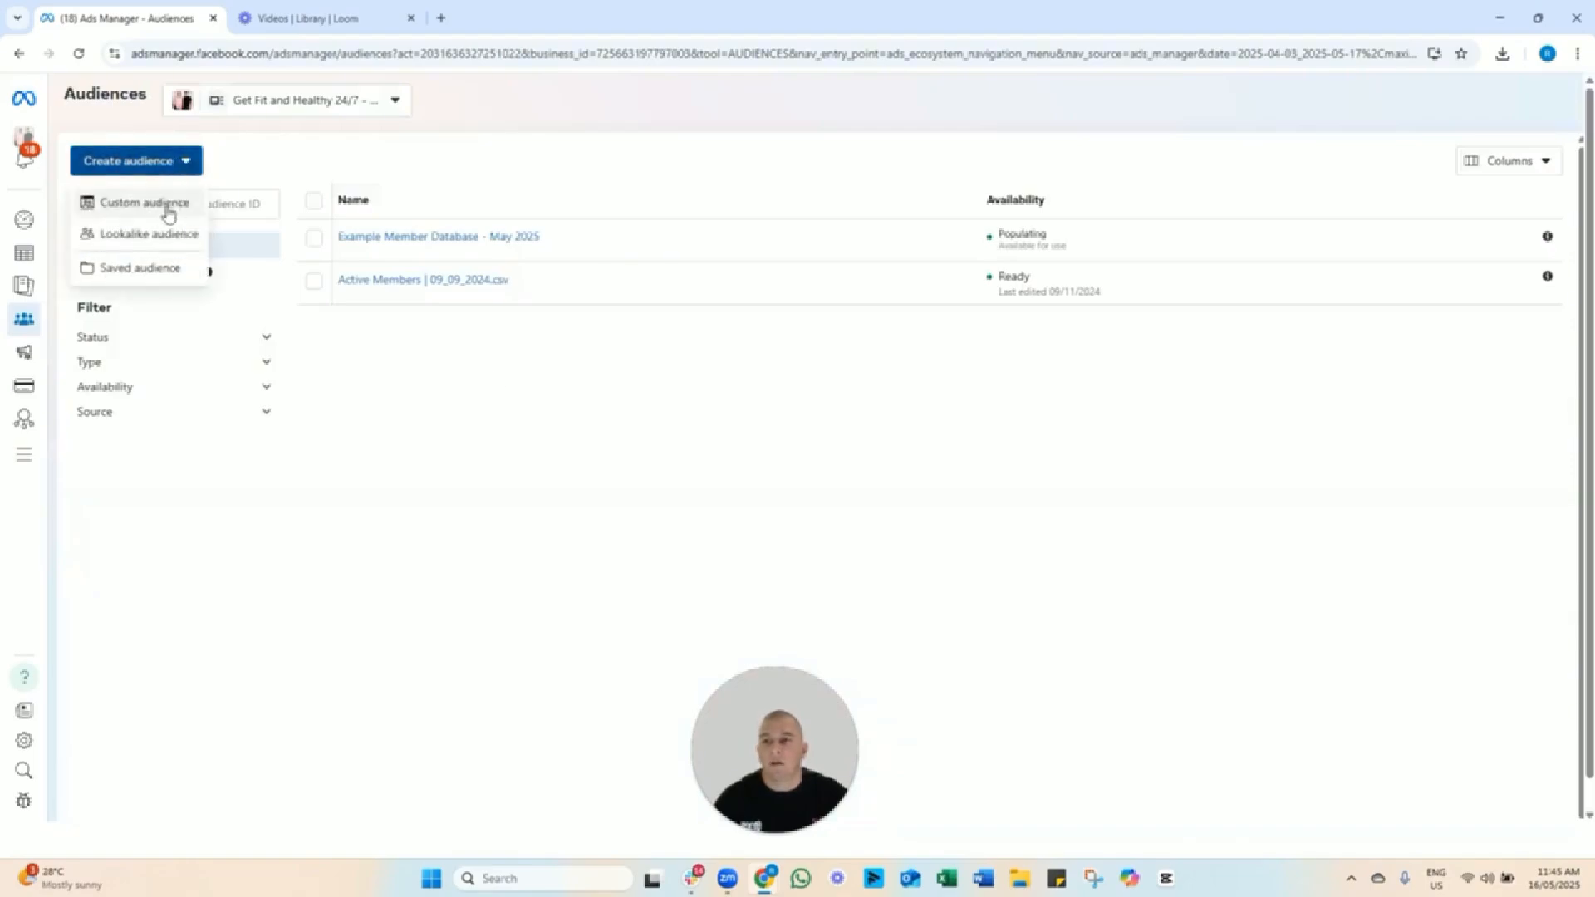
click(120, 213)
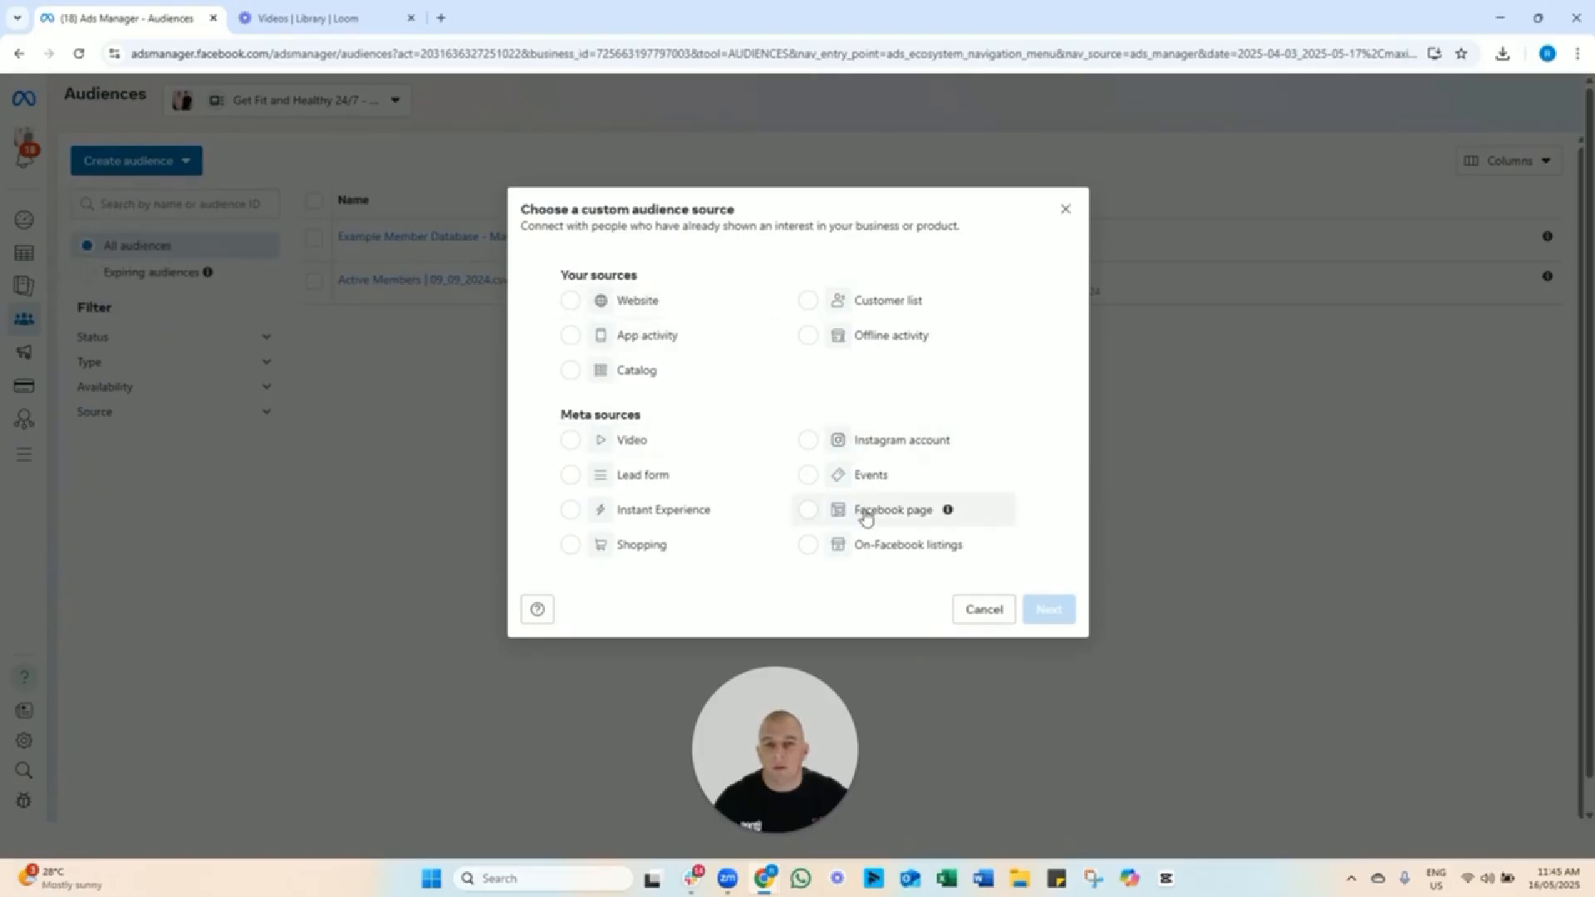
click(631, 309)
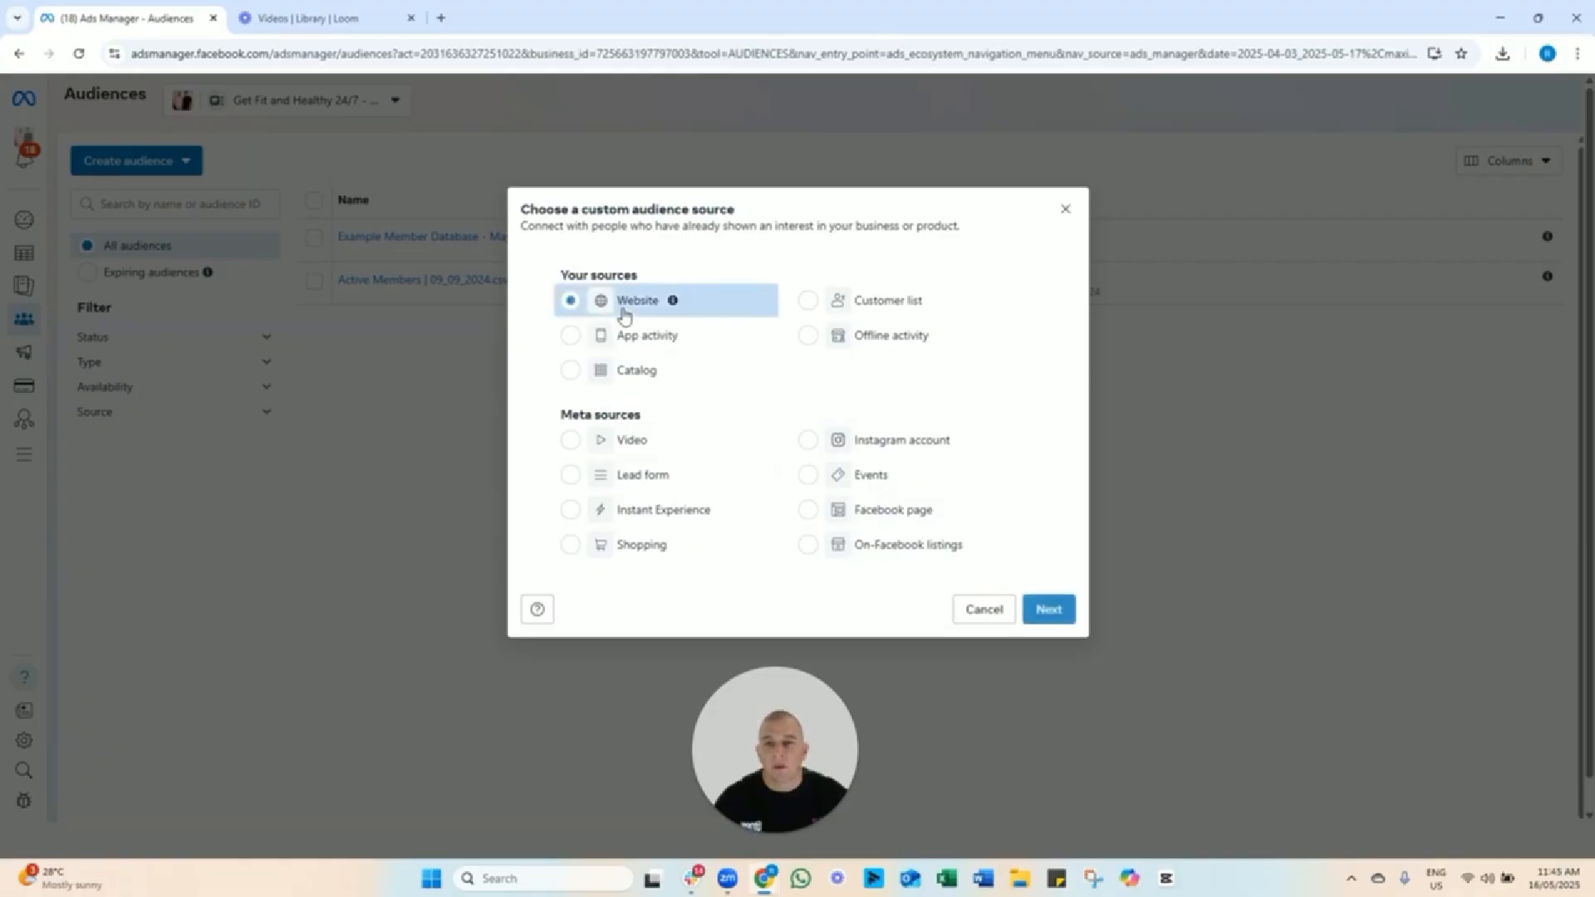
click(1049, 610)
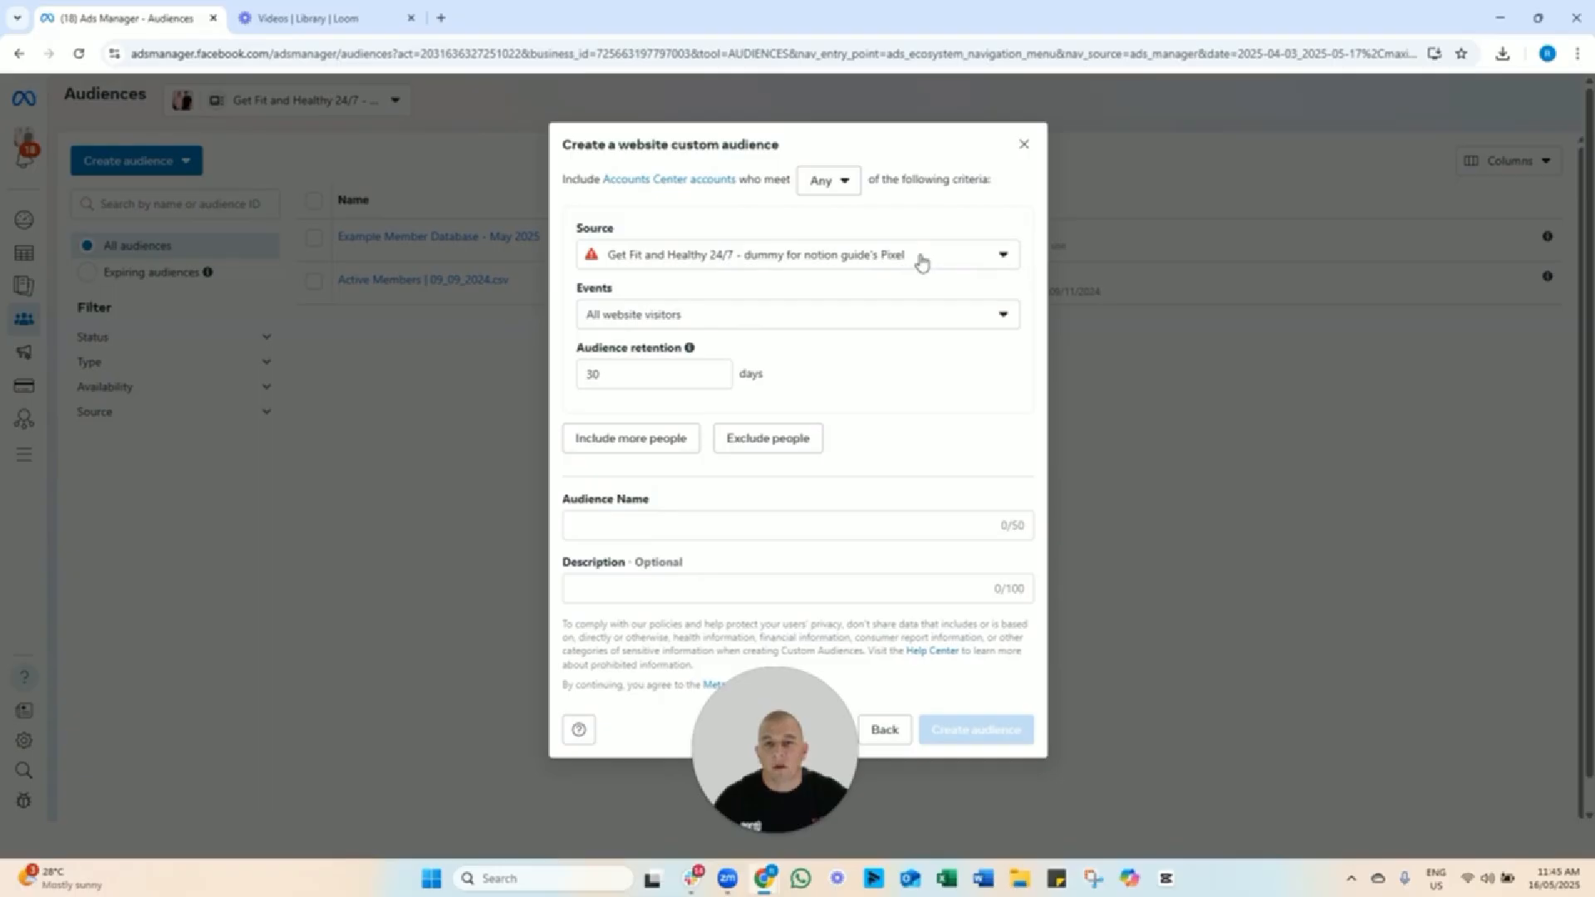
Check the selected pixel source, then set the audience retention to 180 days for all website visitors.
drag(921, 263, 629, 258)
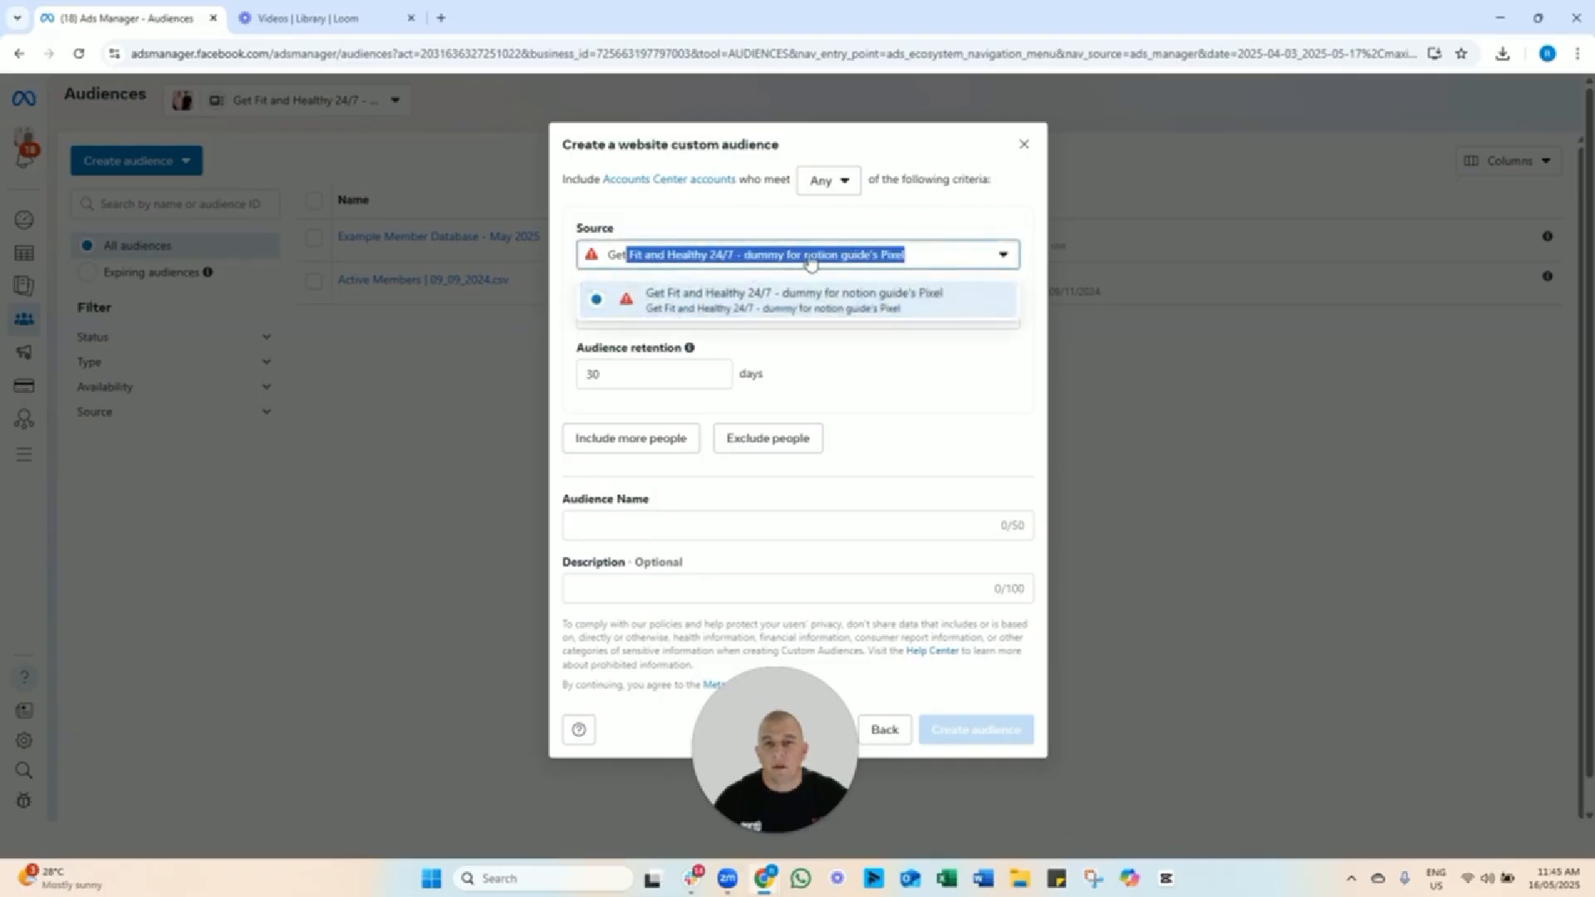
click(773, 264)
drag(924, 263, 592, 260)
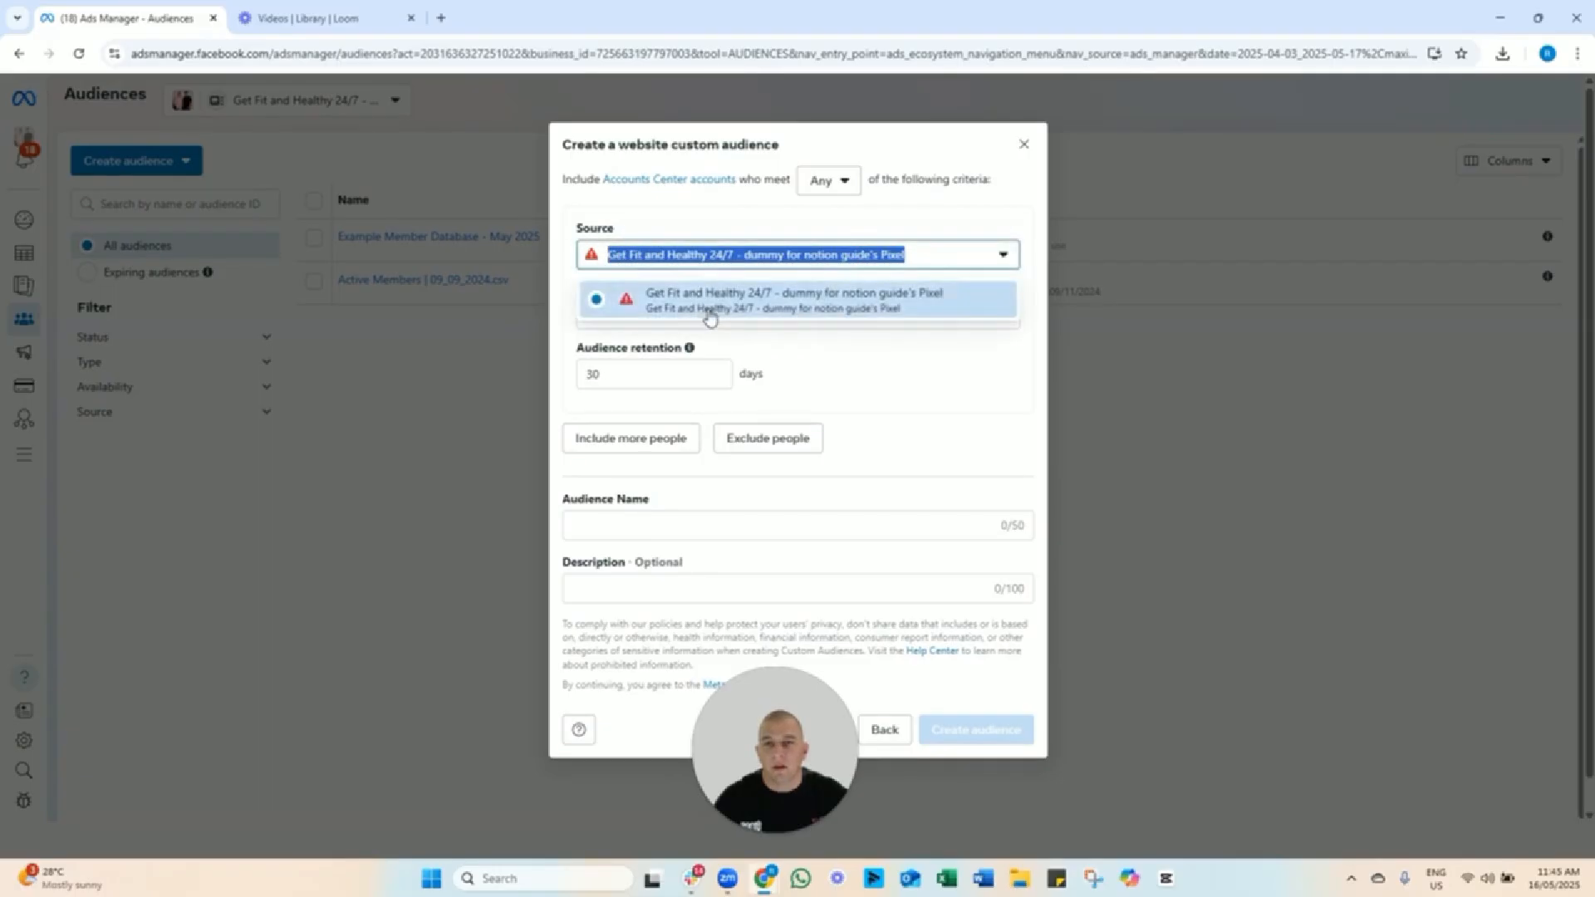
click(685, 373)
key(BackSpace)
key(BackSpace)
text(18)
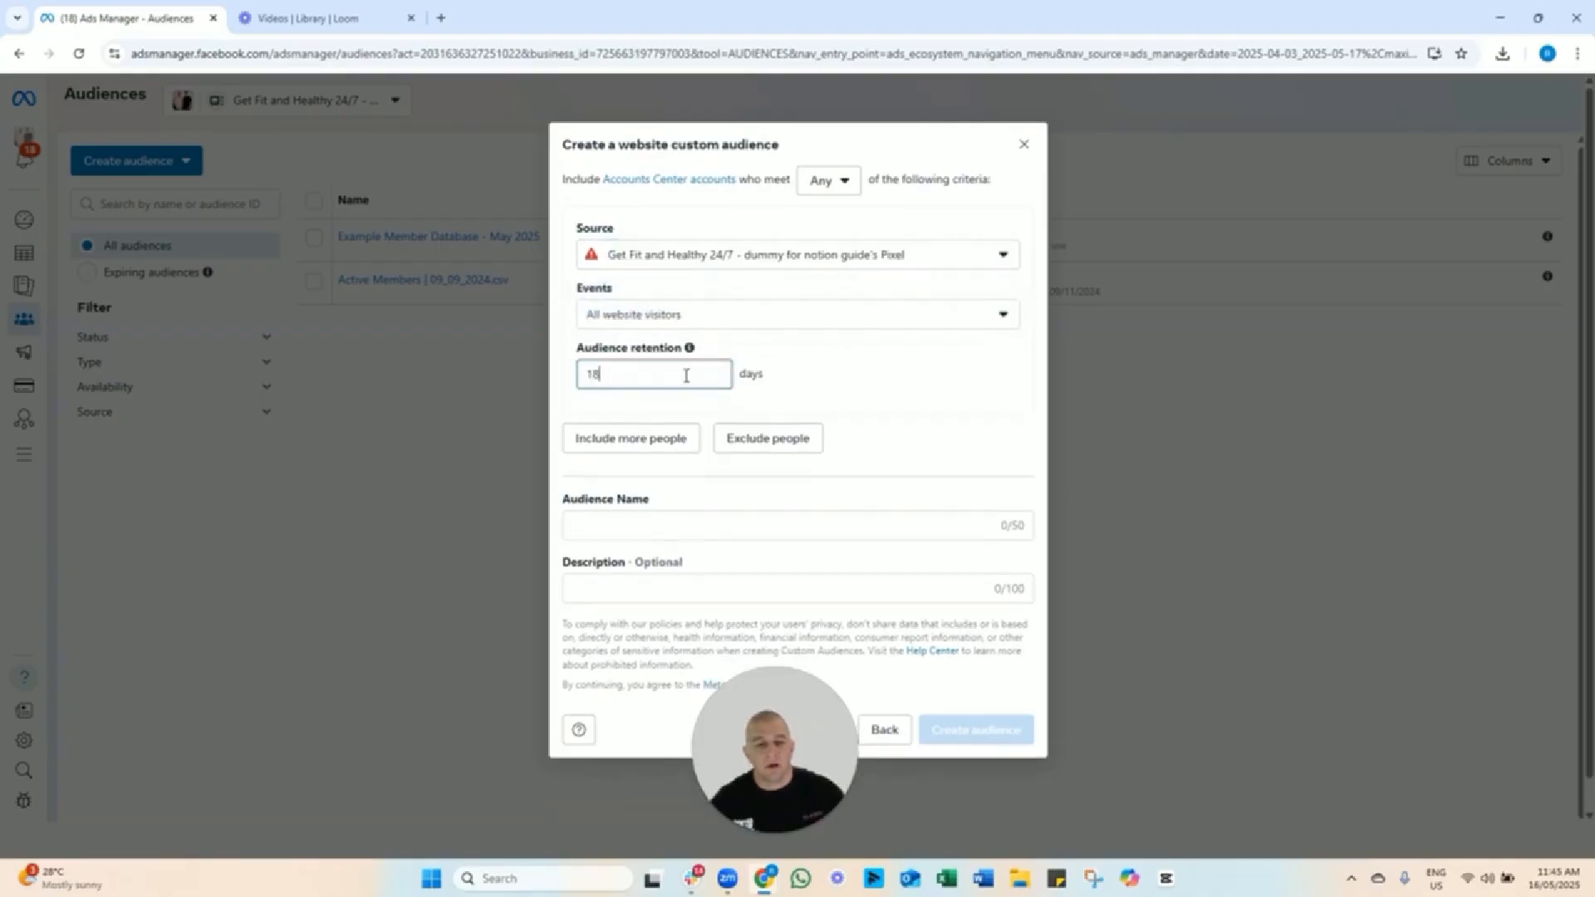
click(847, 399)
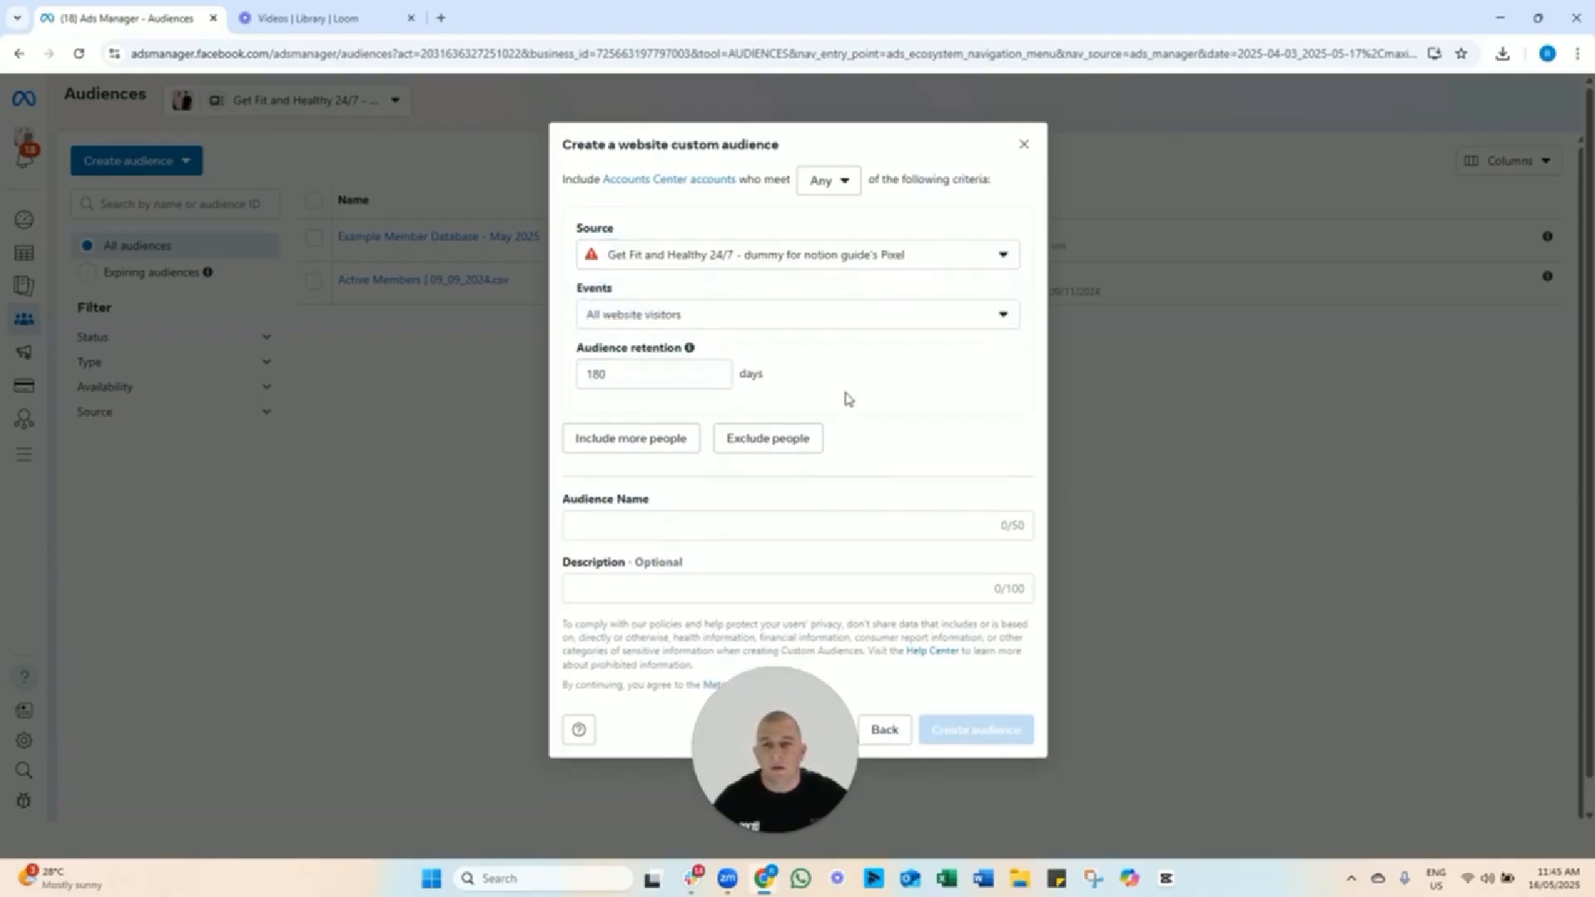
Name the audience "Website", create it and finish the setup.
click(669, 523)
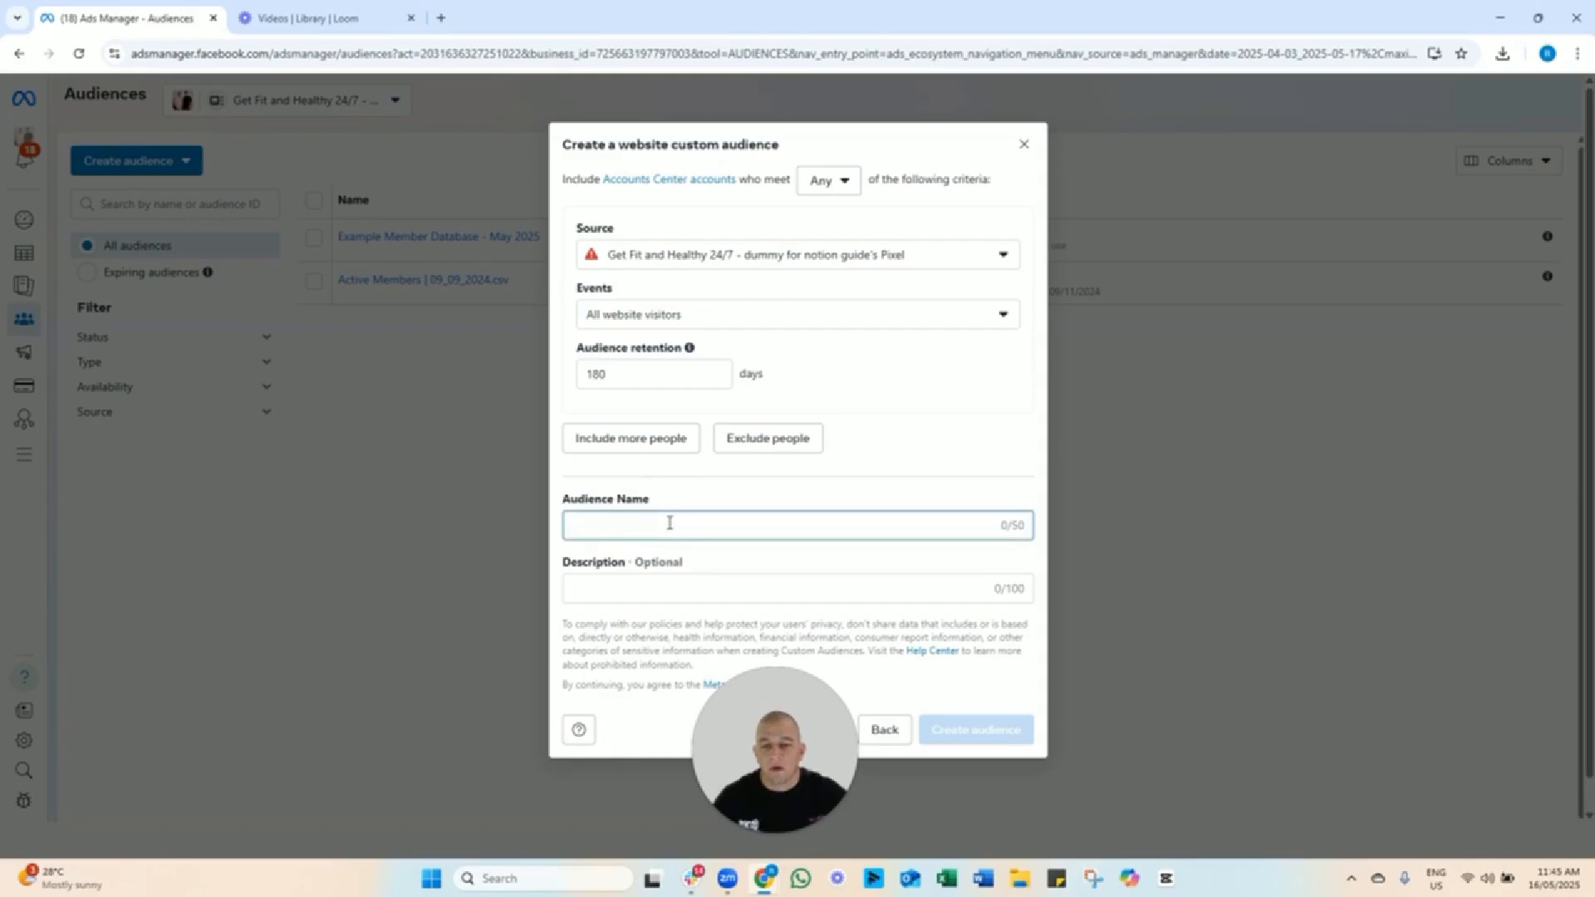
text(Webs)
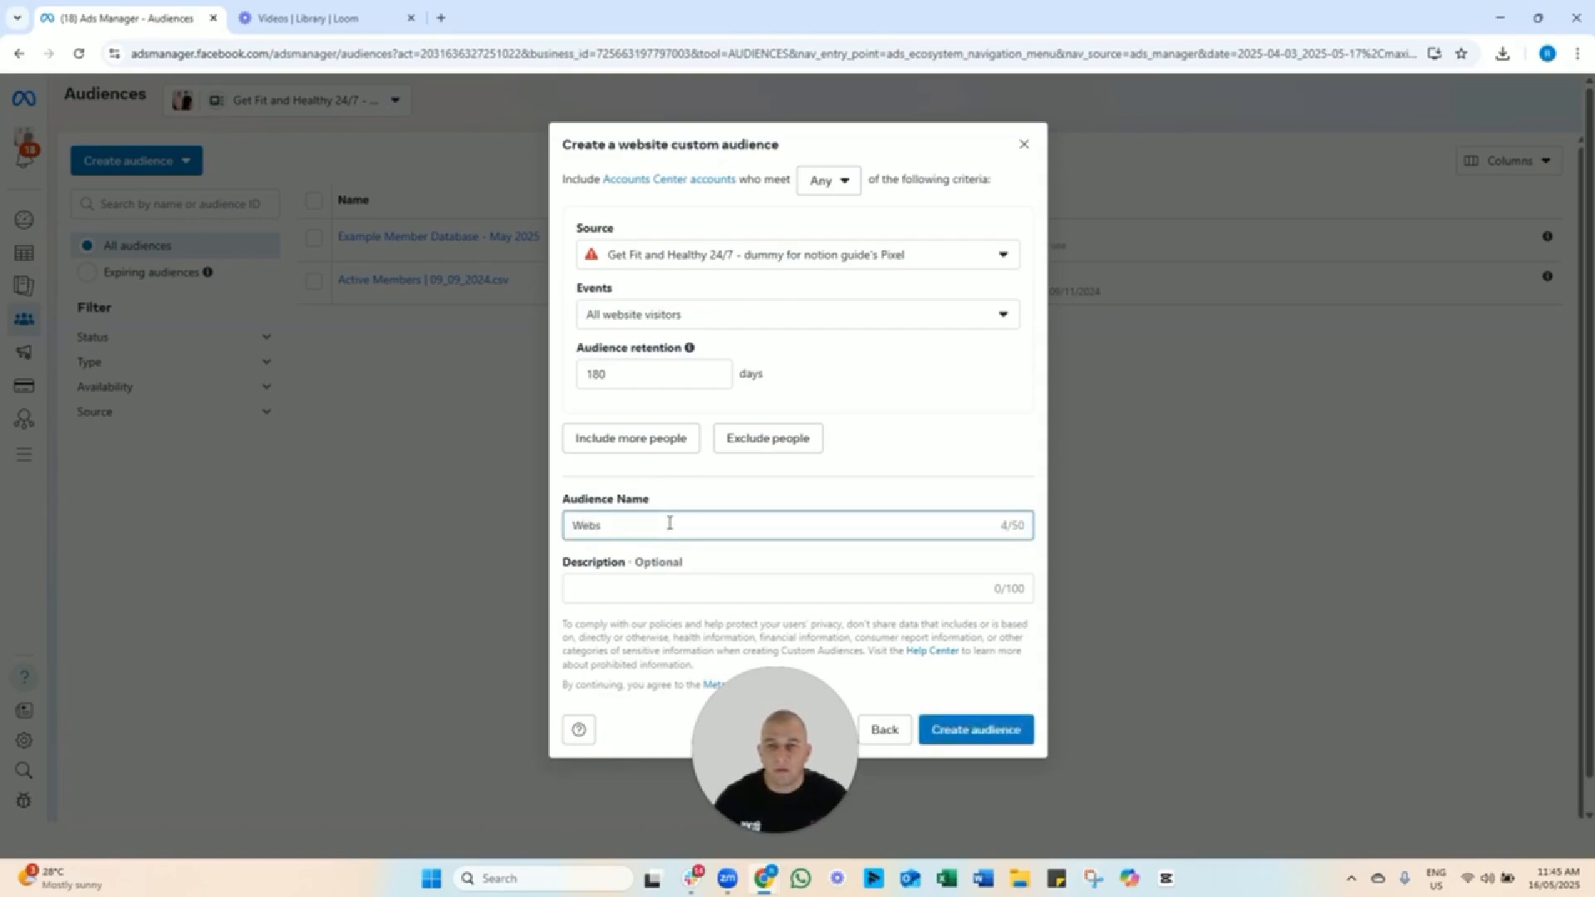
text(ite)
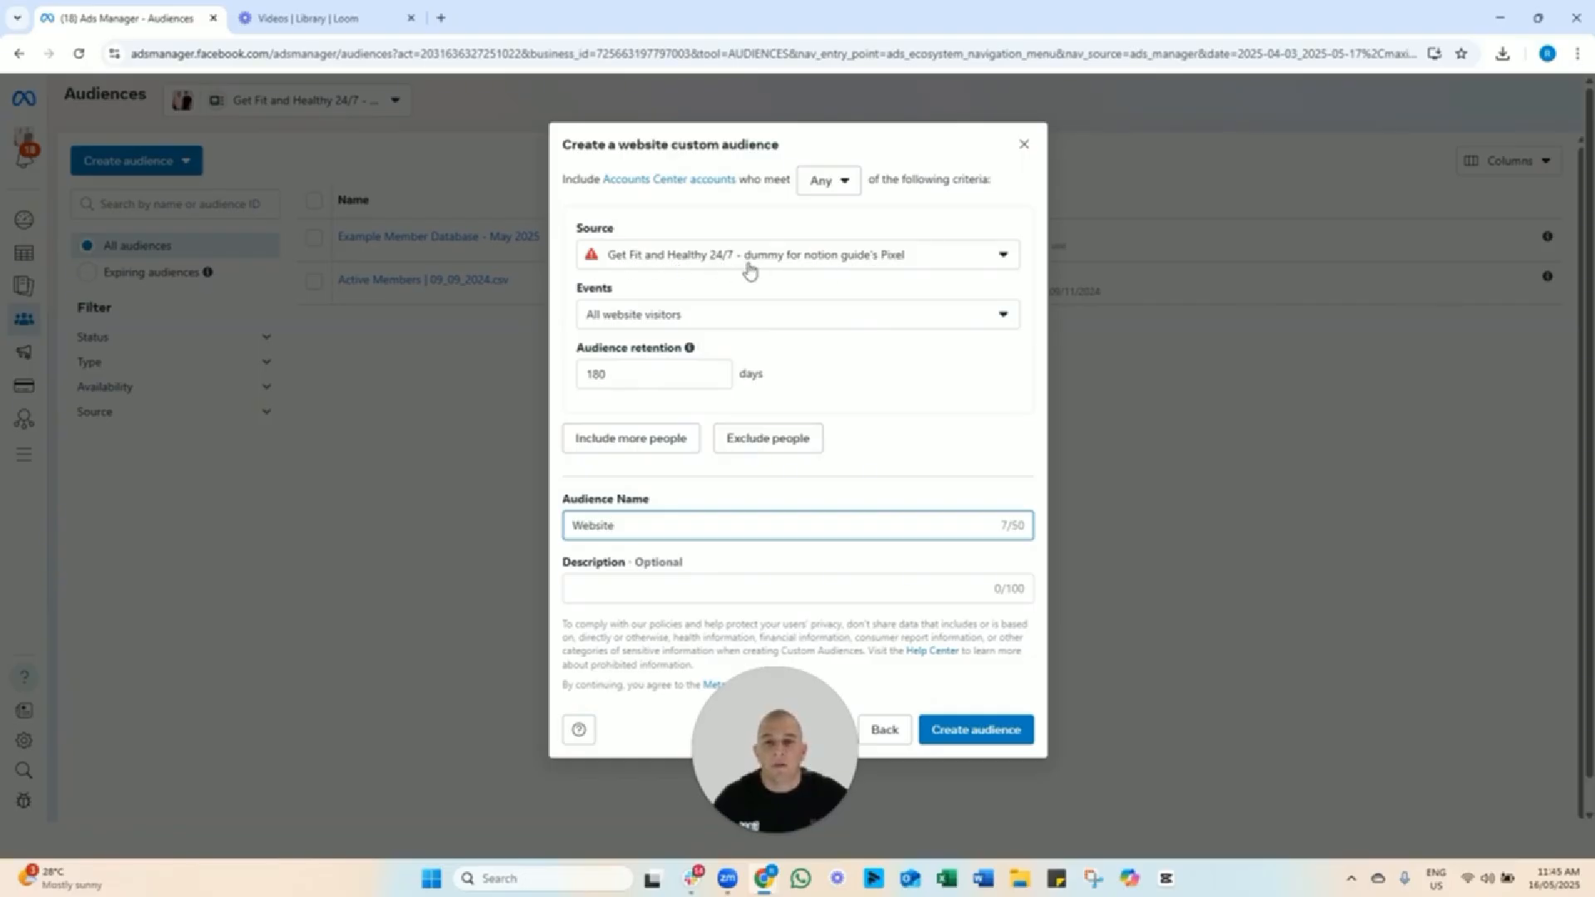
drag(648, 373, 573, 384)
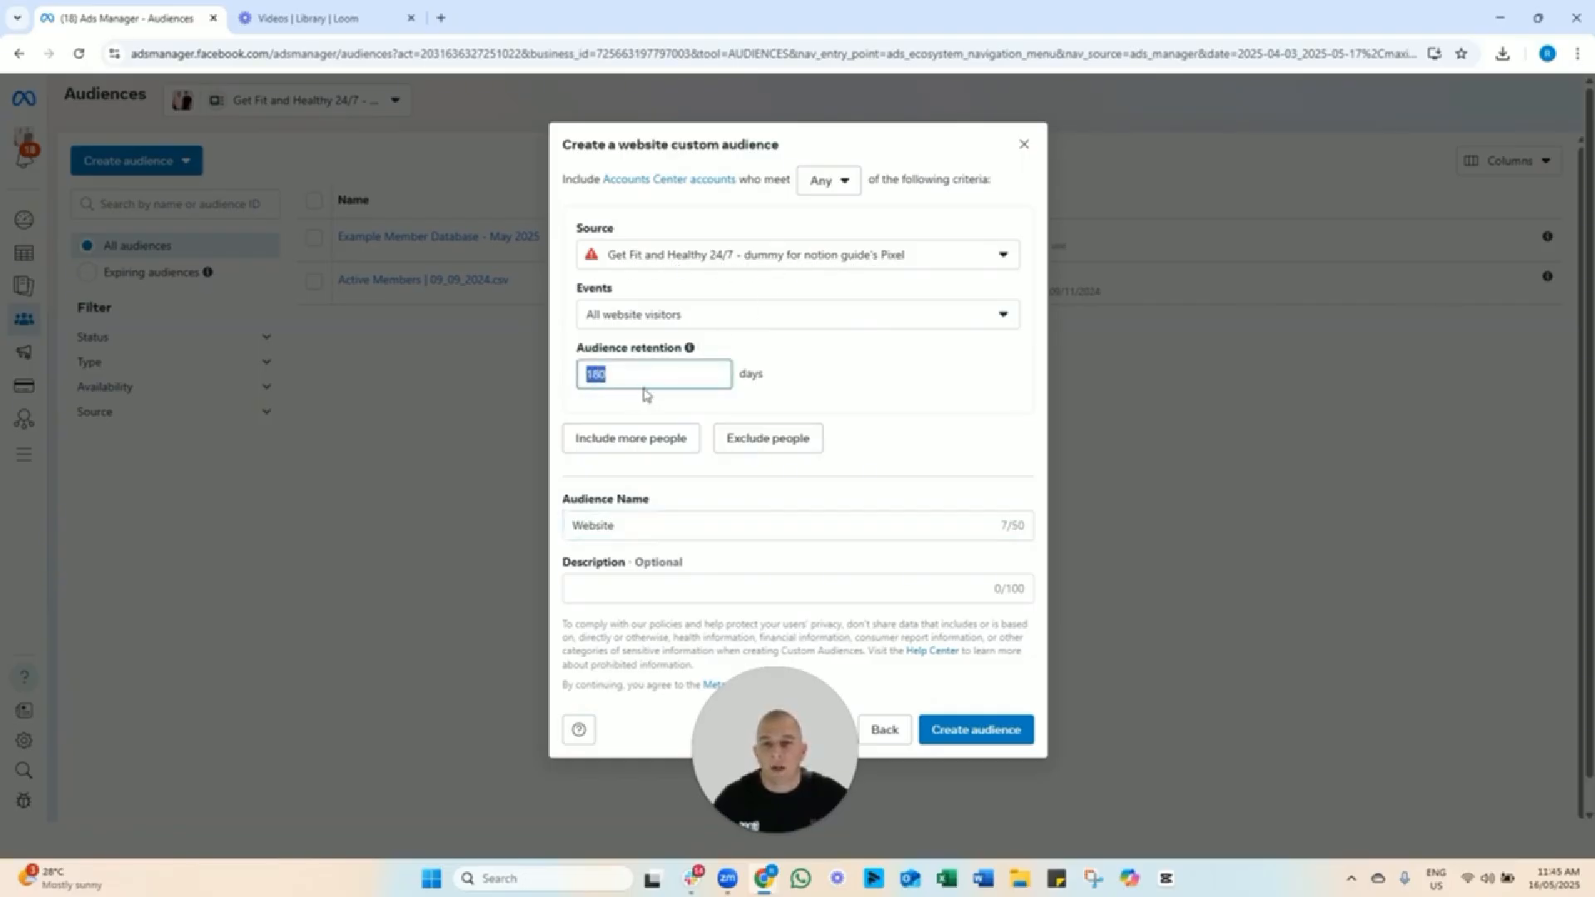
click(976, 745)
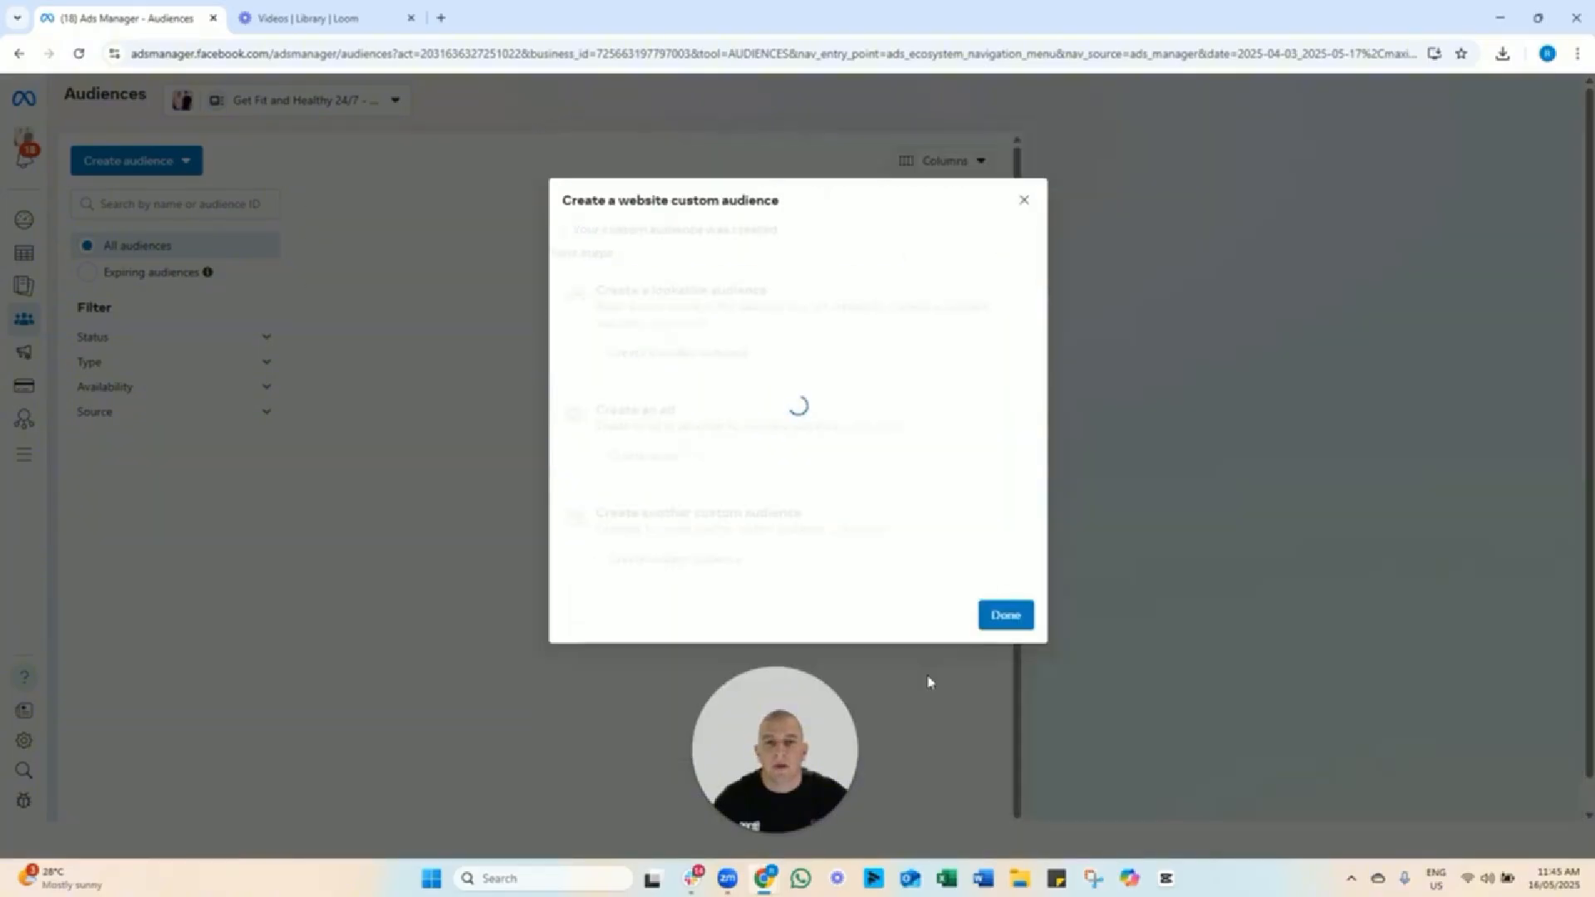
click(1007, 617)
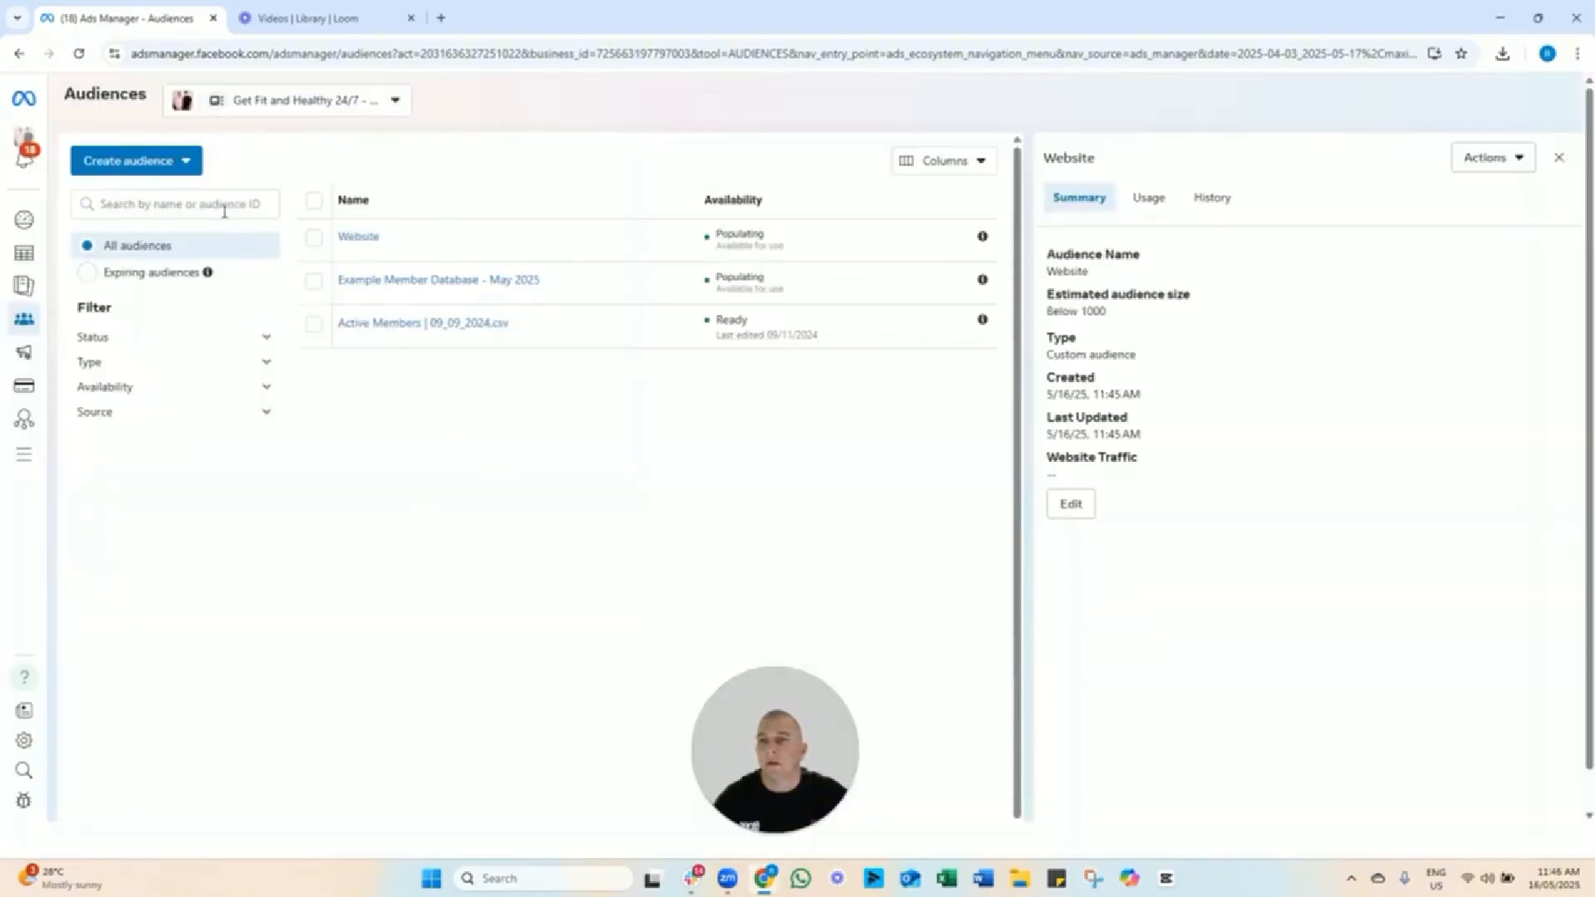
Start another custom audience with Video as its source and continue to the engagement settings.
click(157, 162)
click(142, 202)
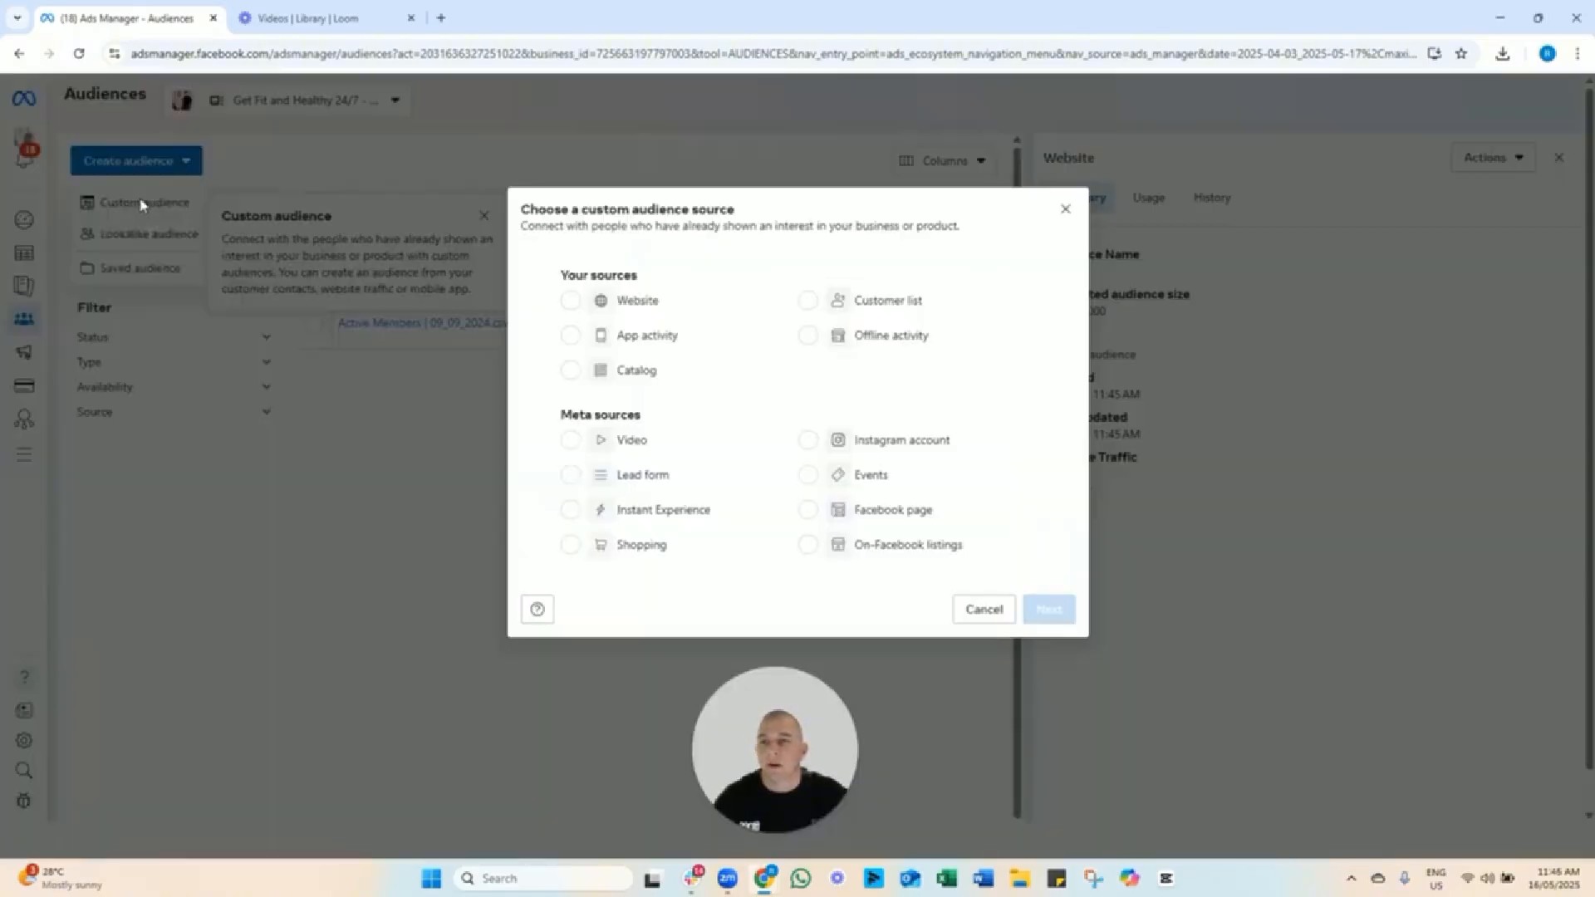
click(637, 456)
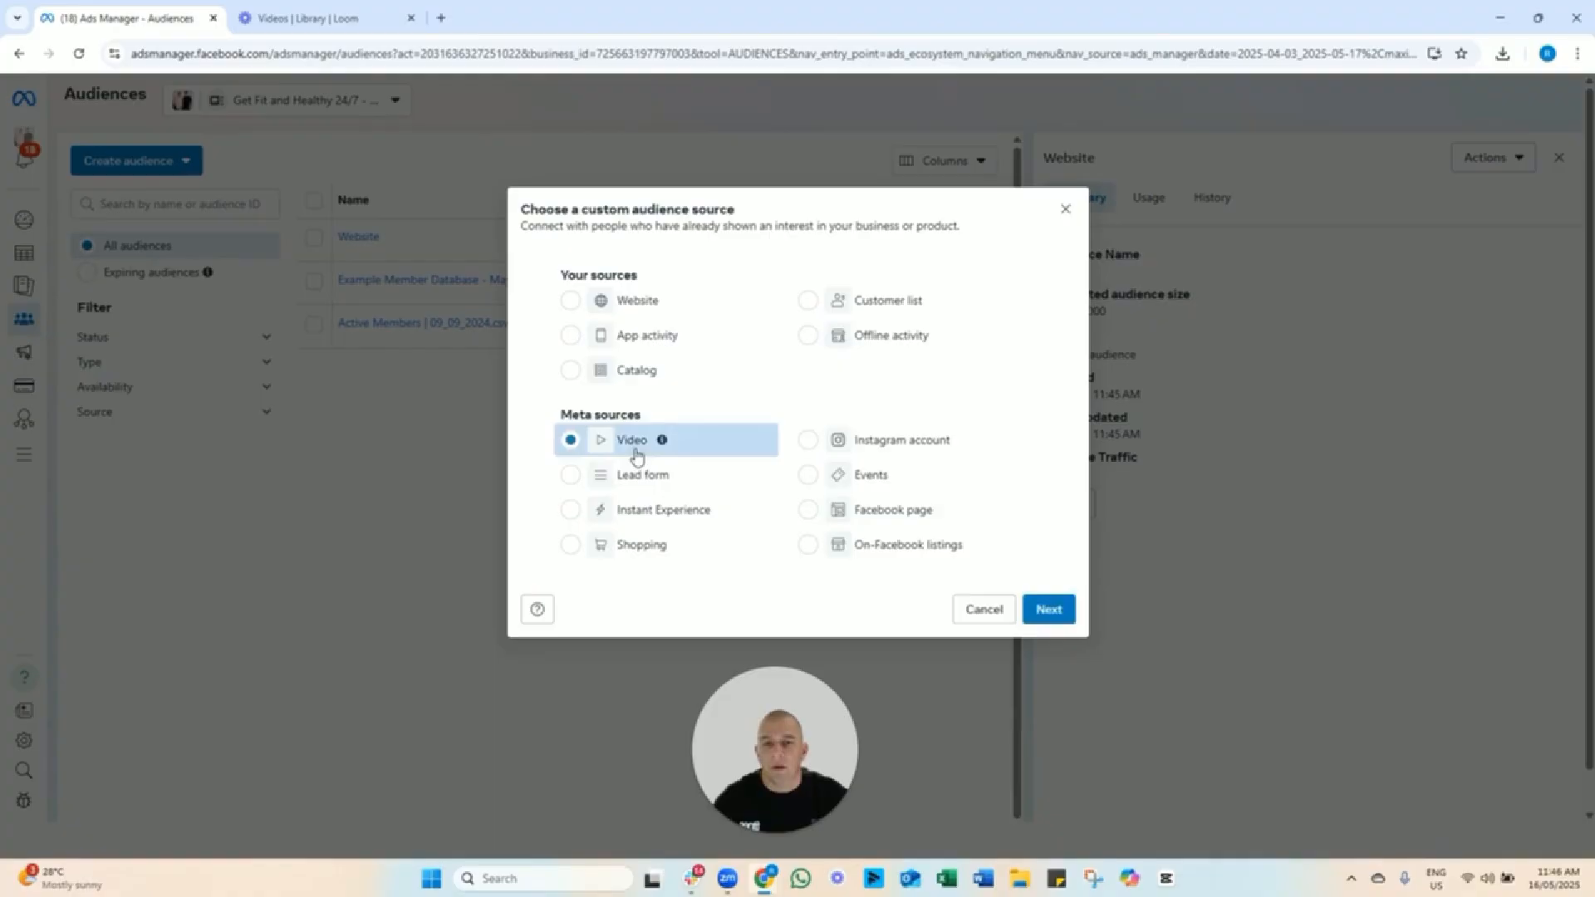
click(1050, 611)
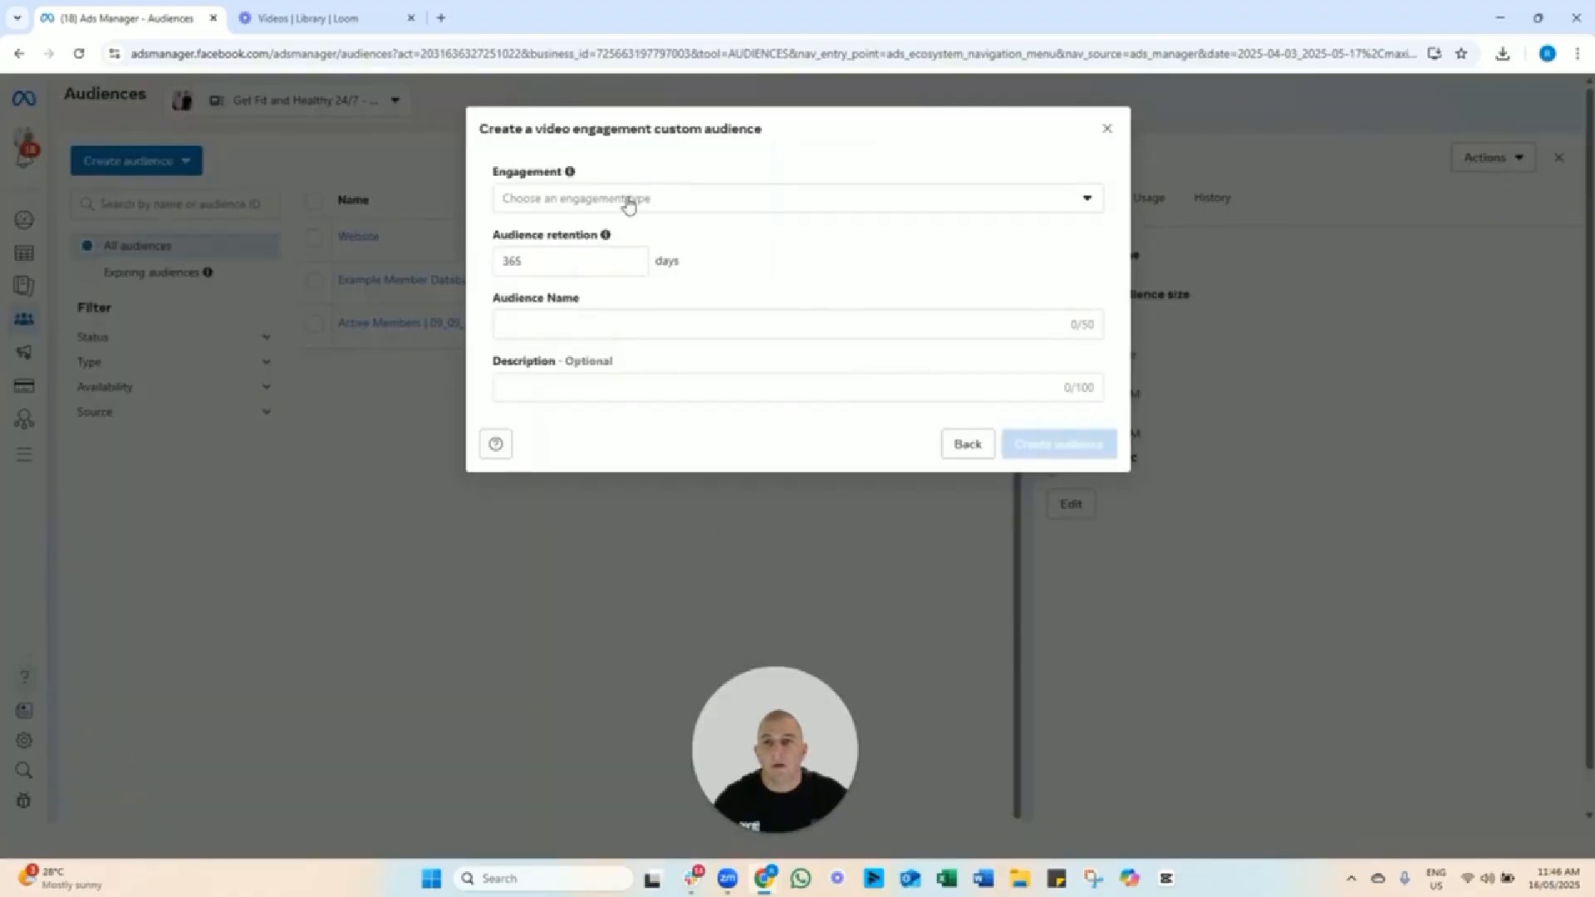
Set the engagement type to people who have viewed at least 3 seconds of your video and open the video selection.
click(629, 204)
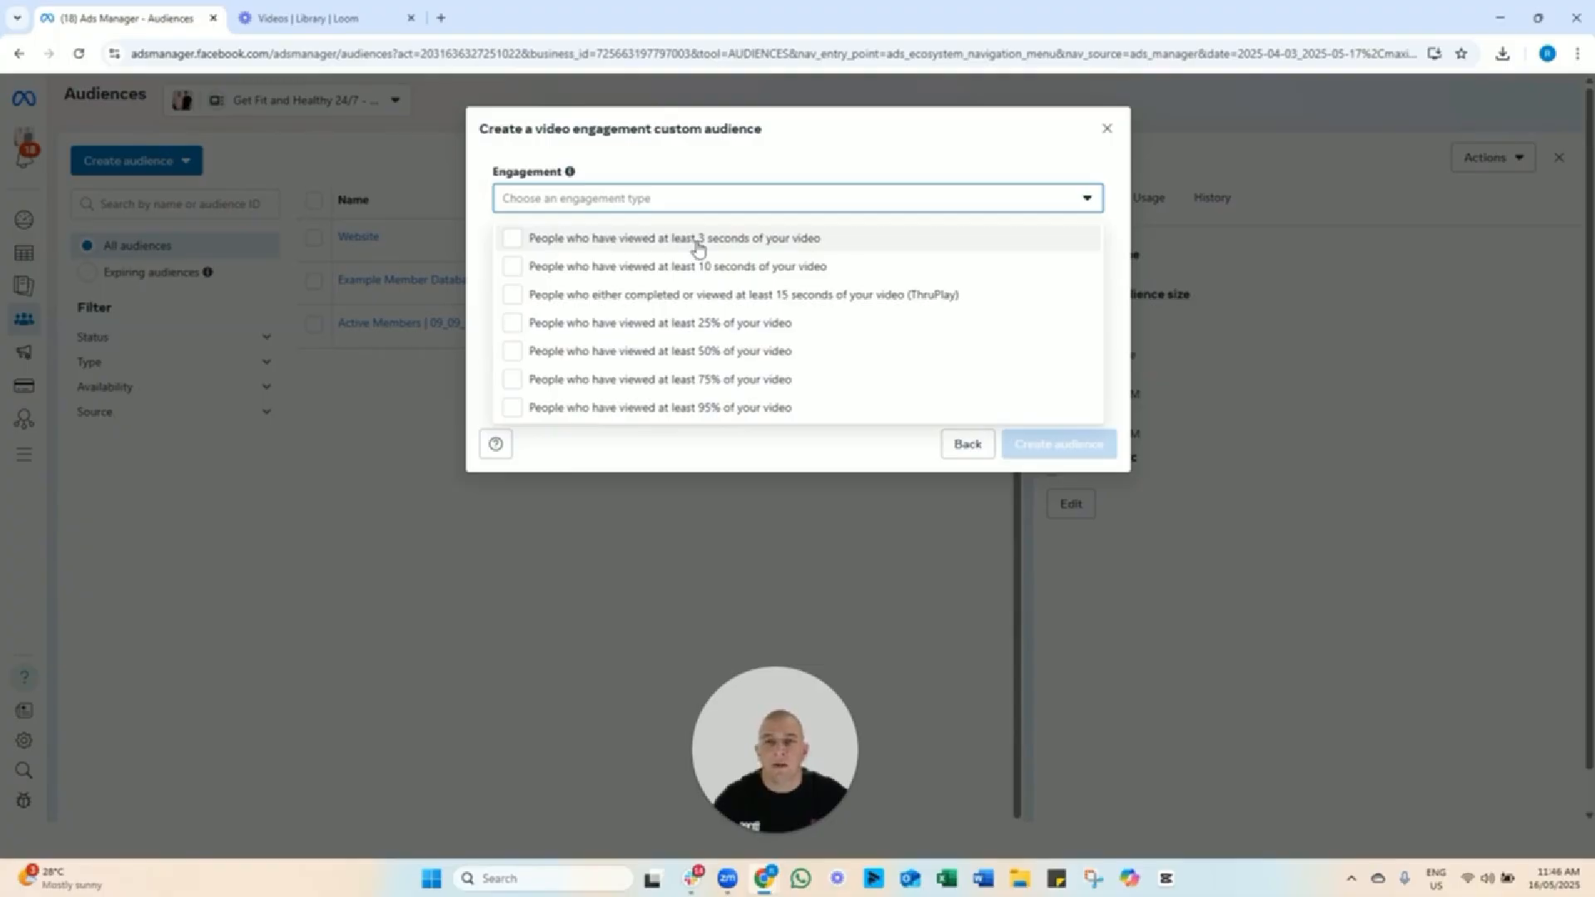
click(814, 241)
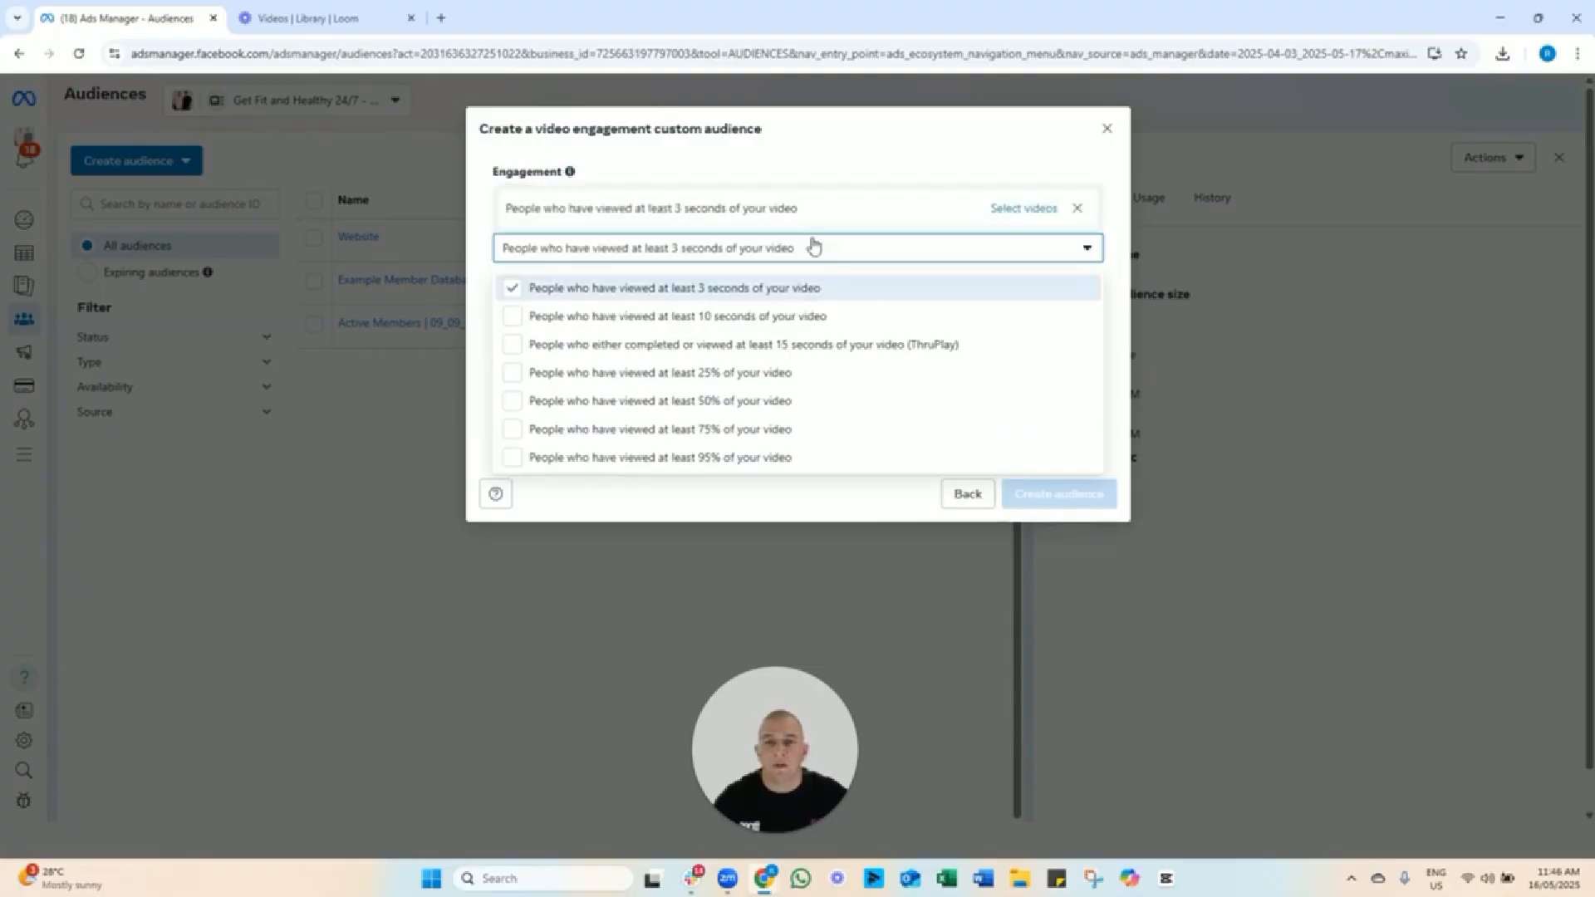
click(1033, 210)
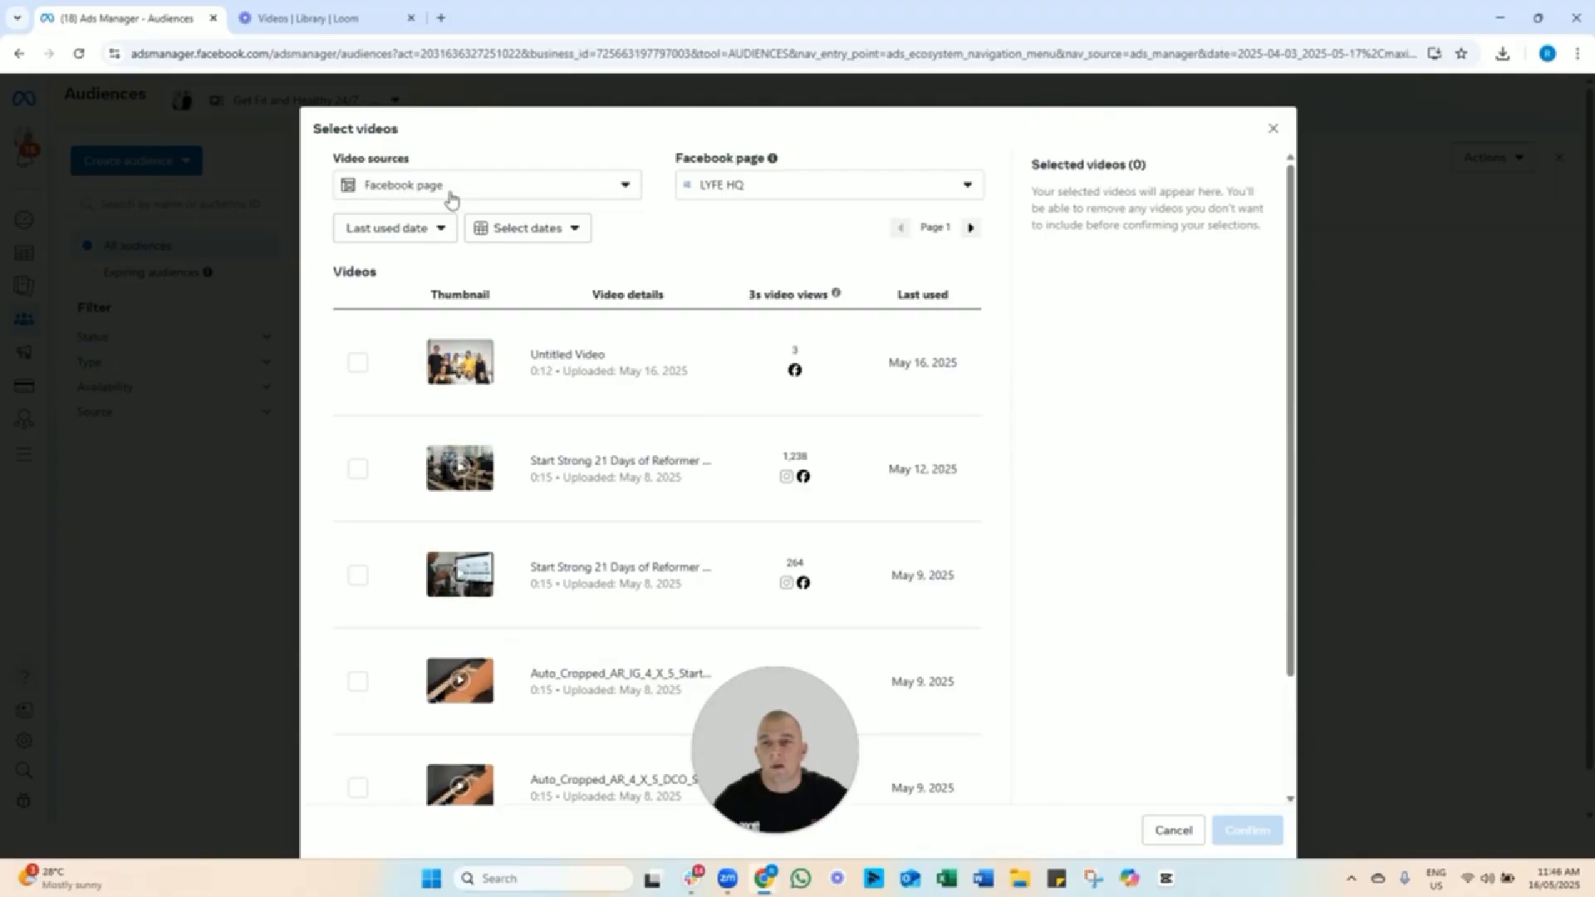
Search the Facebook pages for "chal" and choose CHALK Cairns as the page supplying the videos.
click(799, 197)
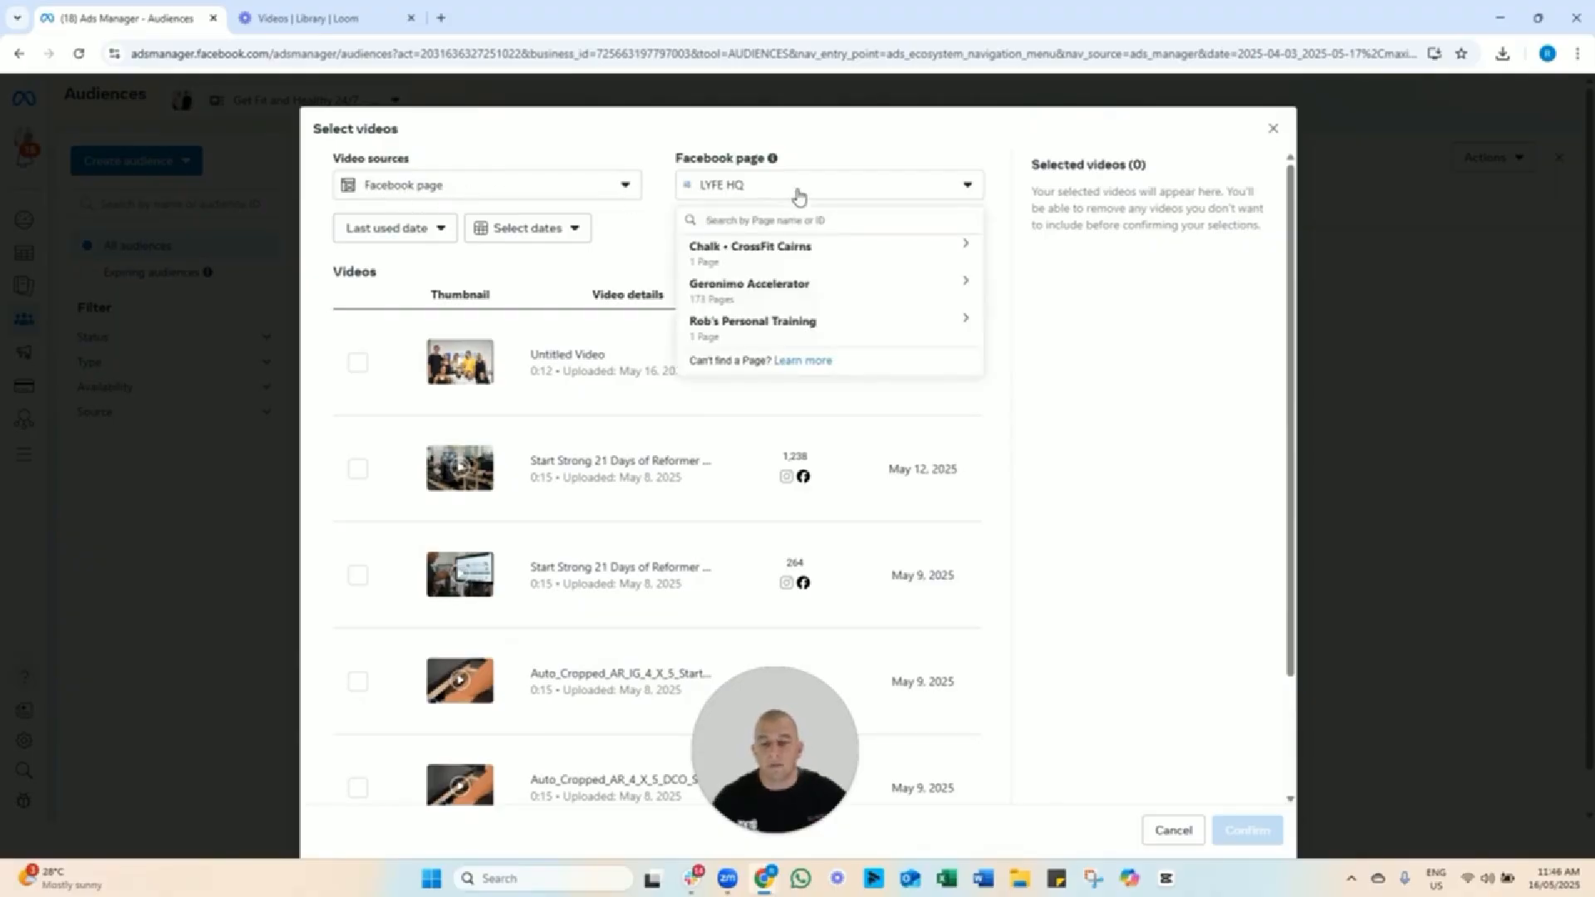
text(chal)
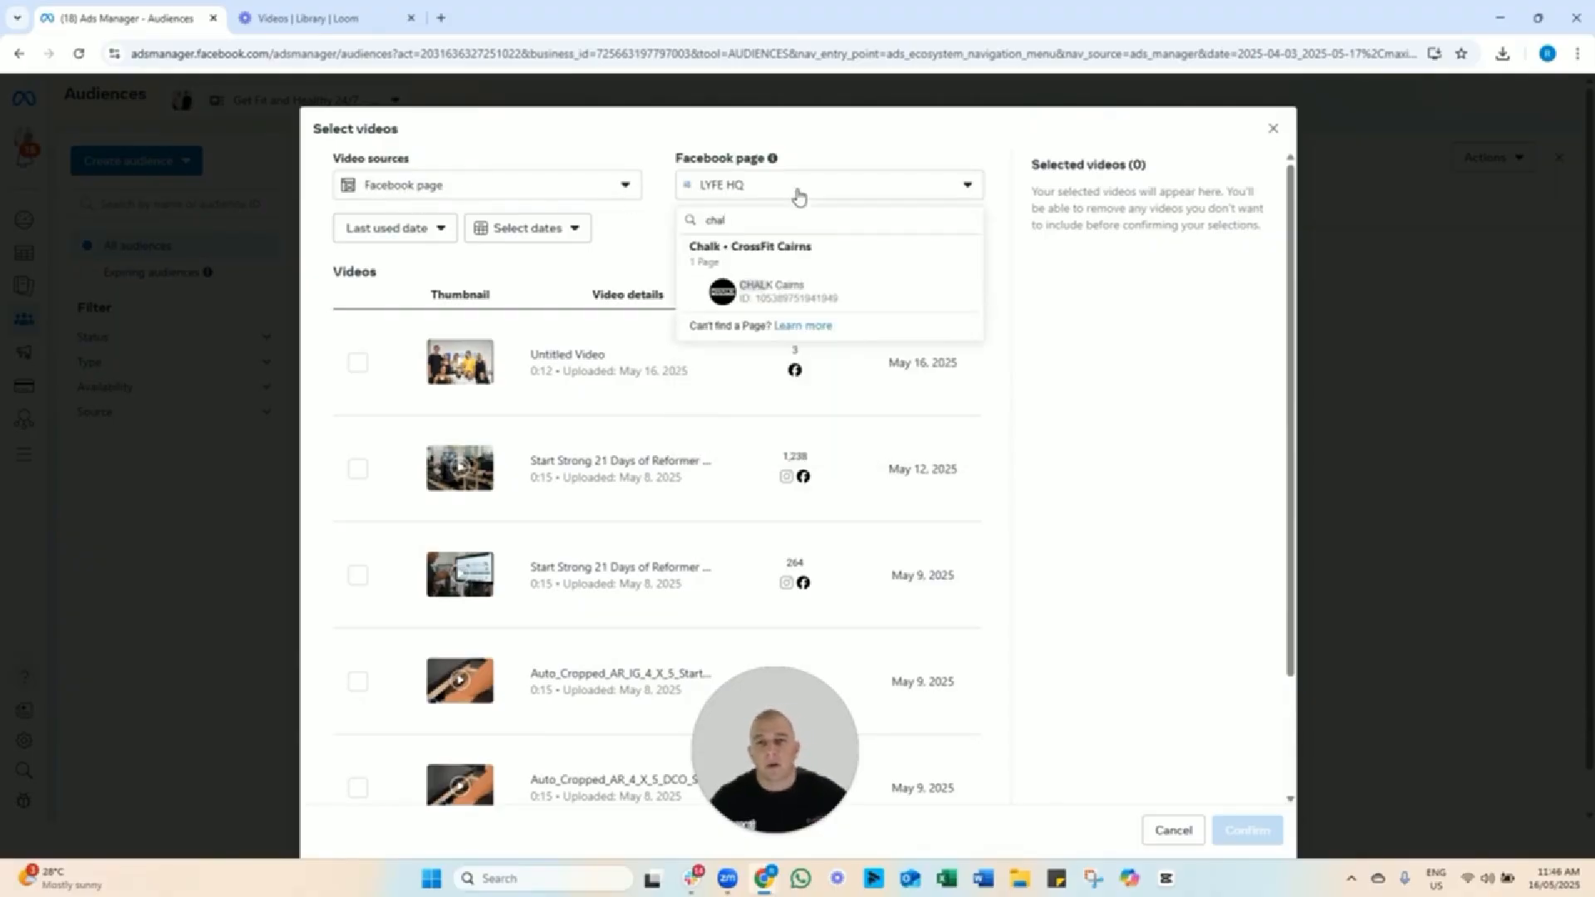
click(787, 304)
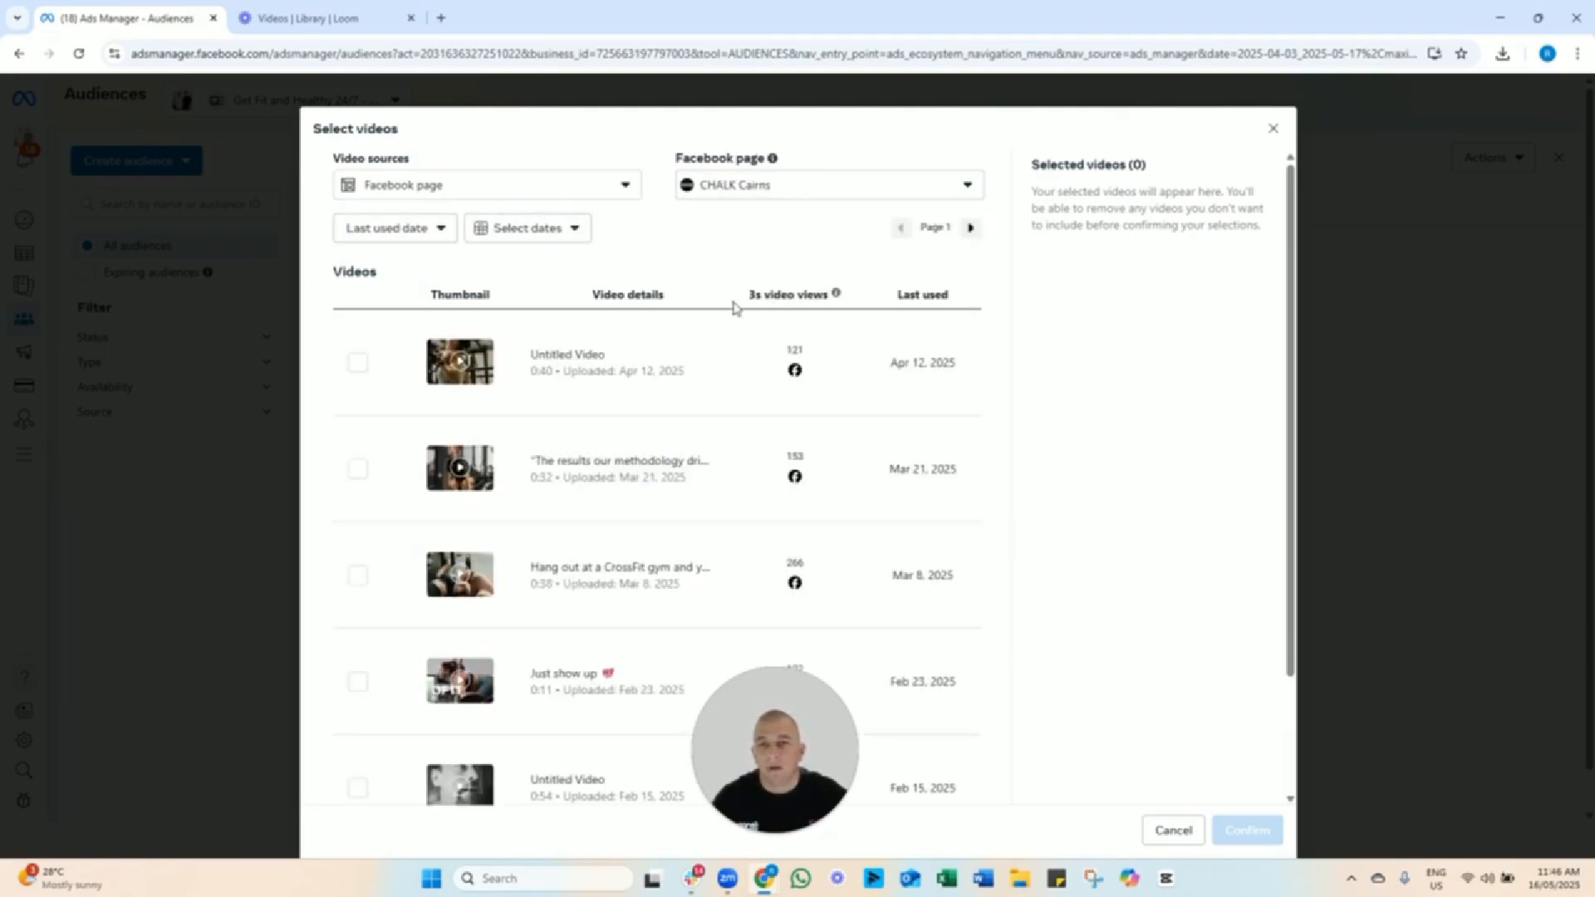
drag(789, 748, 1135, 708)
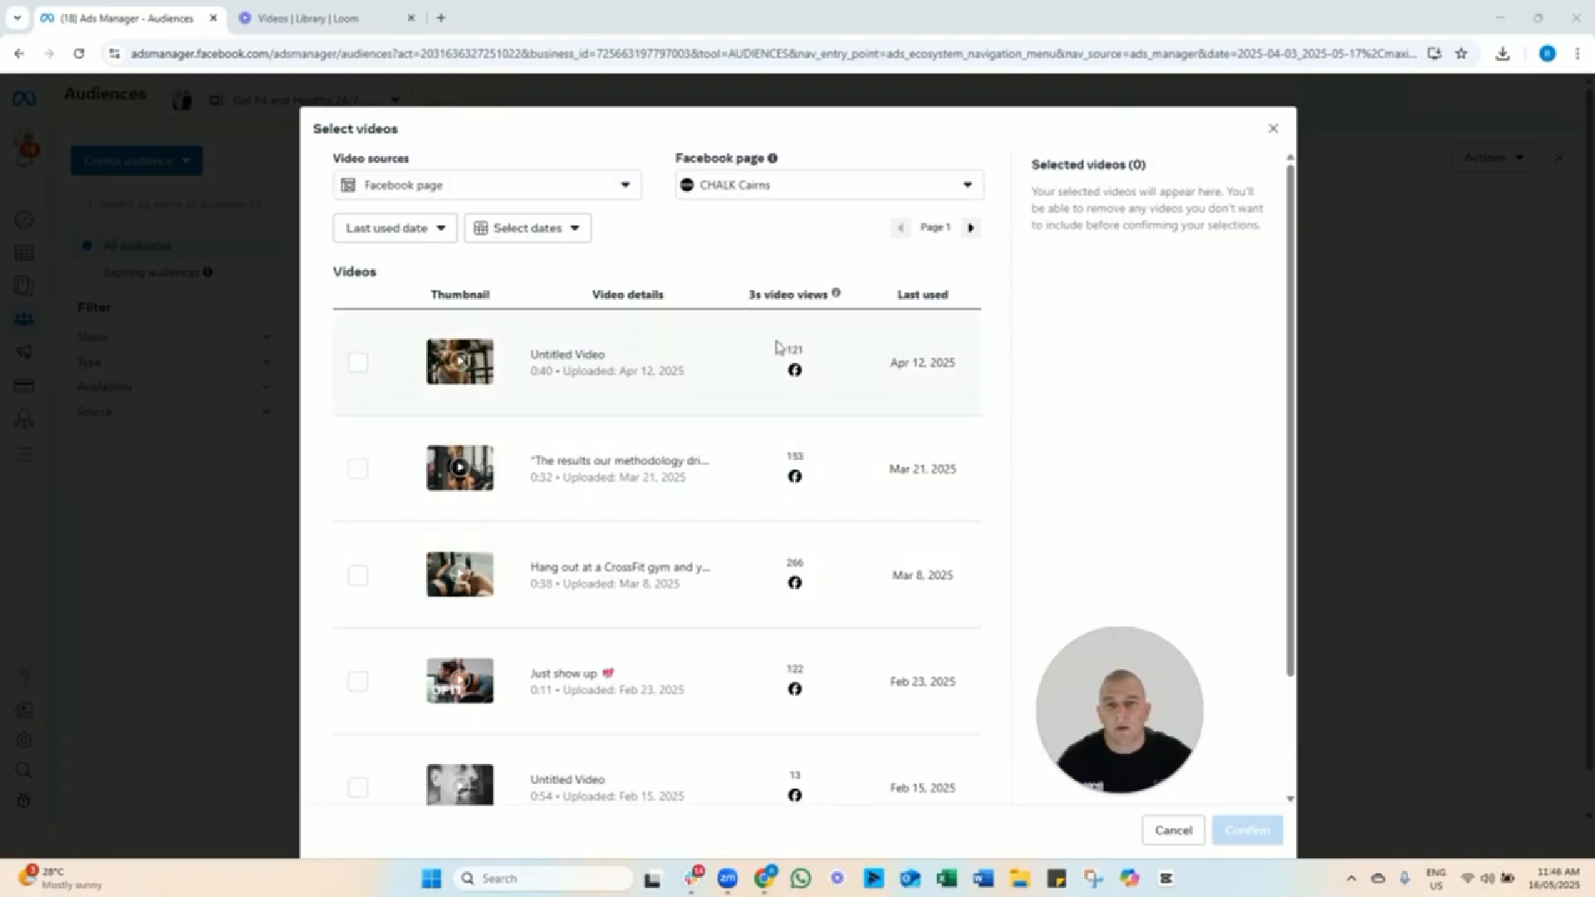
Select the Facebook video from Mar 8, 2025 and the page 2 videos from Feb 11, Jan 26 and Jan 22, 2025.
click(359, 575)
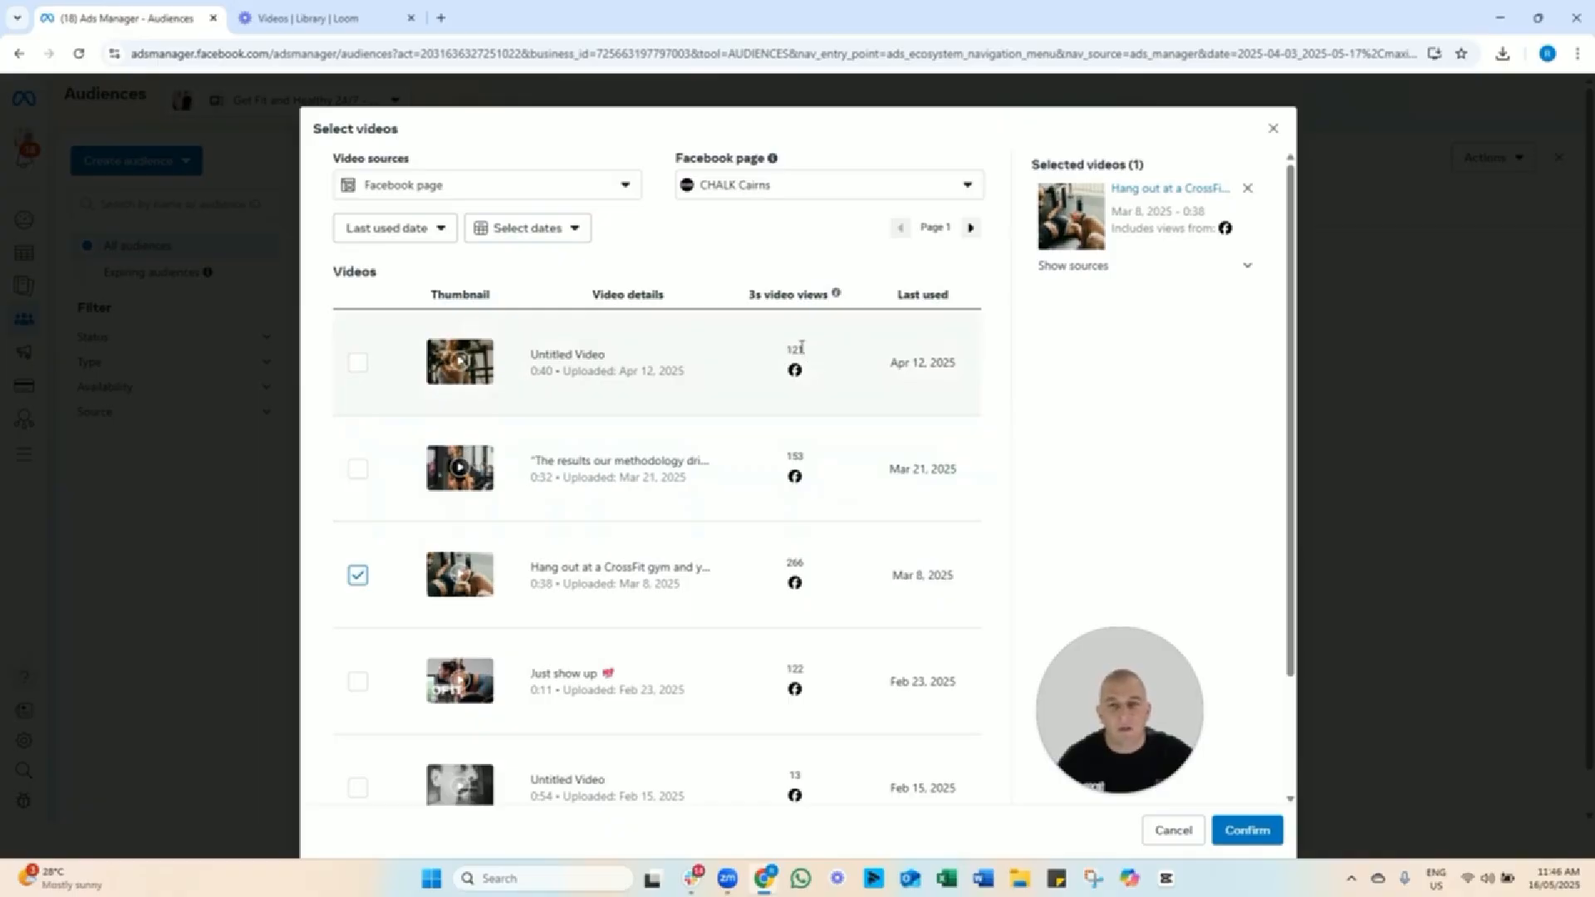
scroll(736, 545, down, 2)
scroll(737, 545, up, 2)
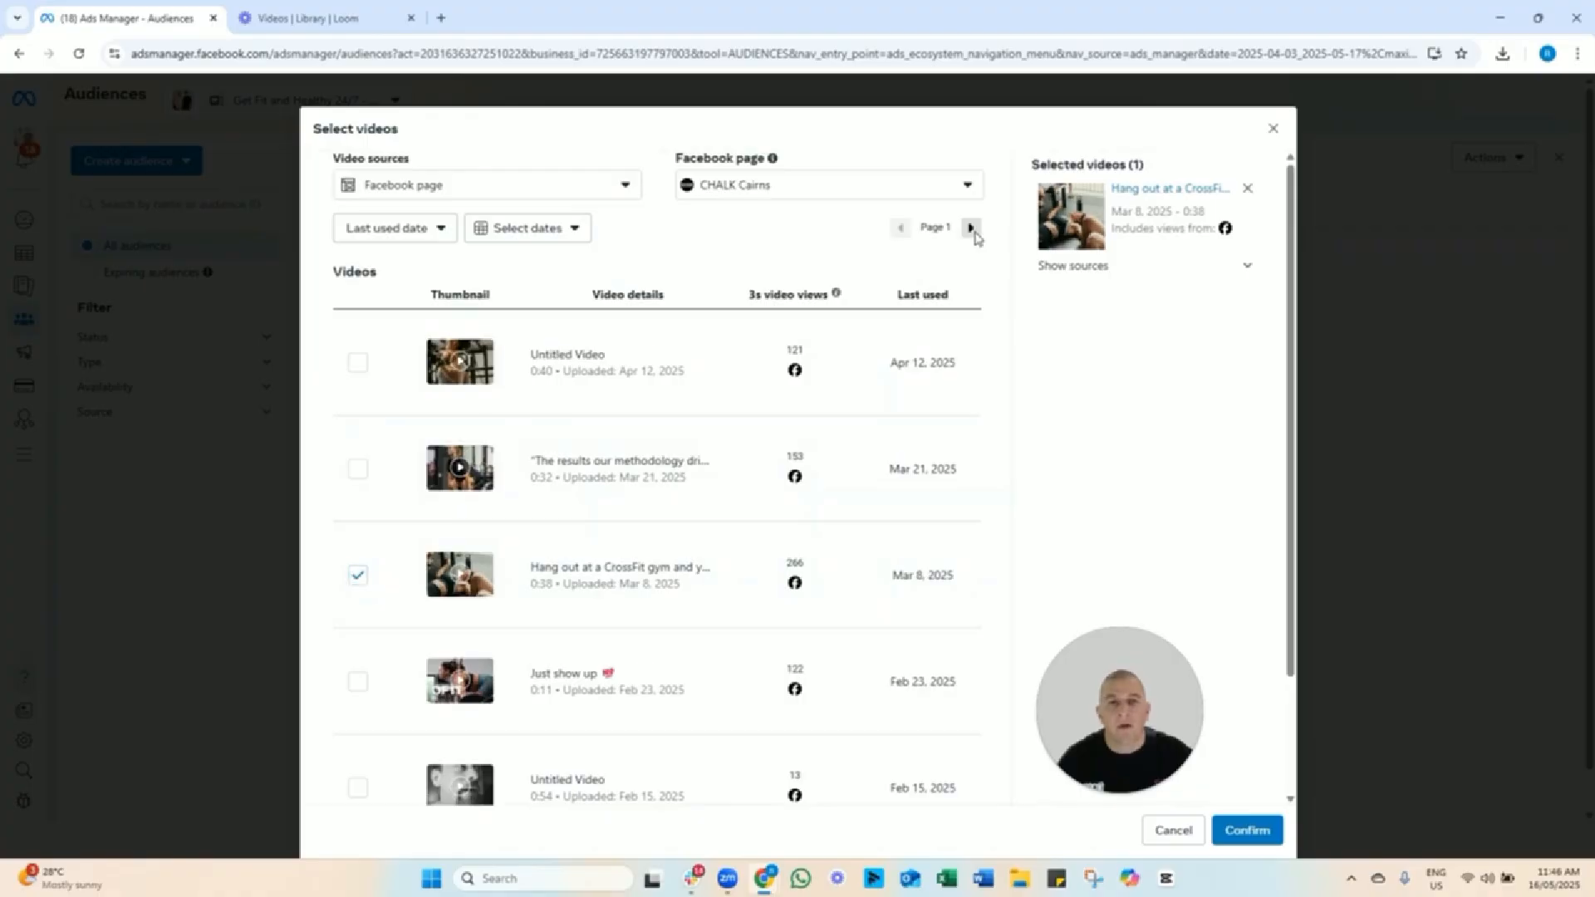
click(970, 228)
click(358, 365)
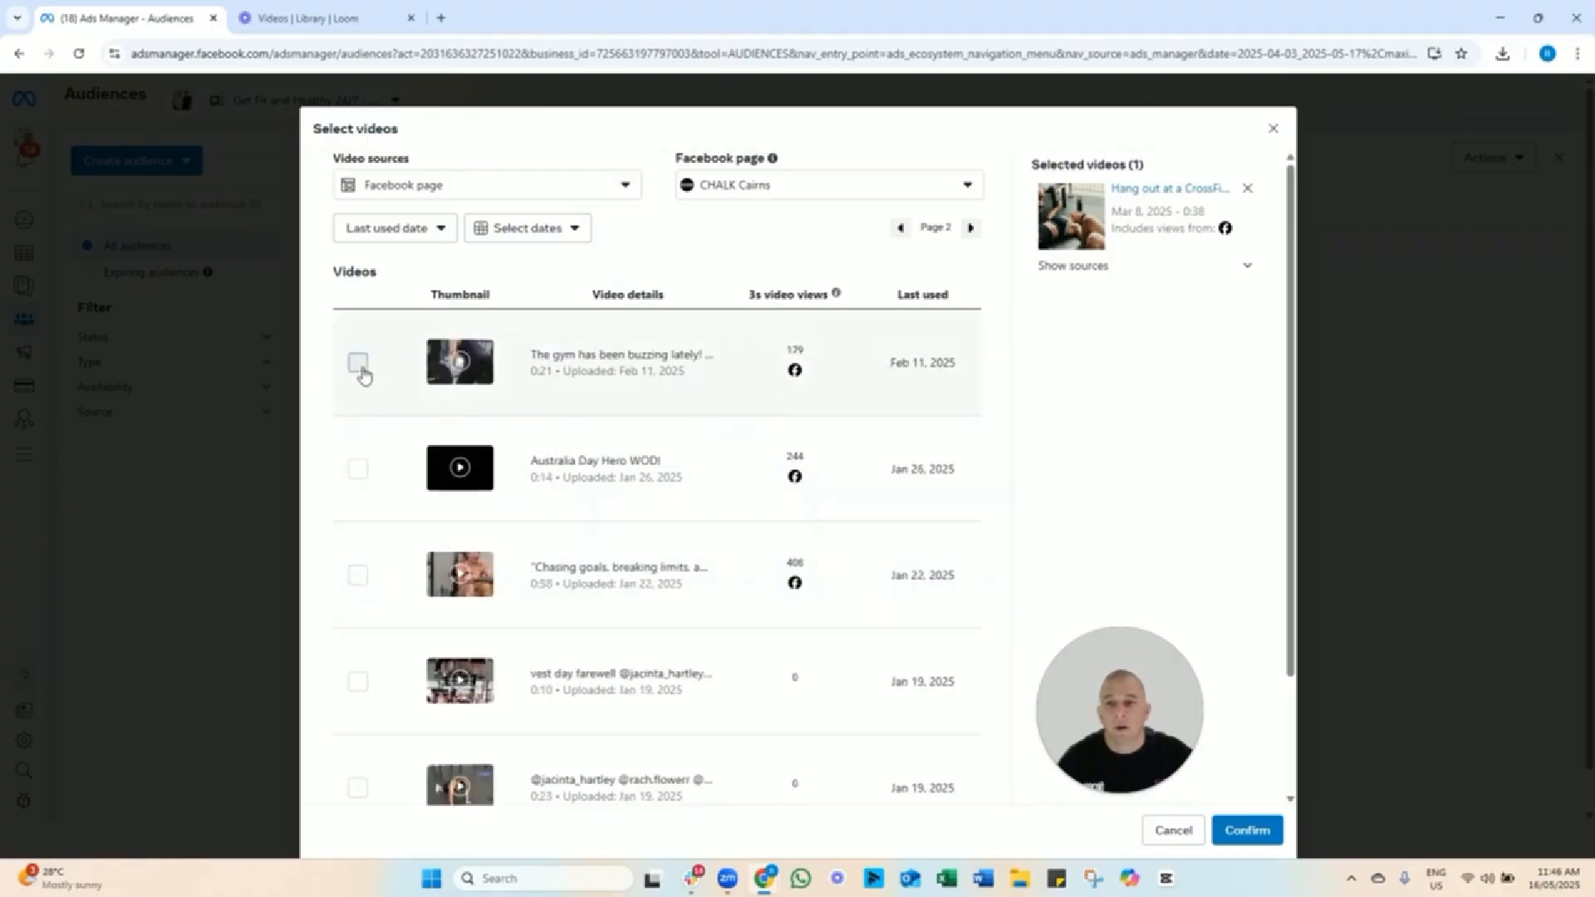
click(358, 469)
click(359, 577)
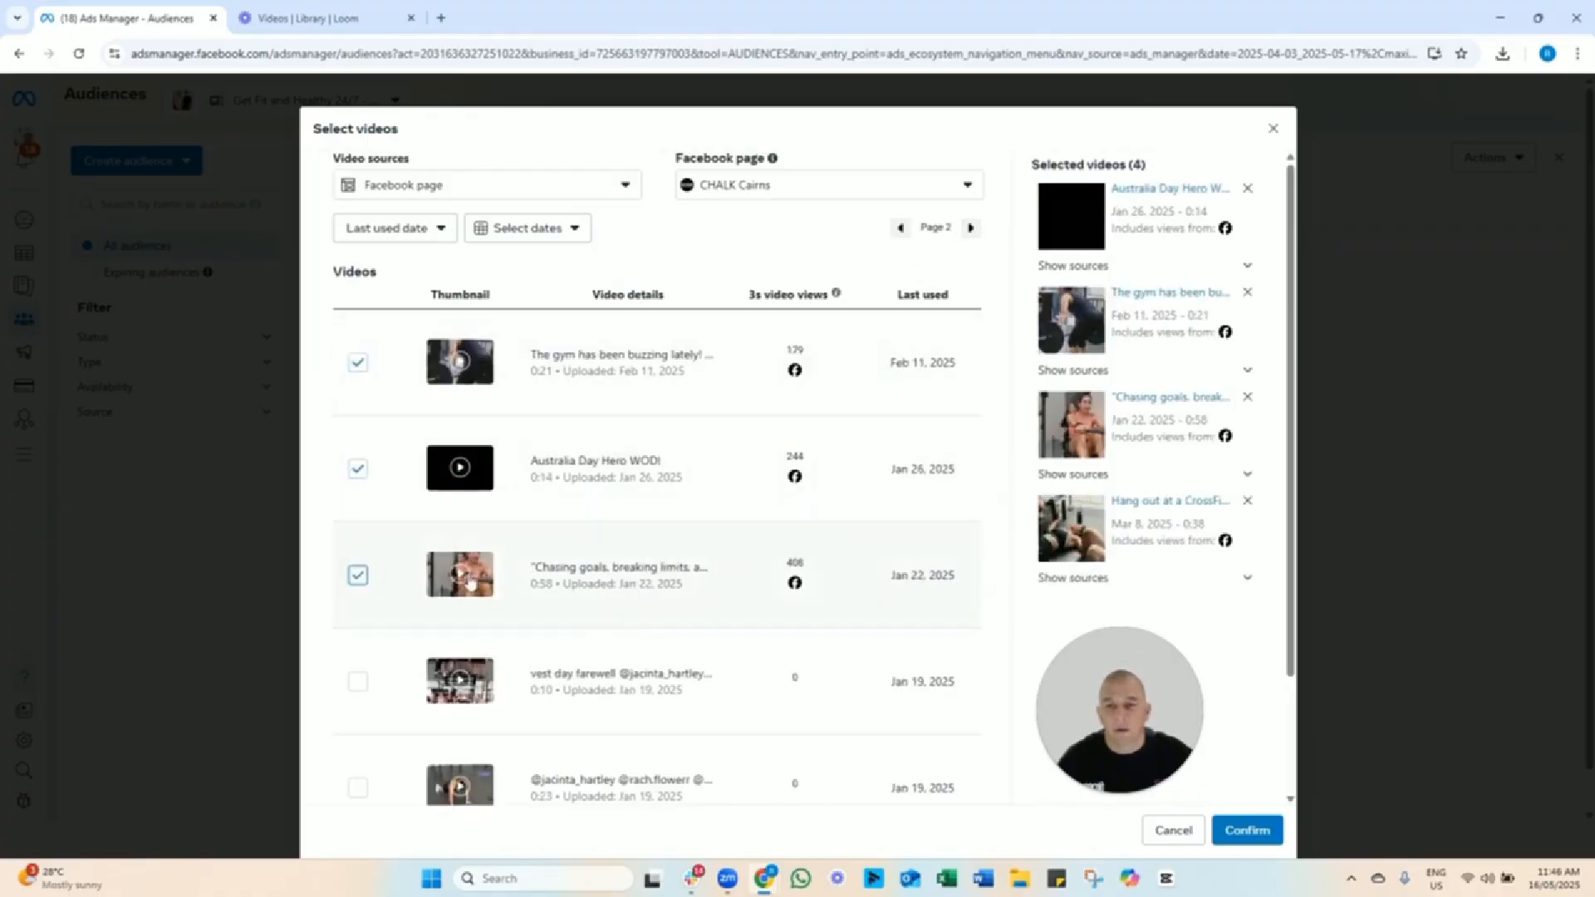
scroll(542, 555, down, 2)
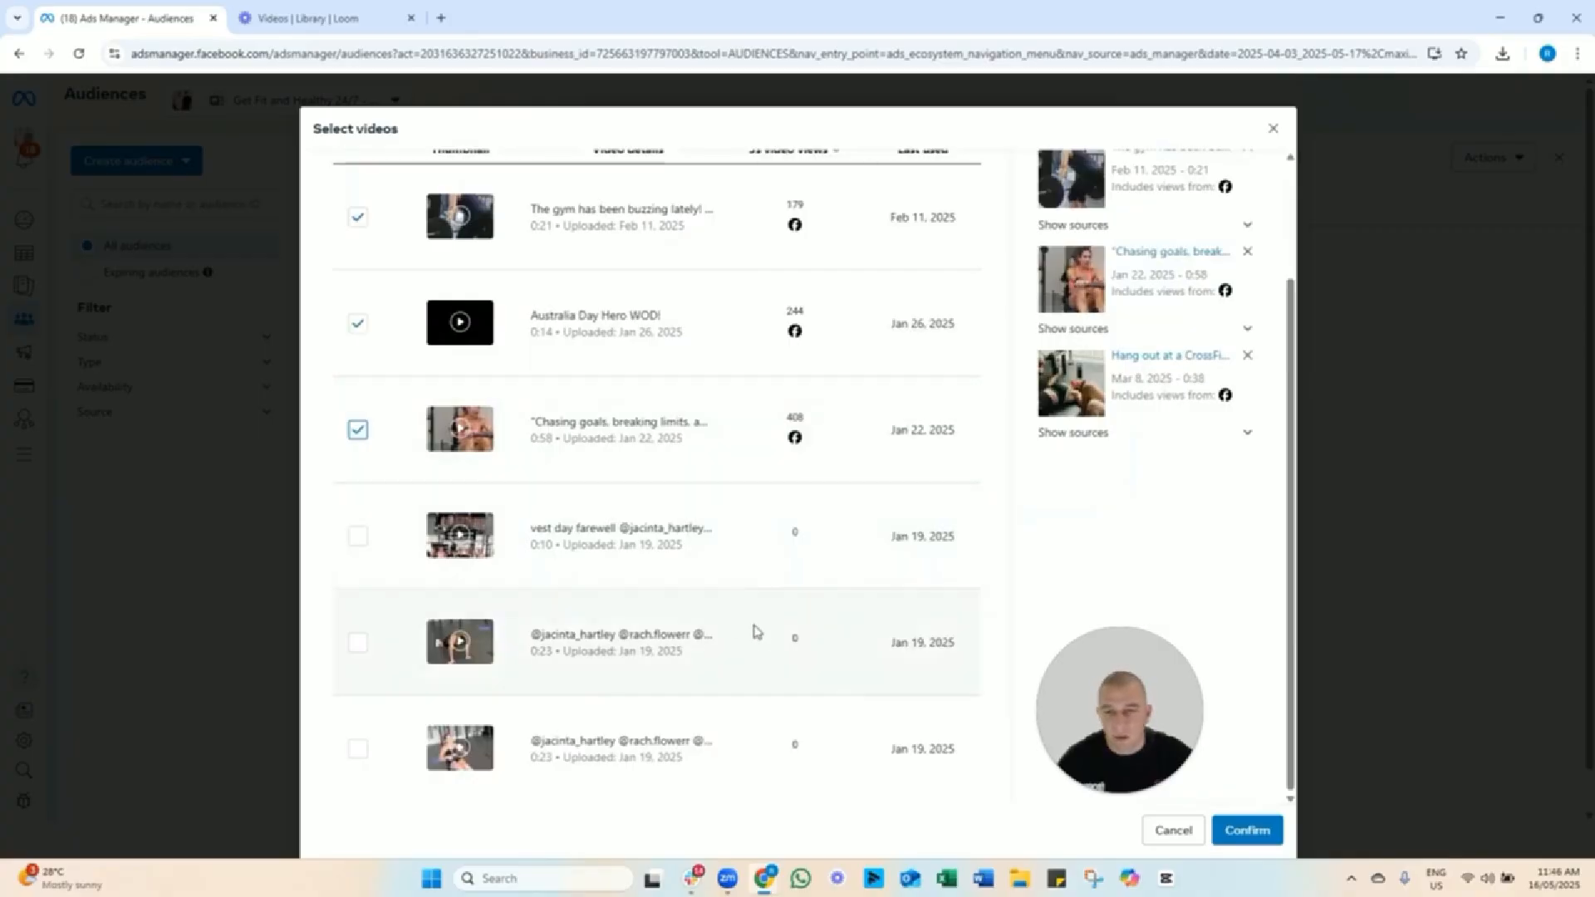
scroll(760, 623, up, 2)
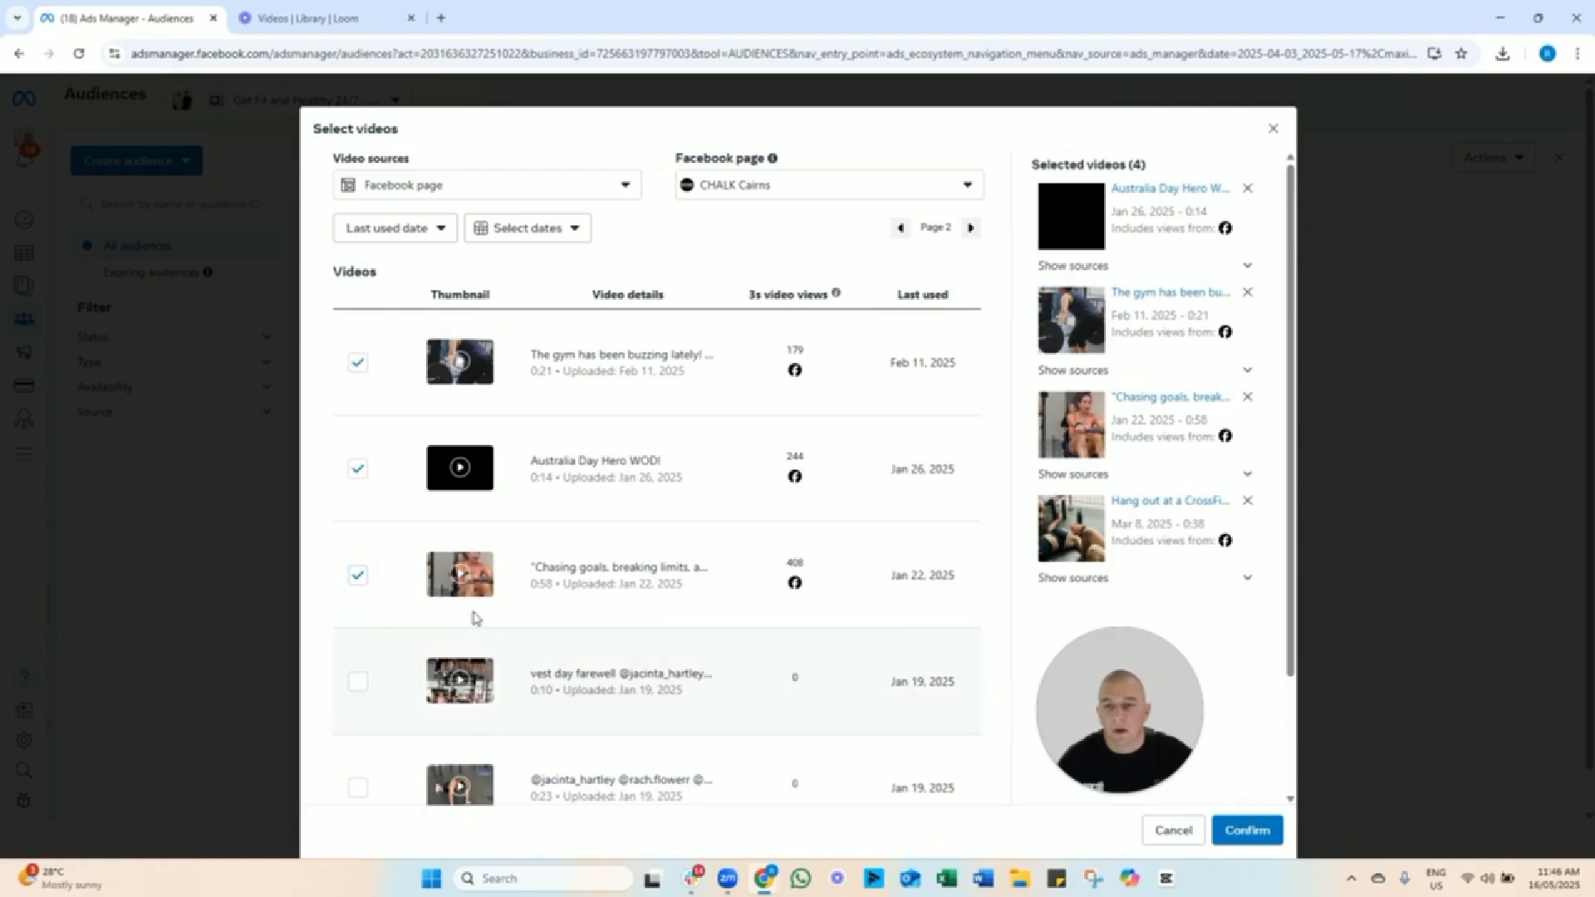
Switch the video source to Instagram professional account and choose the chalkcairns account.
click(568, 192)
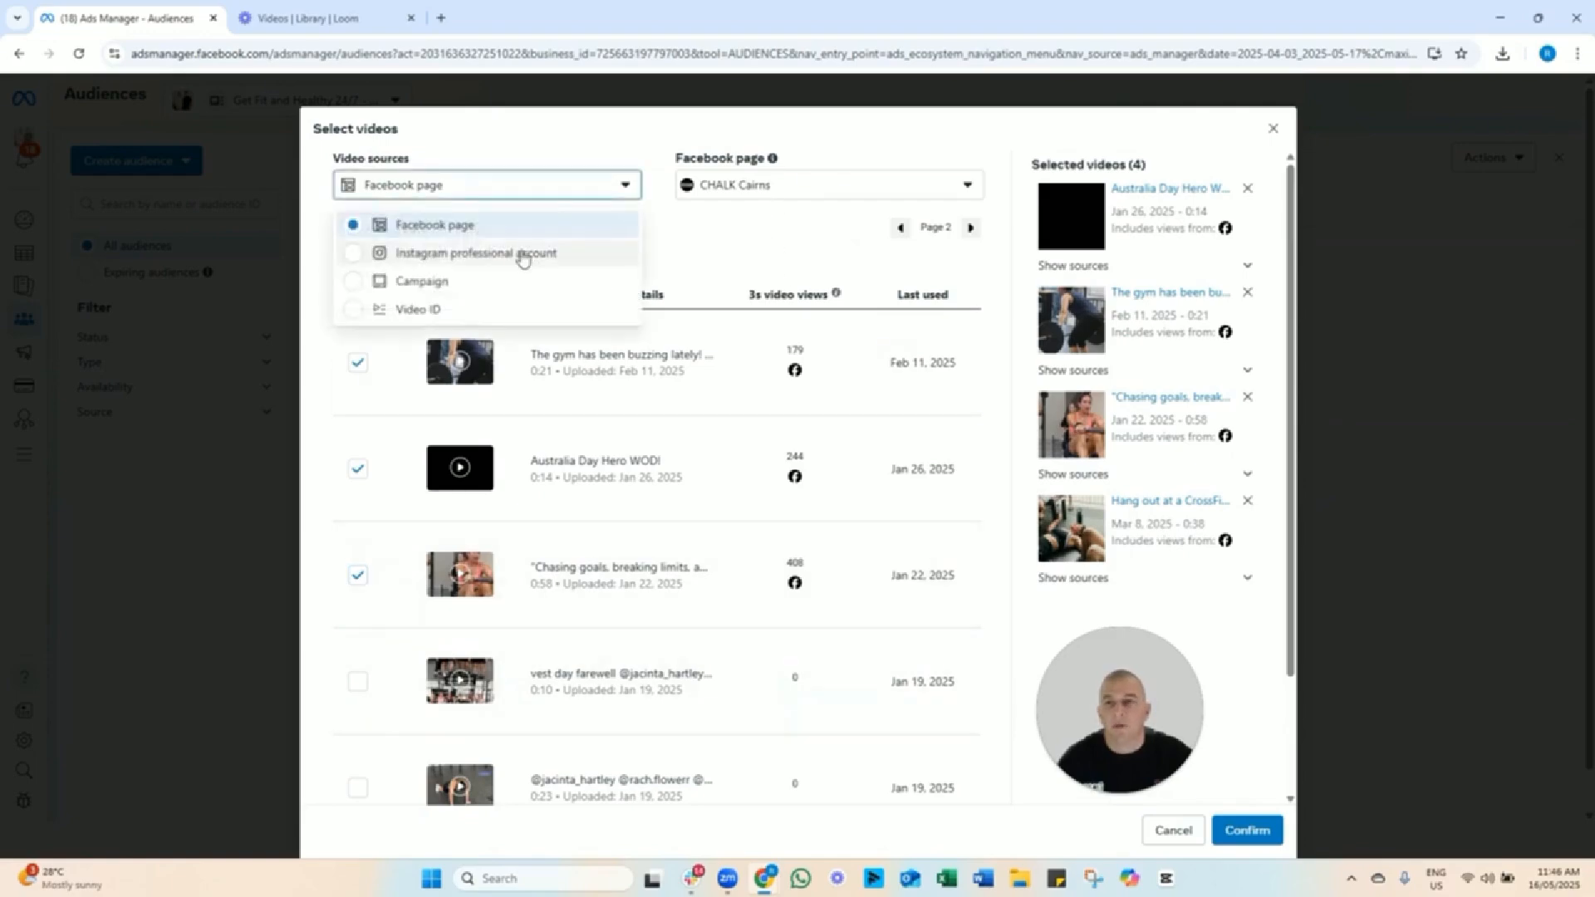
click(520, 254)
click(790, 193)
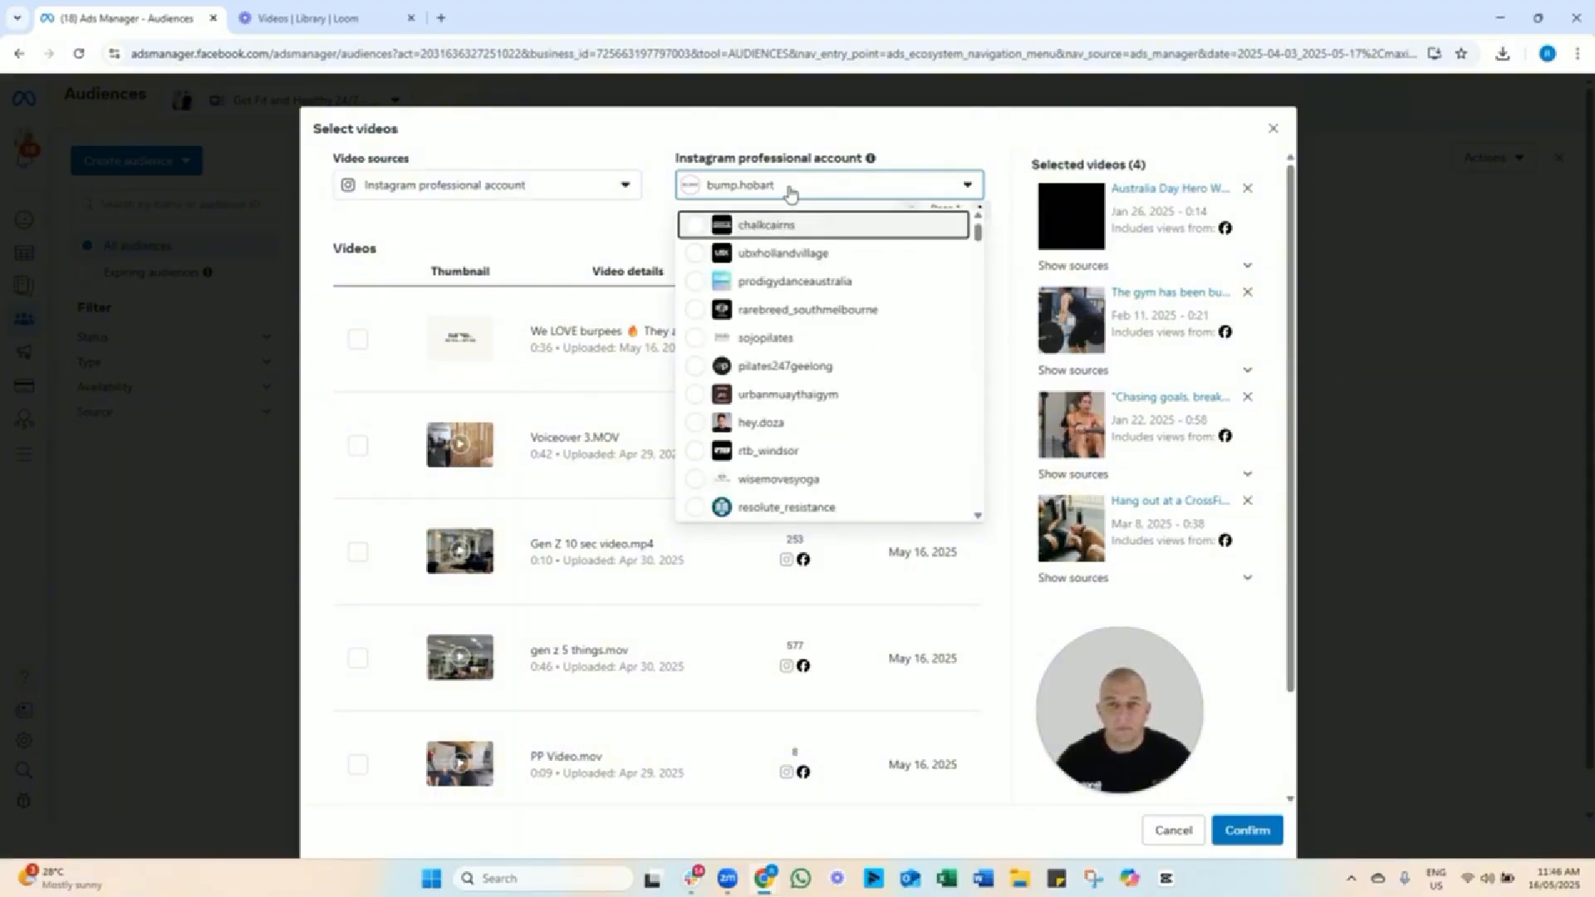
click(765, 226)
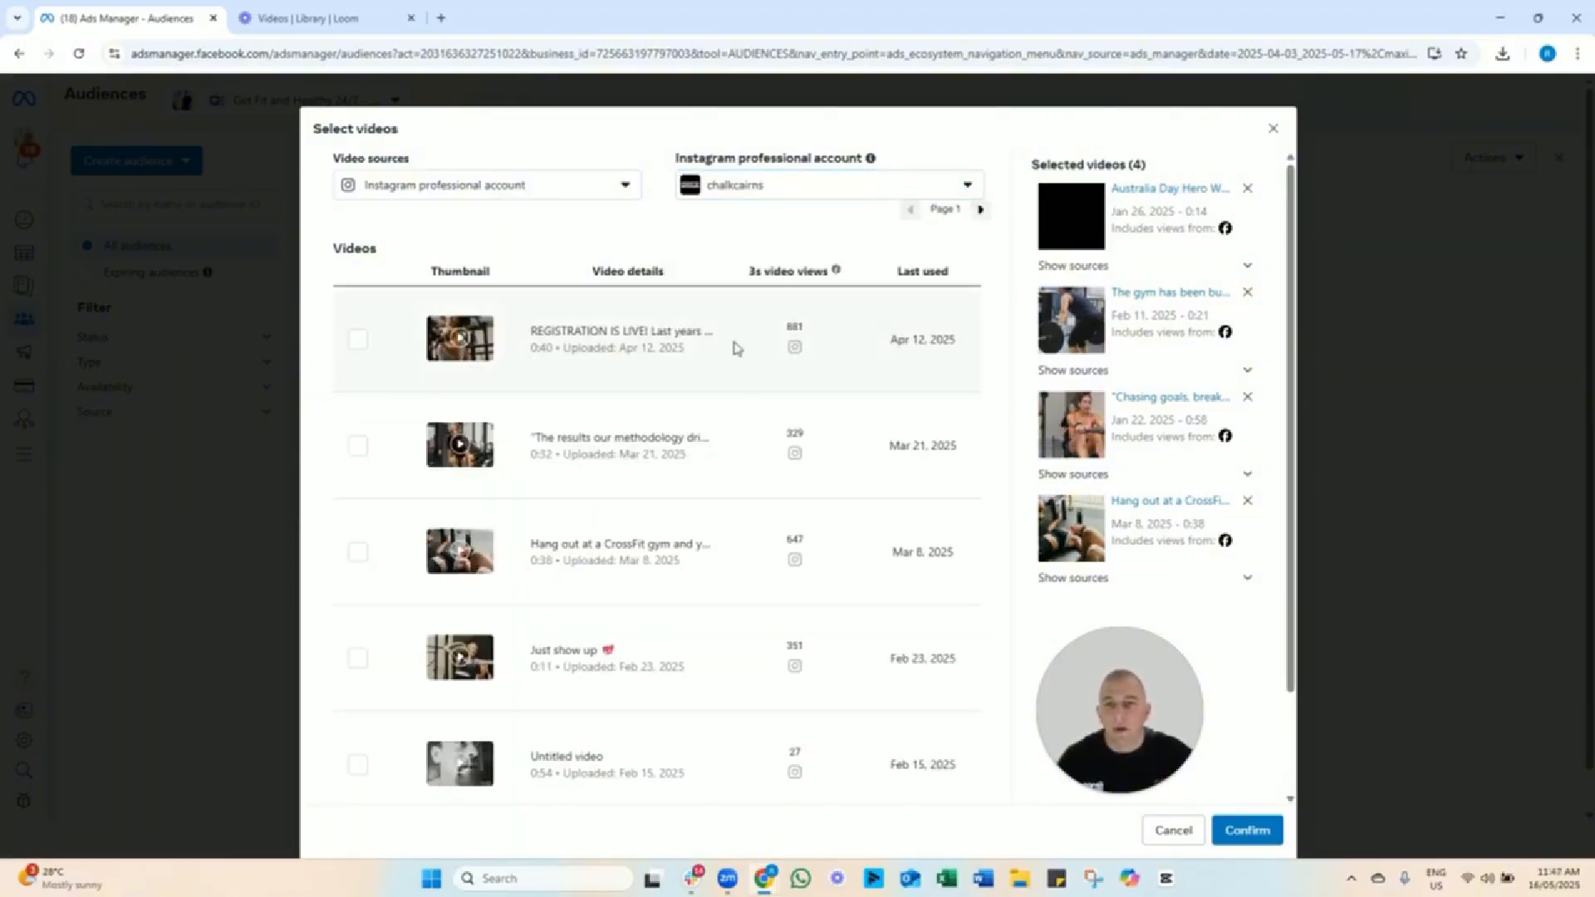
drag(786, 337, 816, 332)
click(646, 236)
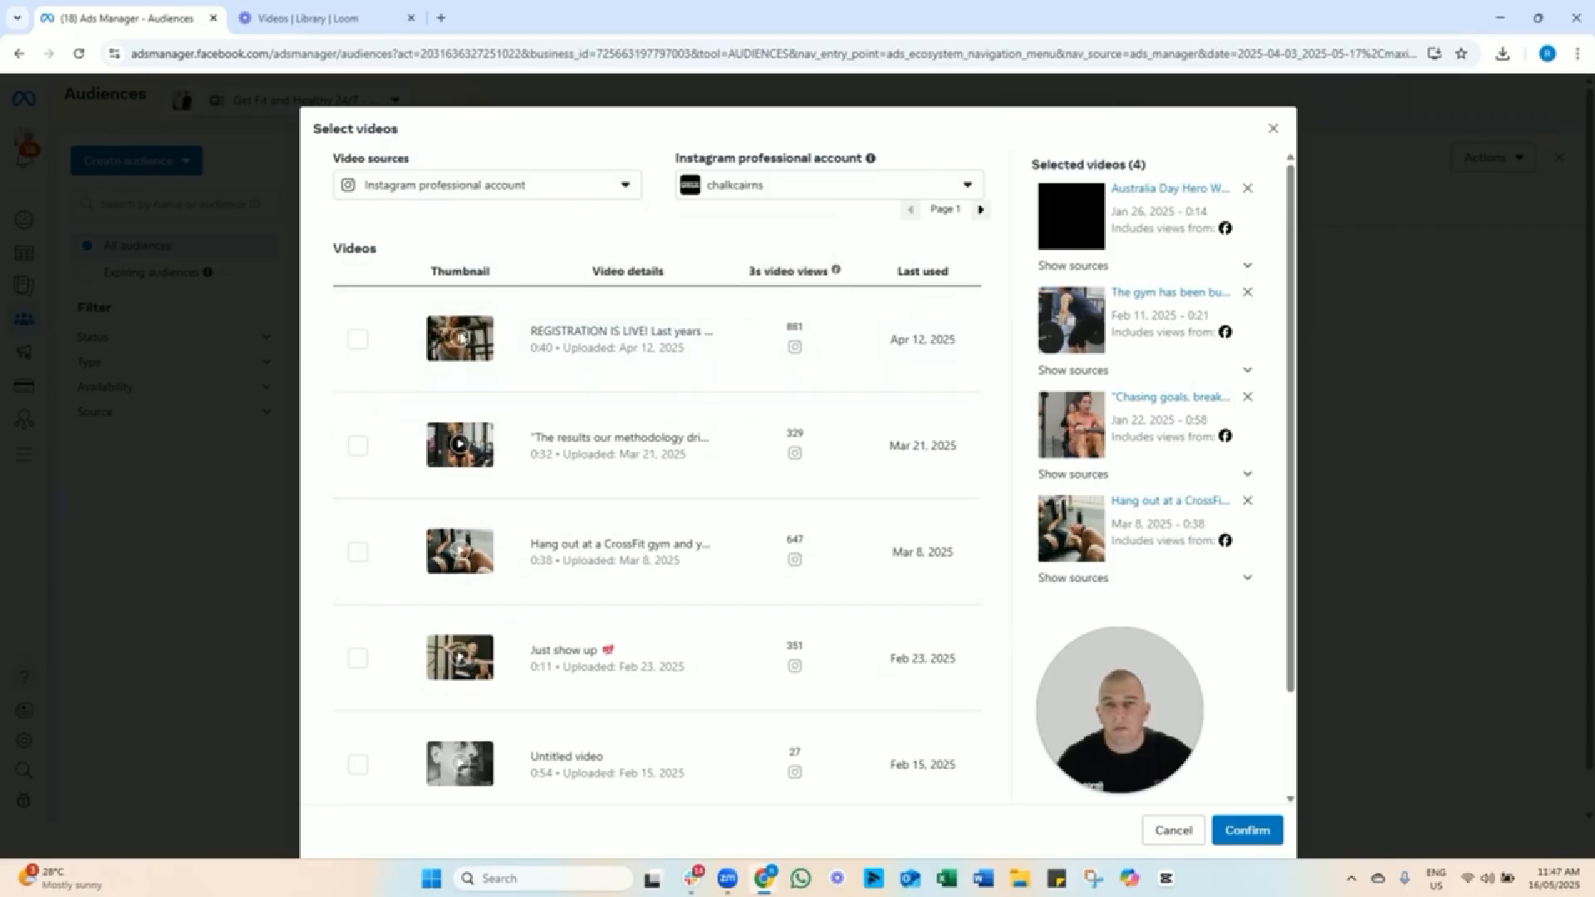
Select the Instagram videos from Apr 12, Mar 21, Mar 8 and Feb 23, 2025, plus the page 2 video from Feb 11, 2025.
click(358, 340)
click(357, 446)
click(357, 552)
click(357, 658)
scroll(403, 652, down, 2)
scroll(903, 281, up, 1)
scroll(904, 281, up, 1)
click(981, 209)
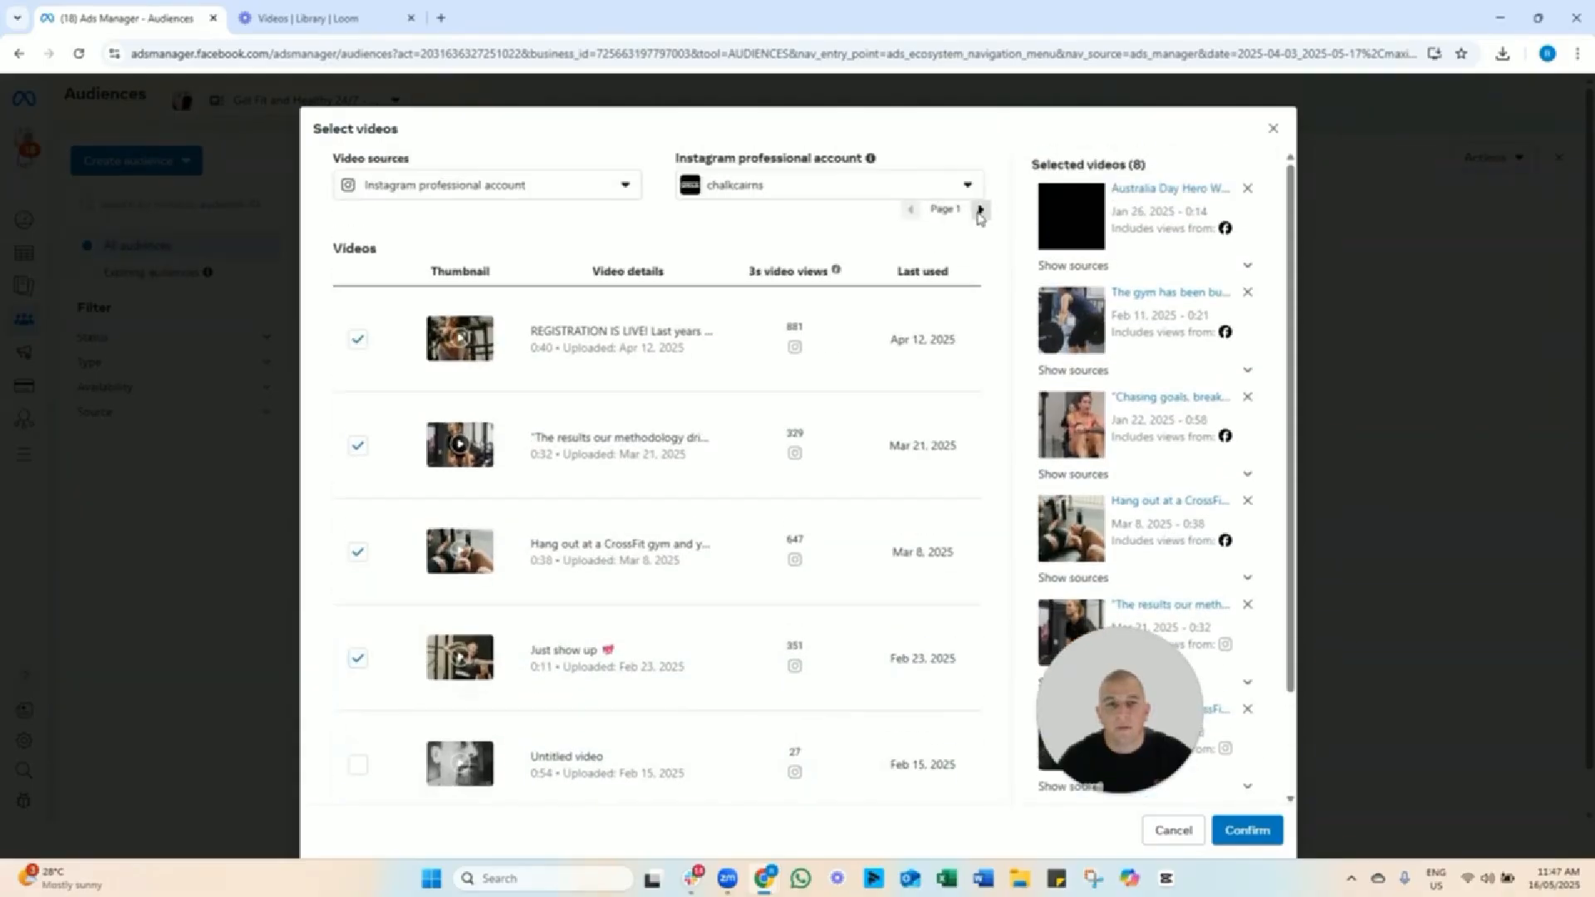
click(357, 340)
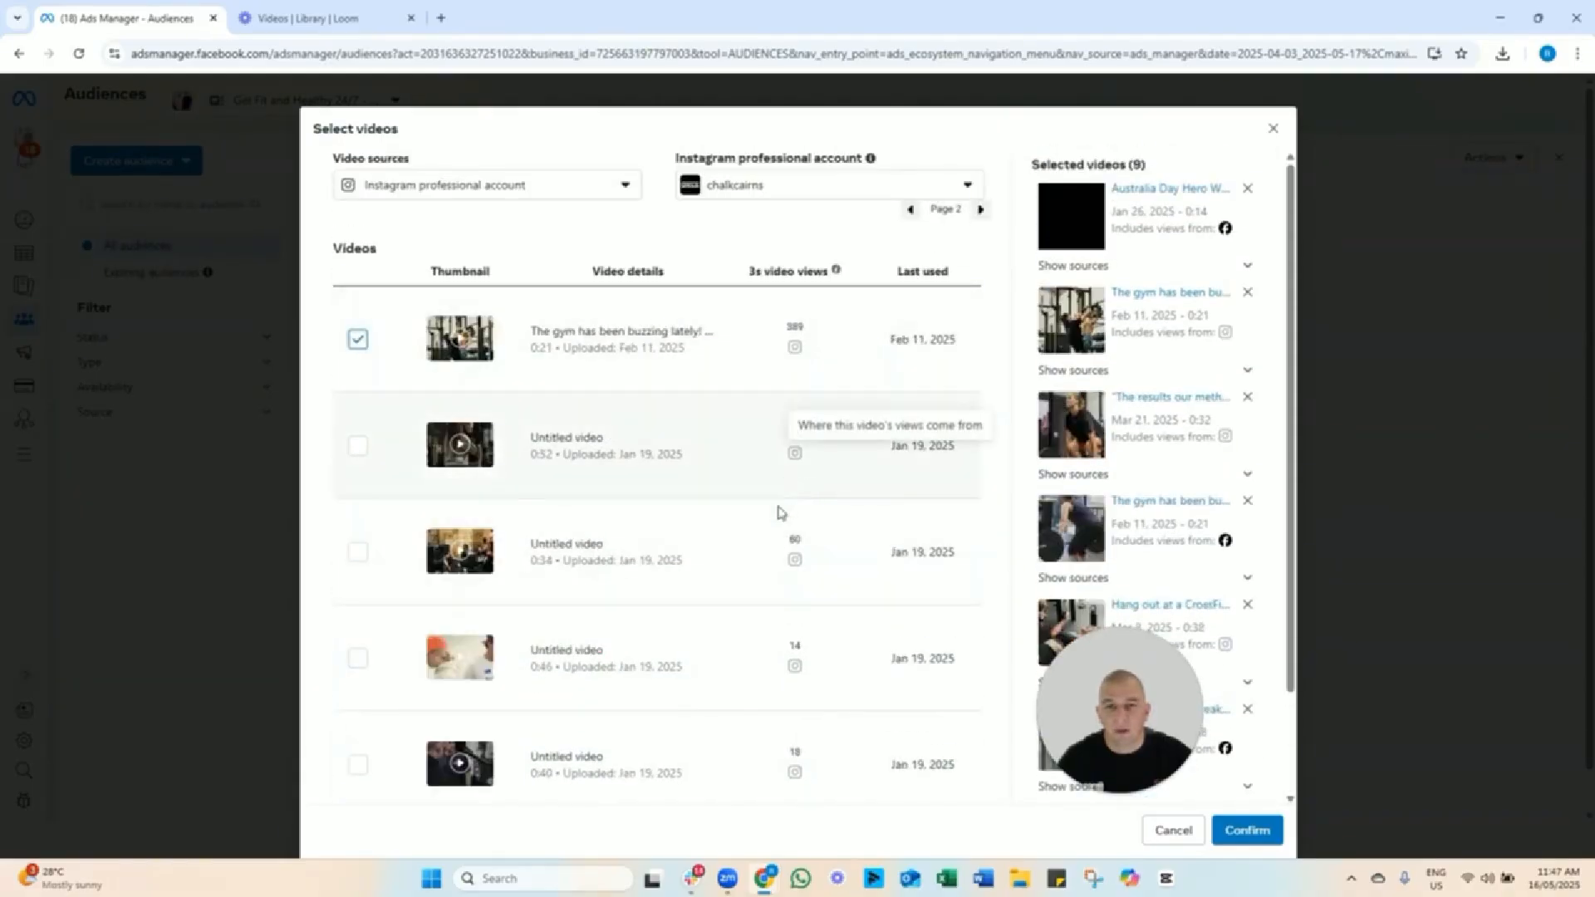
Add the page 3 videos from Jan 1, 2025 and Dec 28, Dec 16, Nov 25 and Nov 17, 2024, and confirm the video selection.
scroll(781, 582, down, 2)
scroll(897, 420, up, 2)
click(981, 209)
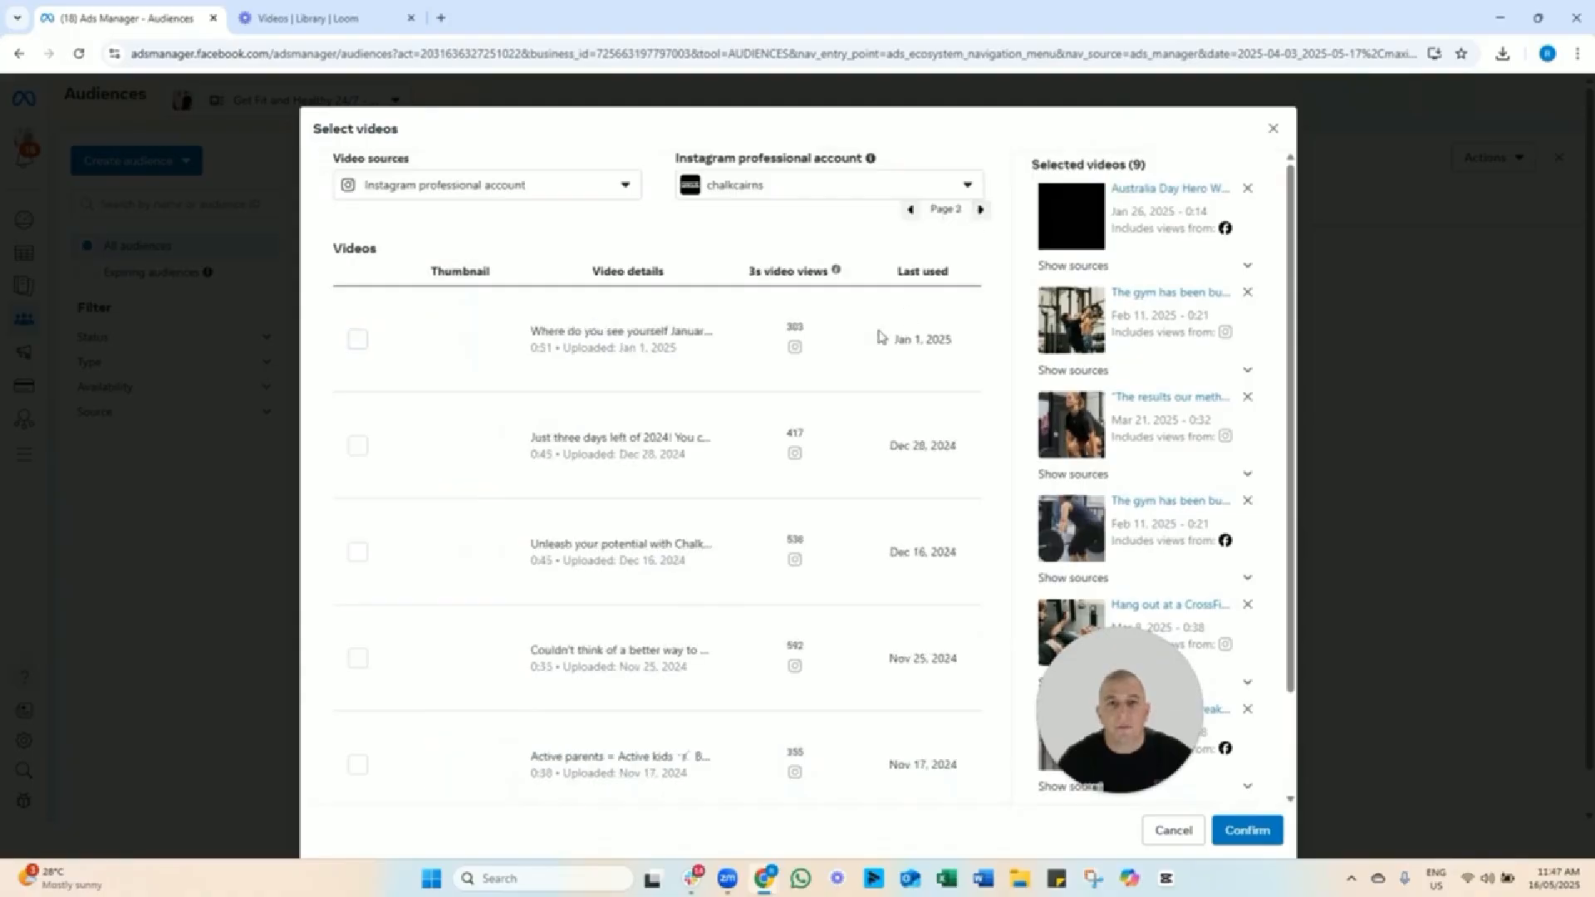
click(357, 339)
click(359, 449)
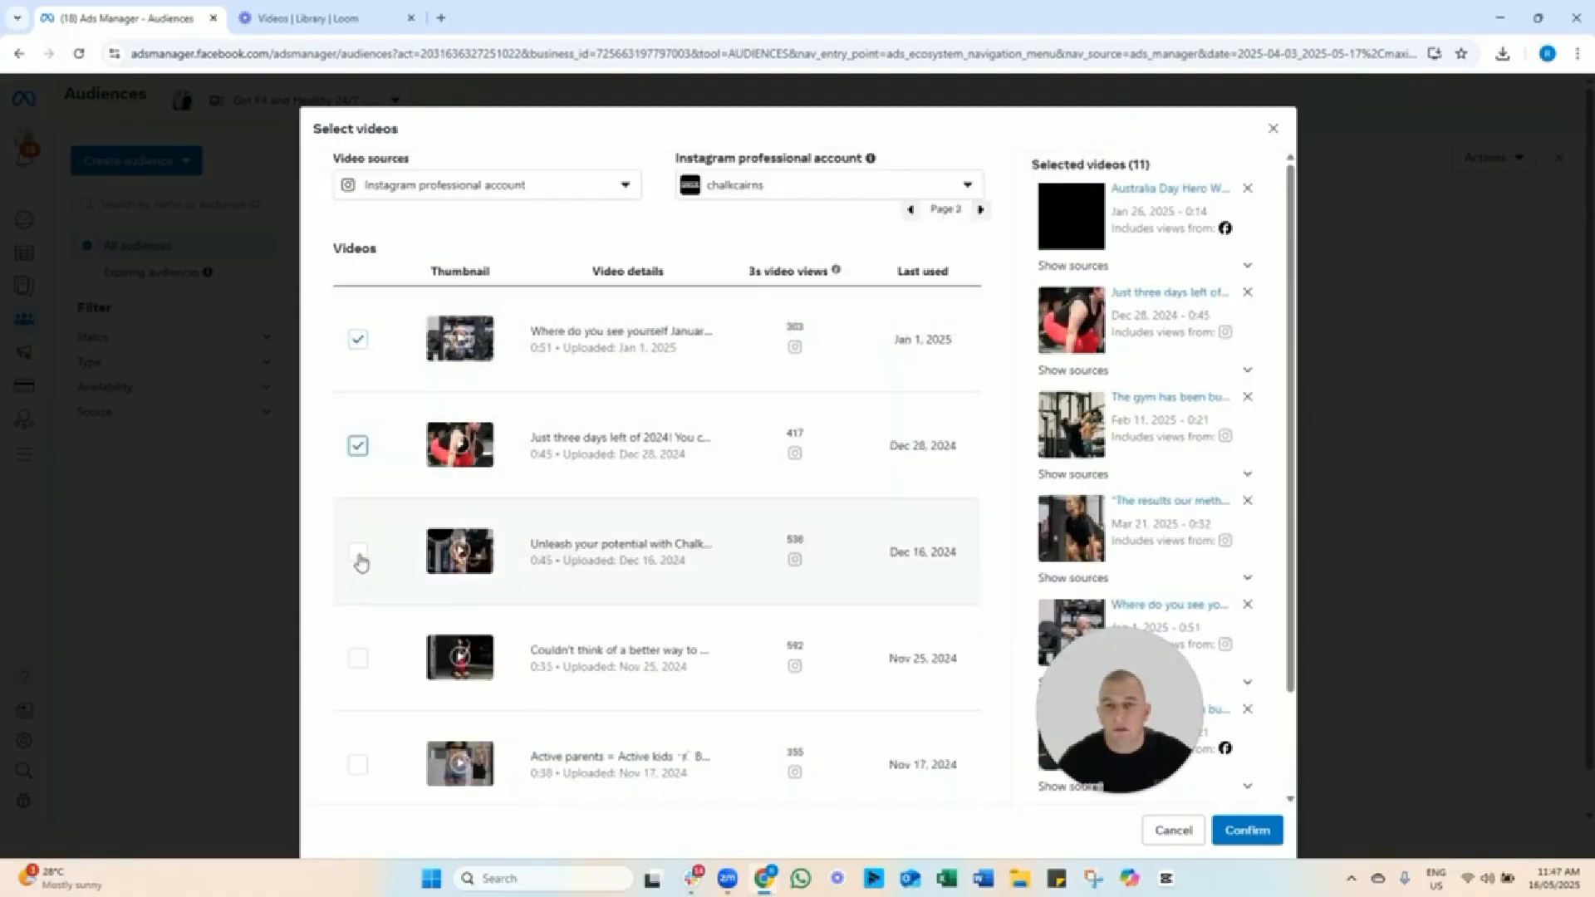
click(358, 555)
click(359, 660)
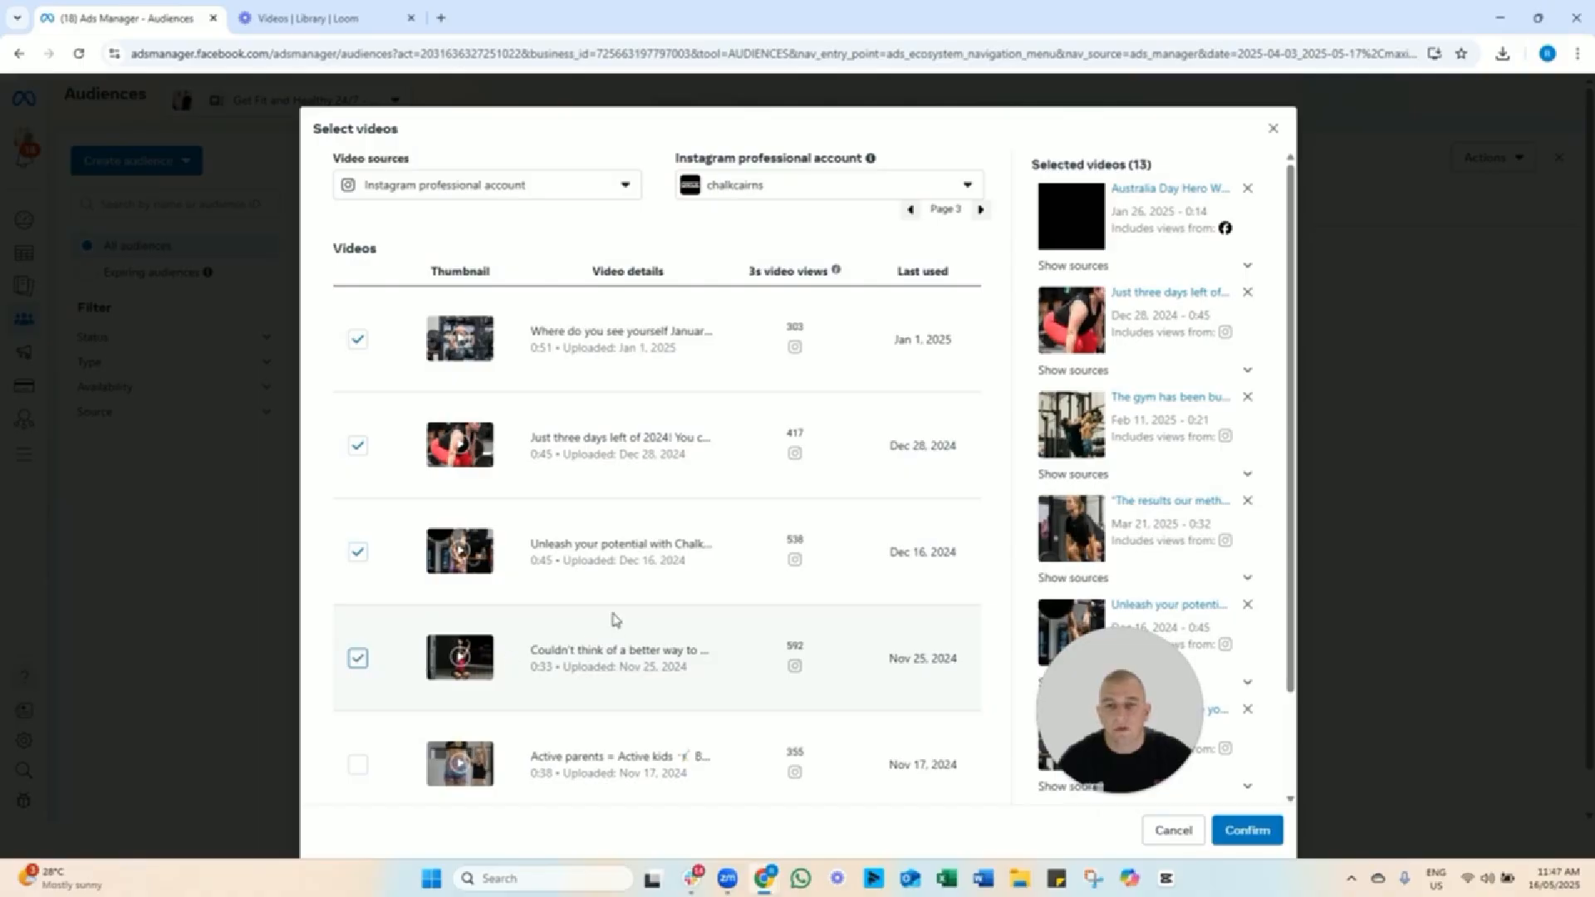
click(355, 766)
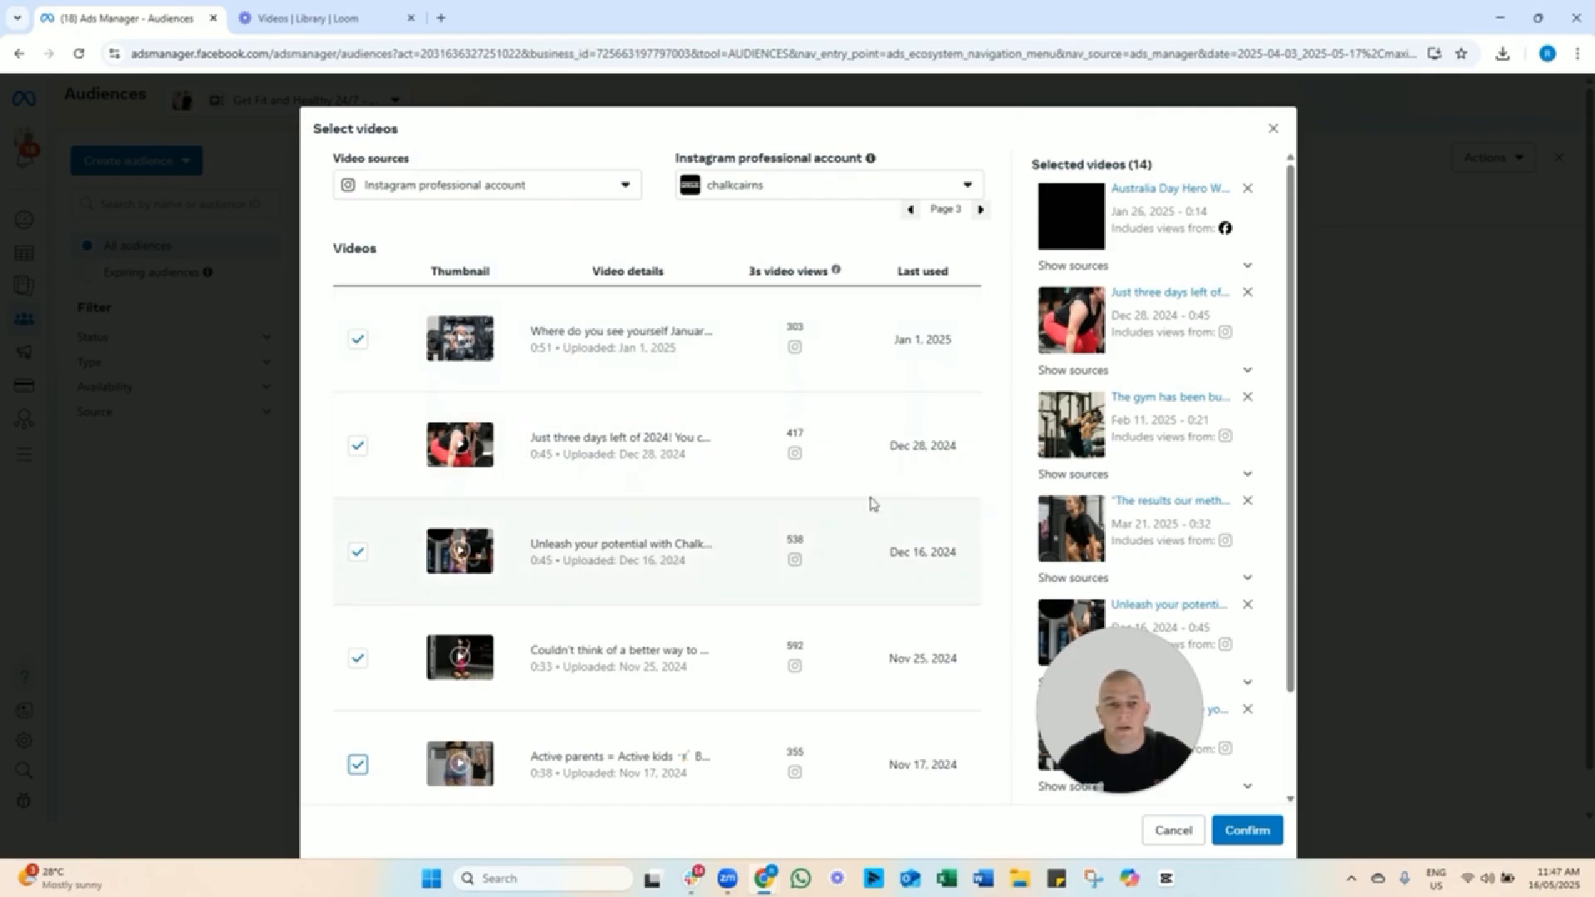
drag(1132, 713, 819, 732)
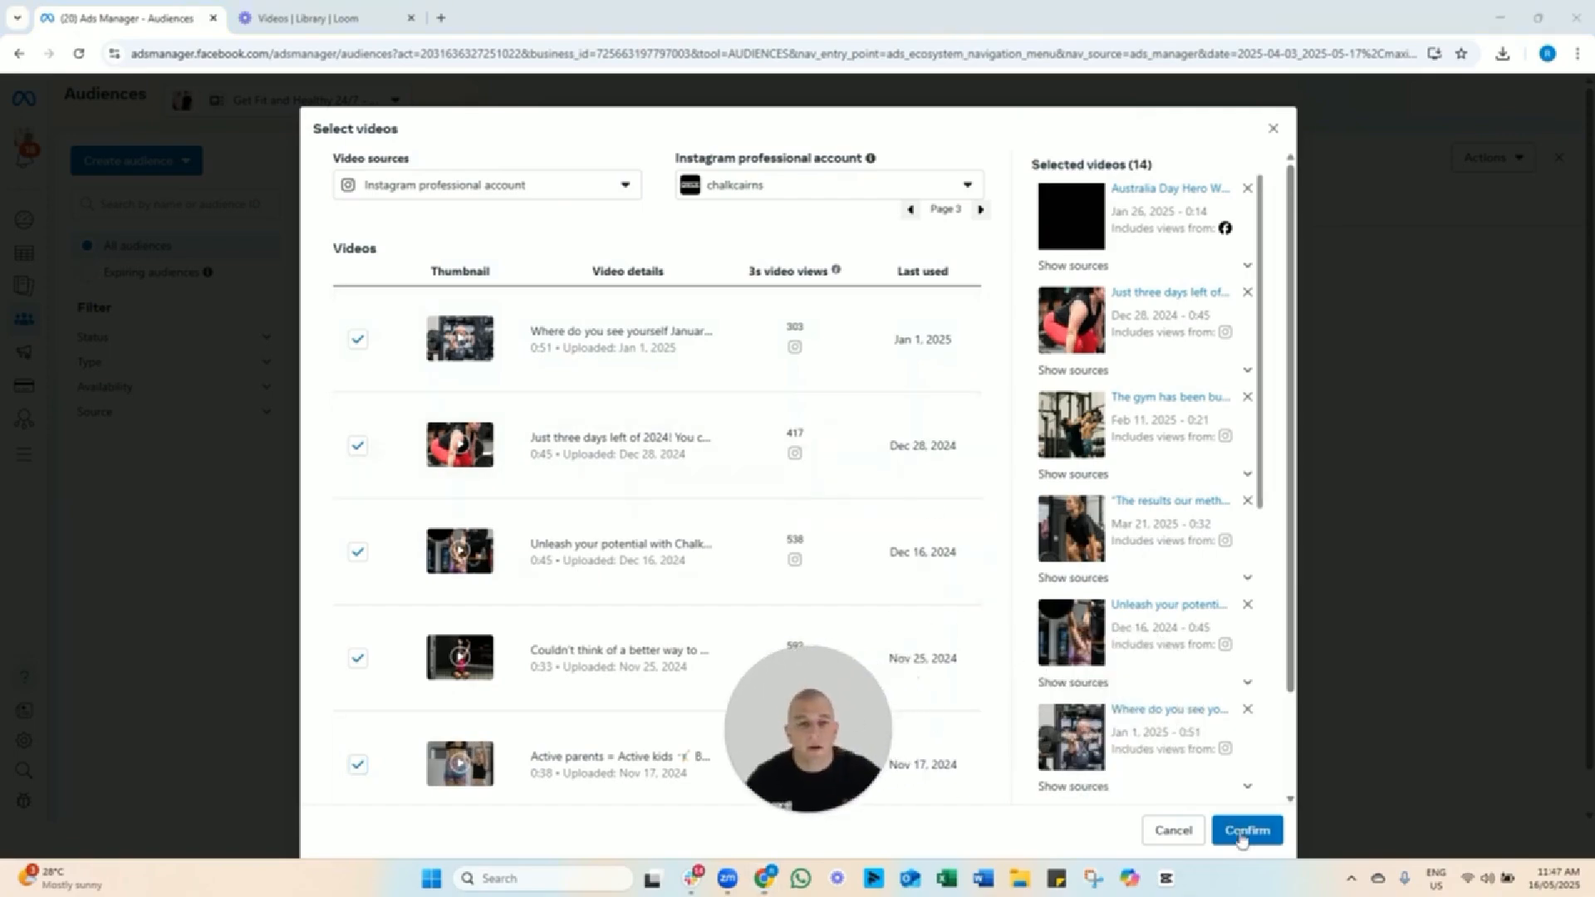
drag(1119, 164, 1175, 165)
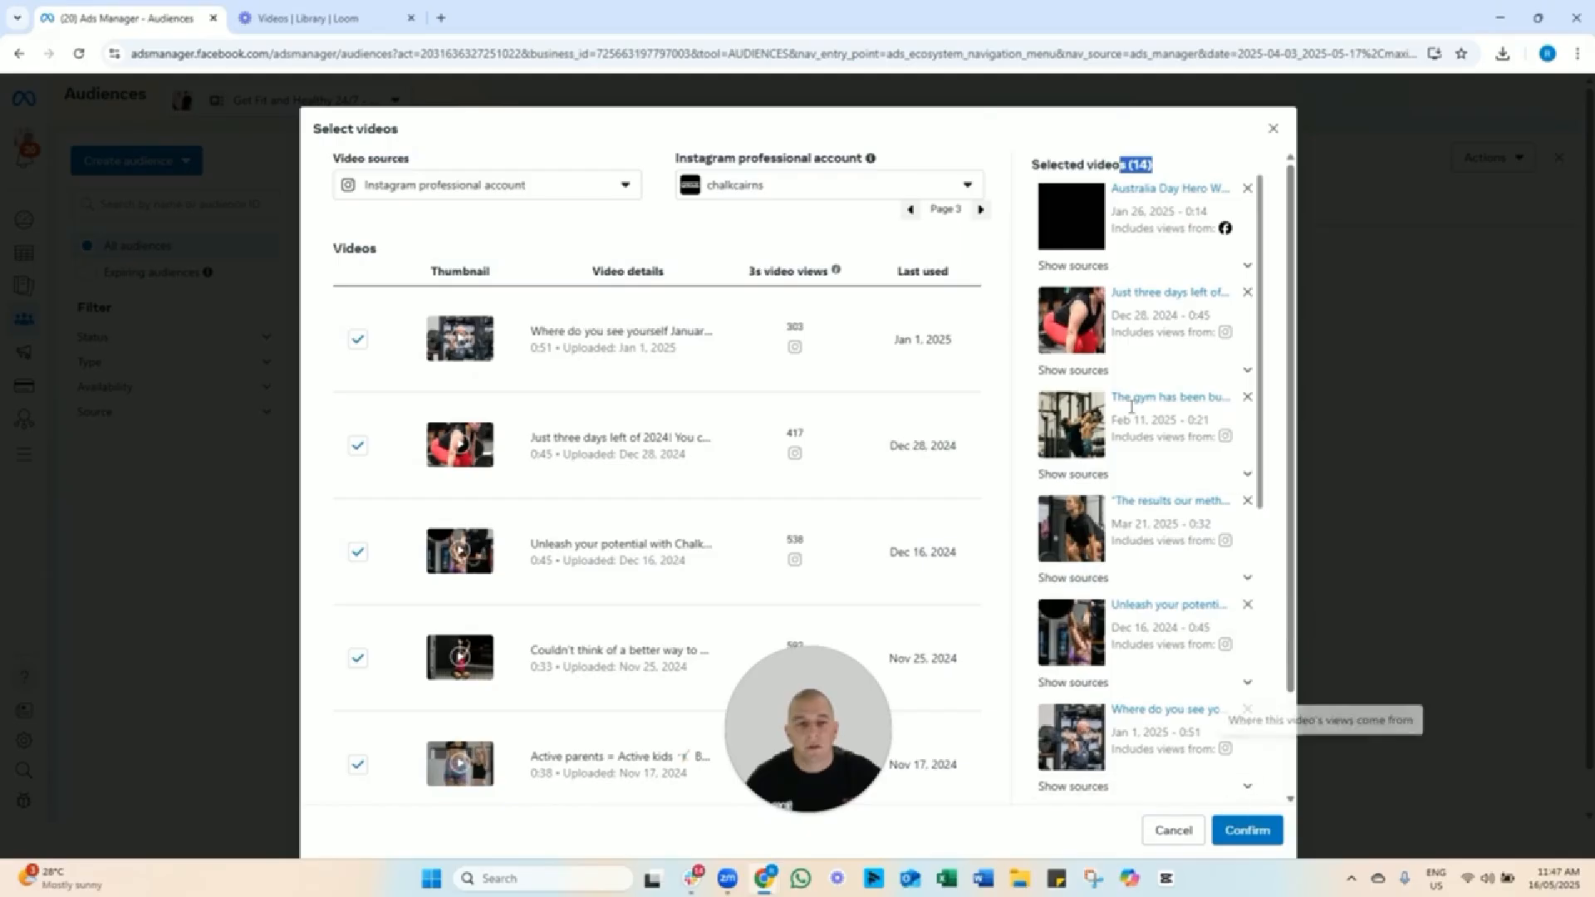
click(1247, 831)
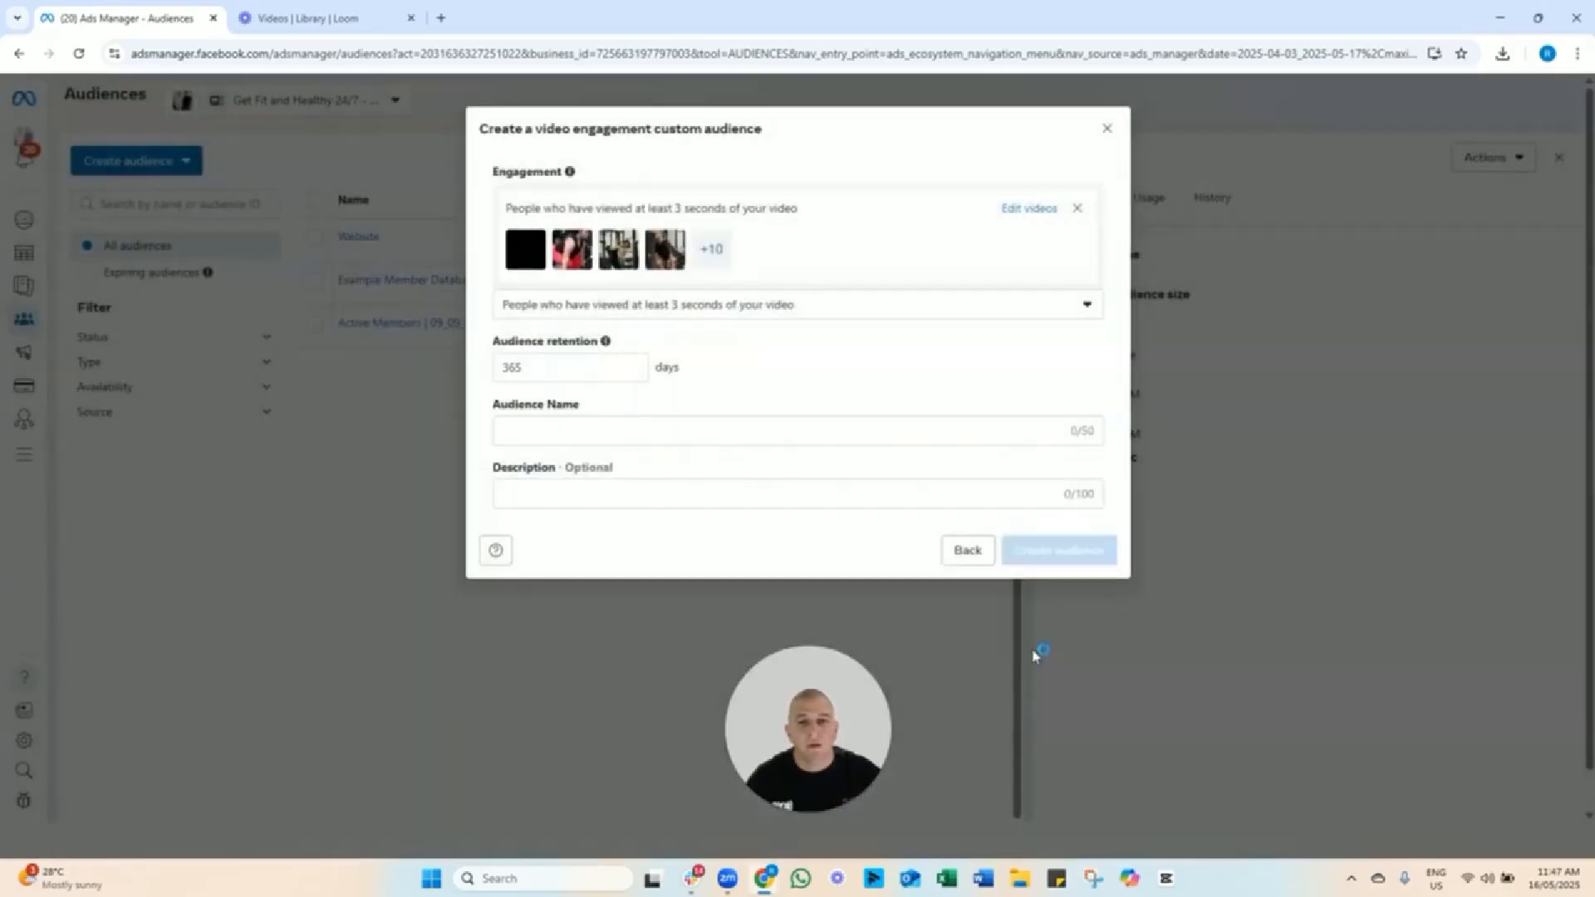
Name the video engagement audience "Video", create it, and finish the creation dialog.
click(603, 428)
text(Video)
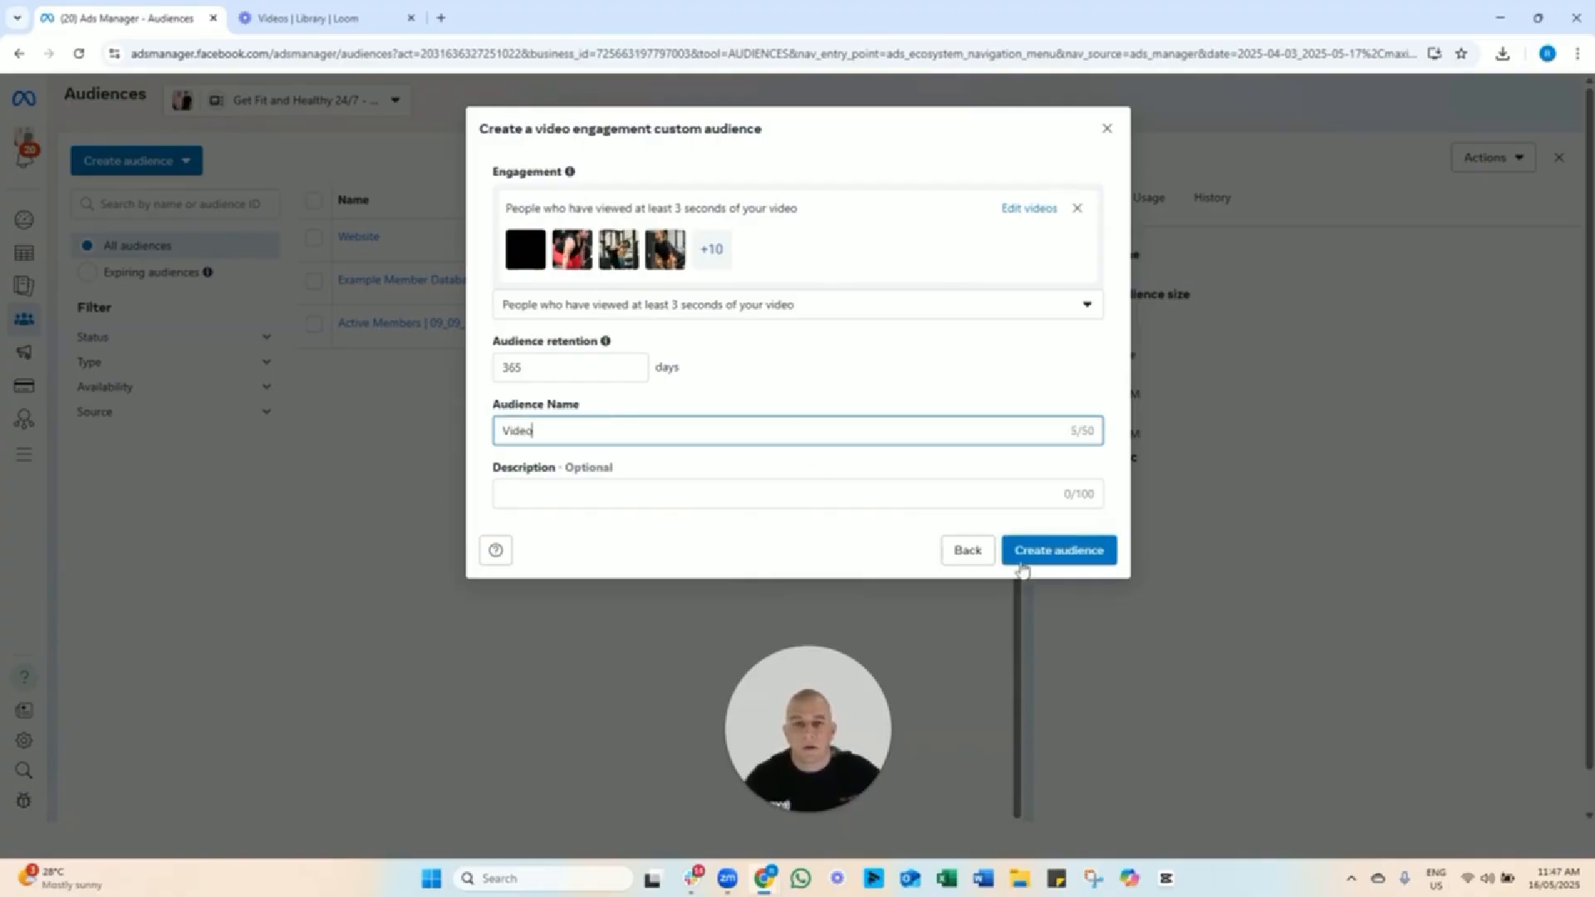
click(1083, 556)
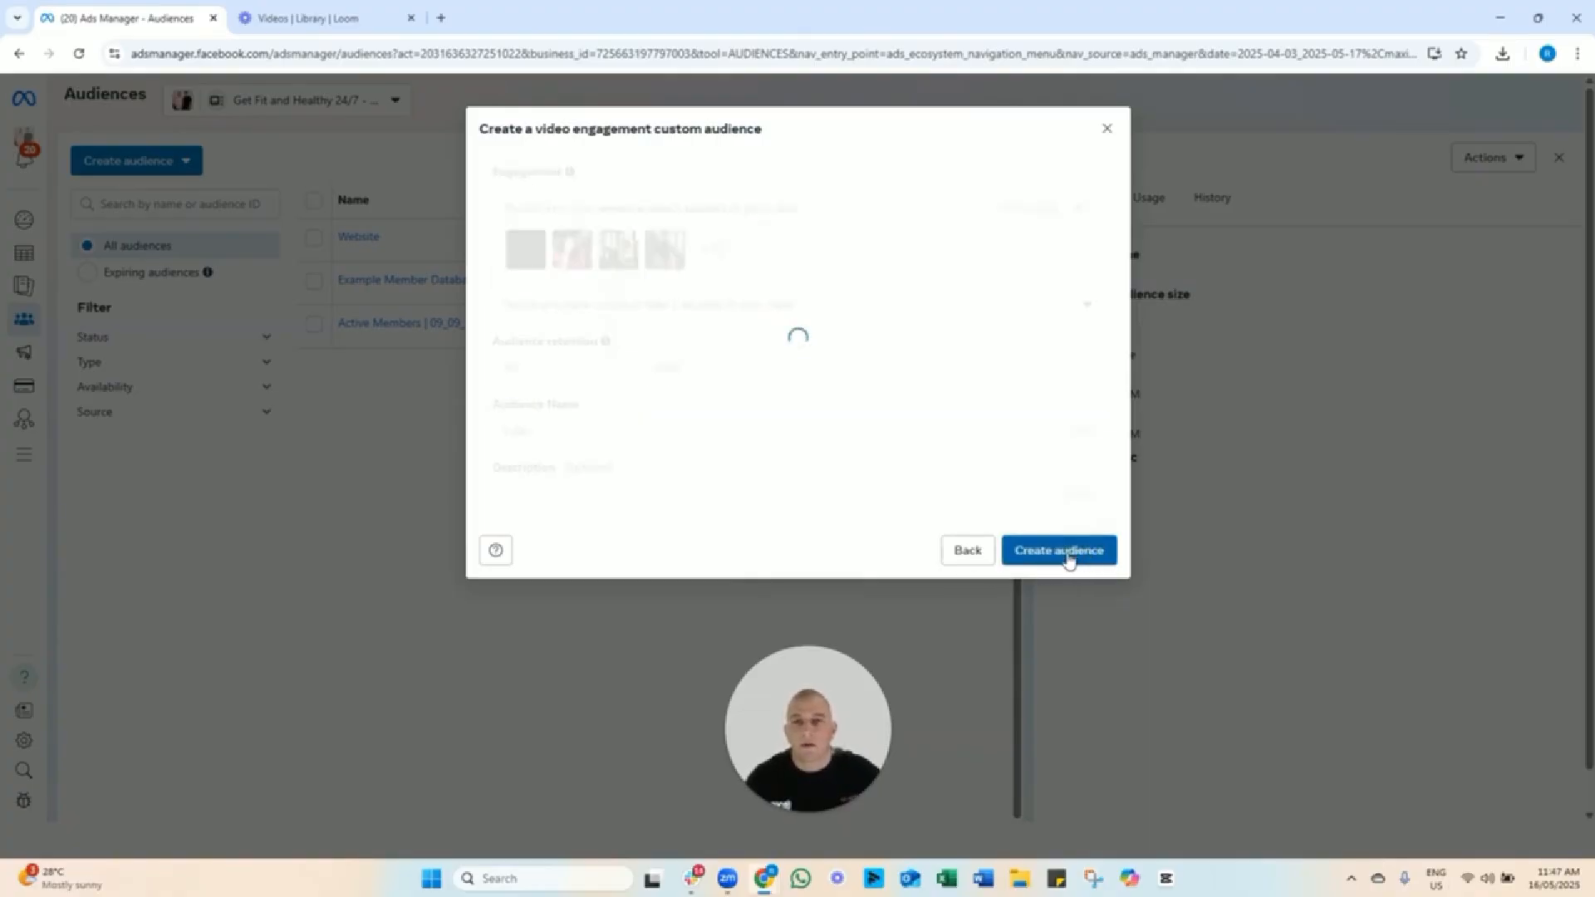
click(1007, 615)
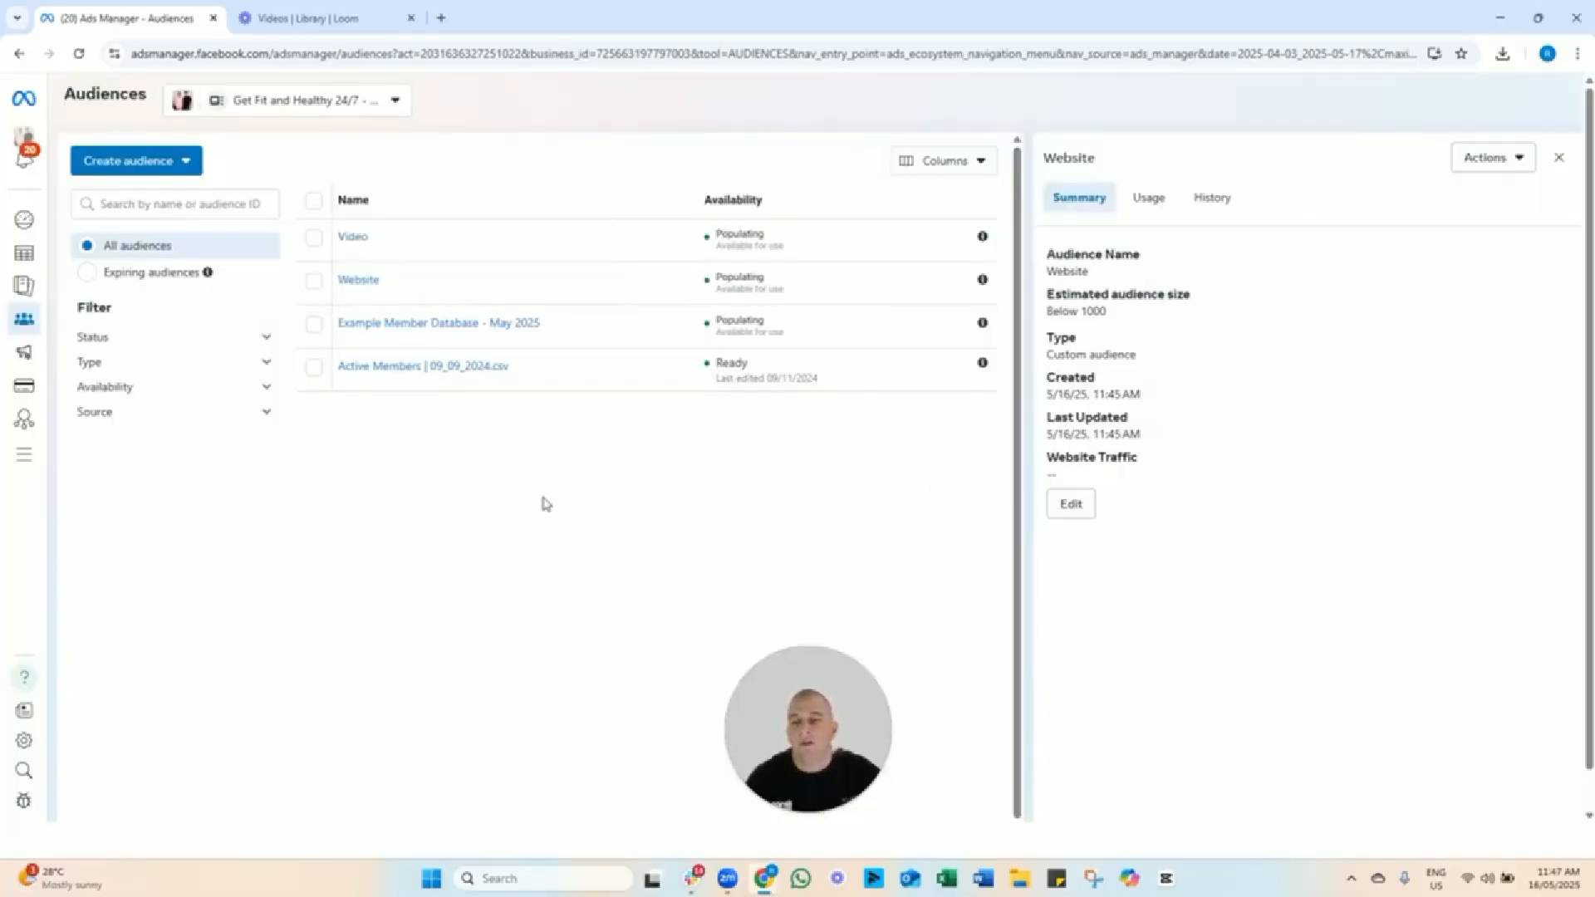
Reopen the Video audience's video selection for editing and switch the video source to the Instagram professional account.
click(356, 238)
click(1072, 465)
click(1029, 210)
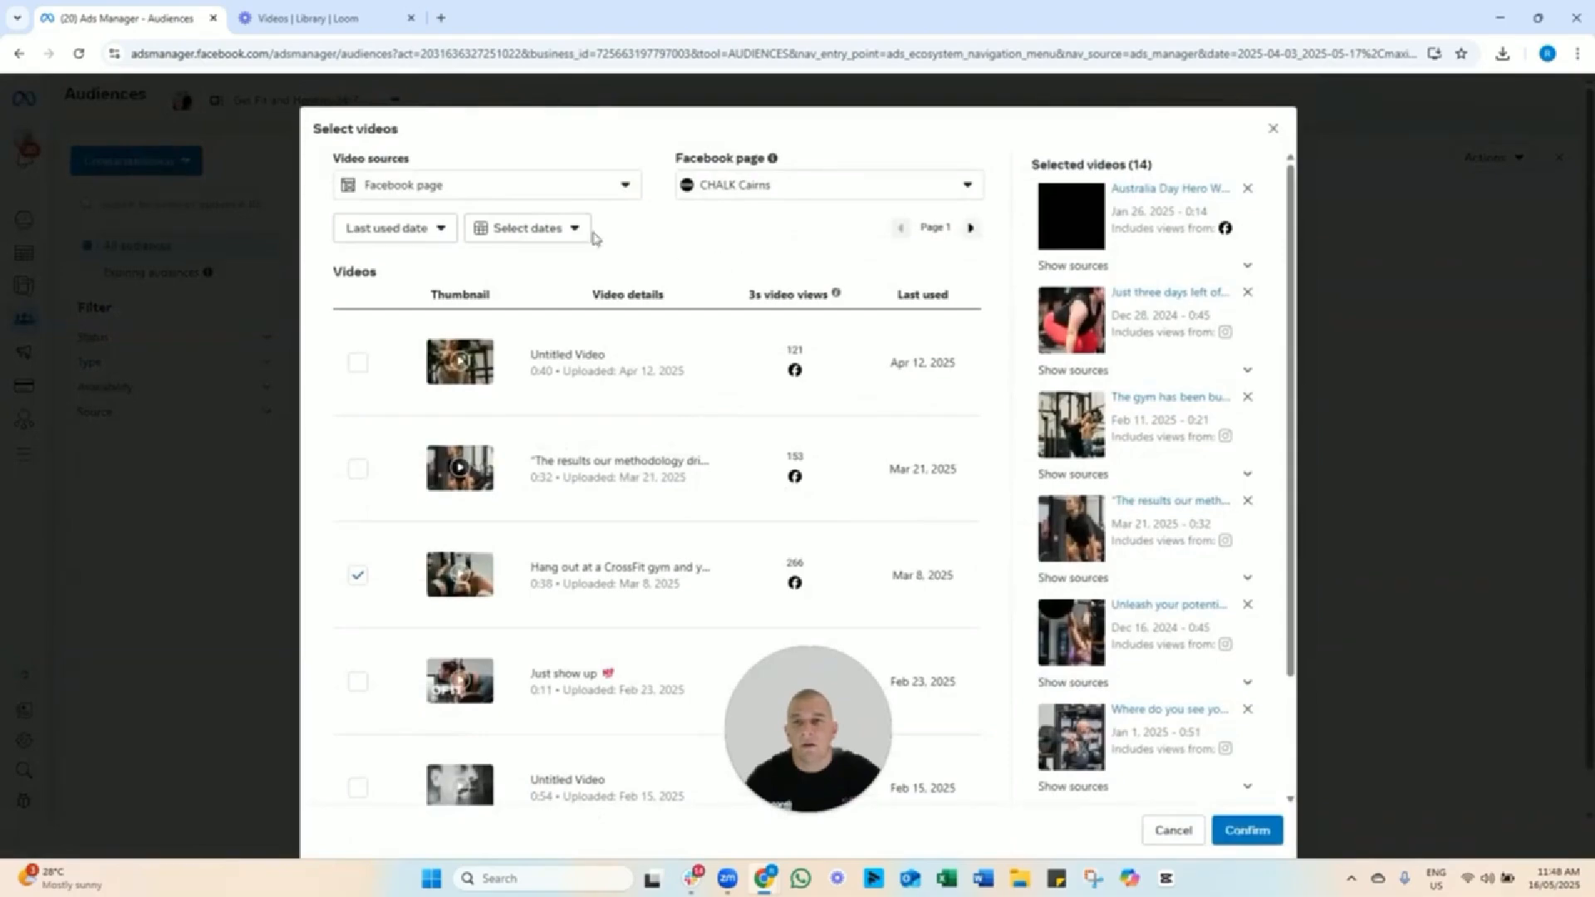
click(542, 194)
click(490, 266)
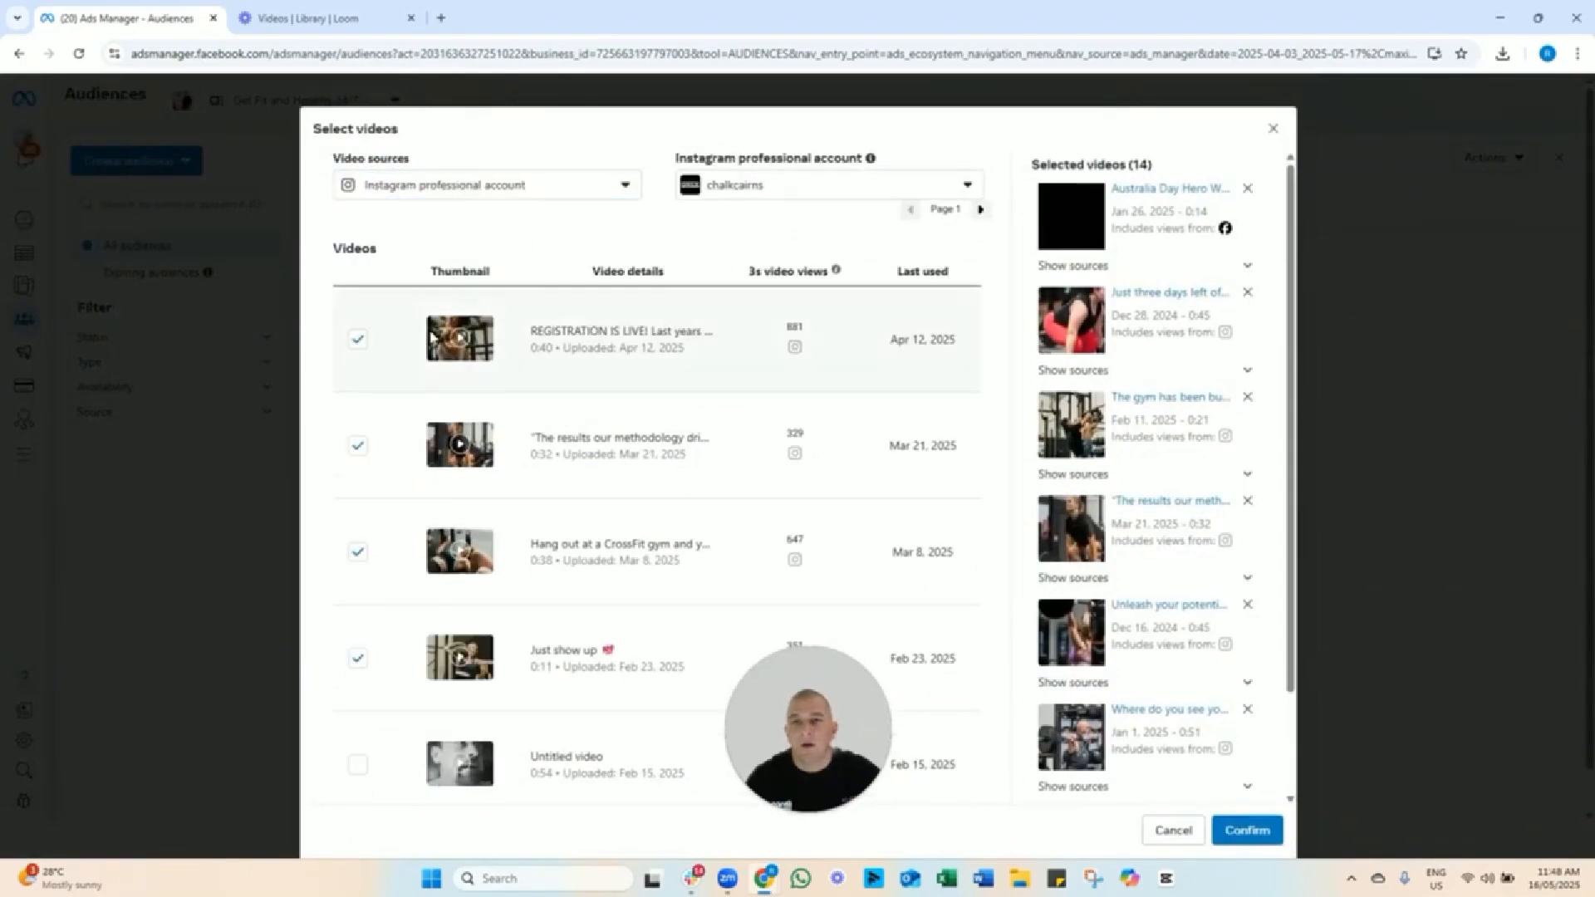
Deselect the Apr 12, 2025 Instagram video, select it again, and update the audience with the confirmed selection.
click(357, 339)
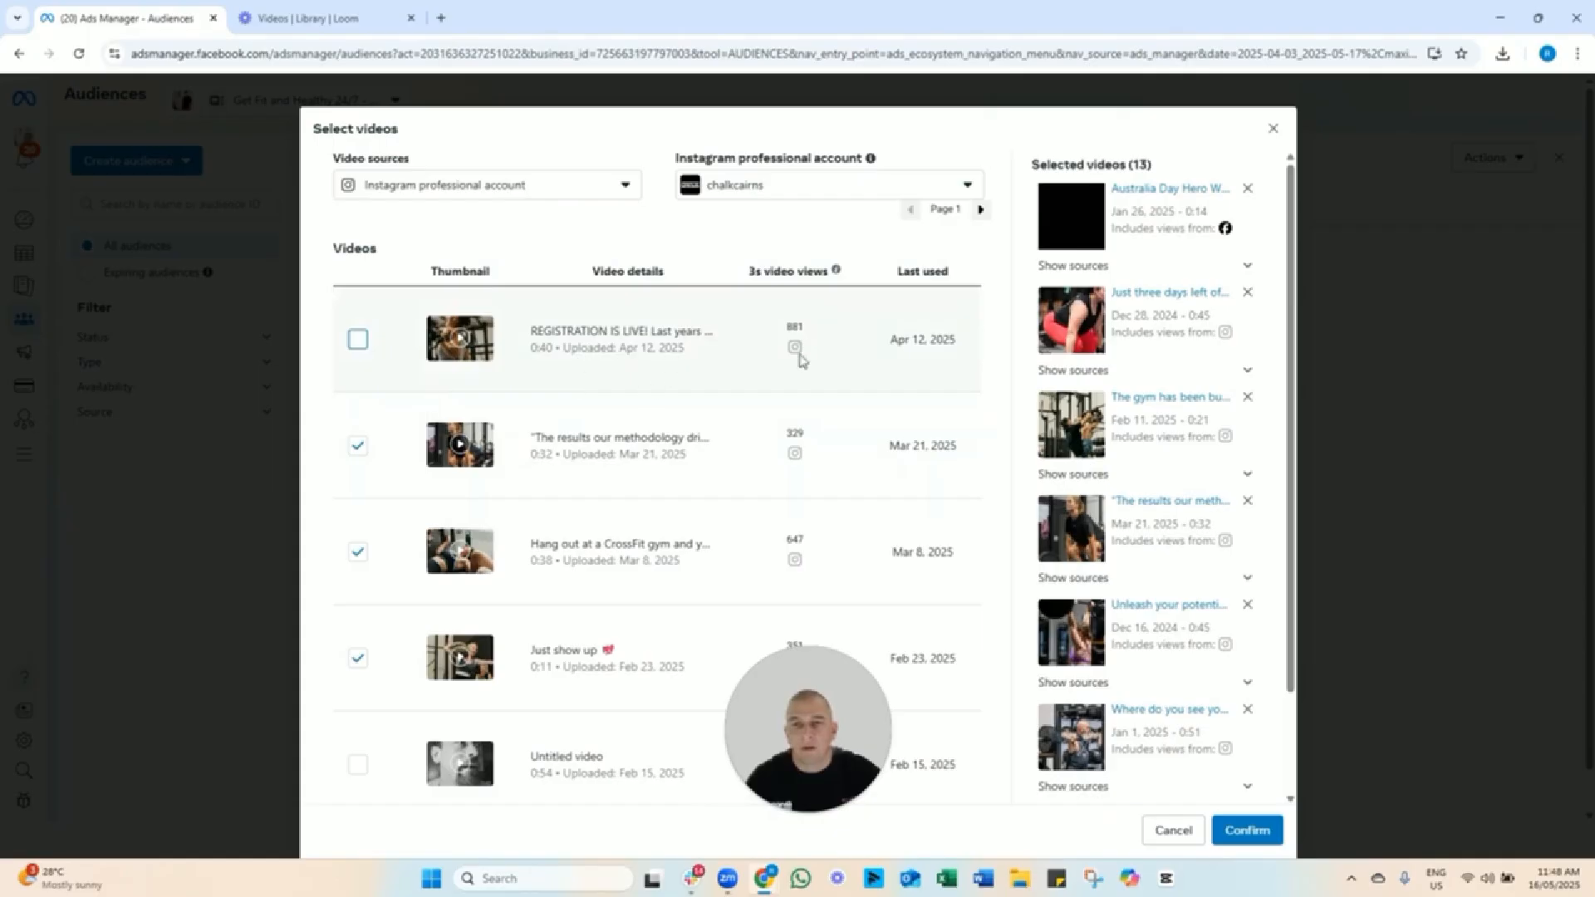
click(359, 340)
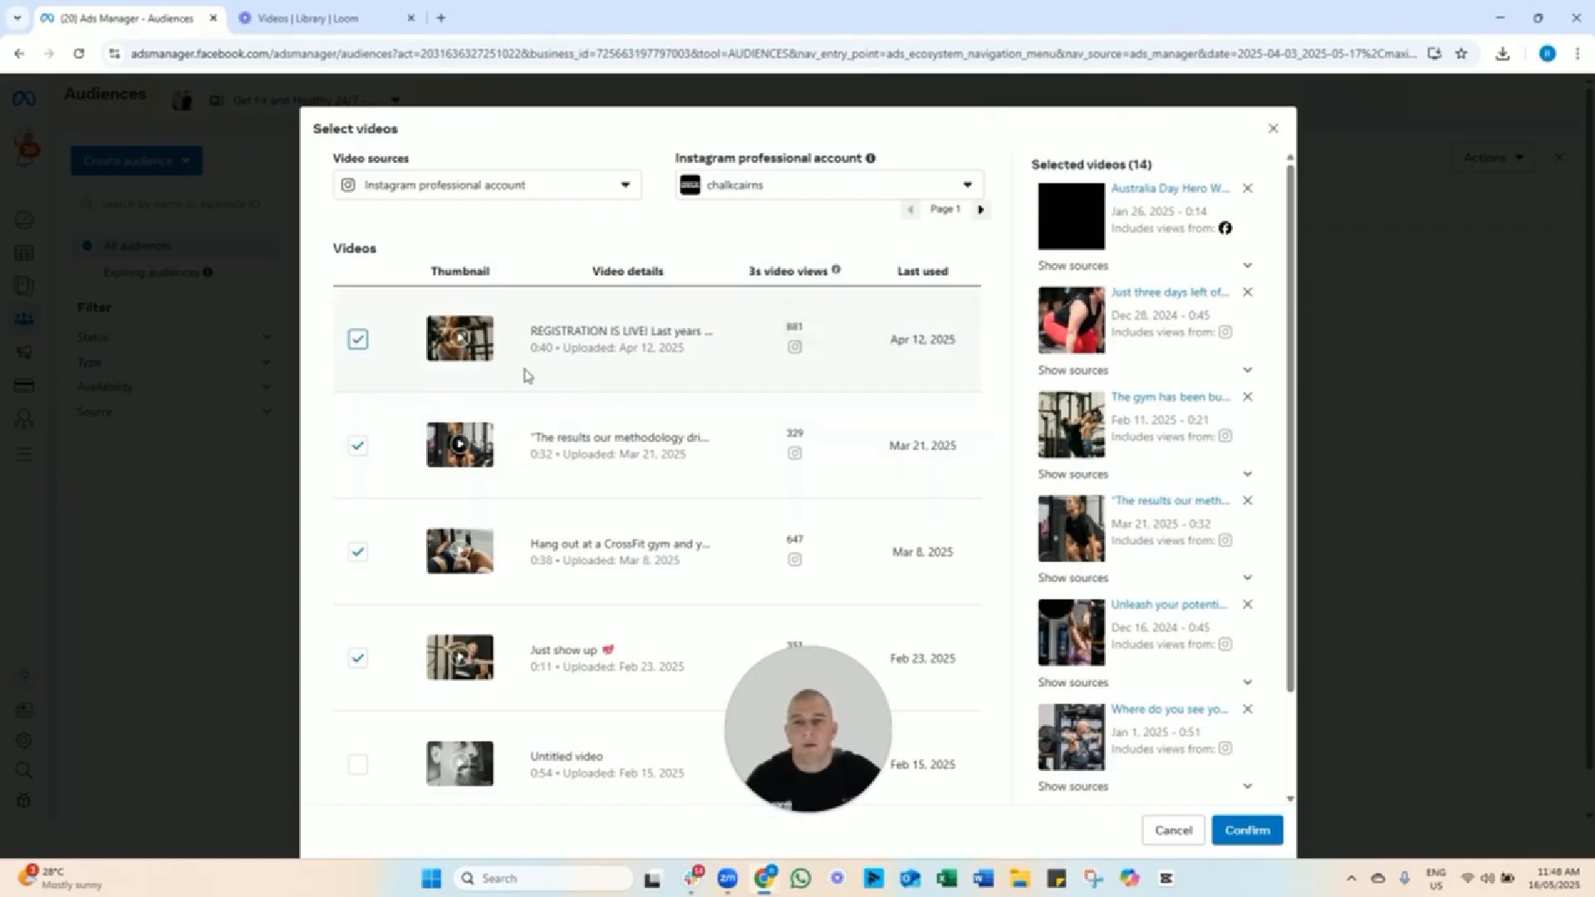
click(1238, 831)
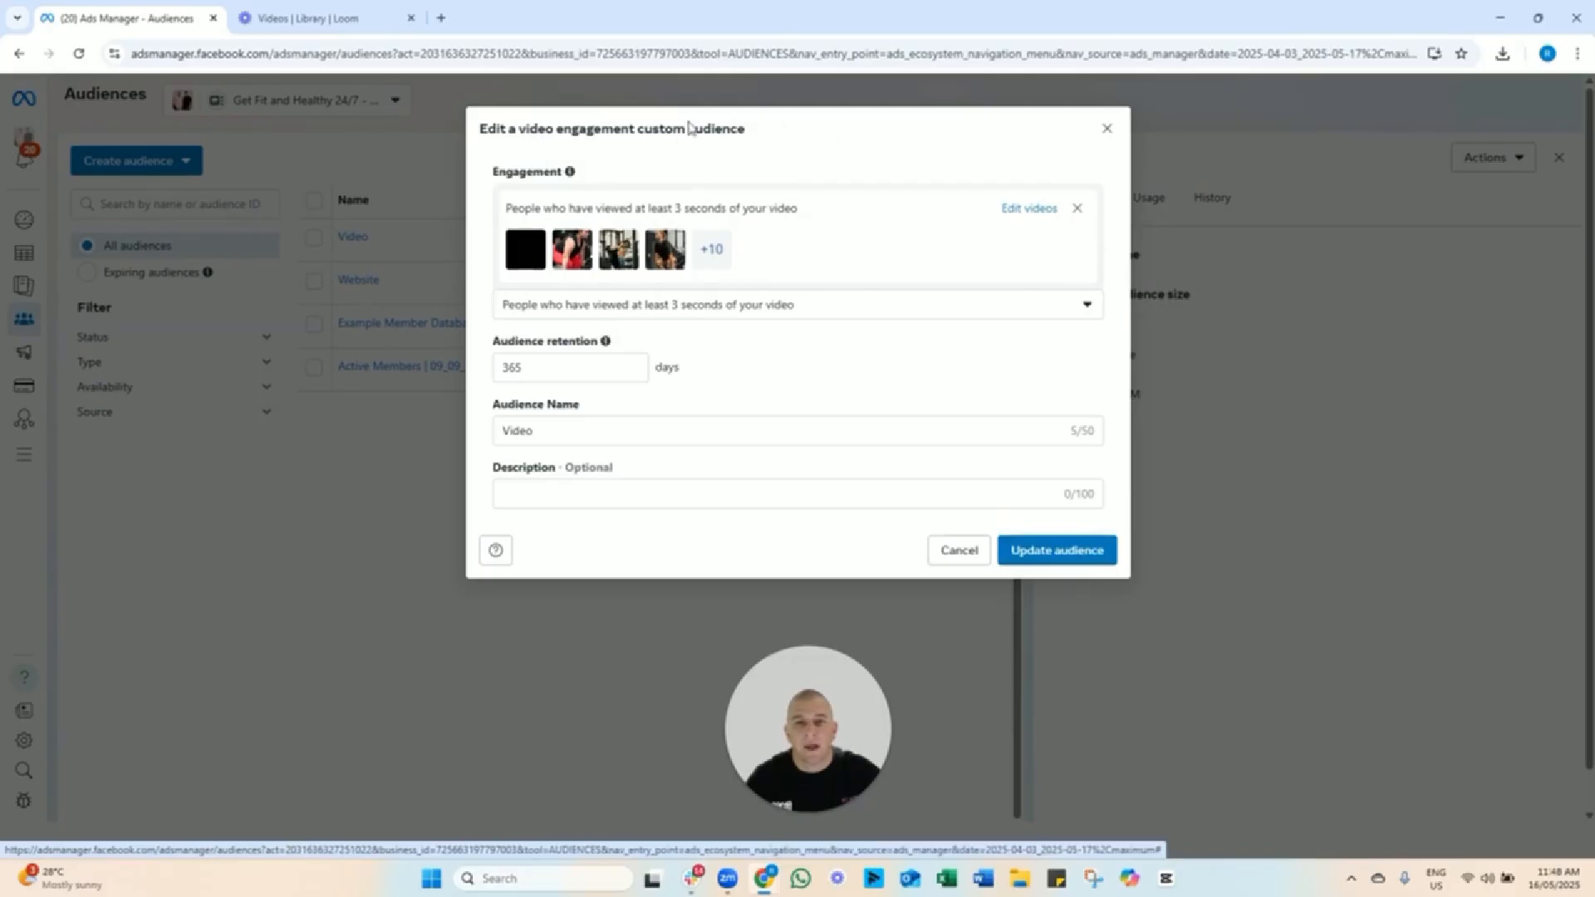
click(1073, 552)
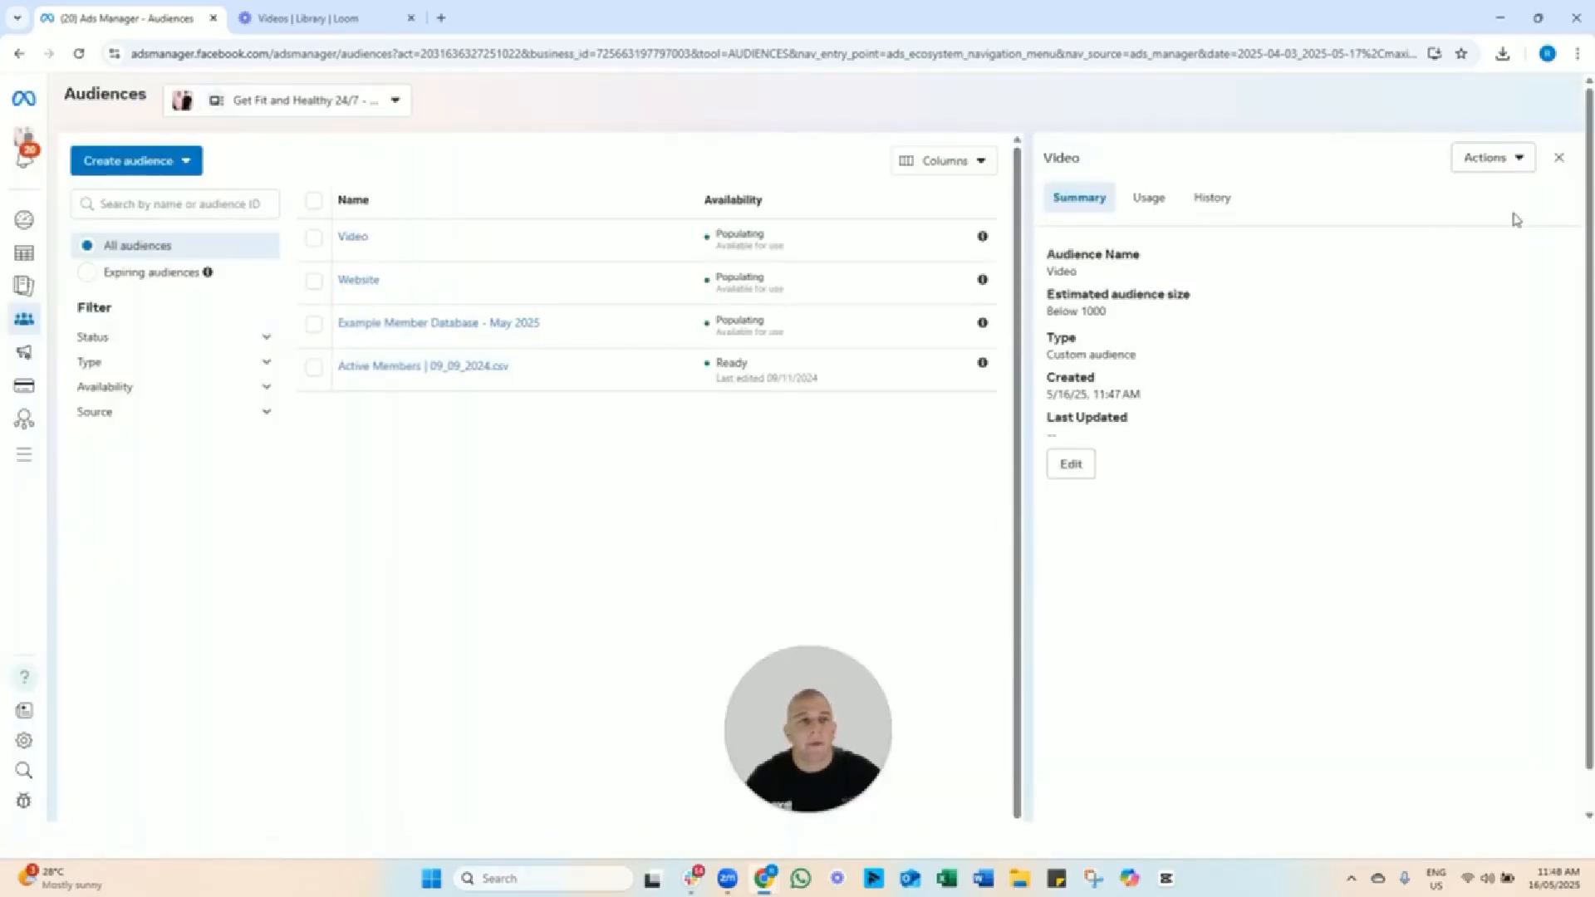
Close the audience details and start a new custom audience with Instagram account as its source.
click(1559, 158)
click(130, 171)
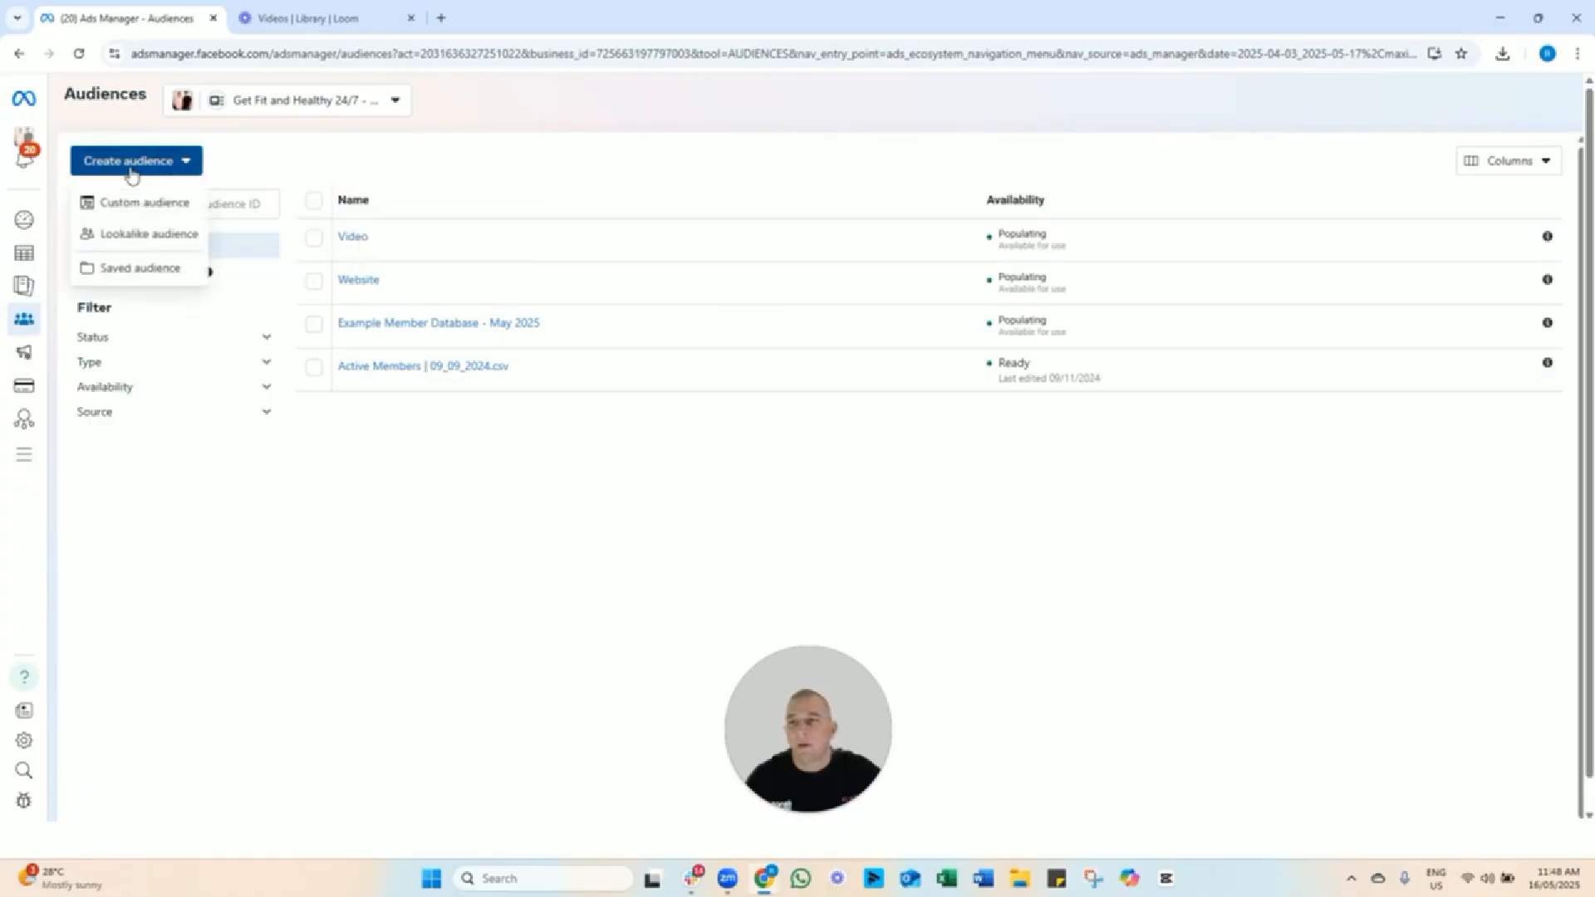
click(145, 201)
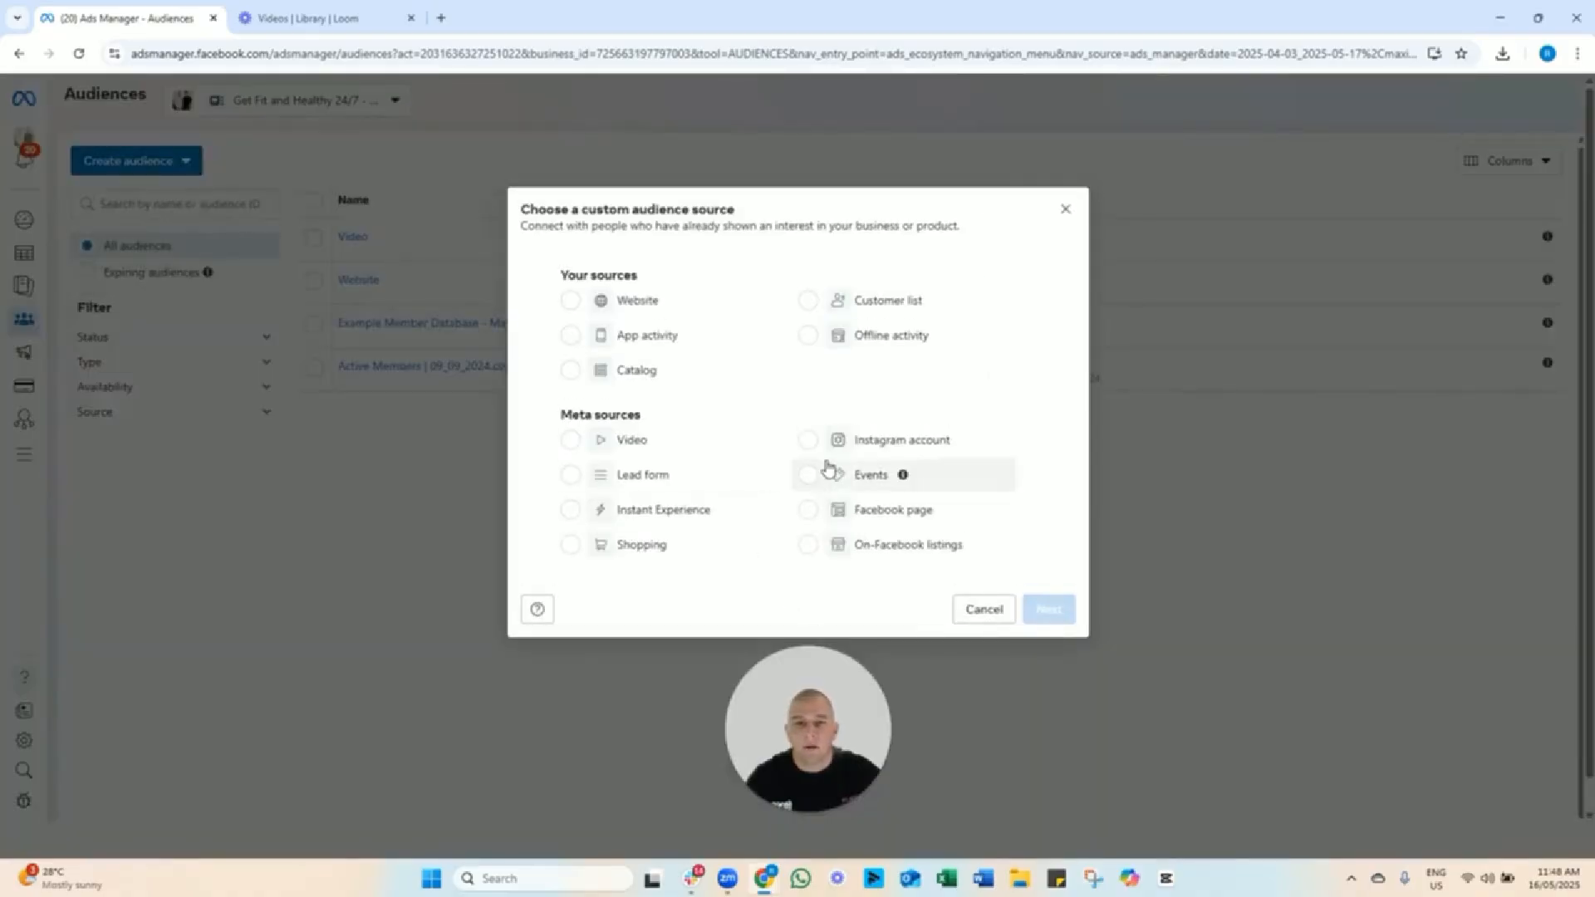
click(871, 447)
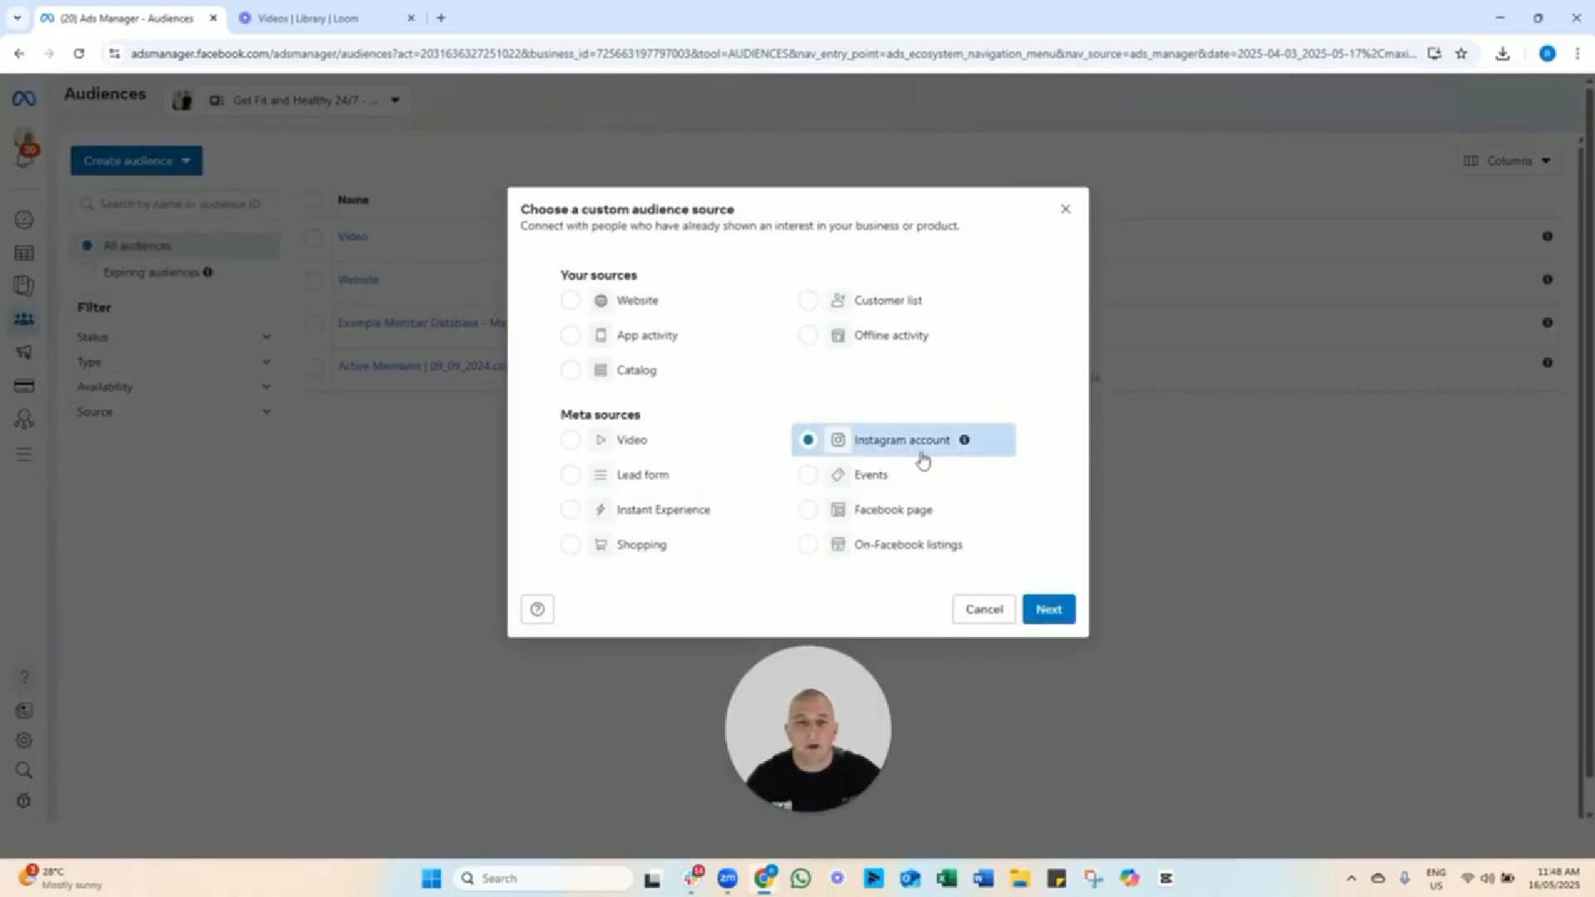
click(1050, 611)
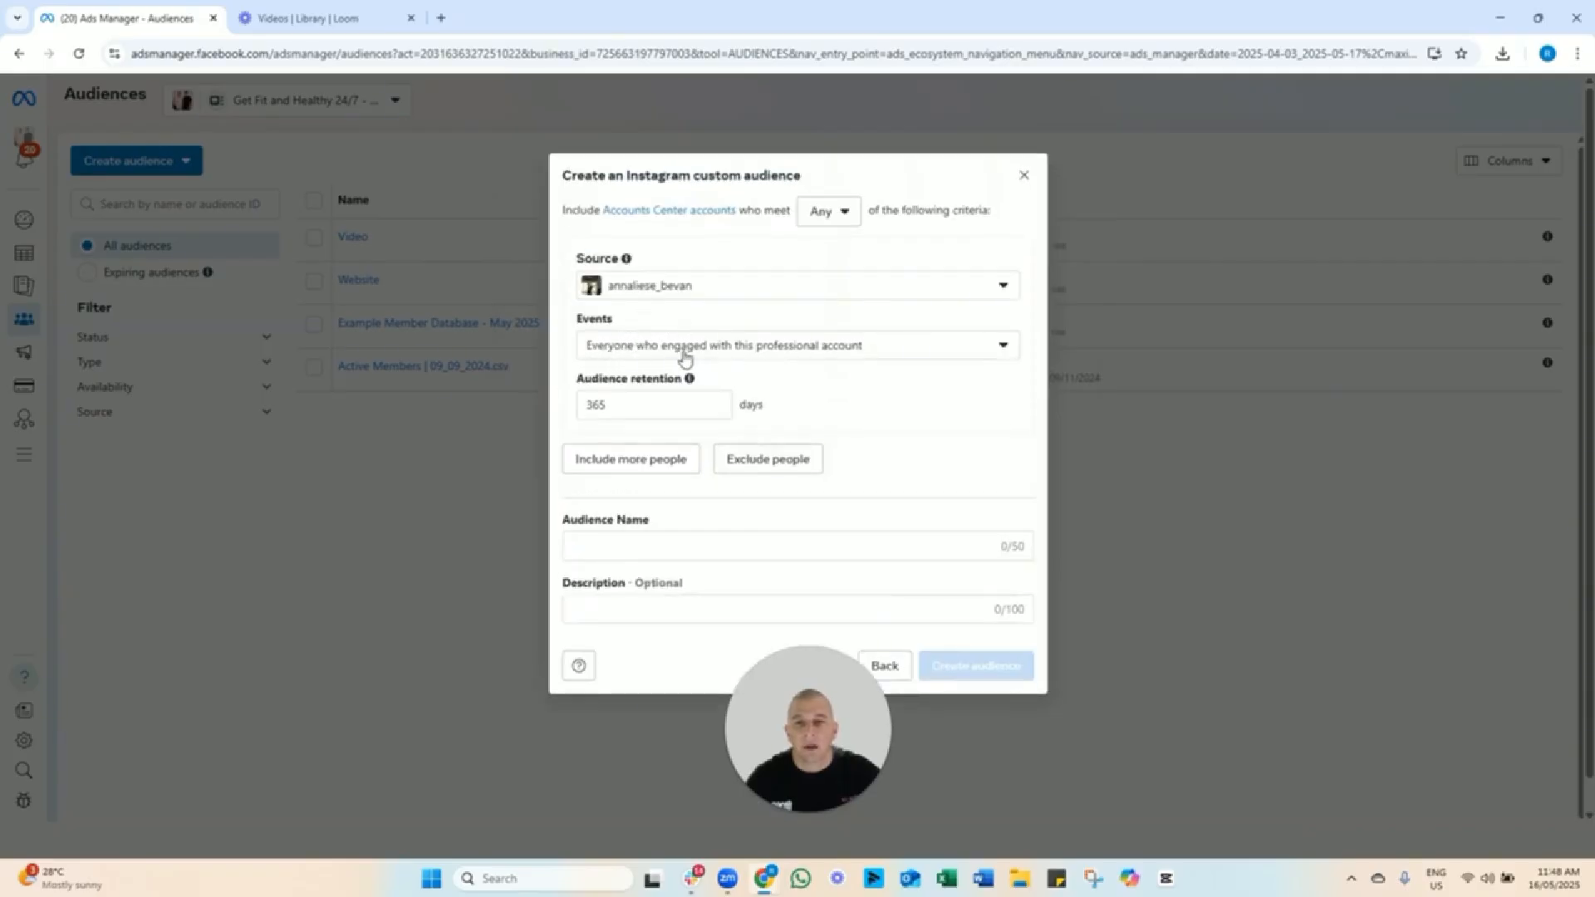
Look through the available Instagram accounts and set the audience source to the creator account ending in ".cf".
click(777, 290)
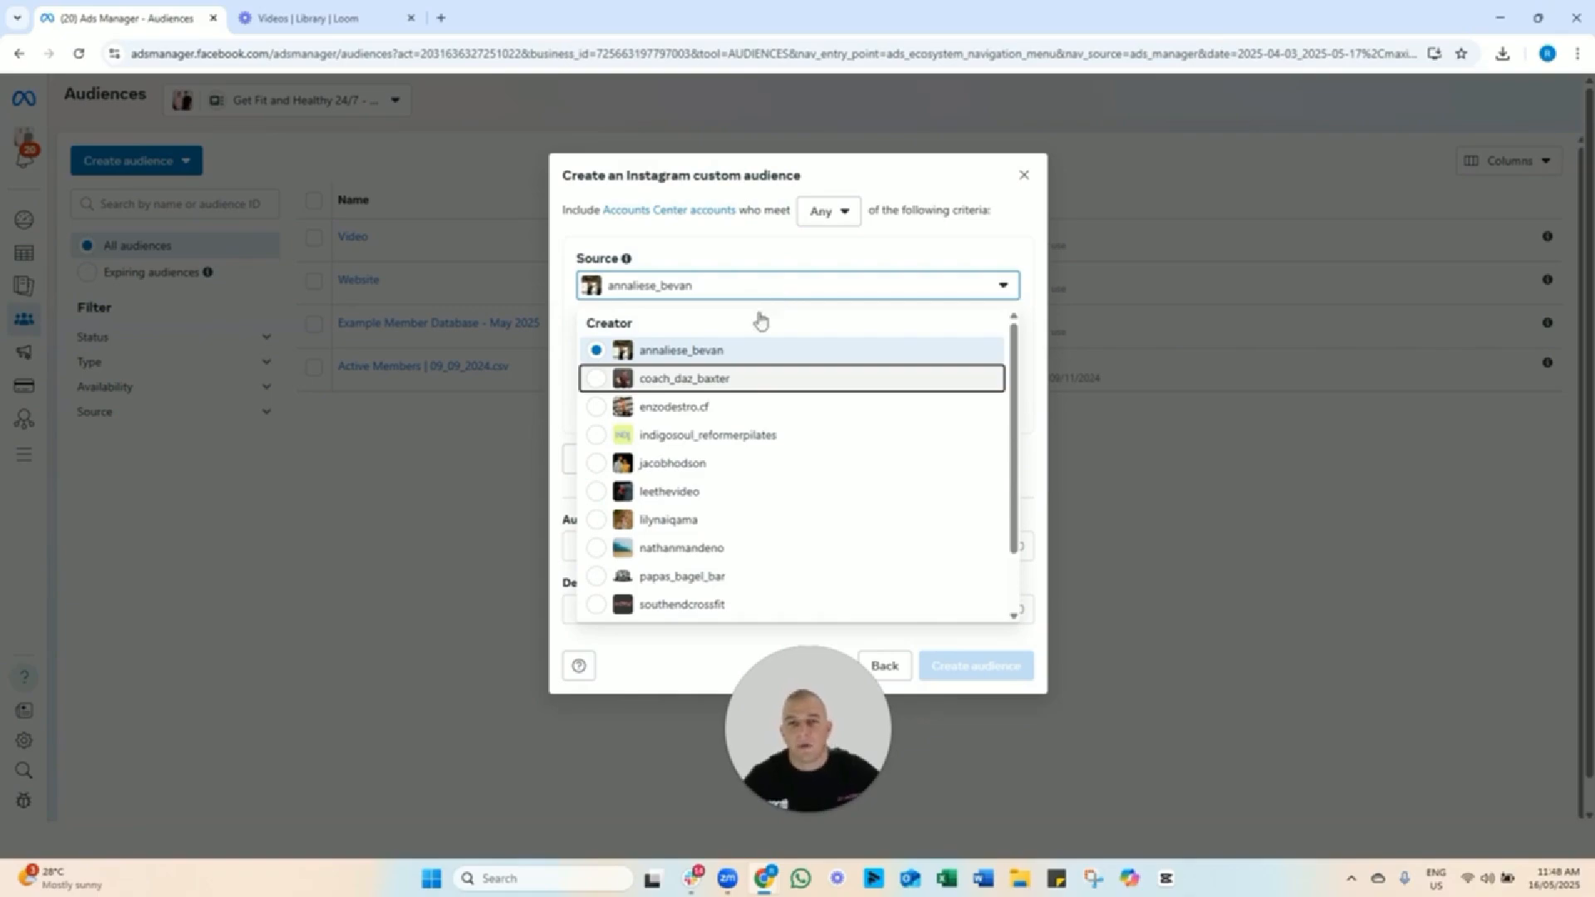
scroll(776, 484, down, 2)
scroll(772, 476, up, 2)
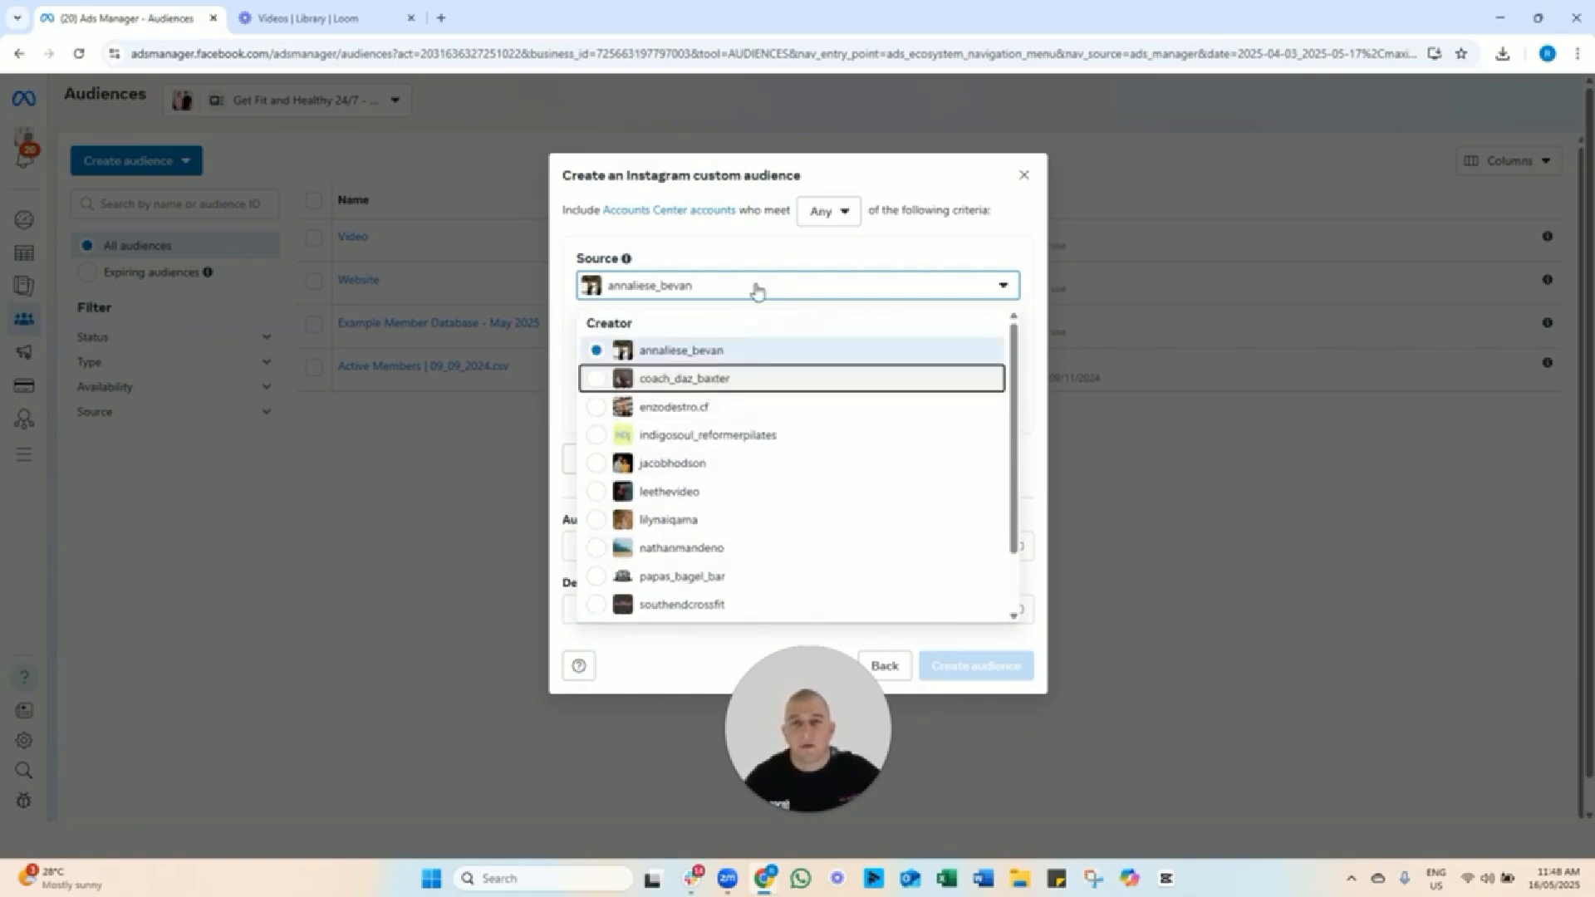
click(757, 290)
click(757, 290)
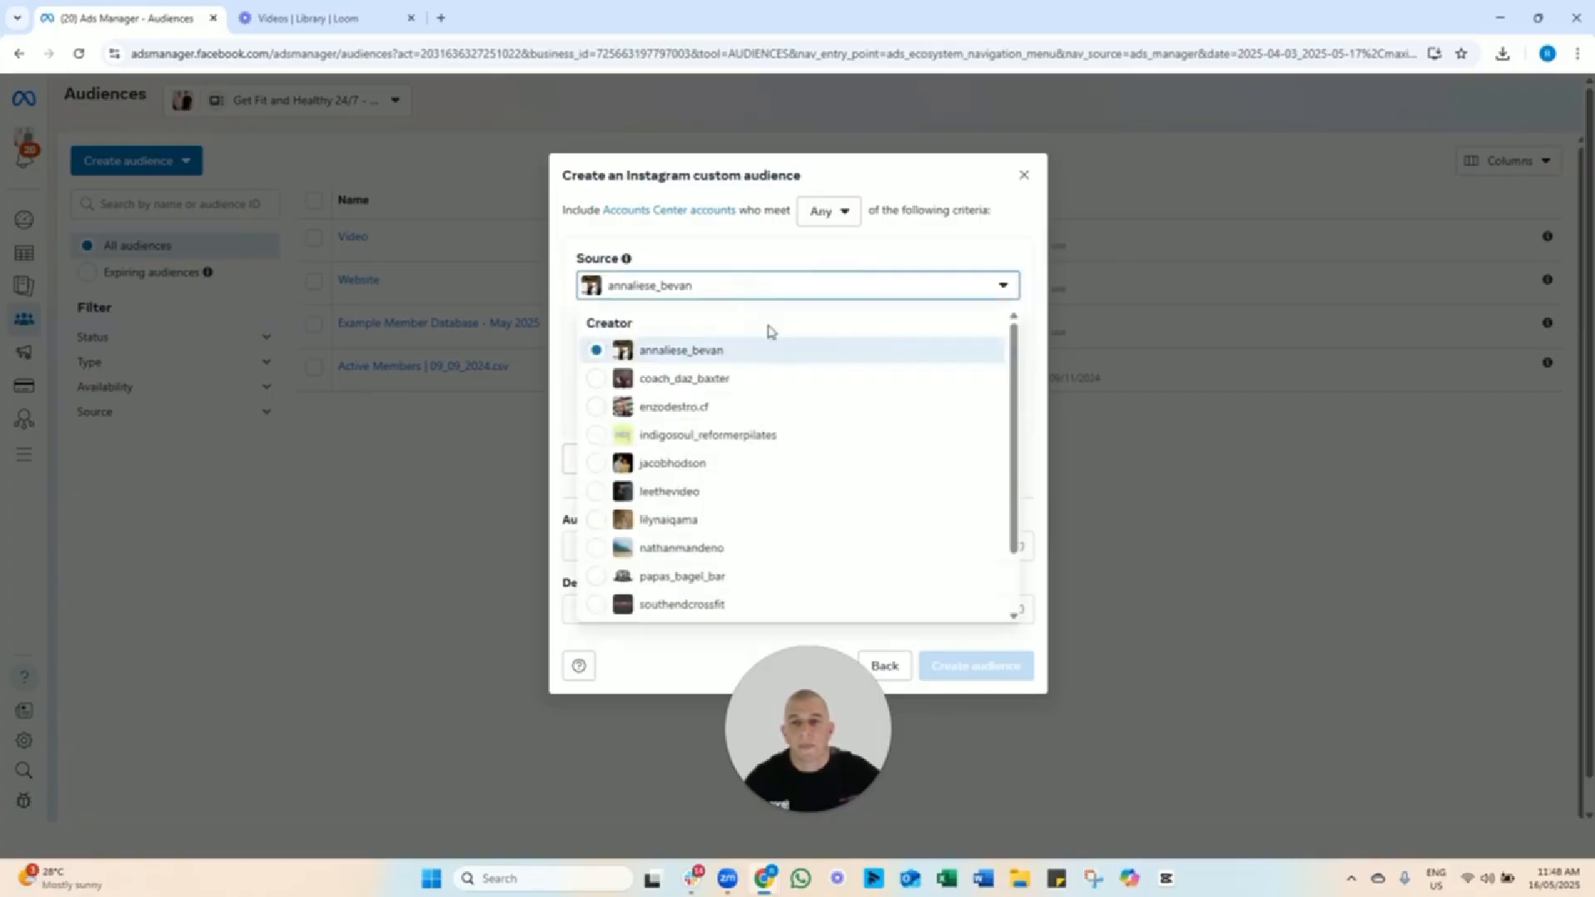
scroll(728, 480, down, 3)
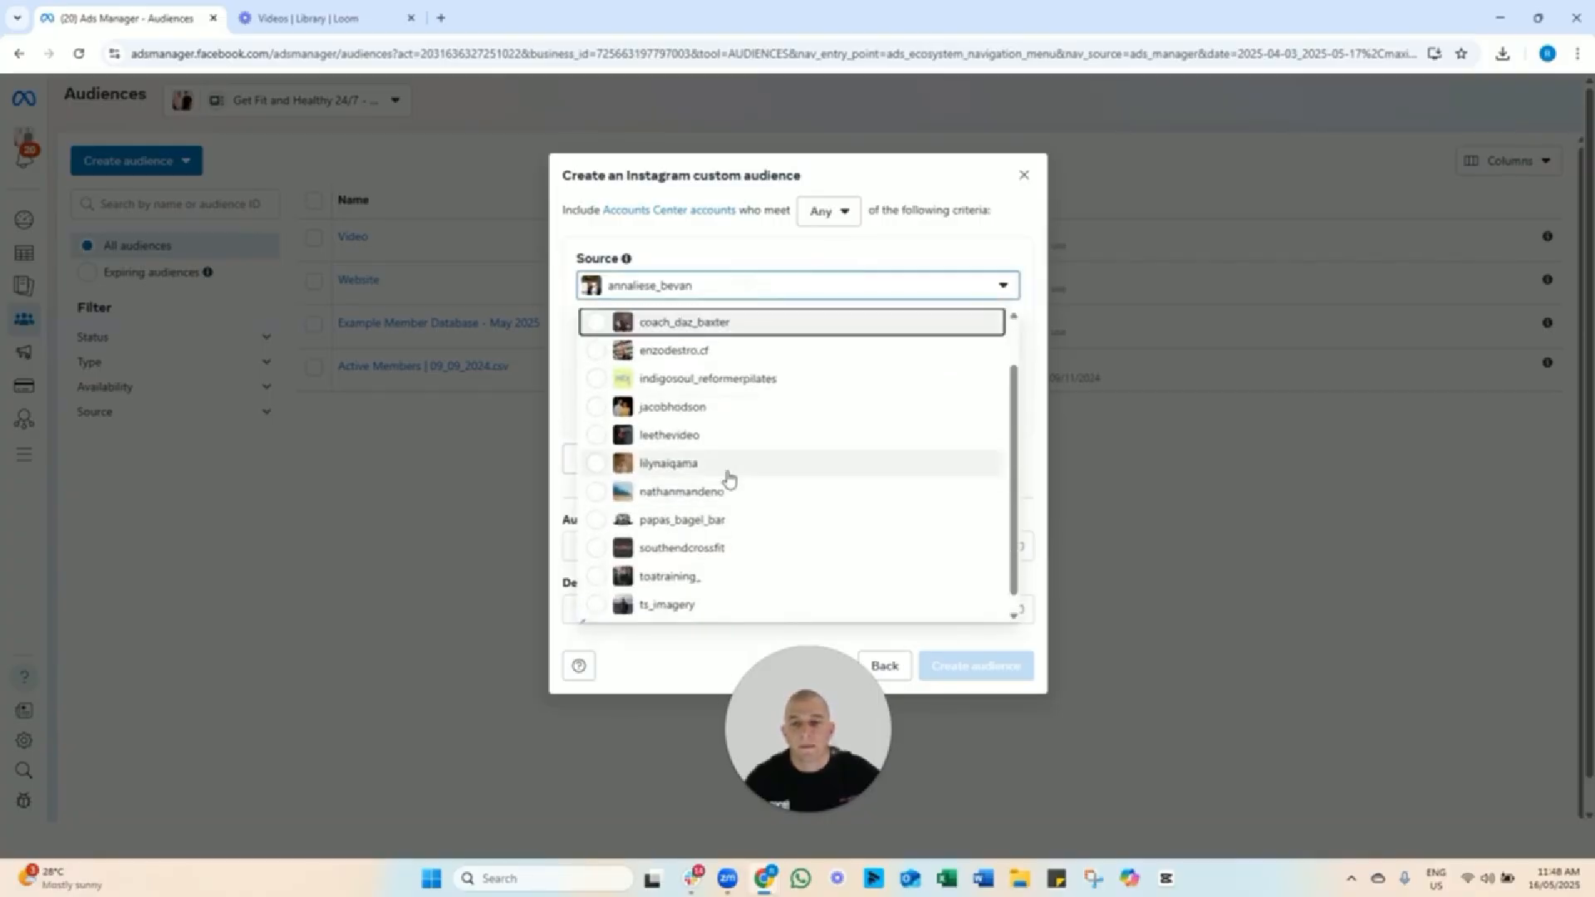
scroll(736, 349, up, 2)
click(731, 297)
click(731, 298)
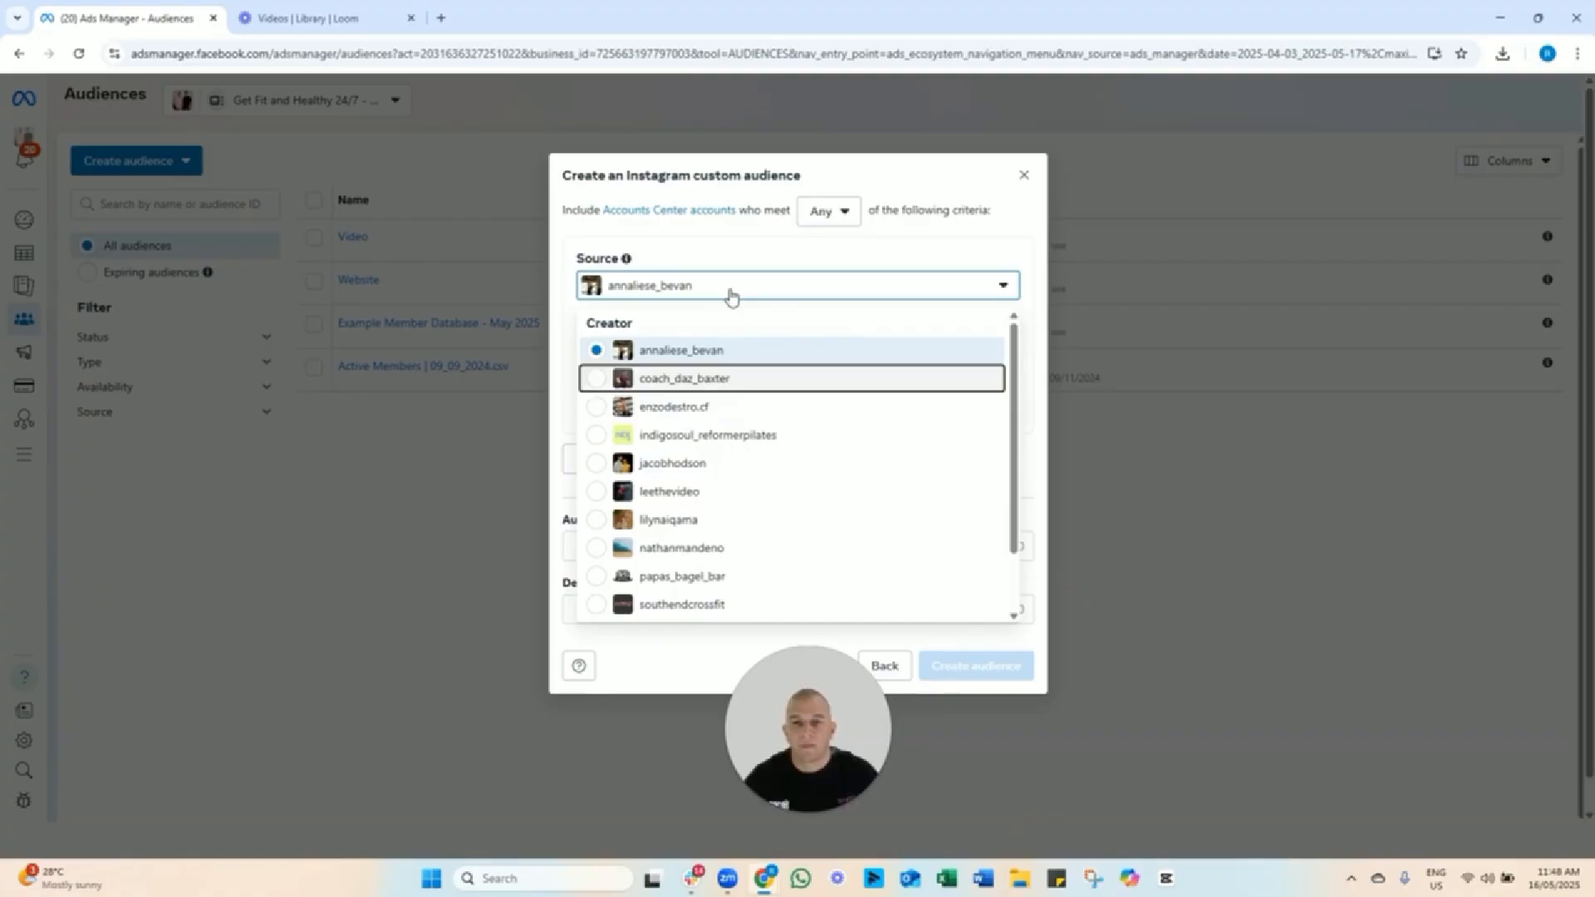
scroll(776, 517, down, 1)
click(741, 408)
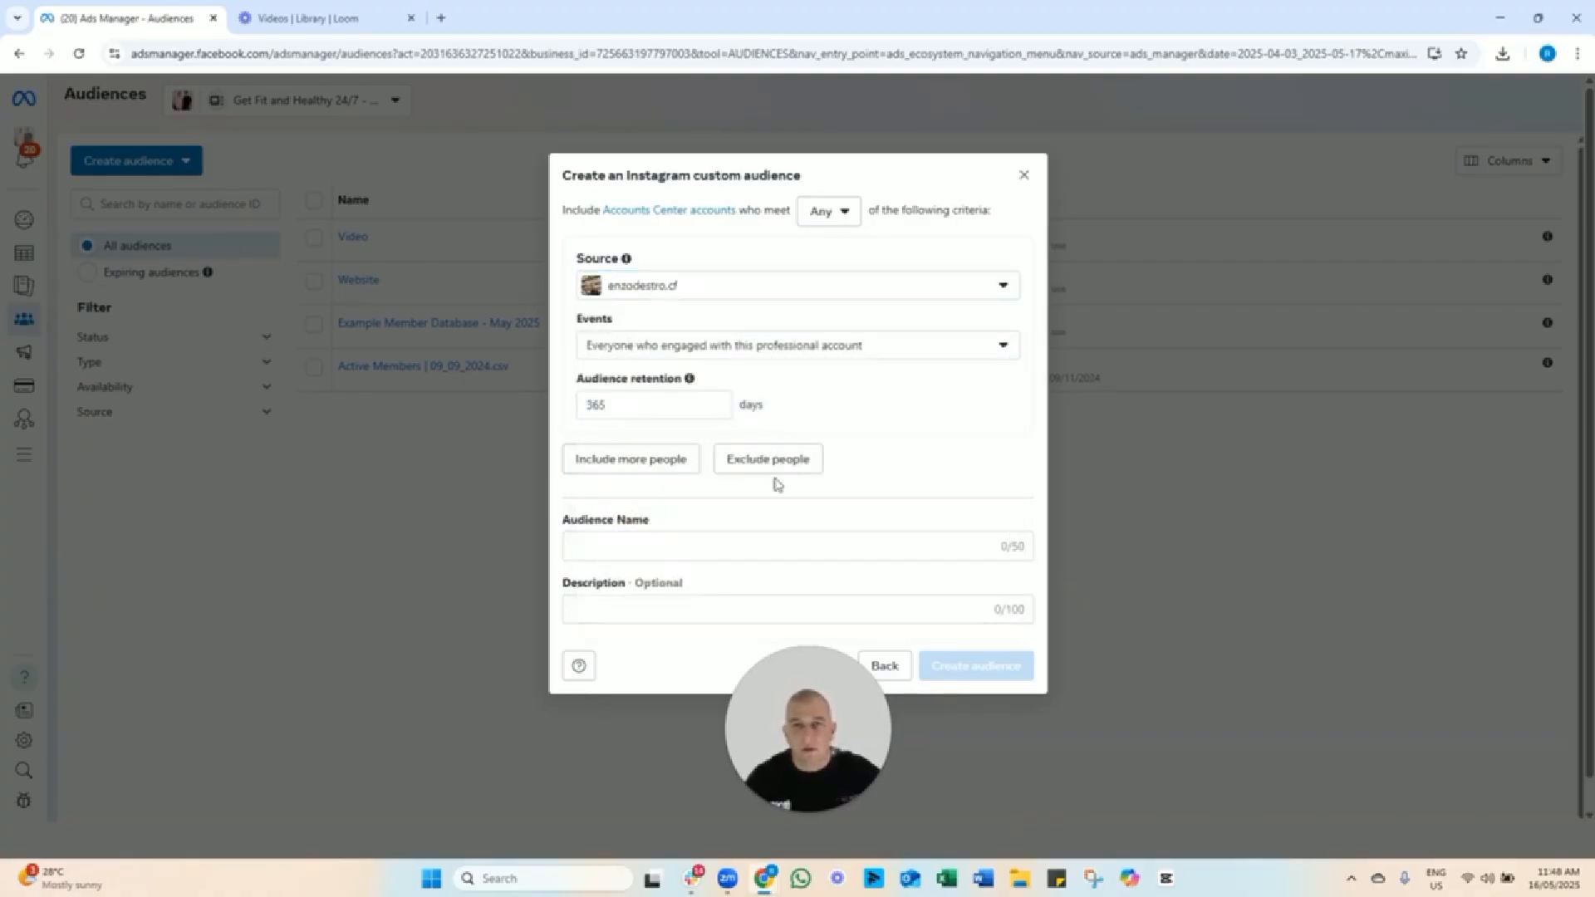
Name the Instagram audience "Instagram 365", create it, and finish the creation dialog.
click(671, 549)
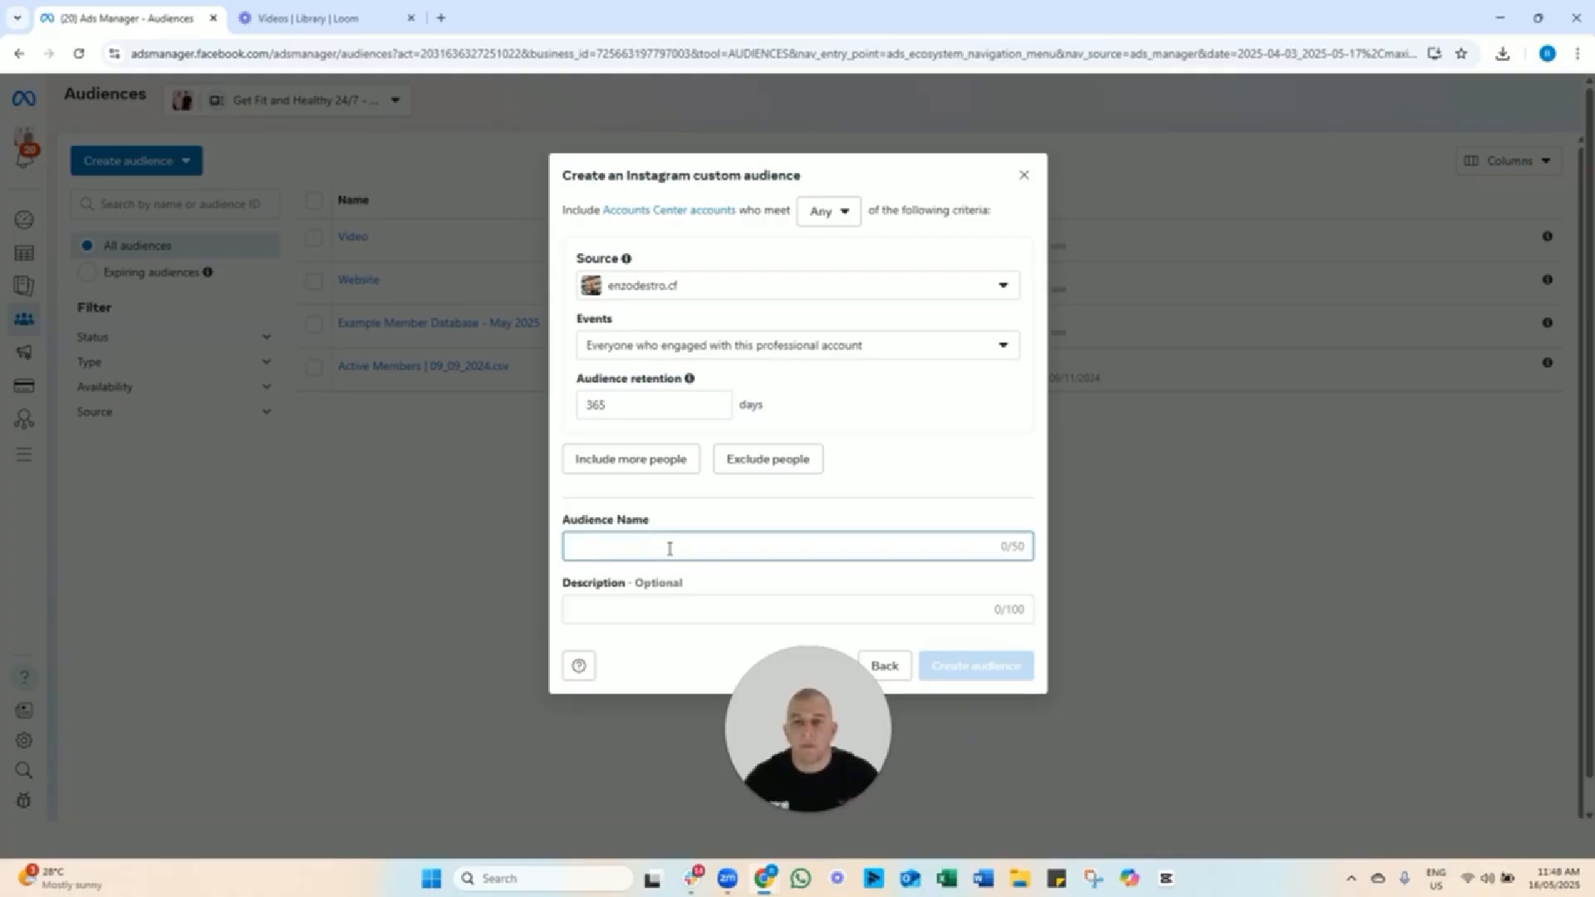
text(In)
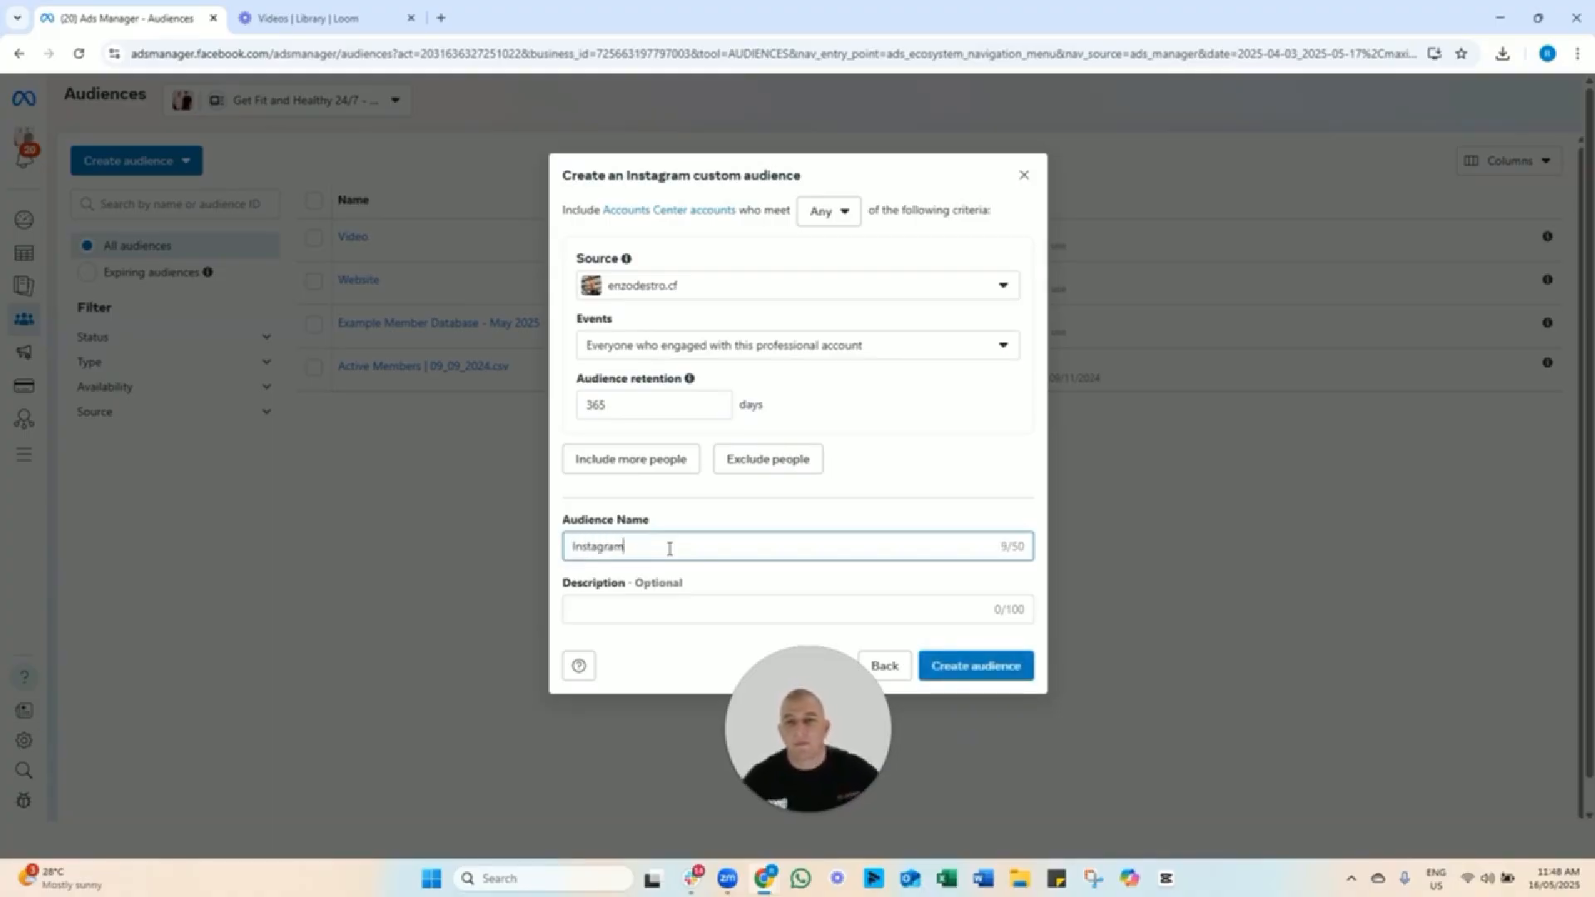
text(stagram 365)
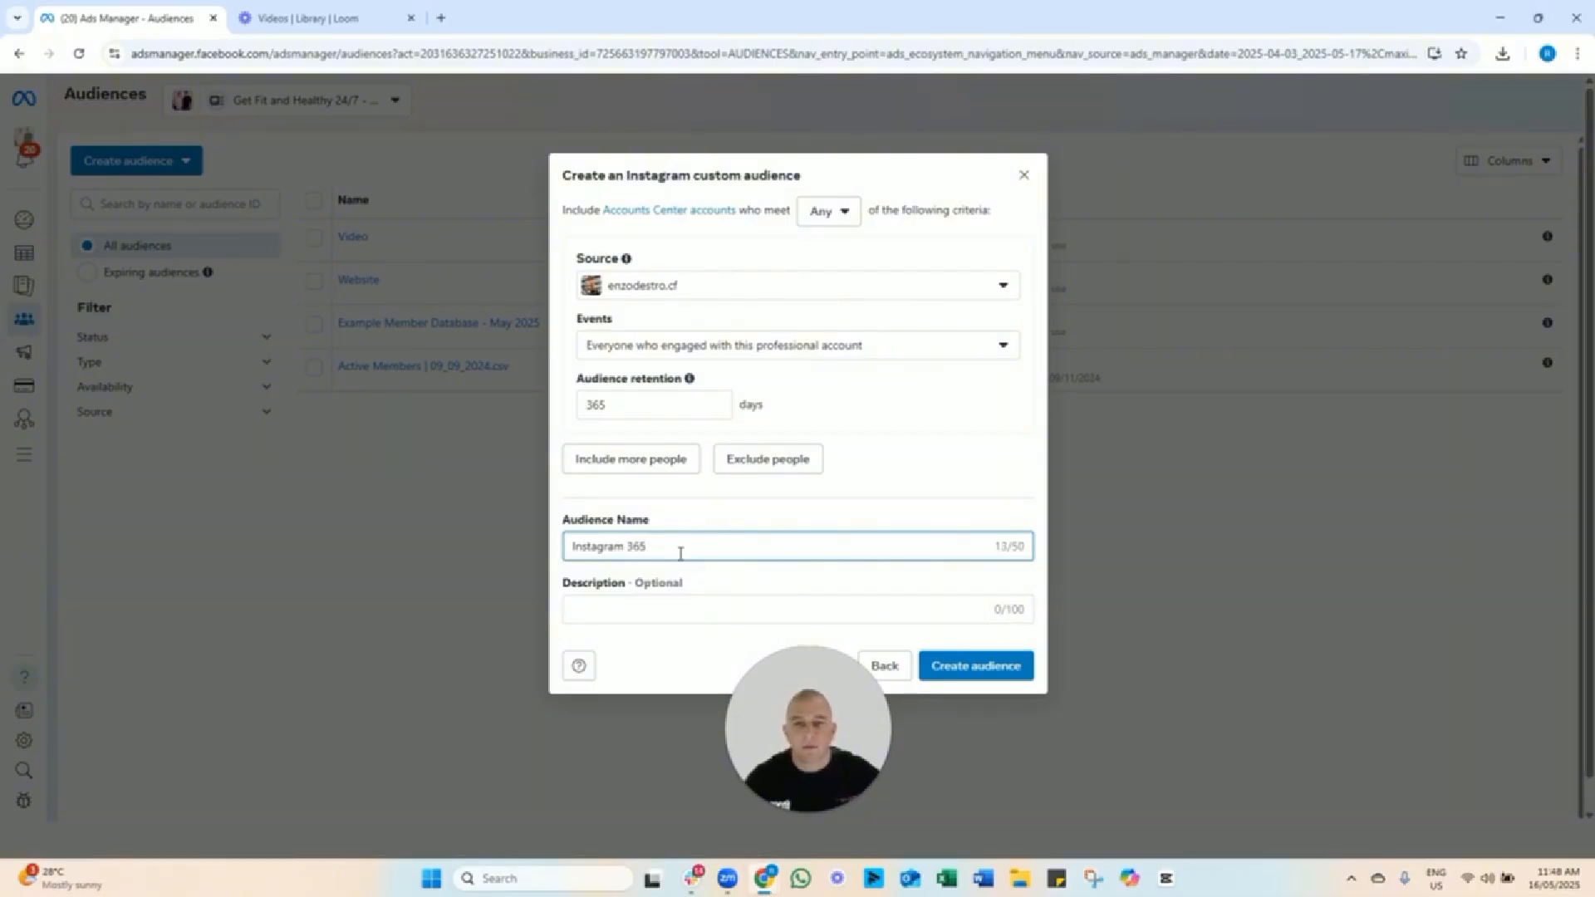
click(983, 665)
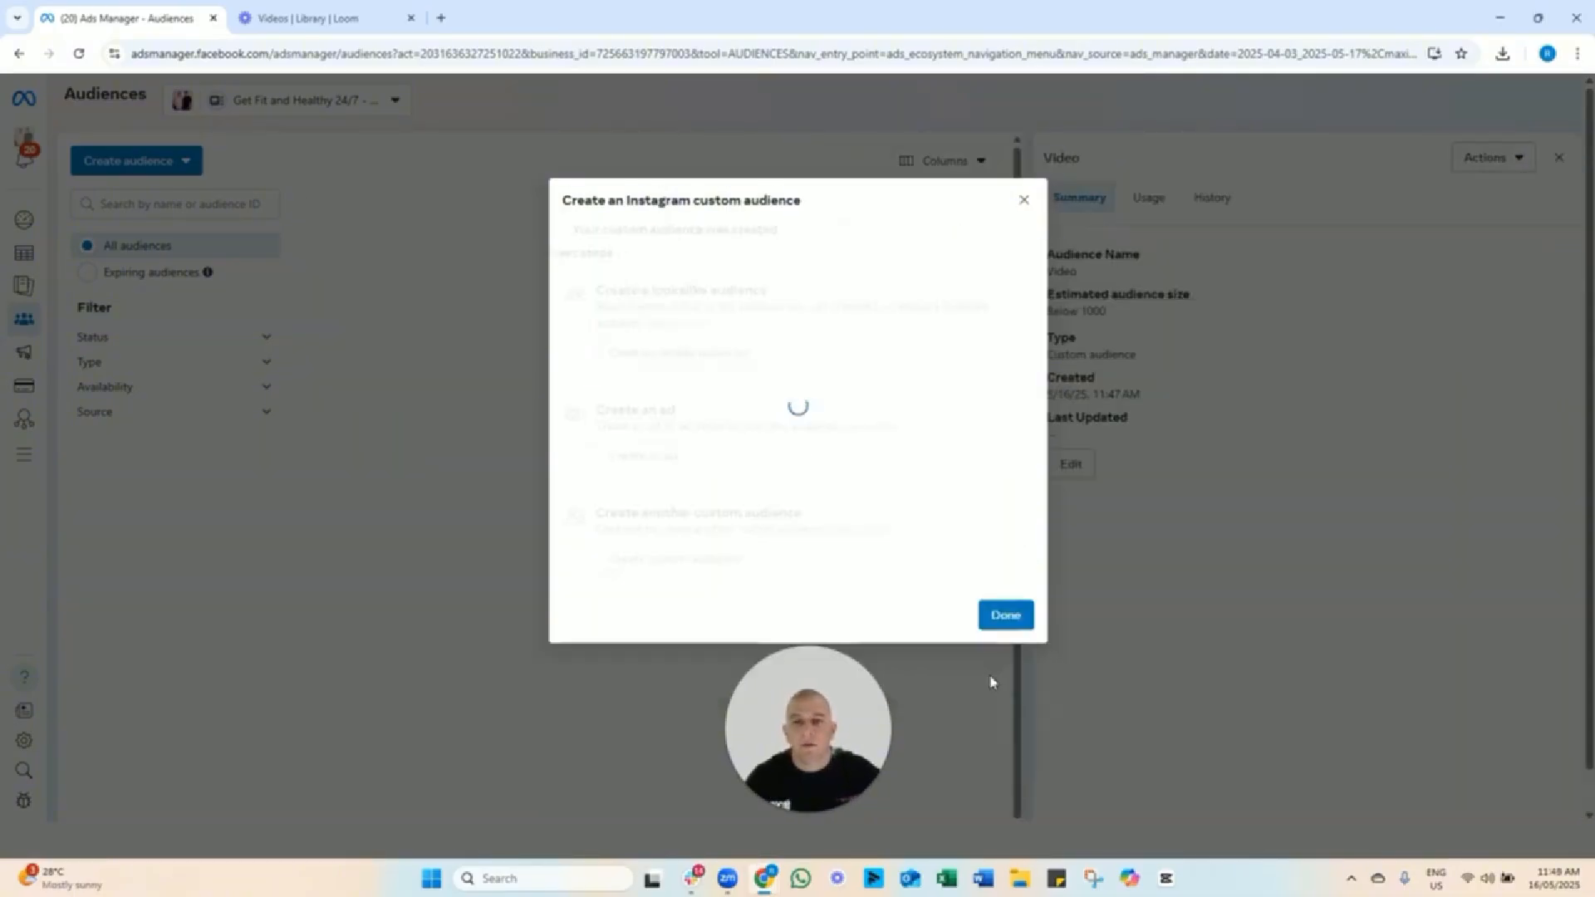
click(1004, 616)
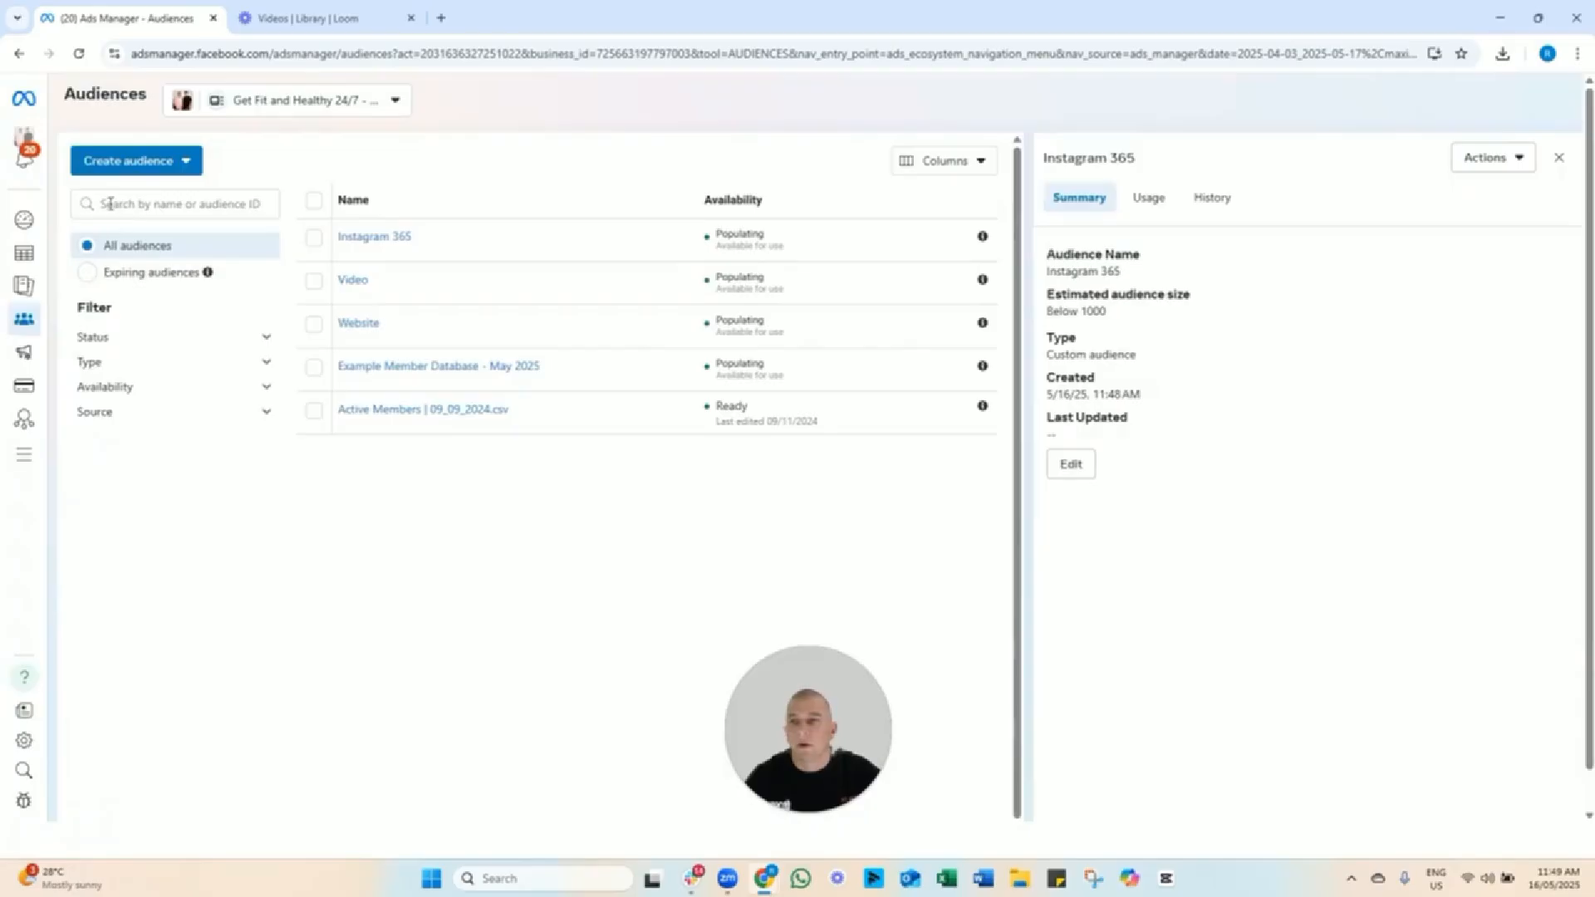
Start a new custom audience with Facebook page as its source.
click(131, 158)
click(138, 206)
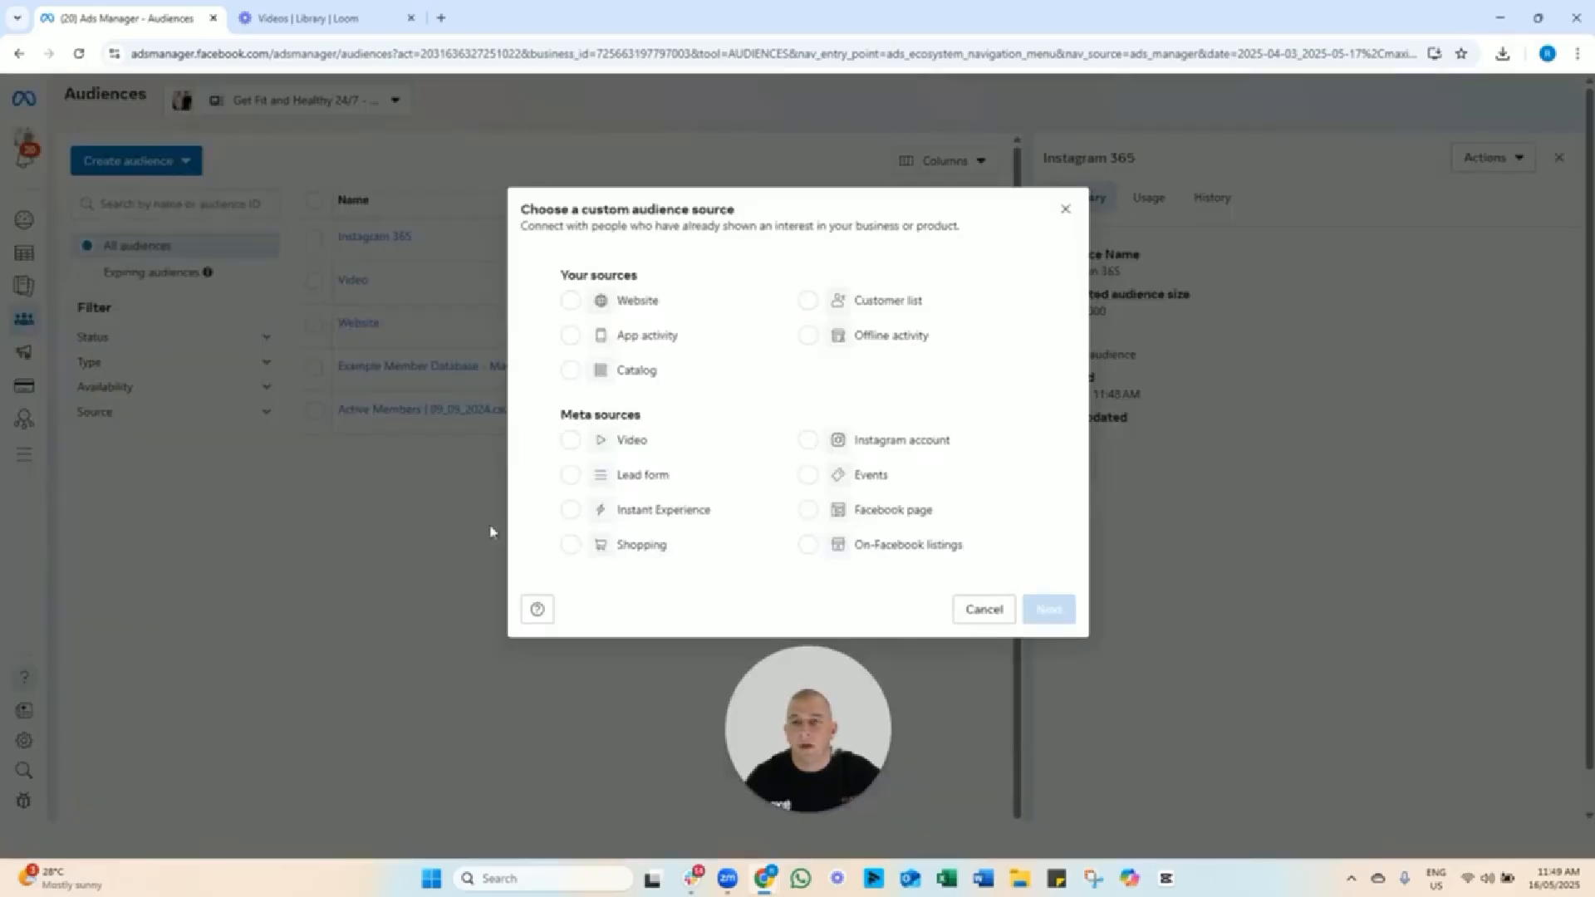
click(867, 509)
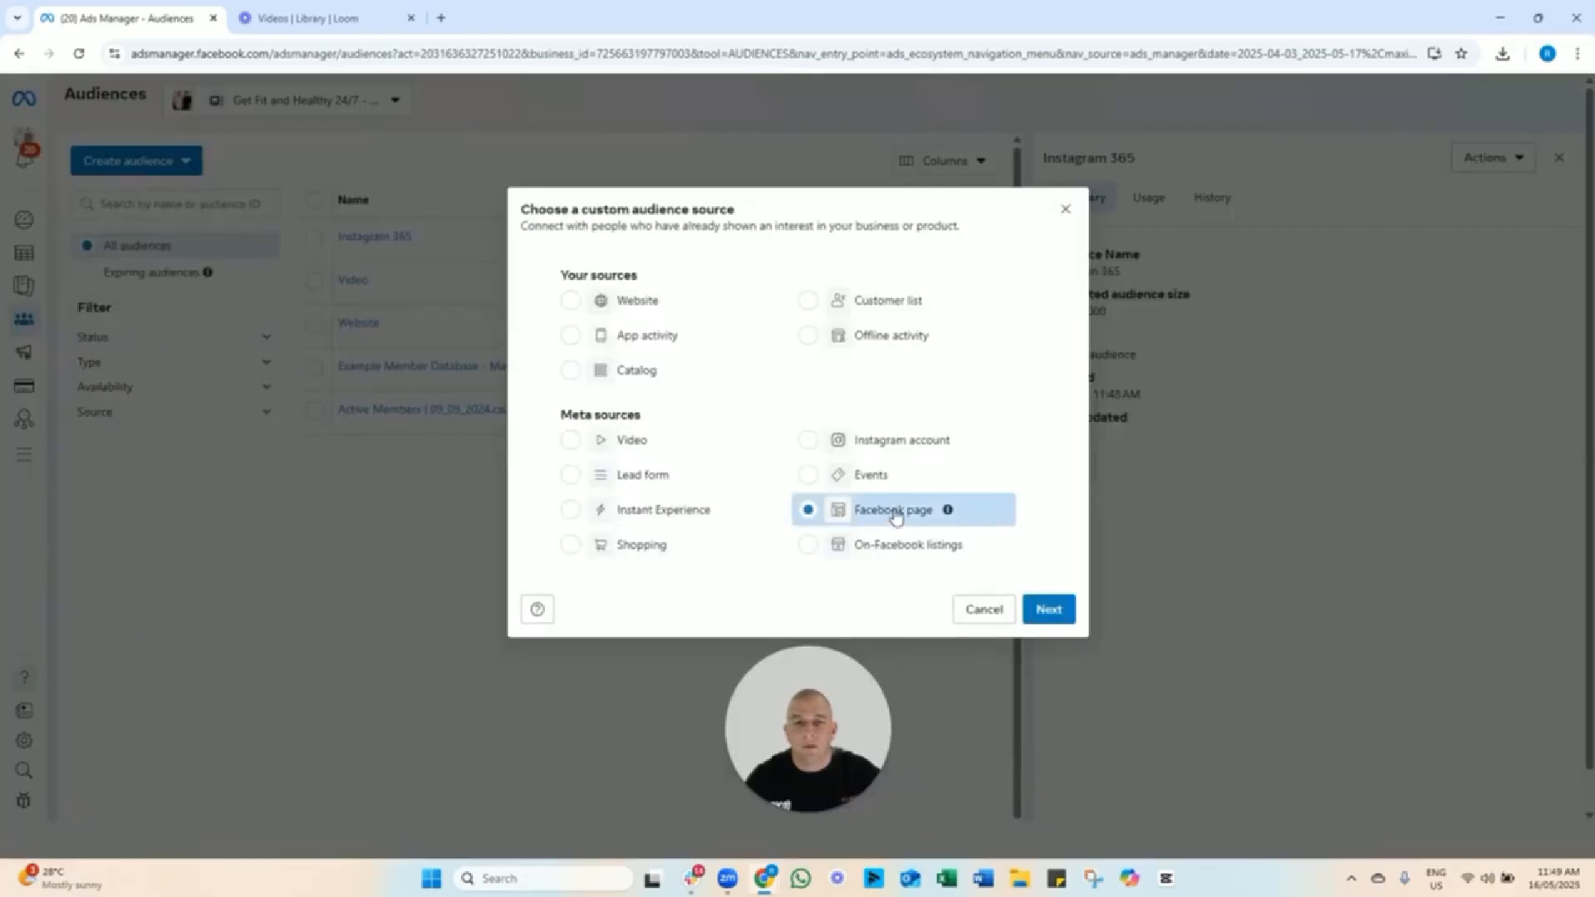
click(1049, 611)
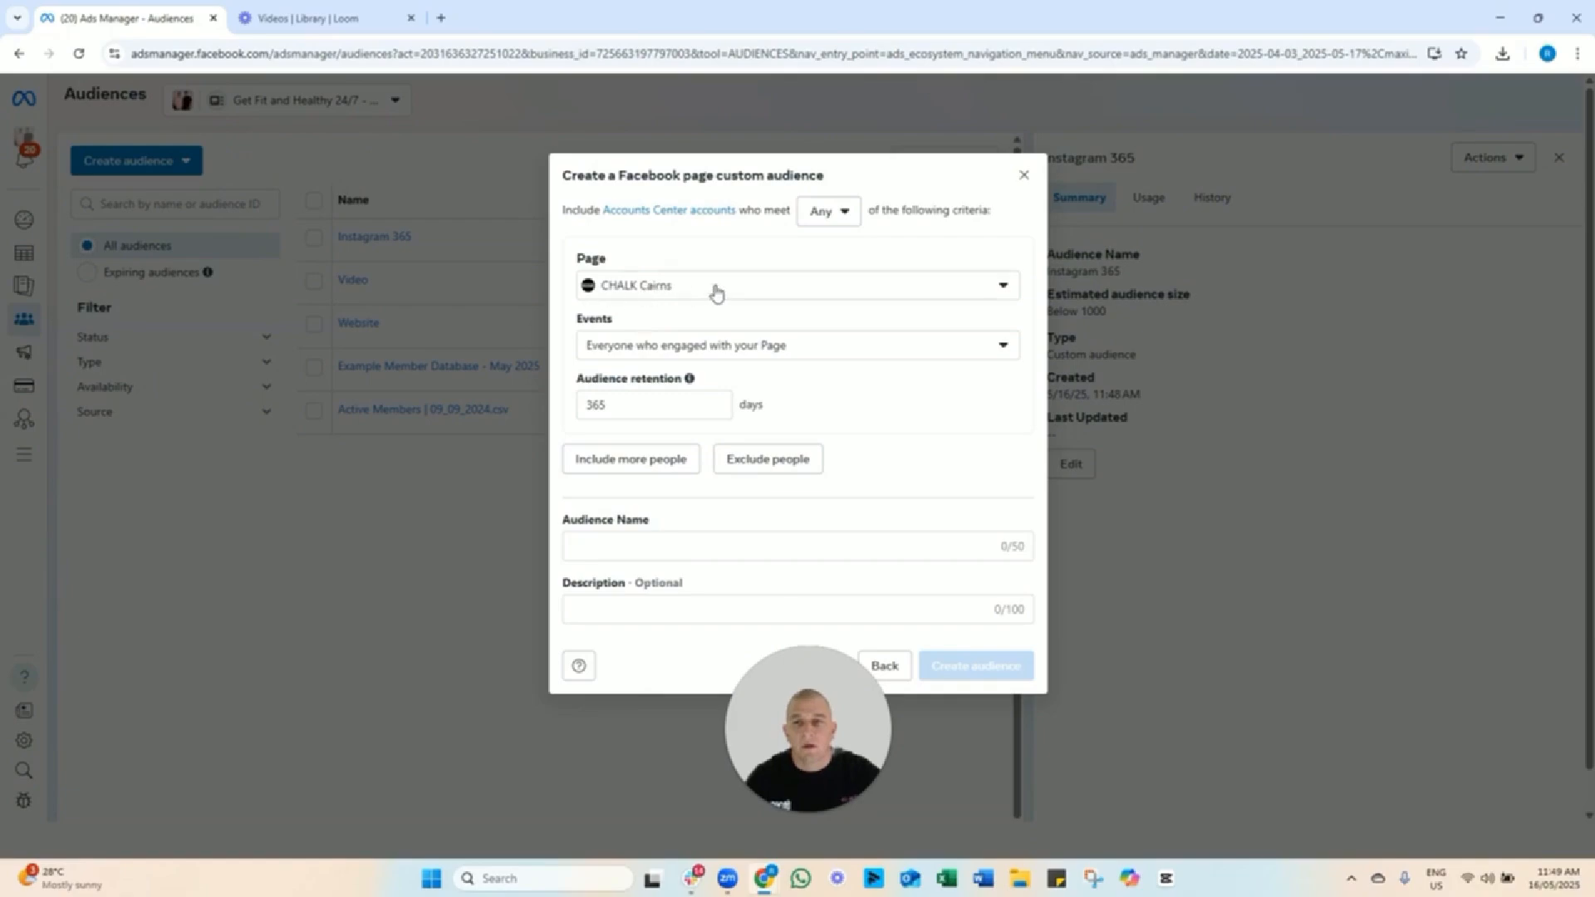
Name the Facebook page audience "Facebook 365", create it, and finish the creation dialog.
click(653, 409)
click(633, 545)
text(Fa)
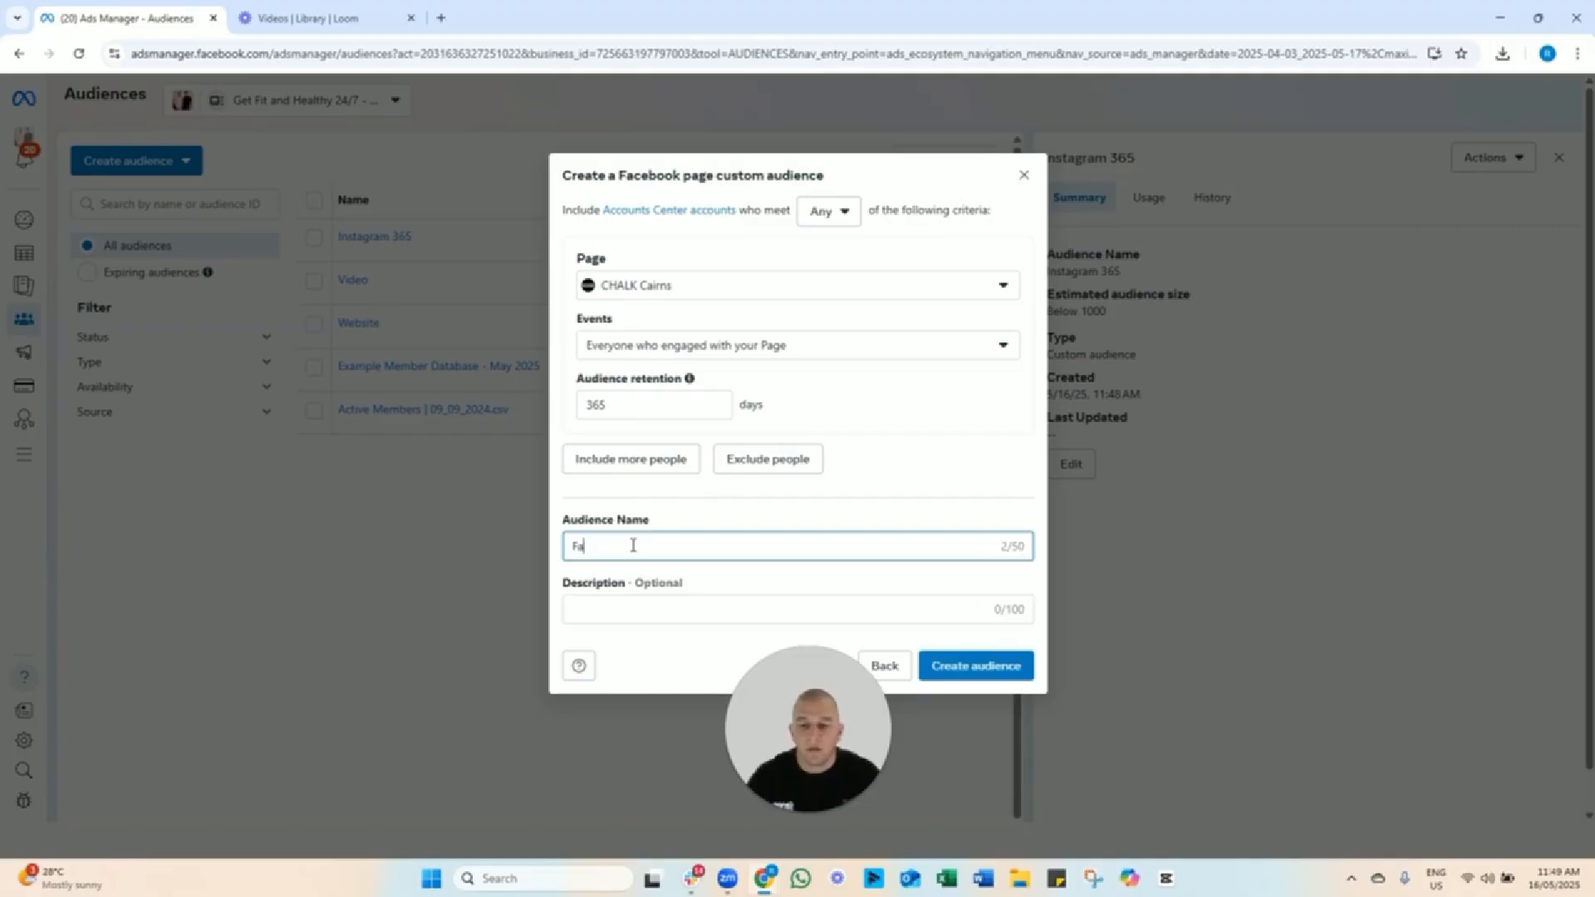
text(cebook 365)
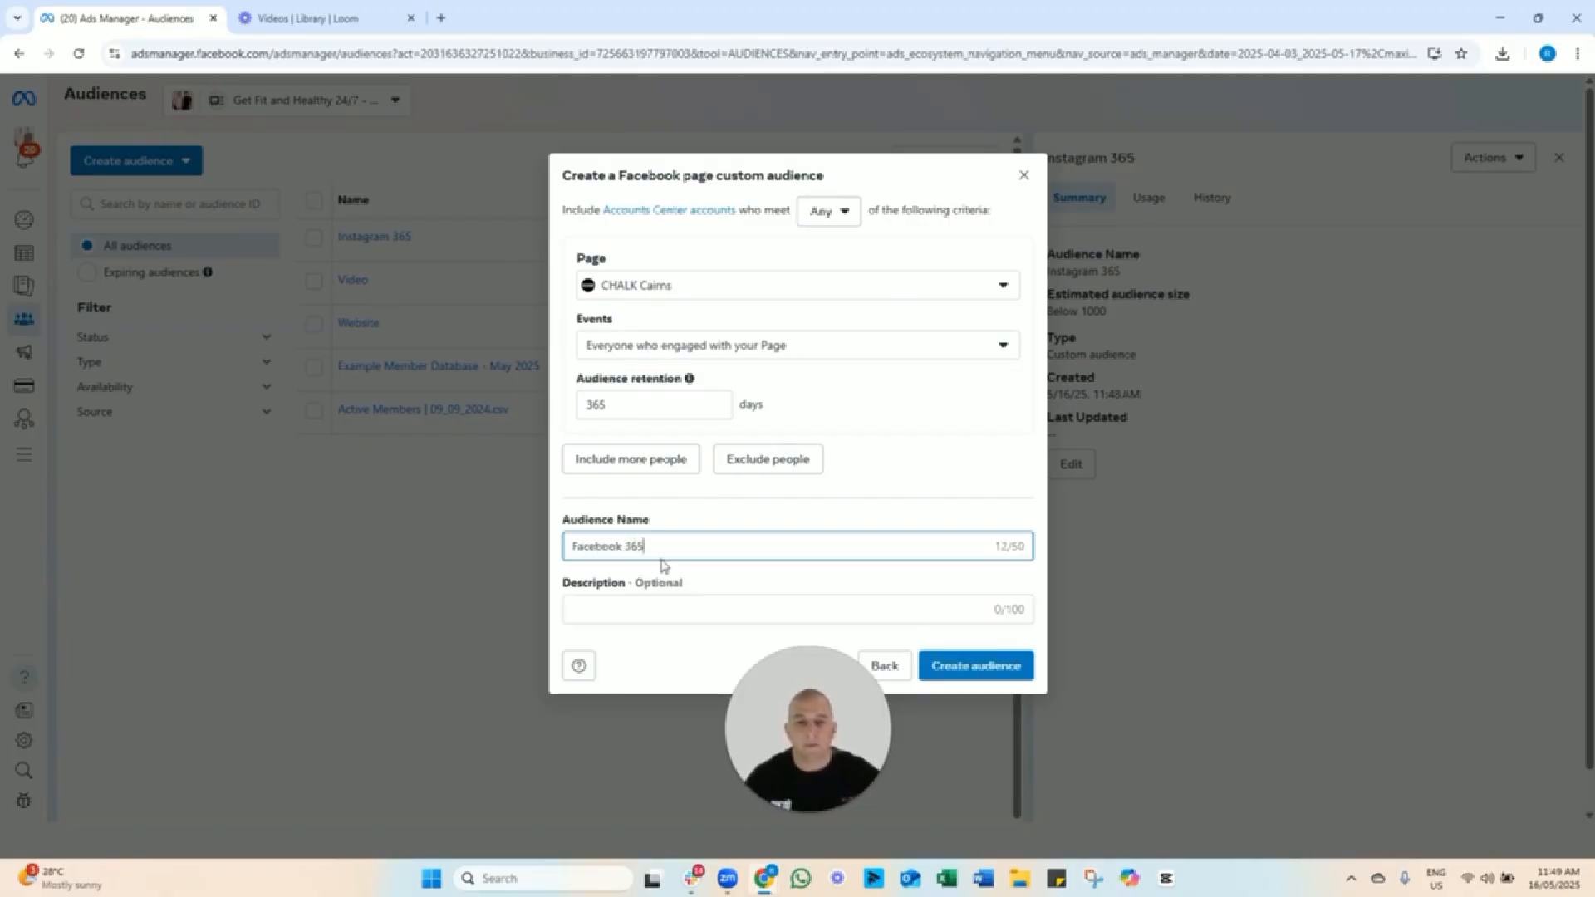
click(954, 668)
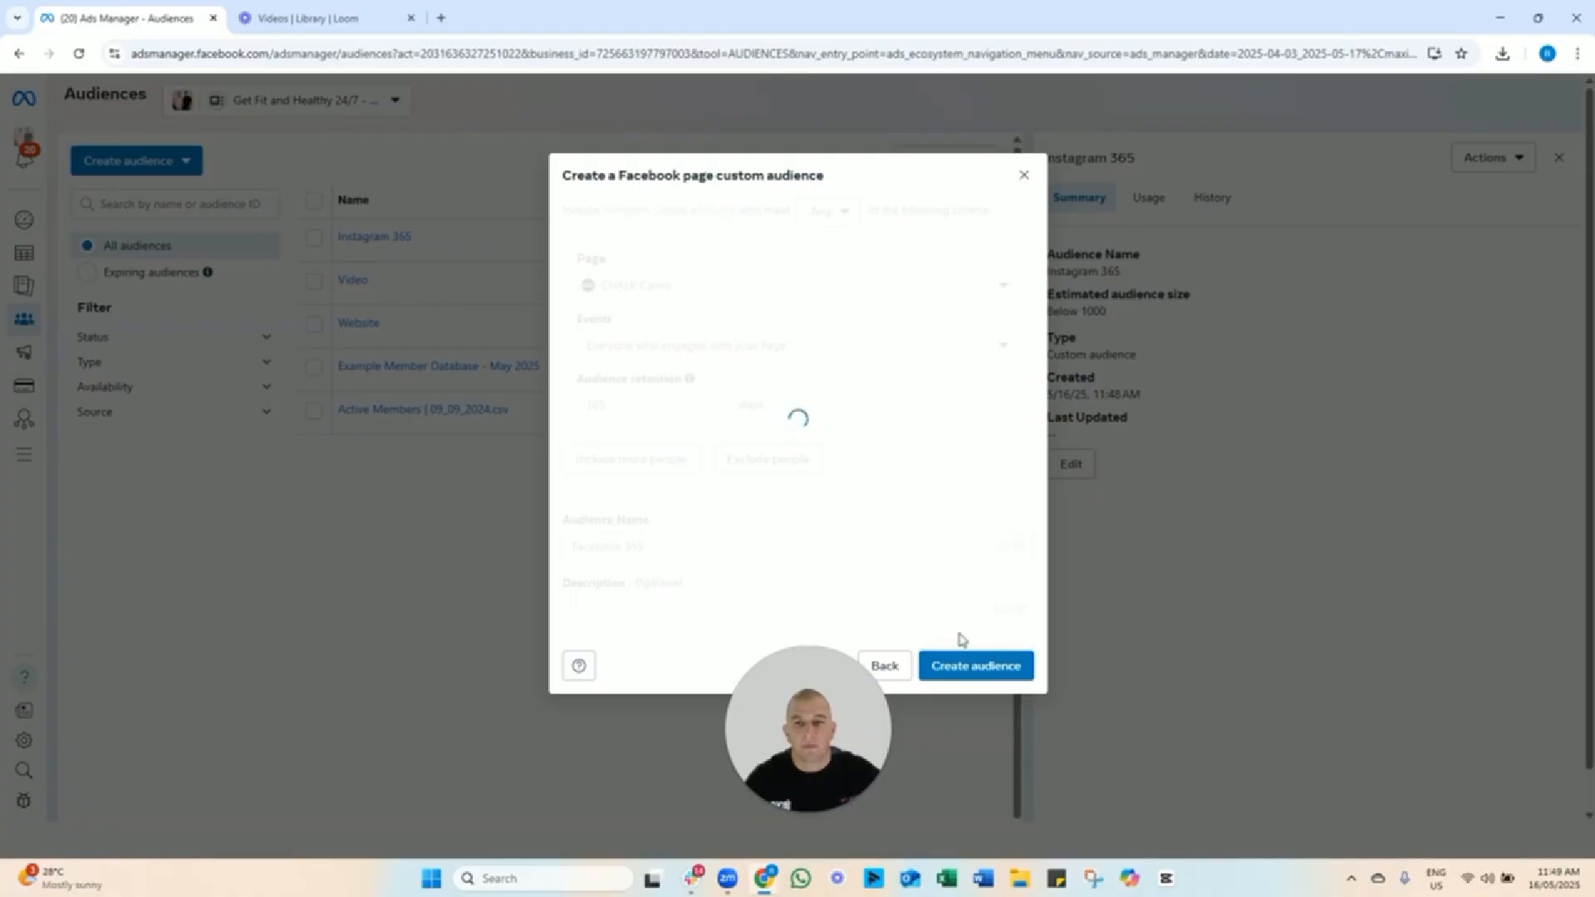
click(1000, 616)
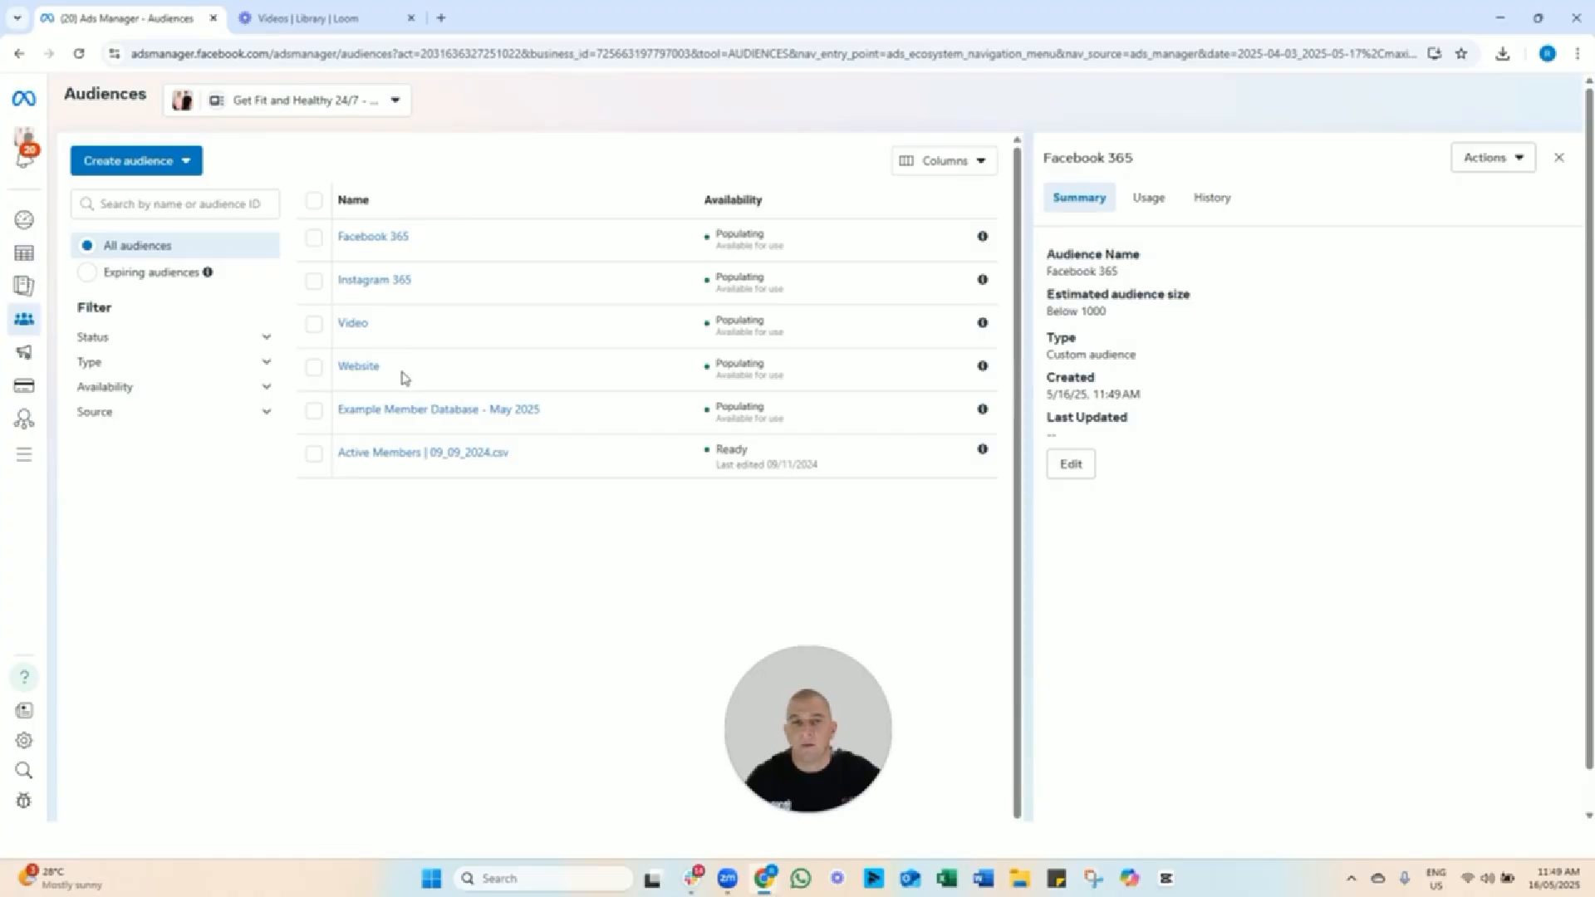
Close the audience details and switch to the campaigns overview.
click(1559, 158)
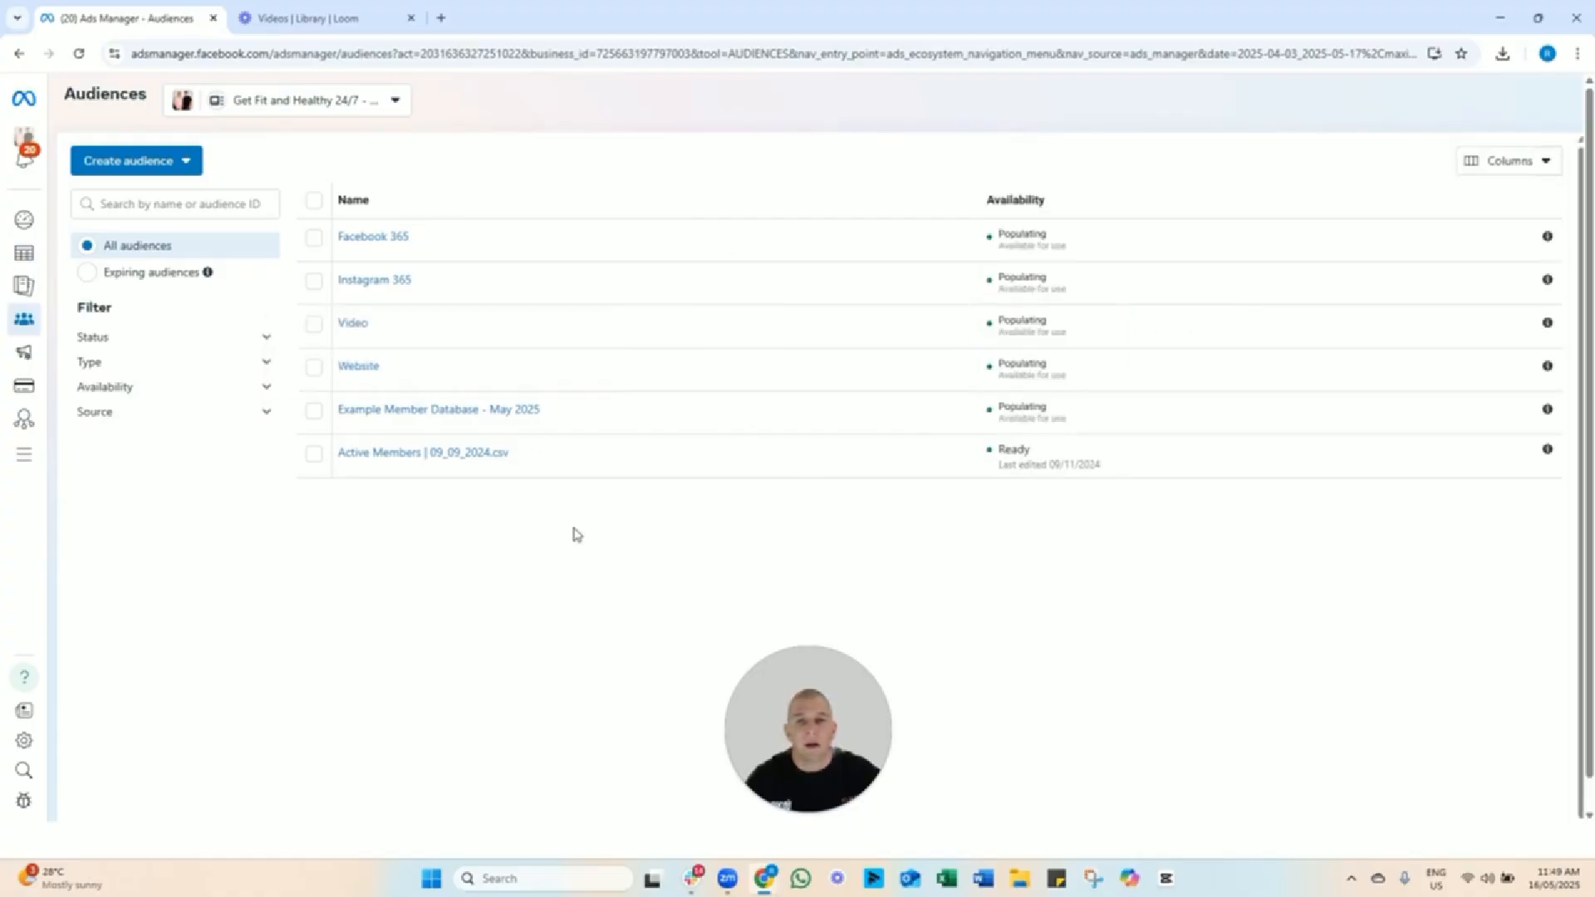
mouse_move(52, 384)
click(73, 253)
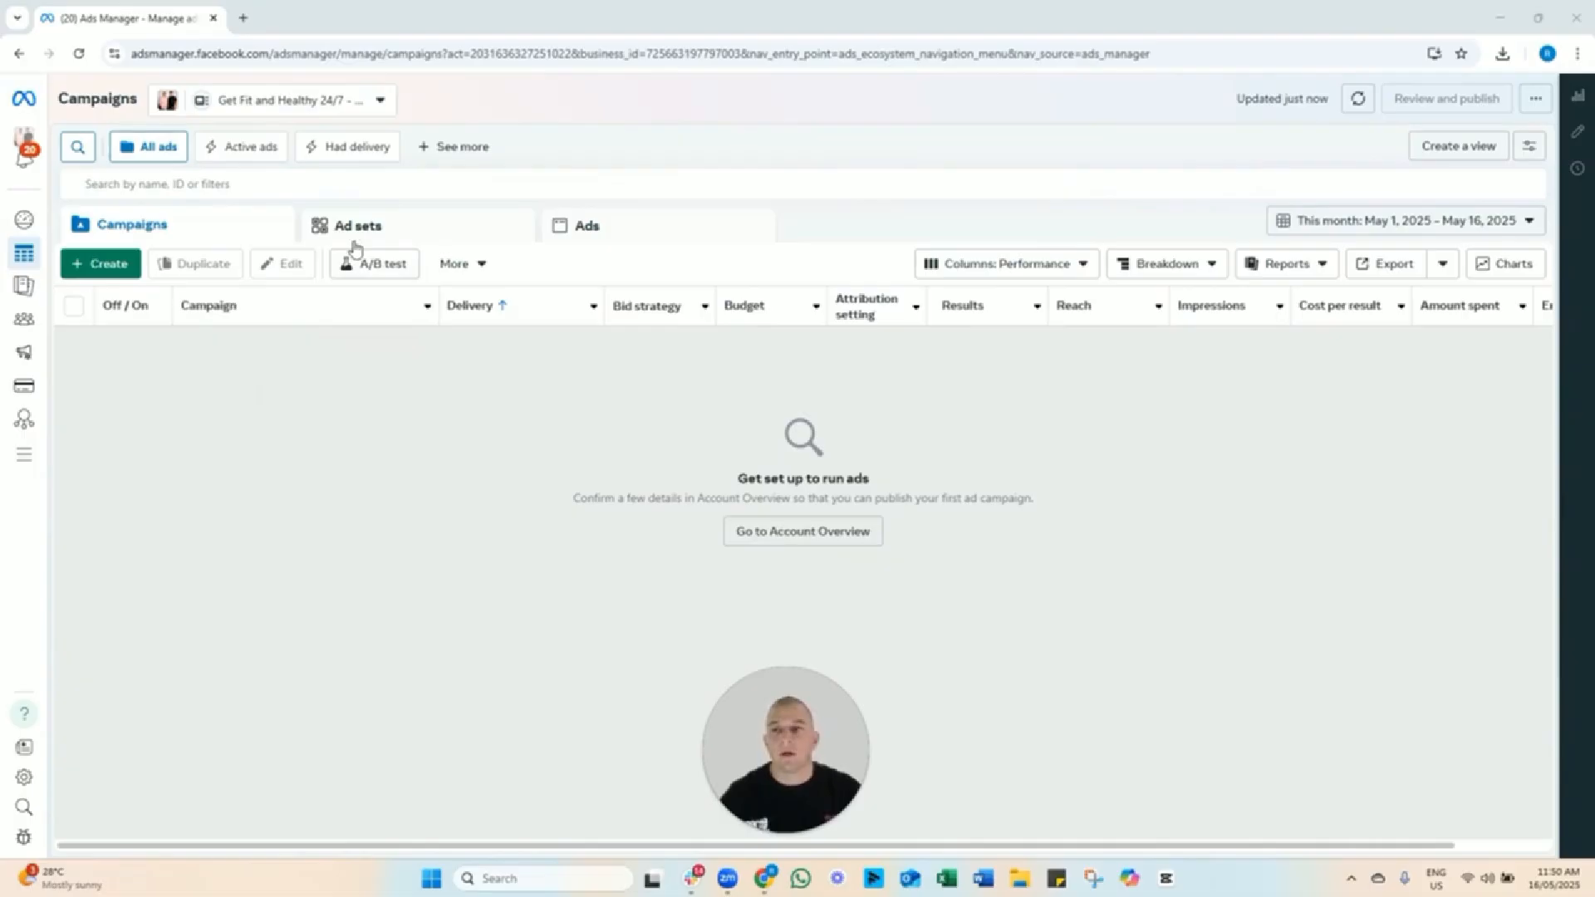
Return to the audience list and start a new lookalike audience.
mouse_move(17, 366)
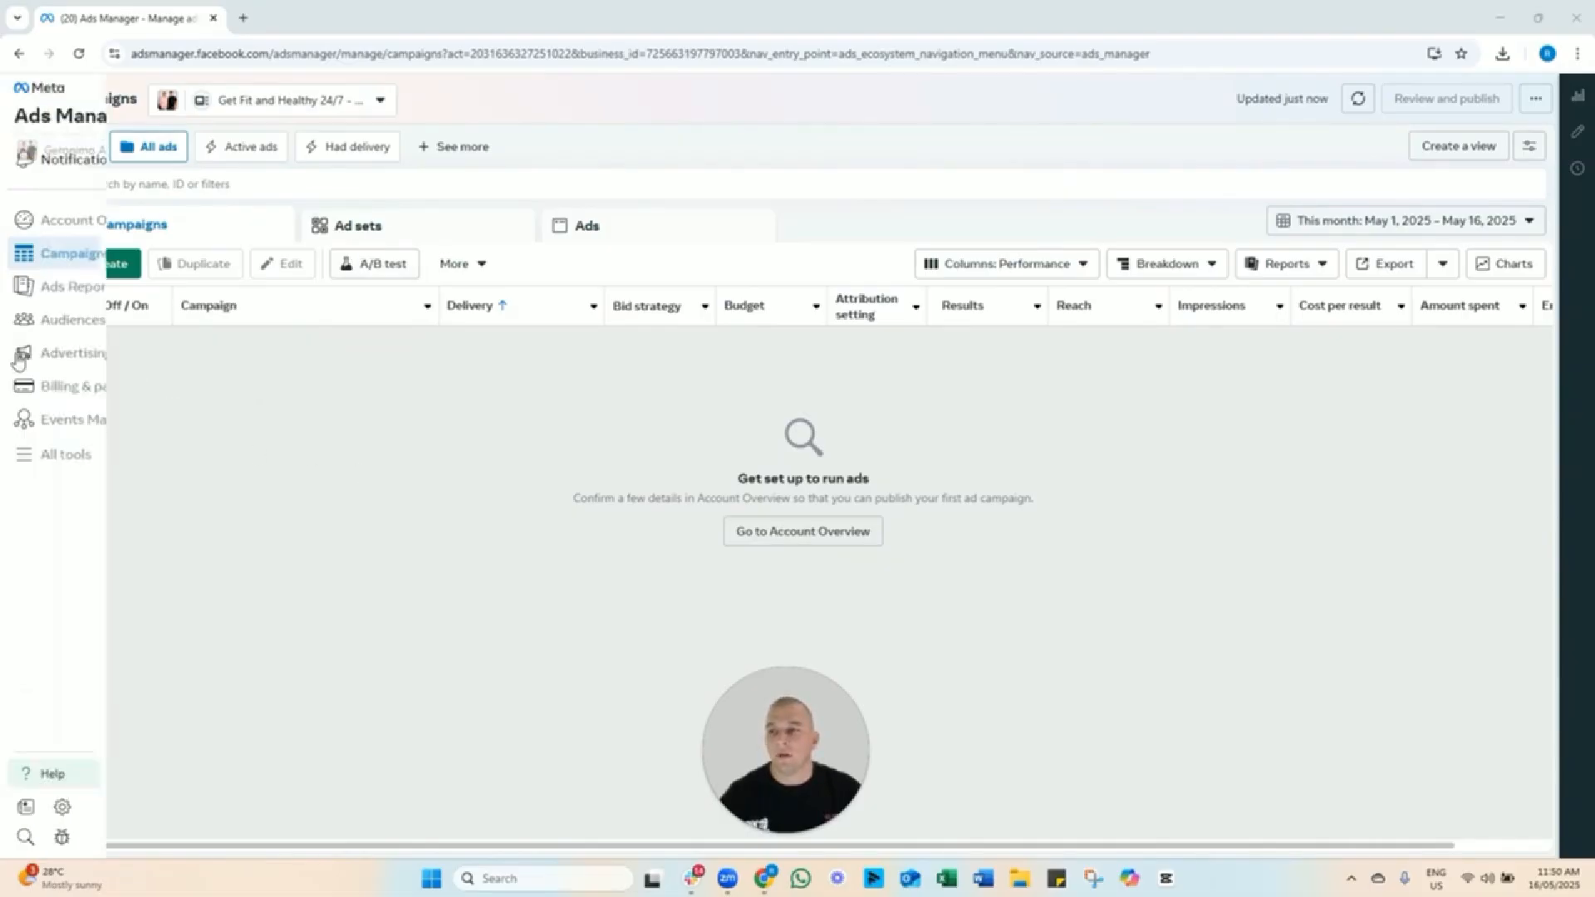
click(60, 324)
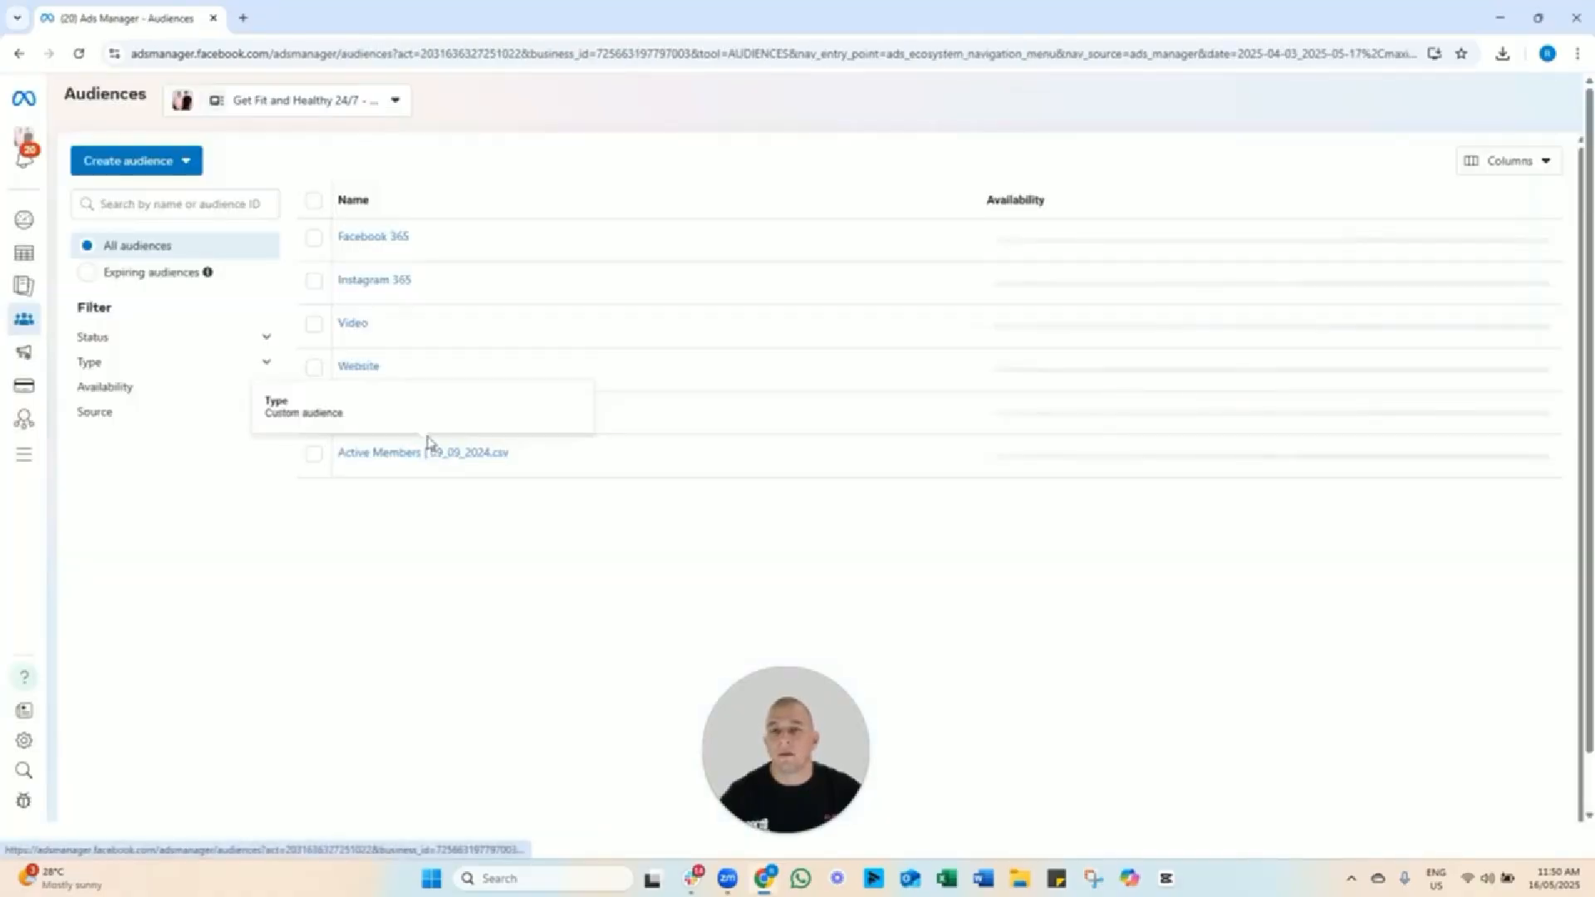
click(115, 170)
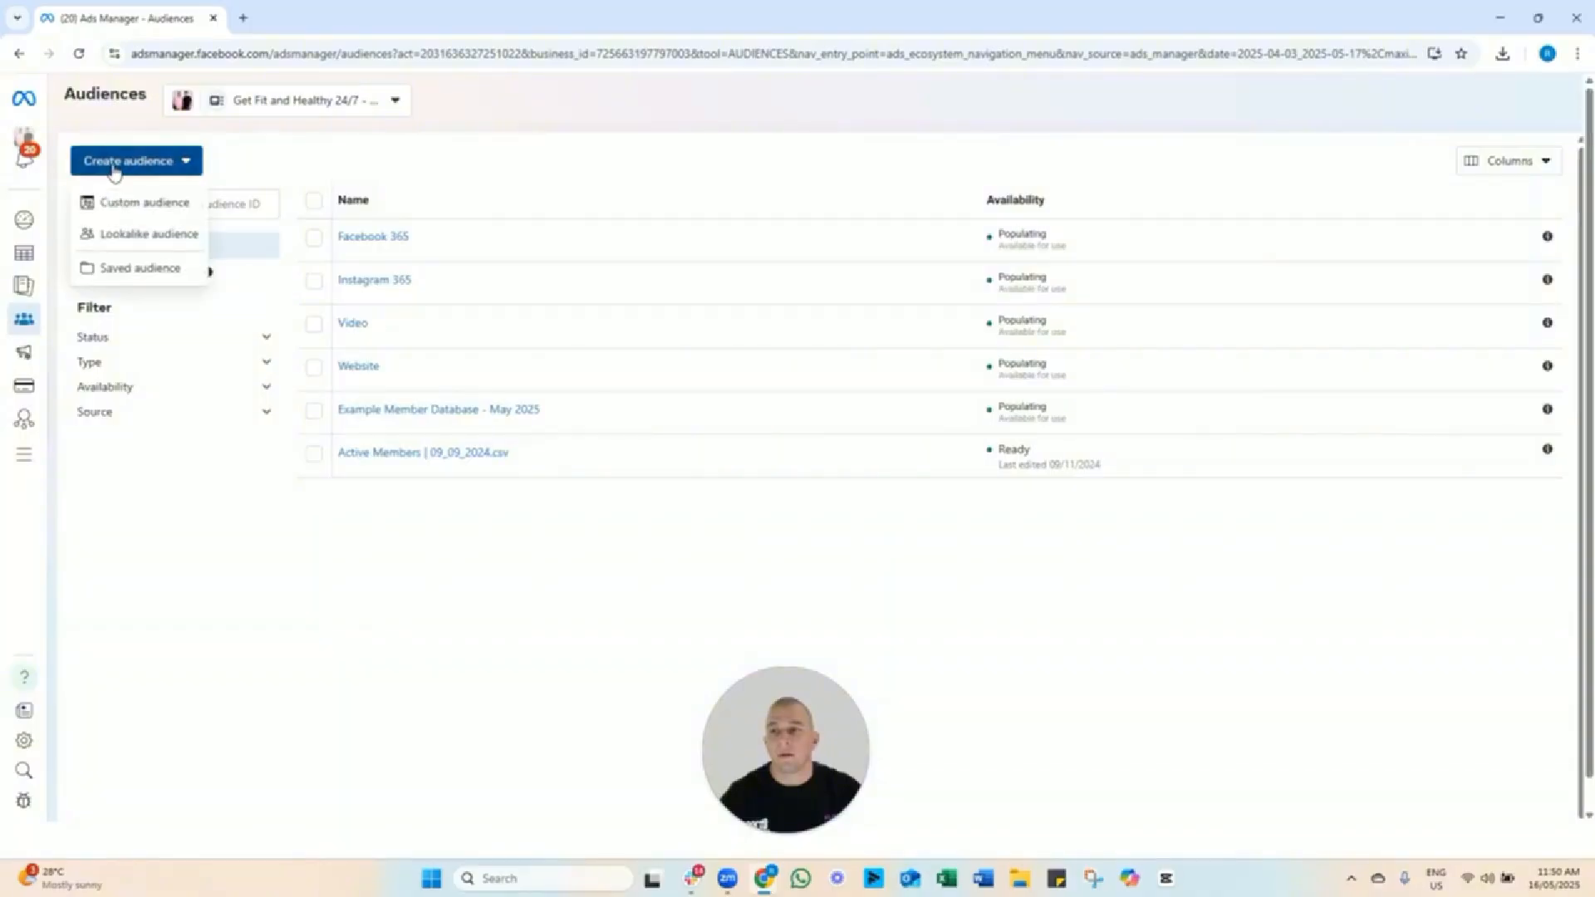
mouse_move(157, 240)
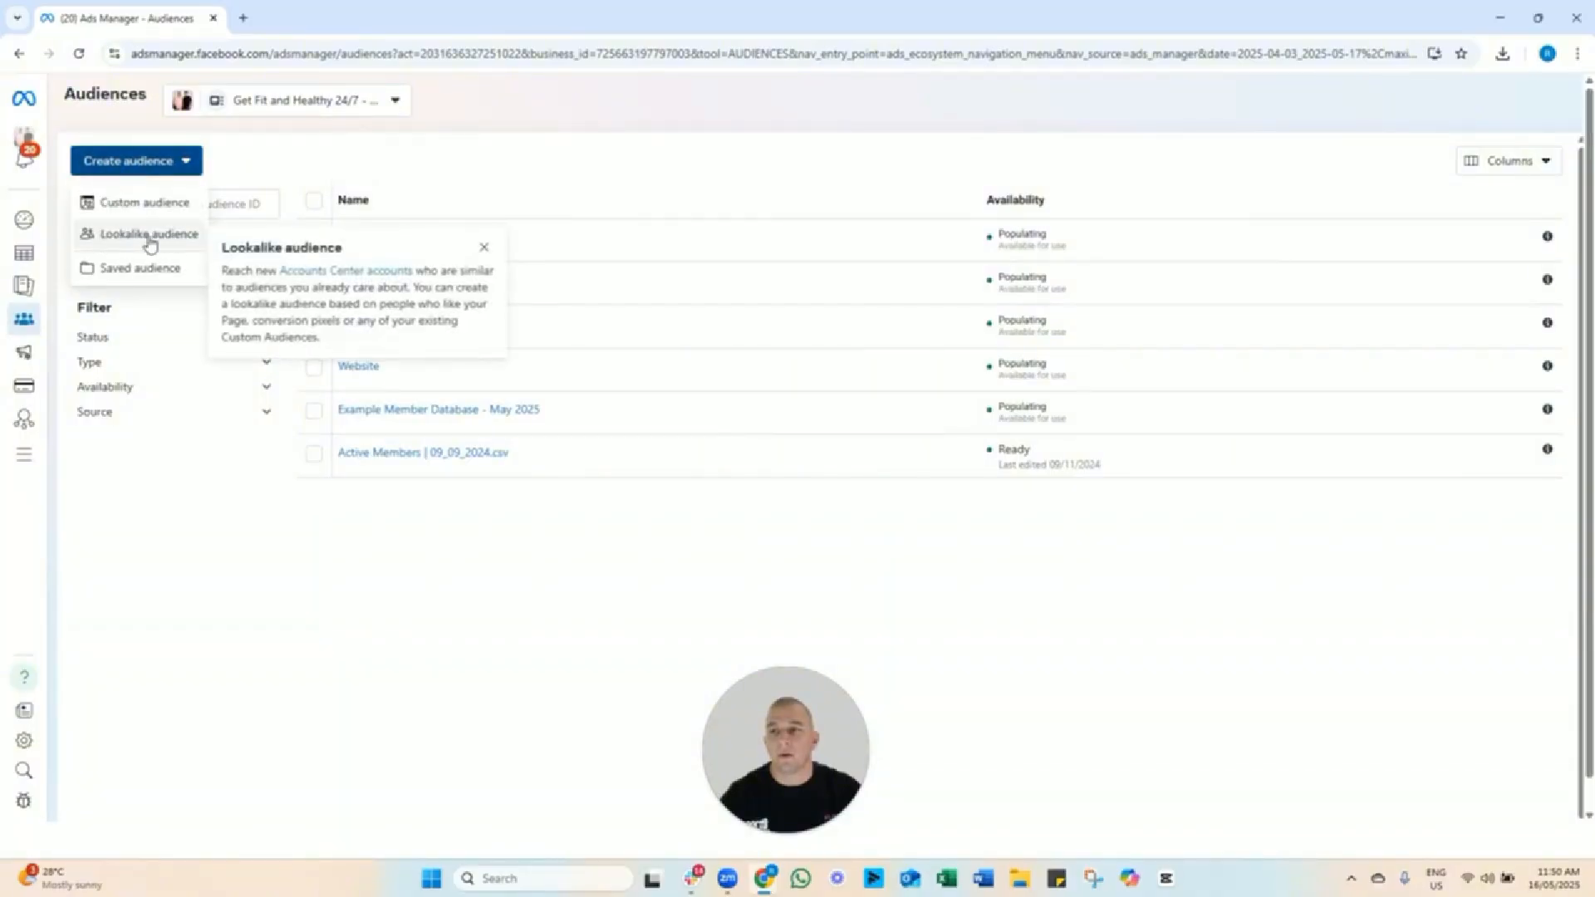
click(147, 242)
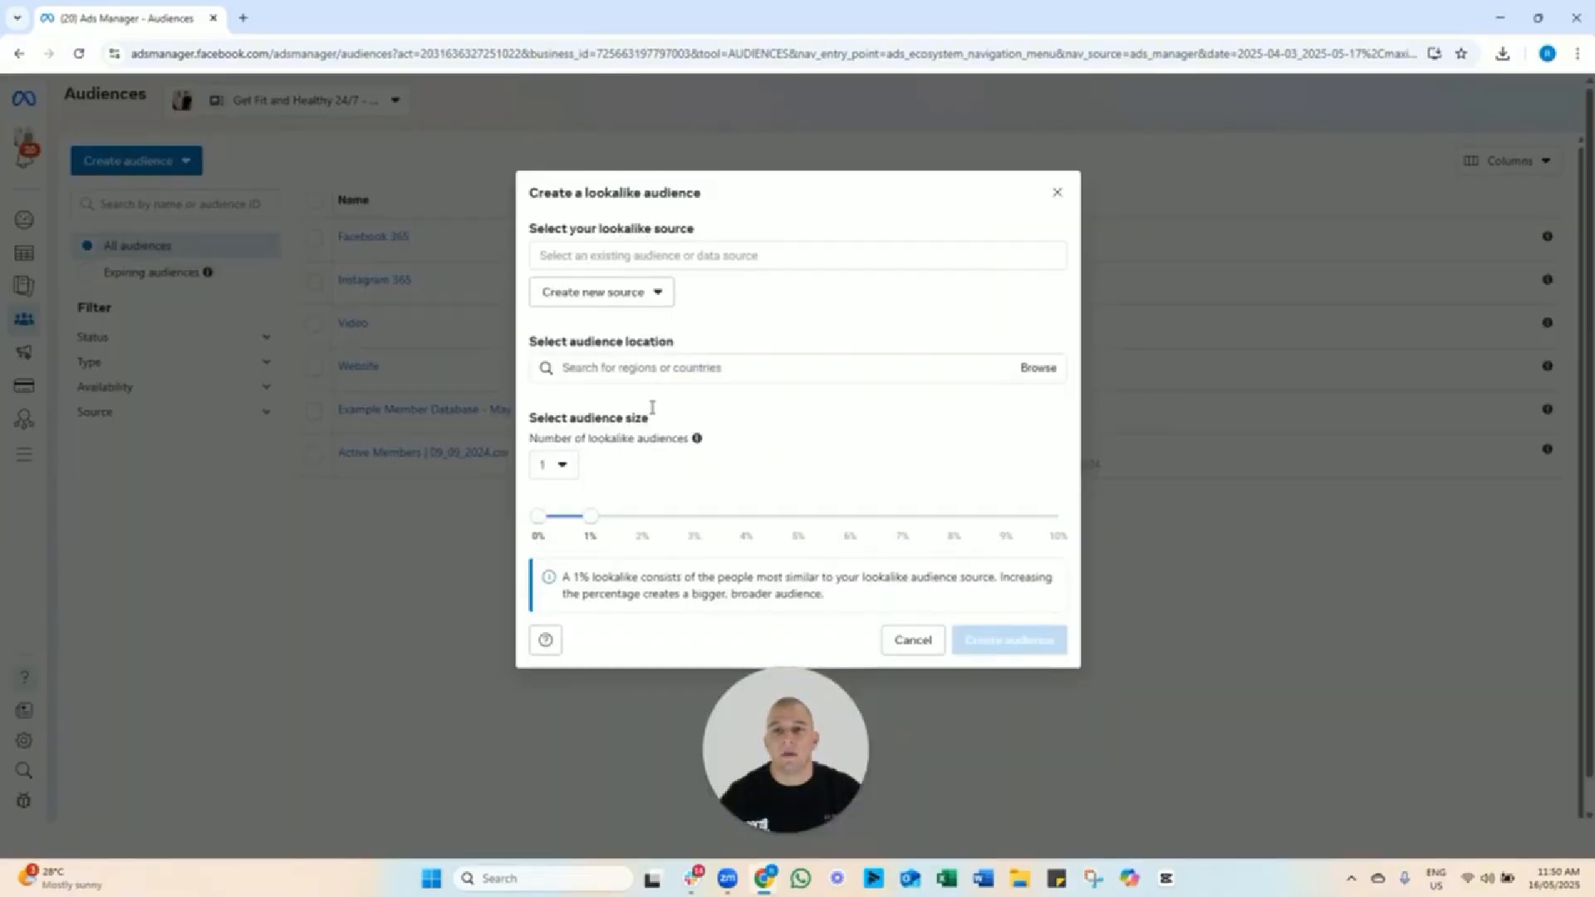
Search the other lookalike sources for "exam" and choose the Example Member Database - May 2025 custom audience.
click(740, 255)
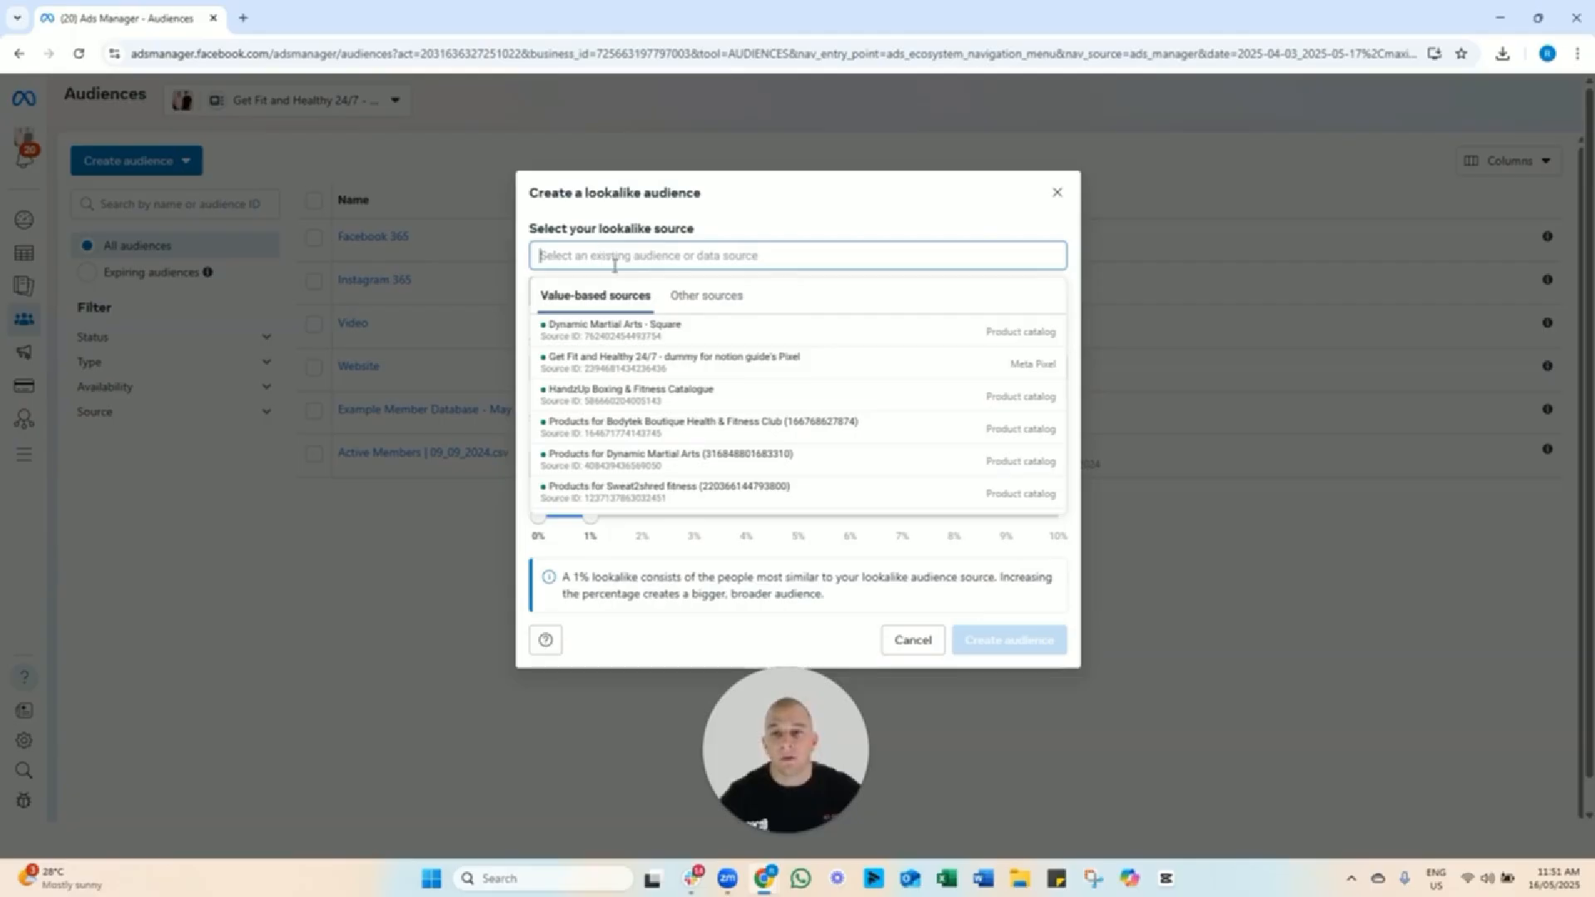
click(707, 304)
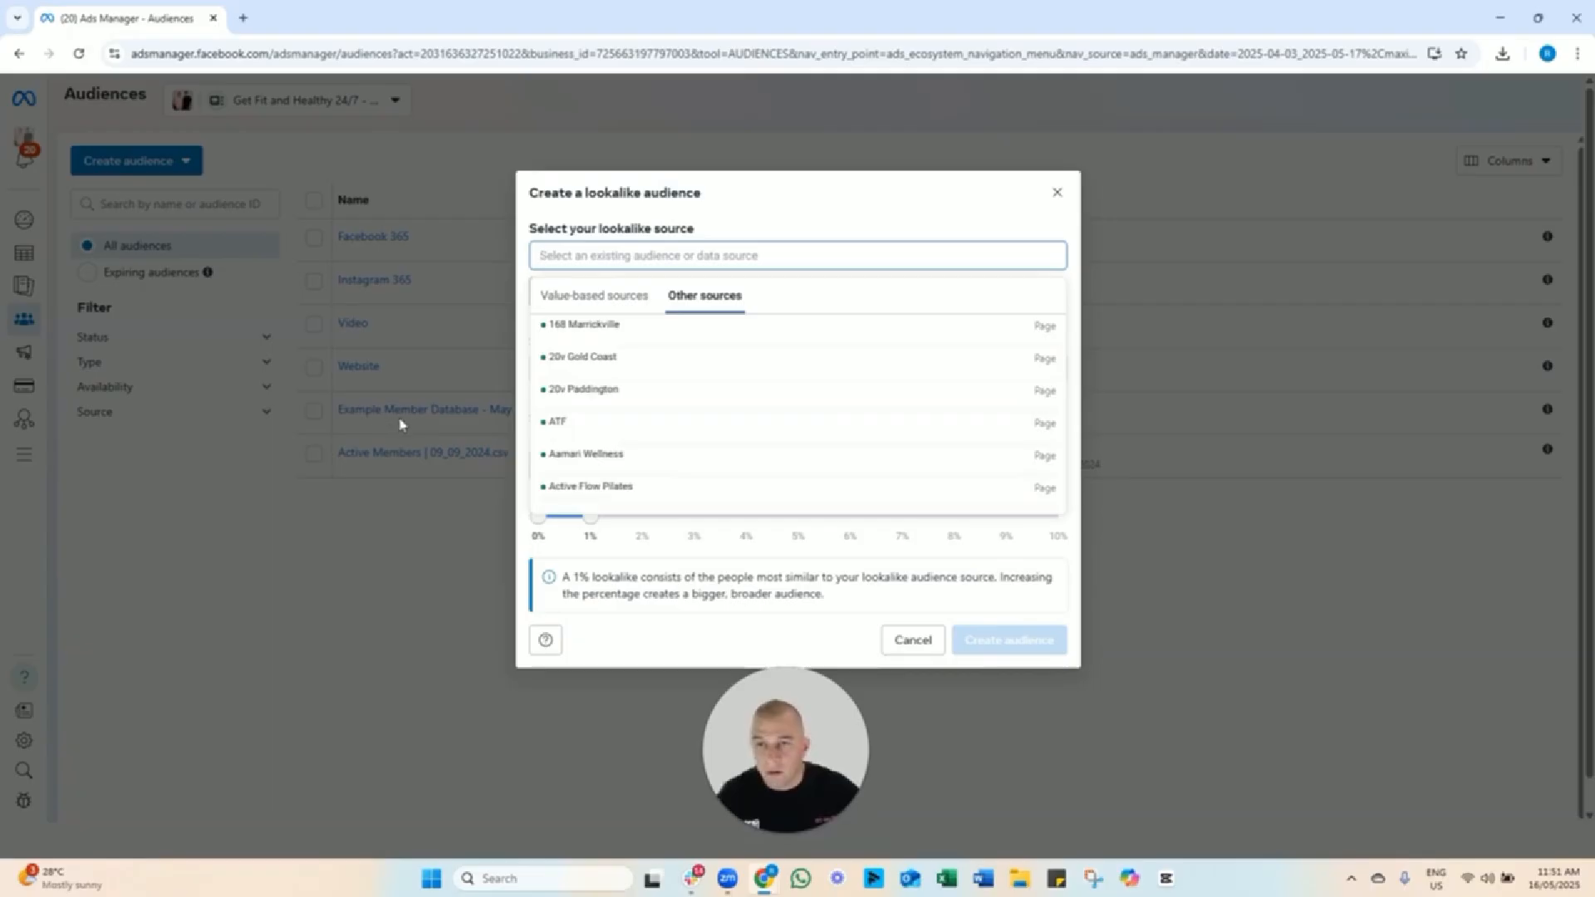
text(exam)
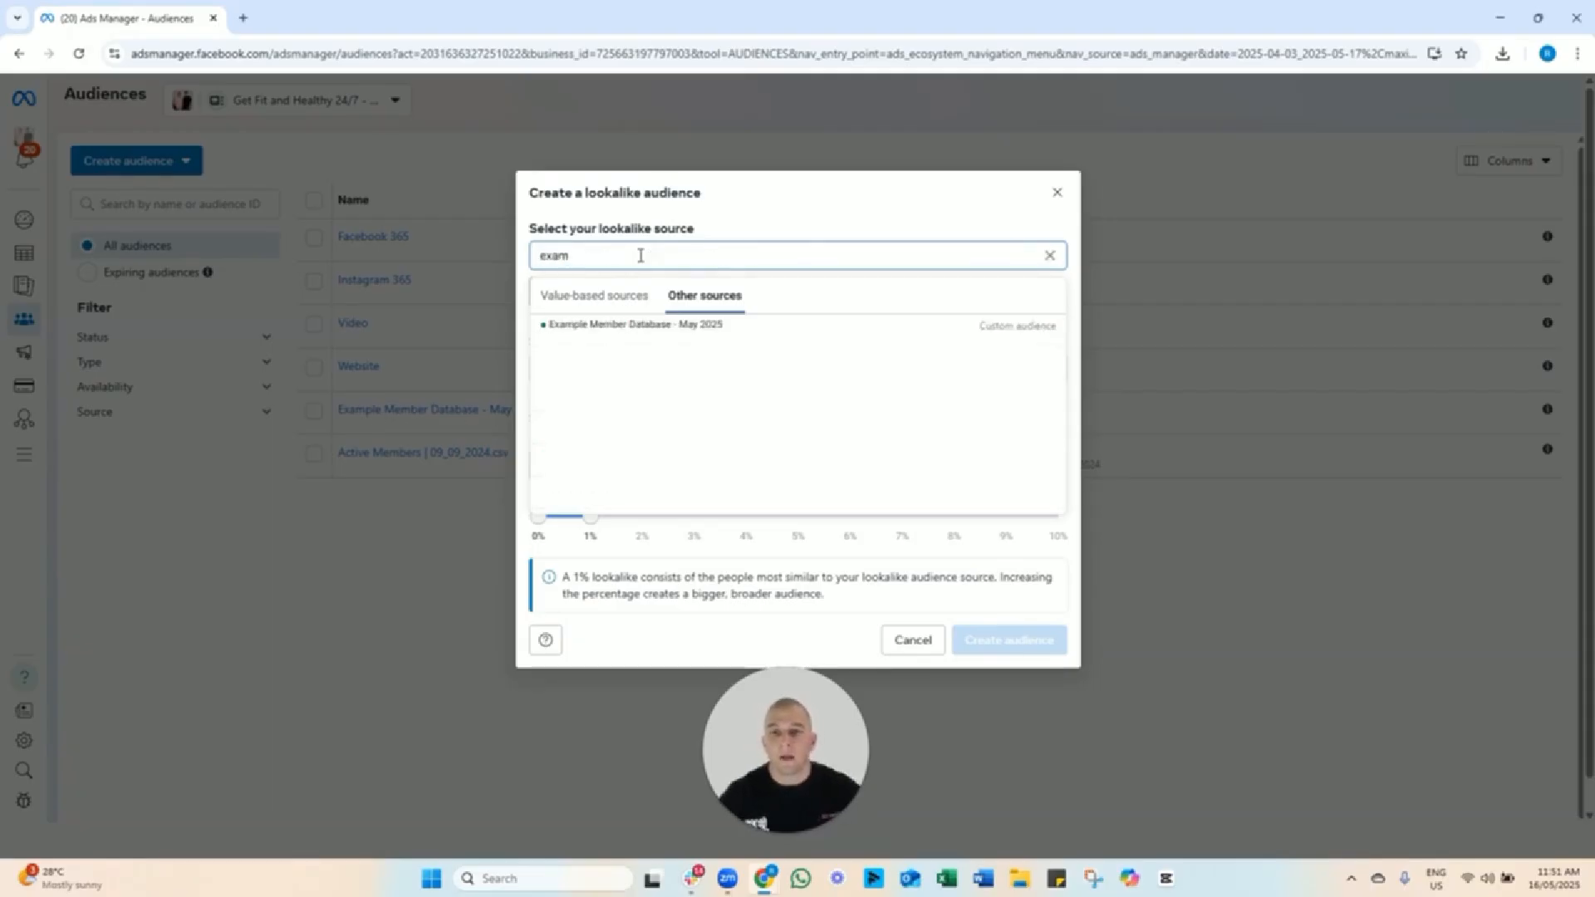
click(588, 332)
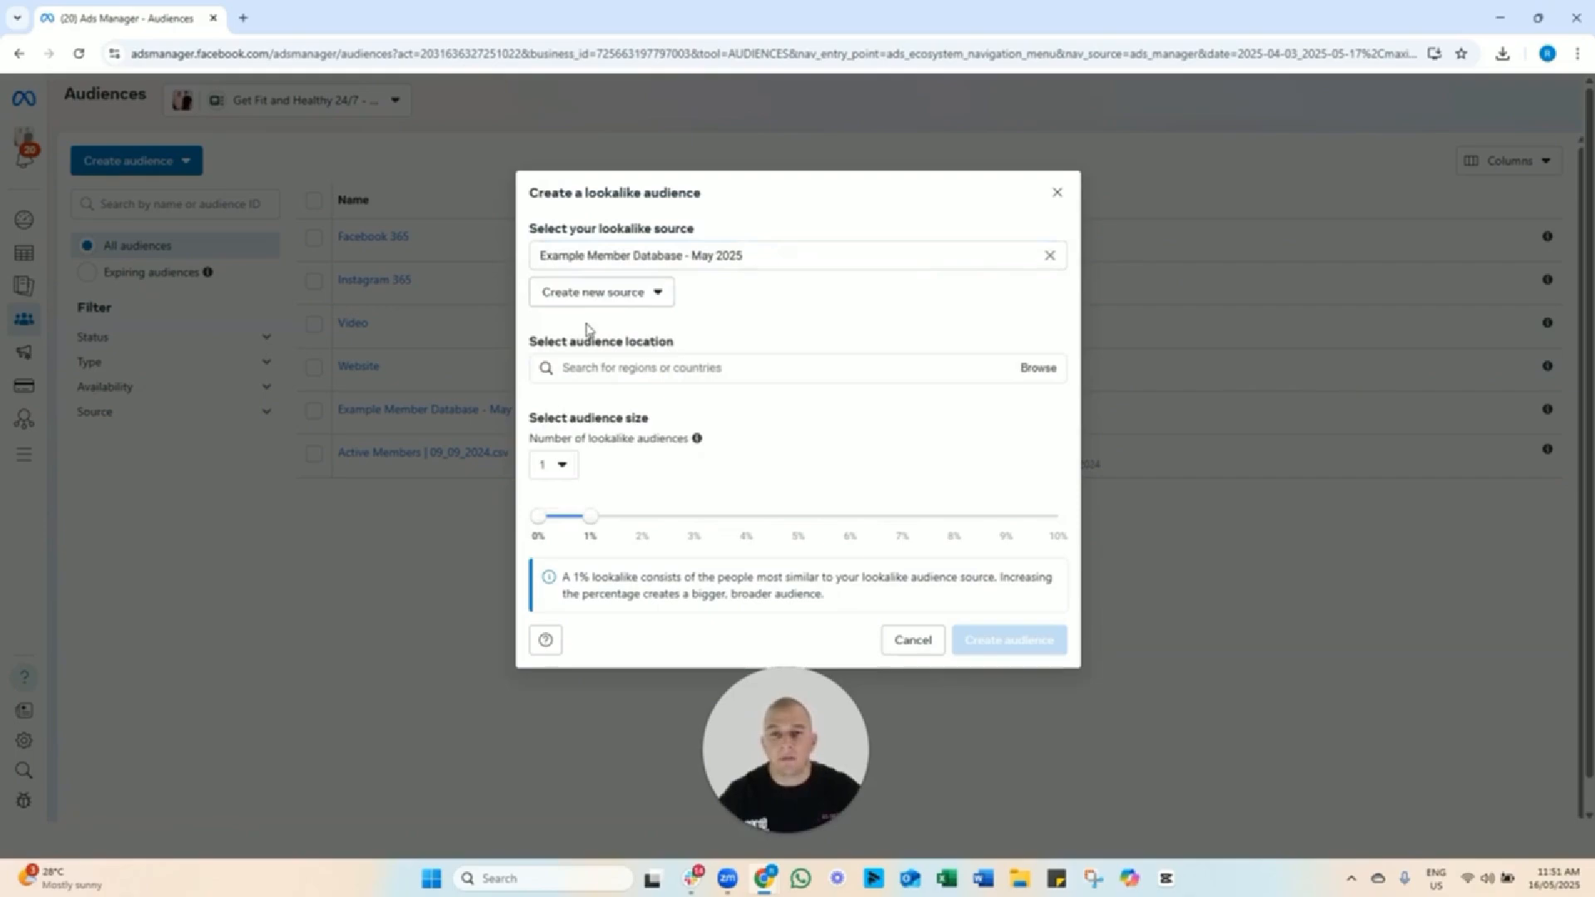
Set the lookalike audience's location to Australia and create the audience at 1% size.
click(588, 367)
text(aust)
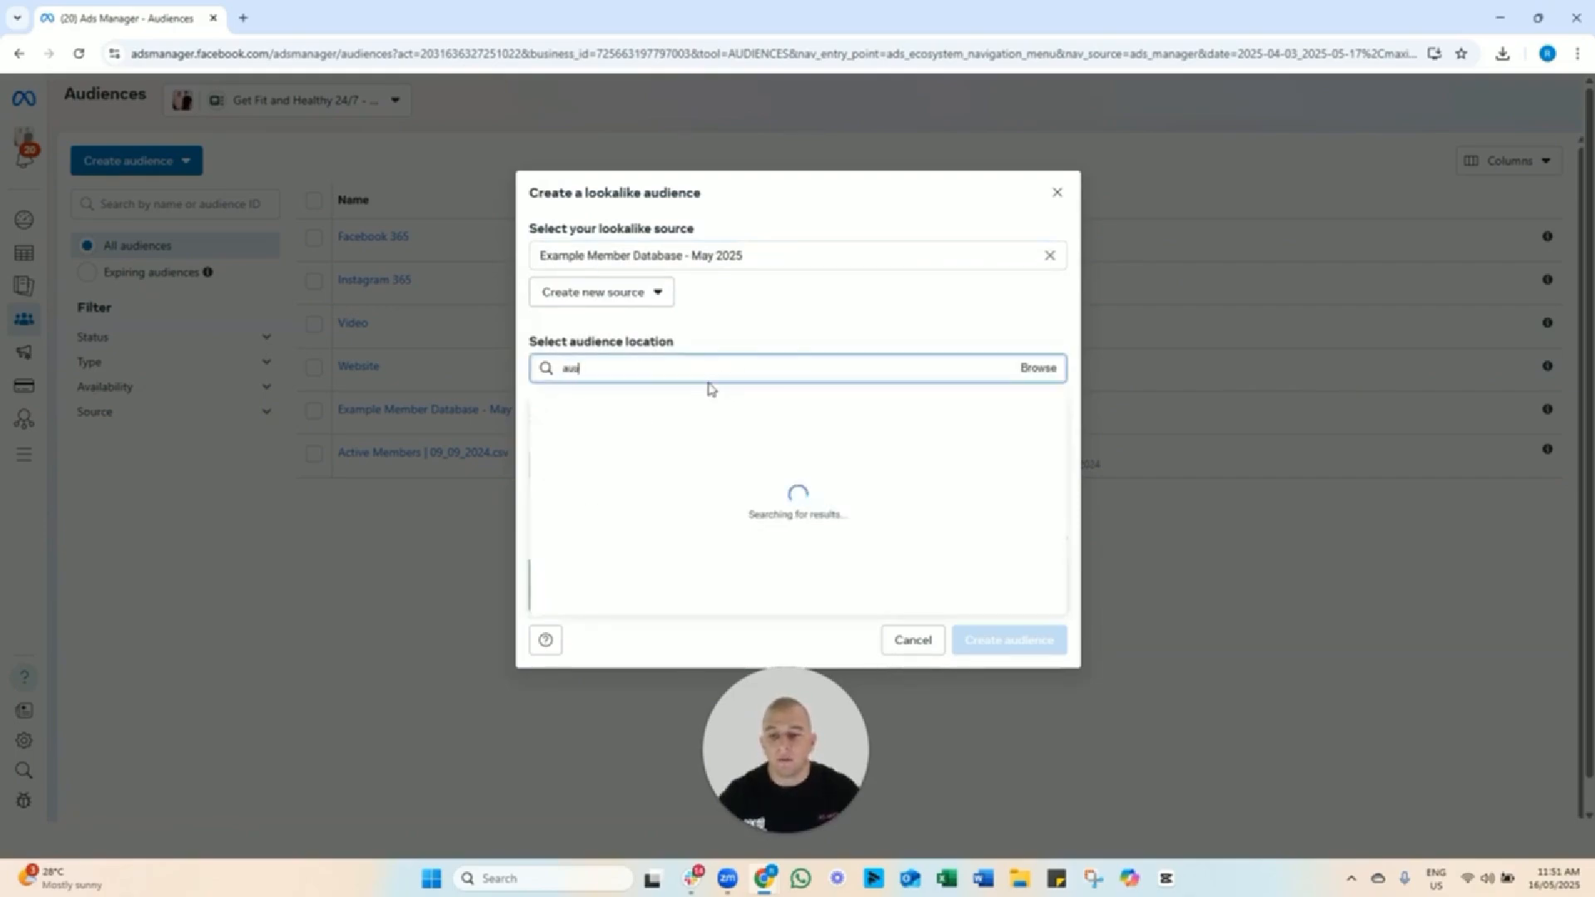
click(690, 409)
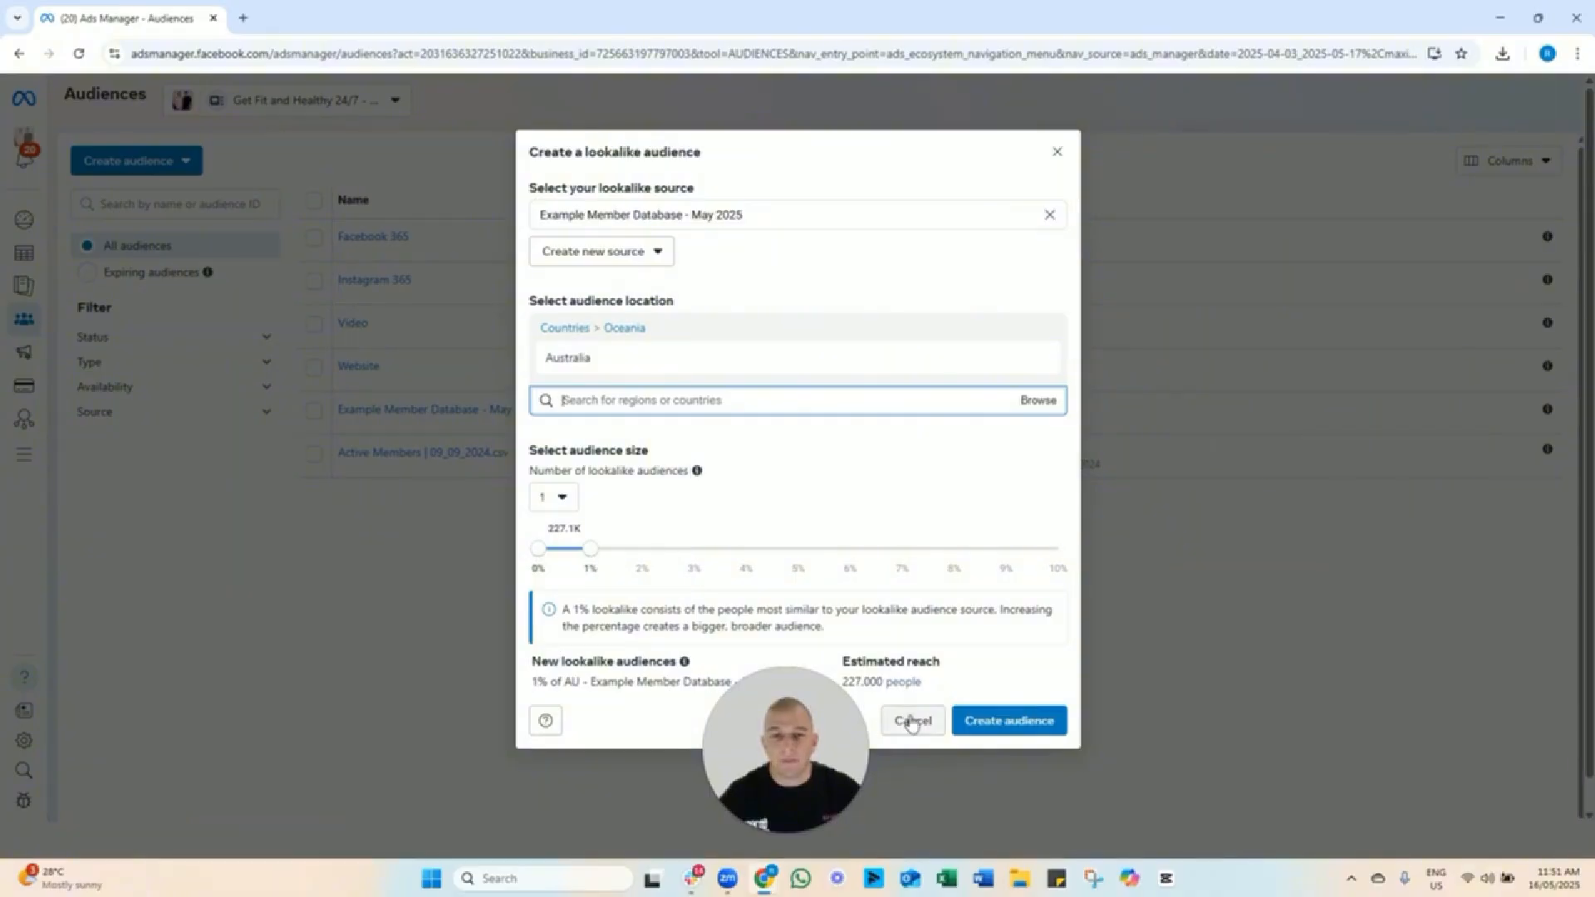
click(994, 722)
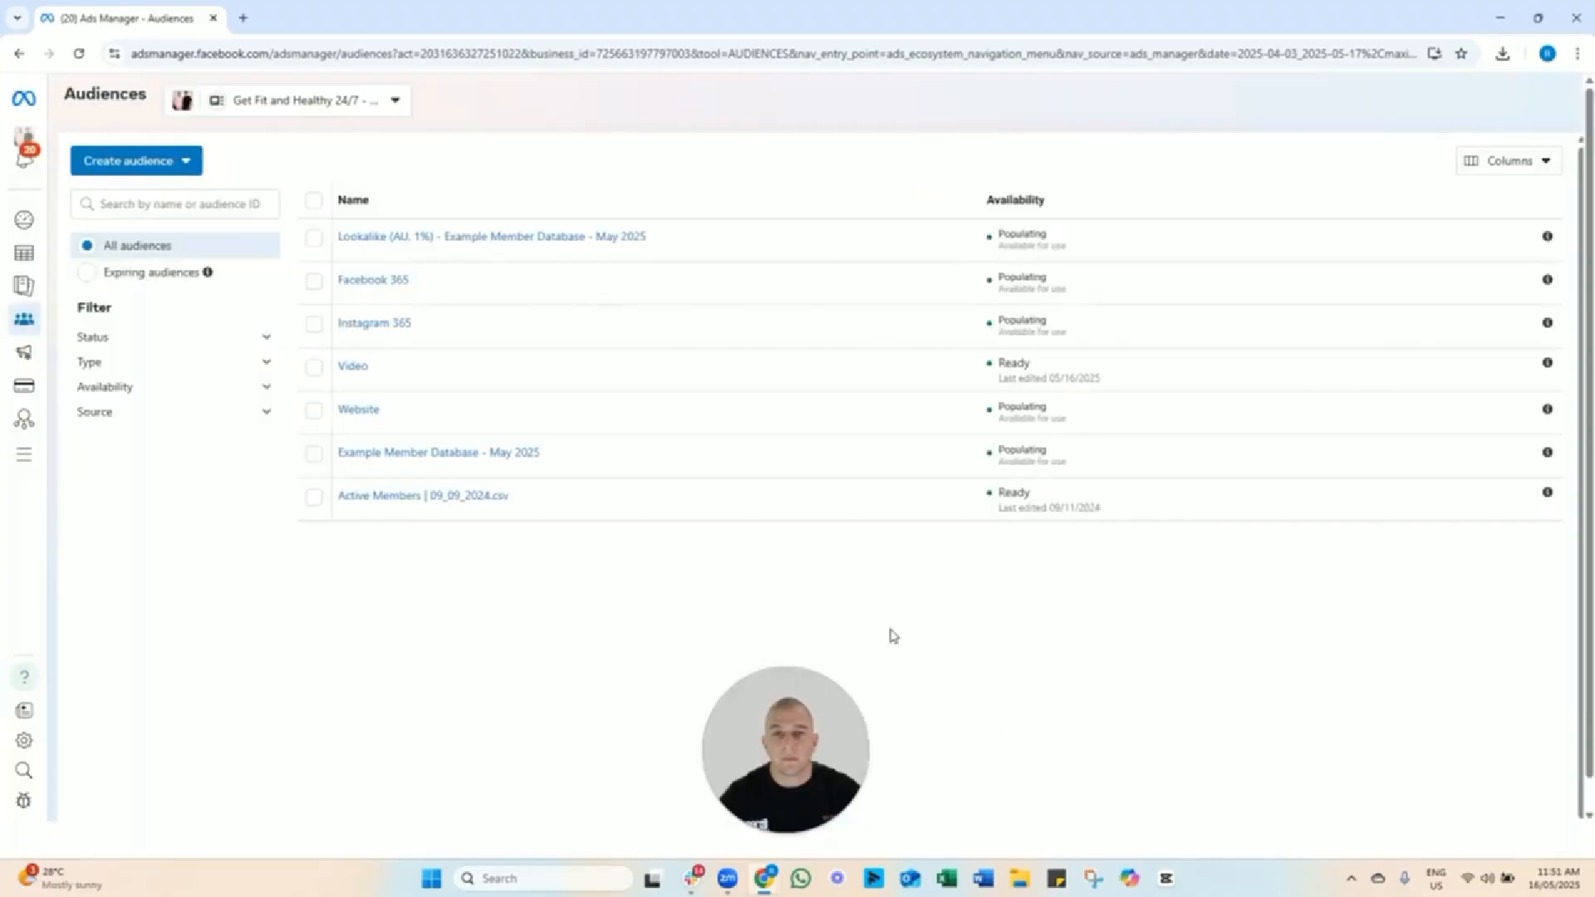
mouse_move(452, 246)
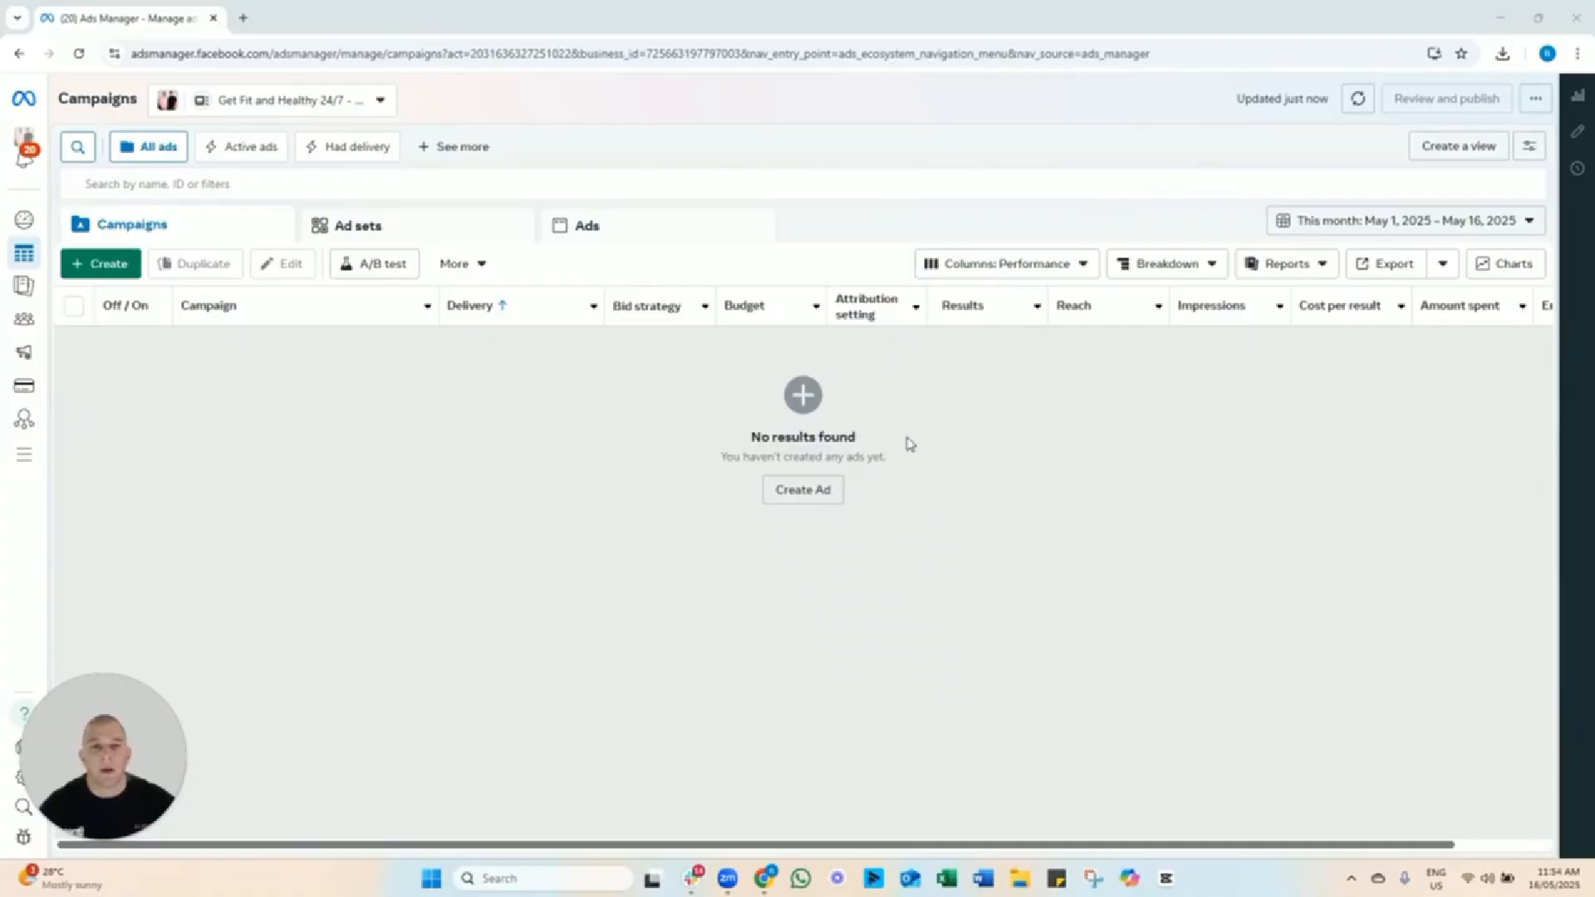
Open the column customization for the campaigns table, review the selected columns, and remove Attribution setting.
click(1004, 270)
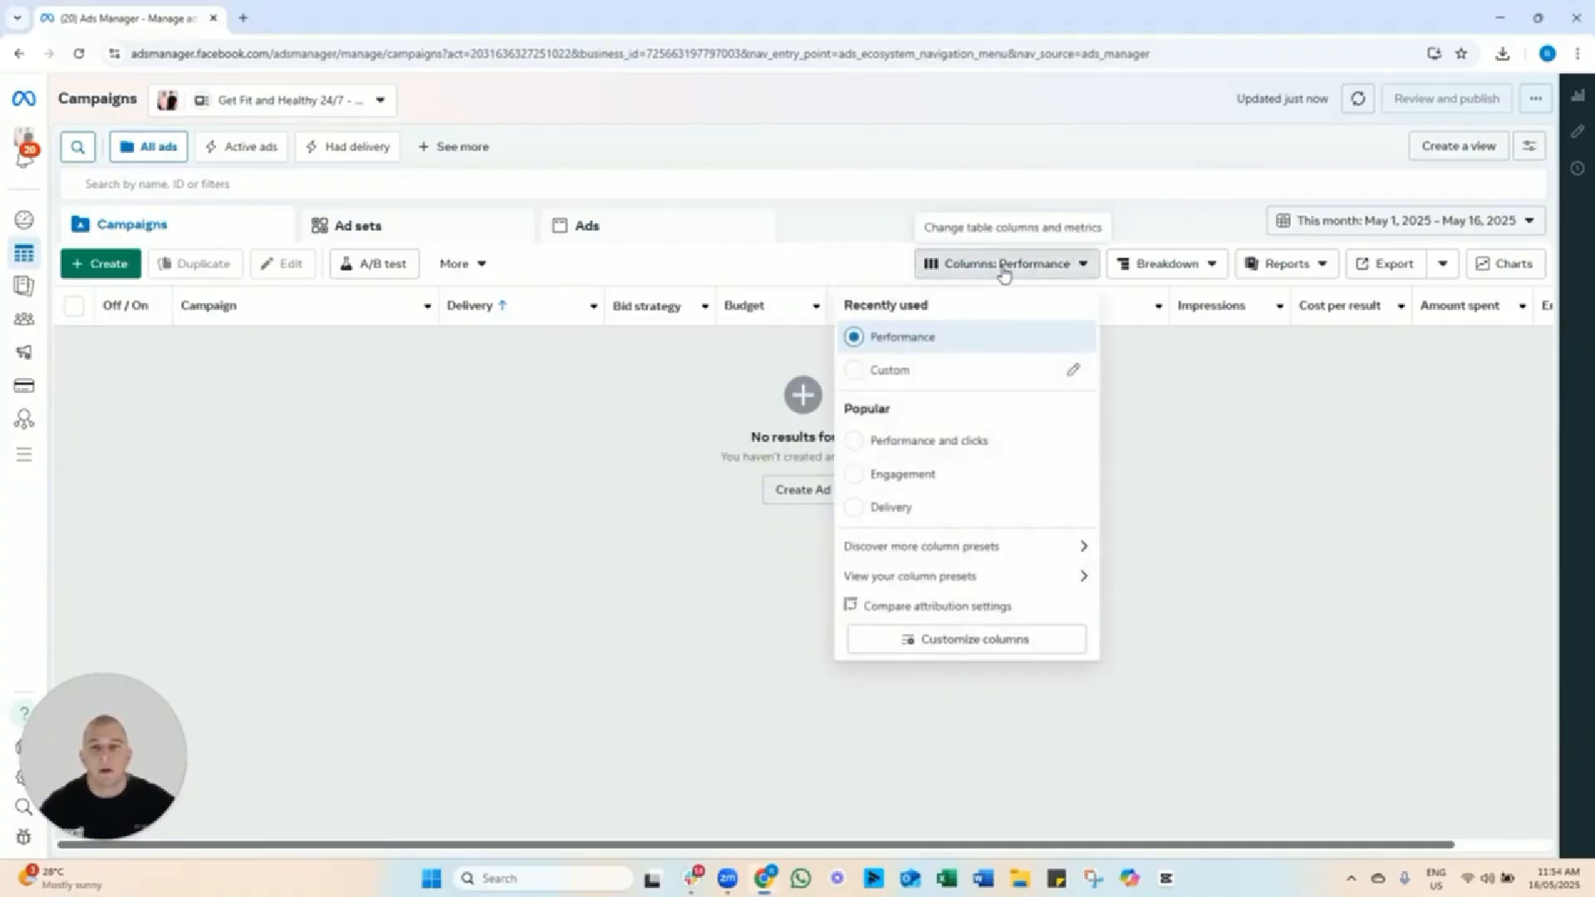
click(356, 385)
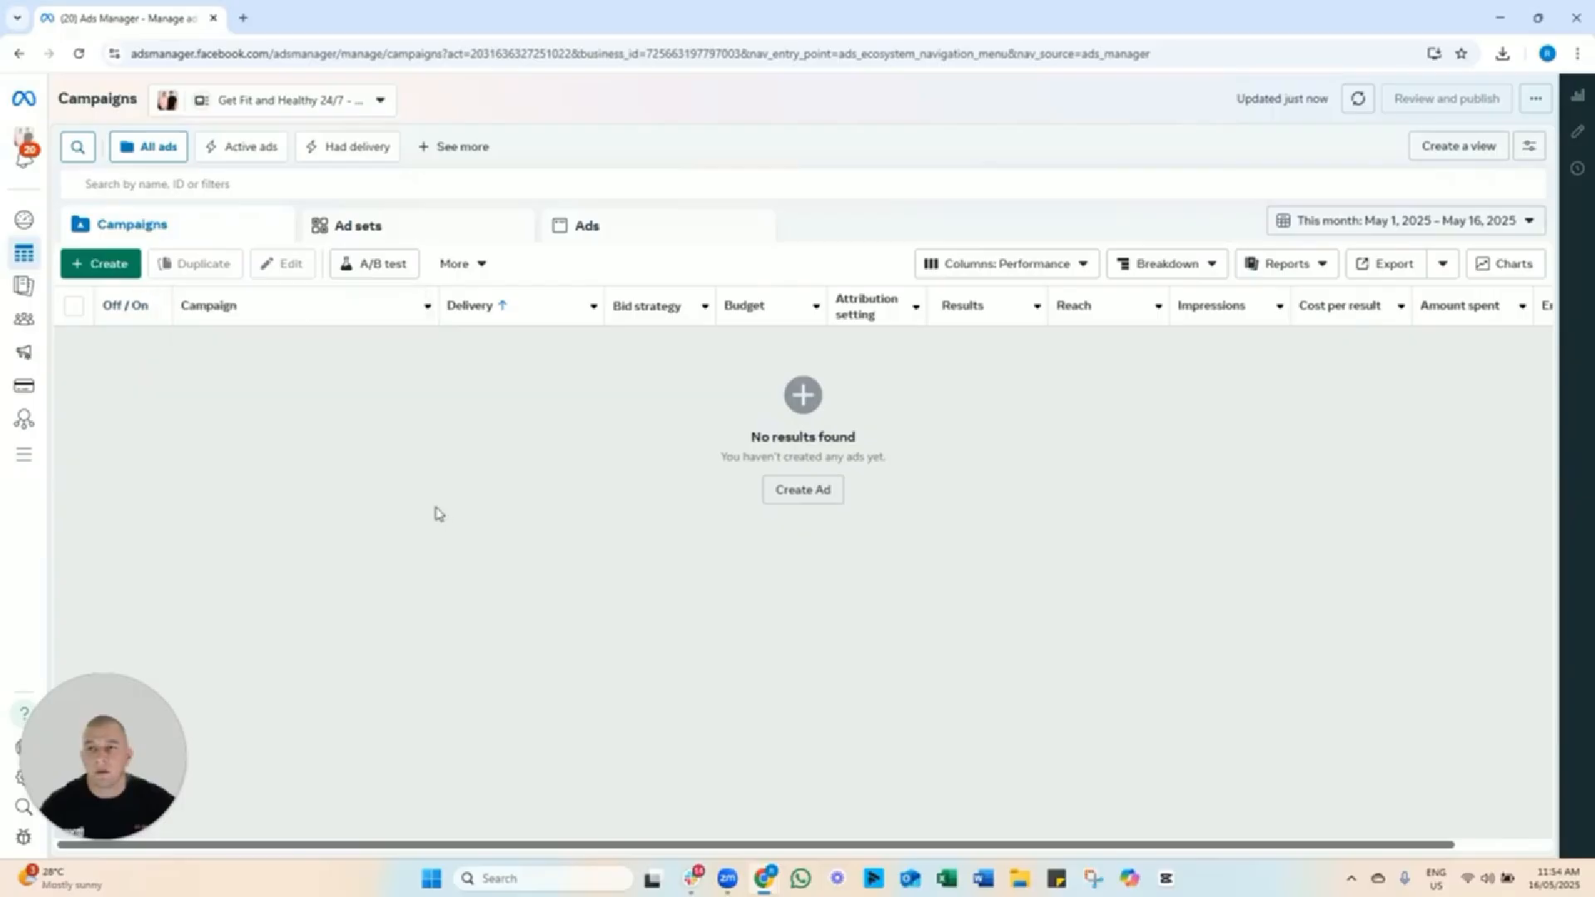
click(1005, 267)
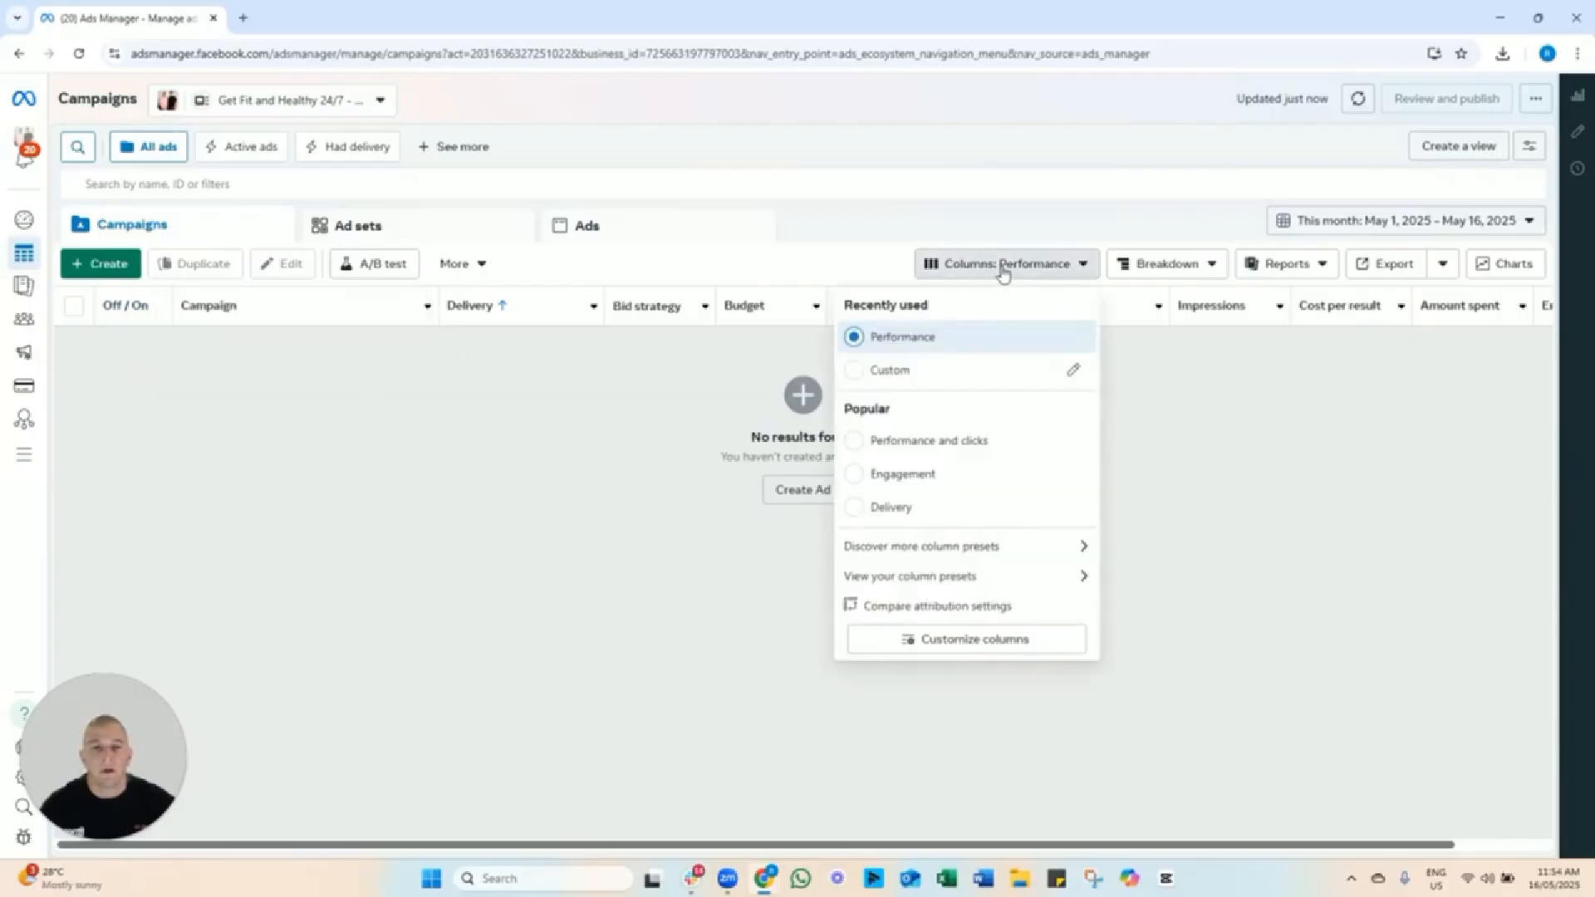
click(957, 642)
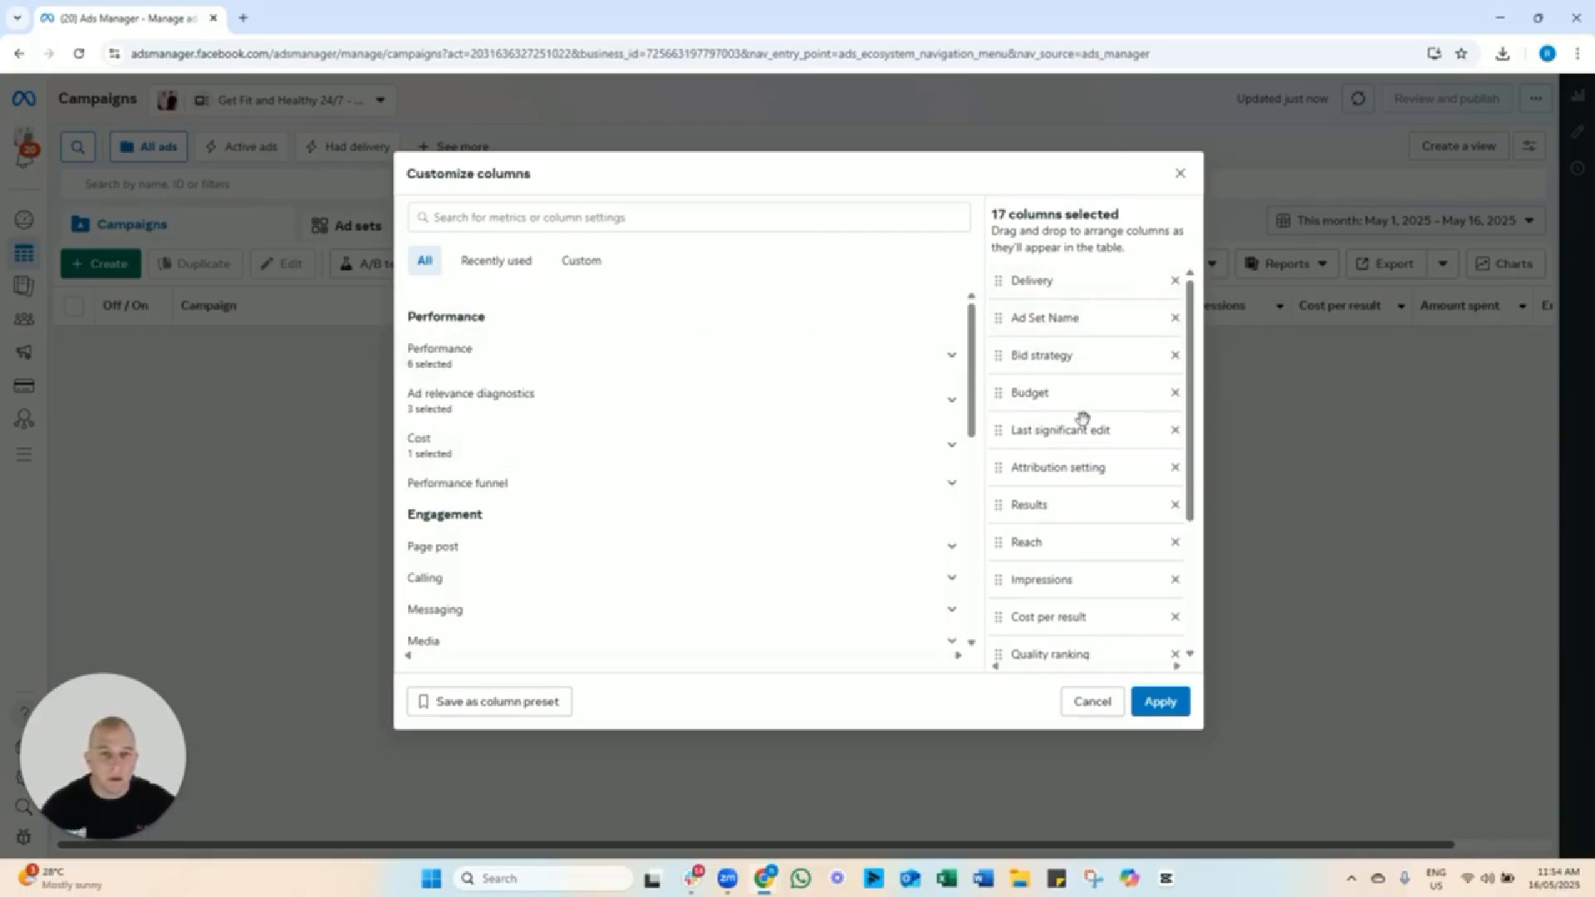
scroll(1084, 424, down, 3)
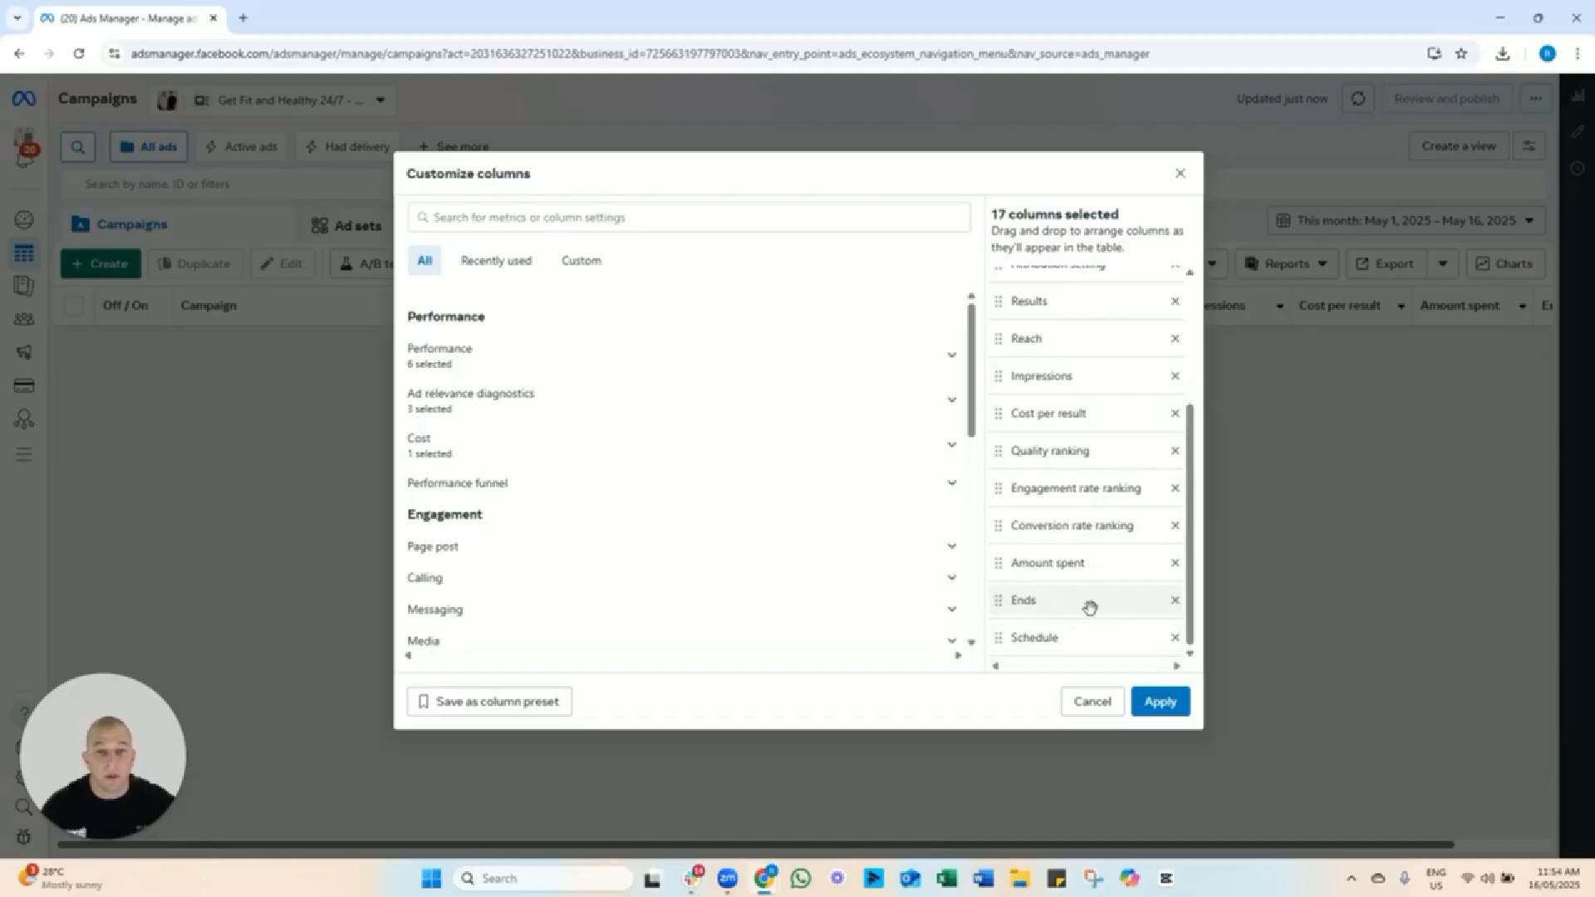
scroll(1062, 526, up, 3)
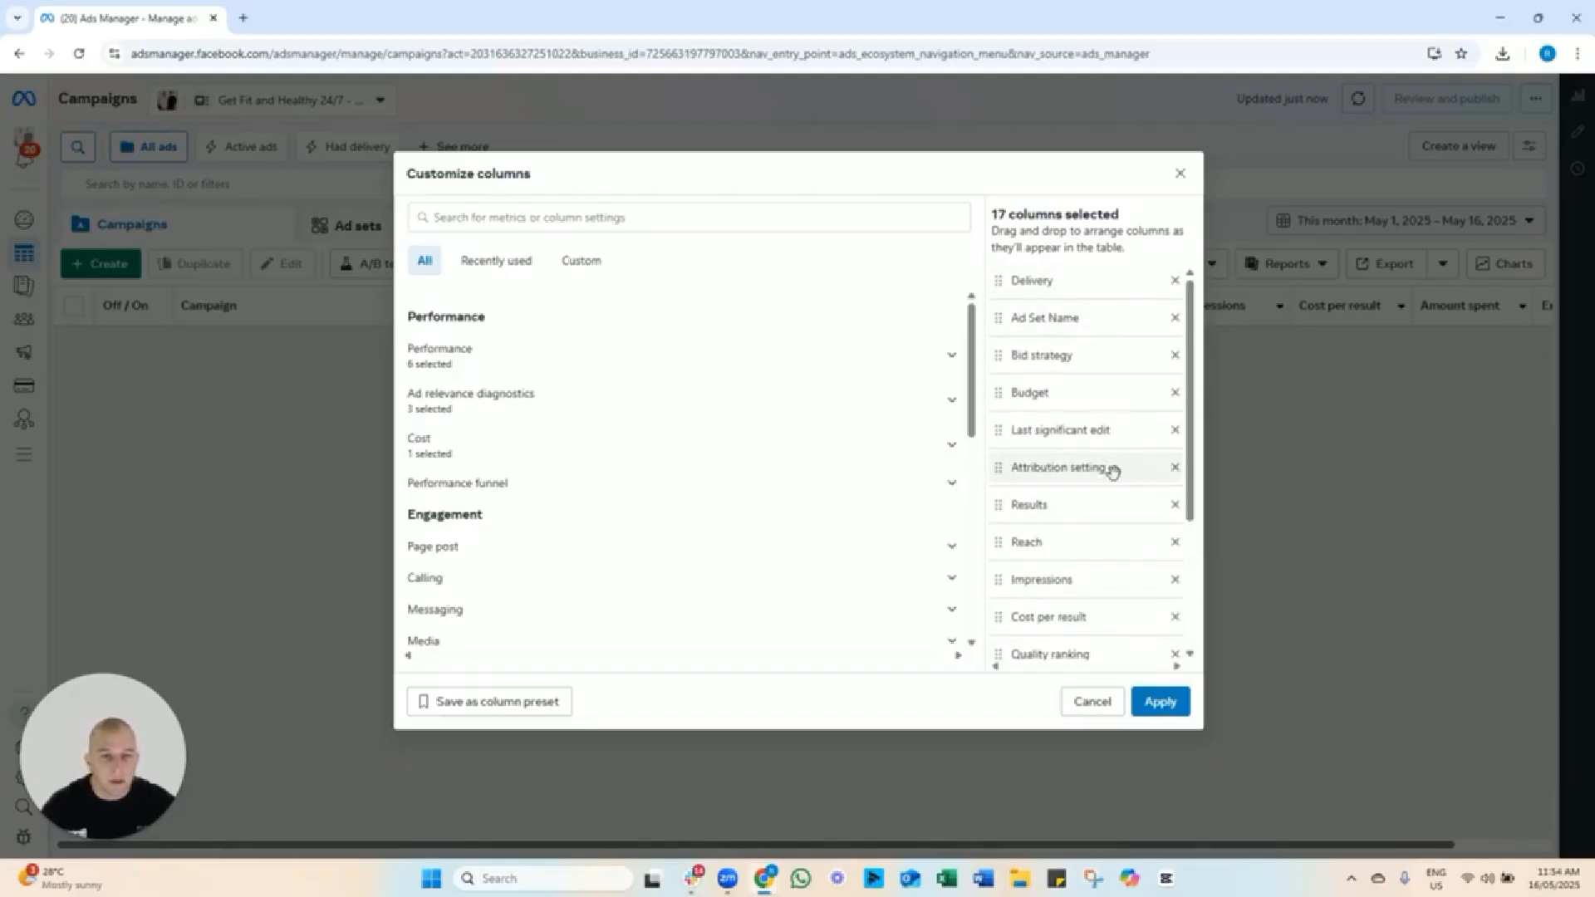
click(1175, 468)
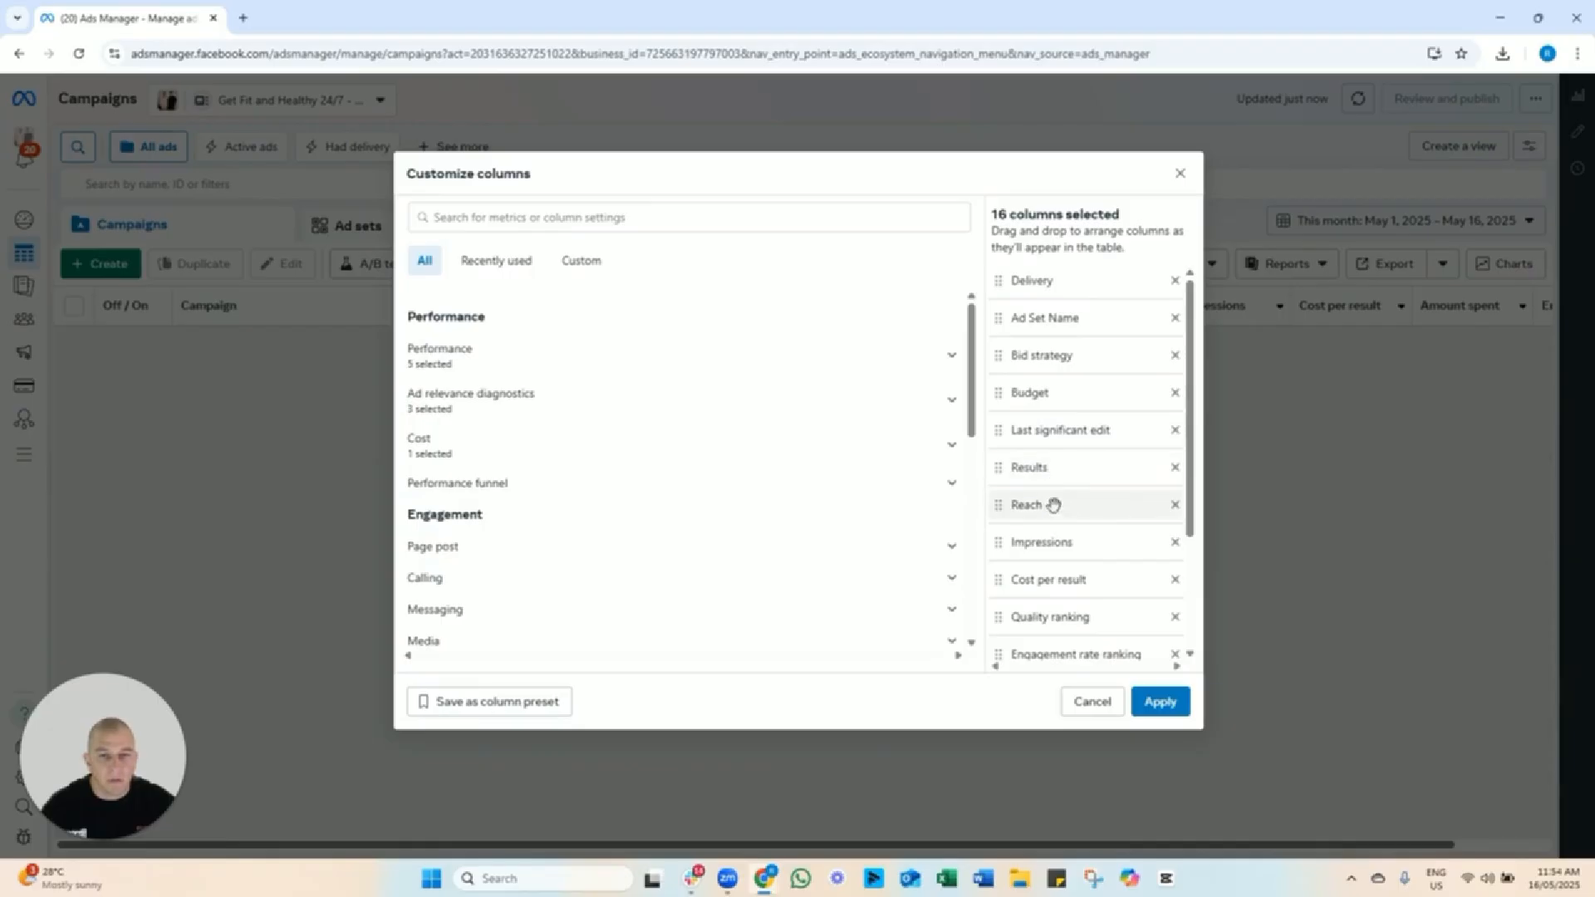
Remove the Quality ranking, Engagement rate ranking and Conversion rate ranking columns from the selected columns.
scroll(1068, 532, down, 2)
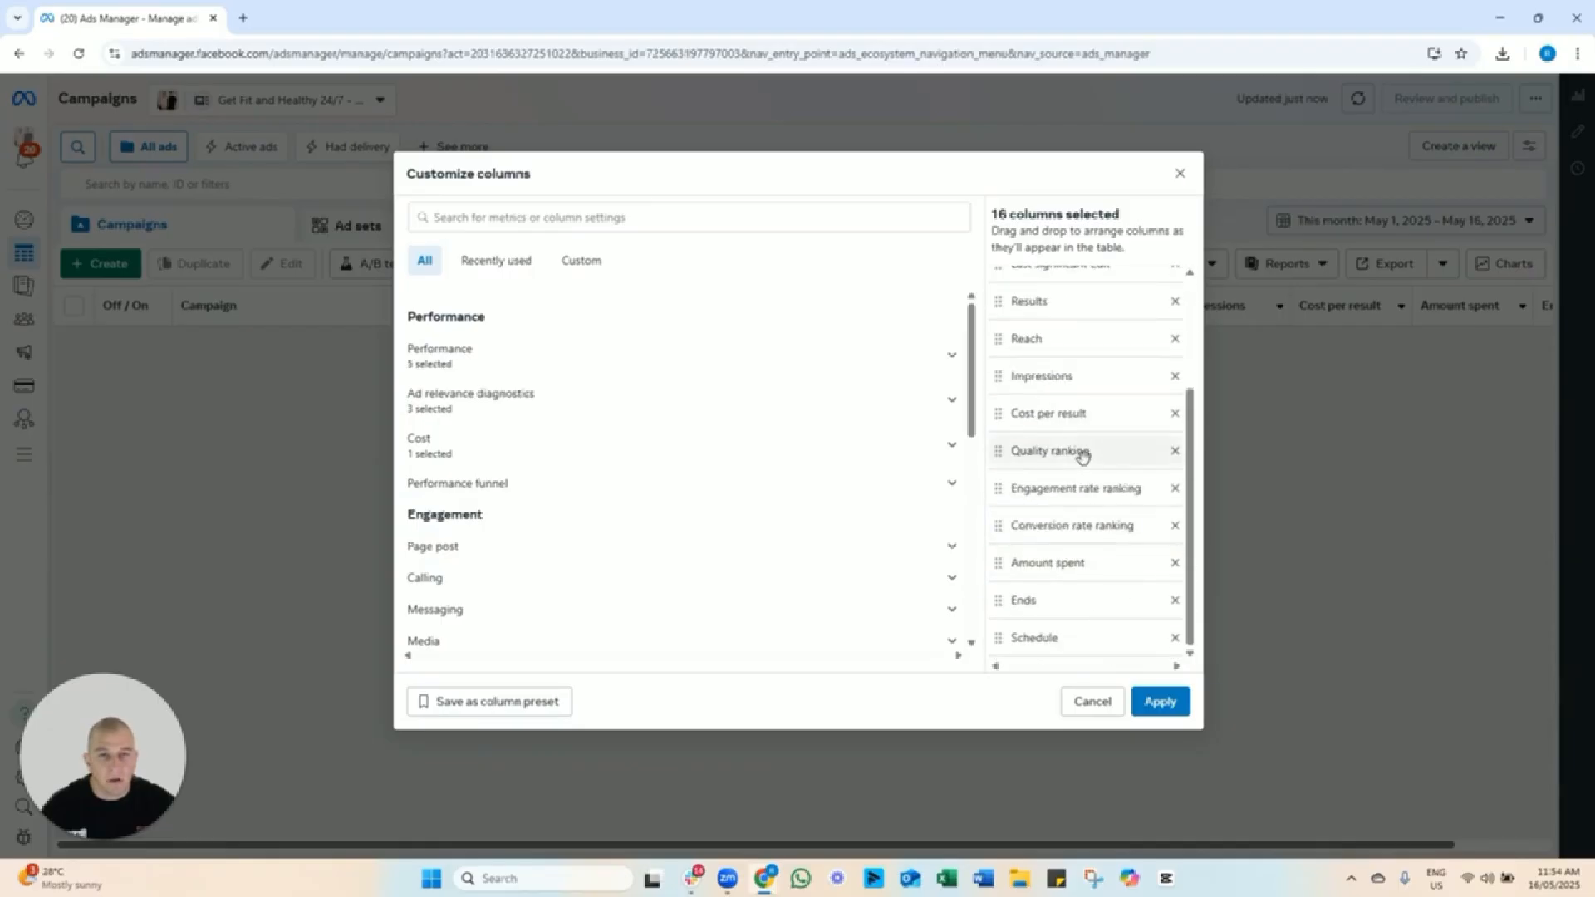
click(1175, 451)
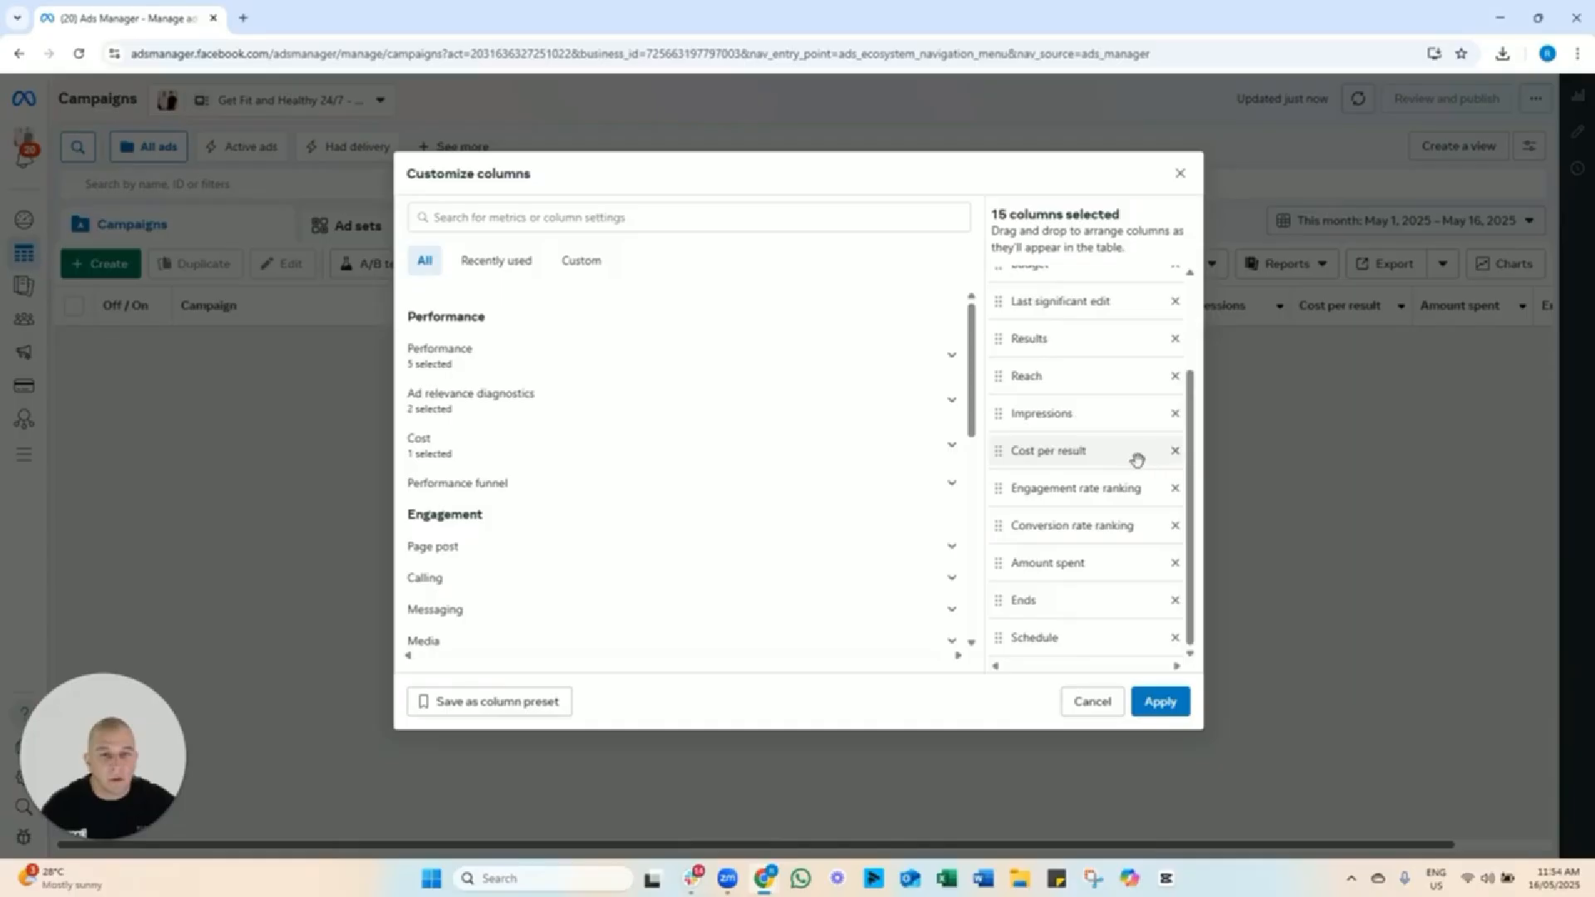
click(1174, 492)
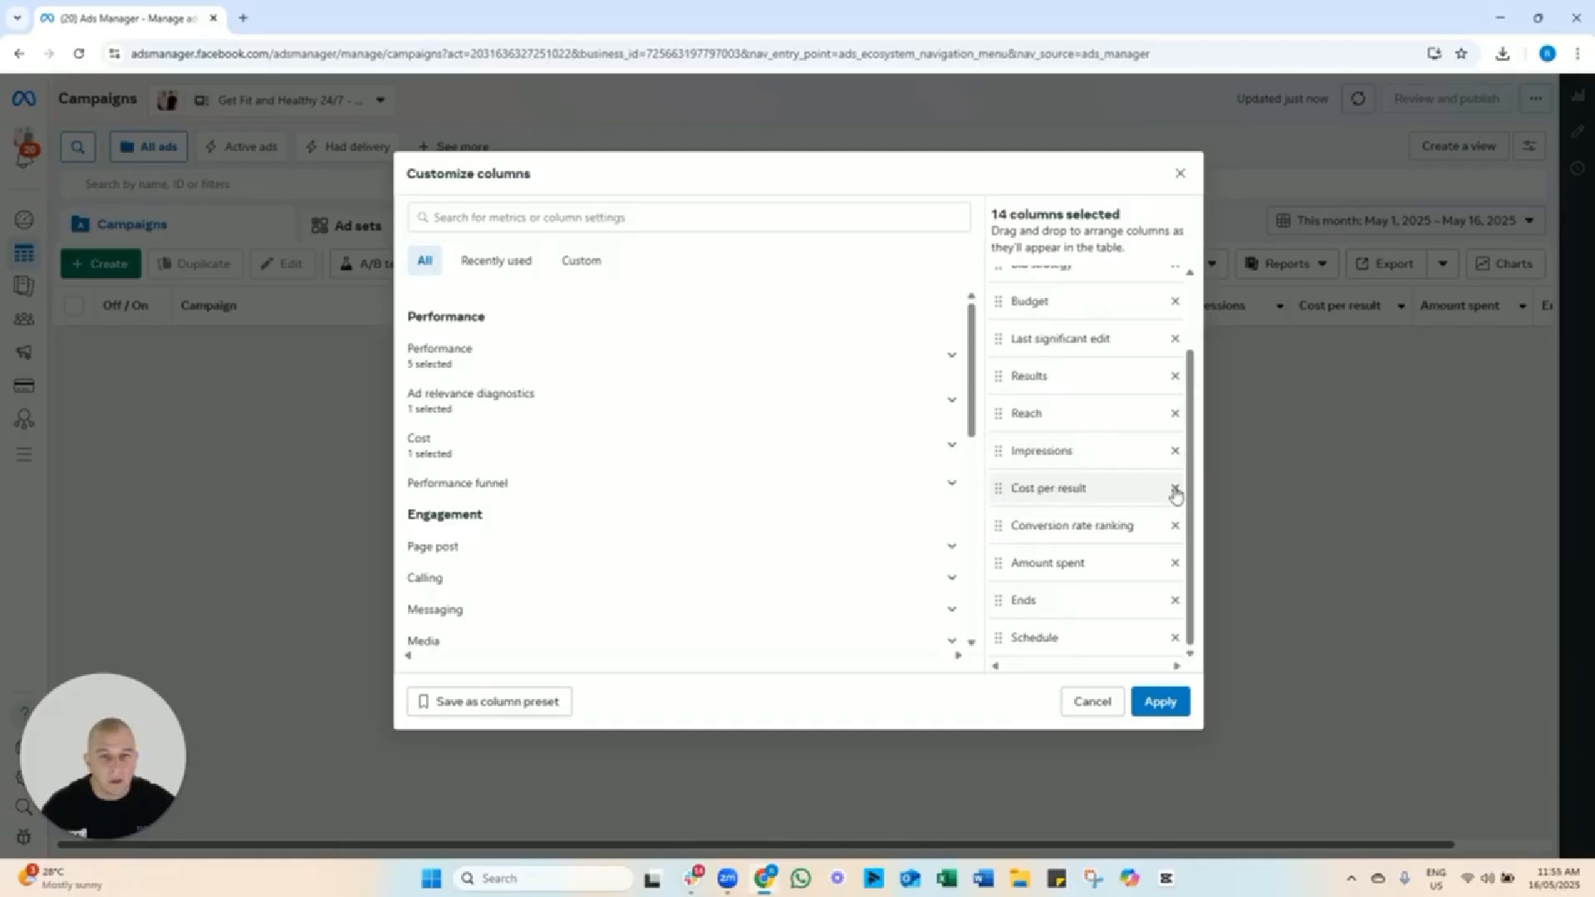
click(1175, 526)
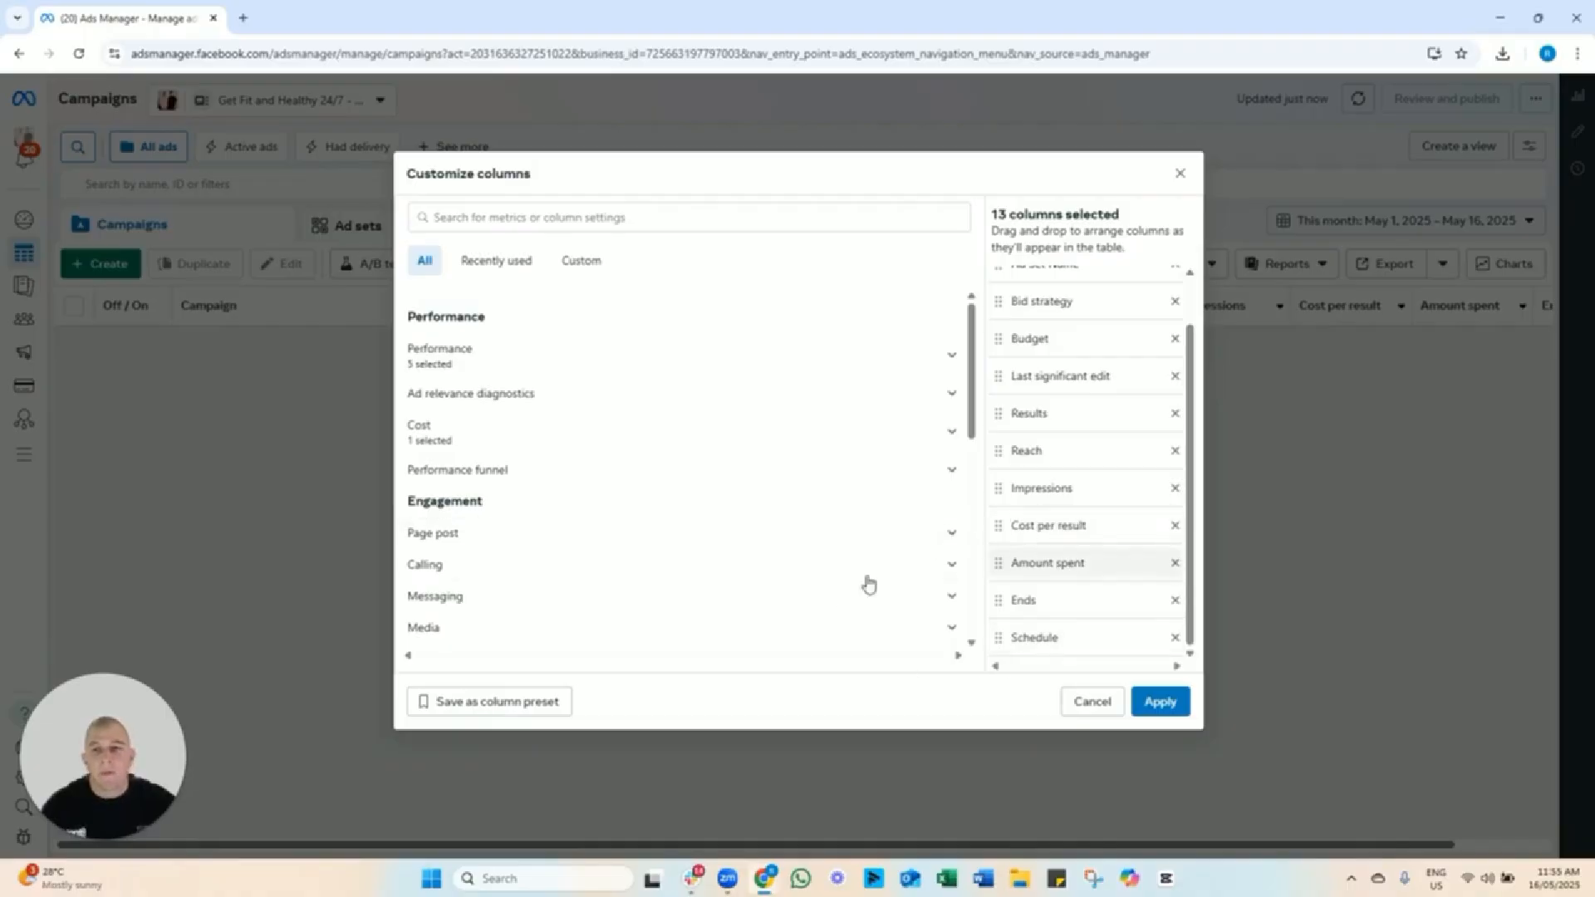
Search the column metrics for "ctr", add CTR (link click-through rate), and place it between Impressions and Cost per result.
click(516, 220)
text(ctr)
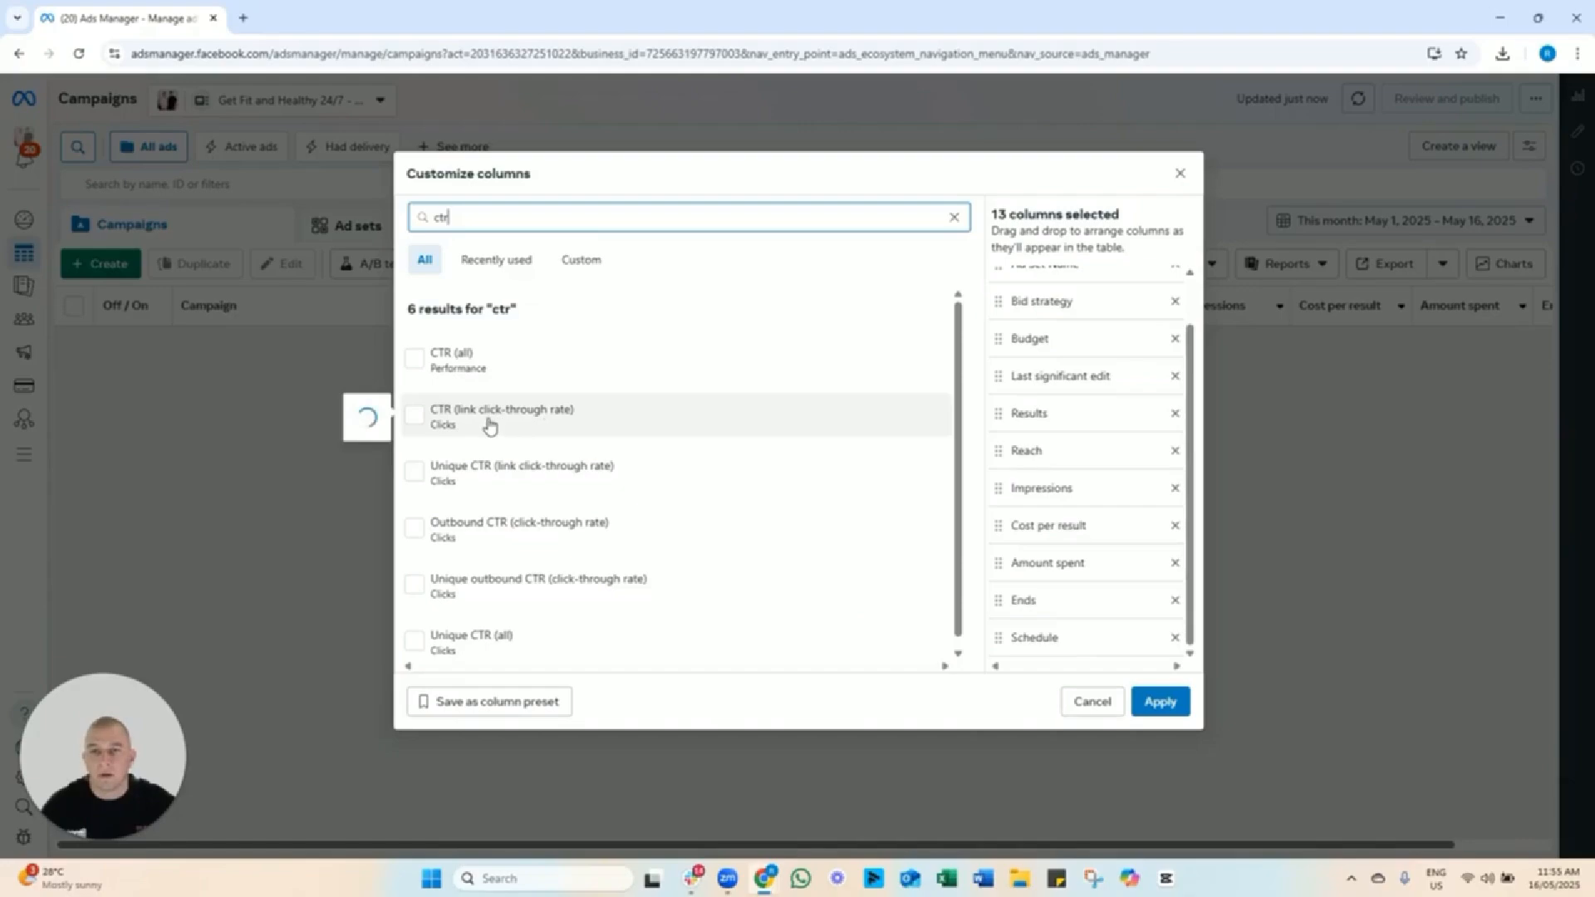
mouse_move(472, 426)
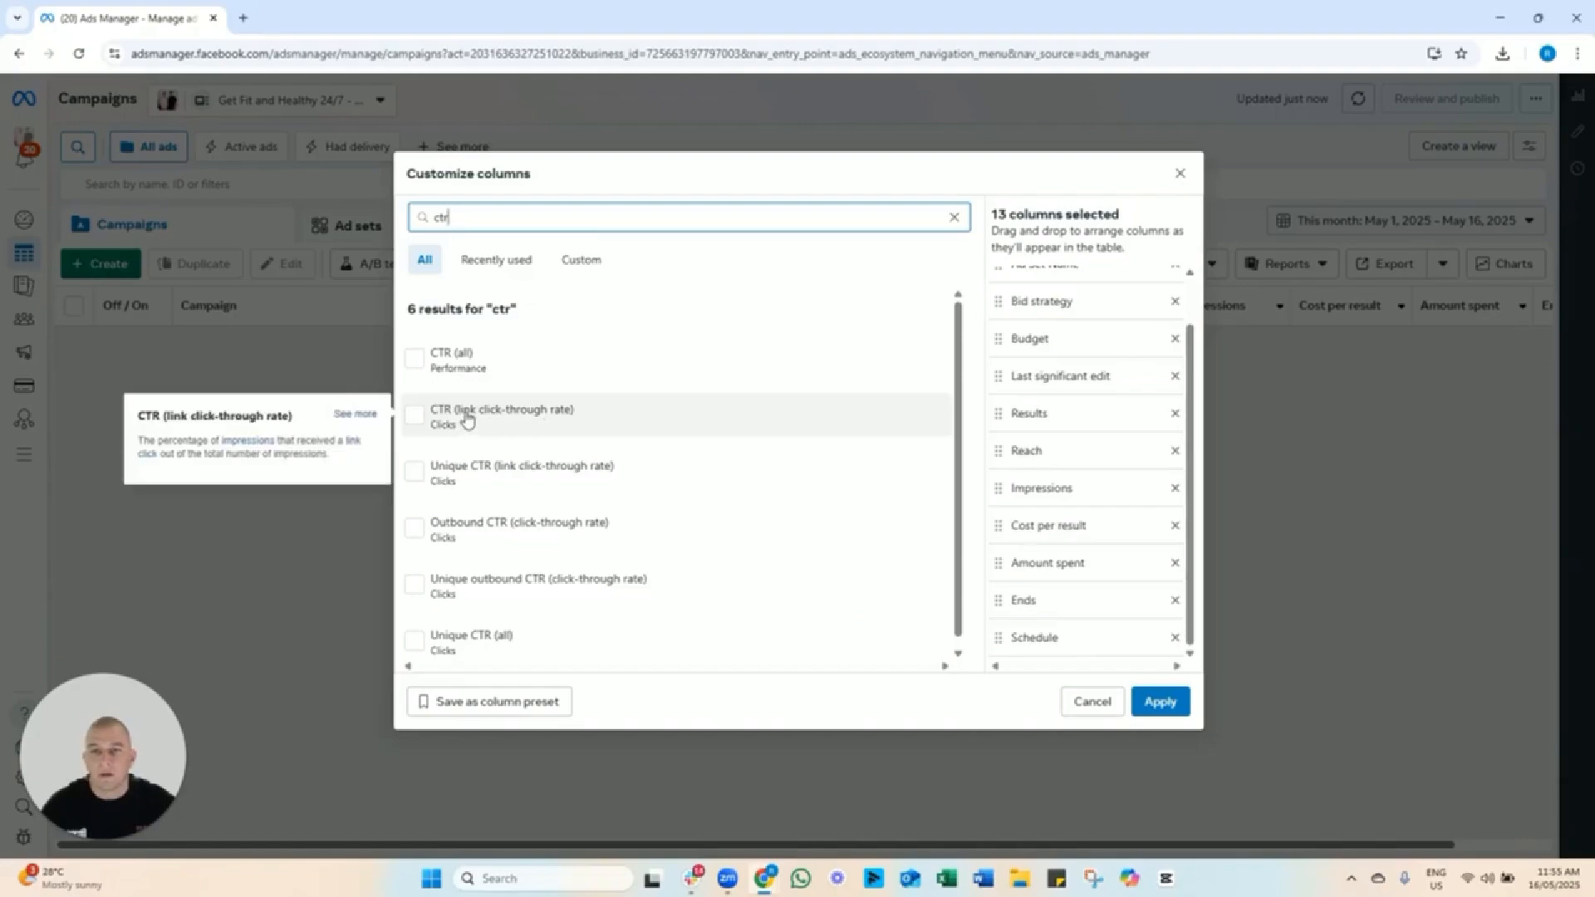
click(603, 424)
drag(1080, 637, 1085, 491)
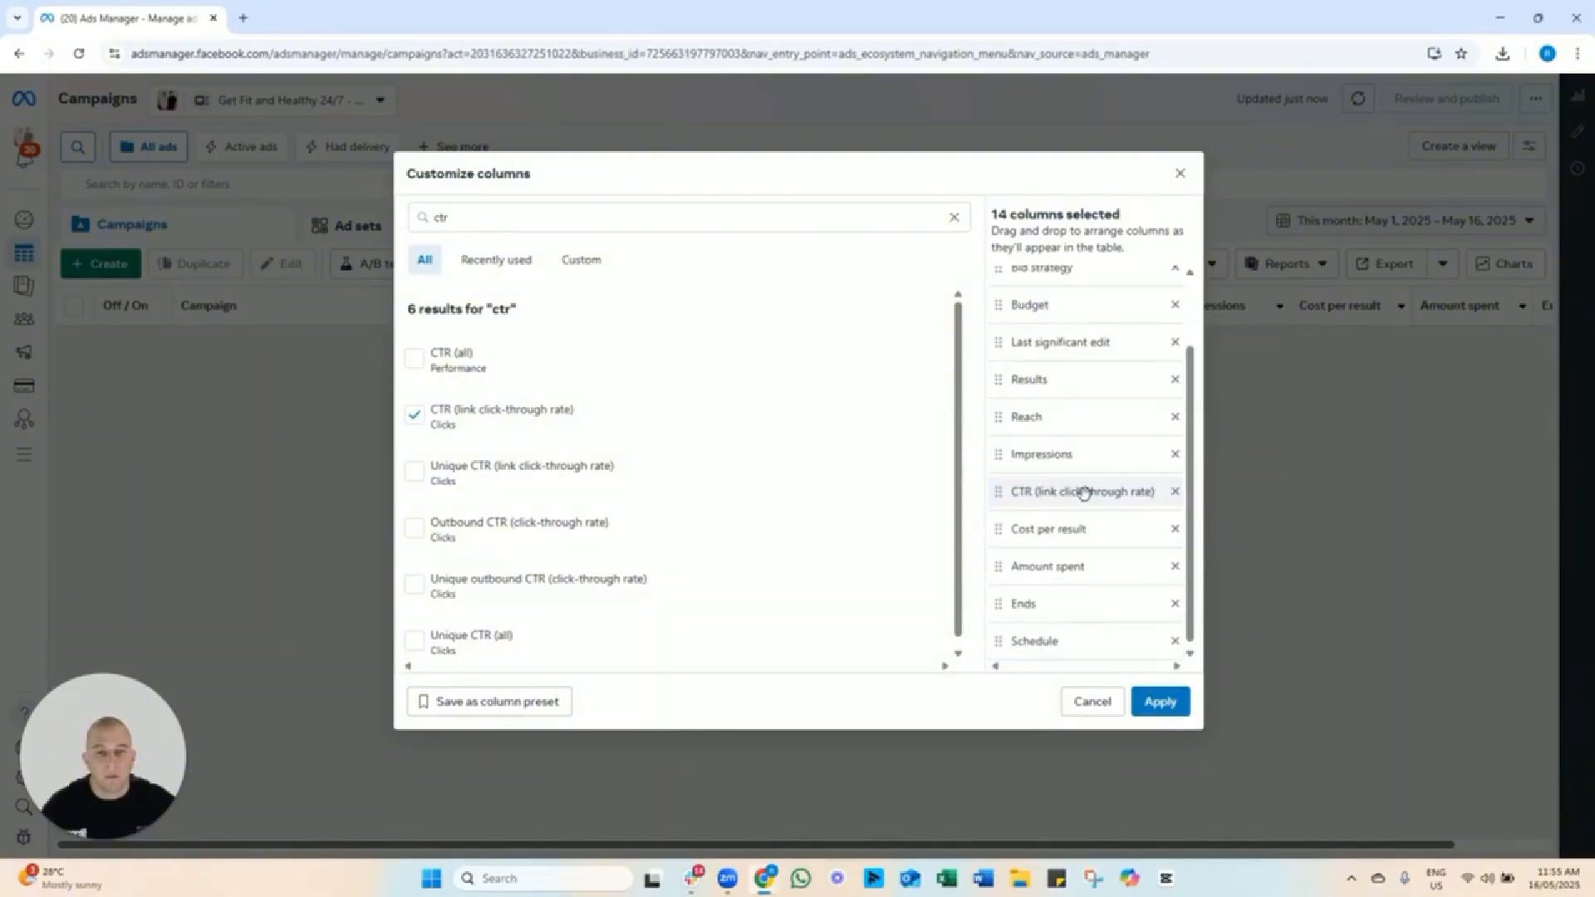
Add the CTR (all) column and place it directly after CTR (link click-through rate).
mouse_move(464, 371)
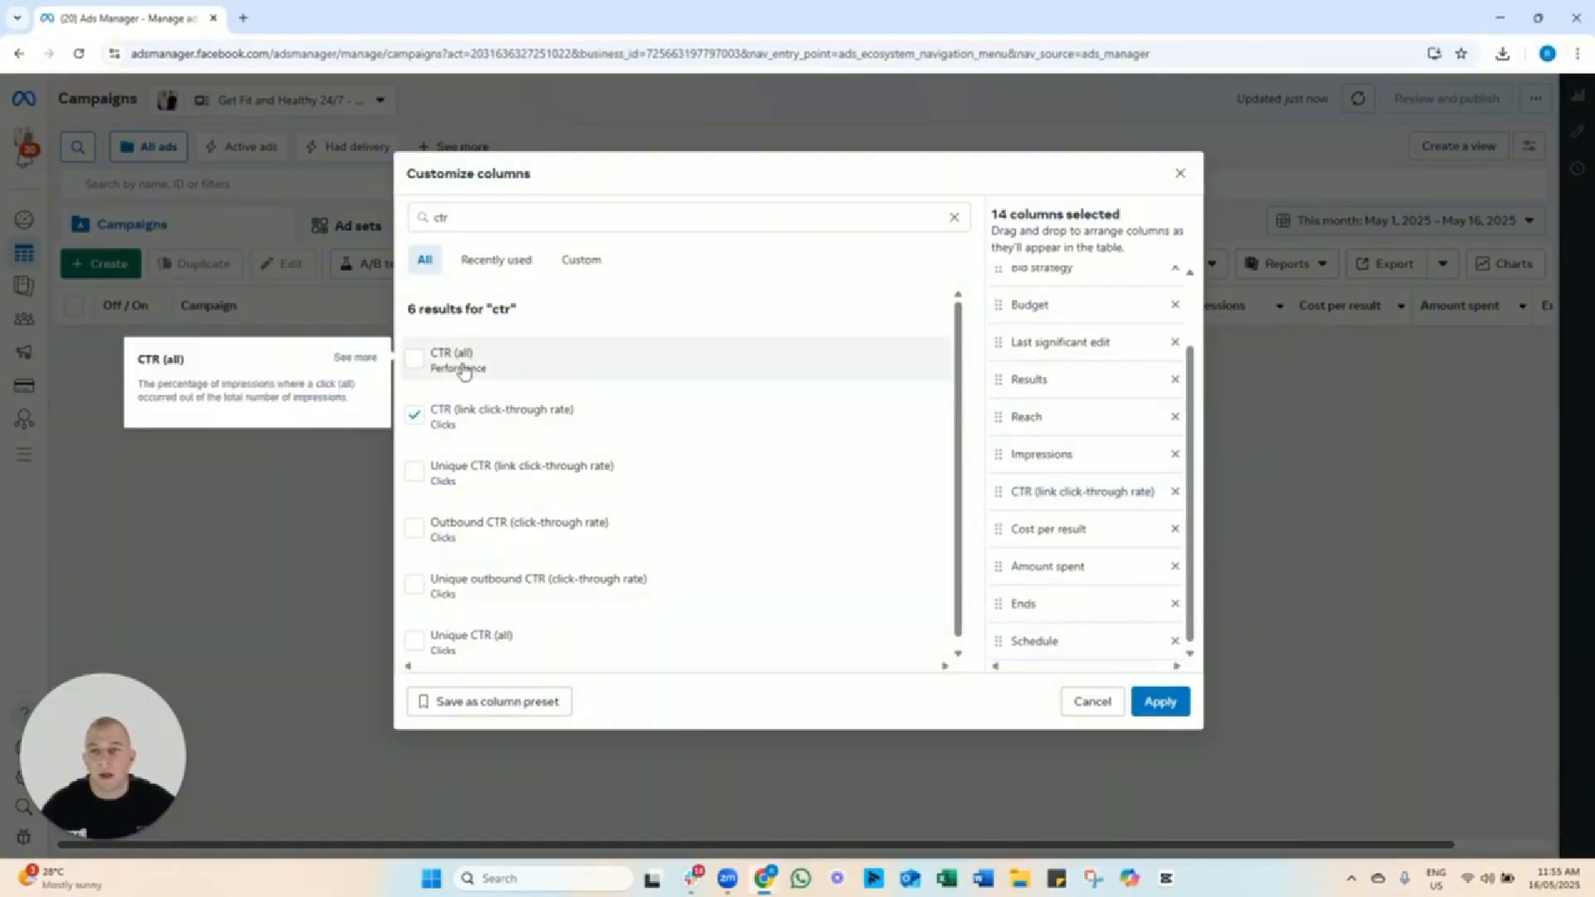
click(520, 363)
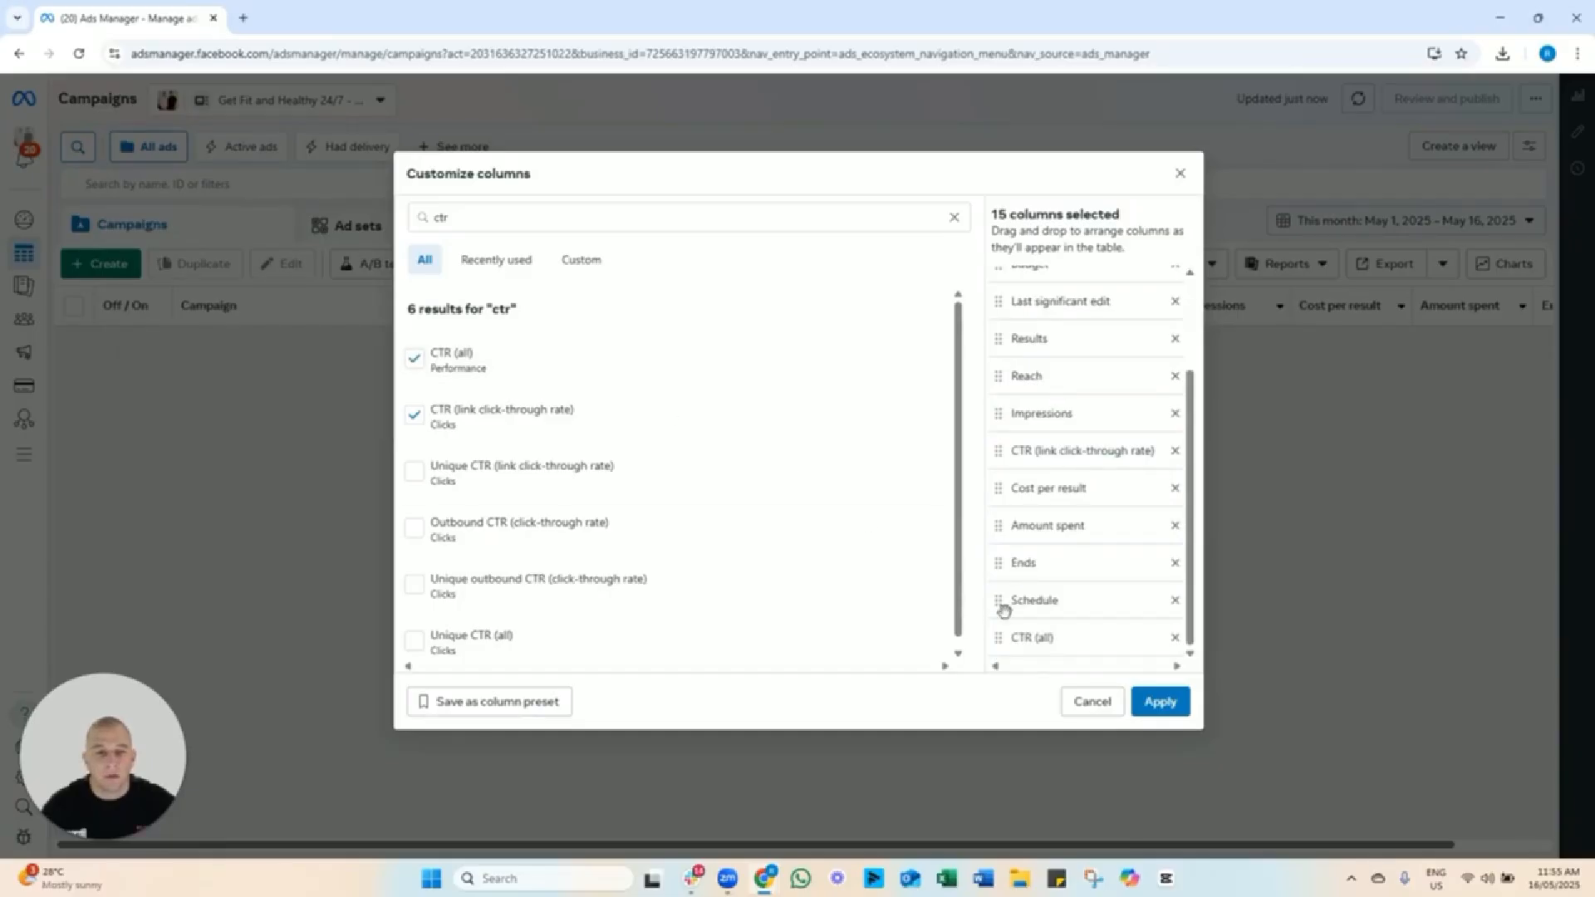
drag(1043, 646, 1037, 494)
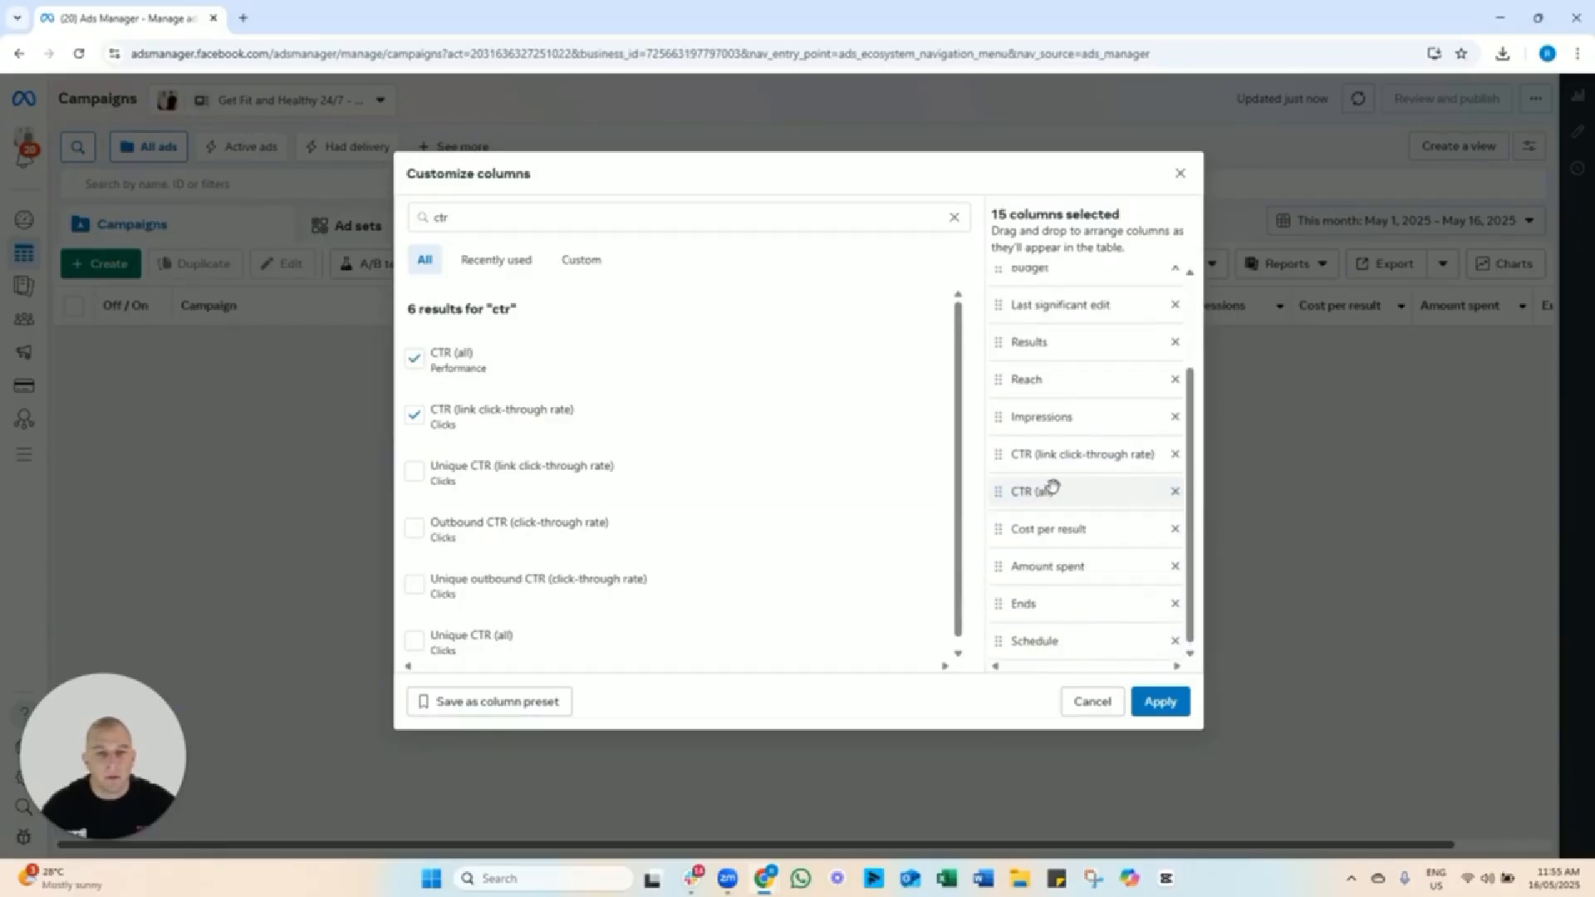
Save the selected columns as a column preset named with the account owner's first name.
click(495, 702)
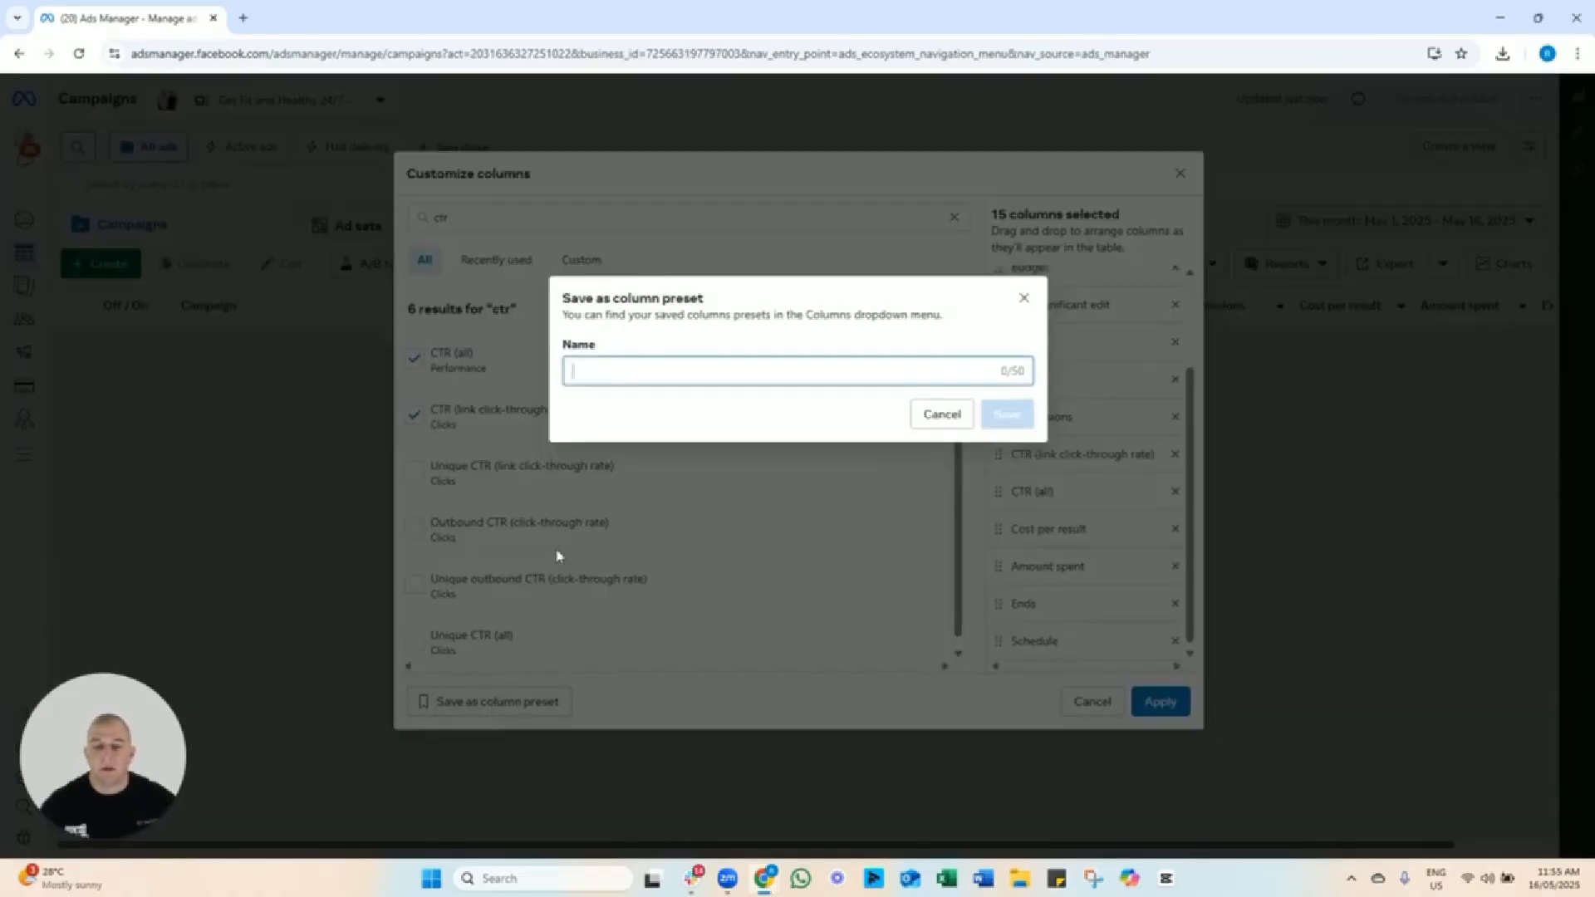
text(Rob)
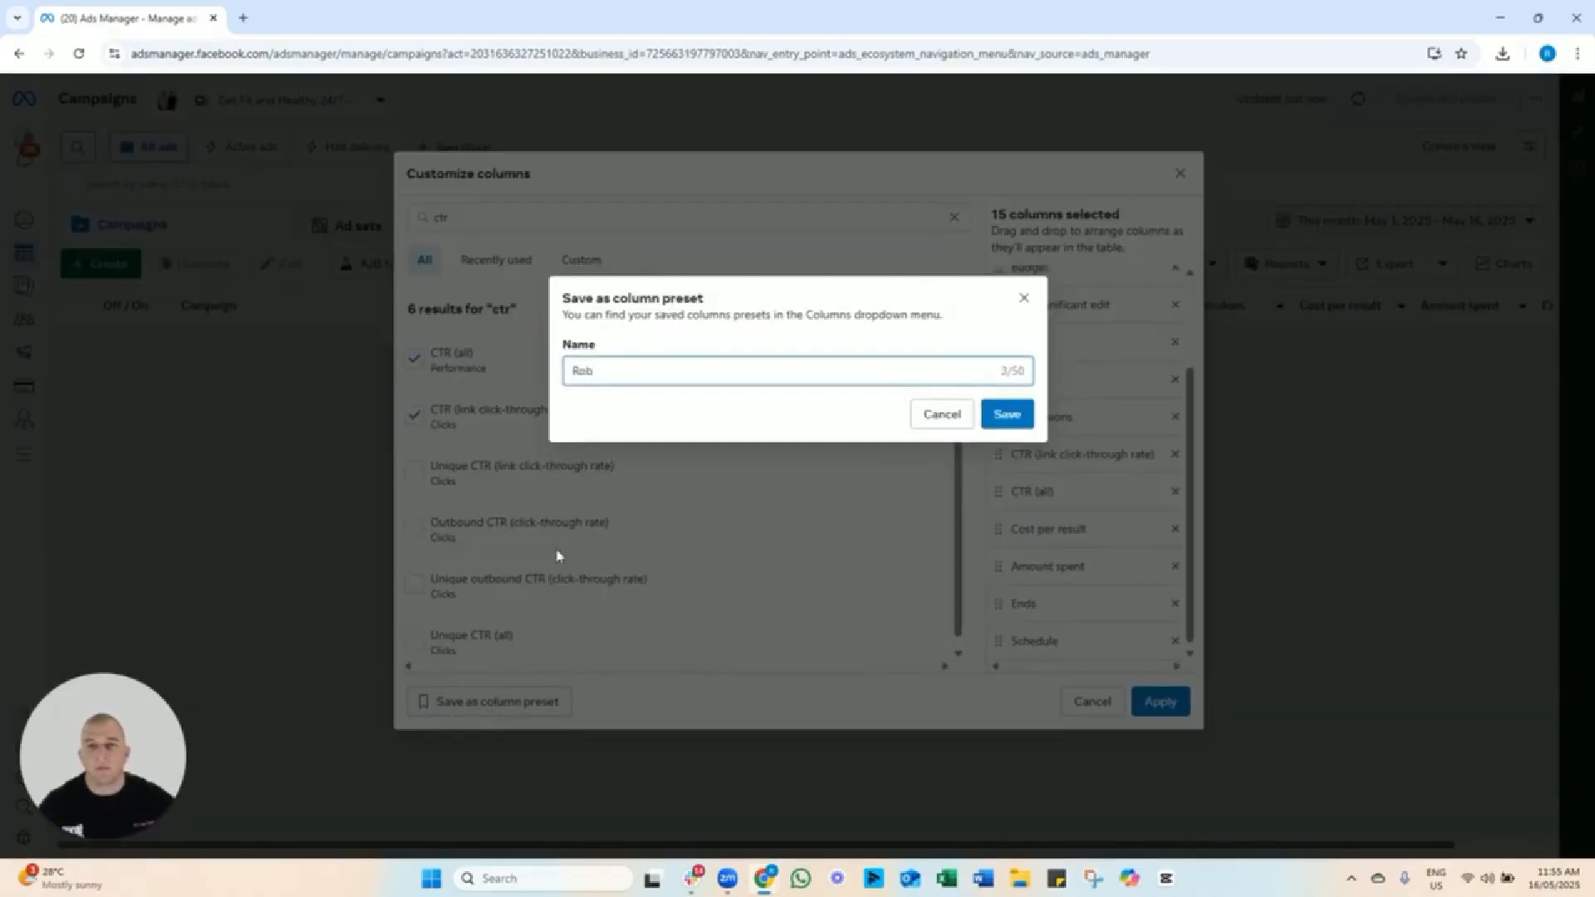
click(1007, 414)
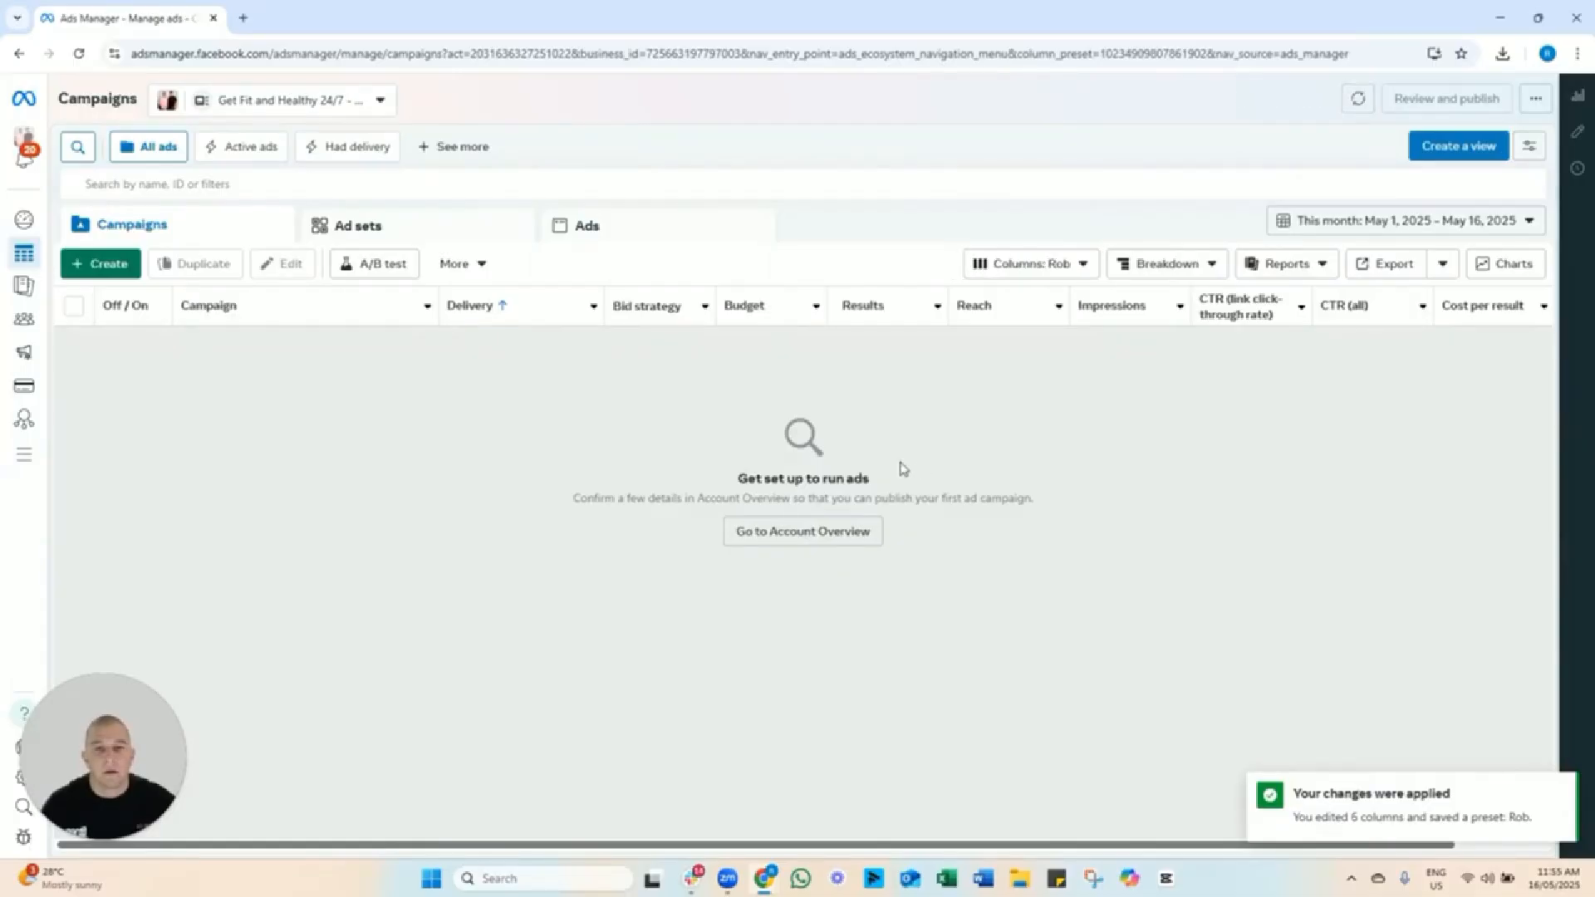
Switch the campaigns table to the Performance column preset and back to the newly saved custom preset.
click(1058, 272)
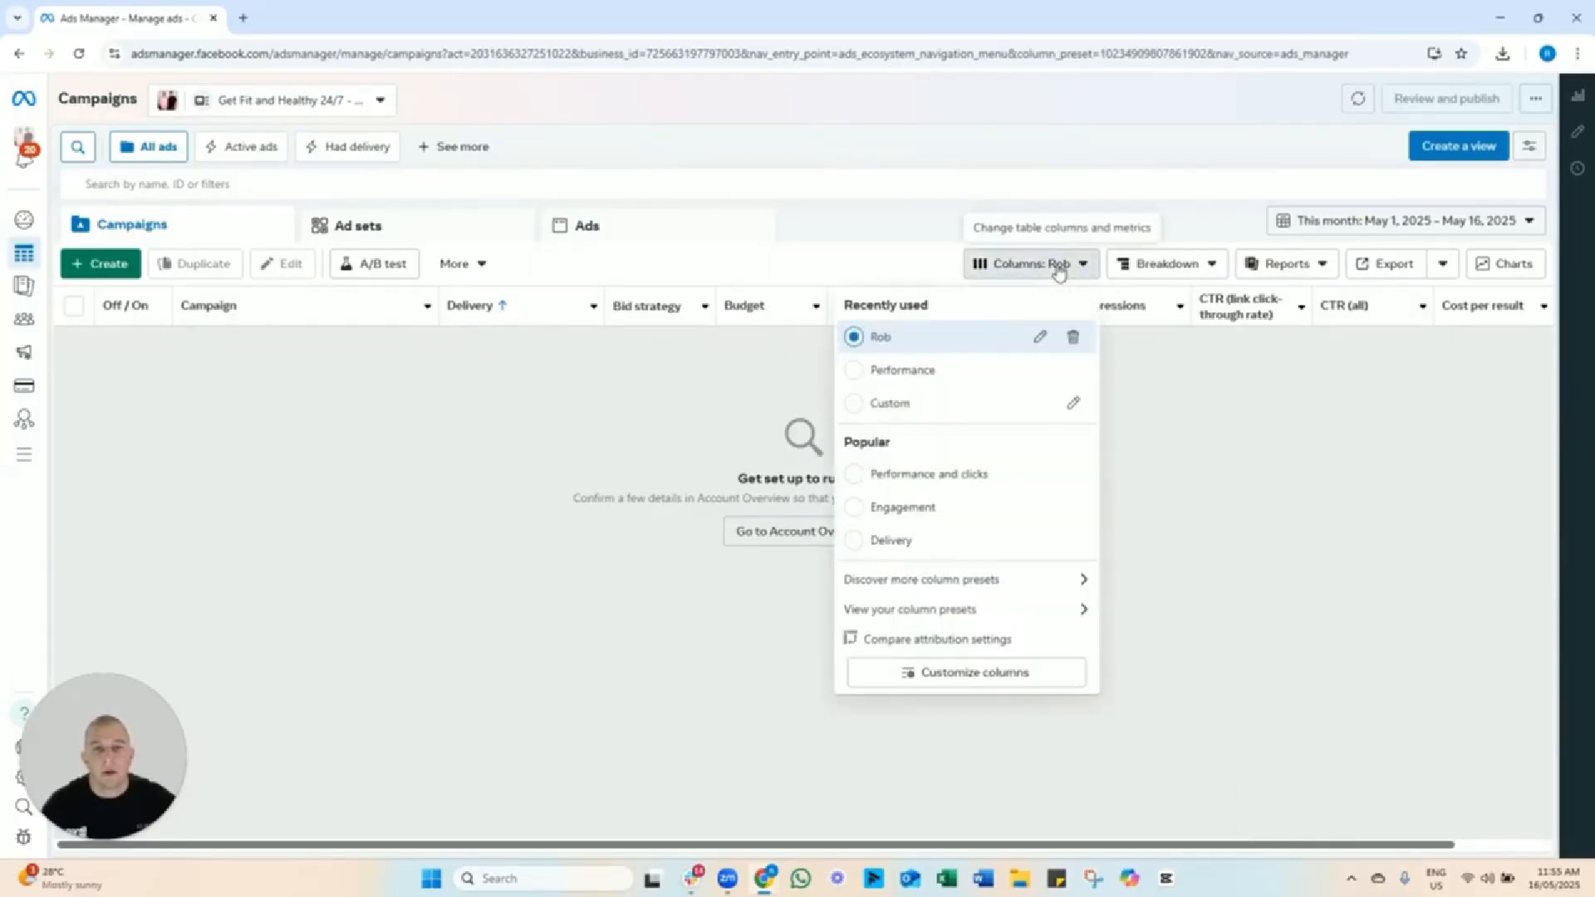
click(923, 378)
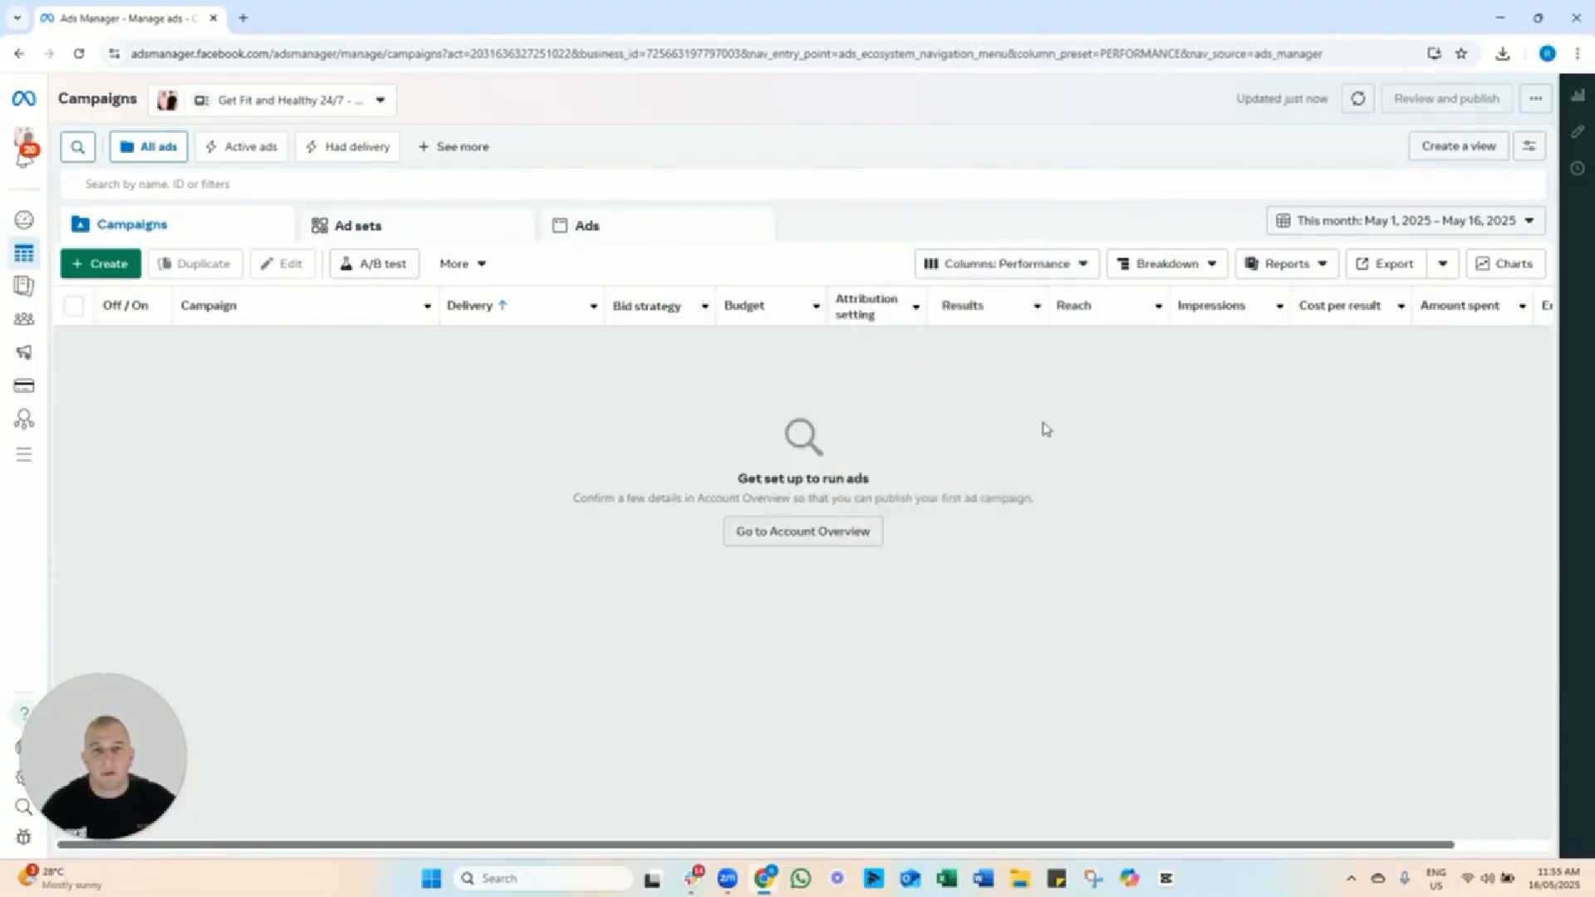
click(1025, 264)
click(919, 371)
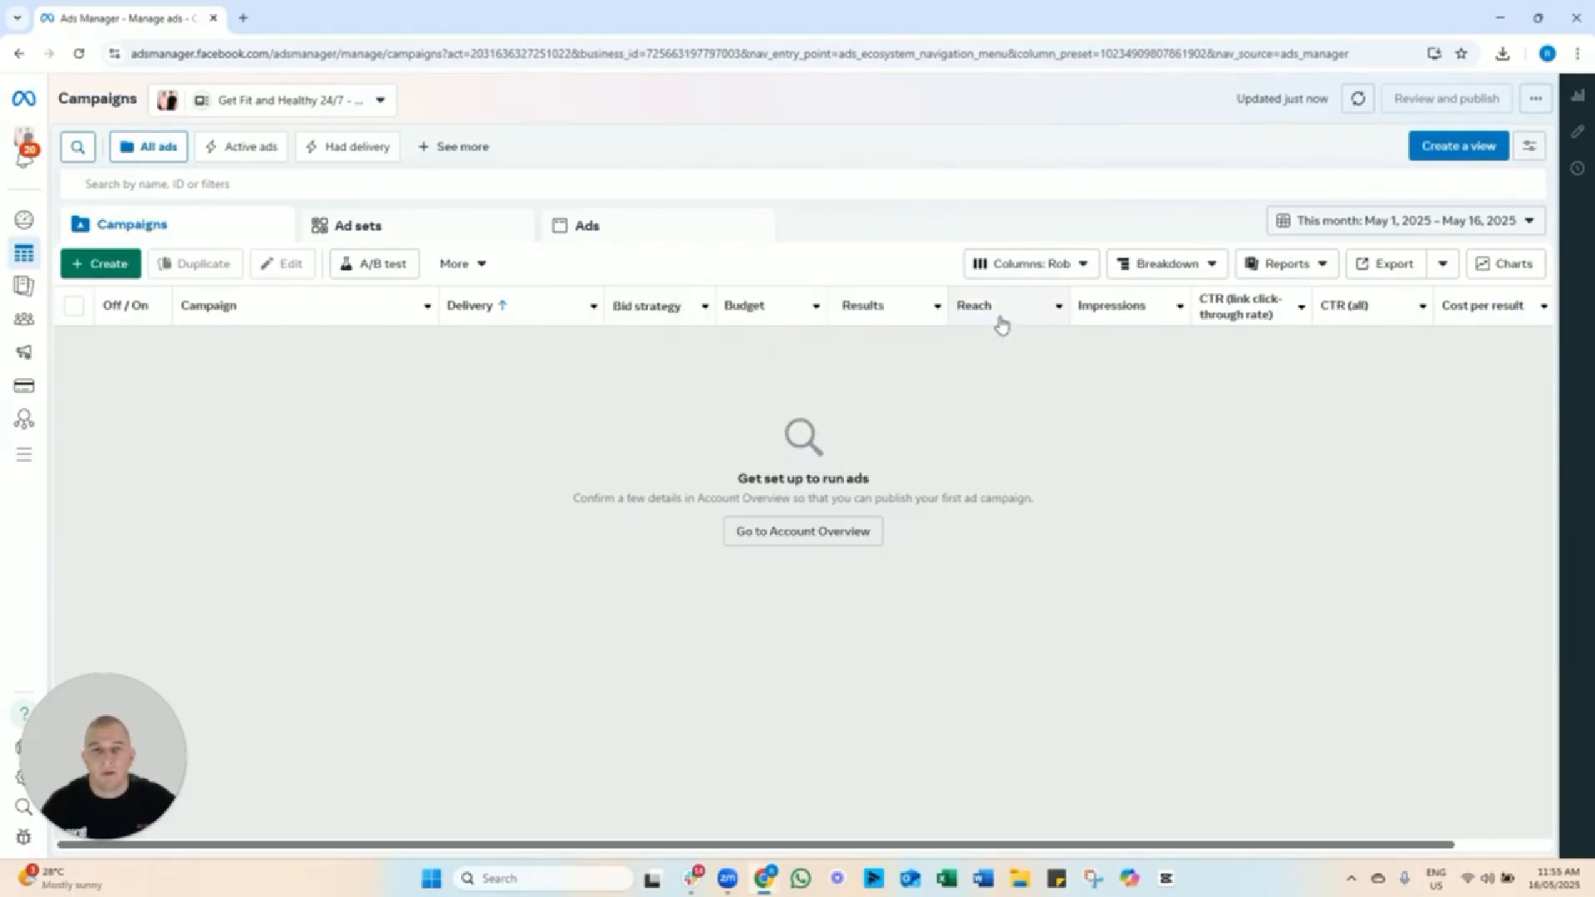
mouse_move(1327, 322)
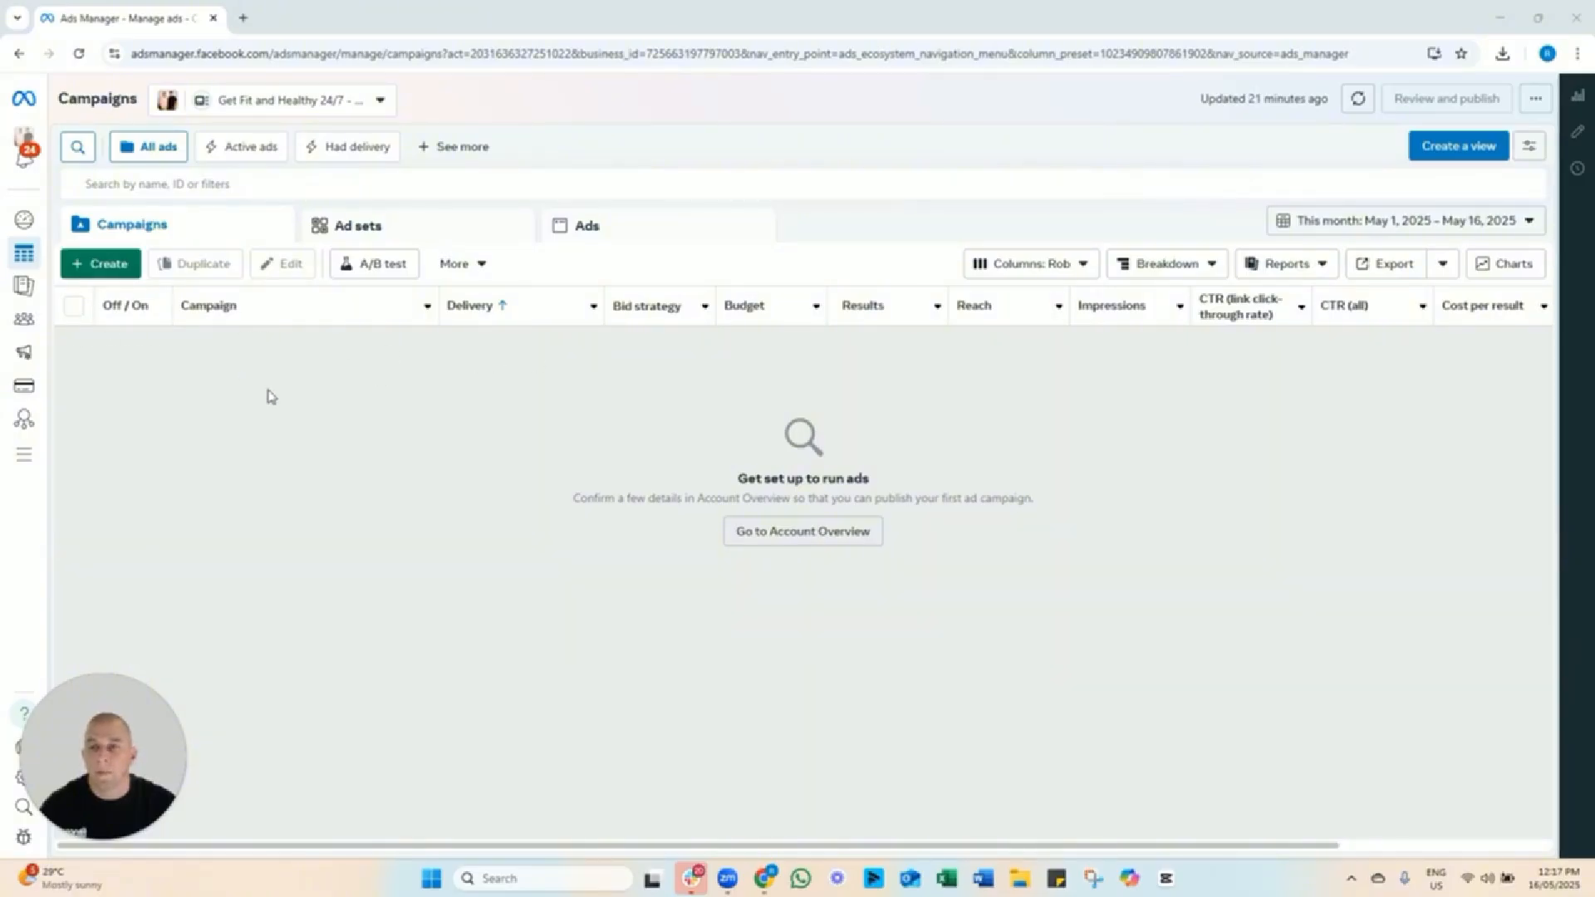
Create a new campaign with the Auction buying type, the Leads objective and the Manual leads campaign setup.
click(106, 267)
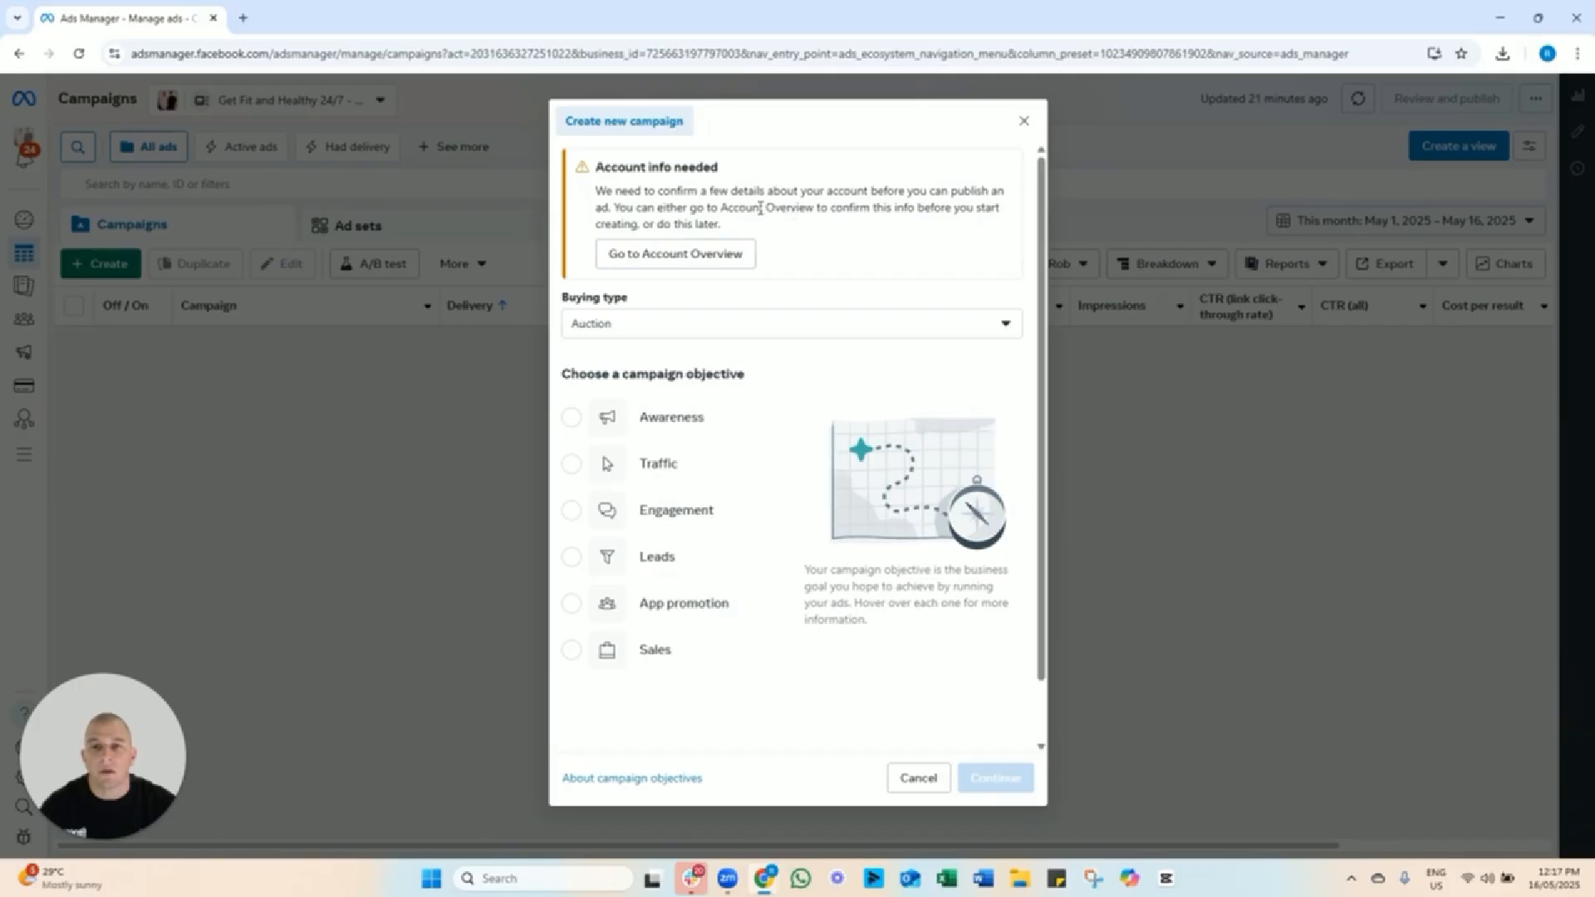
click(587, 329)
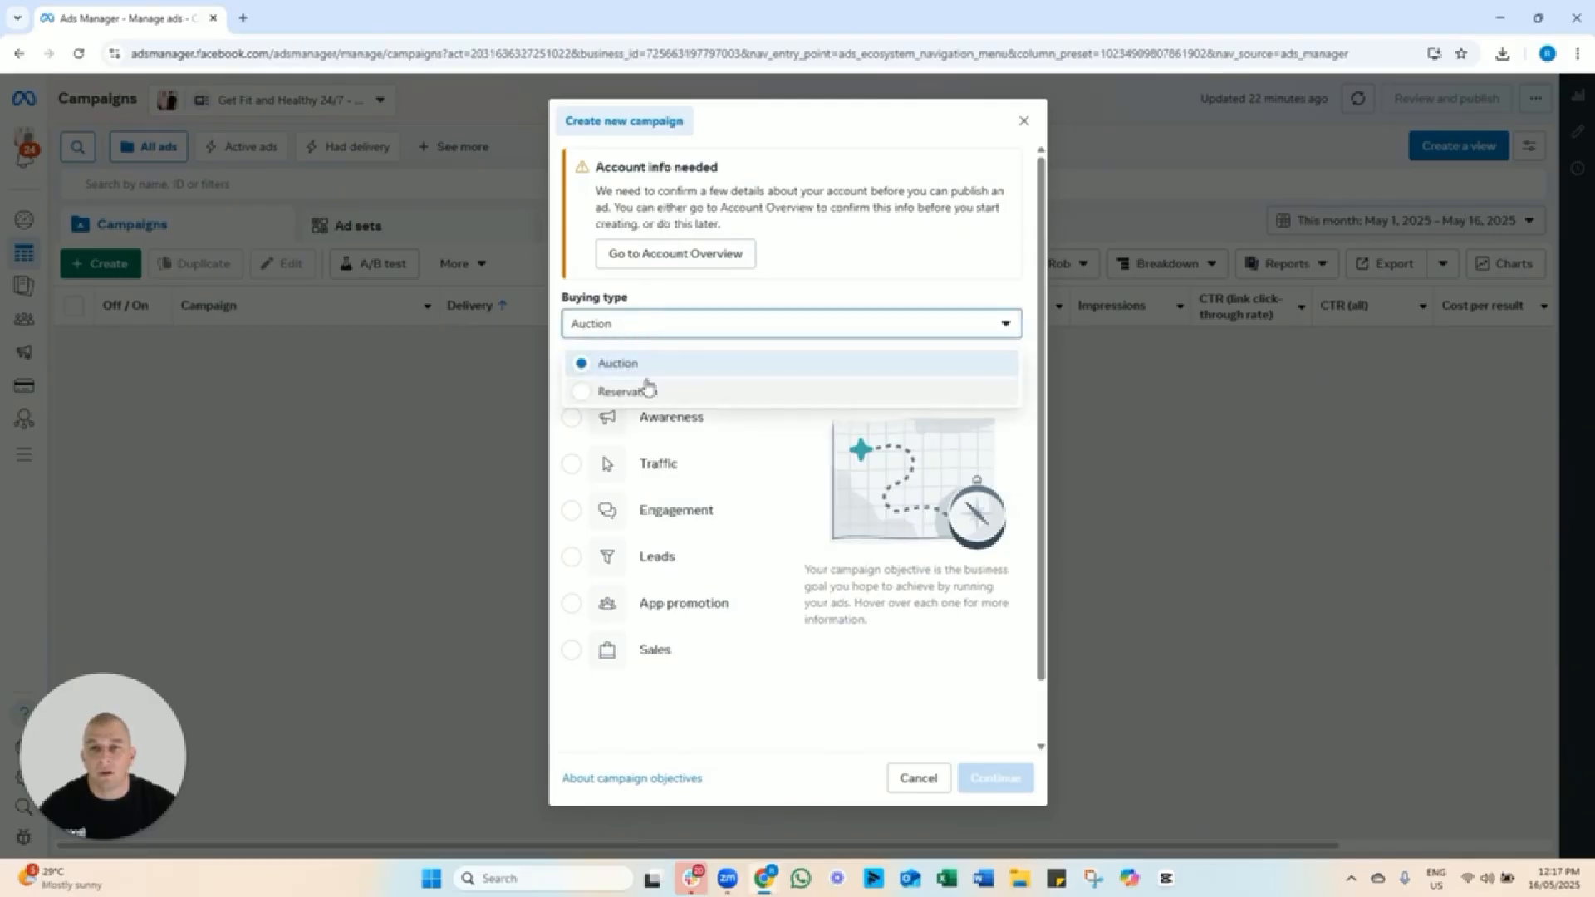
click(751, 364)
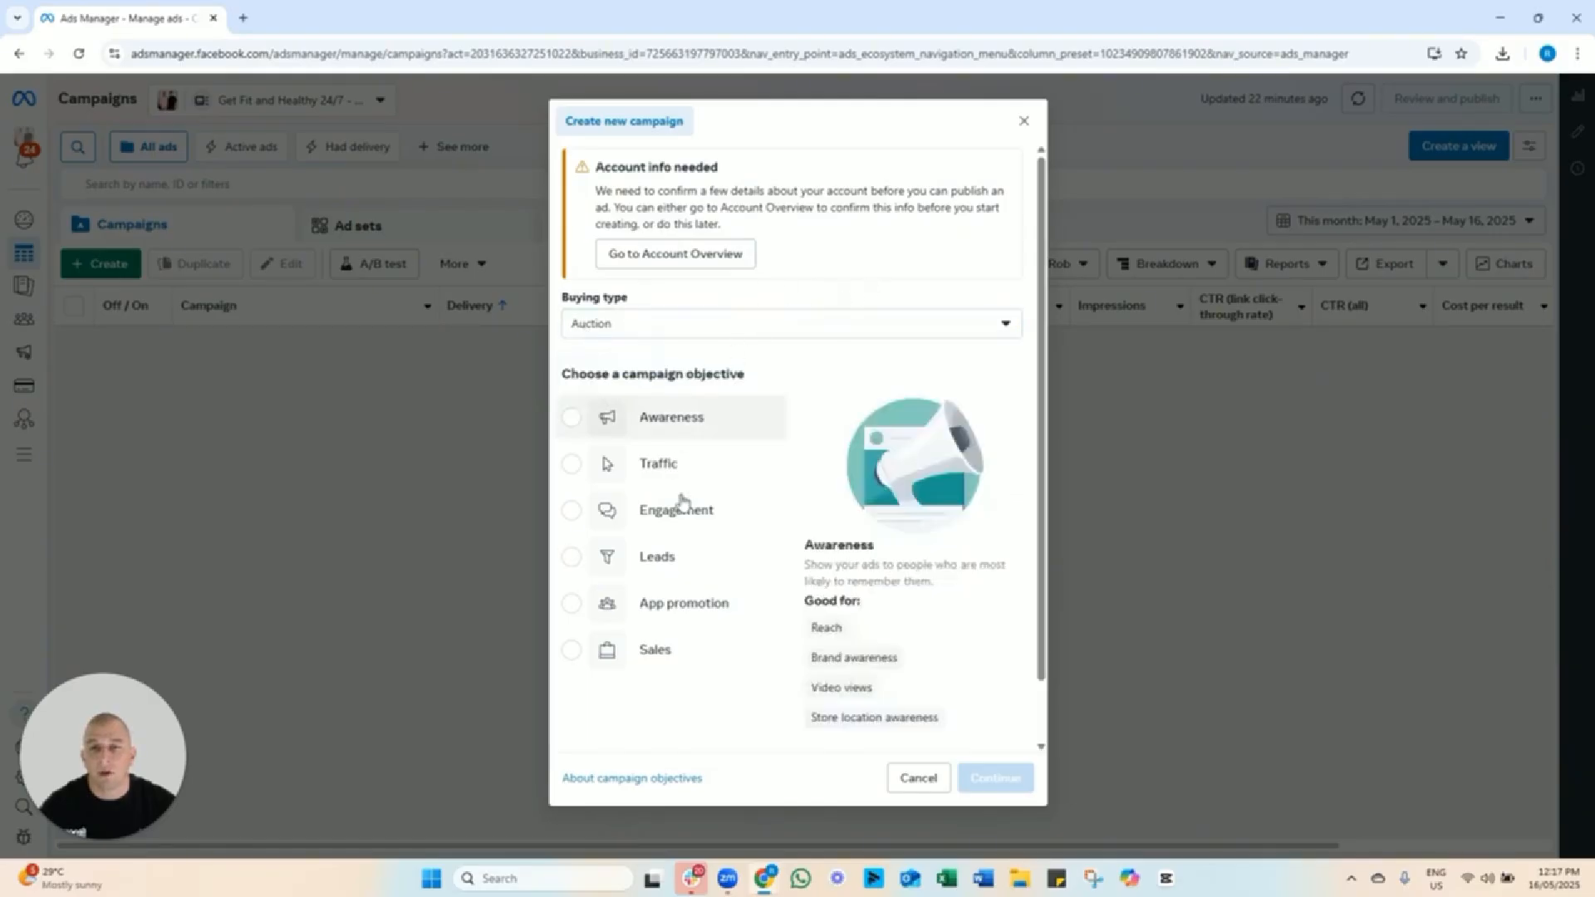
click(665, 556)
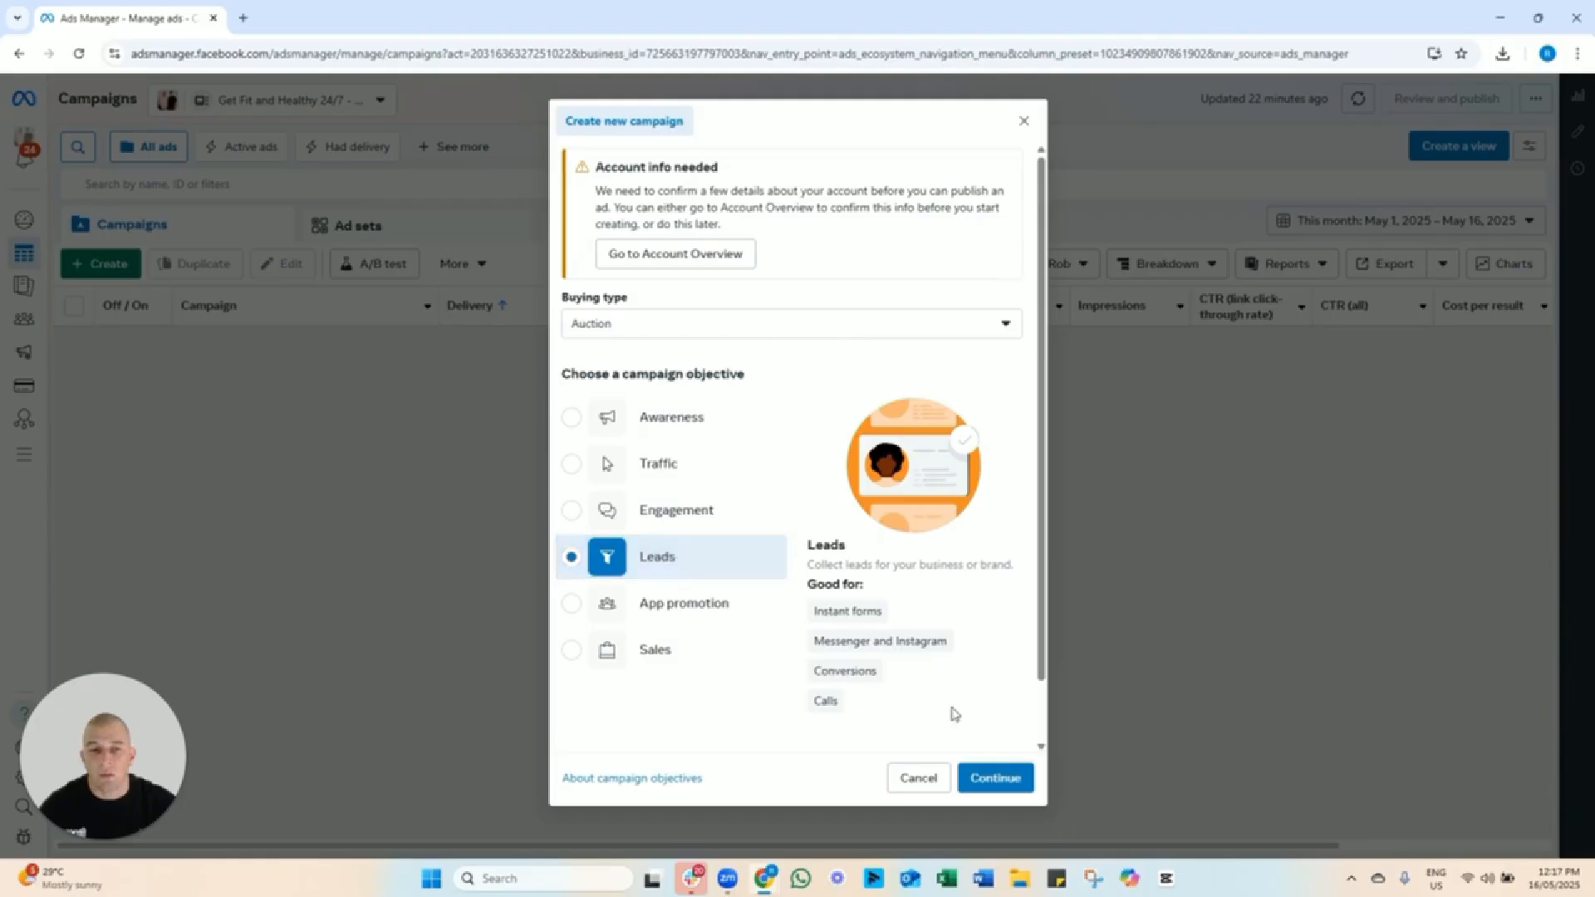
click(996, 778)
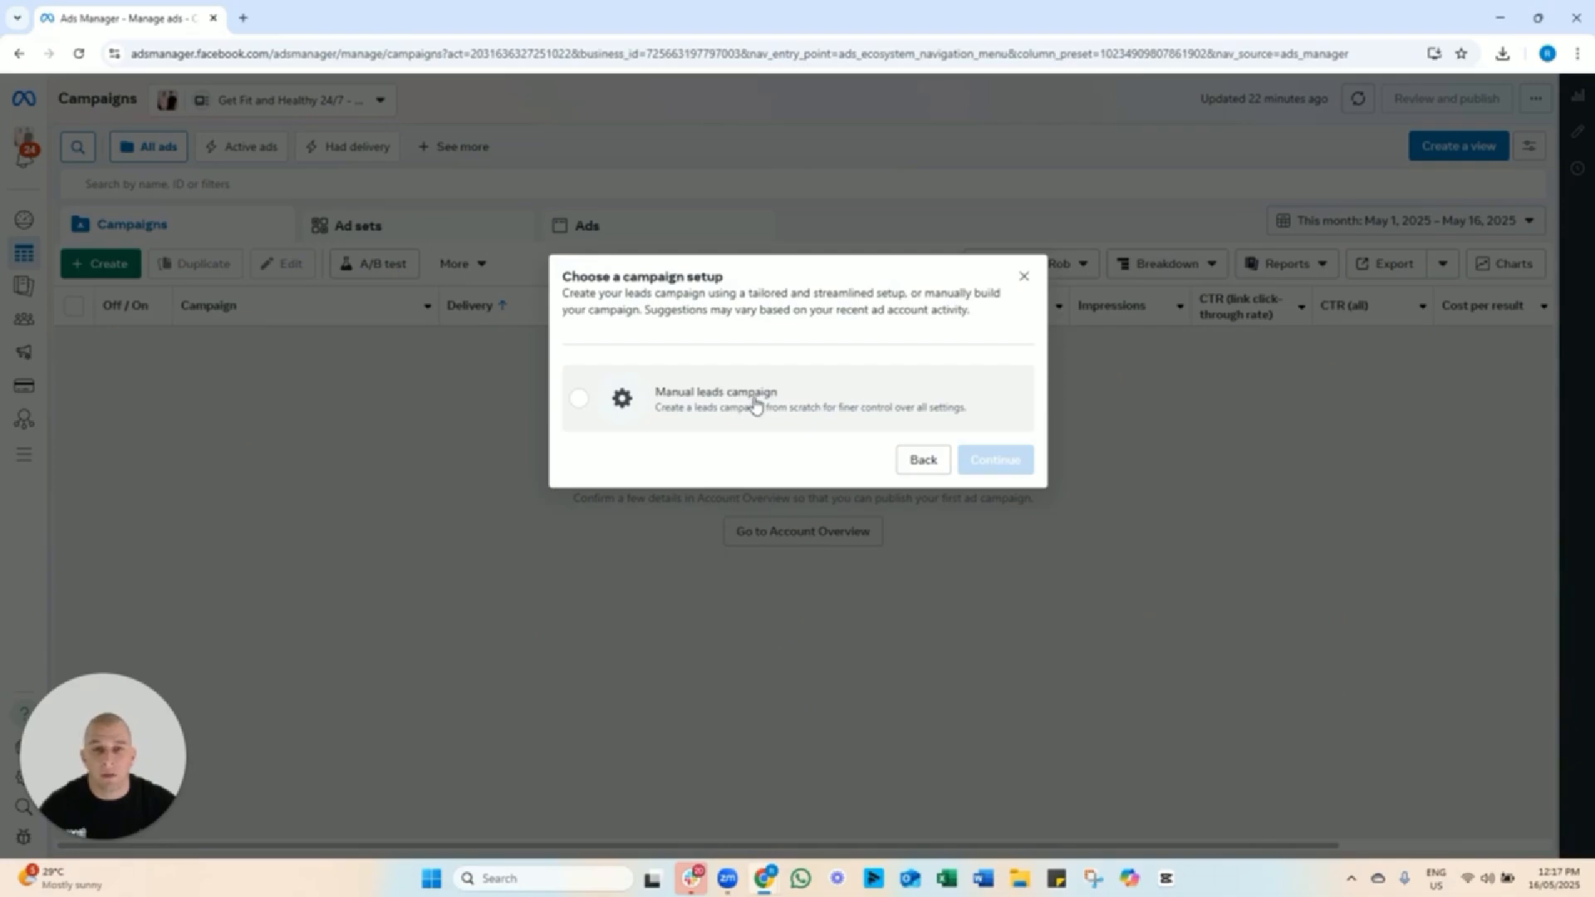
click(718, 409)
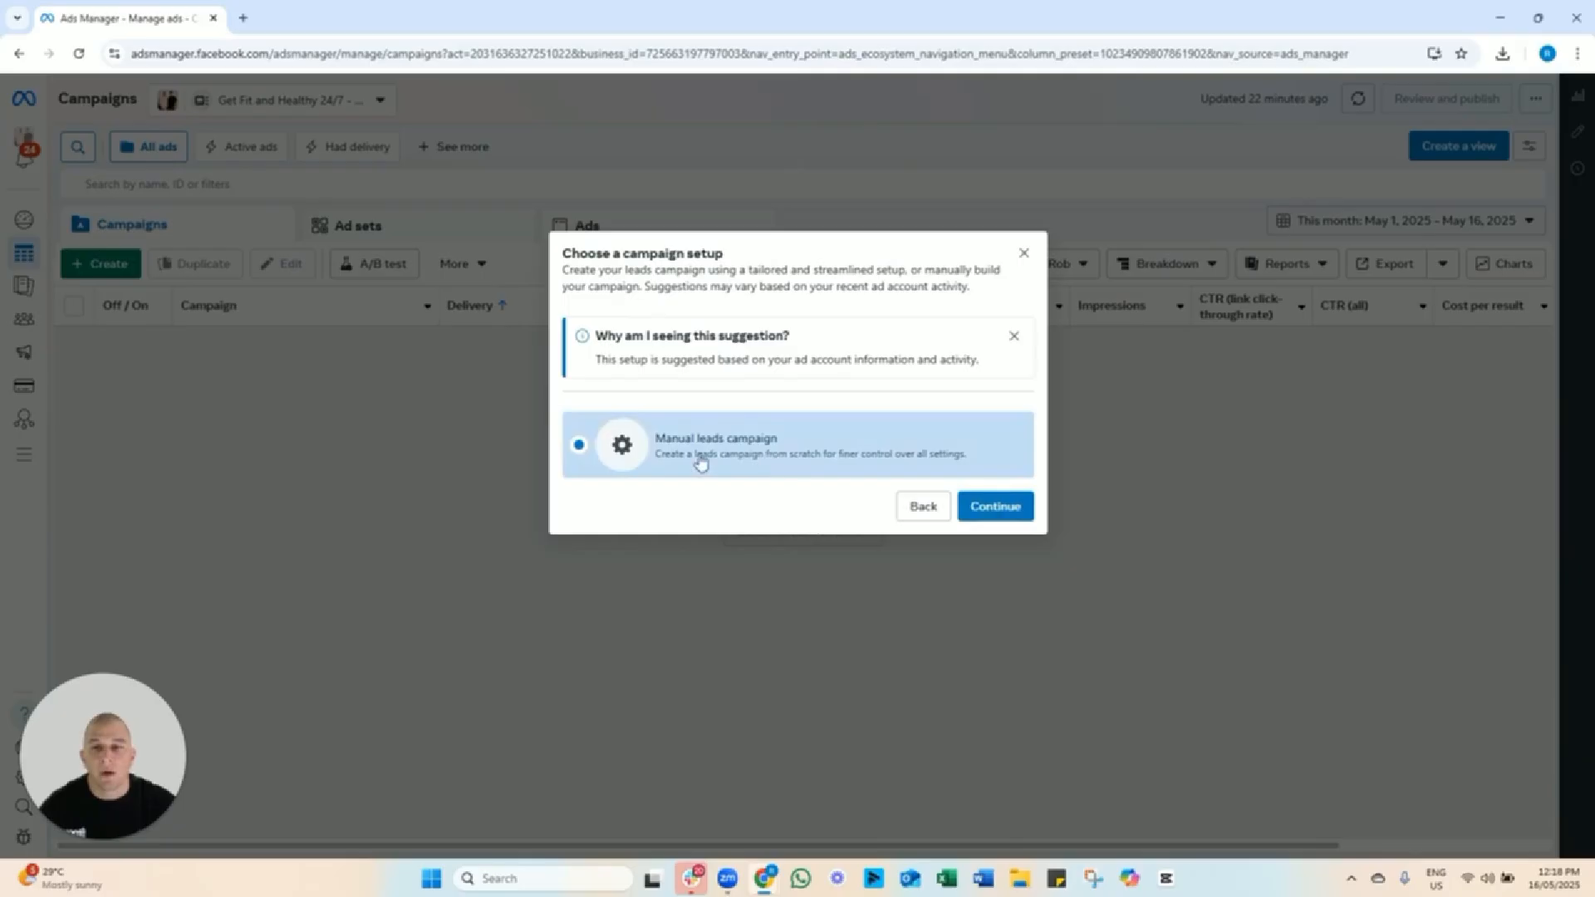
click(989, 510)
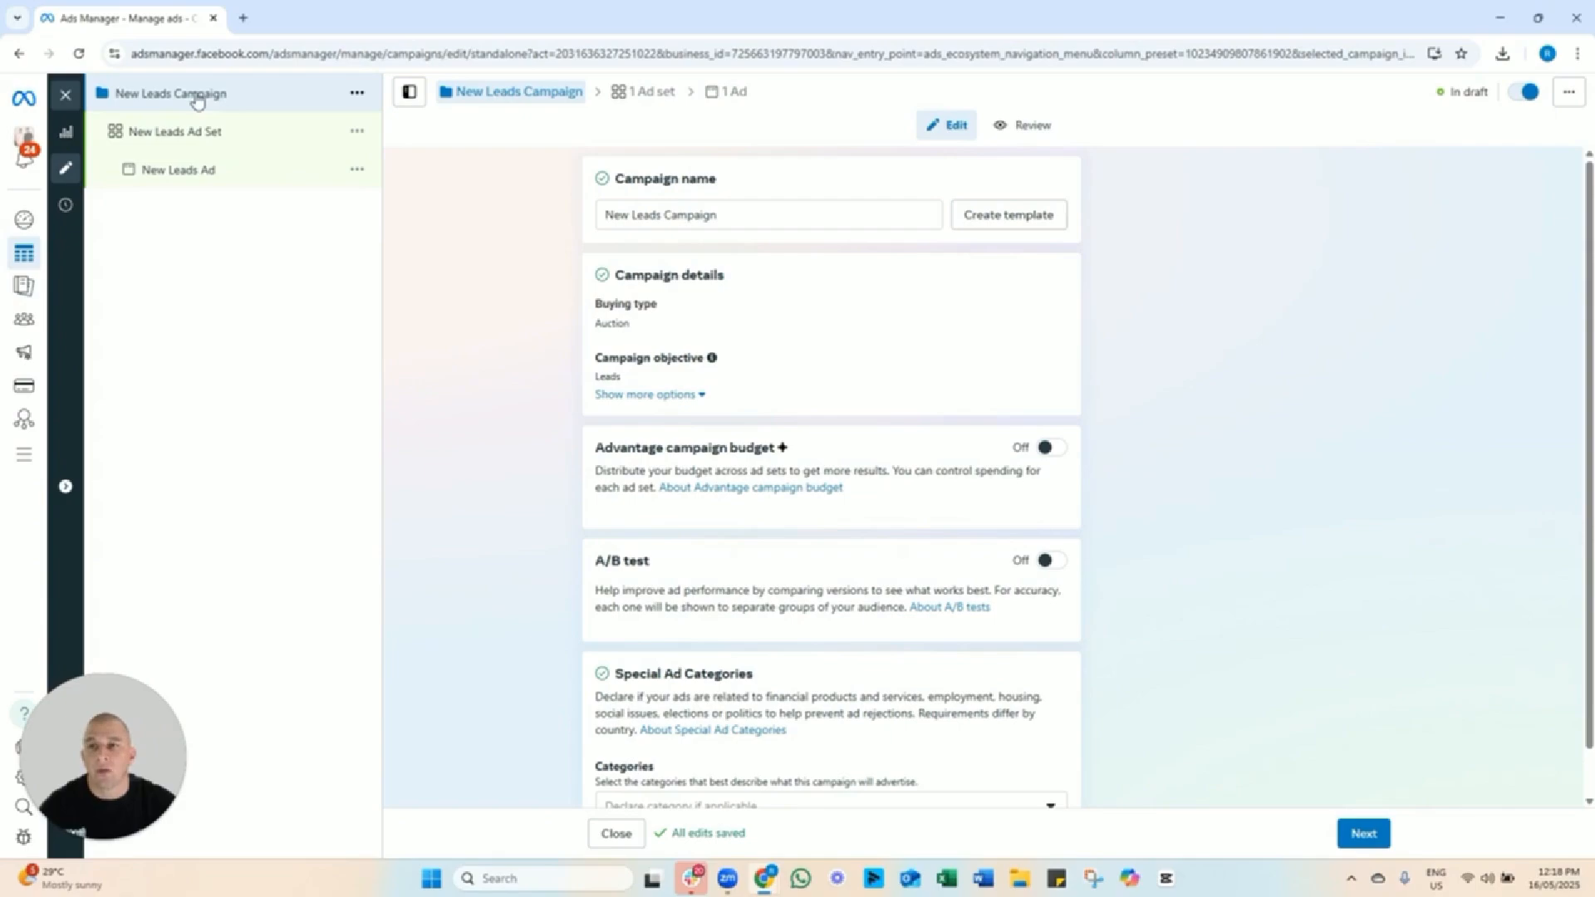
Rename the campaign as "Chalk Cairns / Instant From / 28 Day Reset / May 2025".
drag(716, 214, 410, 221)
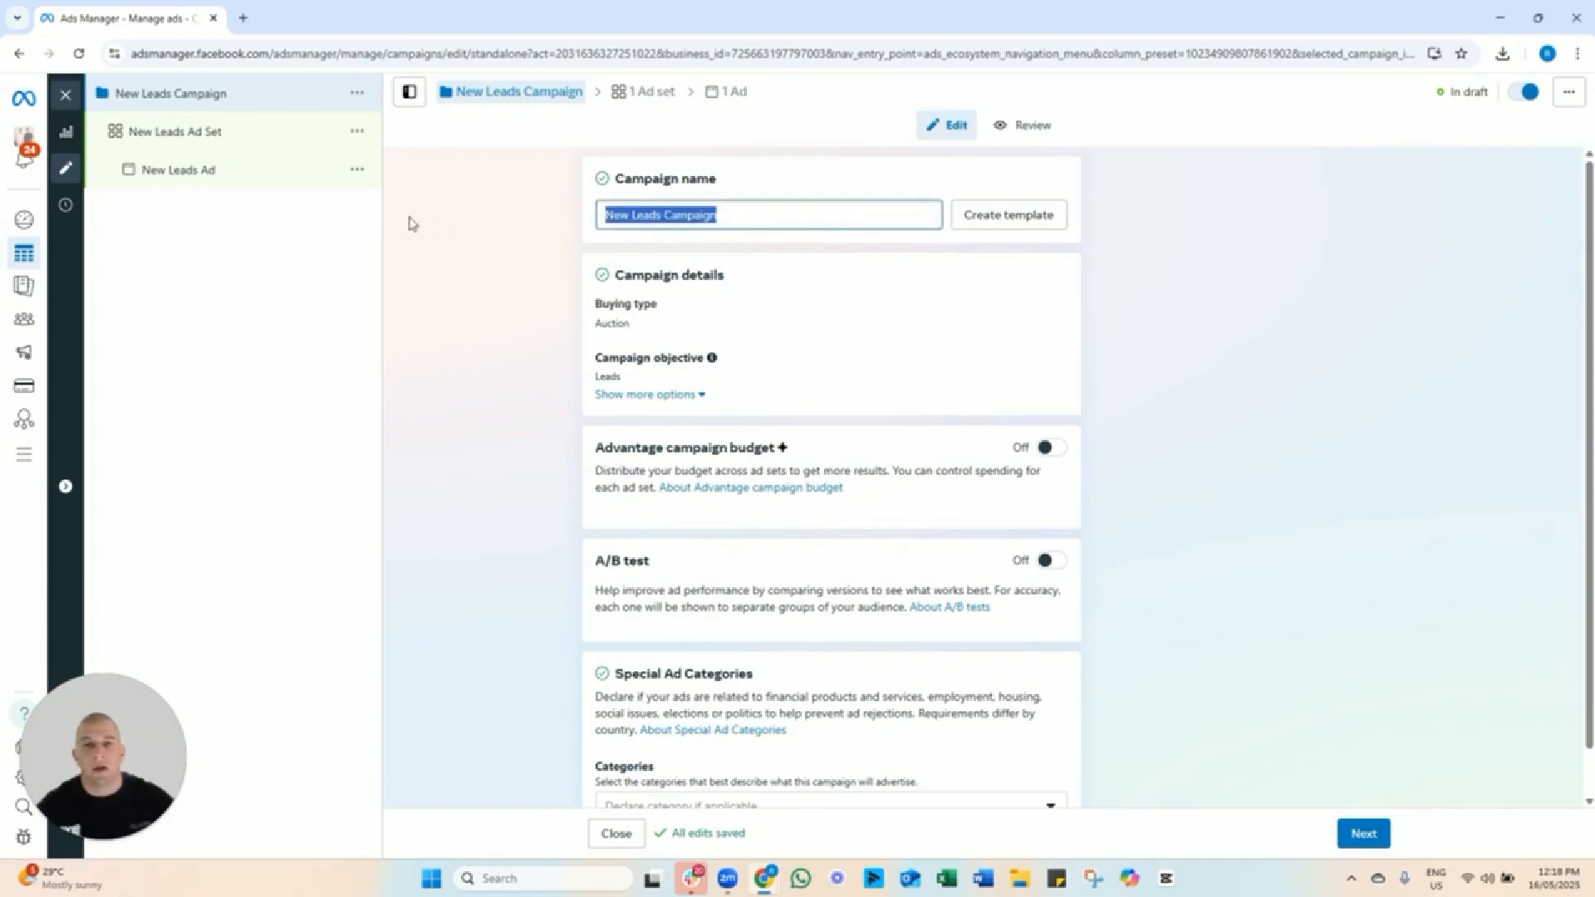
key(BackSpace)
text(Clei)
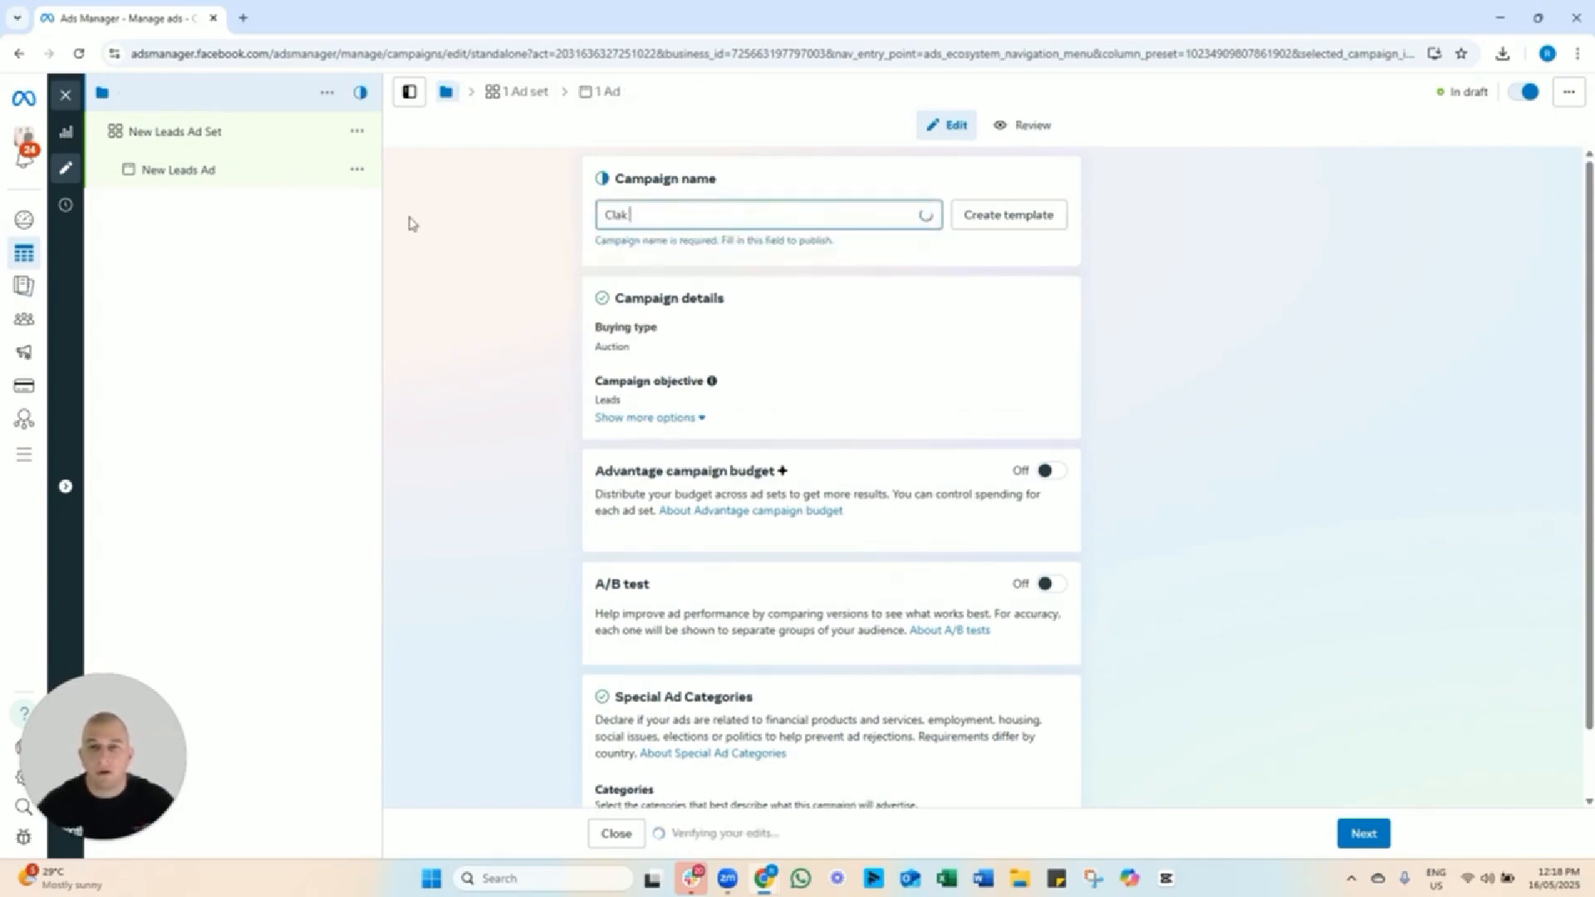
key(BackSpace)
key(BackSpace)
text(halk)
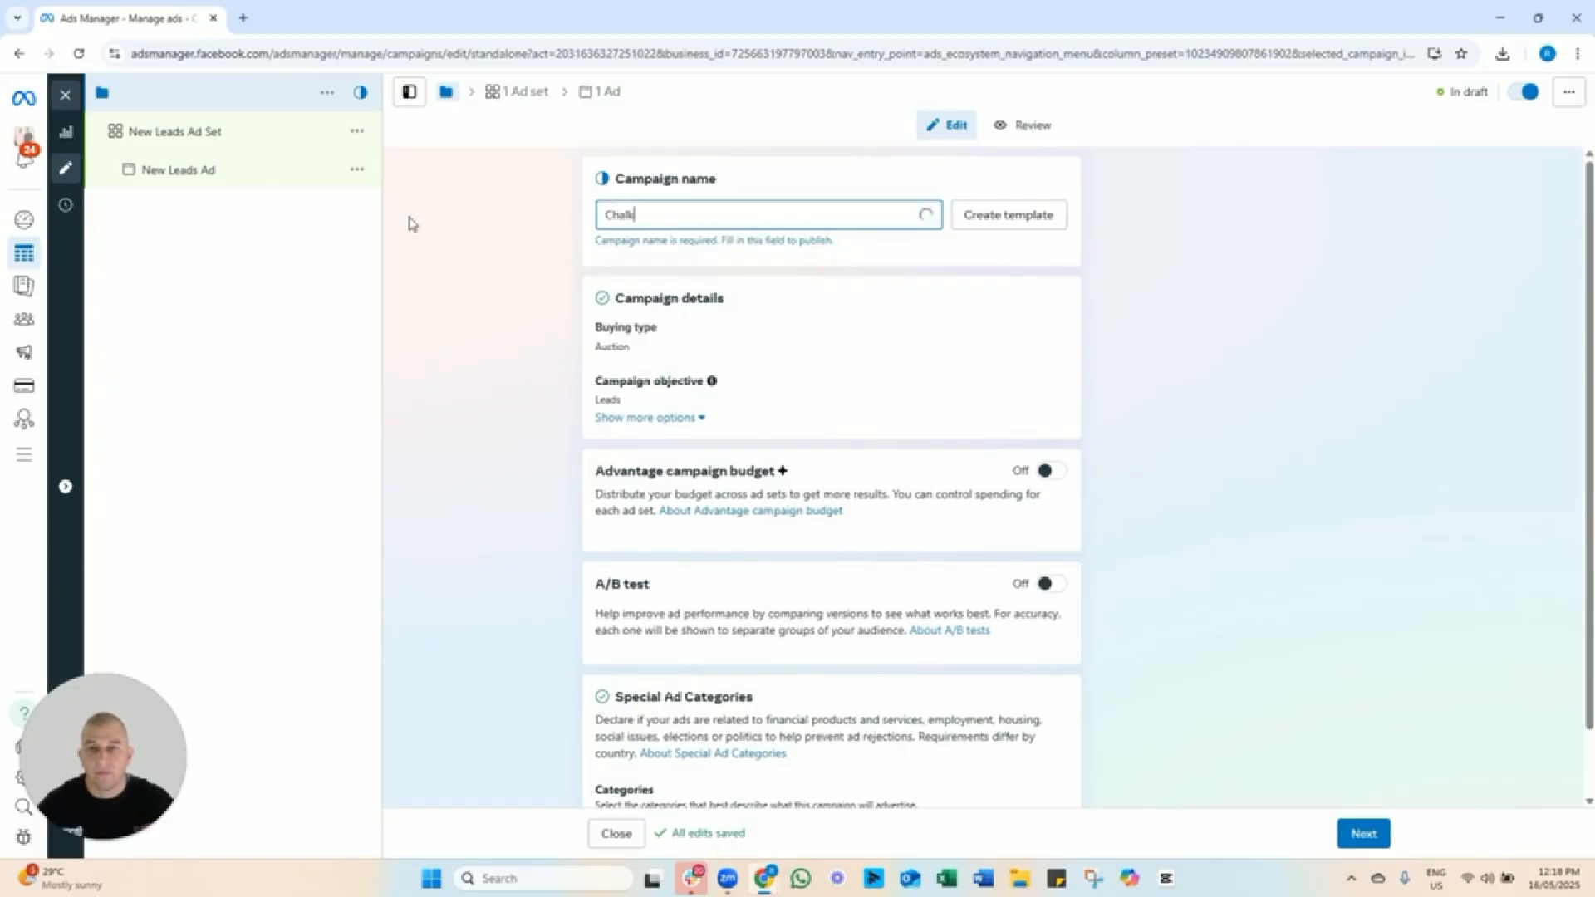
text( Cairn)
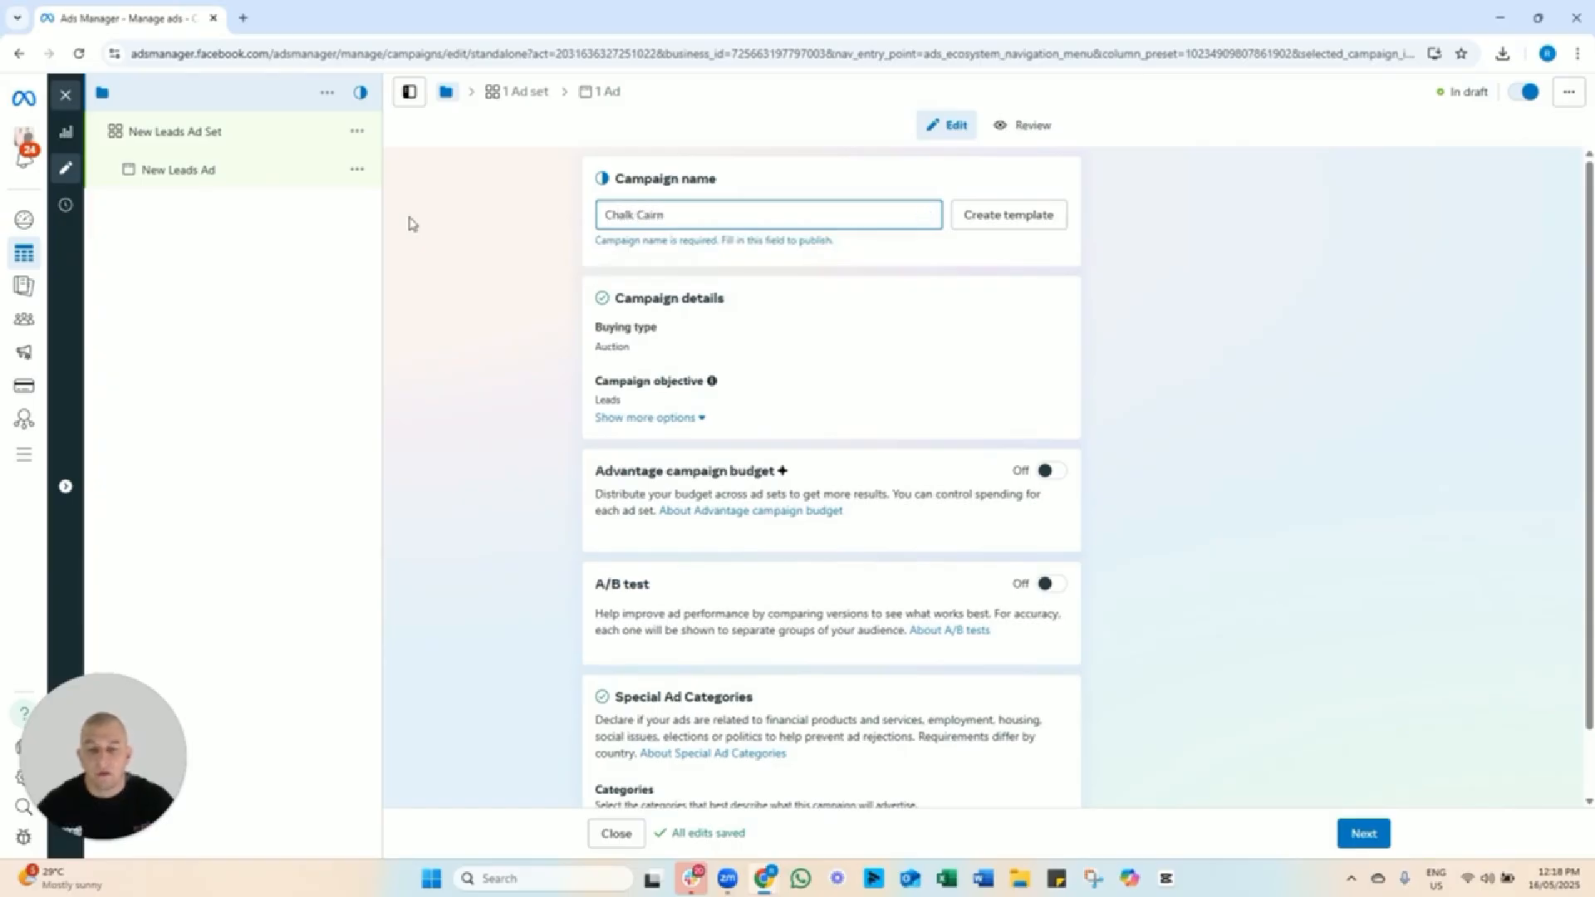
text(s /)
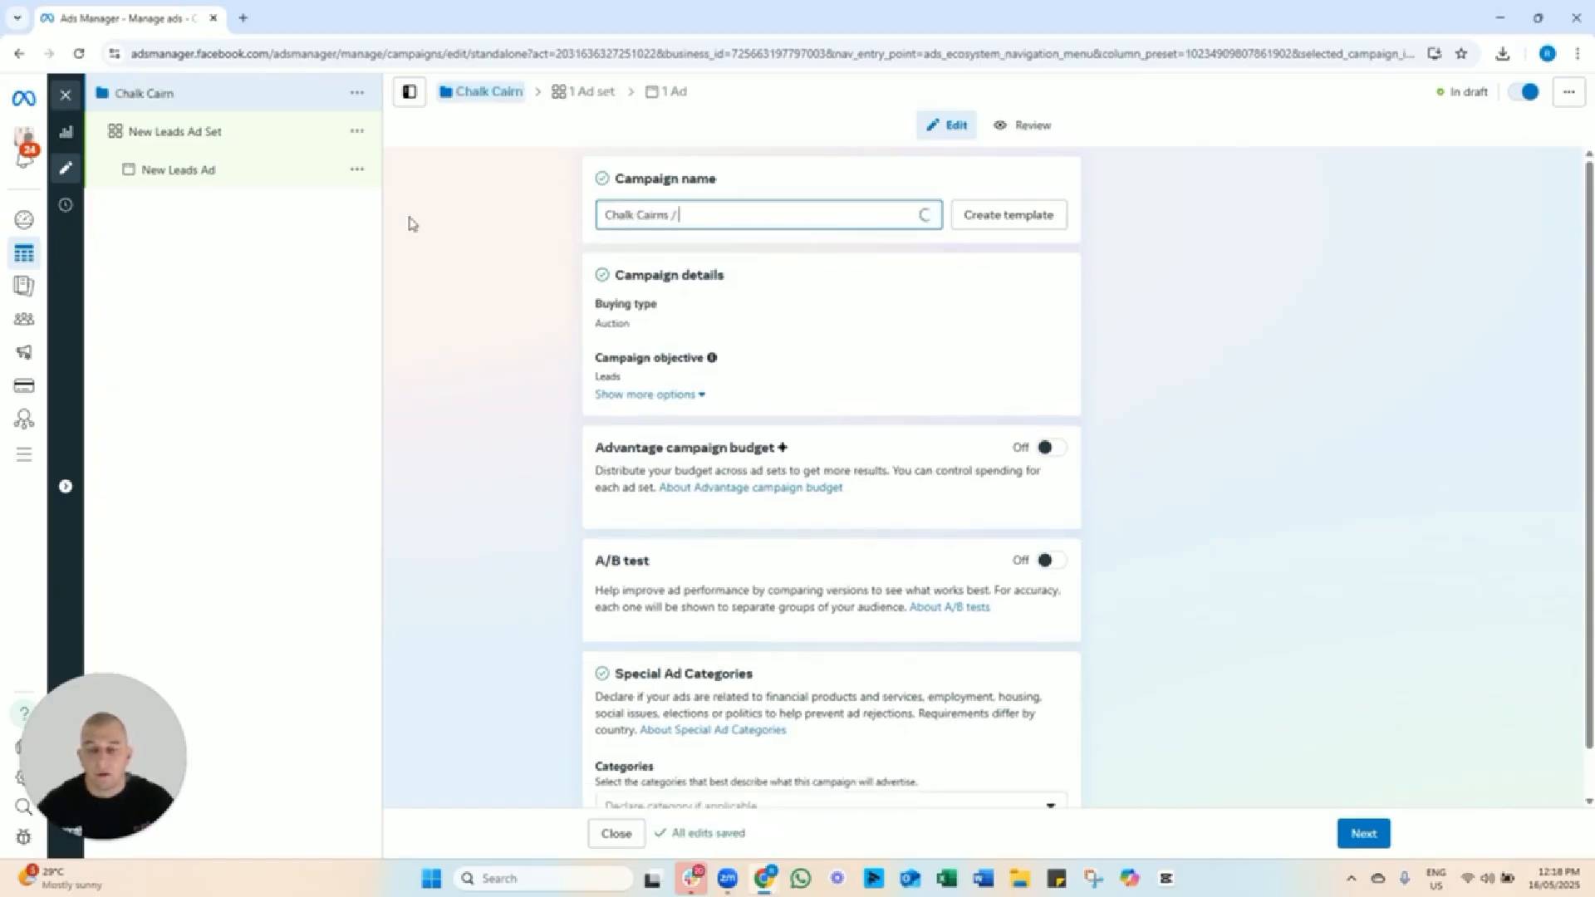
text( Instant From )
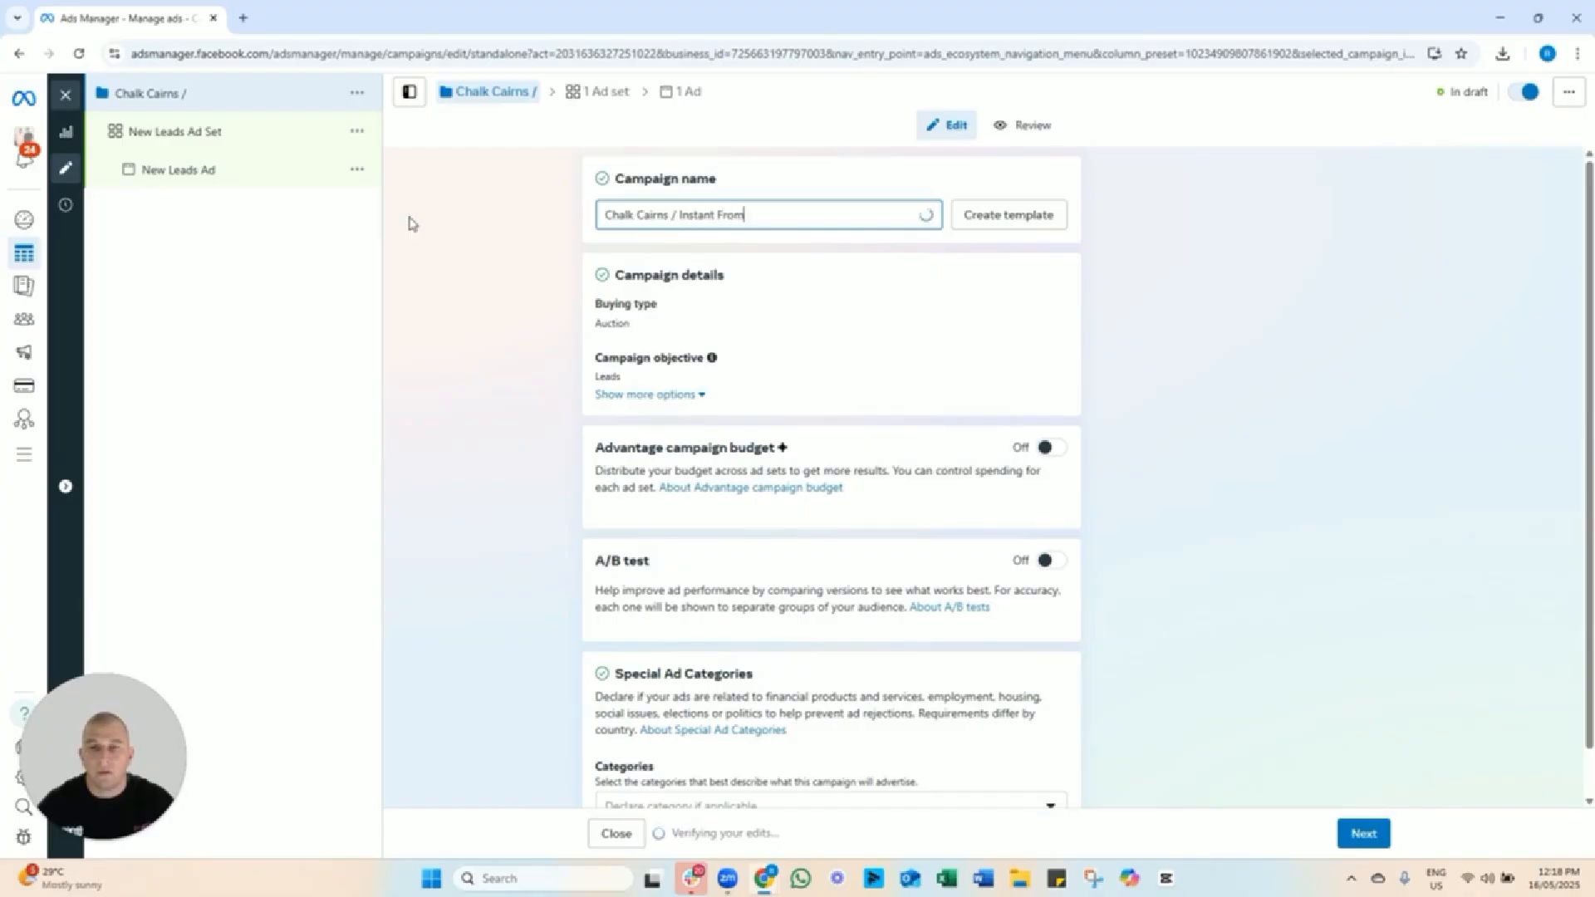
text(/)
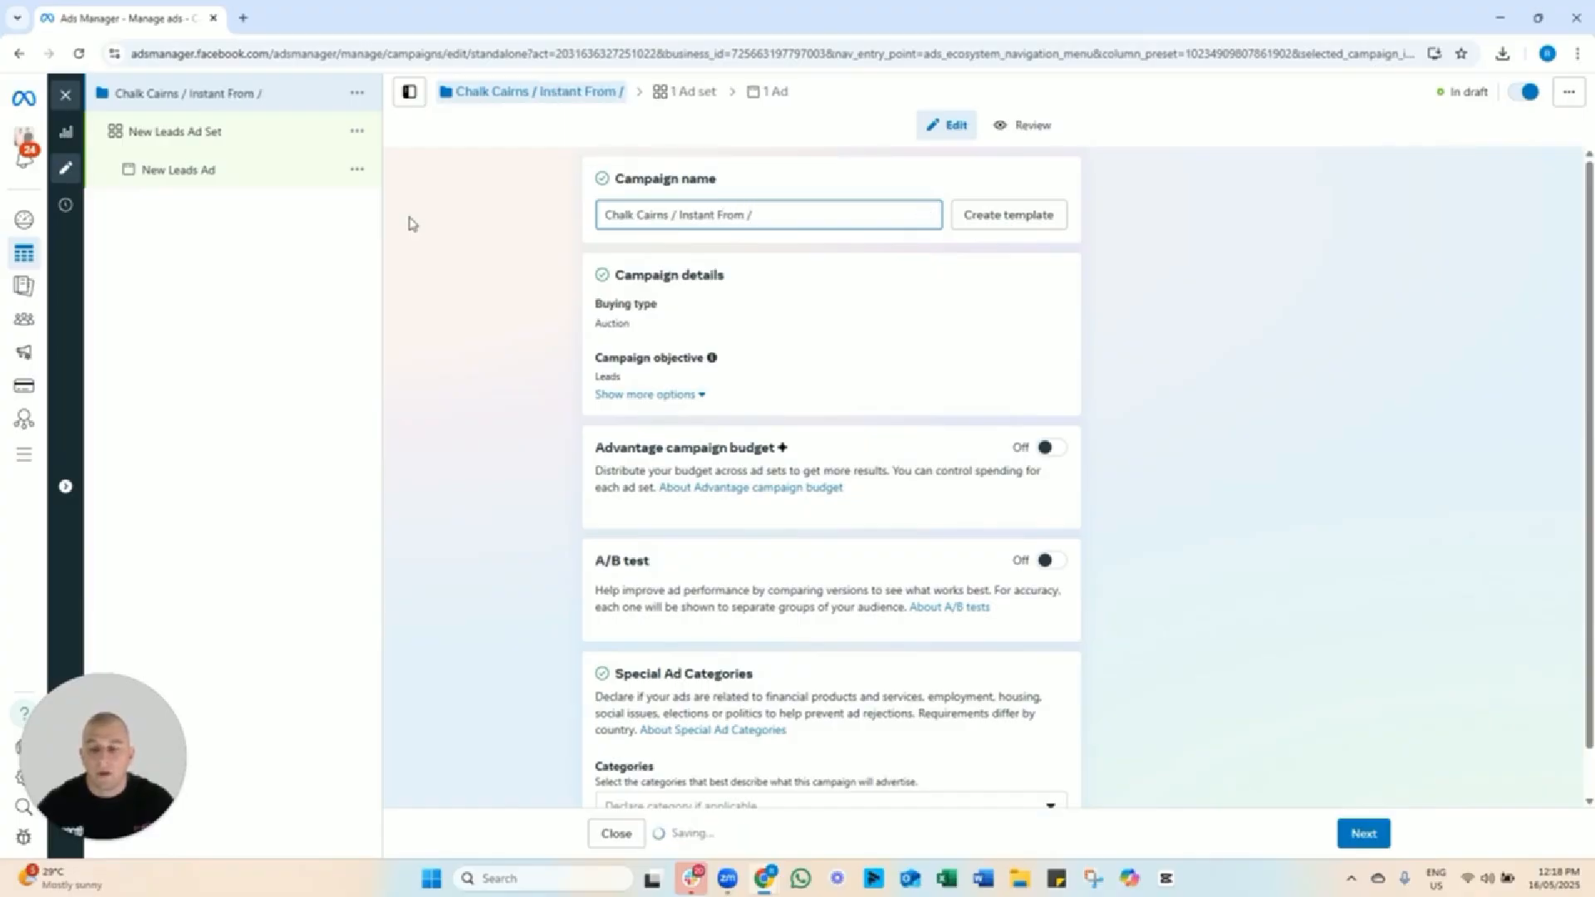
text( 28 Day Res)
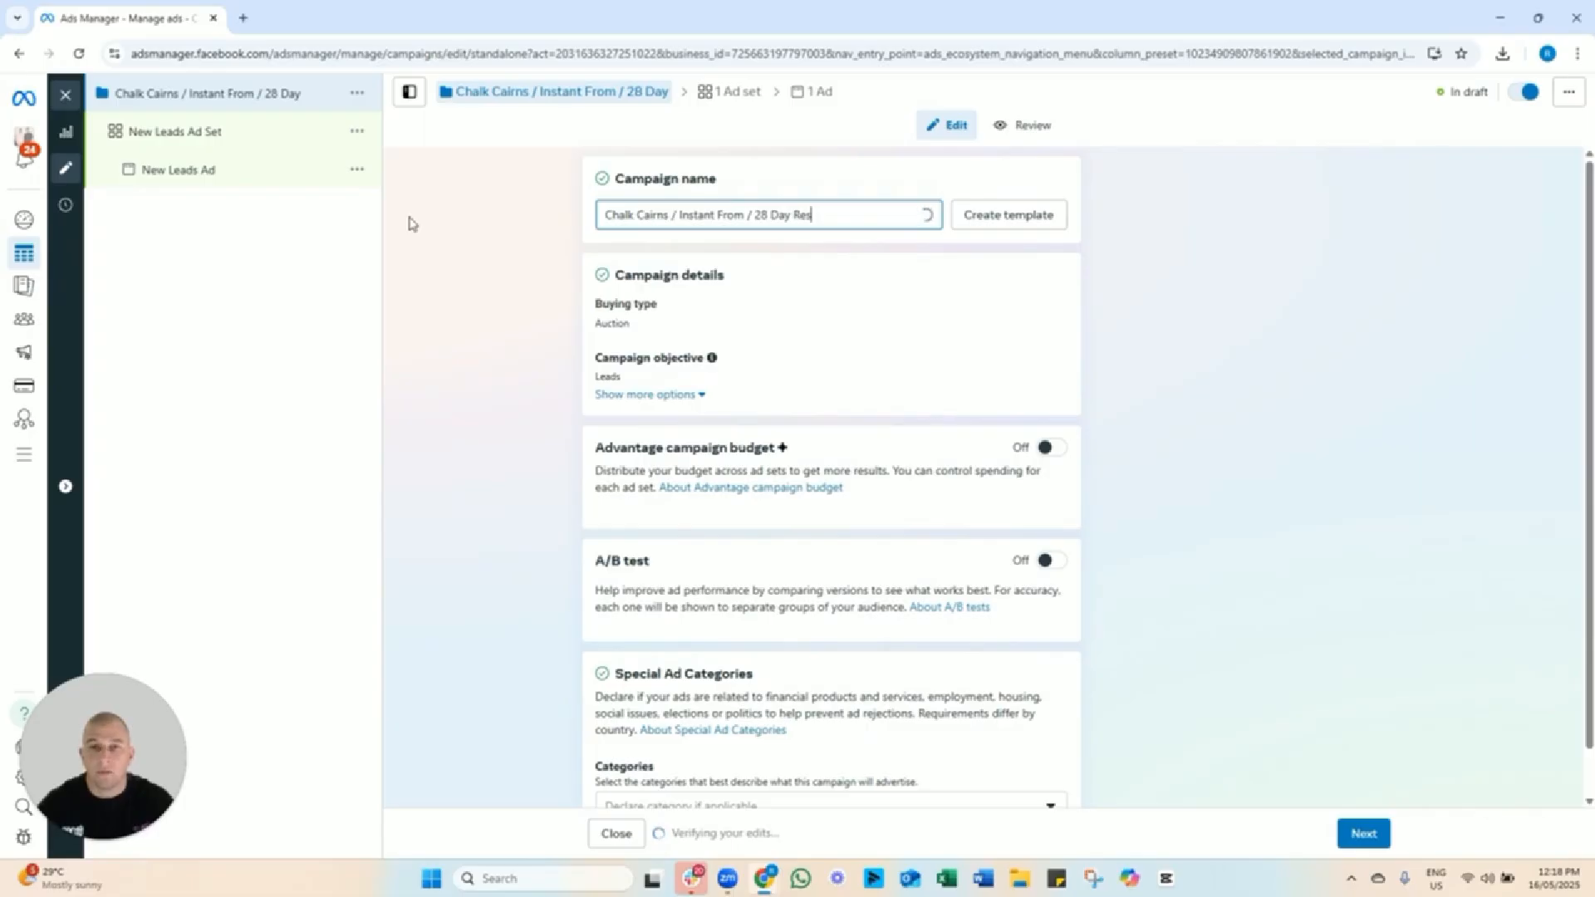
text(et)
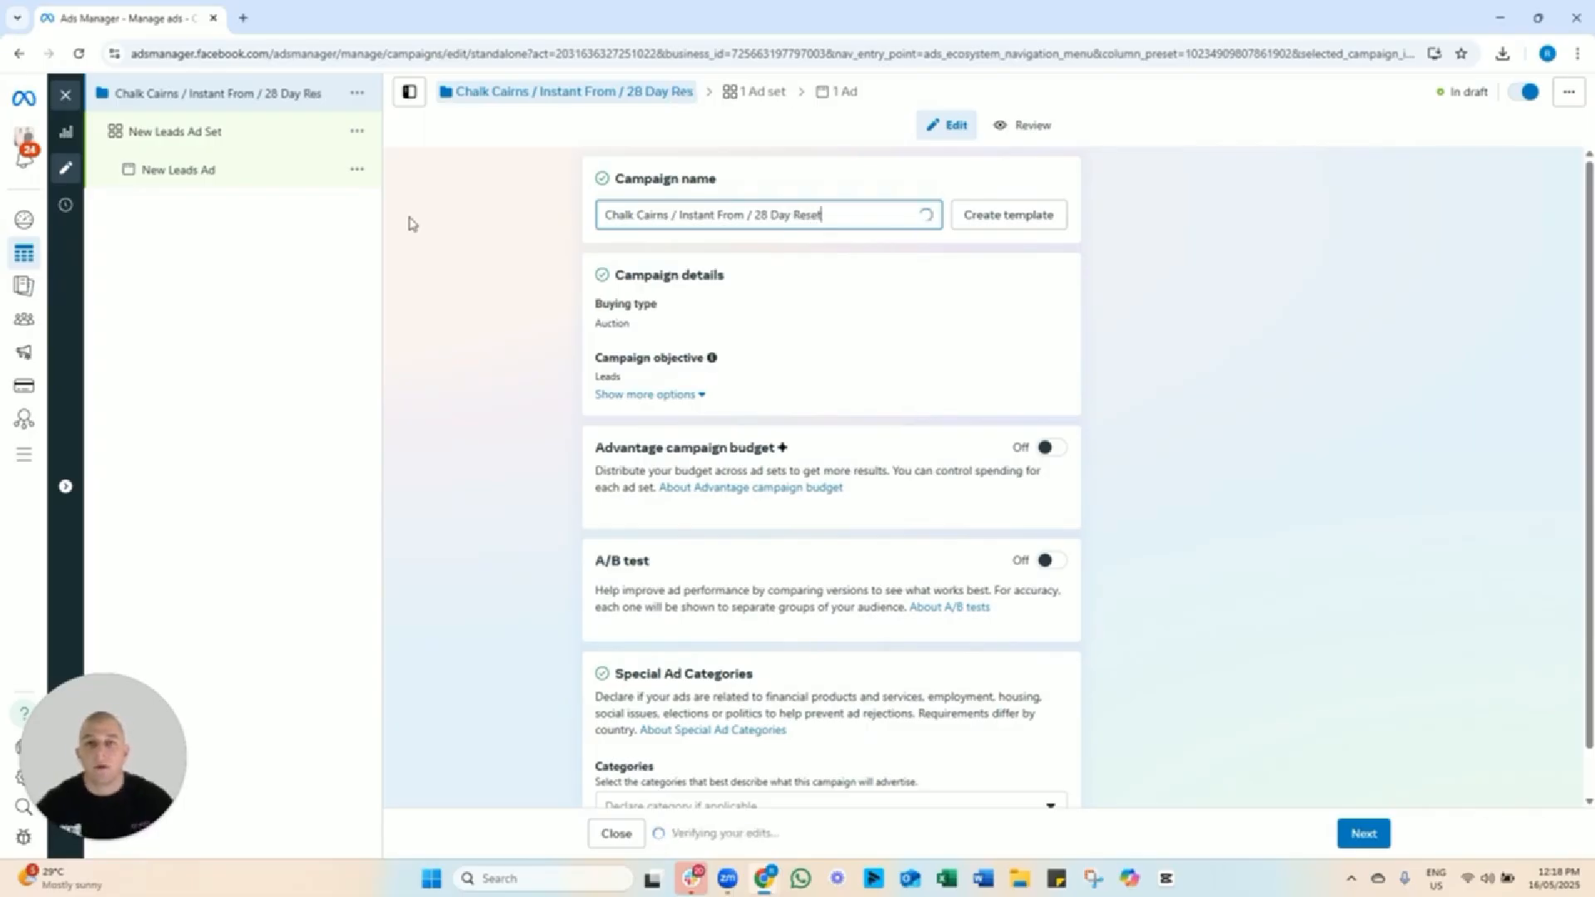
text( / May 2025)
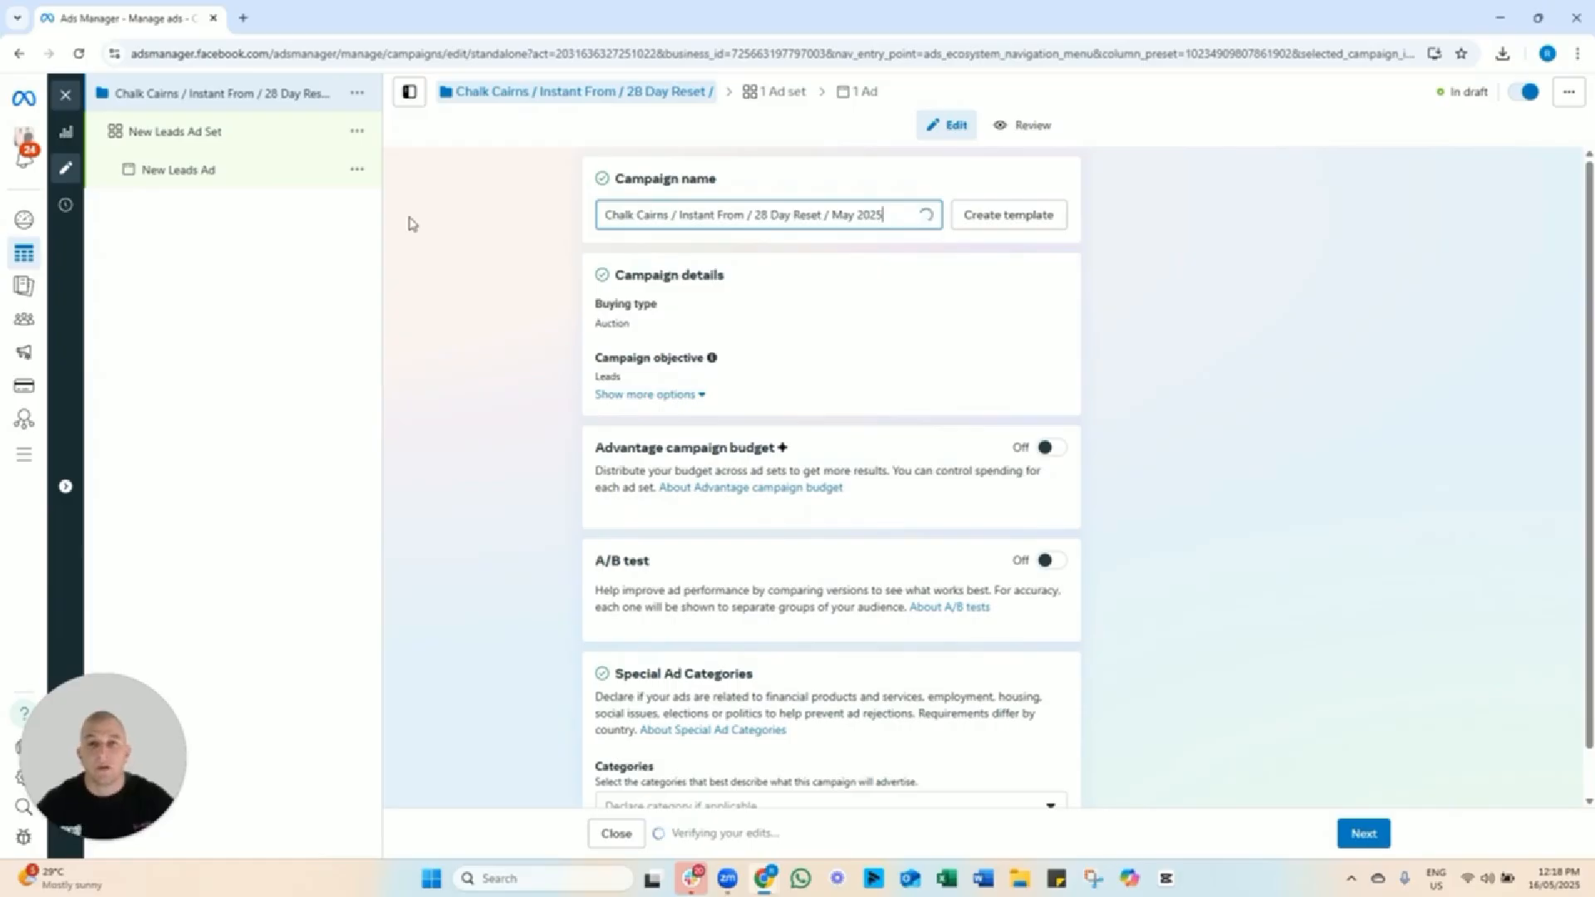
click(439, 319)
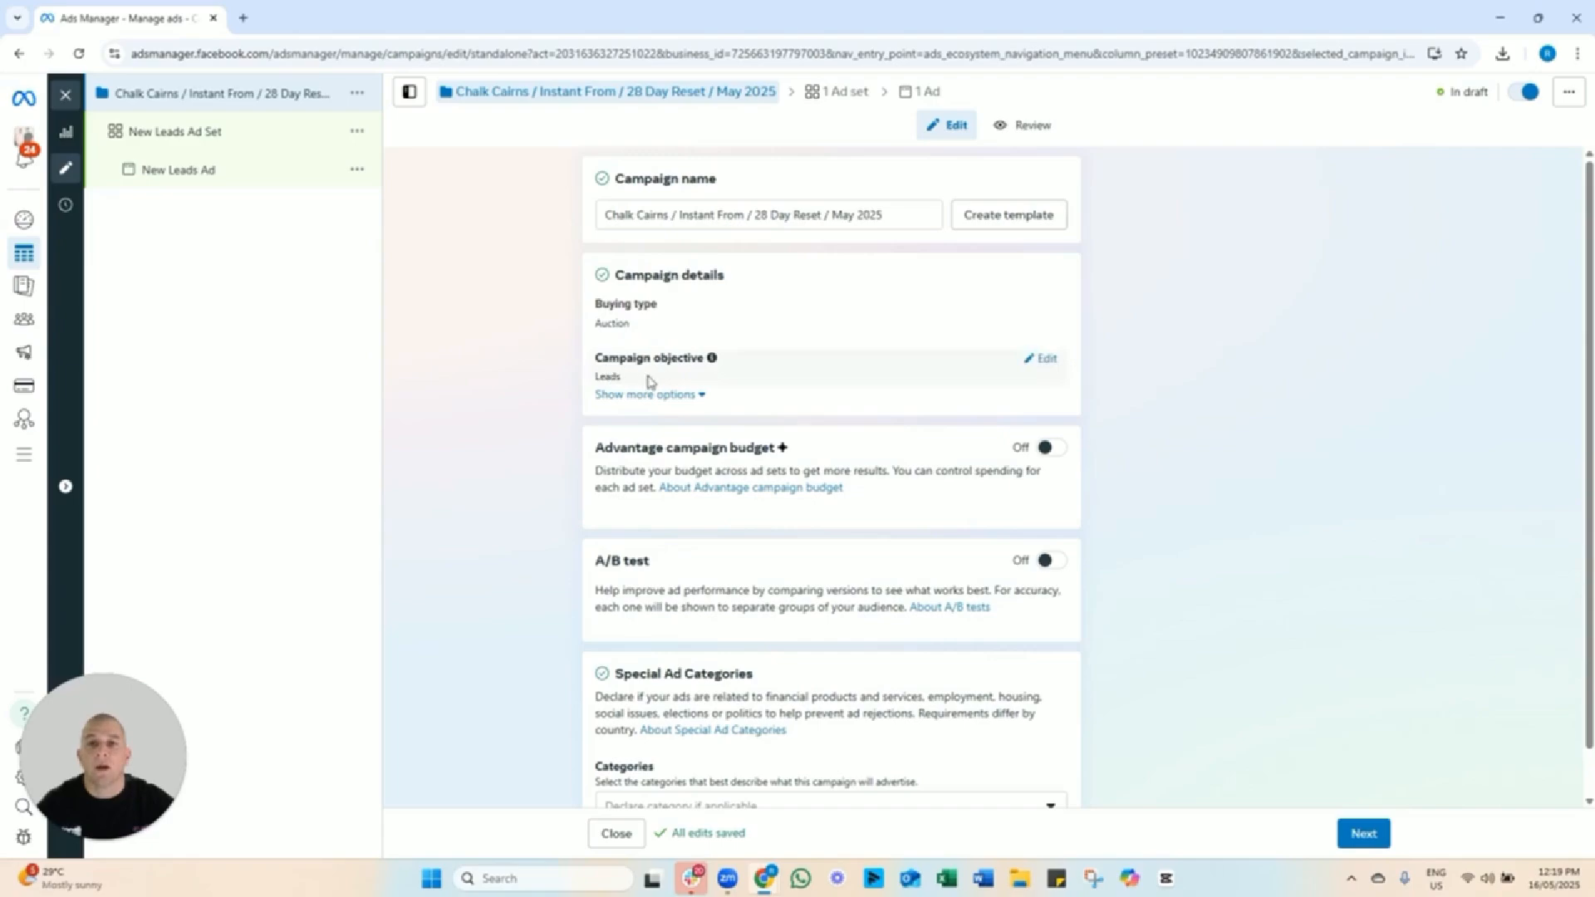
Turn on Advantage campaign budget and set the daily budget to 40 AUD.
scroll(523, 438, down, 1)
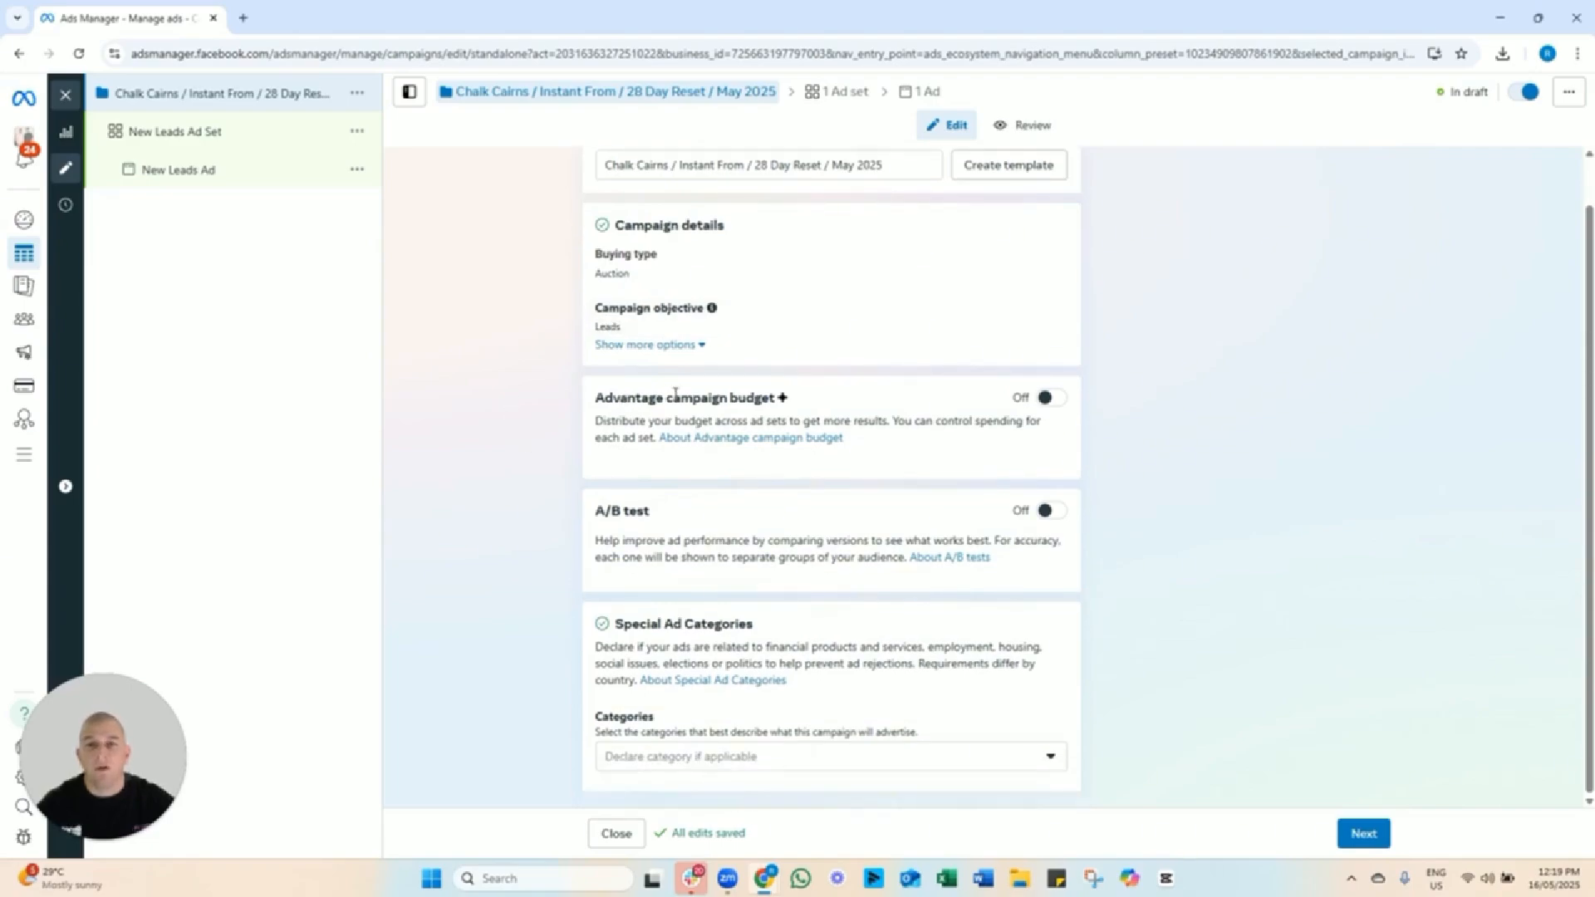
click(1050, 399)
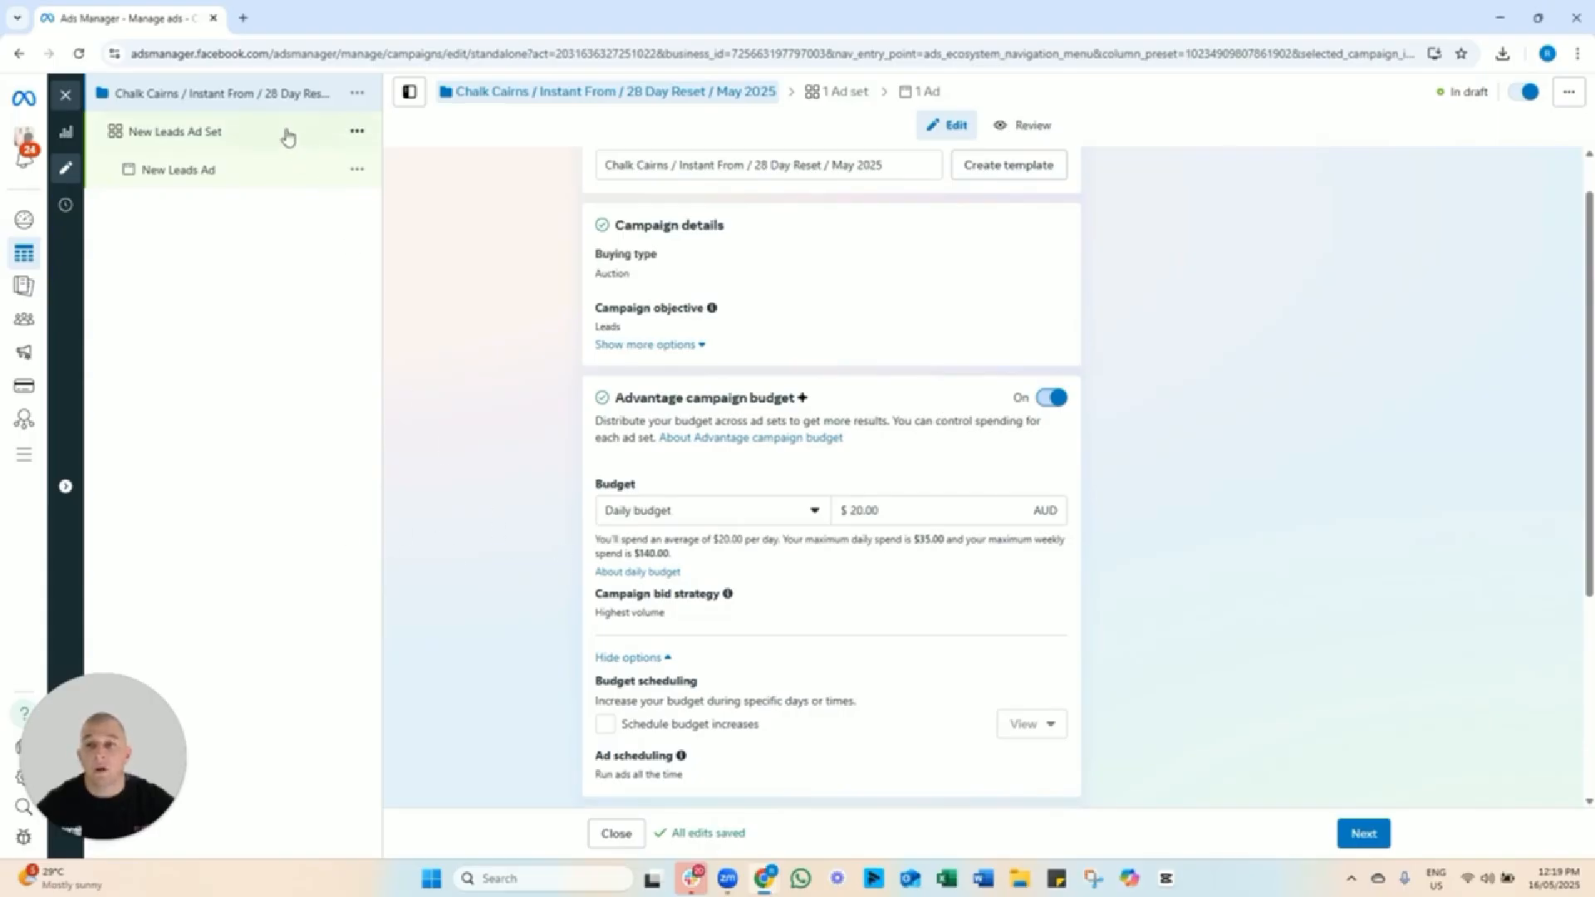
click(895, 512)
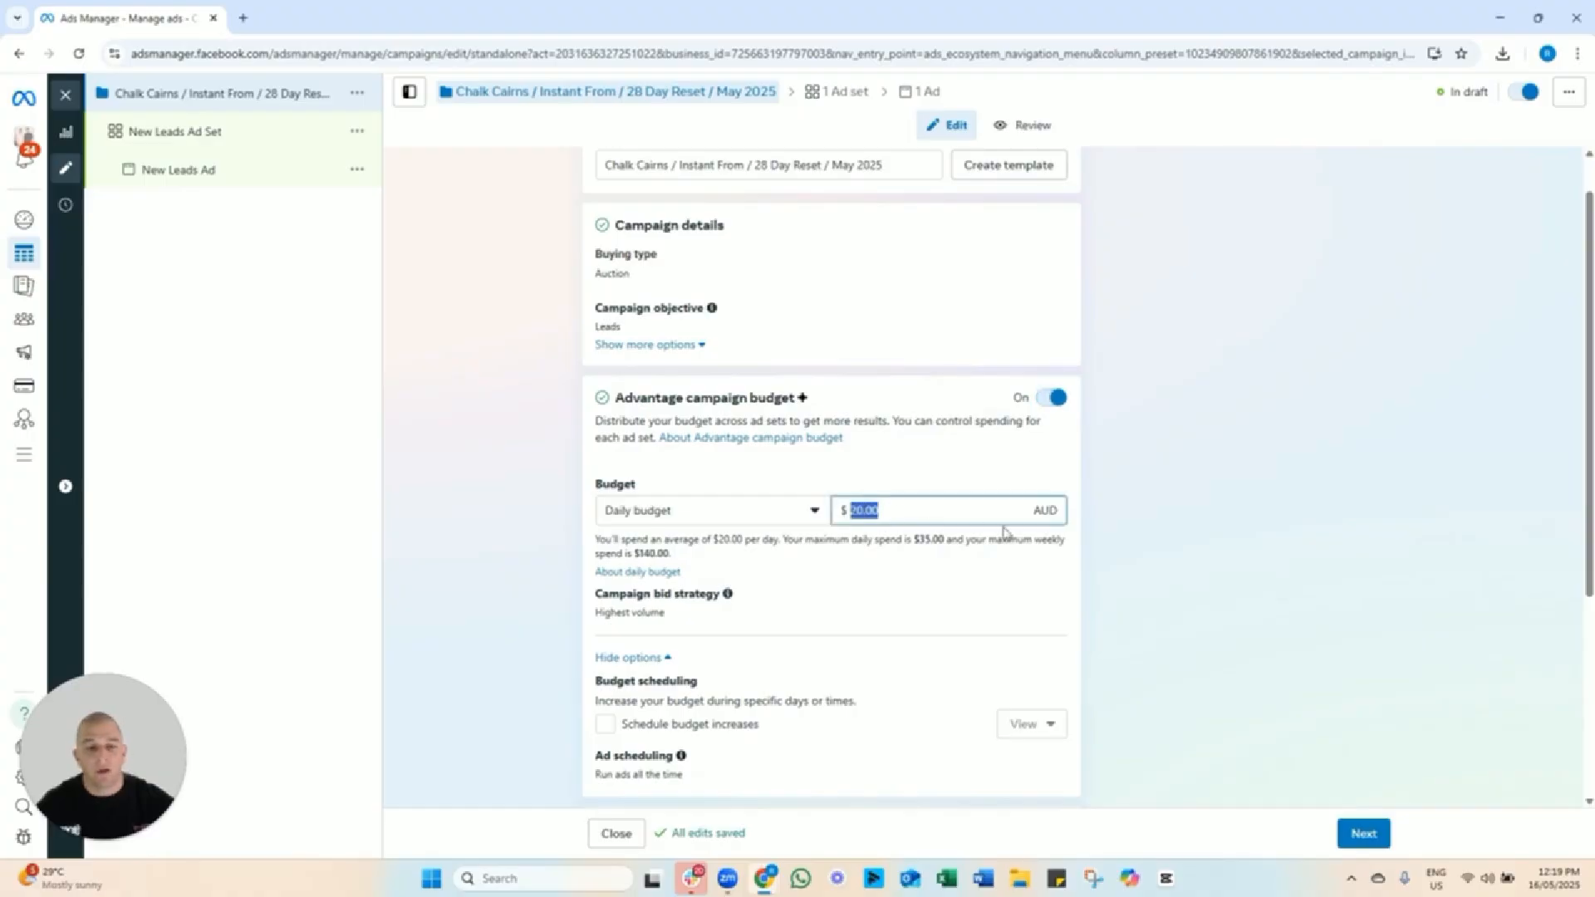
text(40)
click(1147, 547)
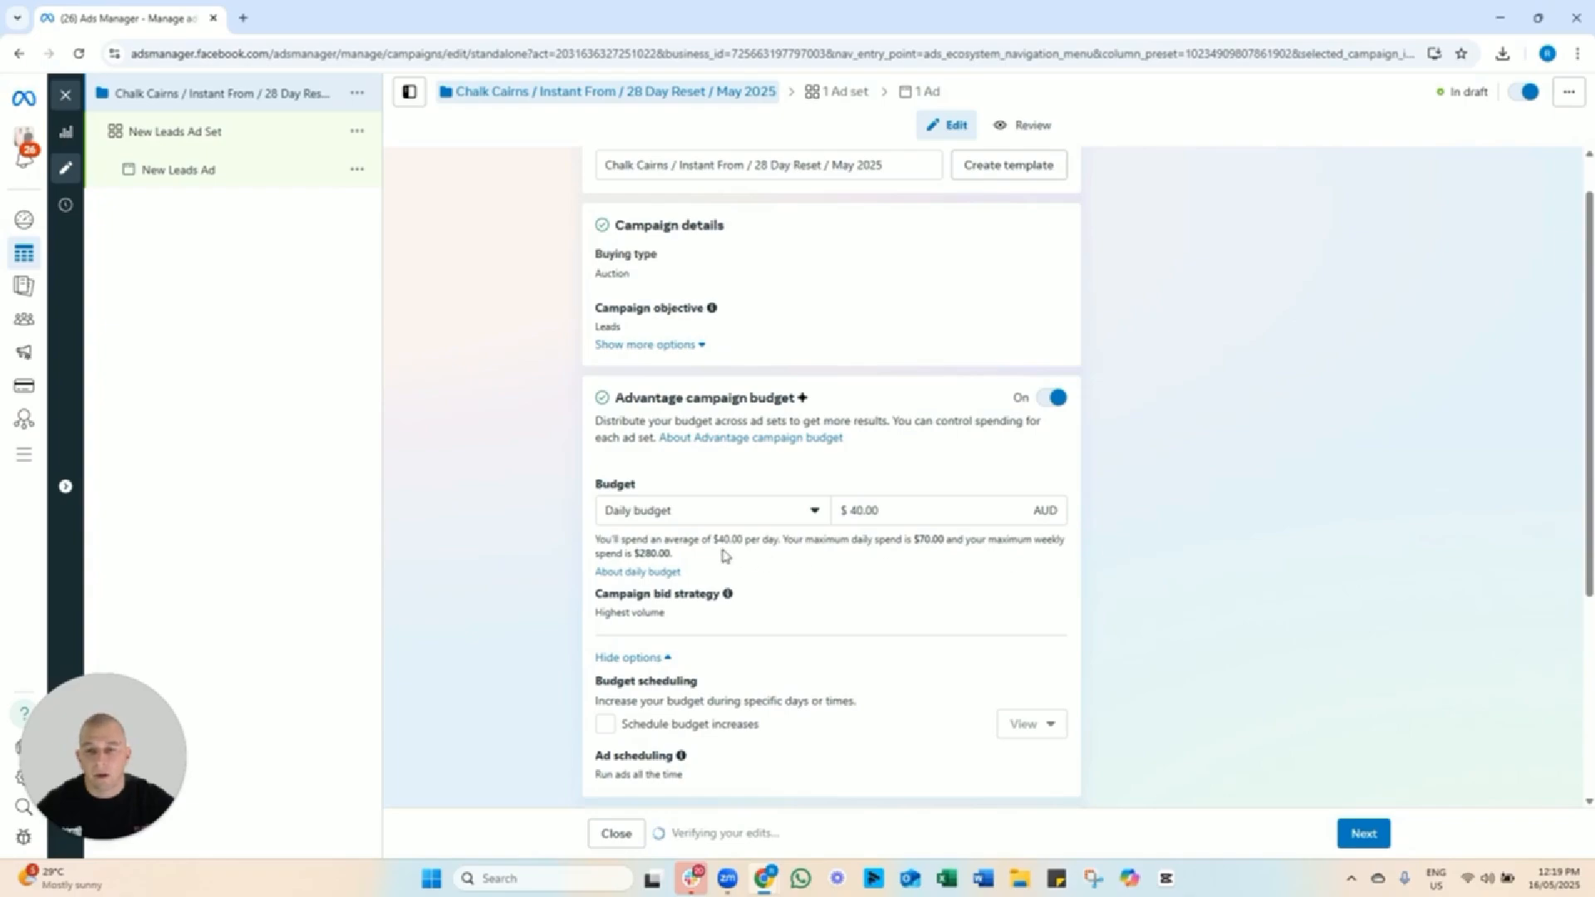
Review the average, maximum daily and weekly spend explanation under the campaign budget, and the A/B test setting.
drag(617, 540, 887, 555)
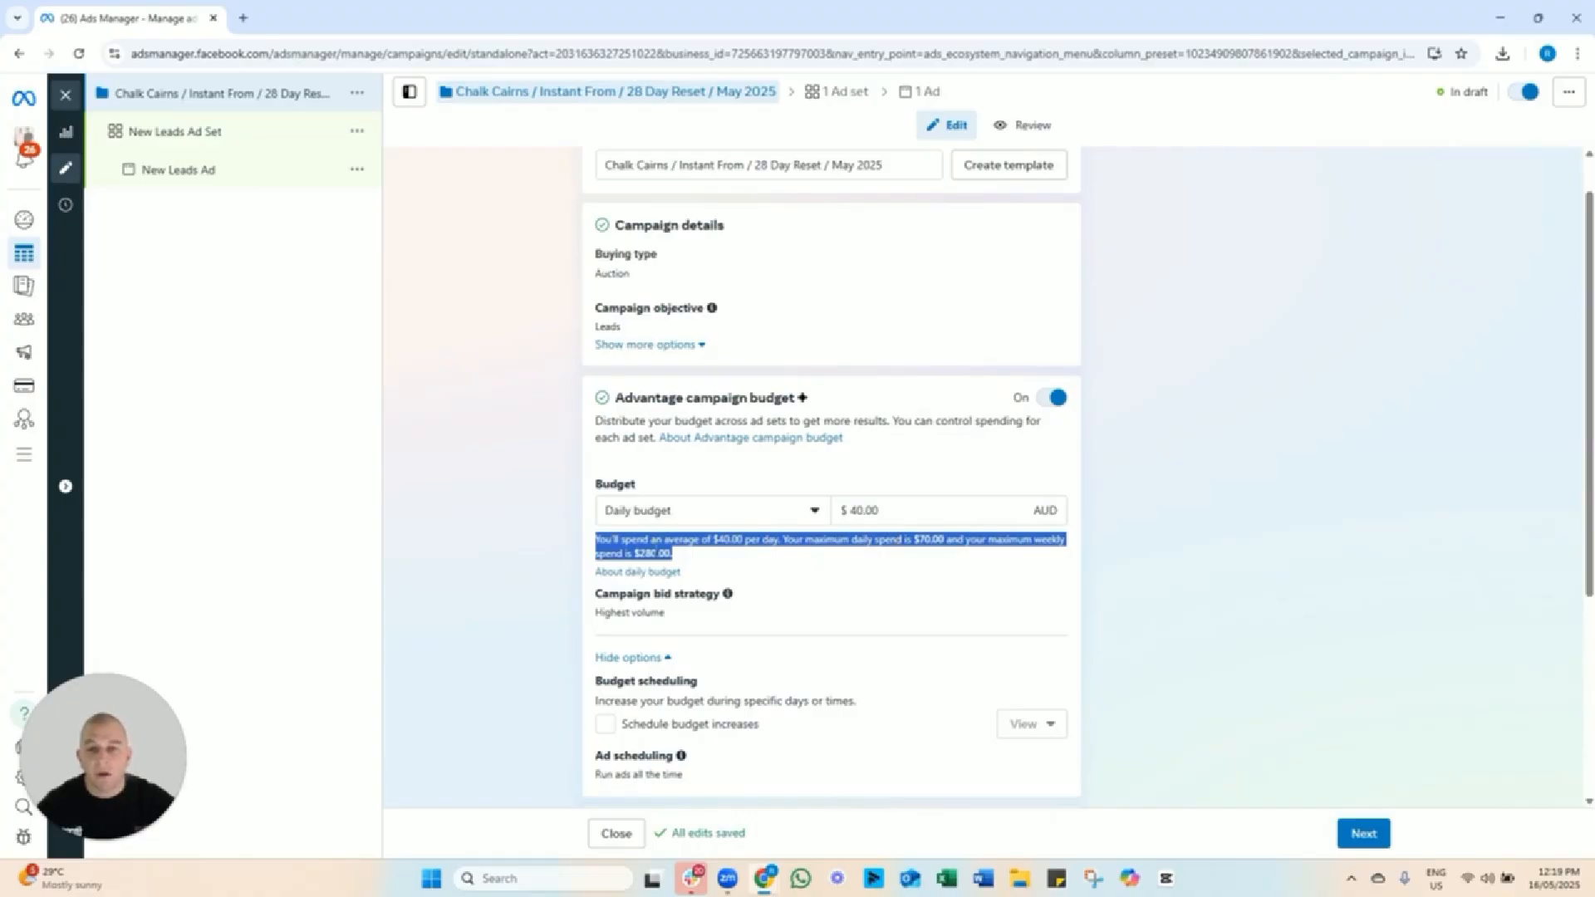
click(655, 552)
drag(694, 540, 977, 541)
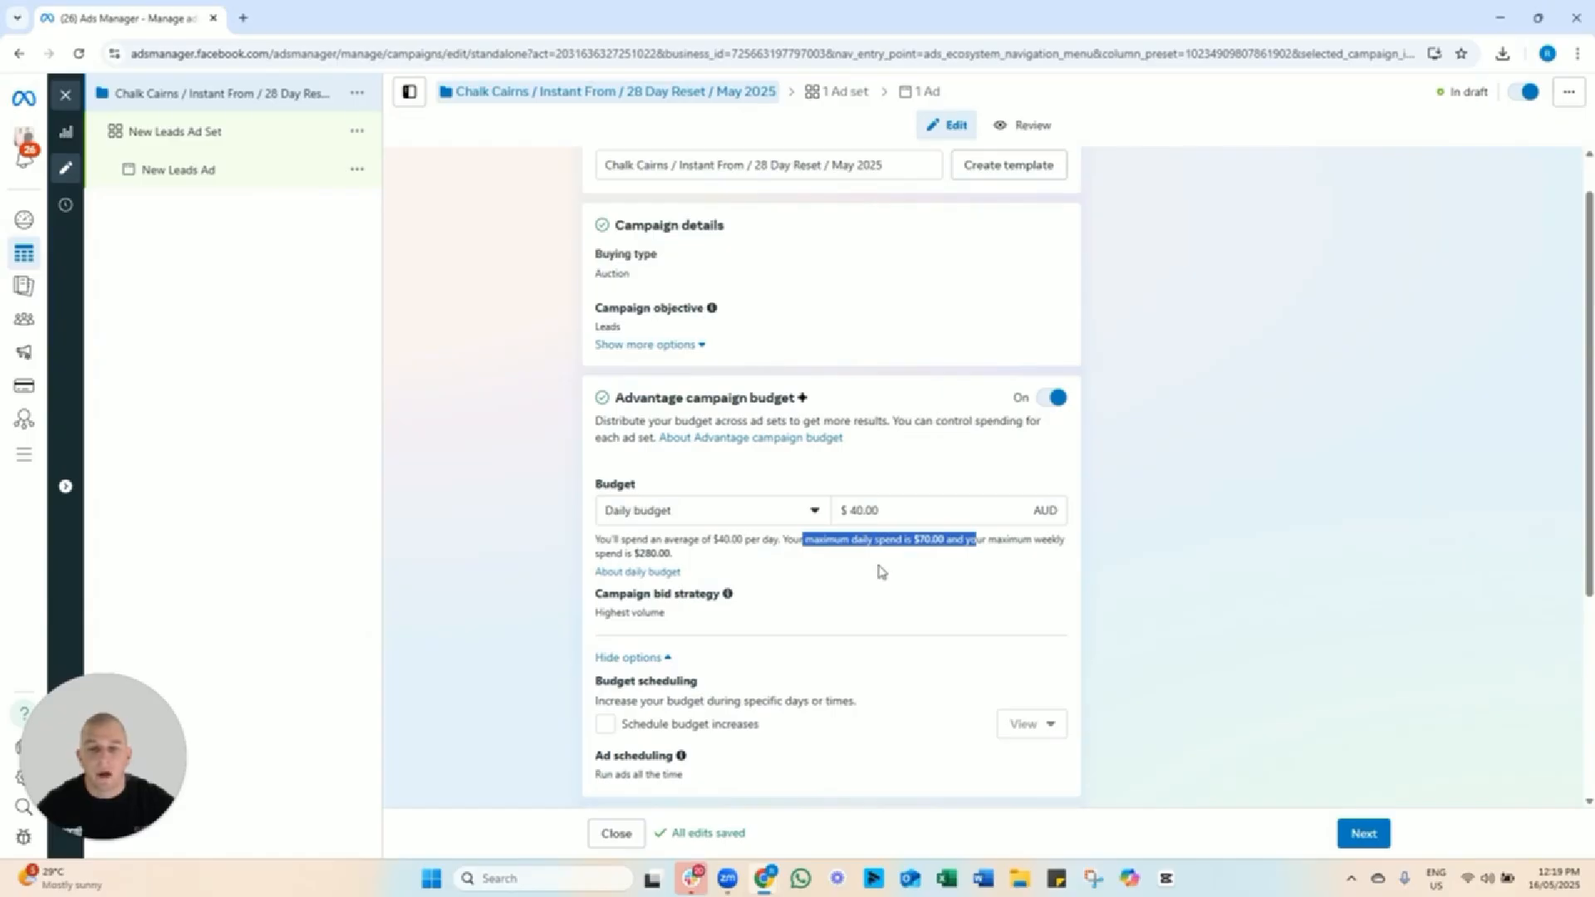
click(871, 570)
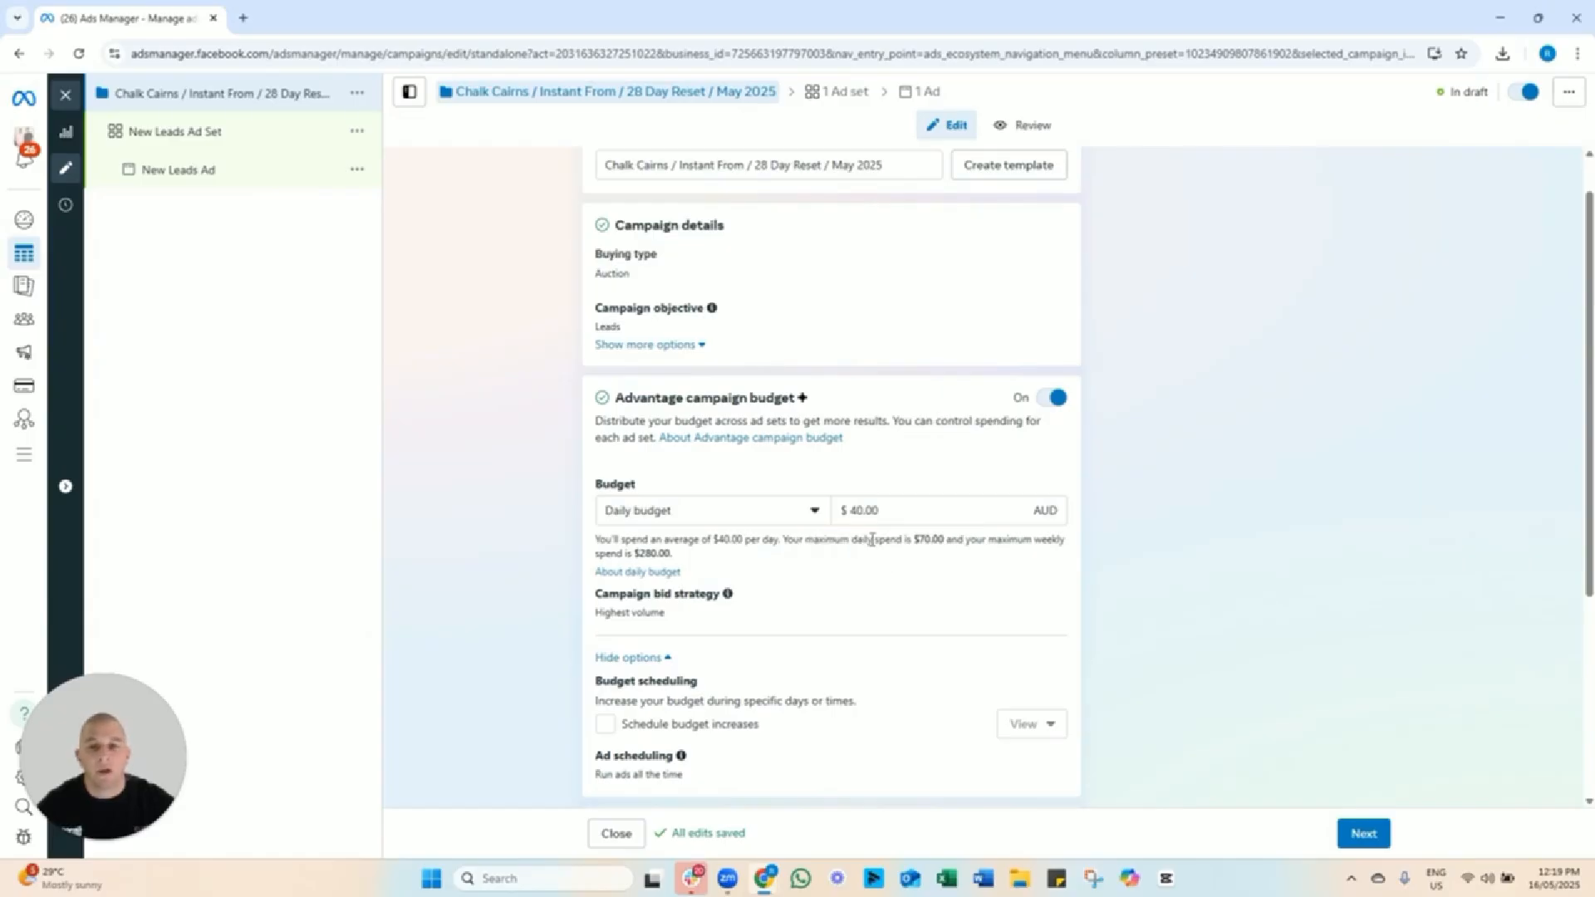
drag(910, 543, 973, 540)
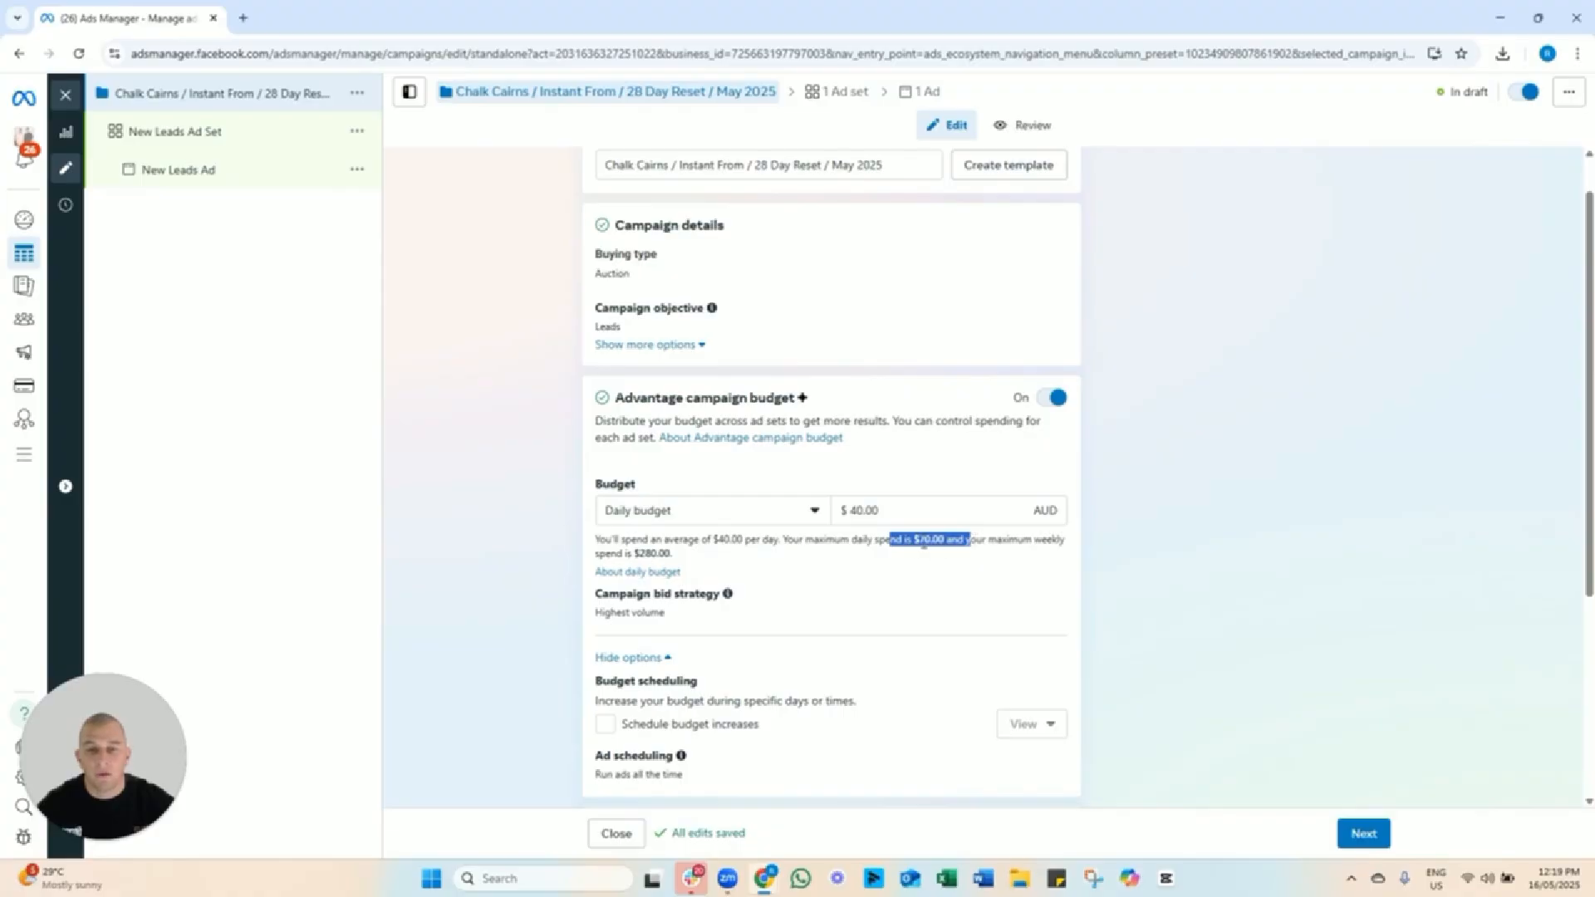
click(858, 564)
scroll(517, 545, down, 3)
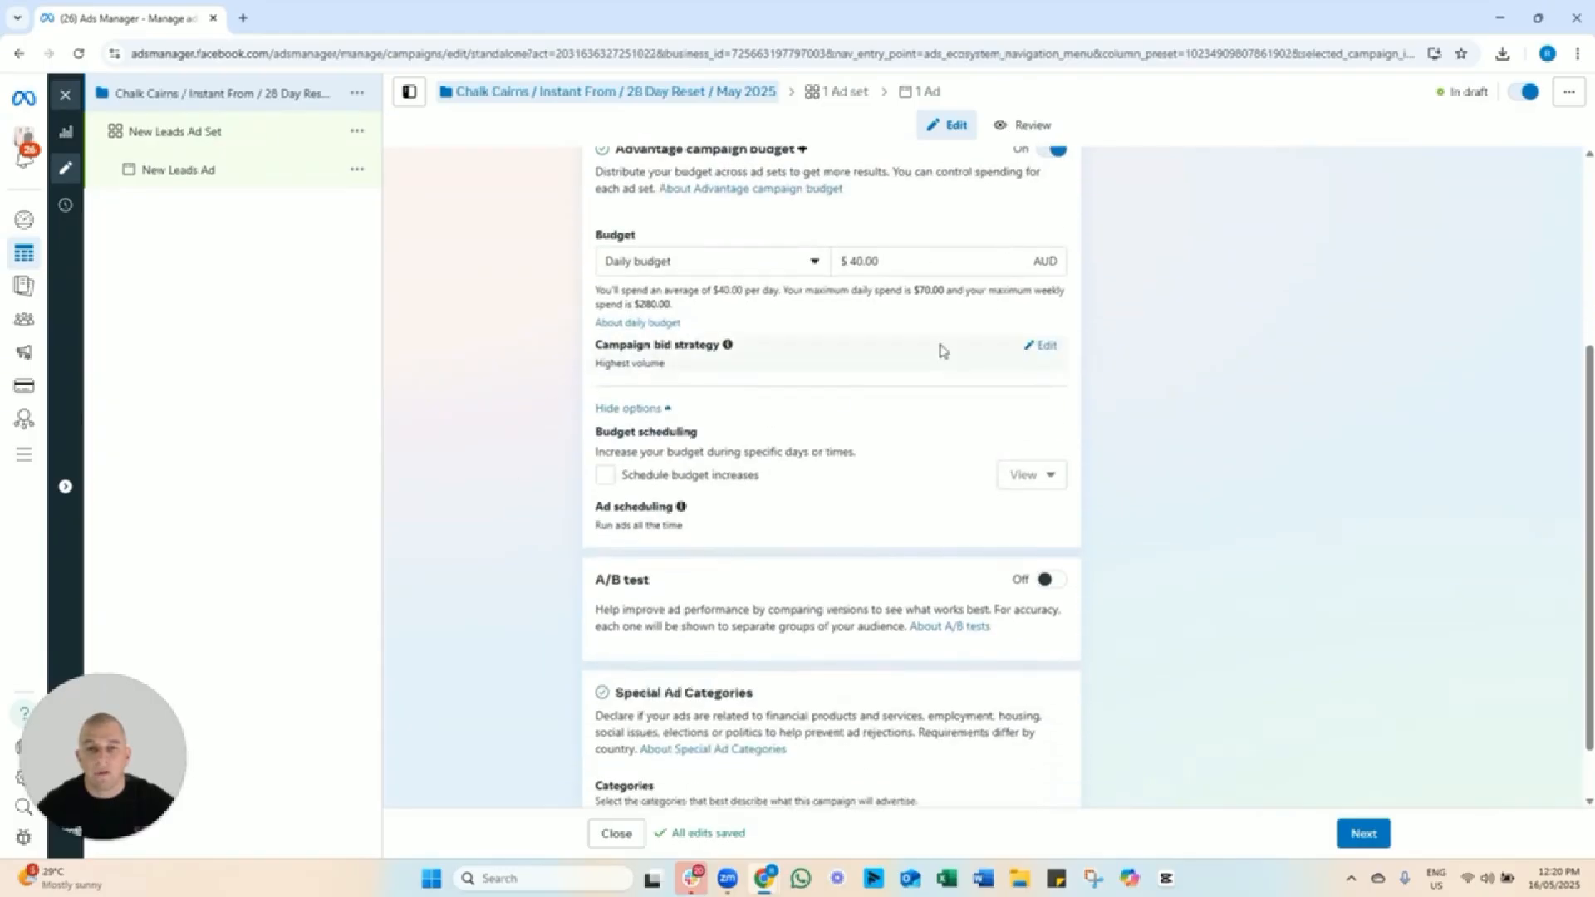
triple_click(616, 583)
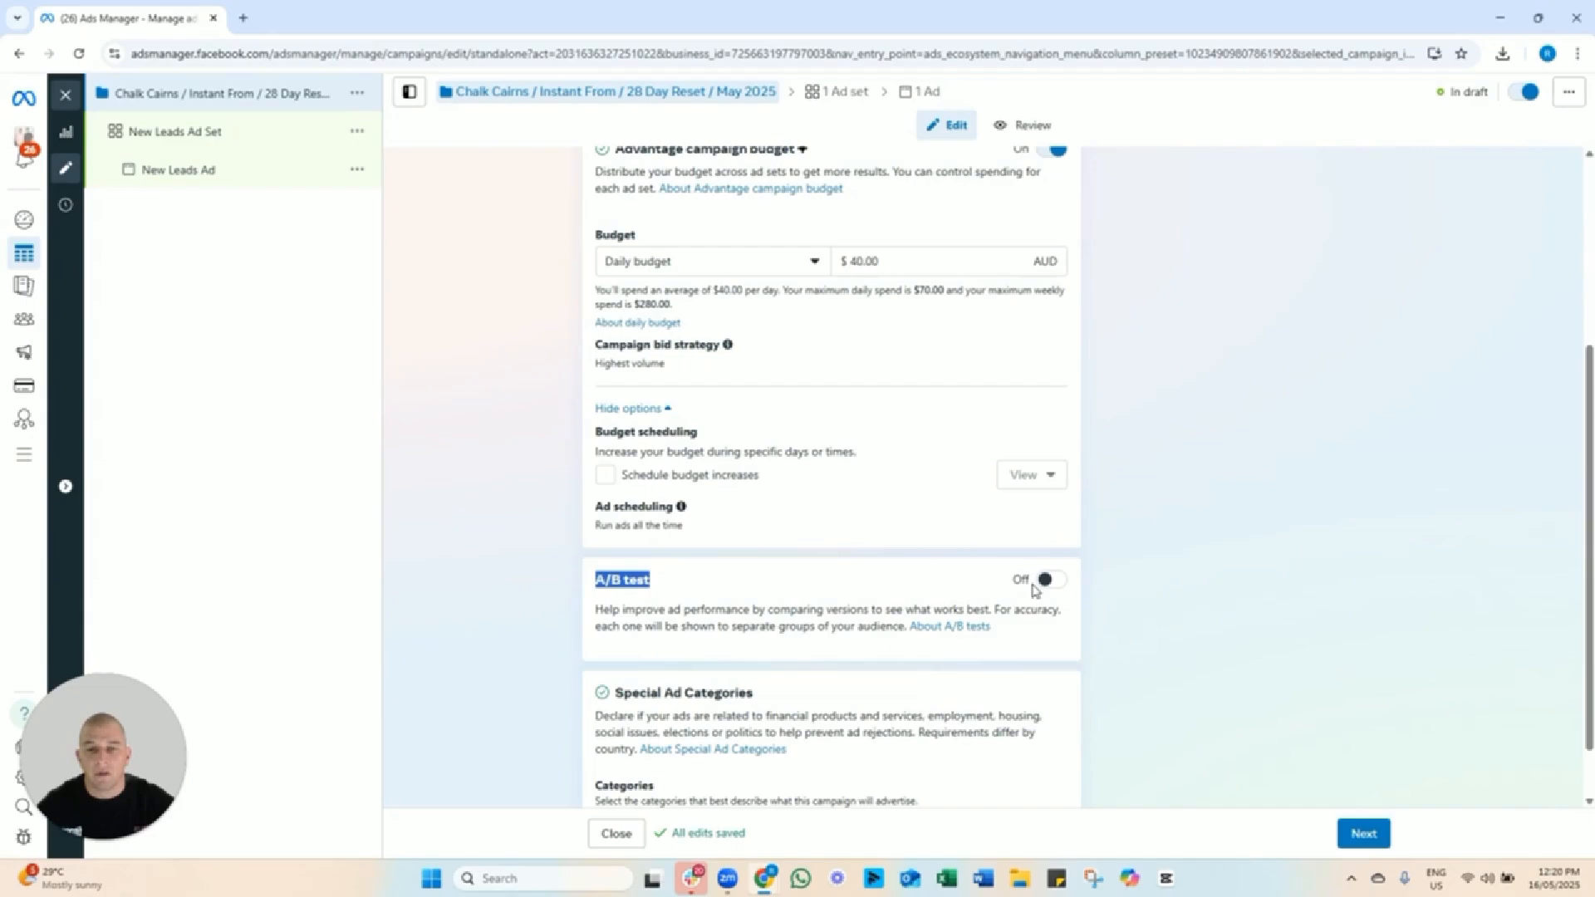
scroll(534, 605, up, 4)
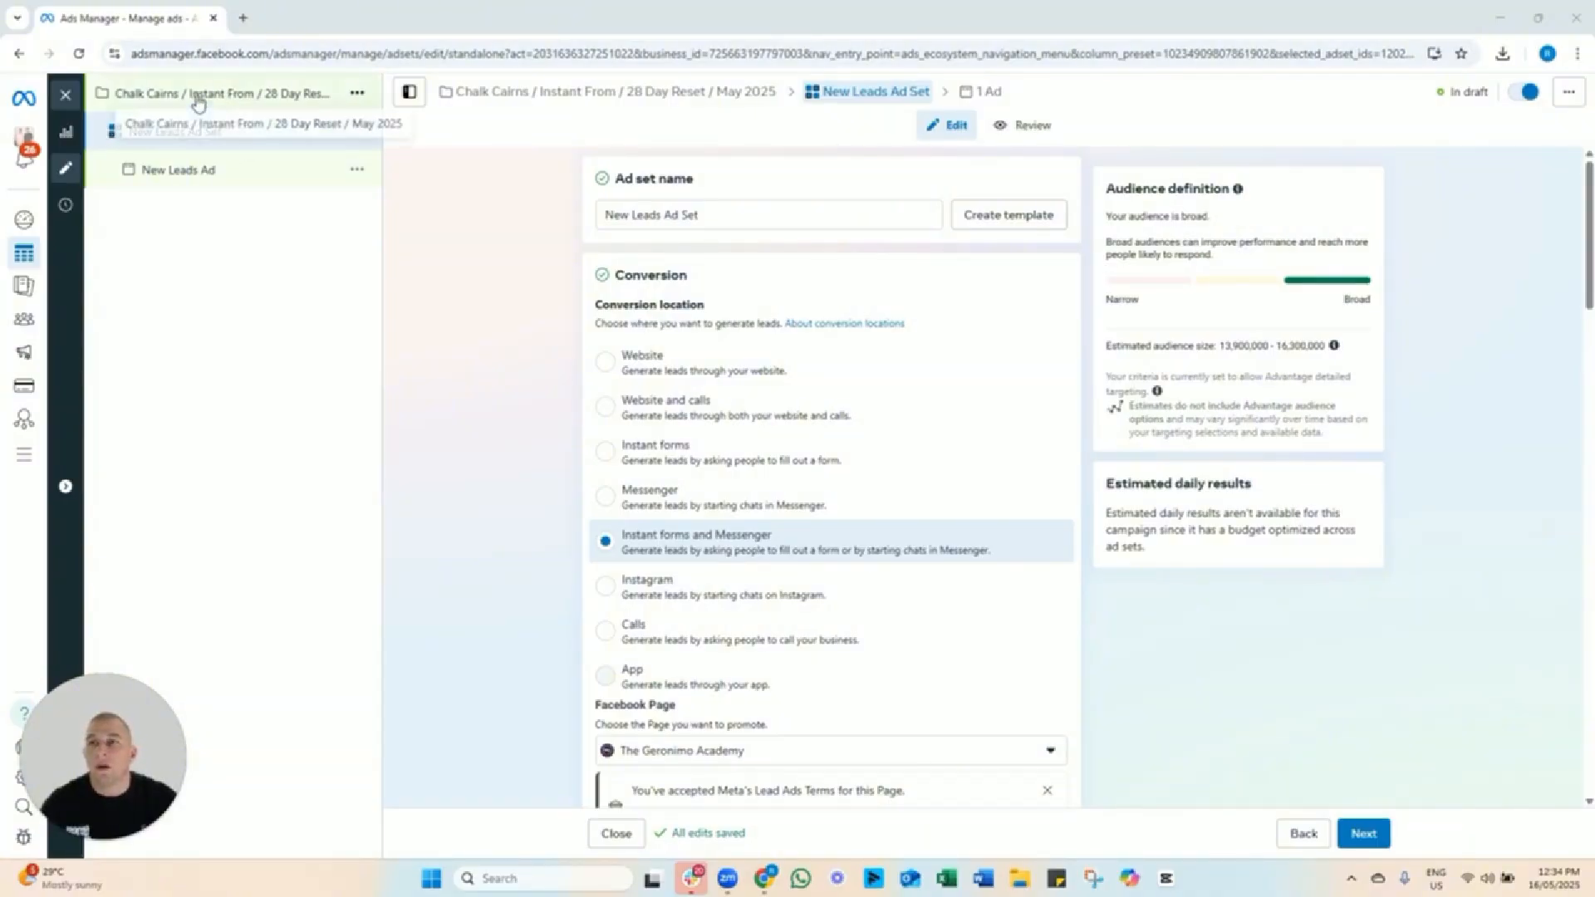
Copy the campaign name and use it to replace the name of the leads ad set.
click(239, 100)
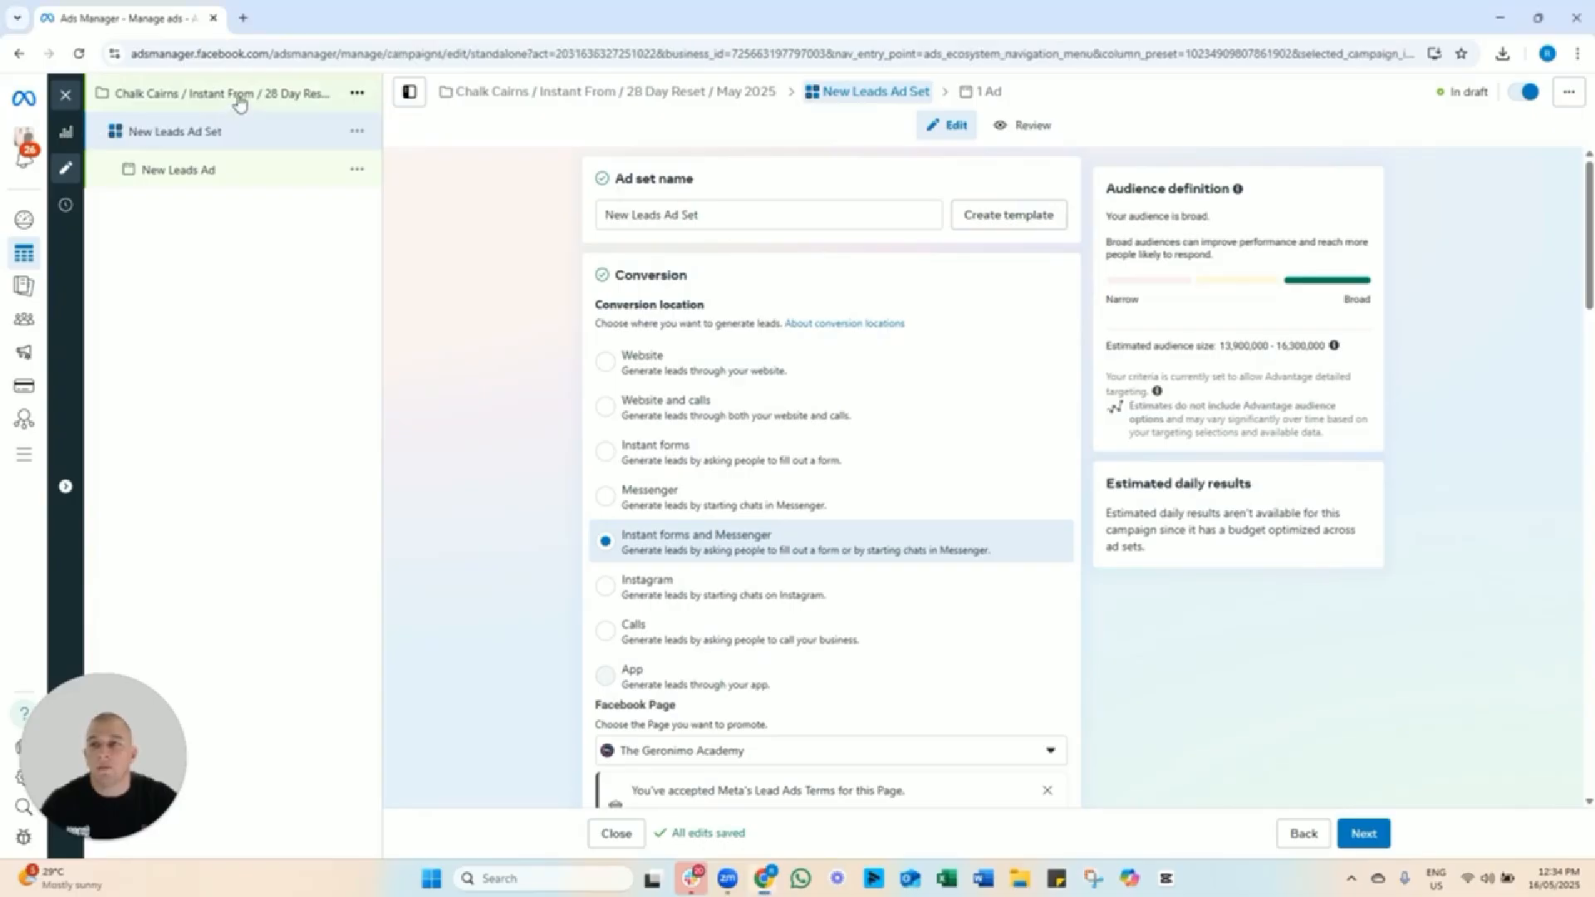
drag(886, 215, 403, 217)
key(ctrl+c)
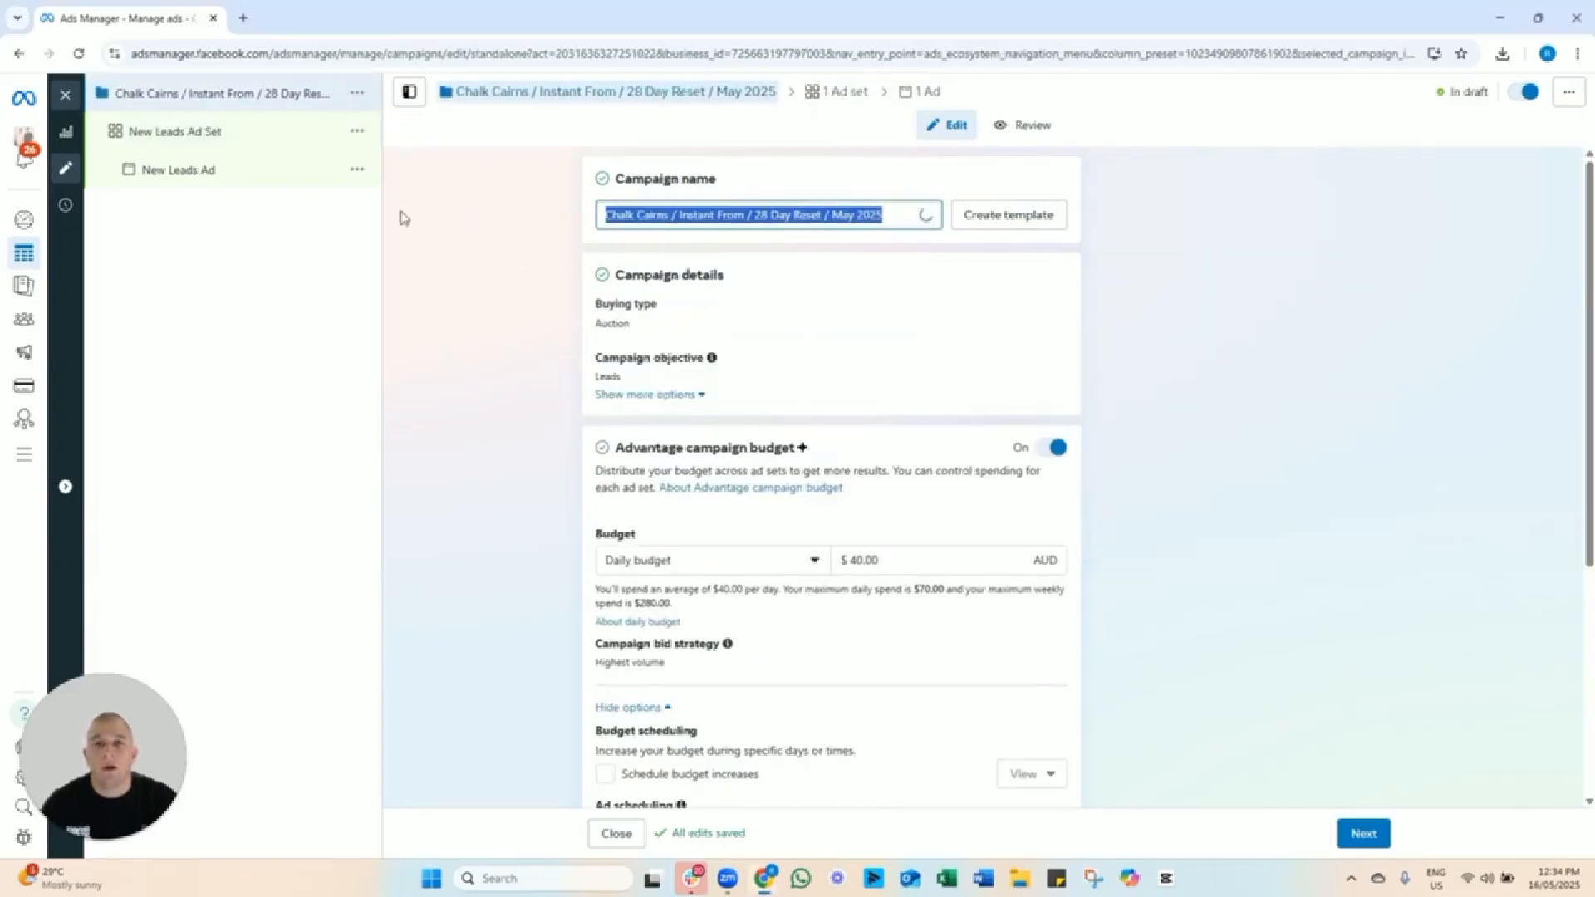
click(194, 136)
drag(746, 220, 555, 218)
key(ctrl+v)
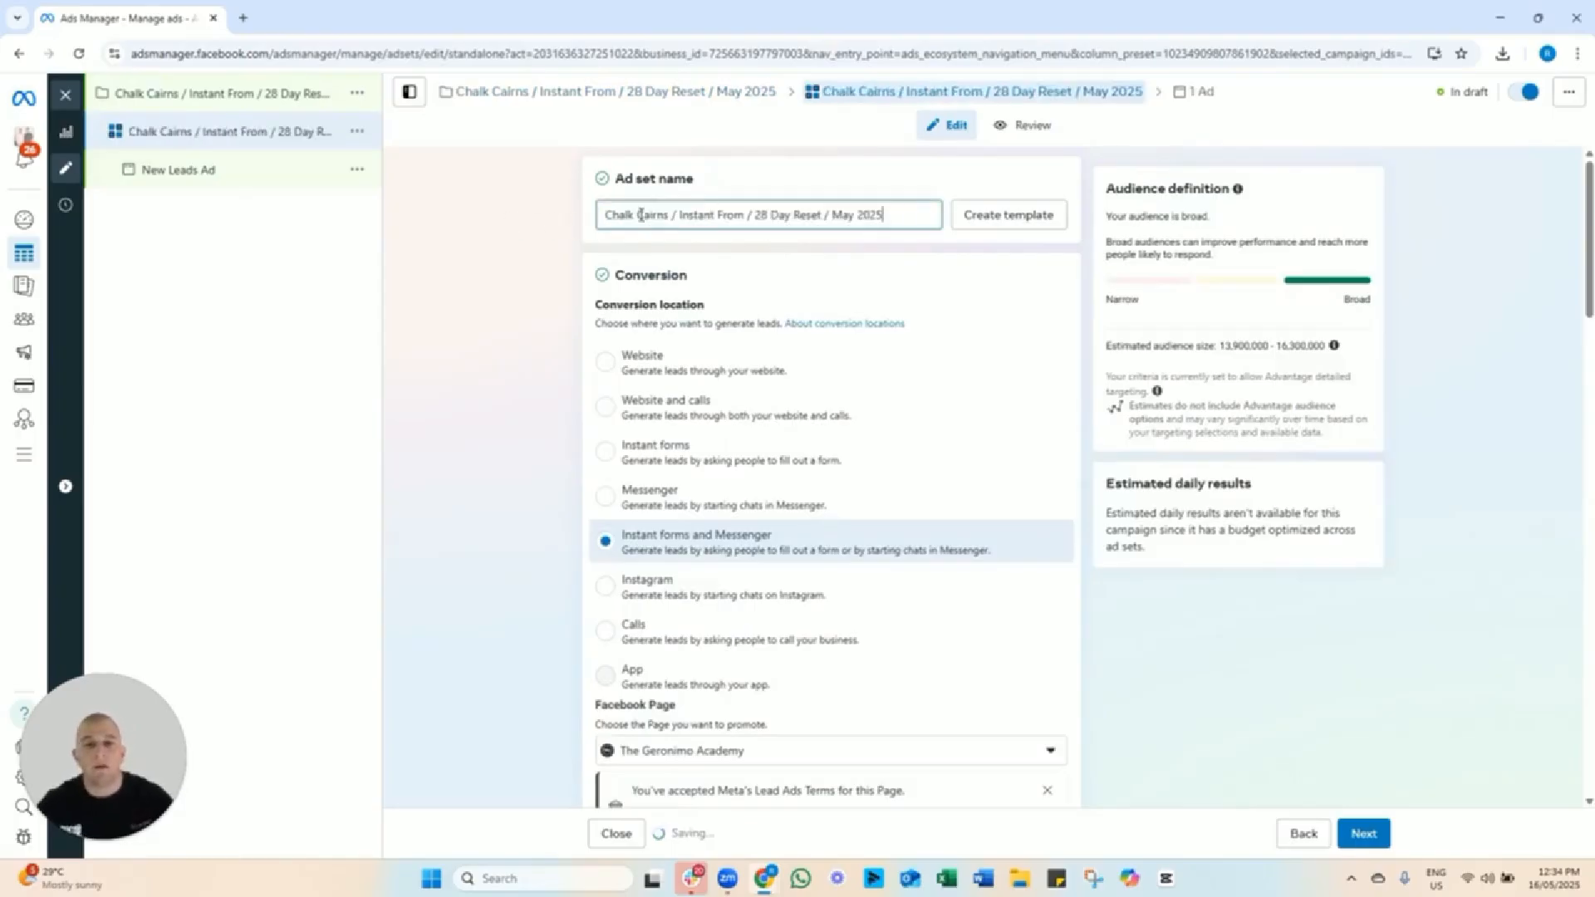
Replace the date at the end of the ad set name so it reads "Chalk Cairns / Instant From / 28 Day Reset / Broad".
key(BackSpace)
key(BackSpace)
key(BackSpace)
key(BackSpace)
key(BackSpace)
key(BackSpace)
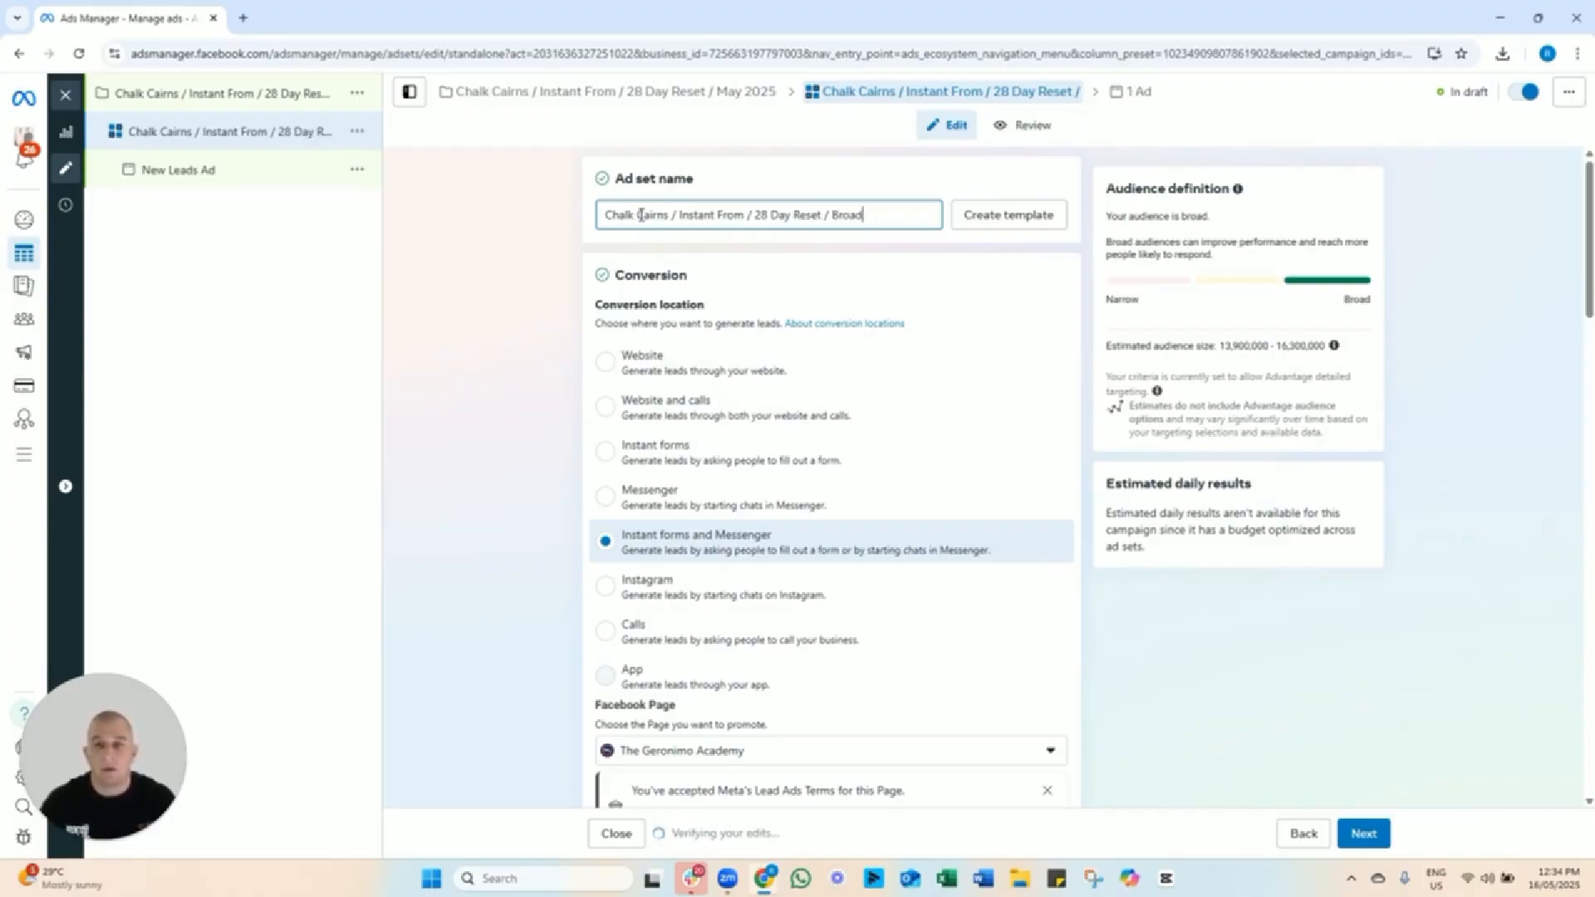
click(503, 560)
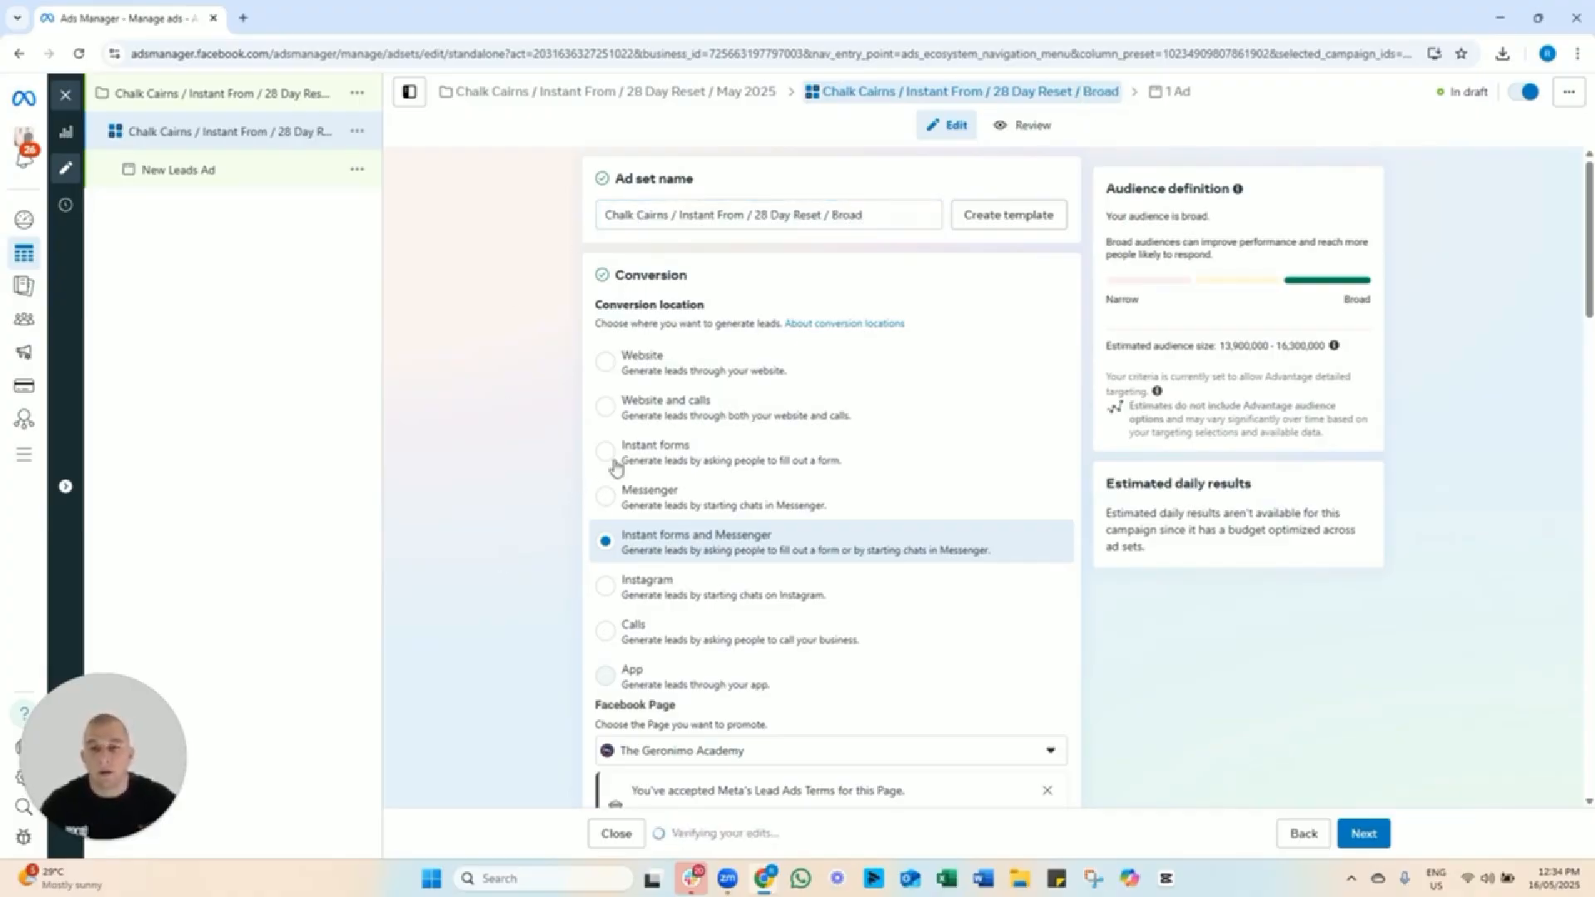
Set the ad set's conversion location to Instant forms and its Facebook Page to CHALK Cairns.
click(650, 463)
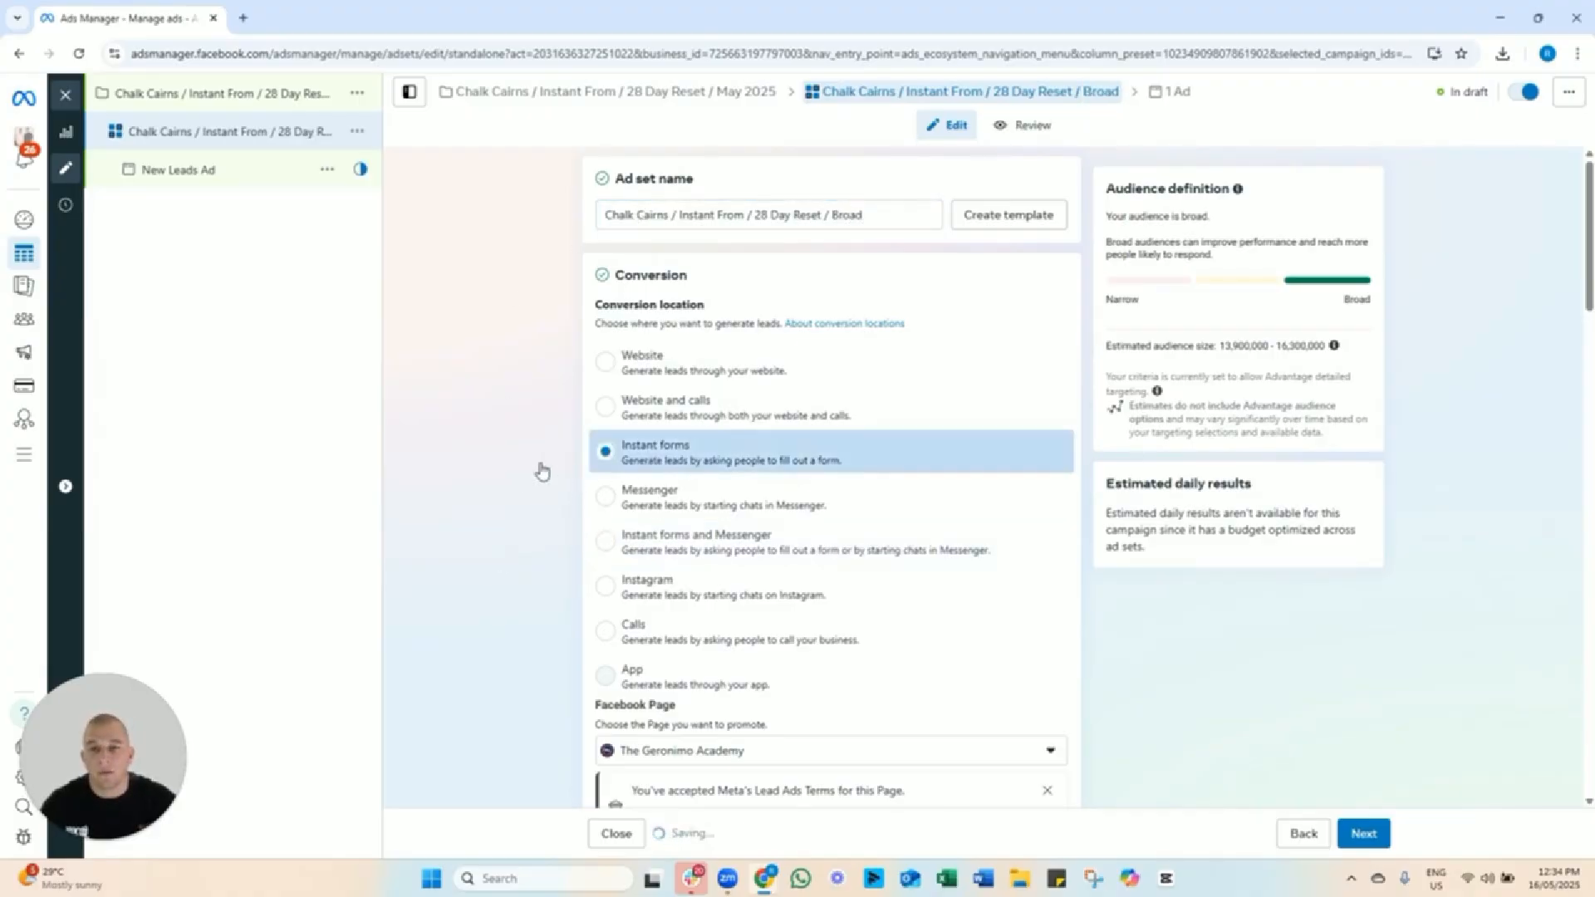
scroll(541, 470, down, 4)
click(681, 419)
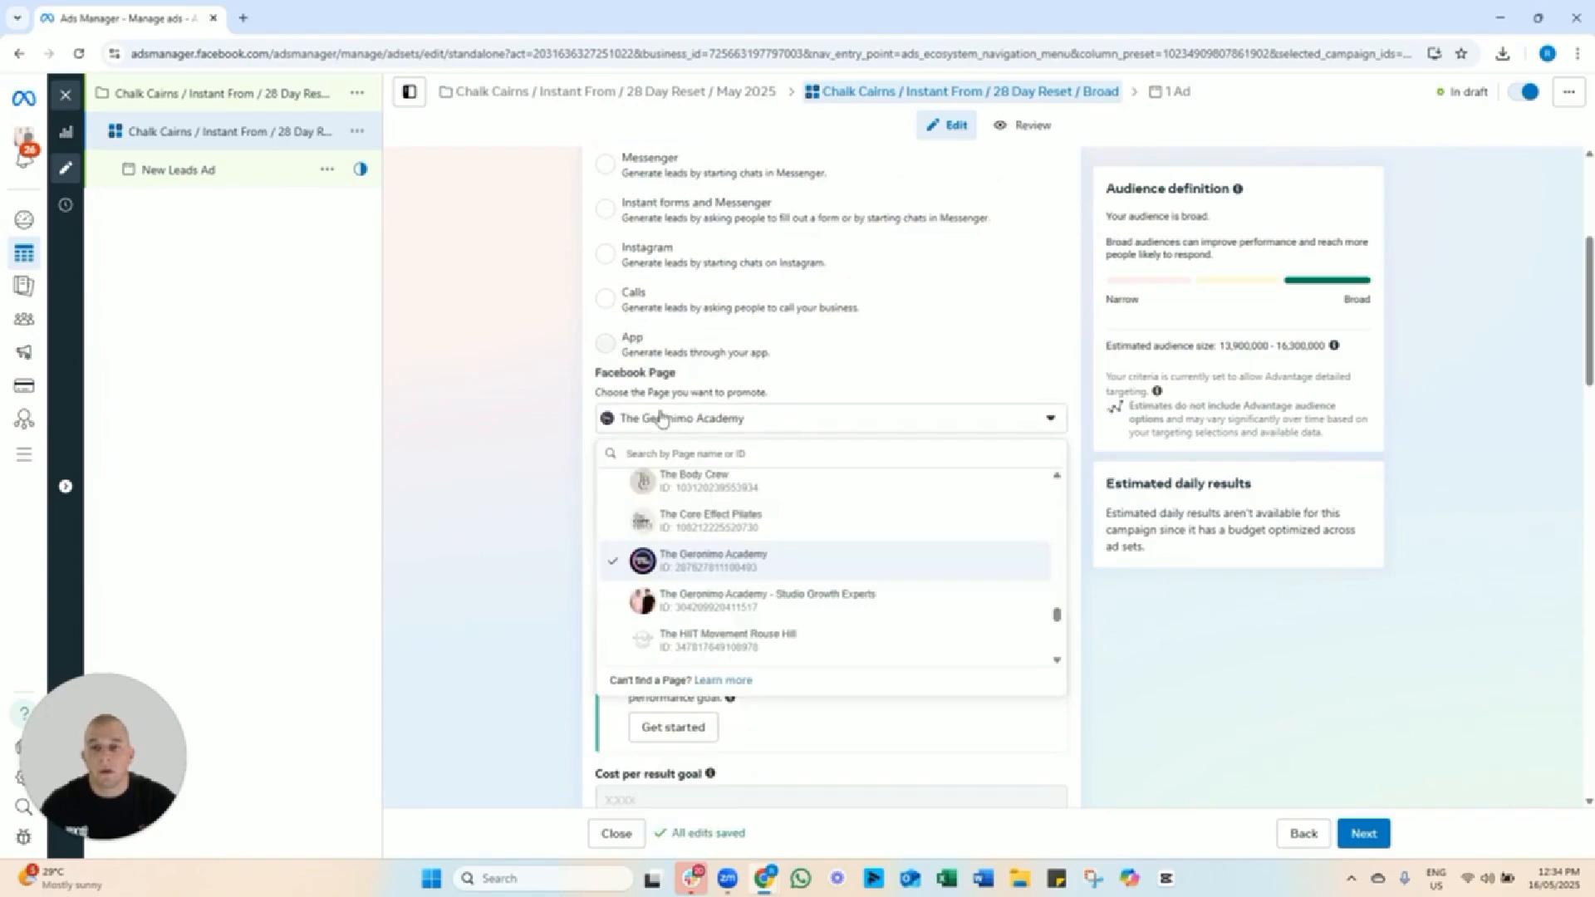
text(chalk)
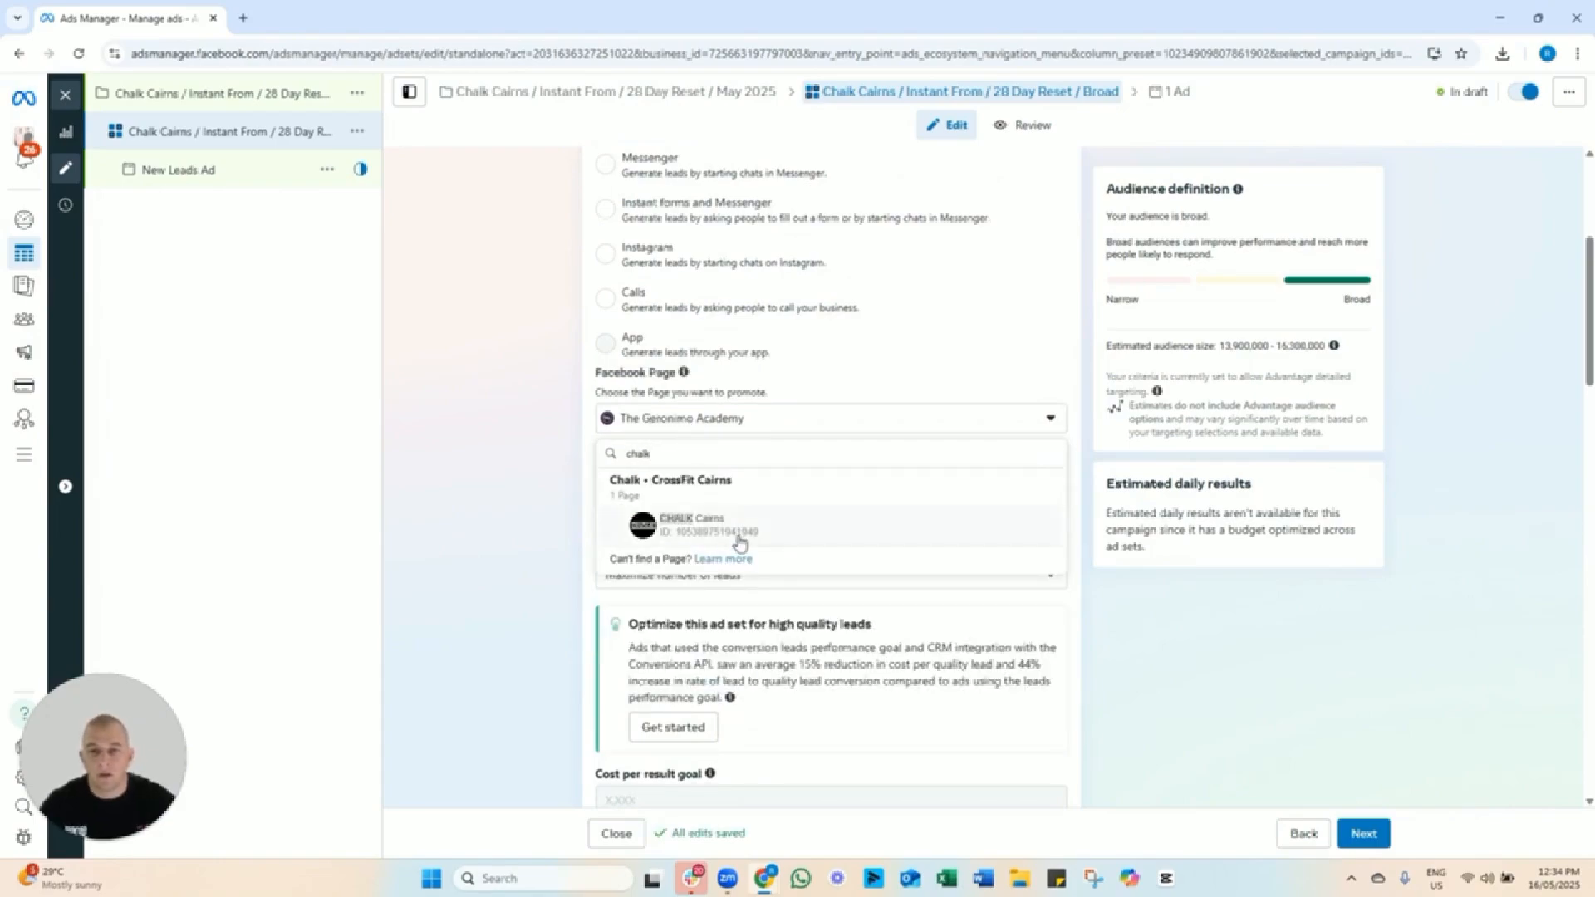
click(711, 532)
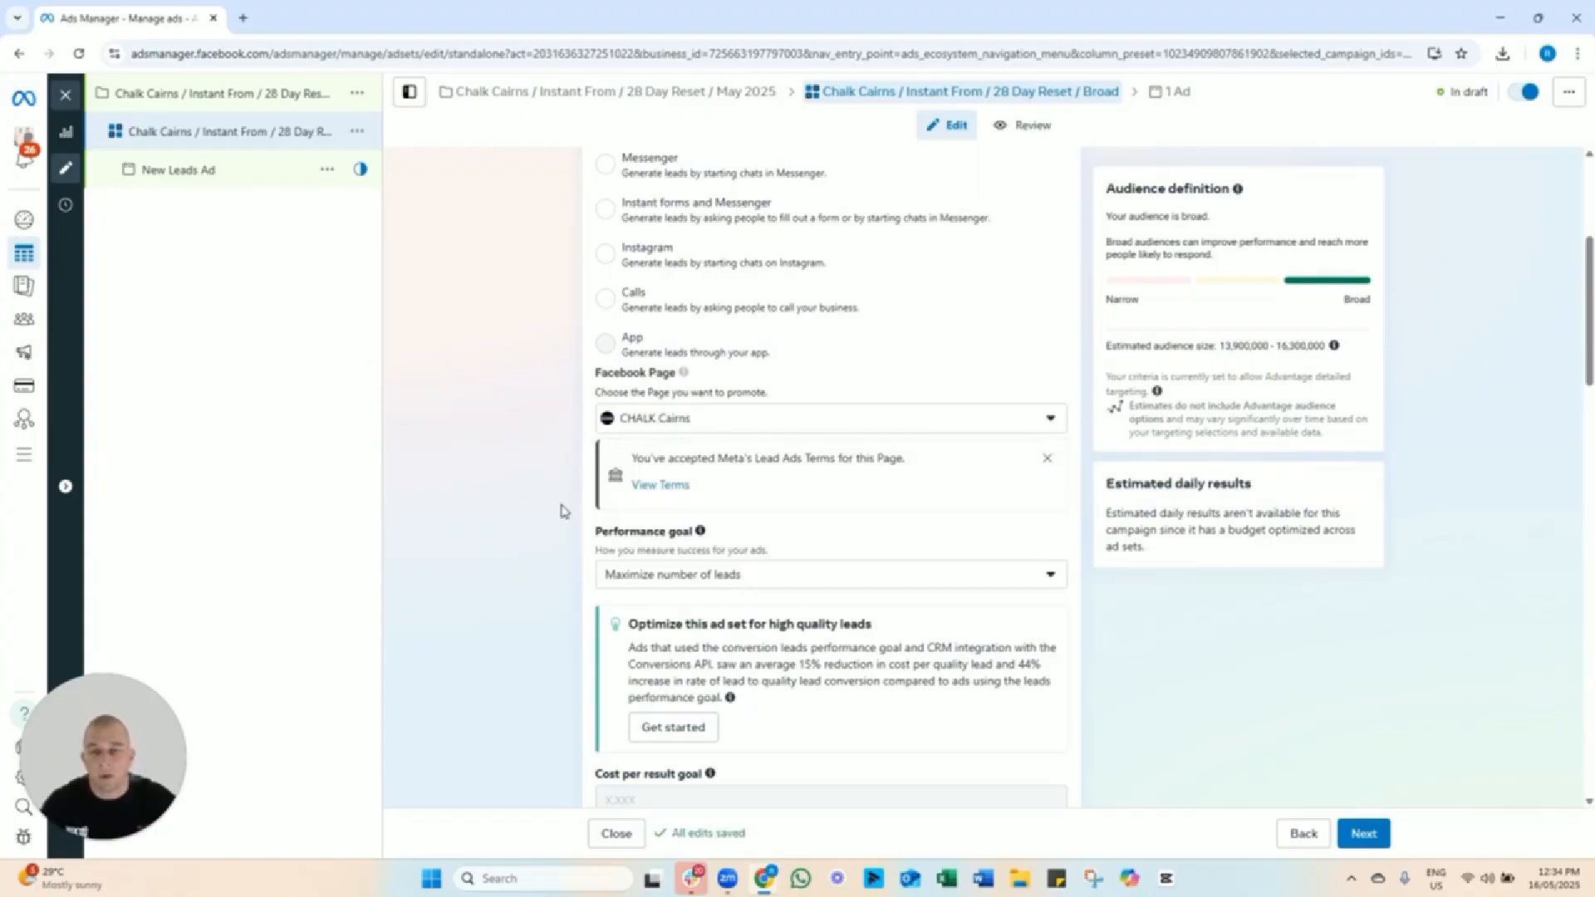
Switch the ad set from Advantage+ audience to the original audience options.
scroll(557, 515, down, 7)
scroll(557, 520, down, 15)
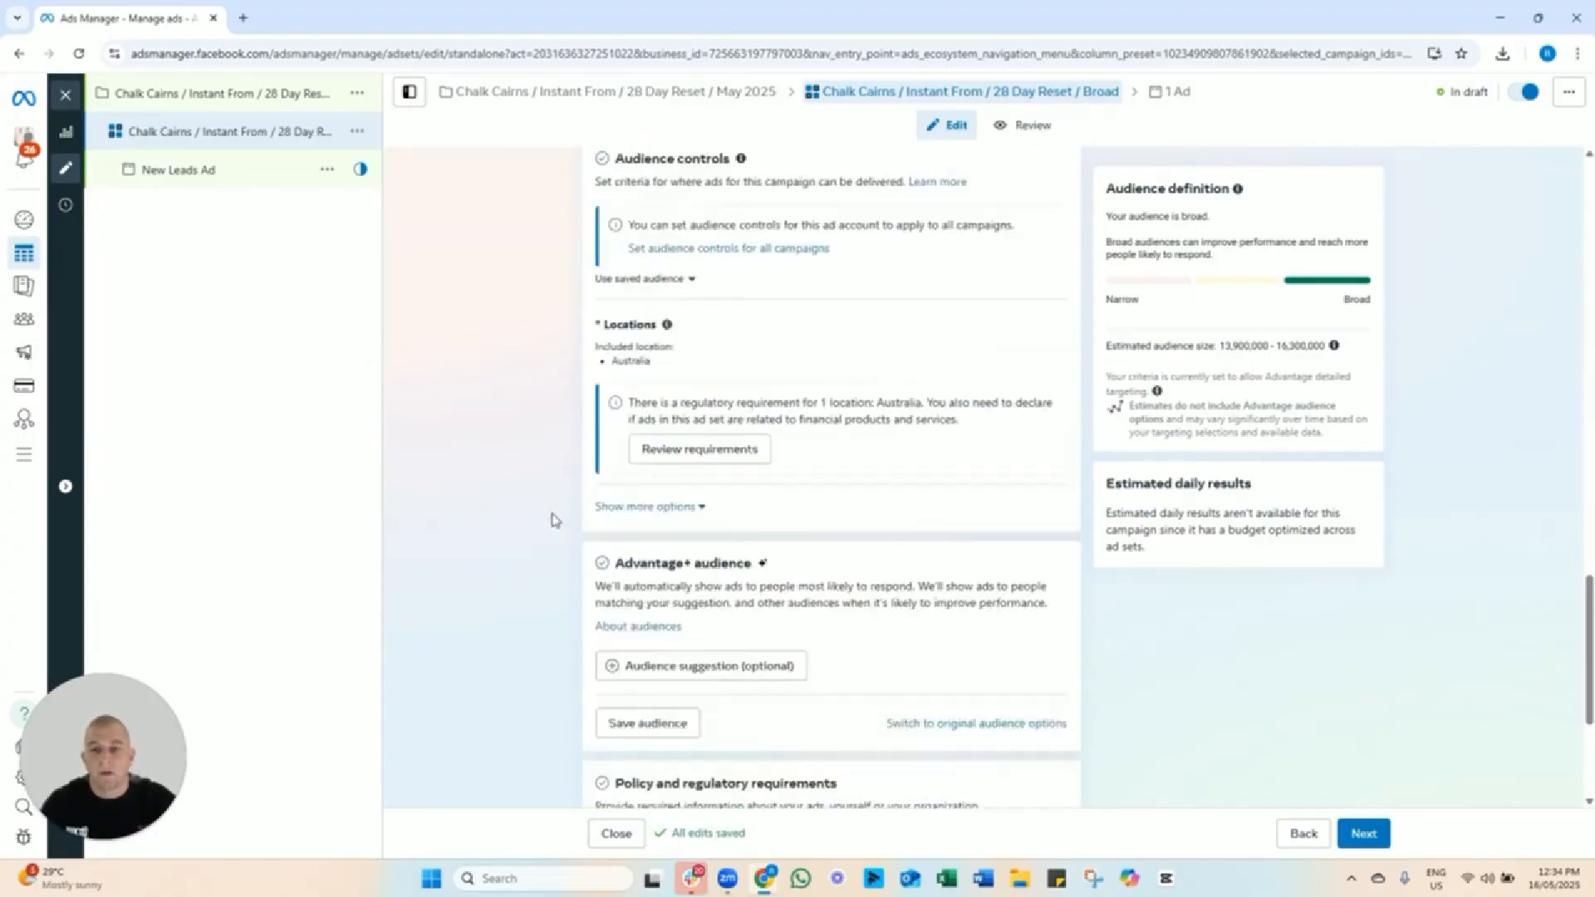
scroll(555, 520, up, 1)
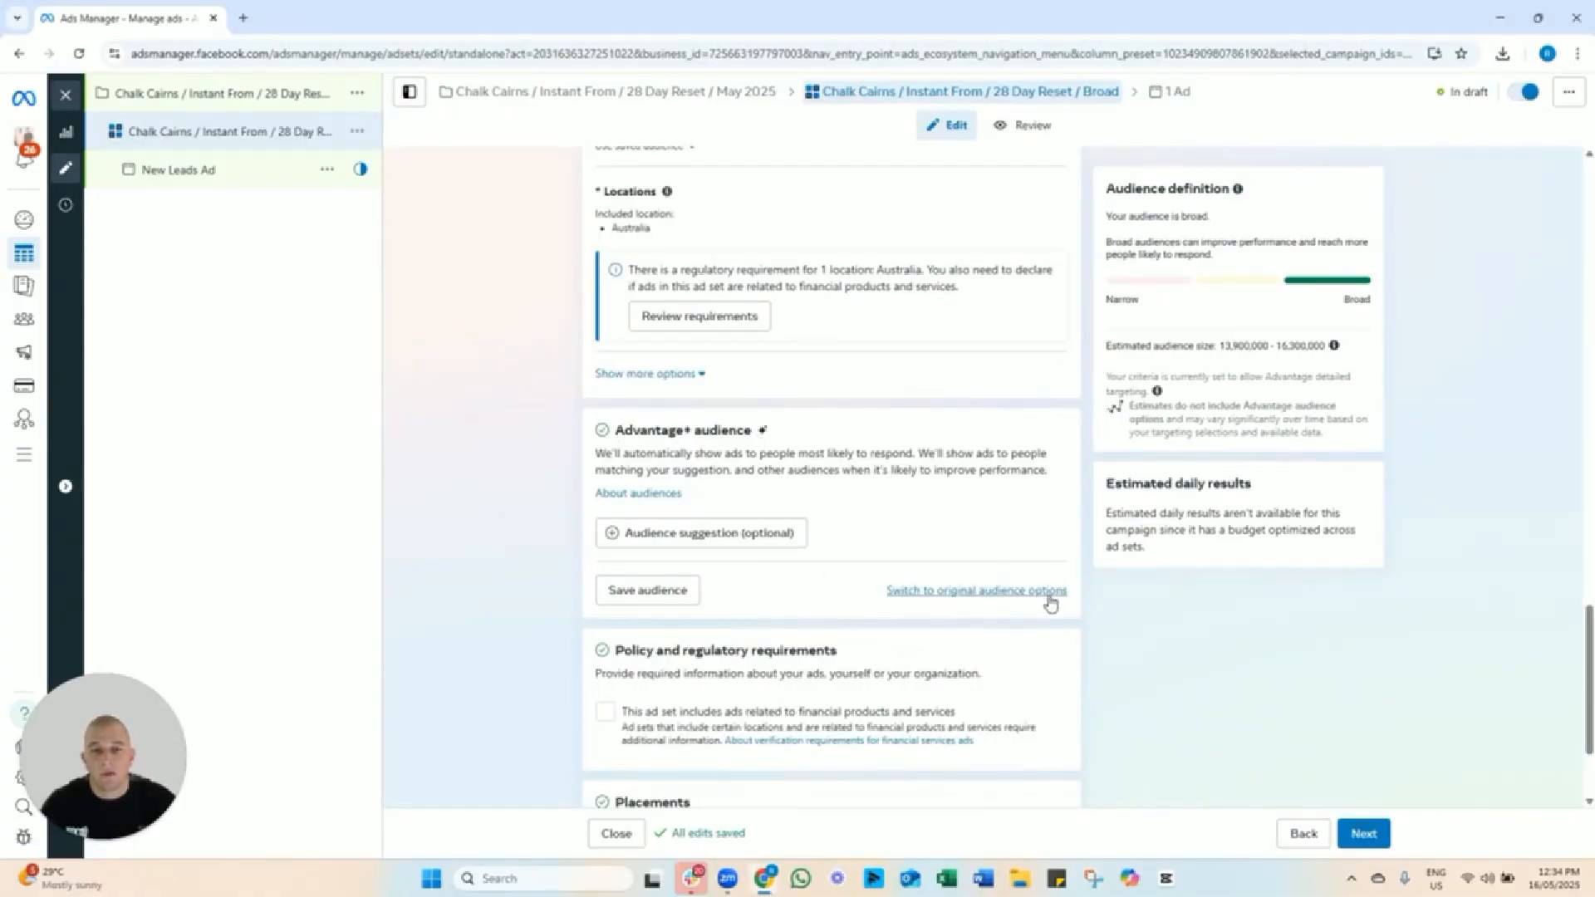
click(1002, 592)
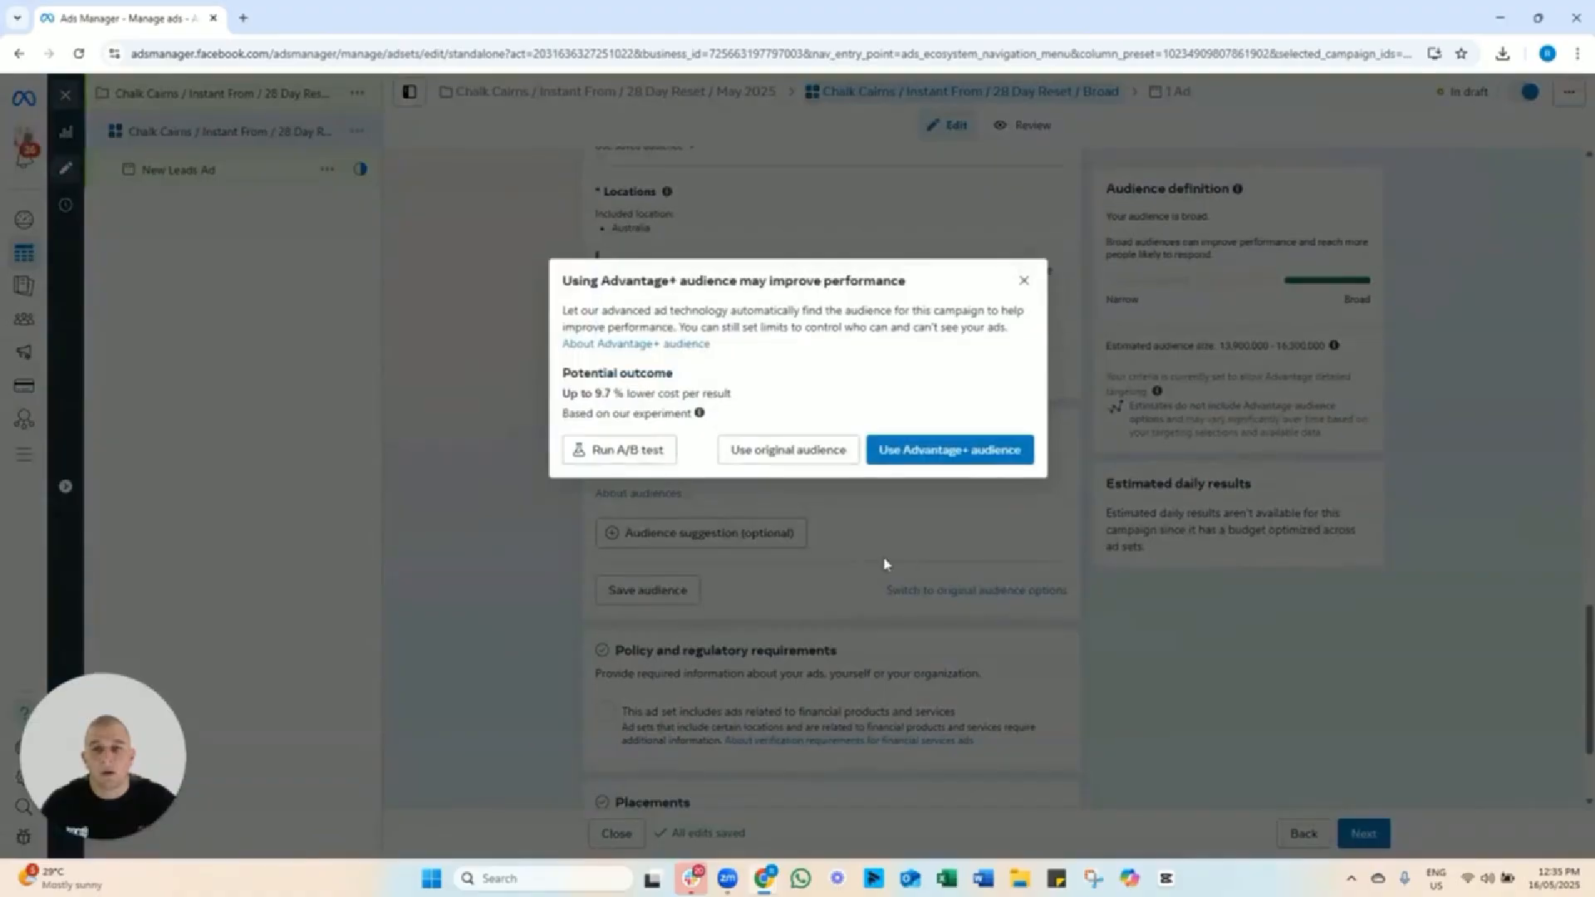
click(765, 453)
In the separate New Leads Campaign draft, switch the ad set's audience setup to further limit reach, and return to the Chalk Cairns ad set.
scroll(503, 496, down, 1)
scroll(502, 496, down, 5)
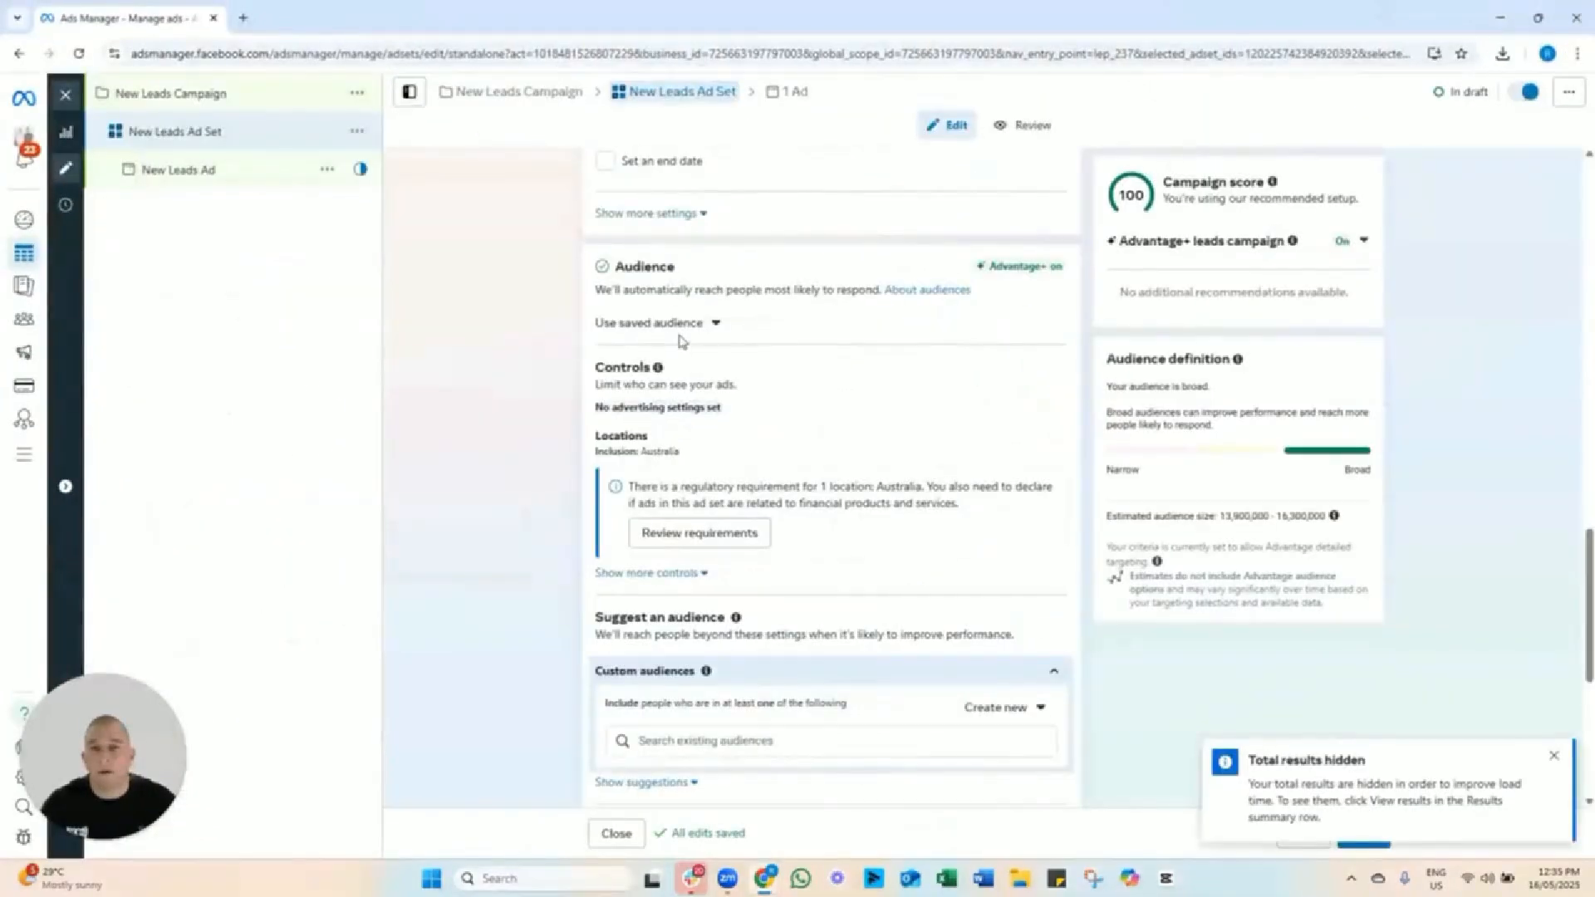
scroll(532, 427, down, 3)
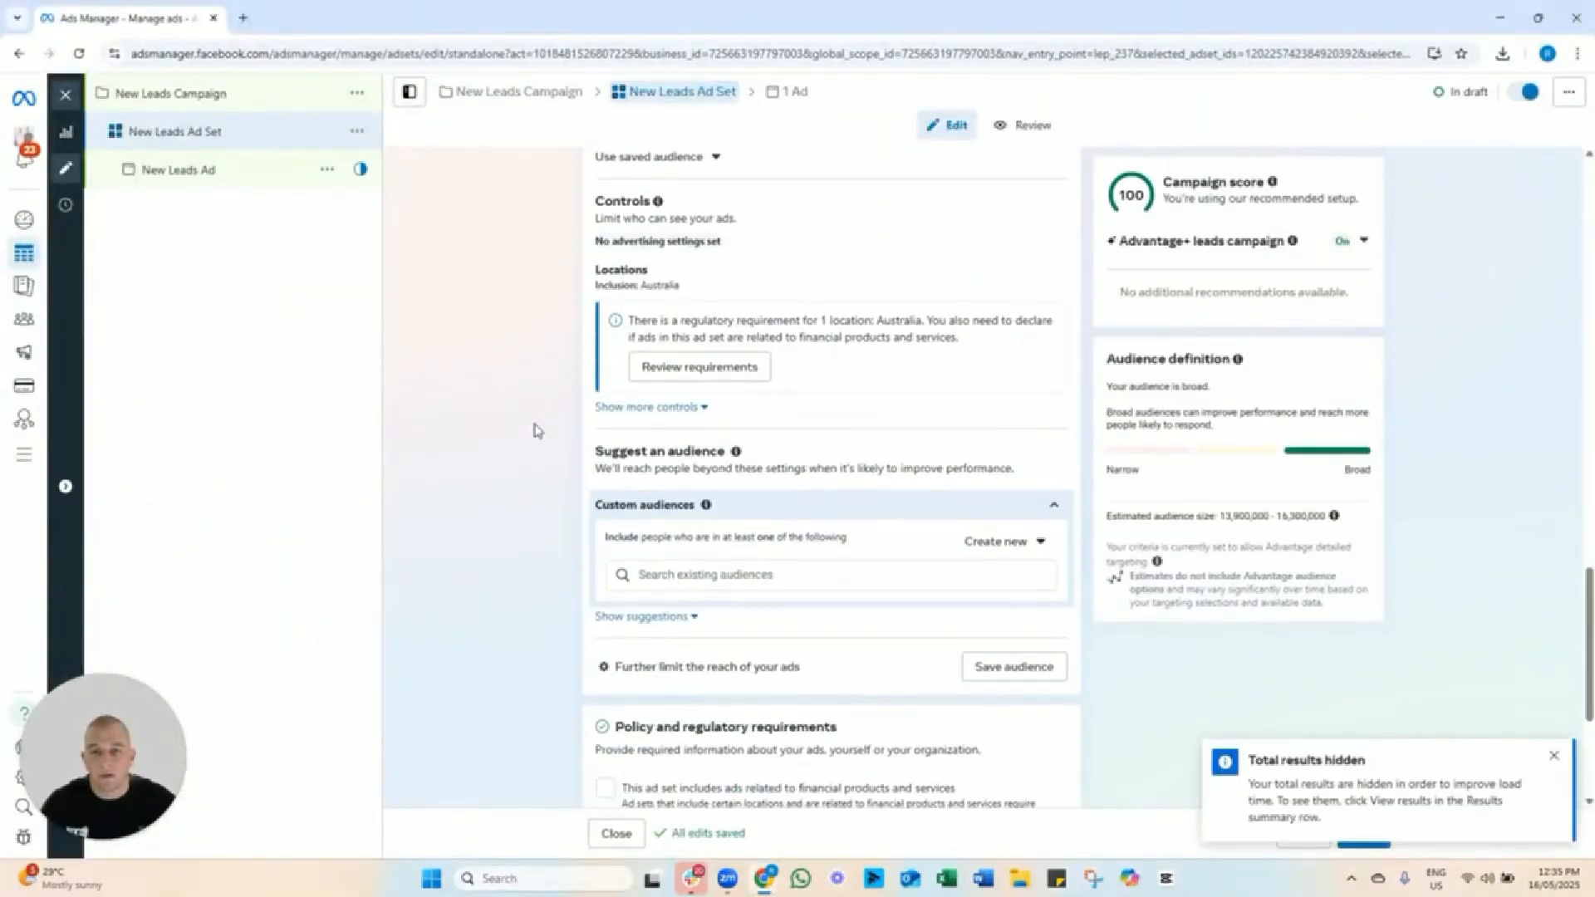
scroll(499, 357, down, 2)
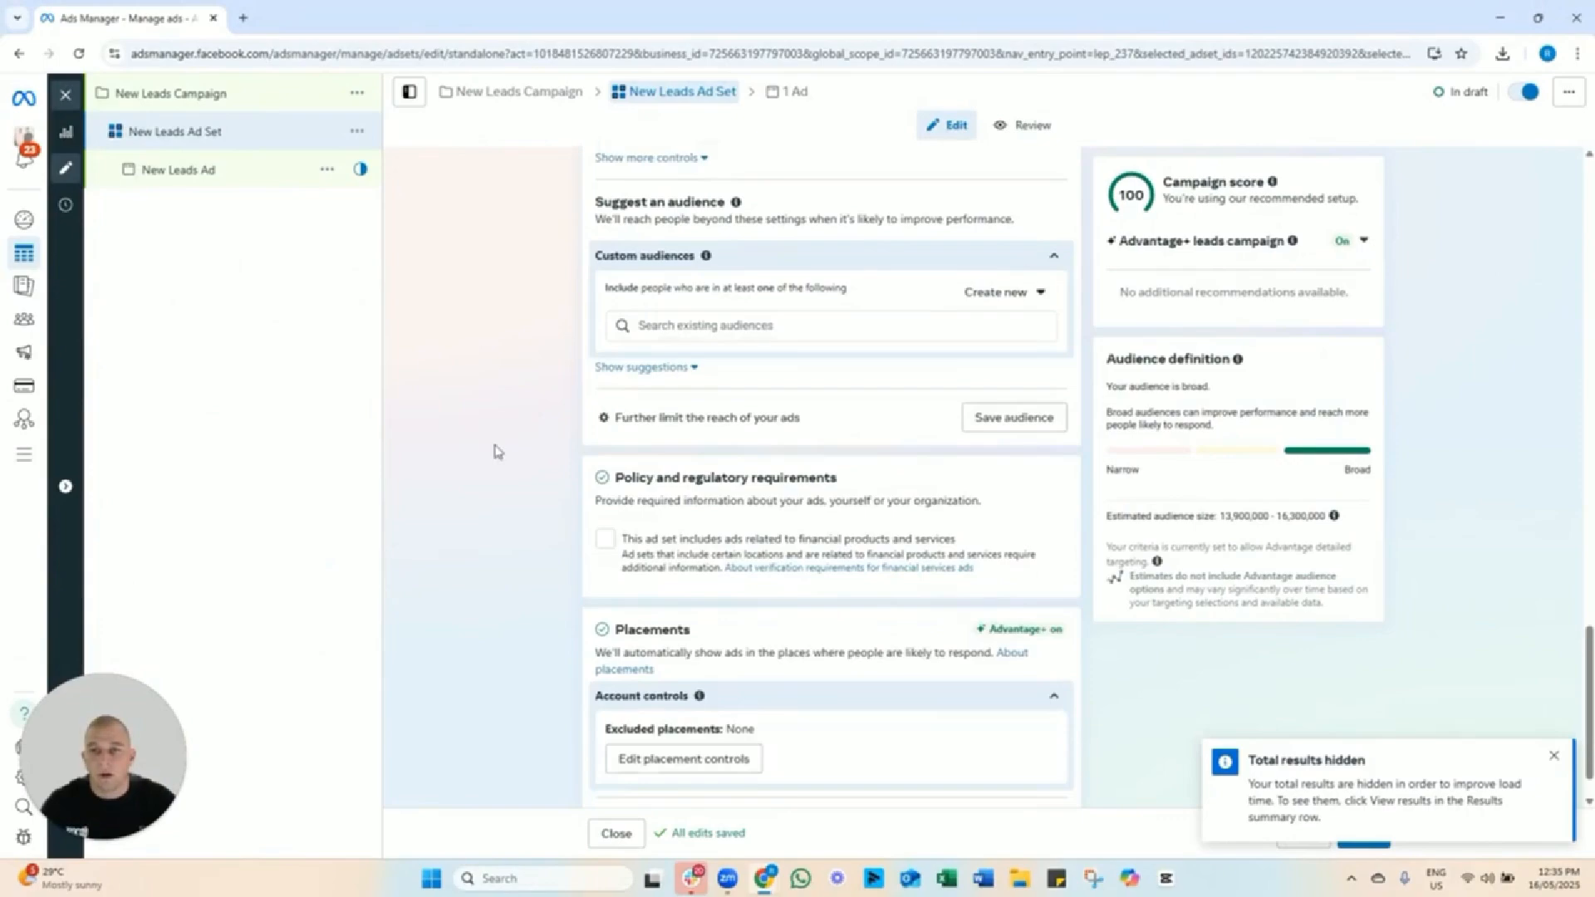
scroll(511, 459, down, 1)
scroll(552, 465, up, 5)
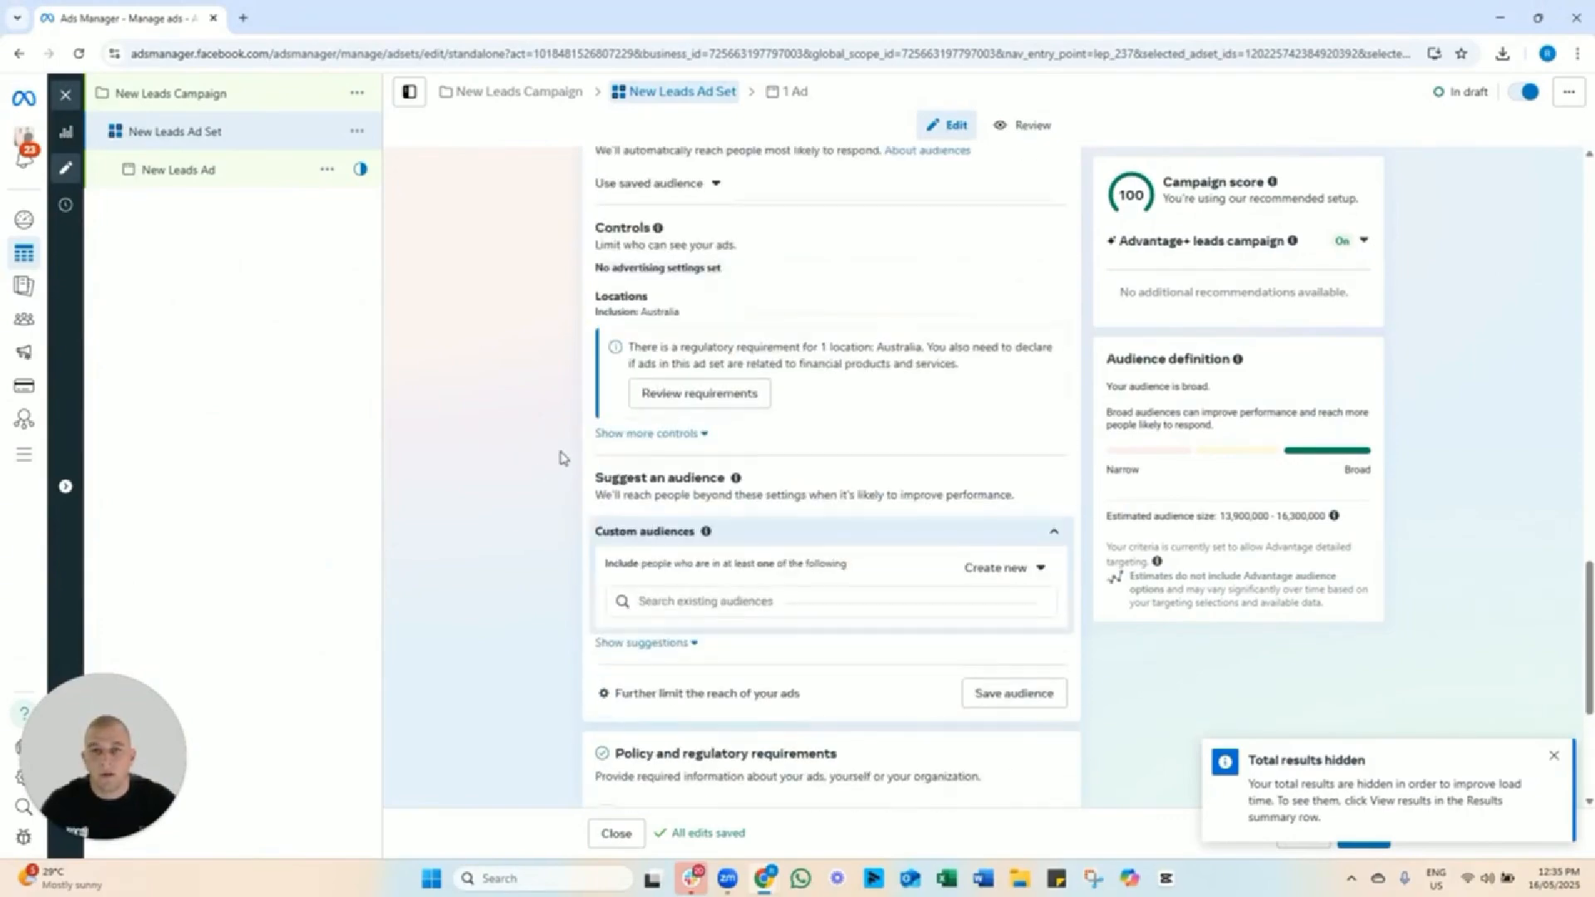
scroll(581, 399, up, 3)
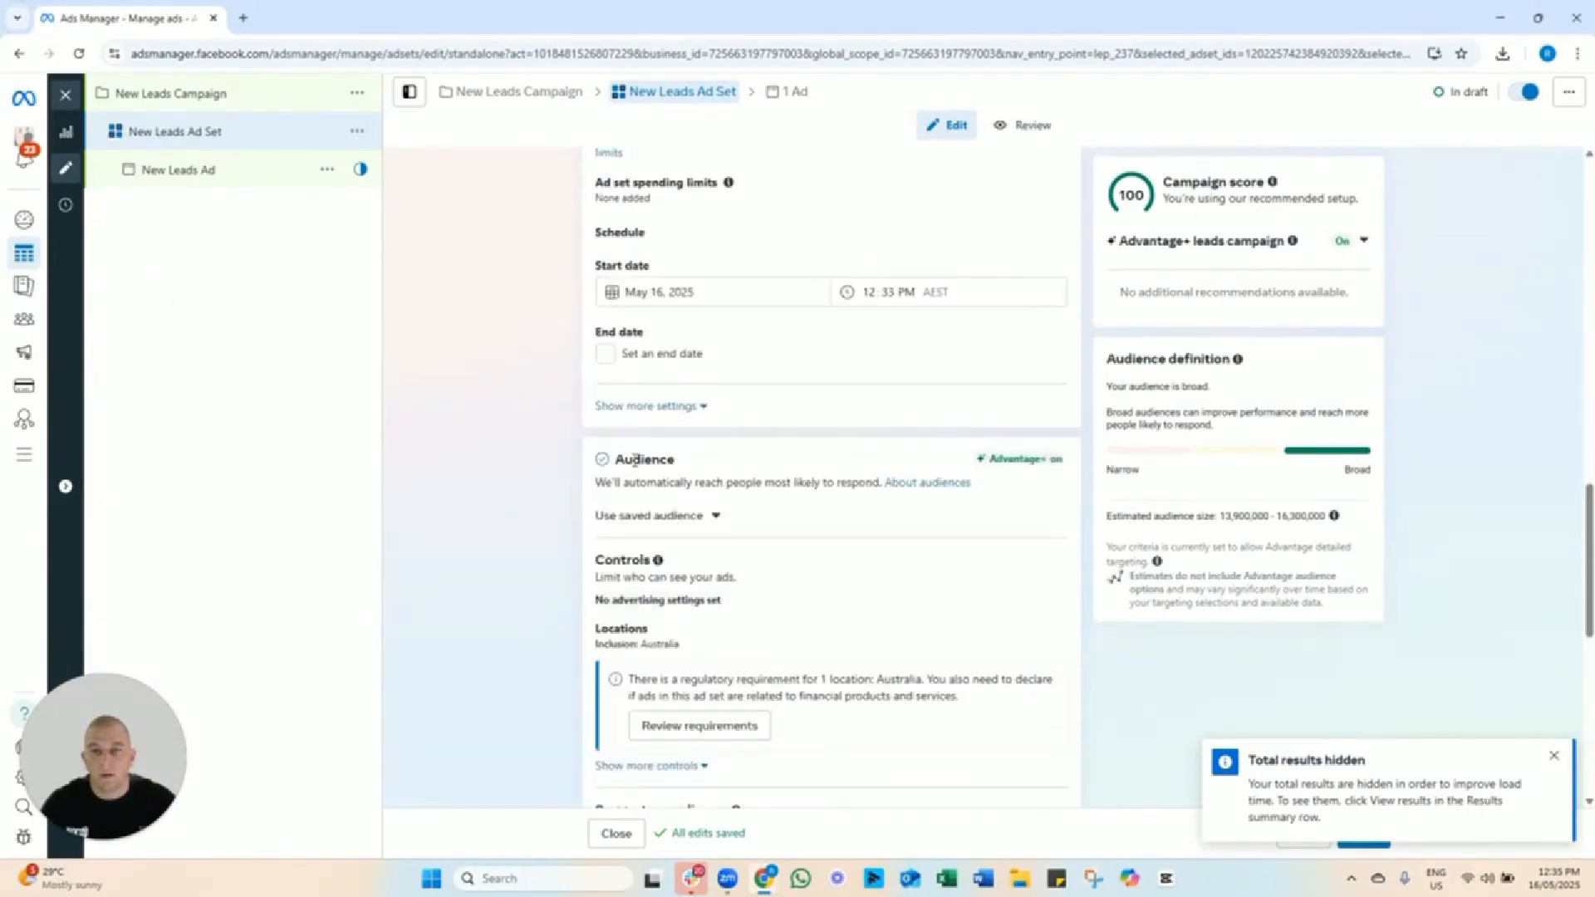
scroll(545, 534, down, 5)
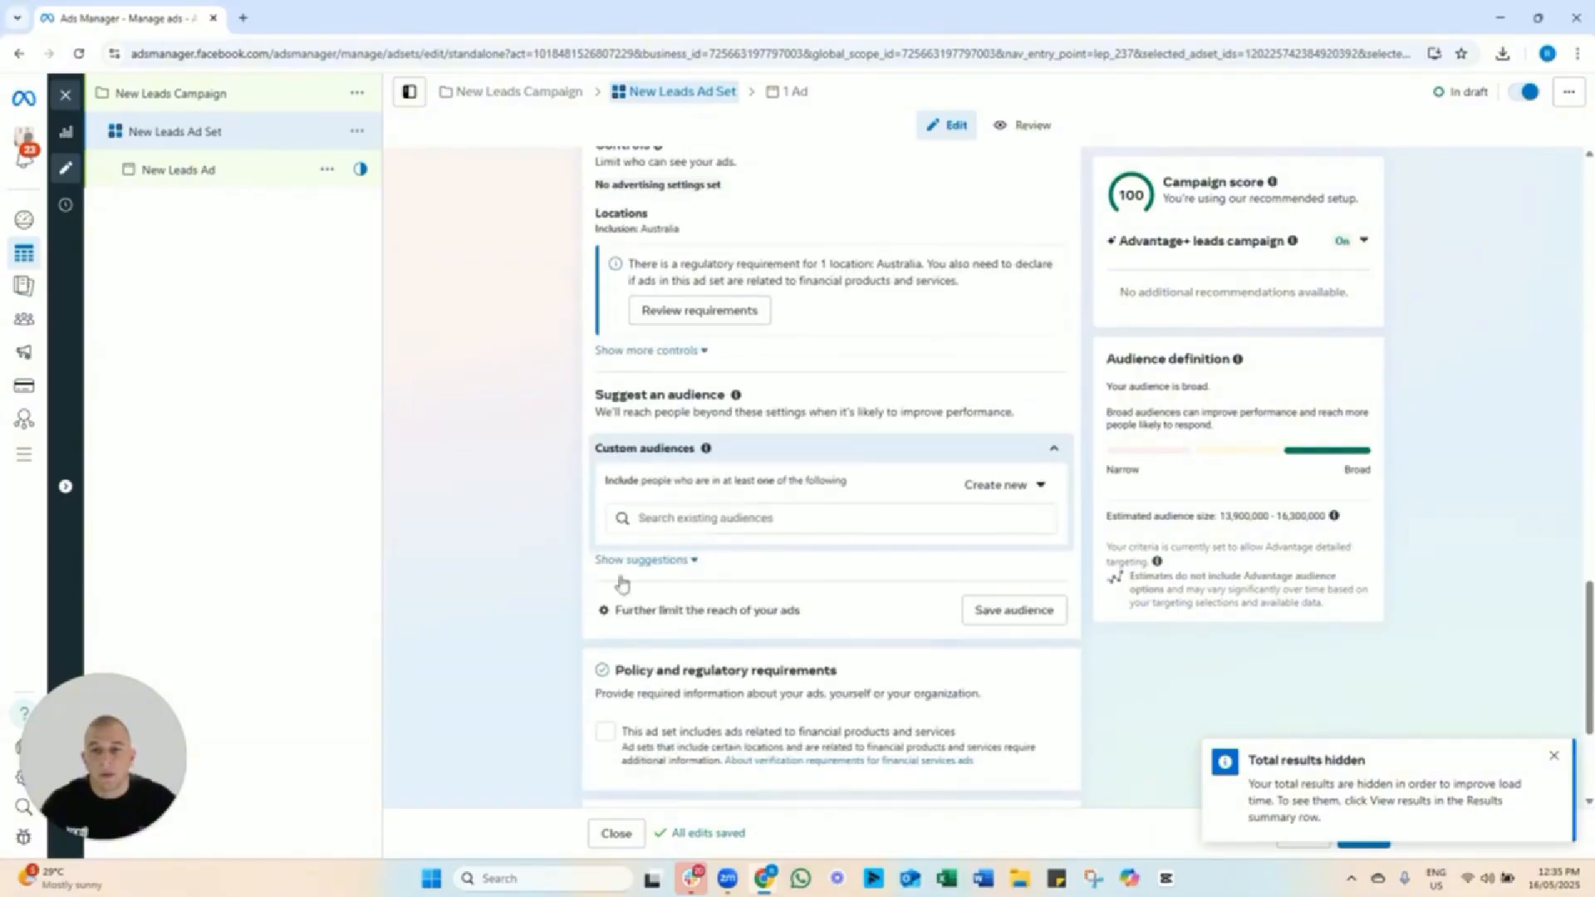
click(781, 619)
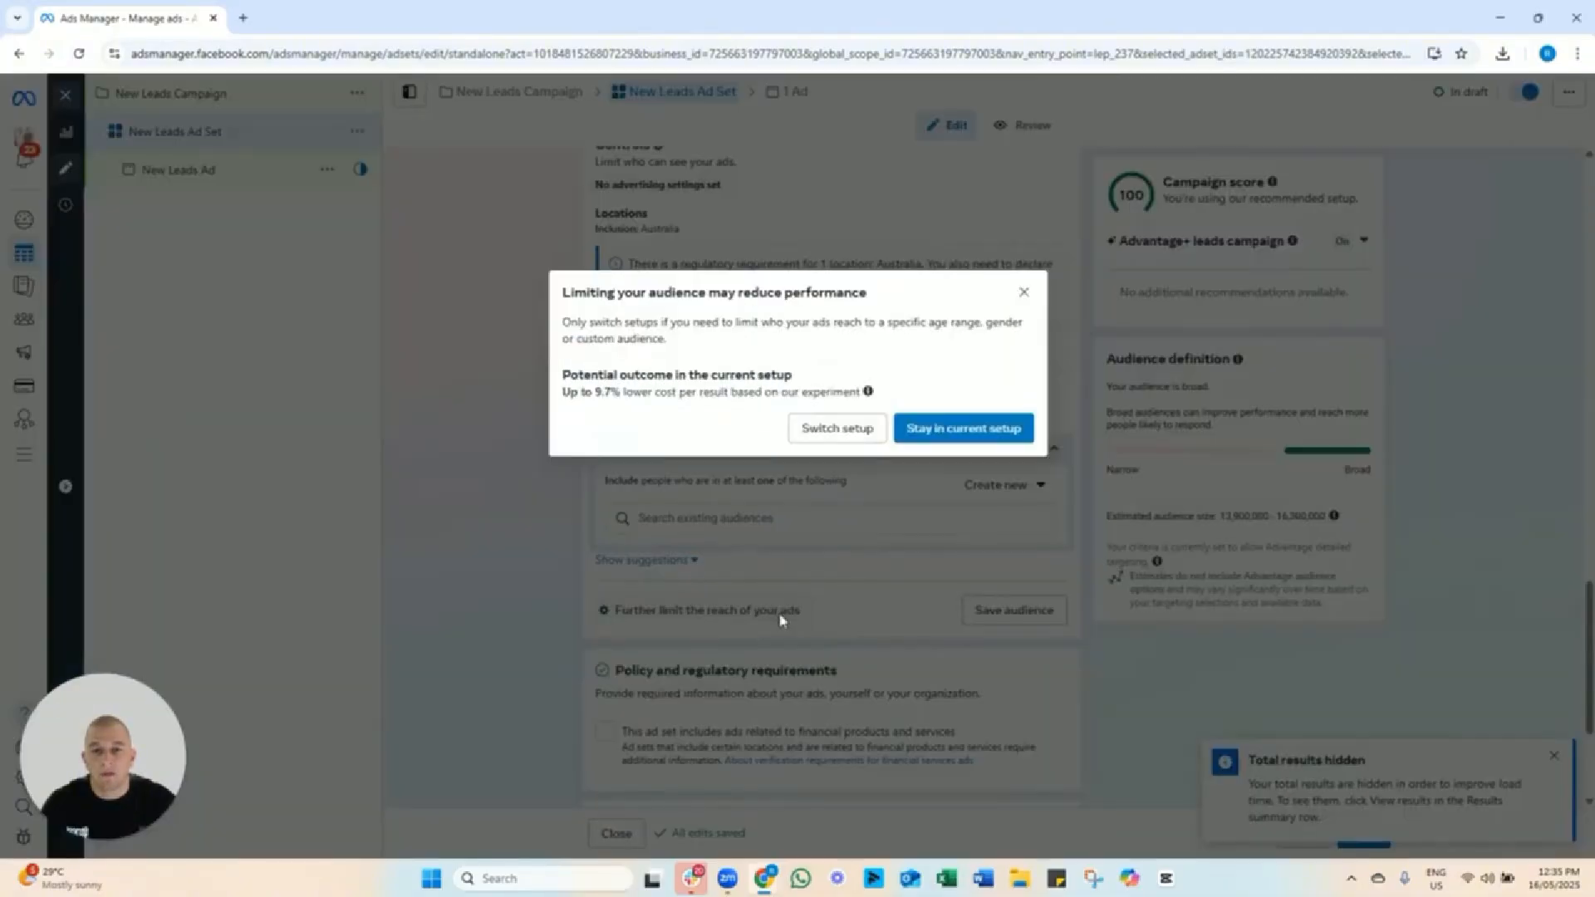
click(840, 438)
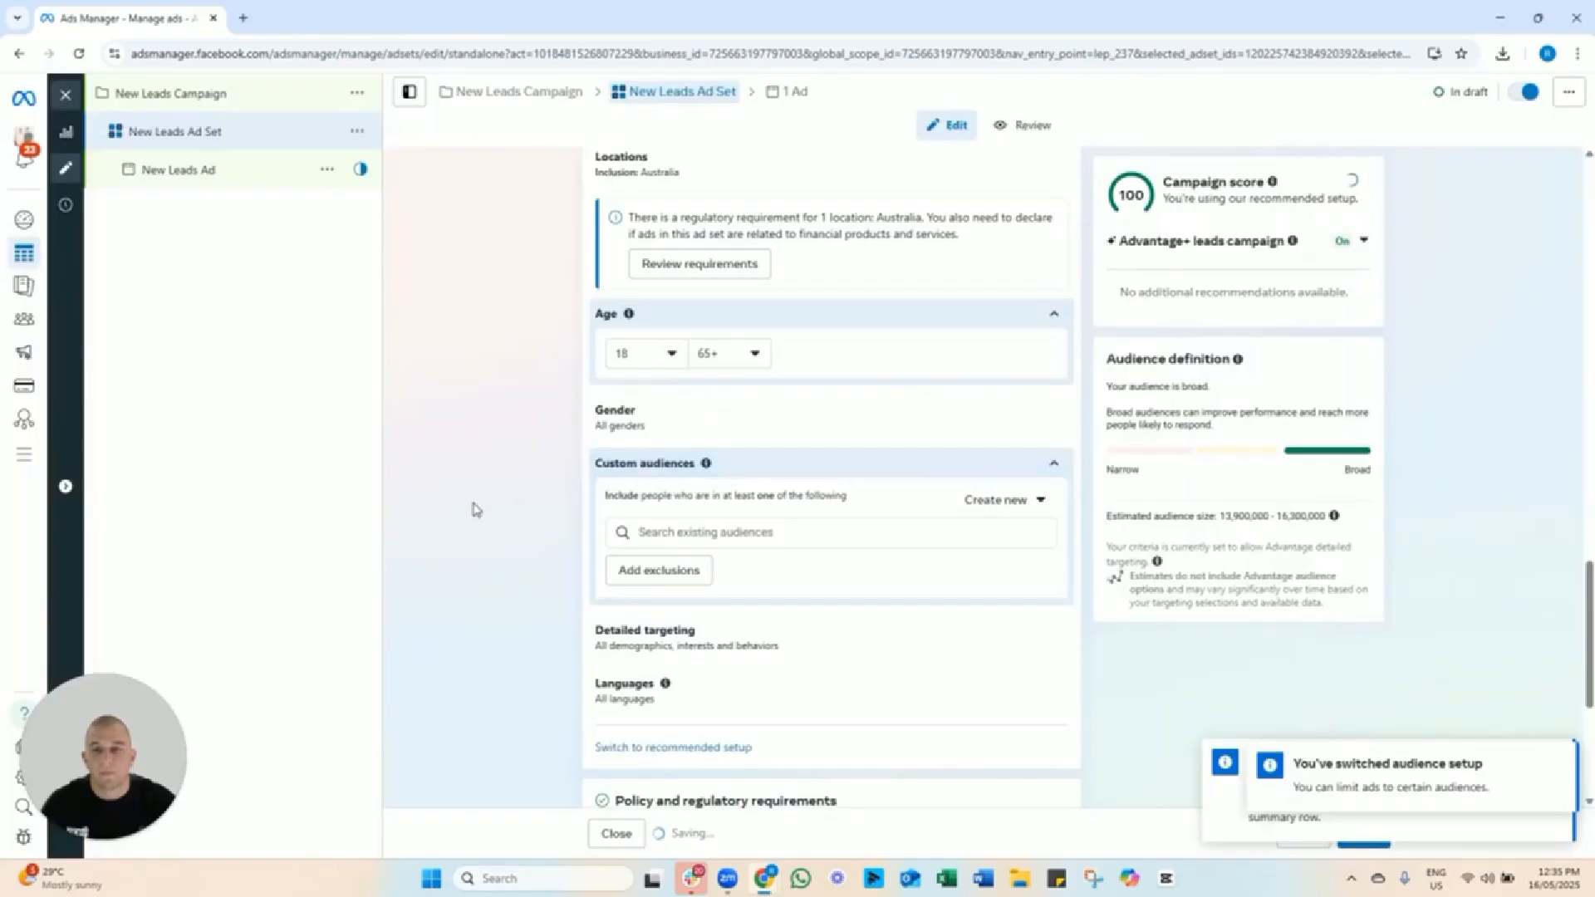
scroll(561, 311, up, 1)
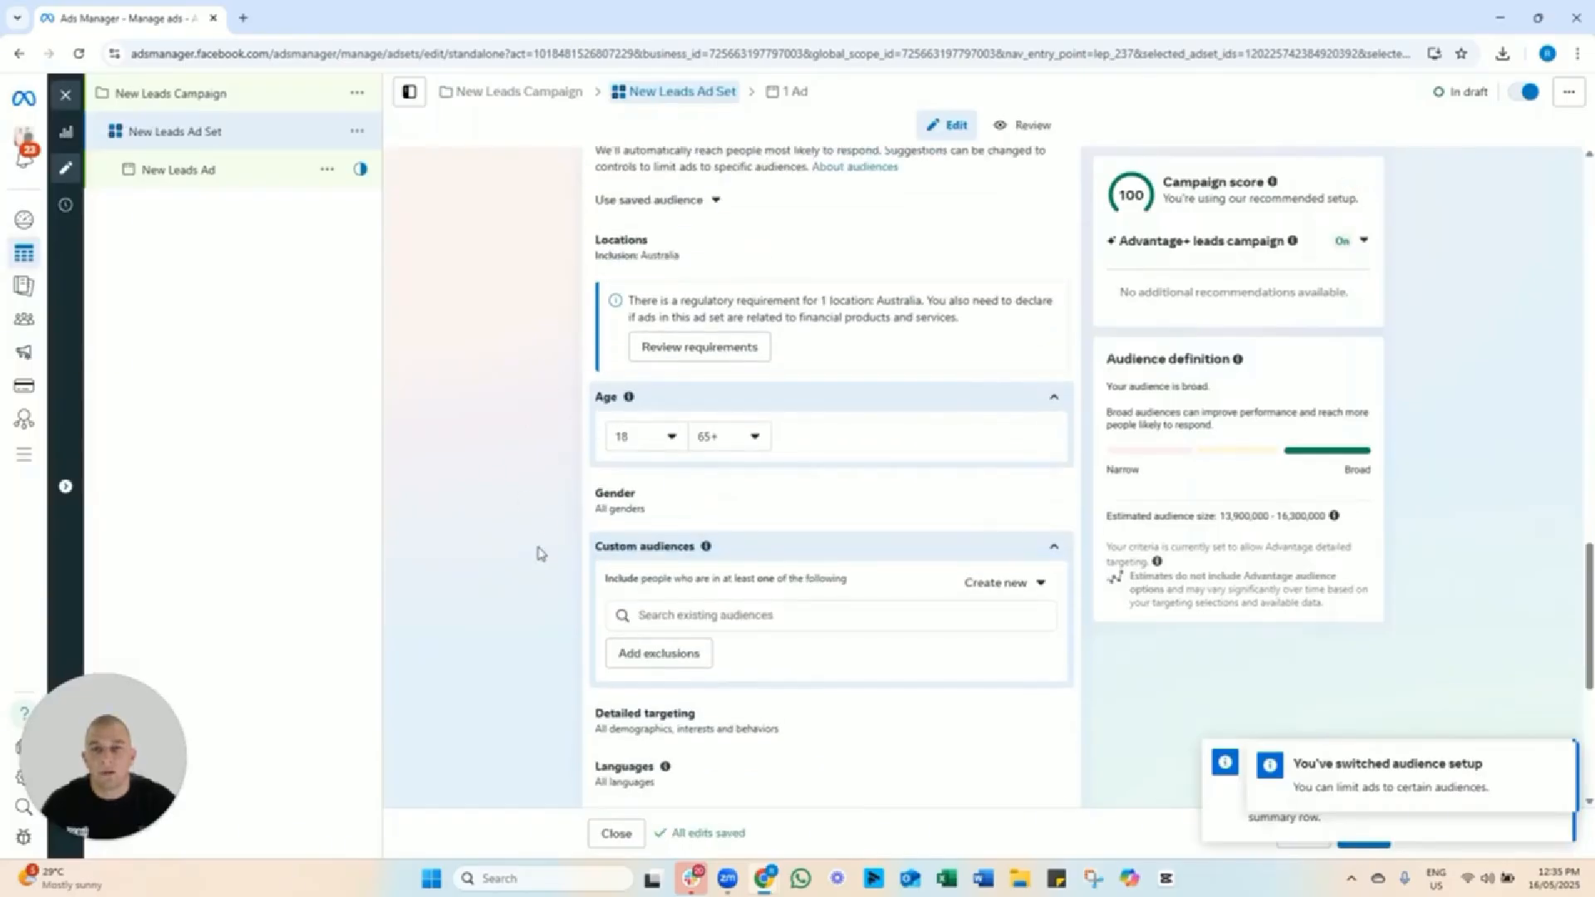
drag(859, 22, 1594, 249)
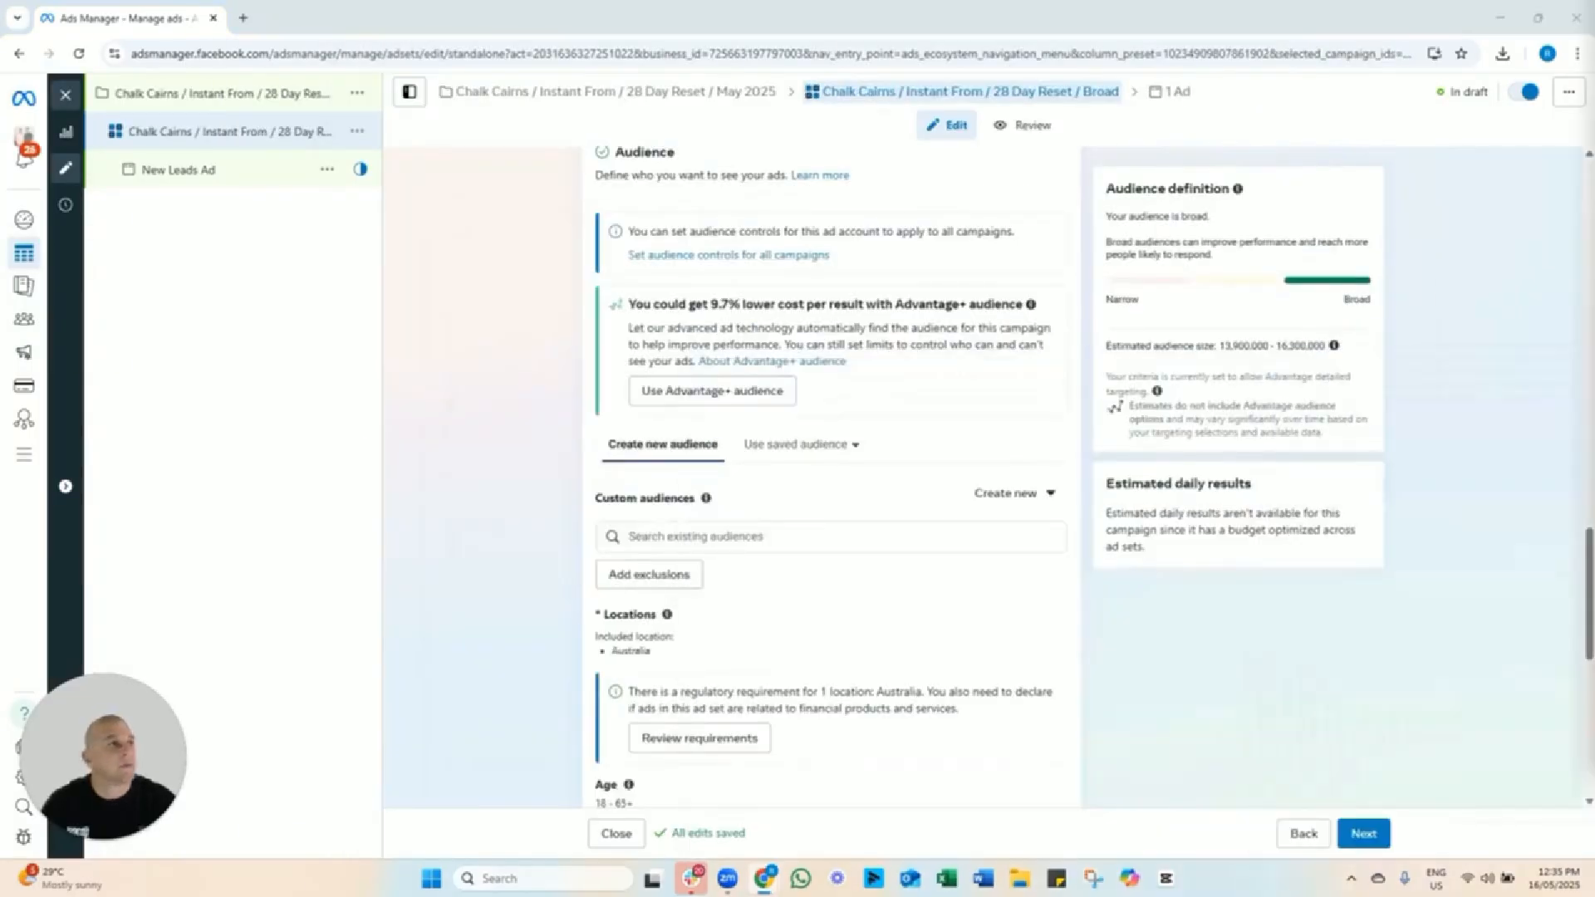
Exclude the customer list "Example Member Database - May 2025" from the ad set's custom audiences.
click(516, 517)
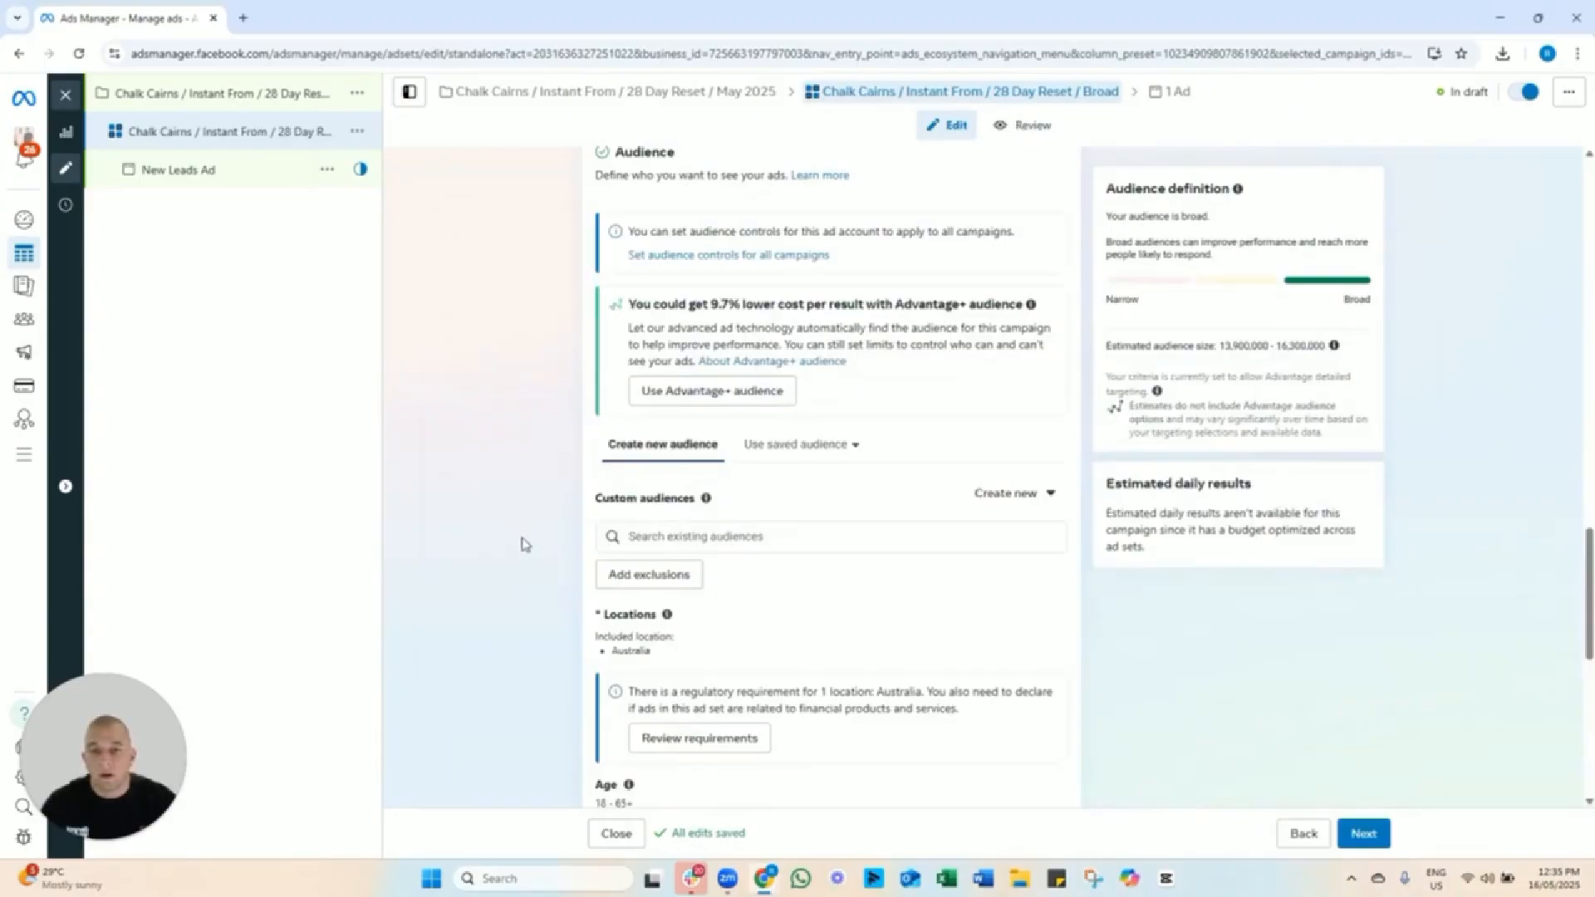
scroll(561, 549, down, 1)
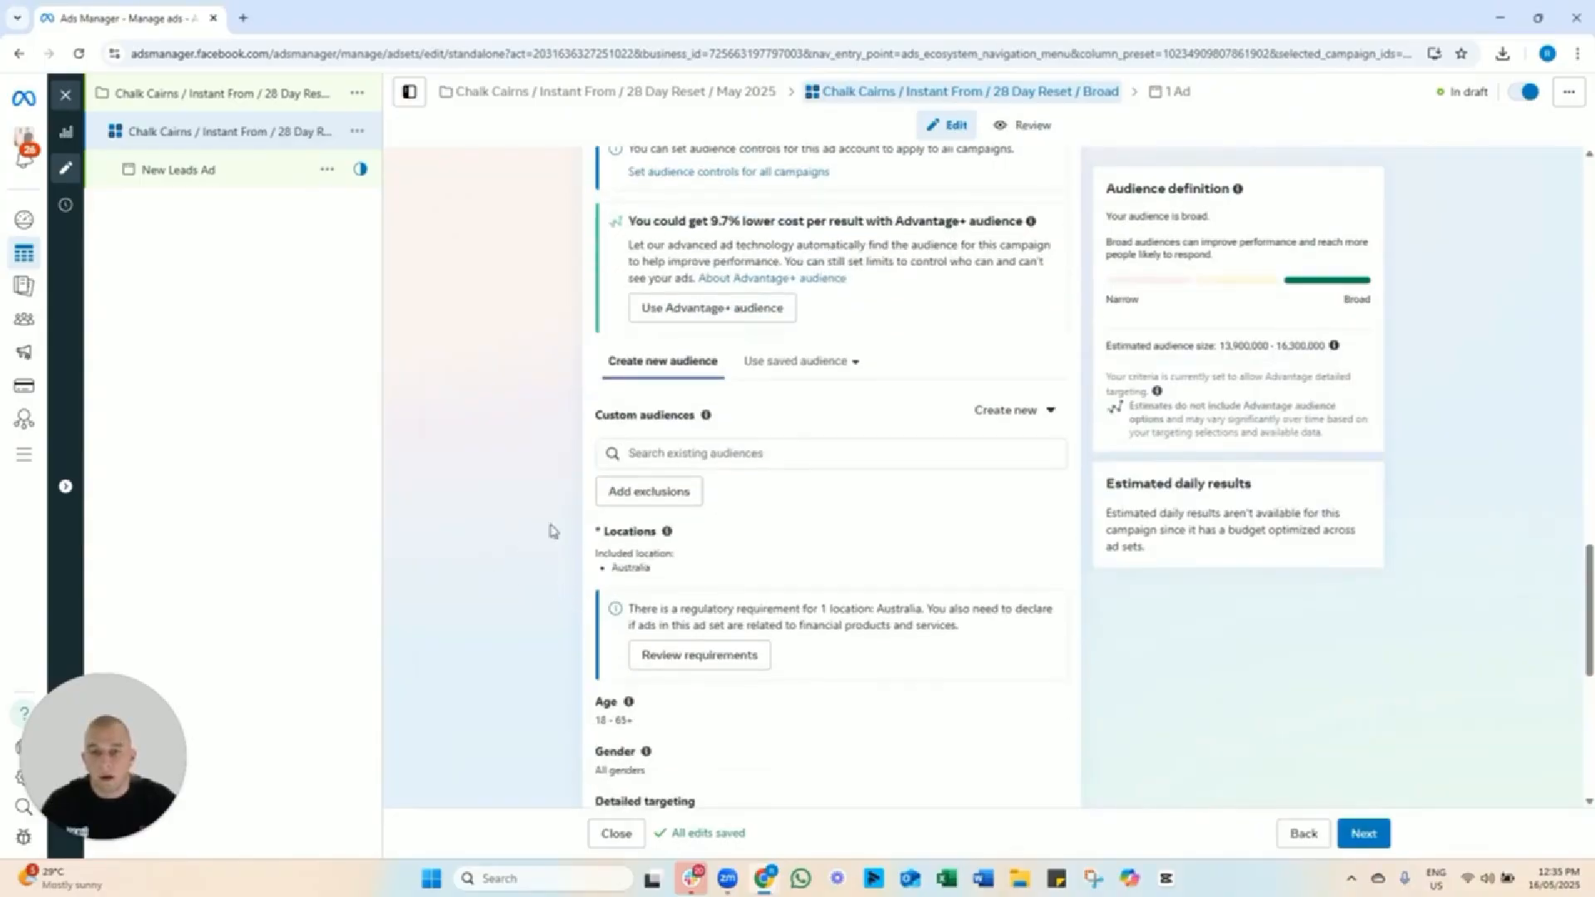
click(654, 494)
click(675, 538)
mouse_move(691, 723)
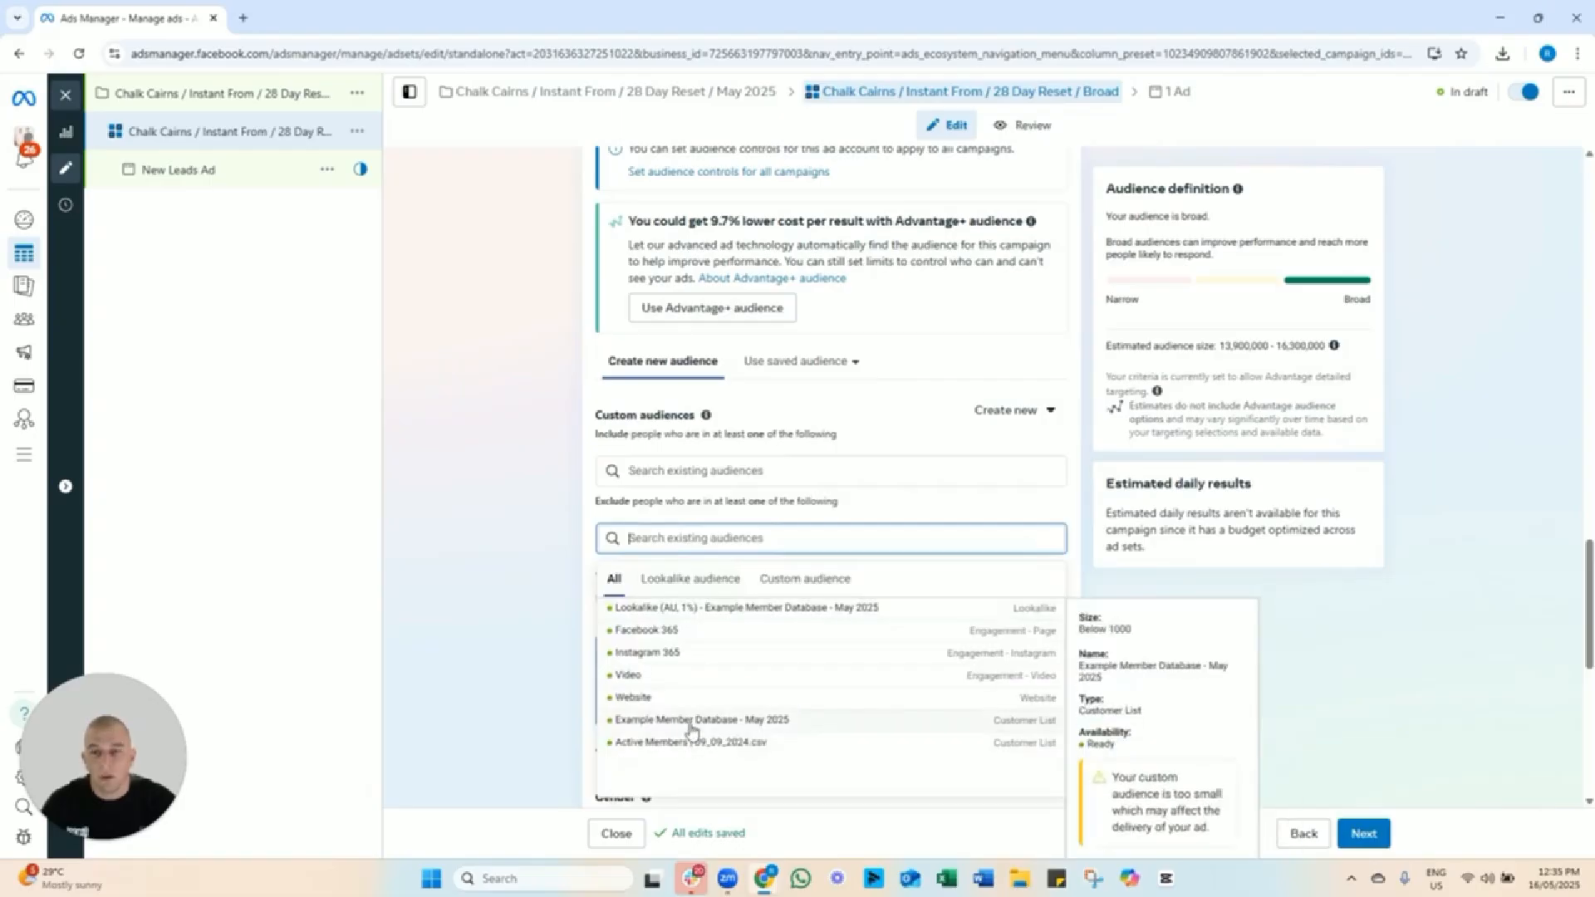
click(745, 723)
Change the ad set's included location from the whole of Australia to Cairns, Queensland.
scroll(511, 627, down, 2)
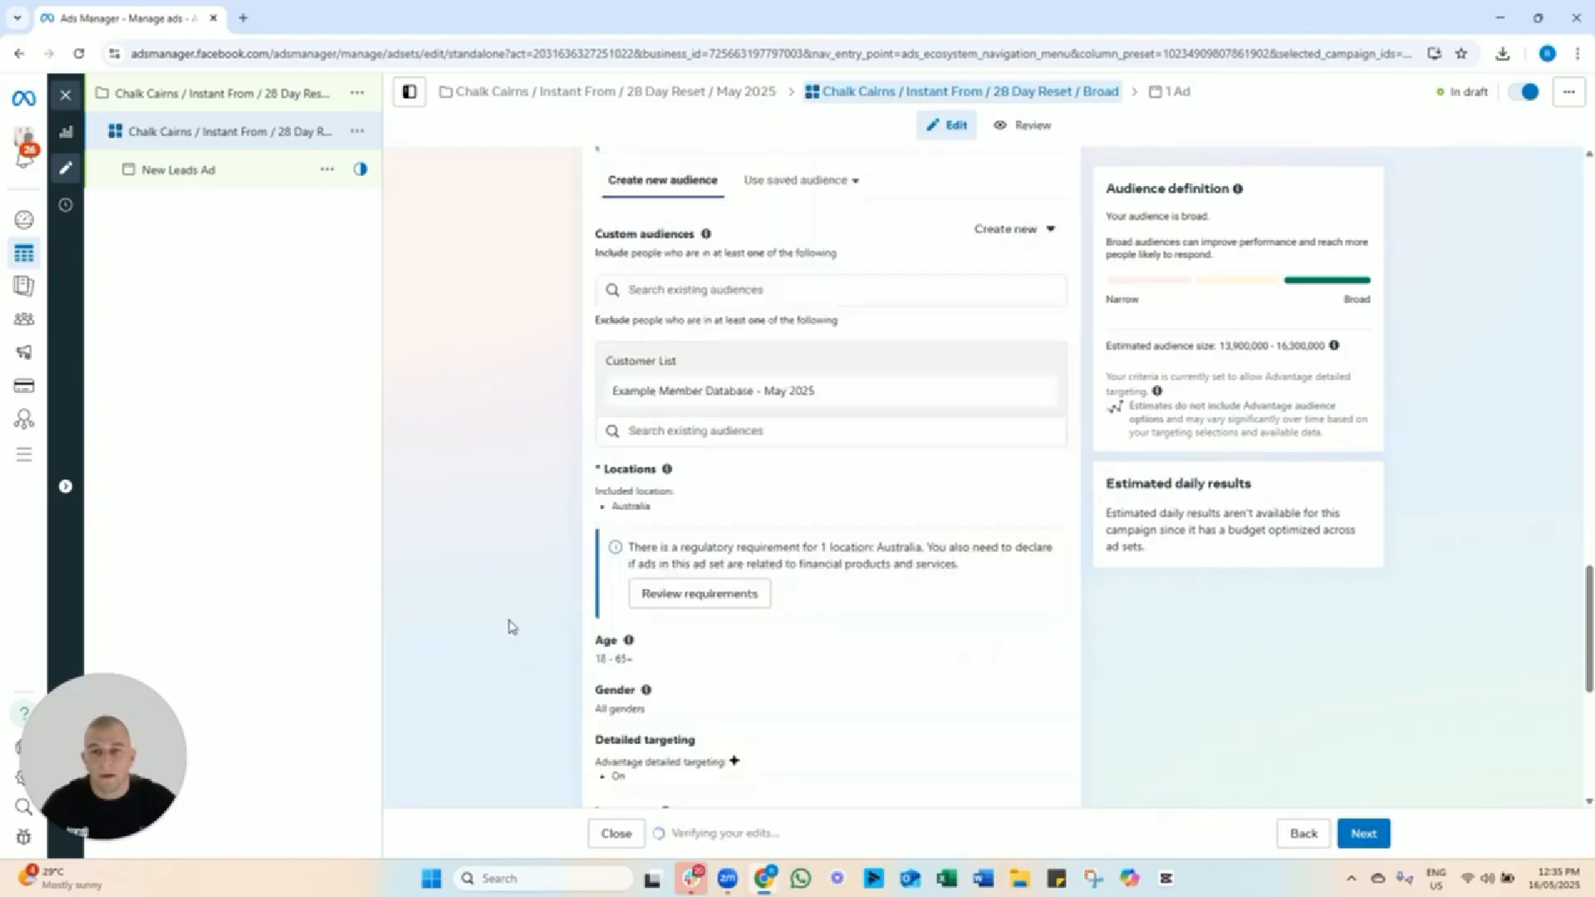
scroll(511, 627, down, 1)
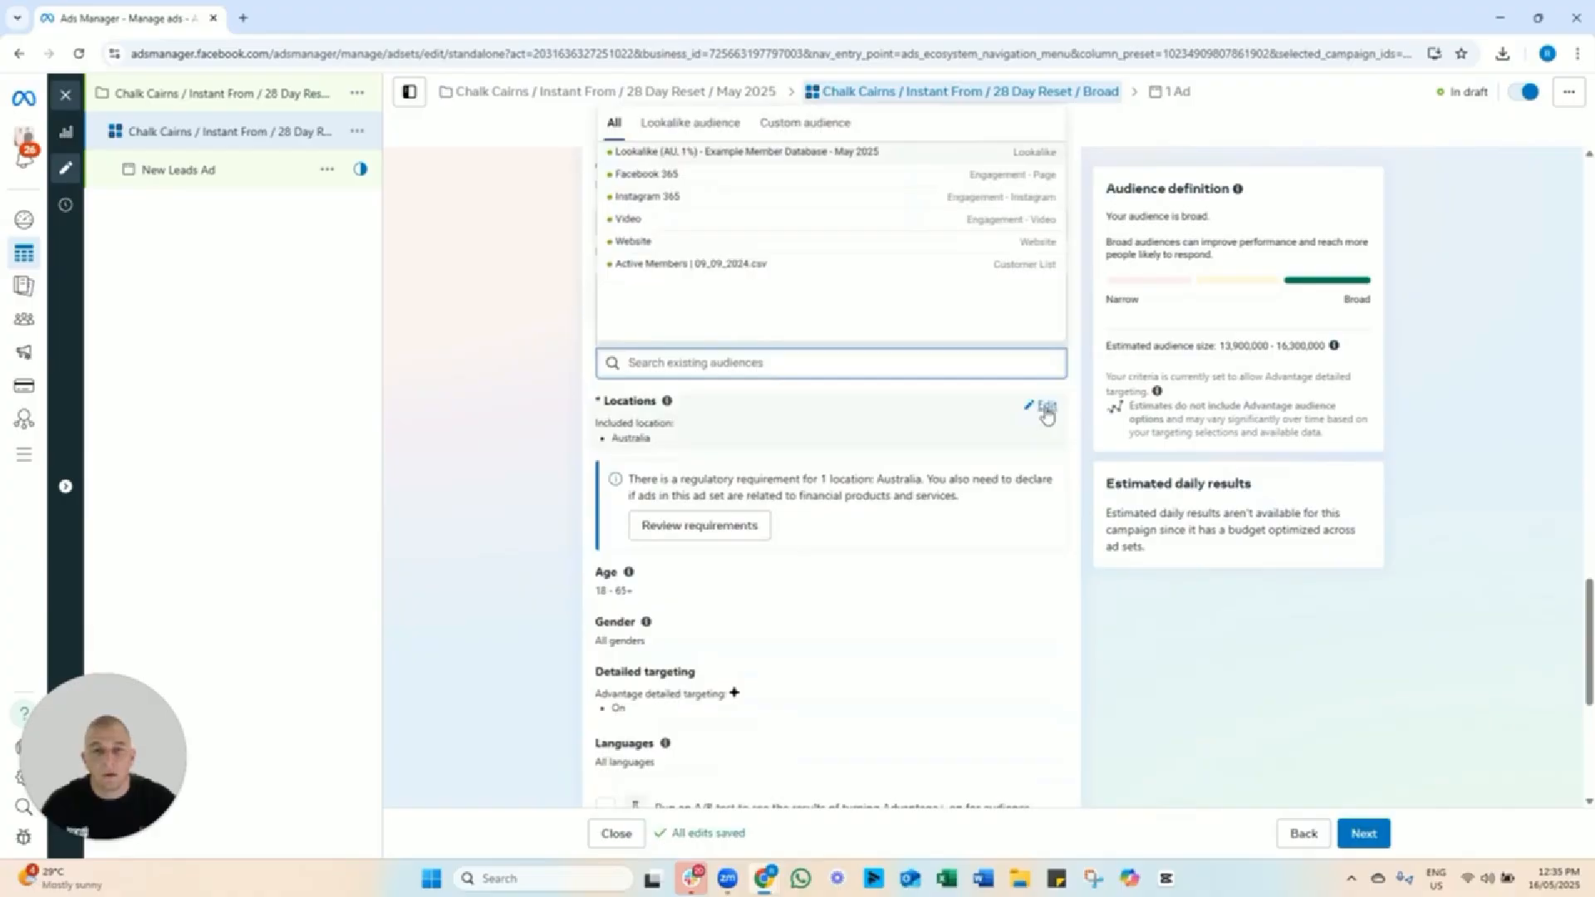
click(1042, 407)
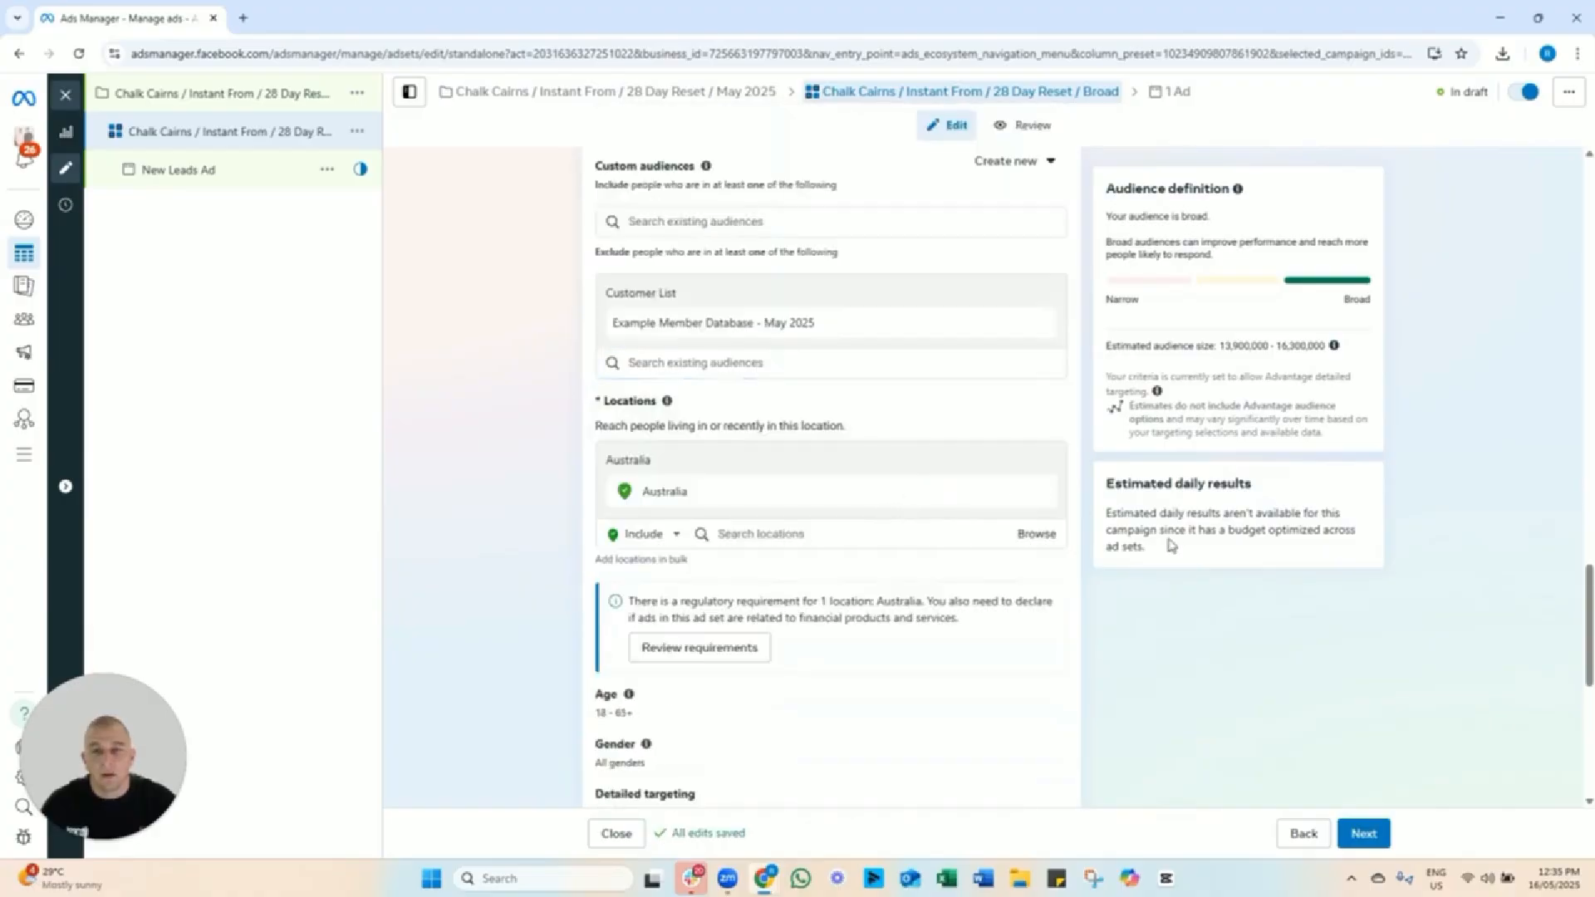
click(1038, 534)
click(875, 666)
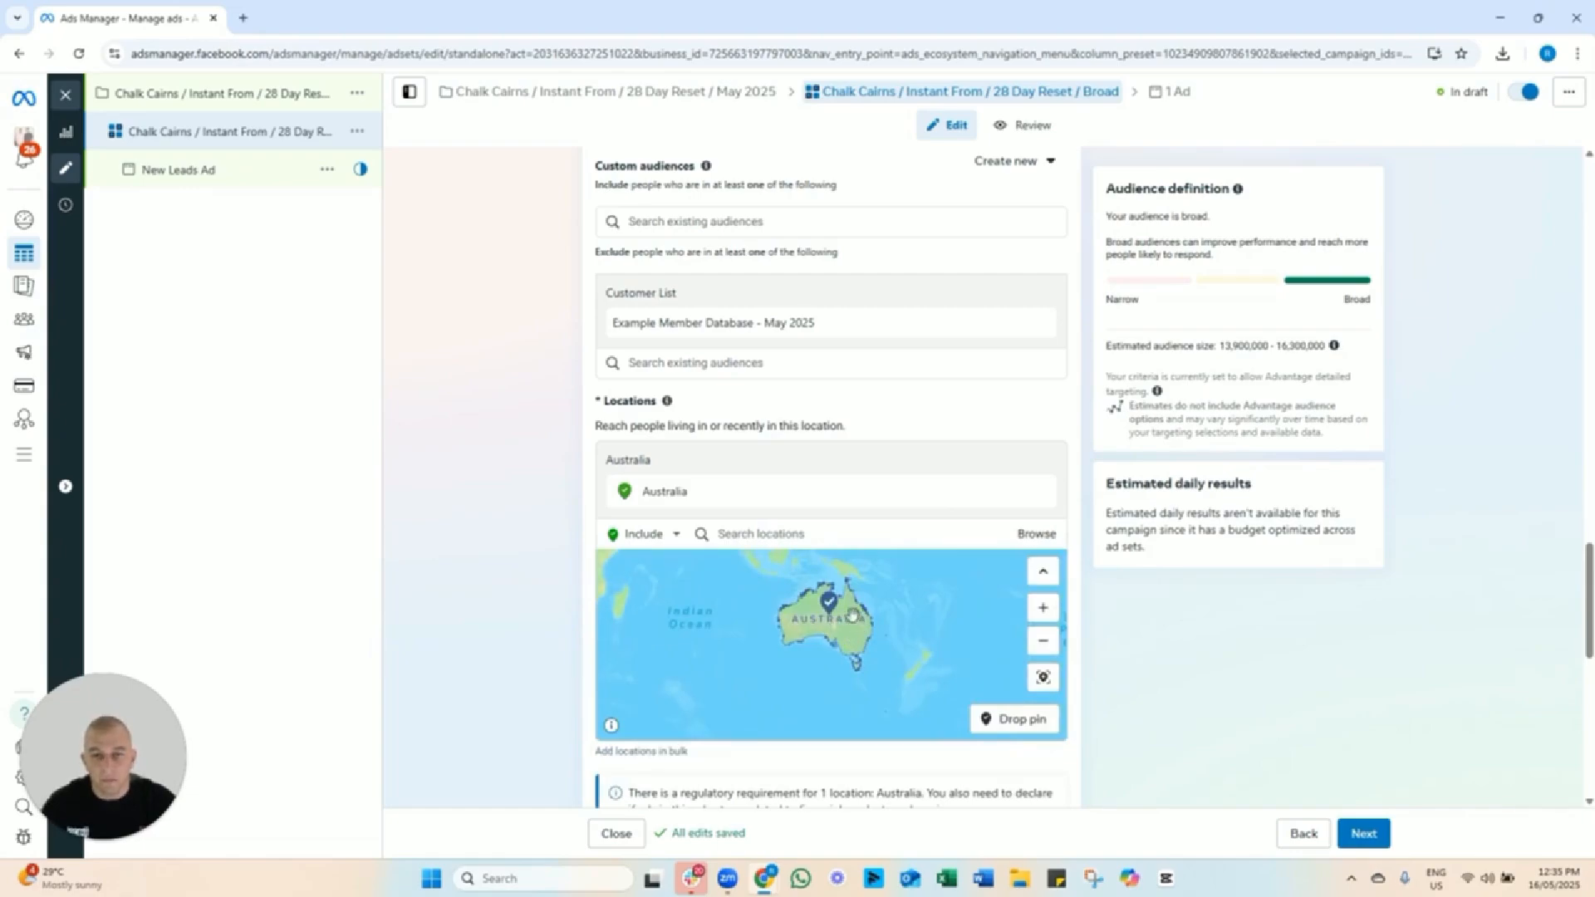
scroll(875, 623, up, 1)
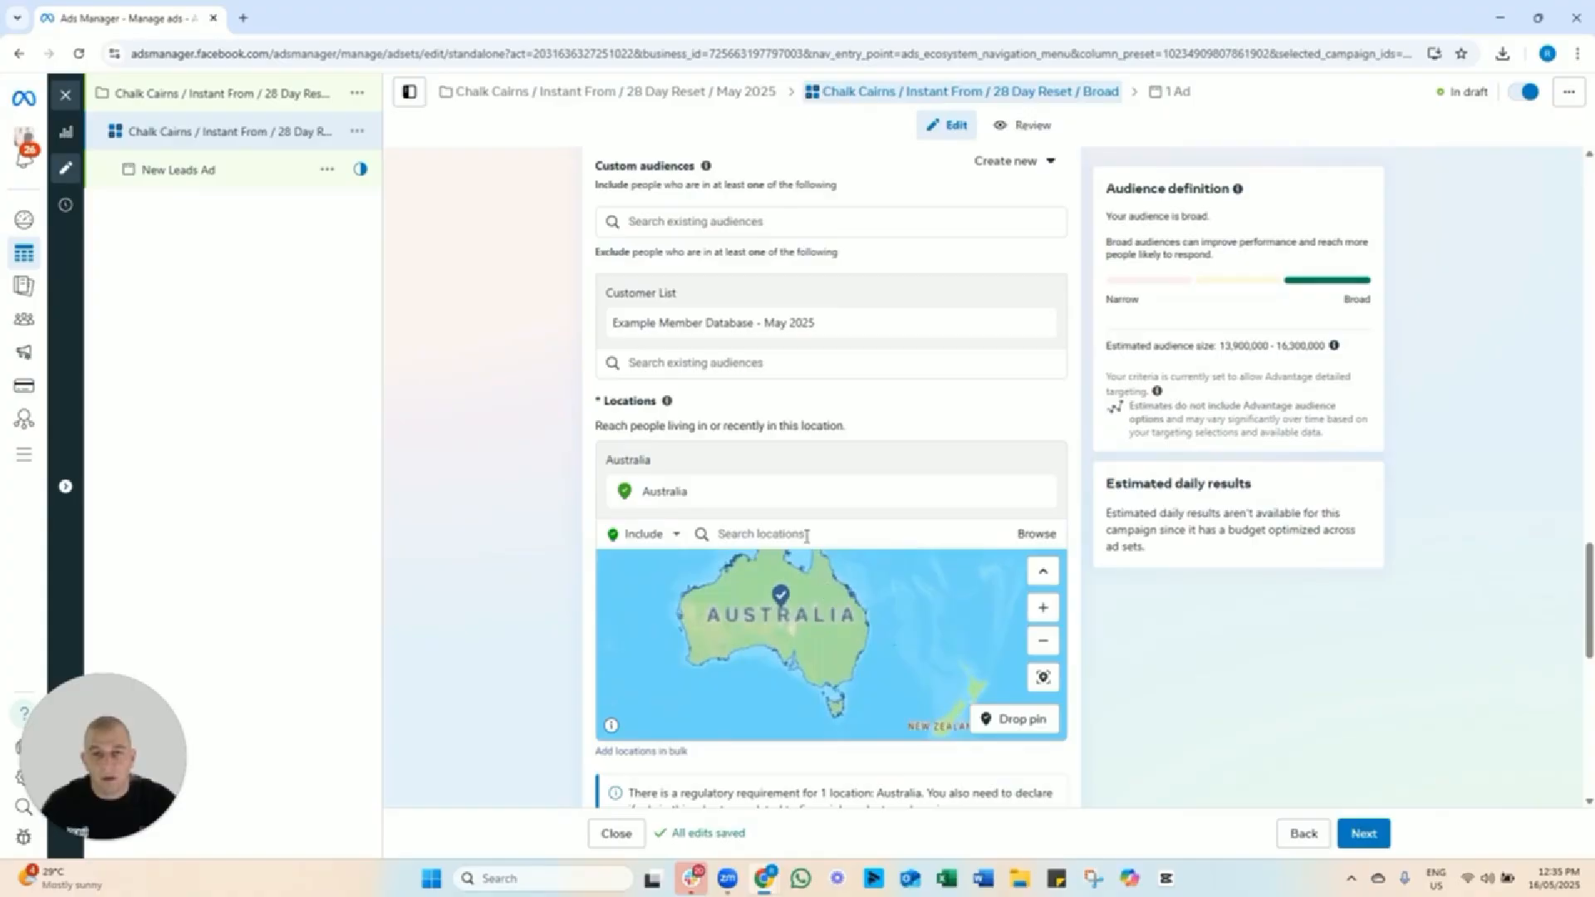
click(808, 535)
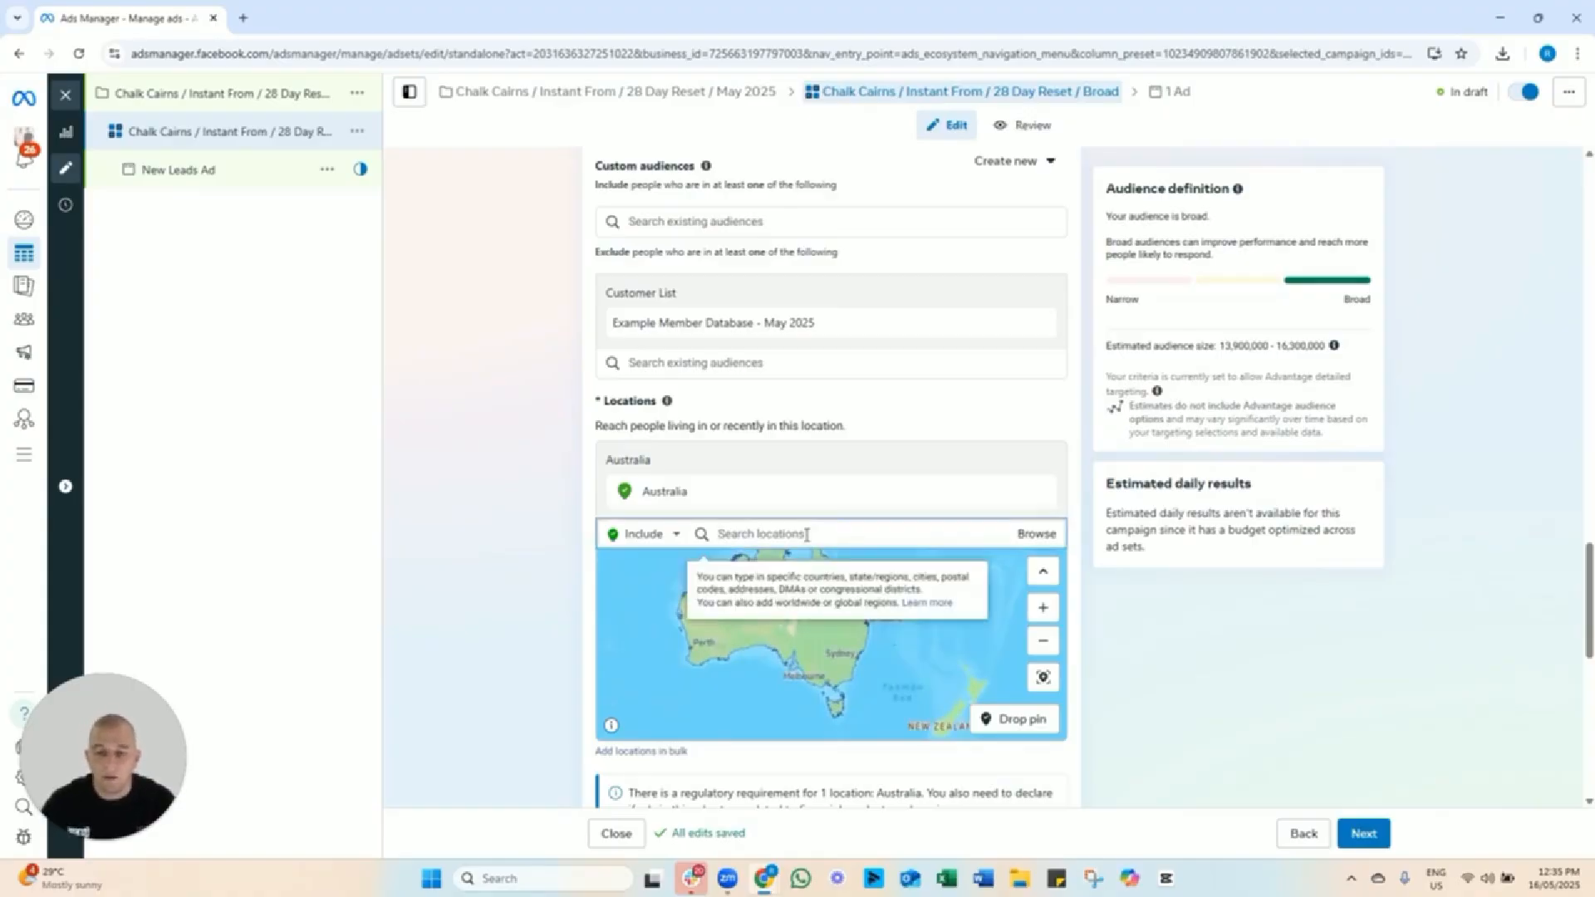
text(dairns)
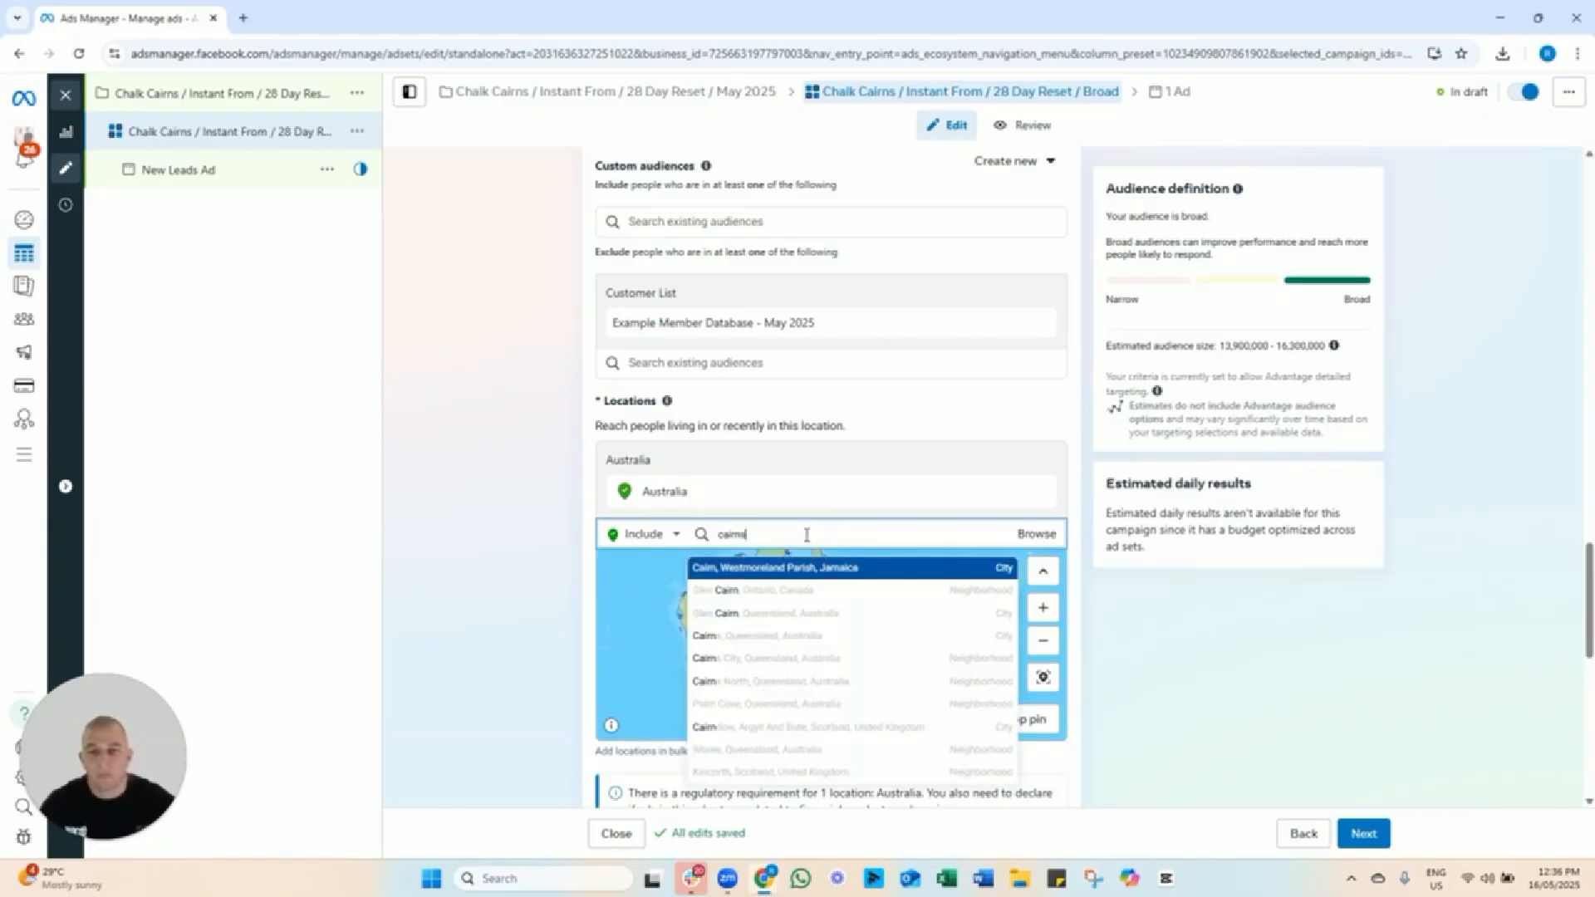
click(786, 570)
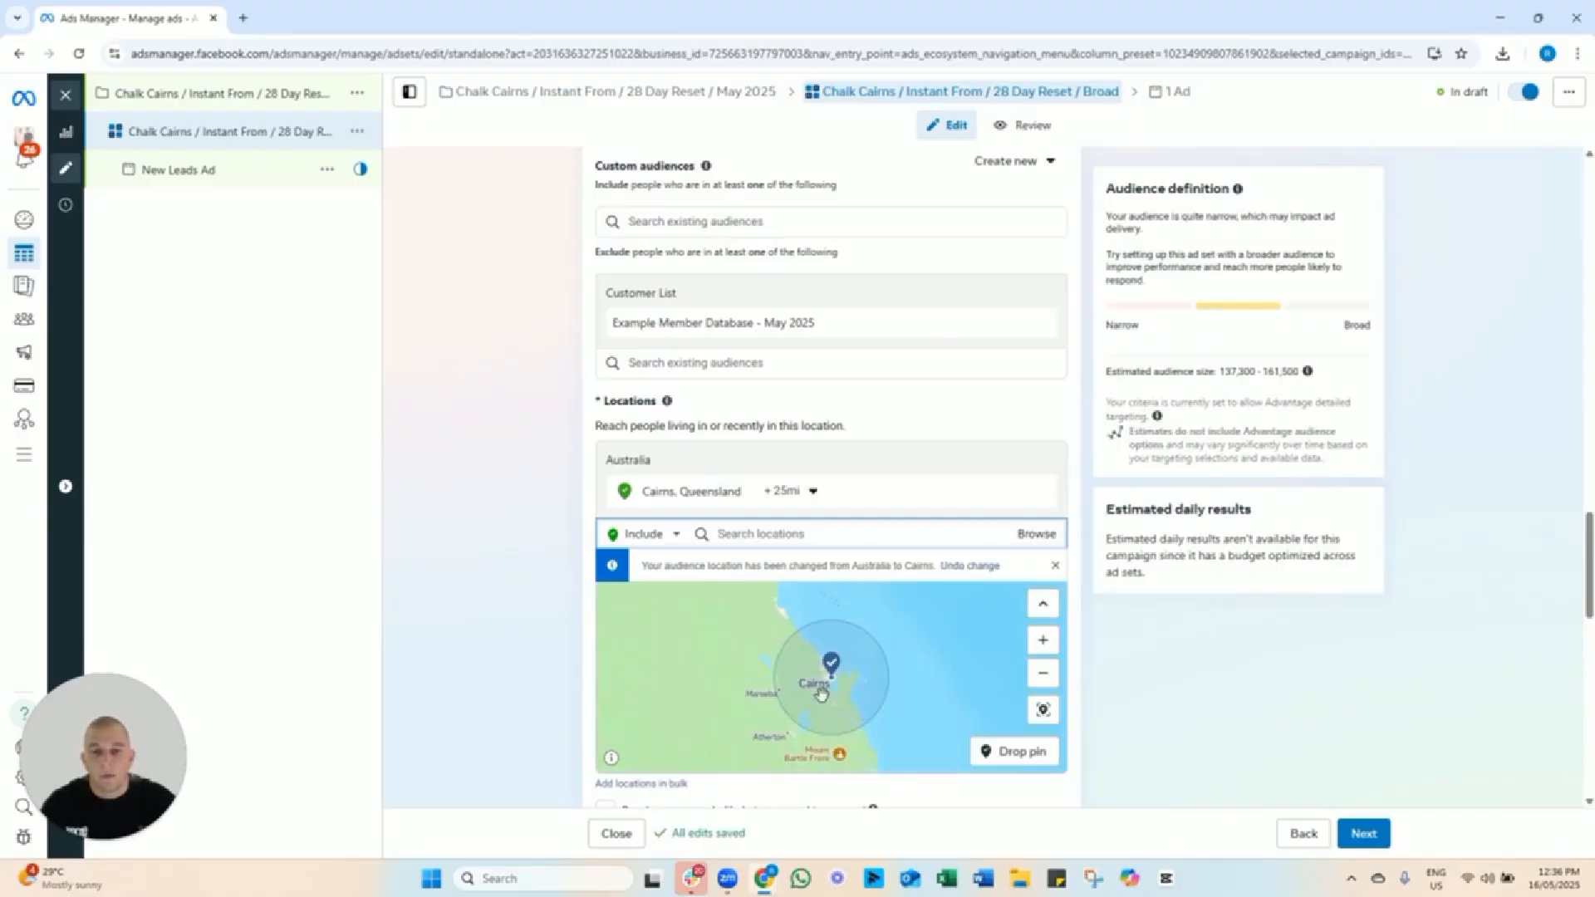
Replace the Cairns location with a dropped map pin between Bentley Park and Edmonton.
scroll(830, 664, up, 5)
drag(857, 652, 850, 697)
scroll(846, 675, up, 2)
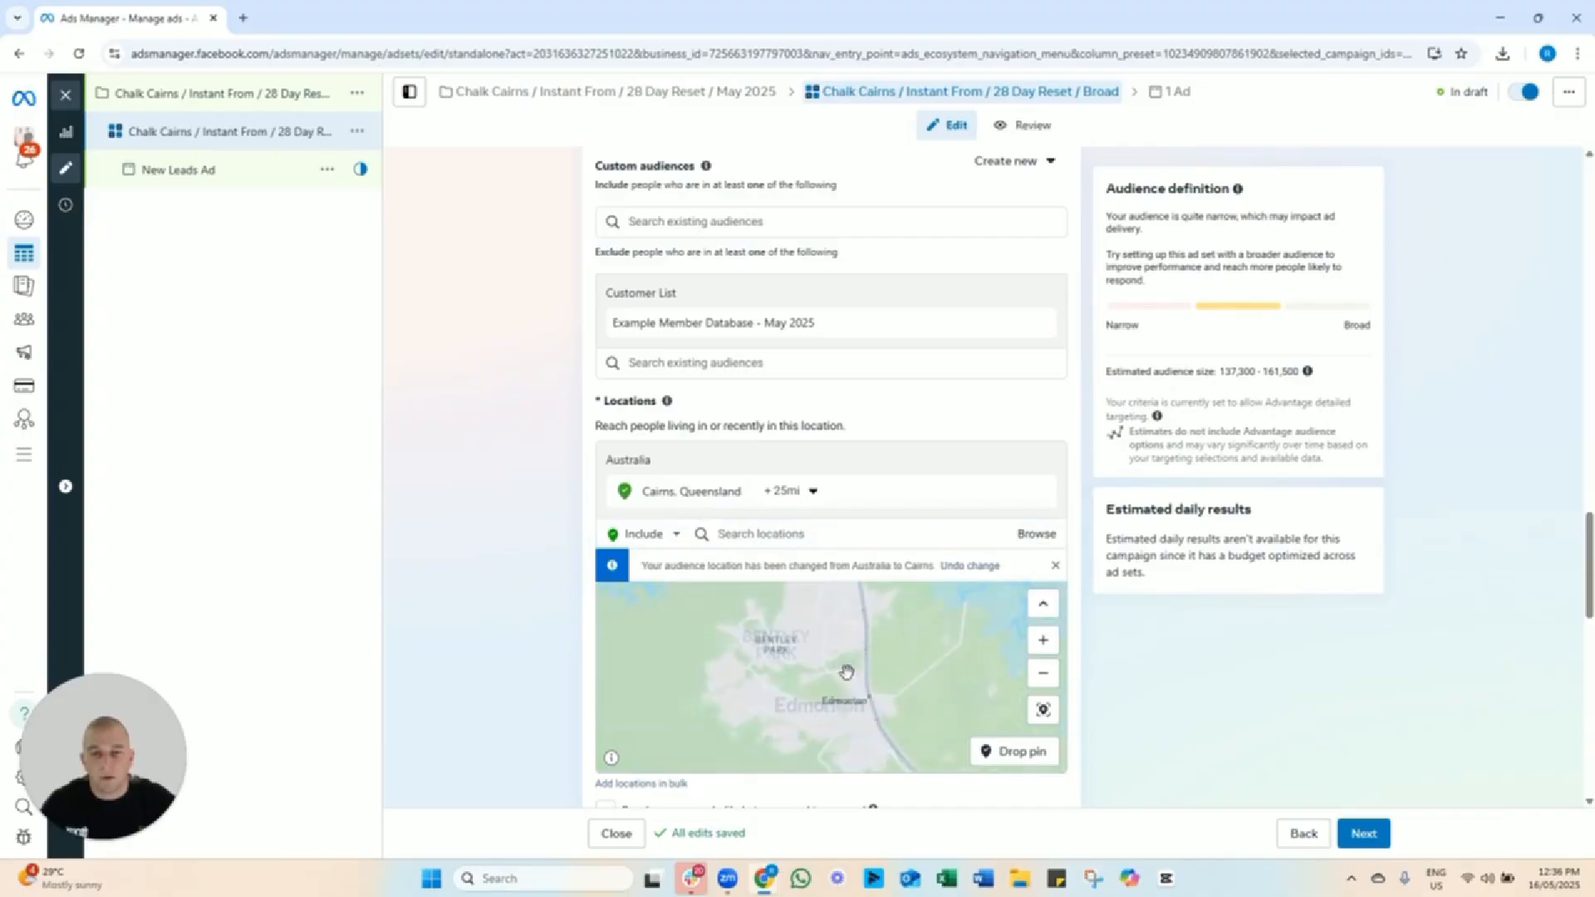
click(1039, 758)
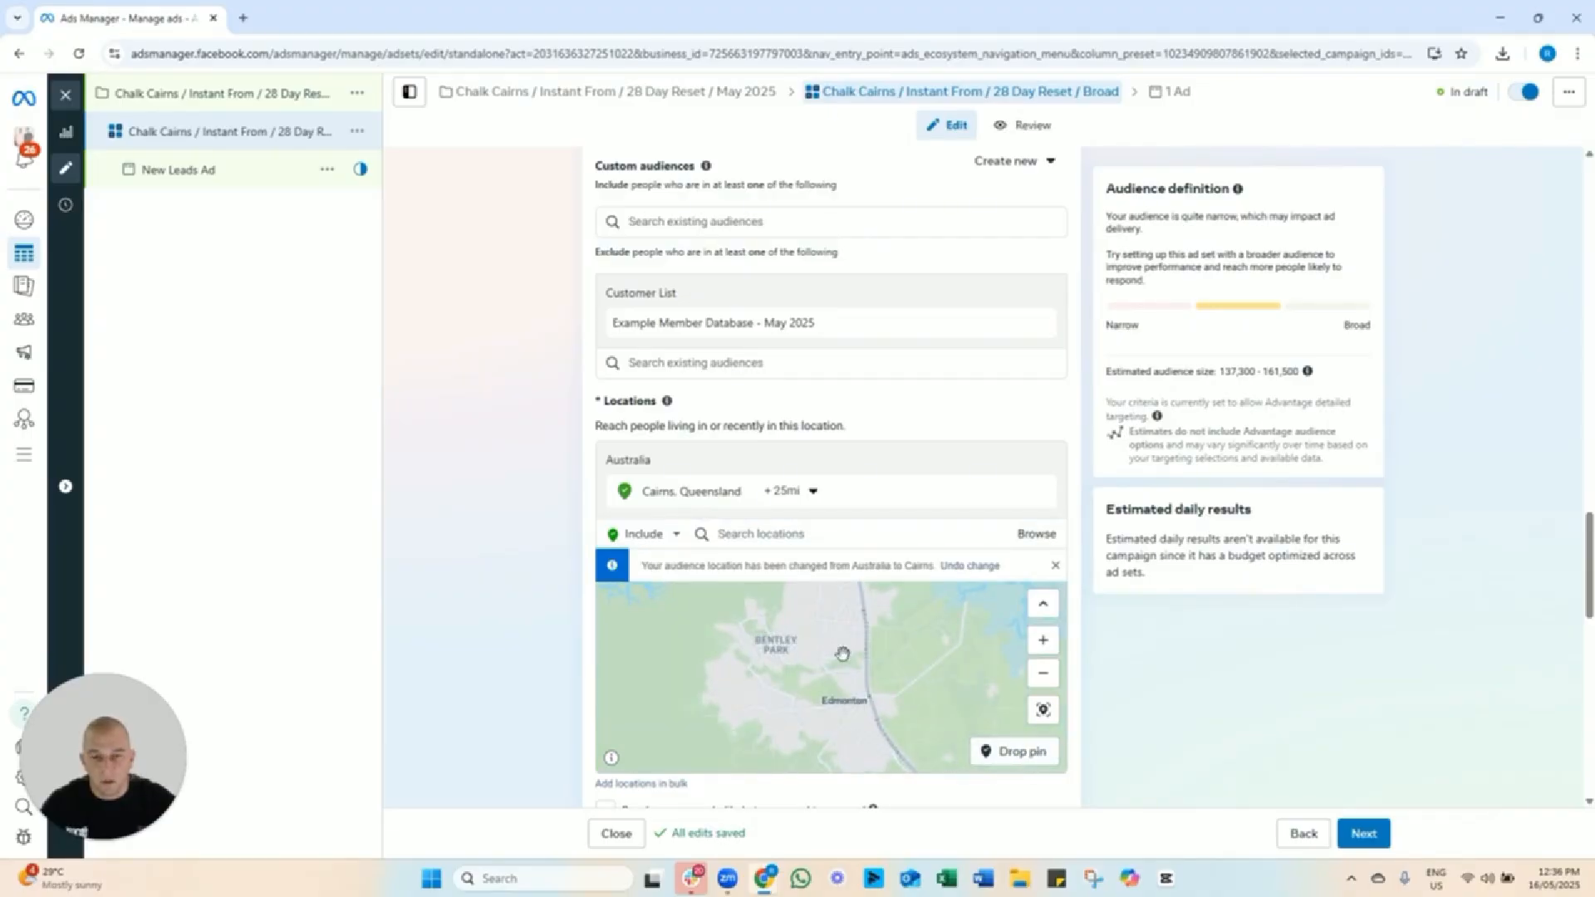
click(844, 675)
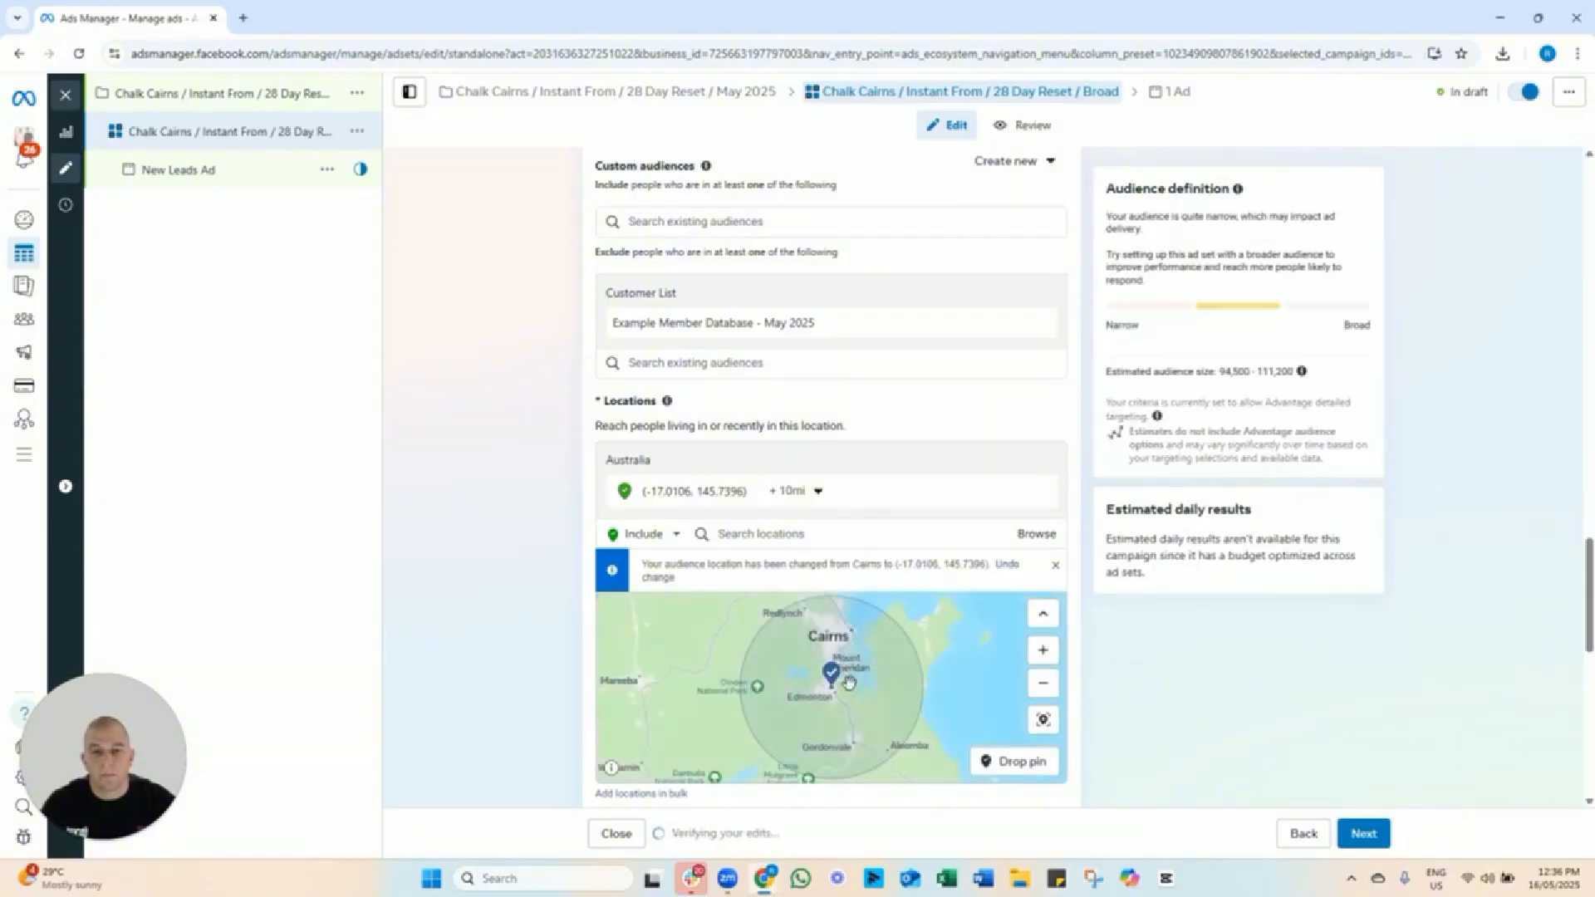
Try a 3 mi and a 2 mi targeting radius around the pin near Edmonton.
click(801, 495)
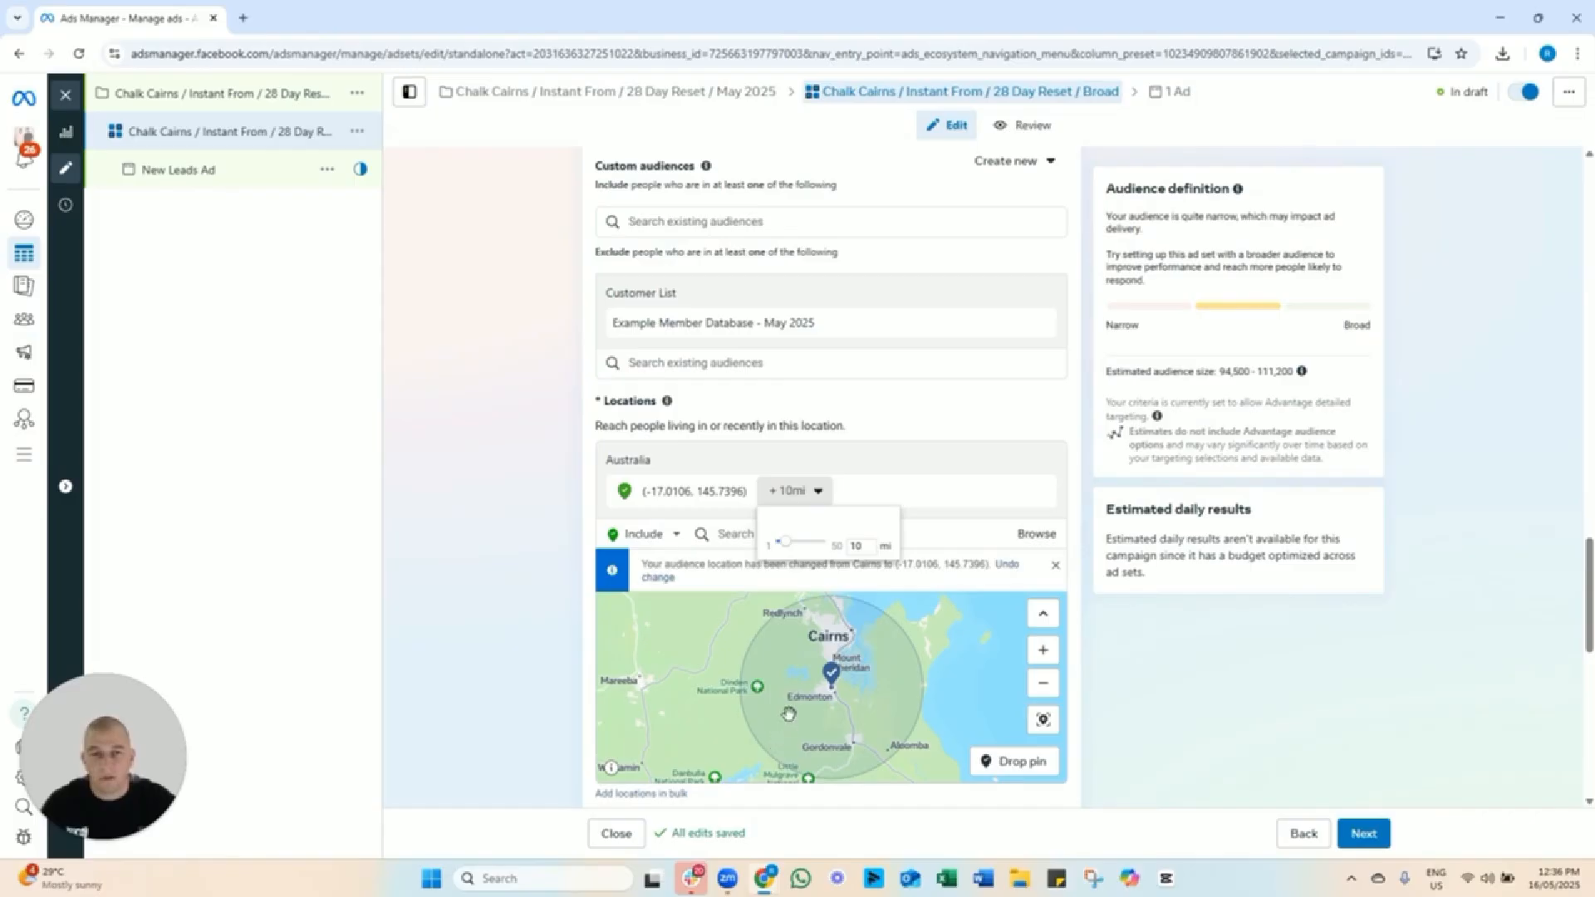
key(BackSpace)
key(BackSpace)
text(3)
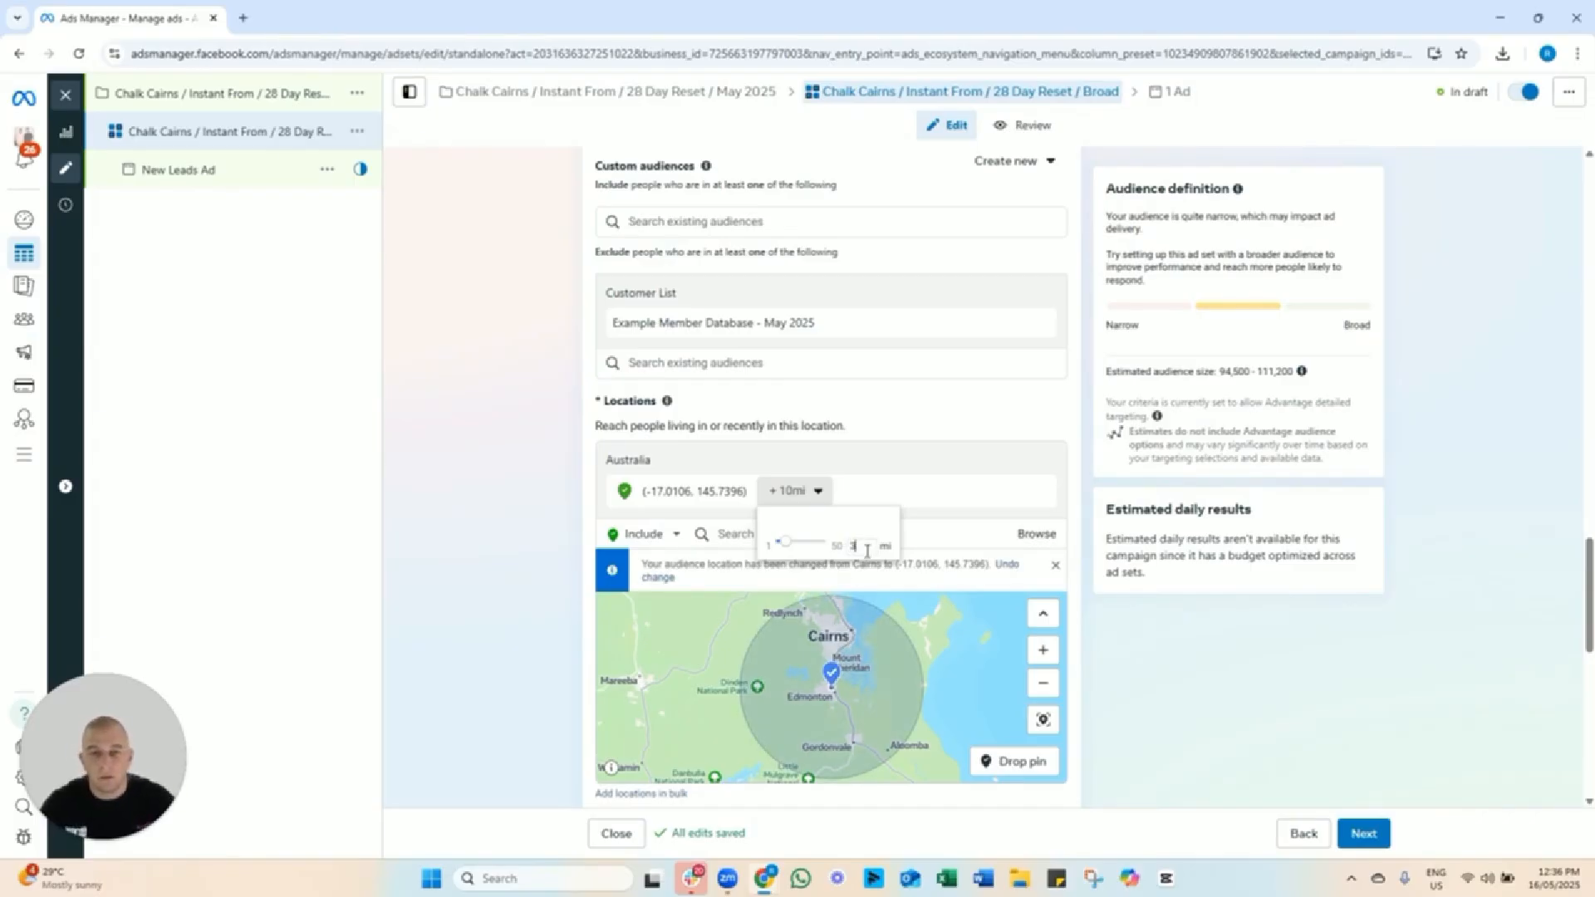
key(Return)
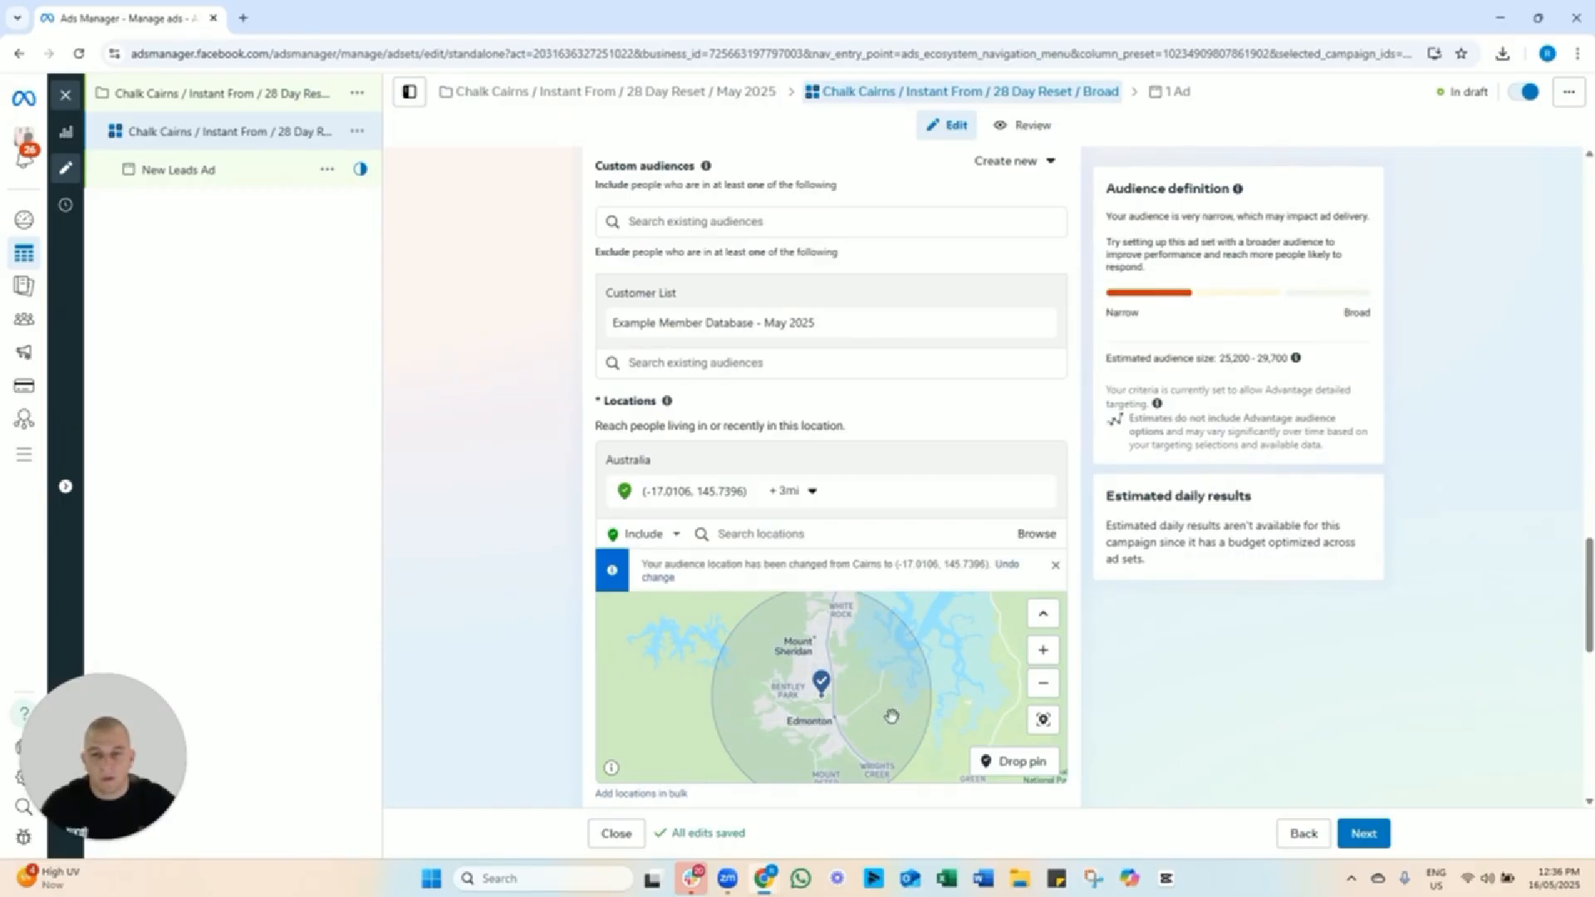
click(787, 491)
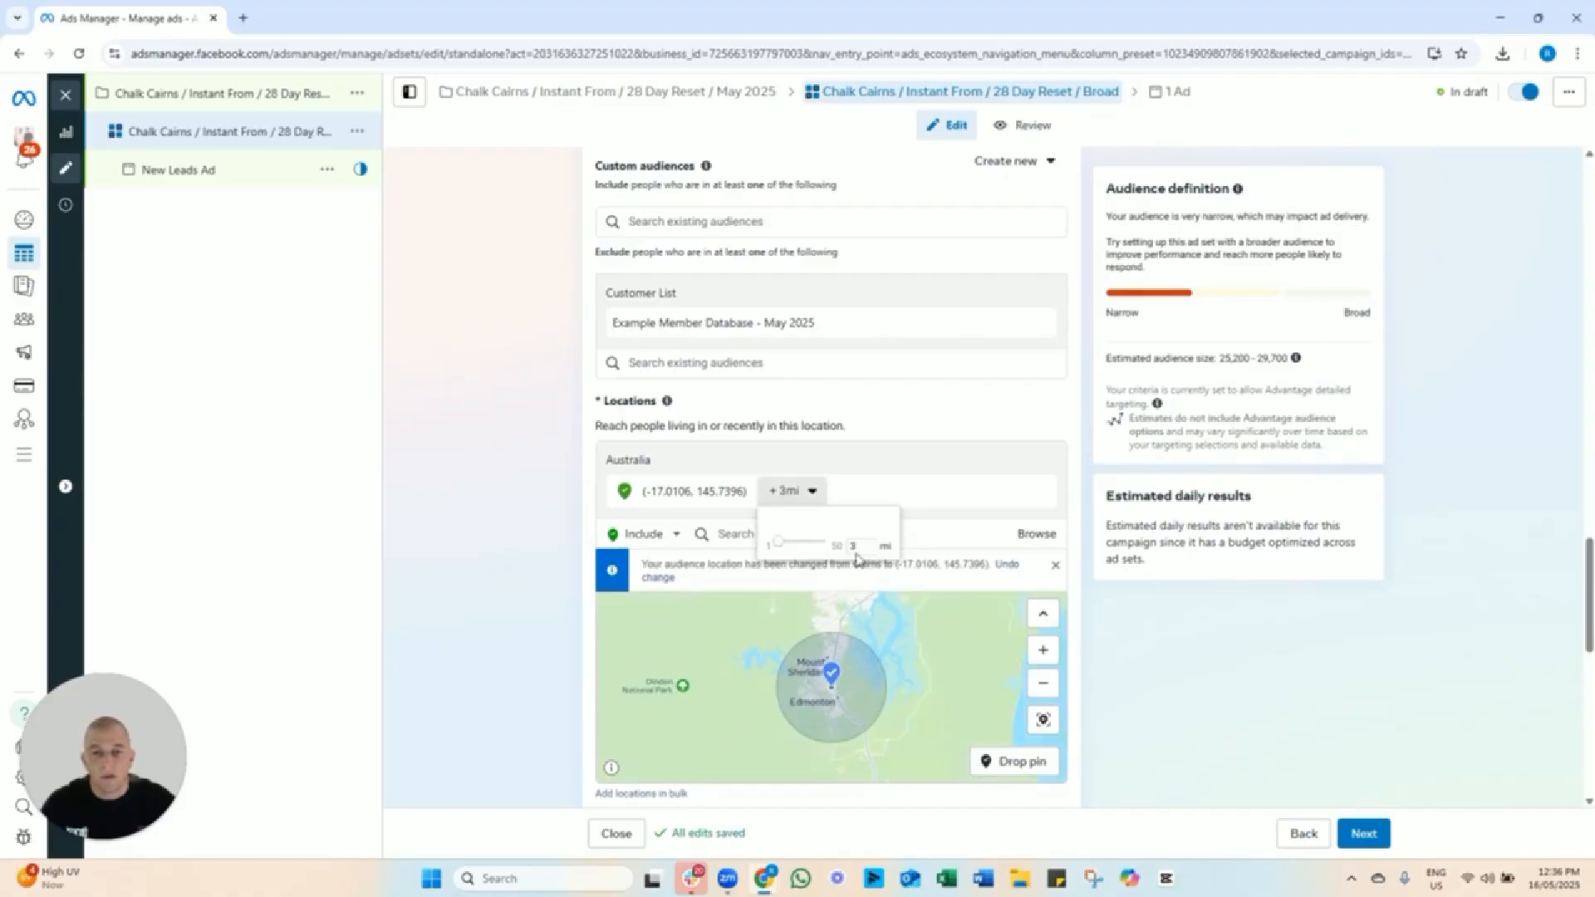
key(BackSpace)
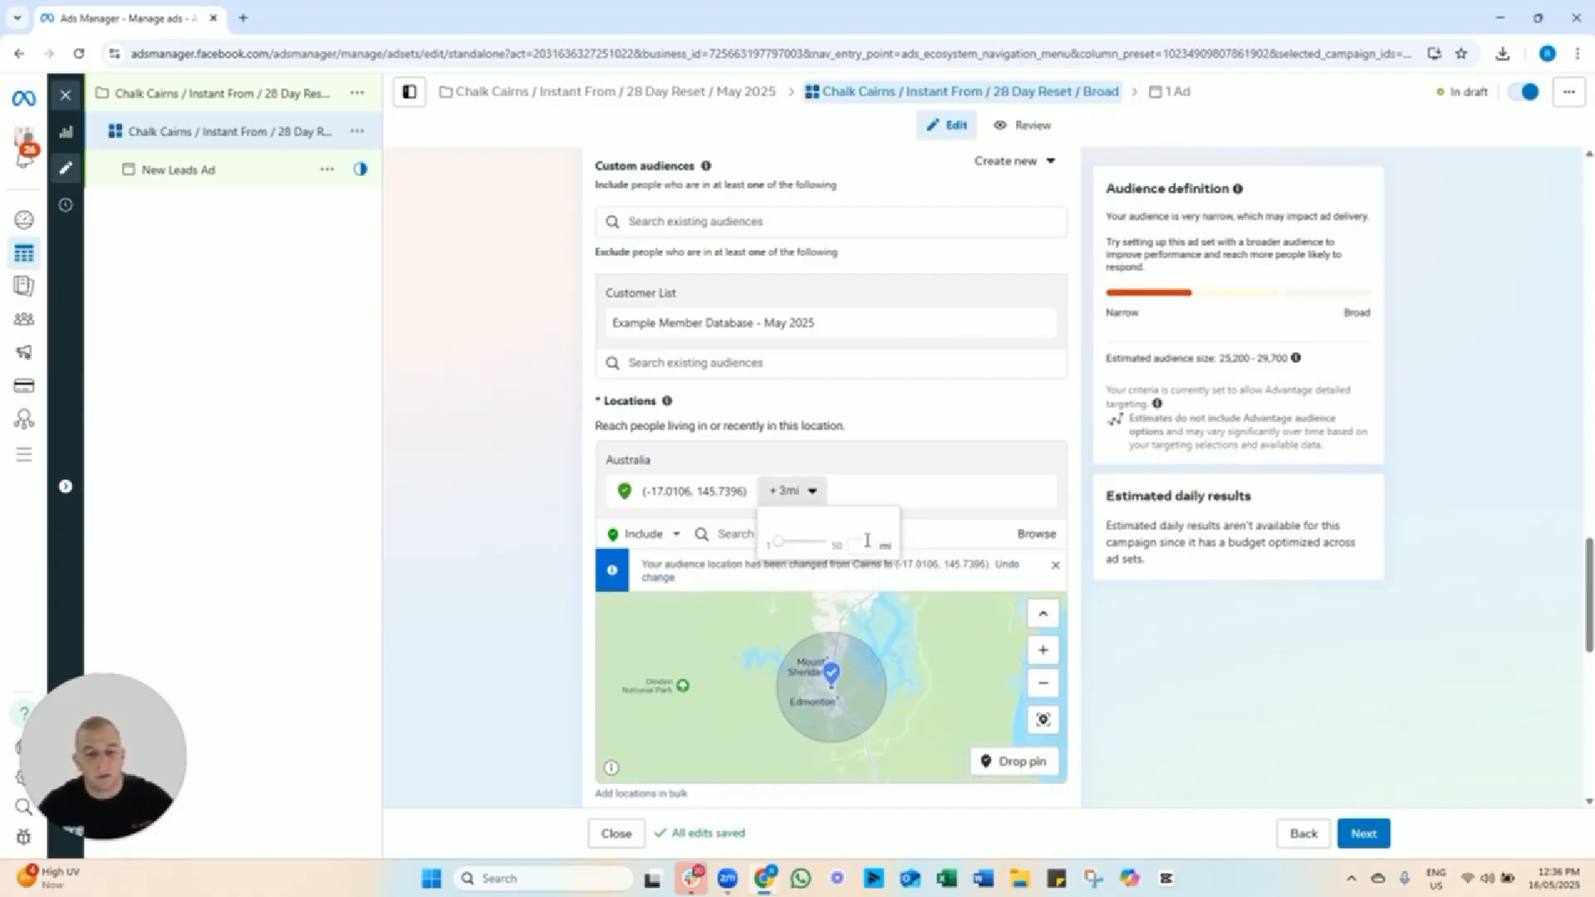
key(Return)
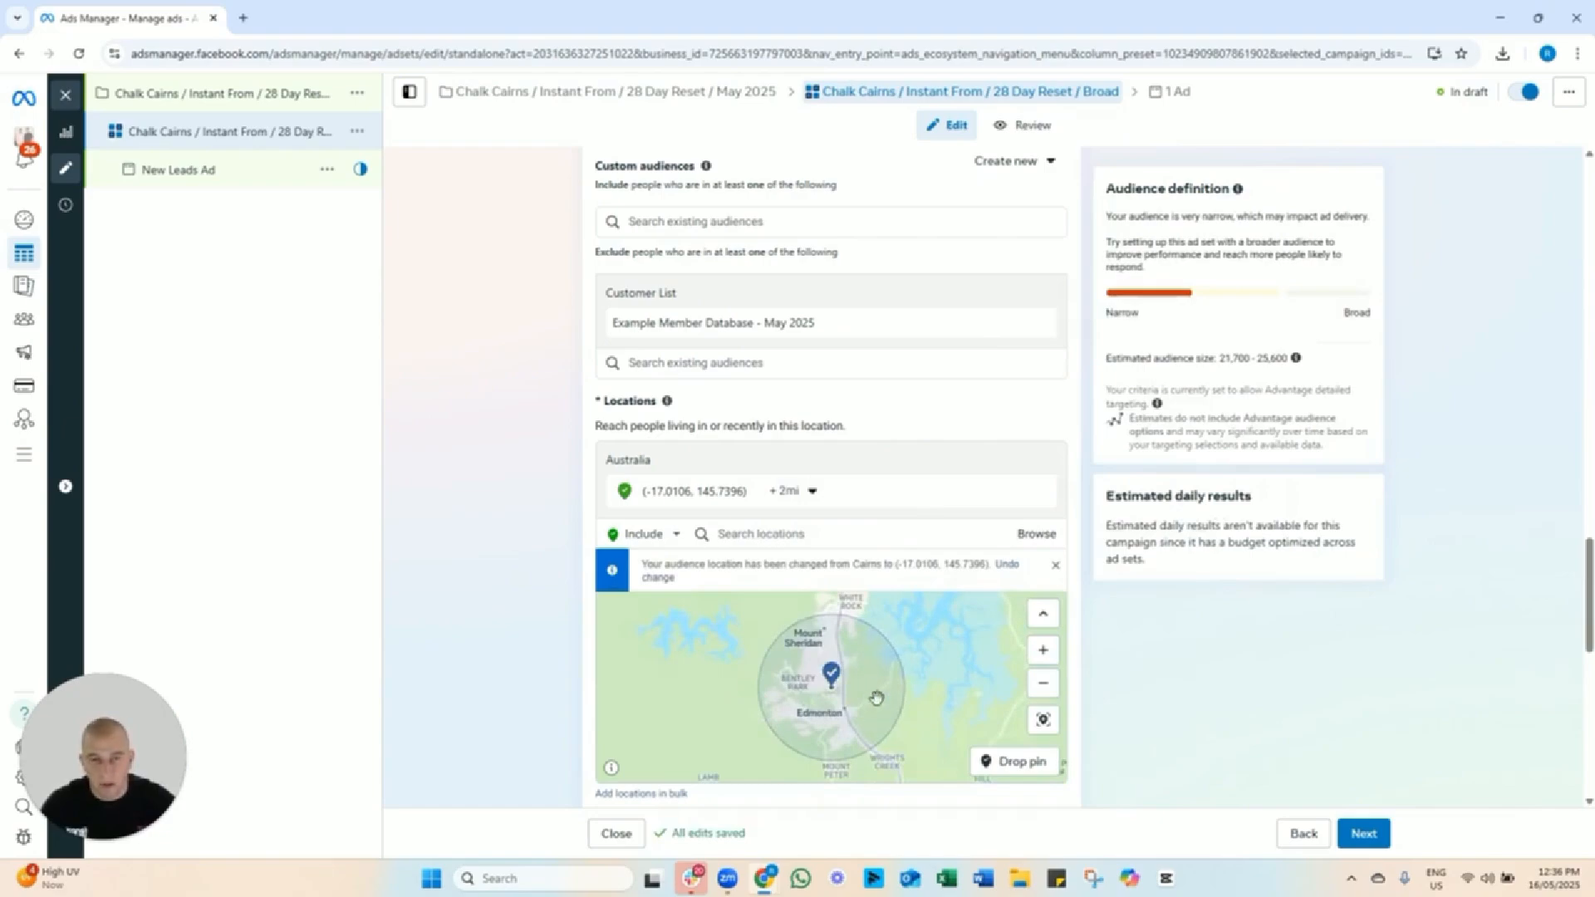
Set the targeting radius of the pin near Edmonton to 1 mi.
click(790, 491)
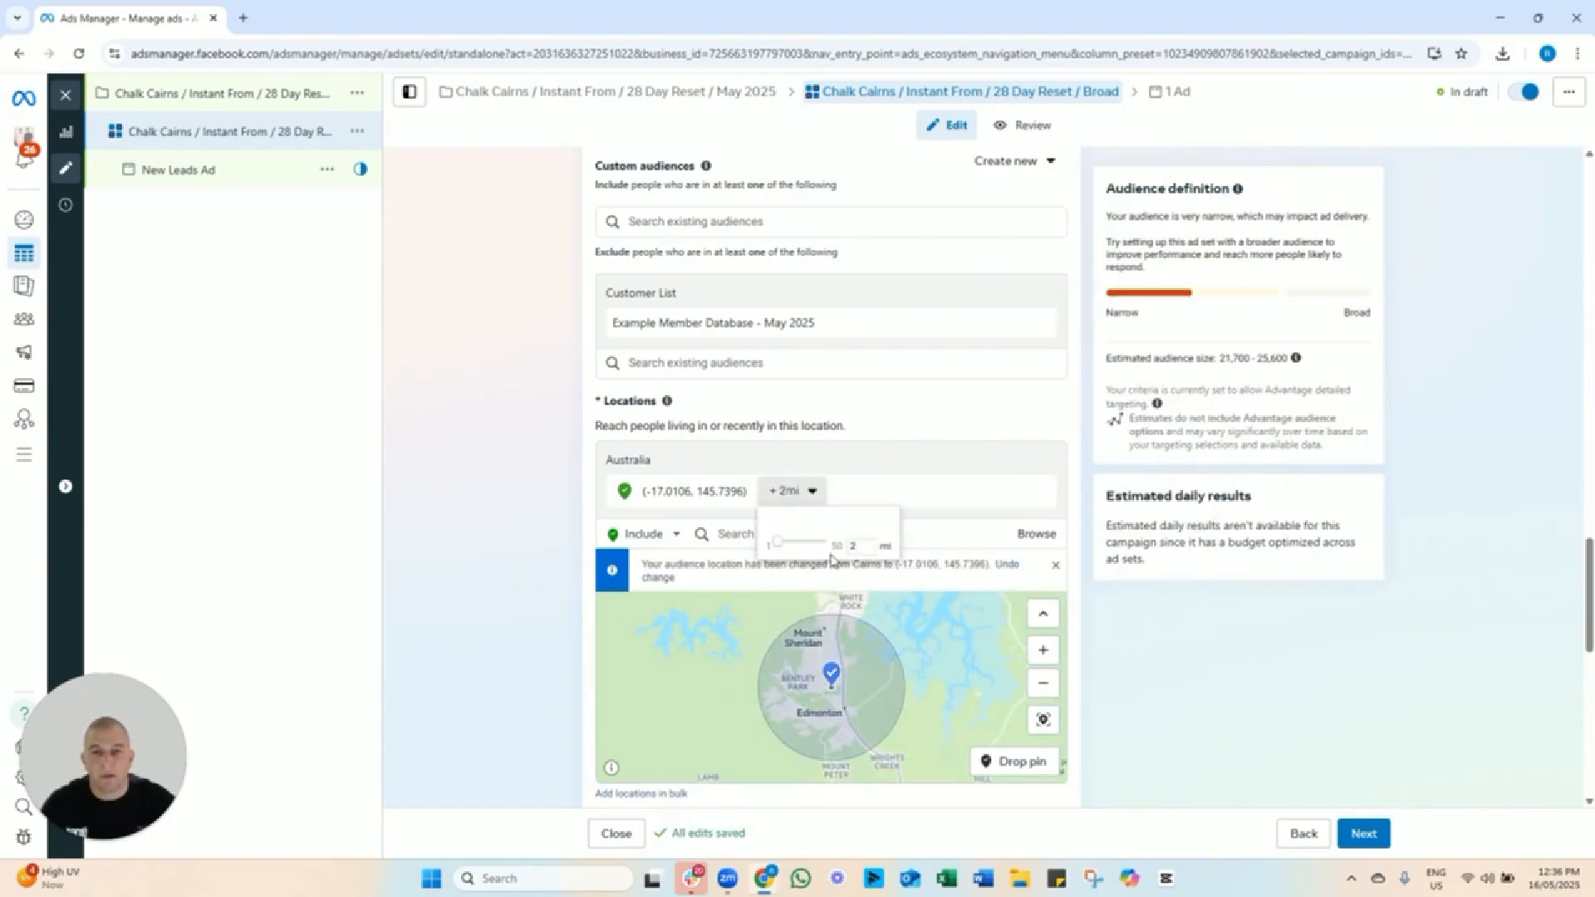
key(BackSpace)
text(1)
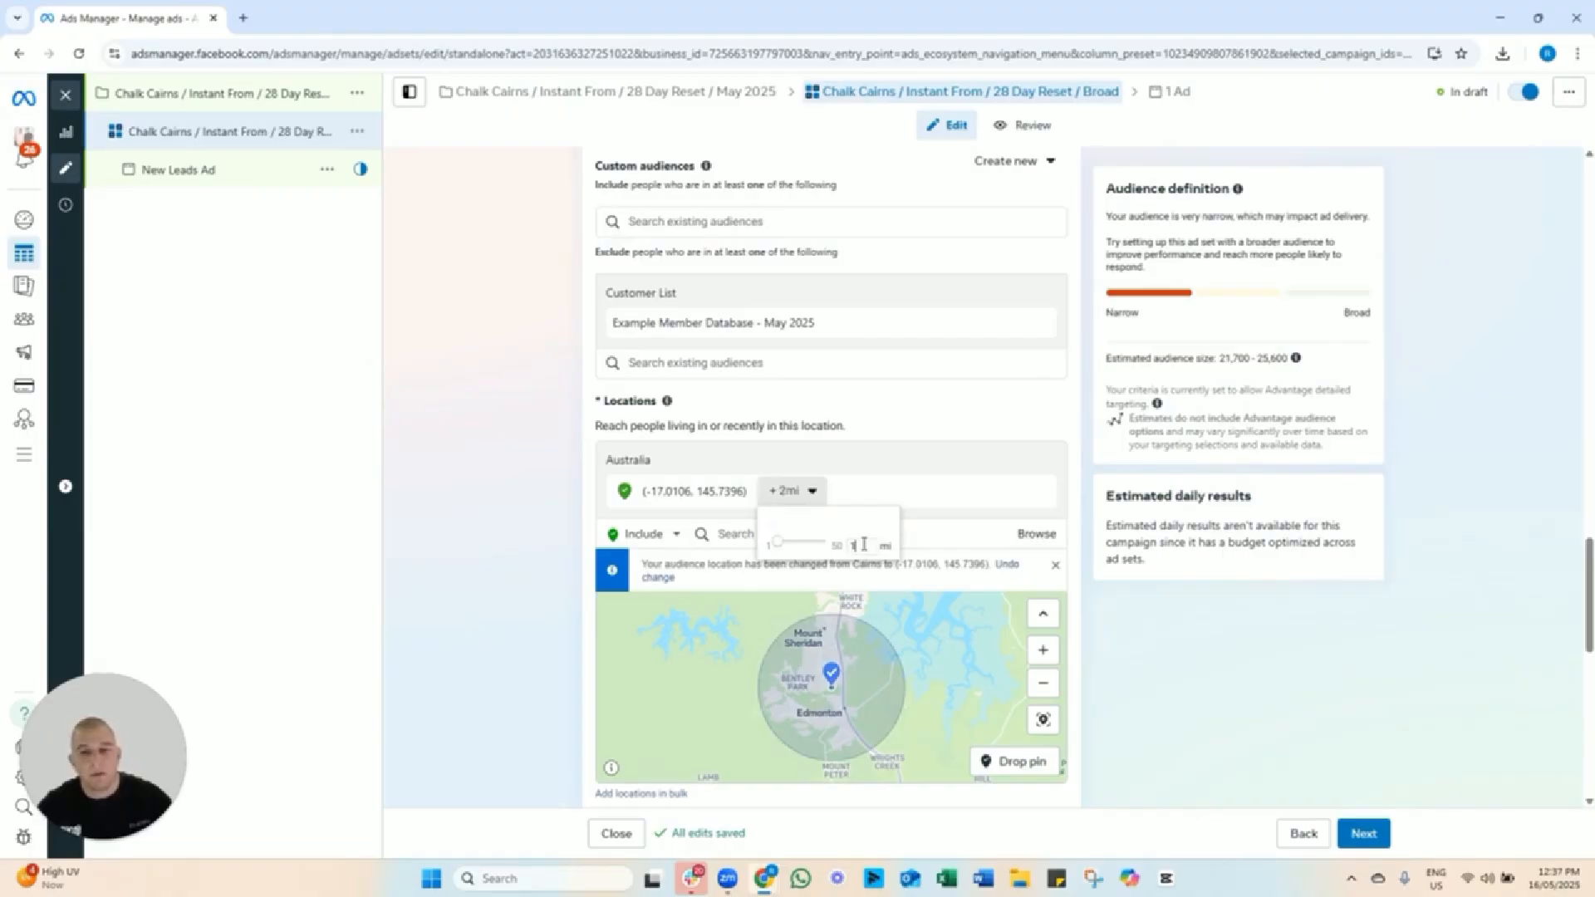
key(Return)
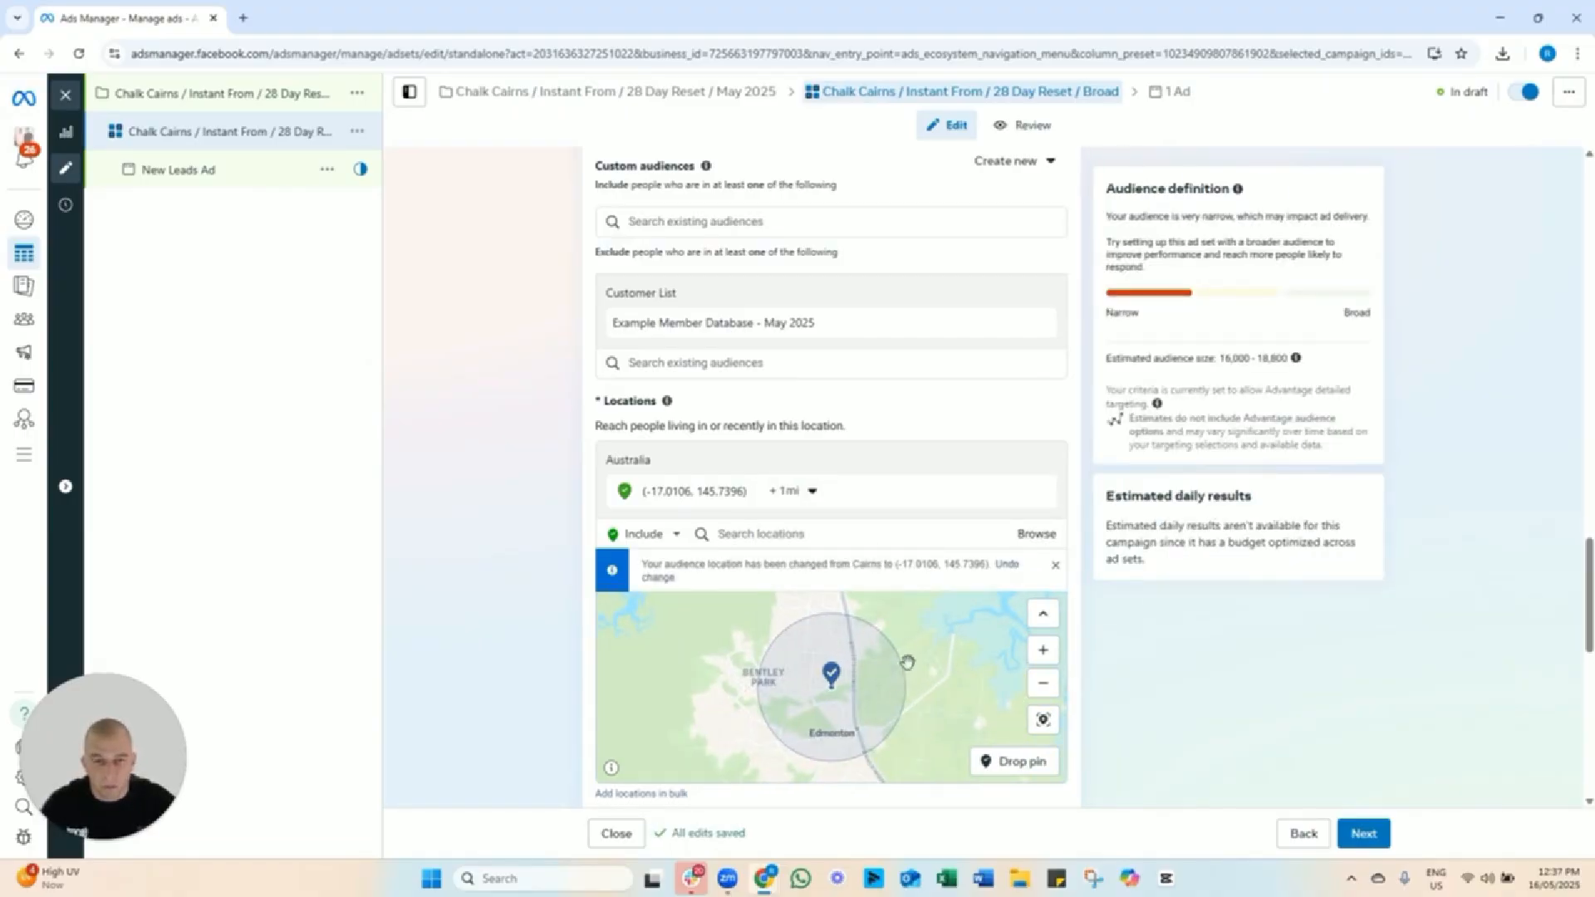
Drop a second location pin at Mount Peter, south of Edmonton, and set its radius to 1 mi.
drag(841, 720, 831, 661)
click(1011, 771)
click(864, 737)
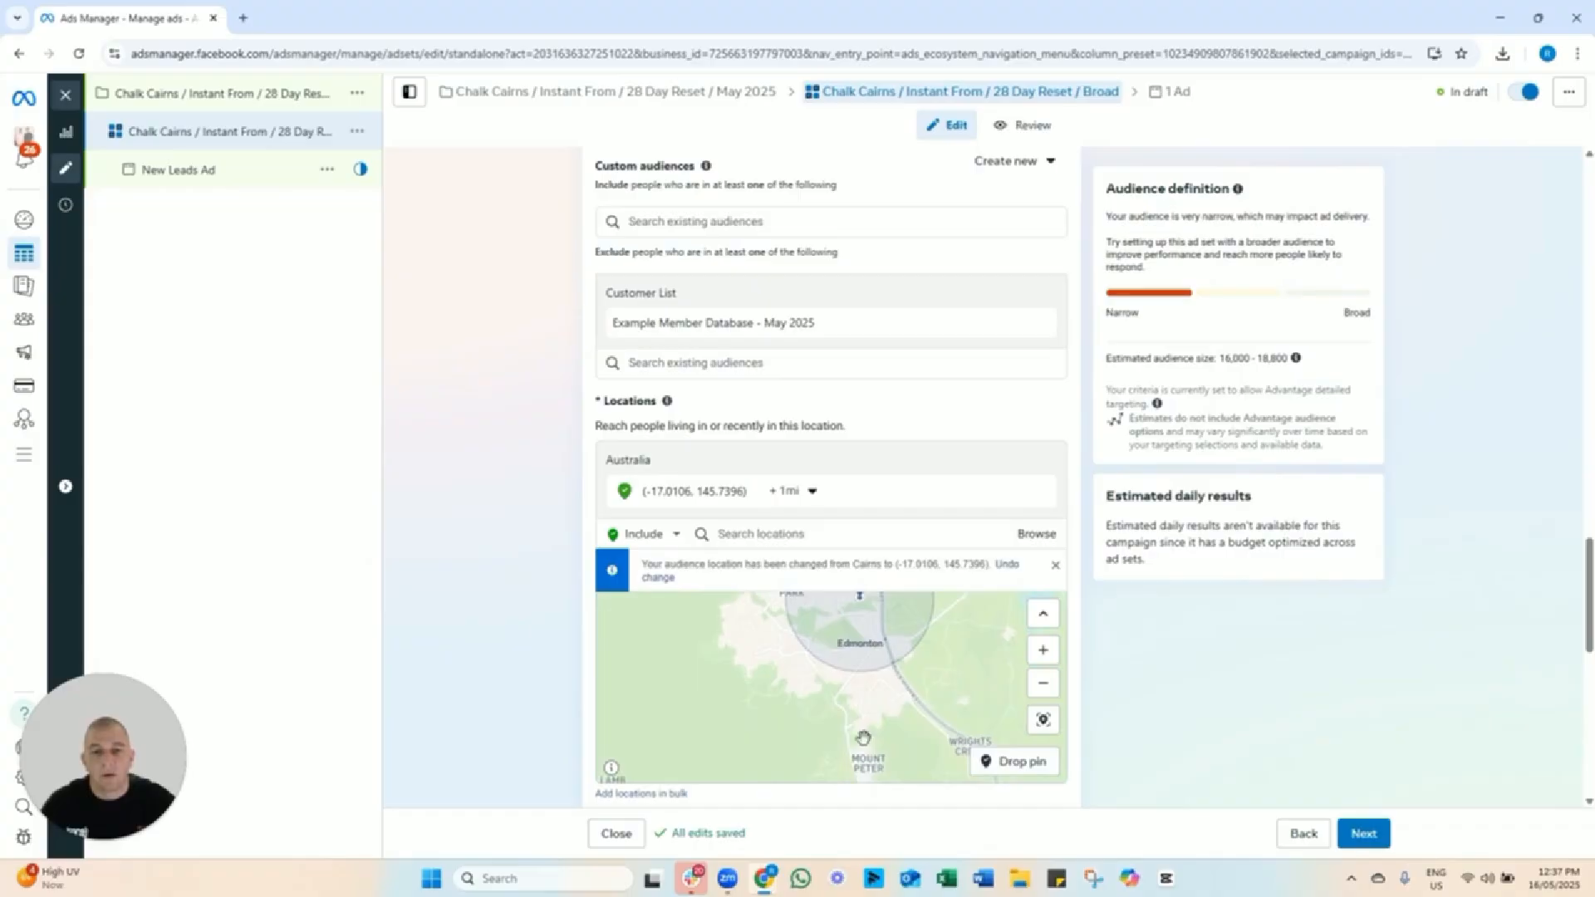
click(798, 536)
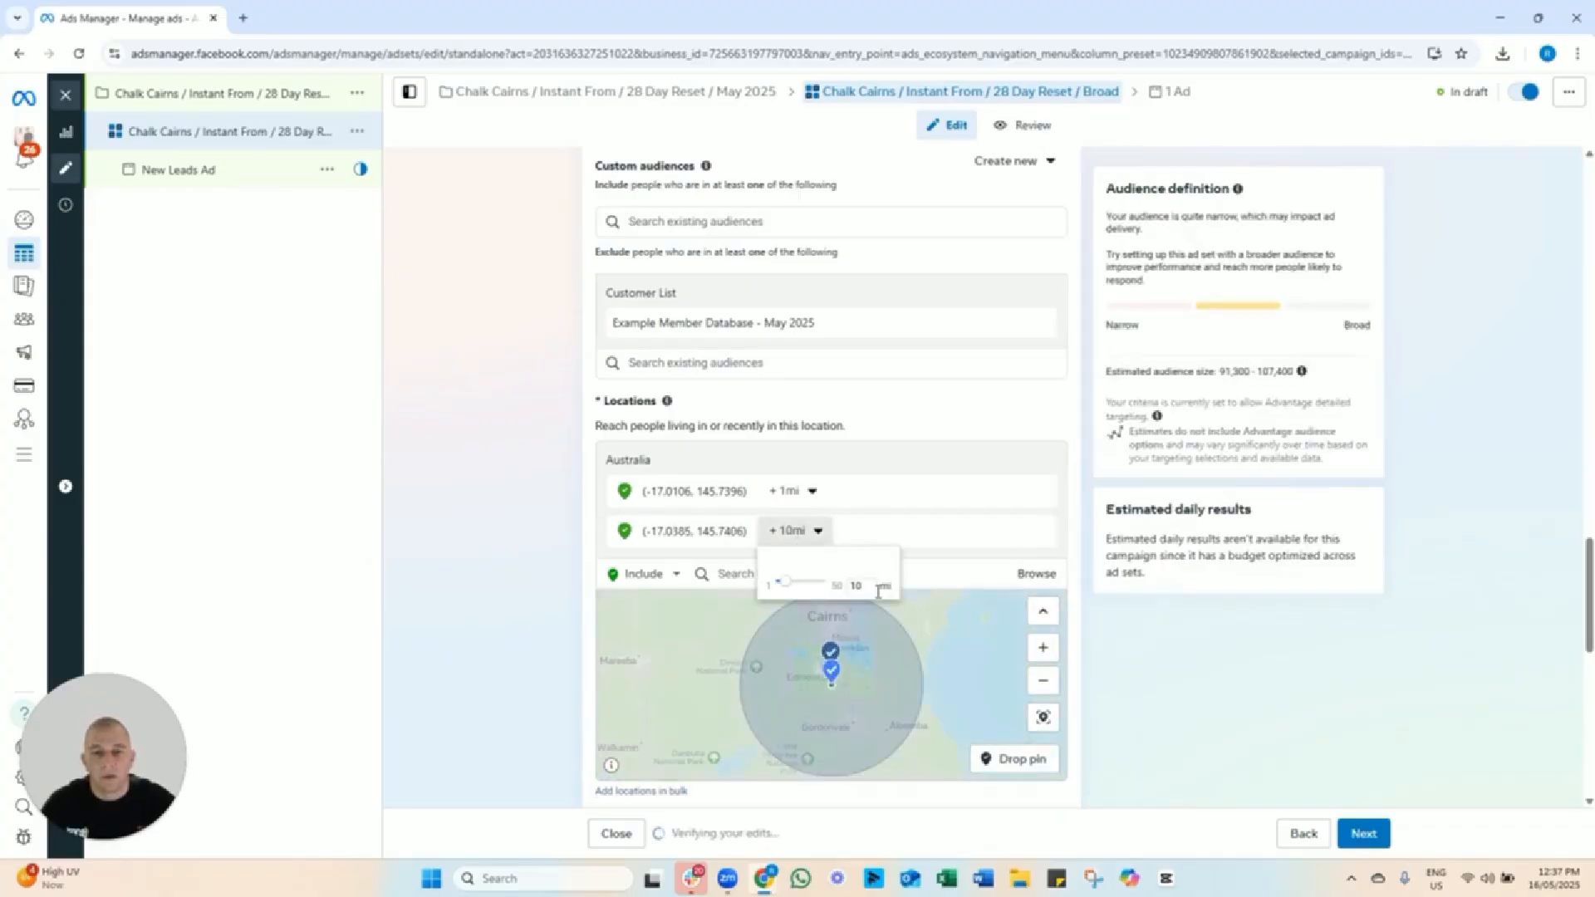
click(867, 585)
key(BackSpace)
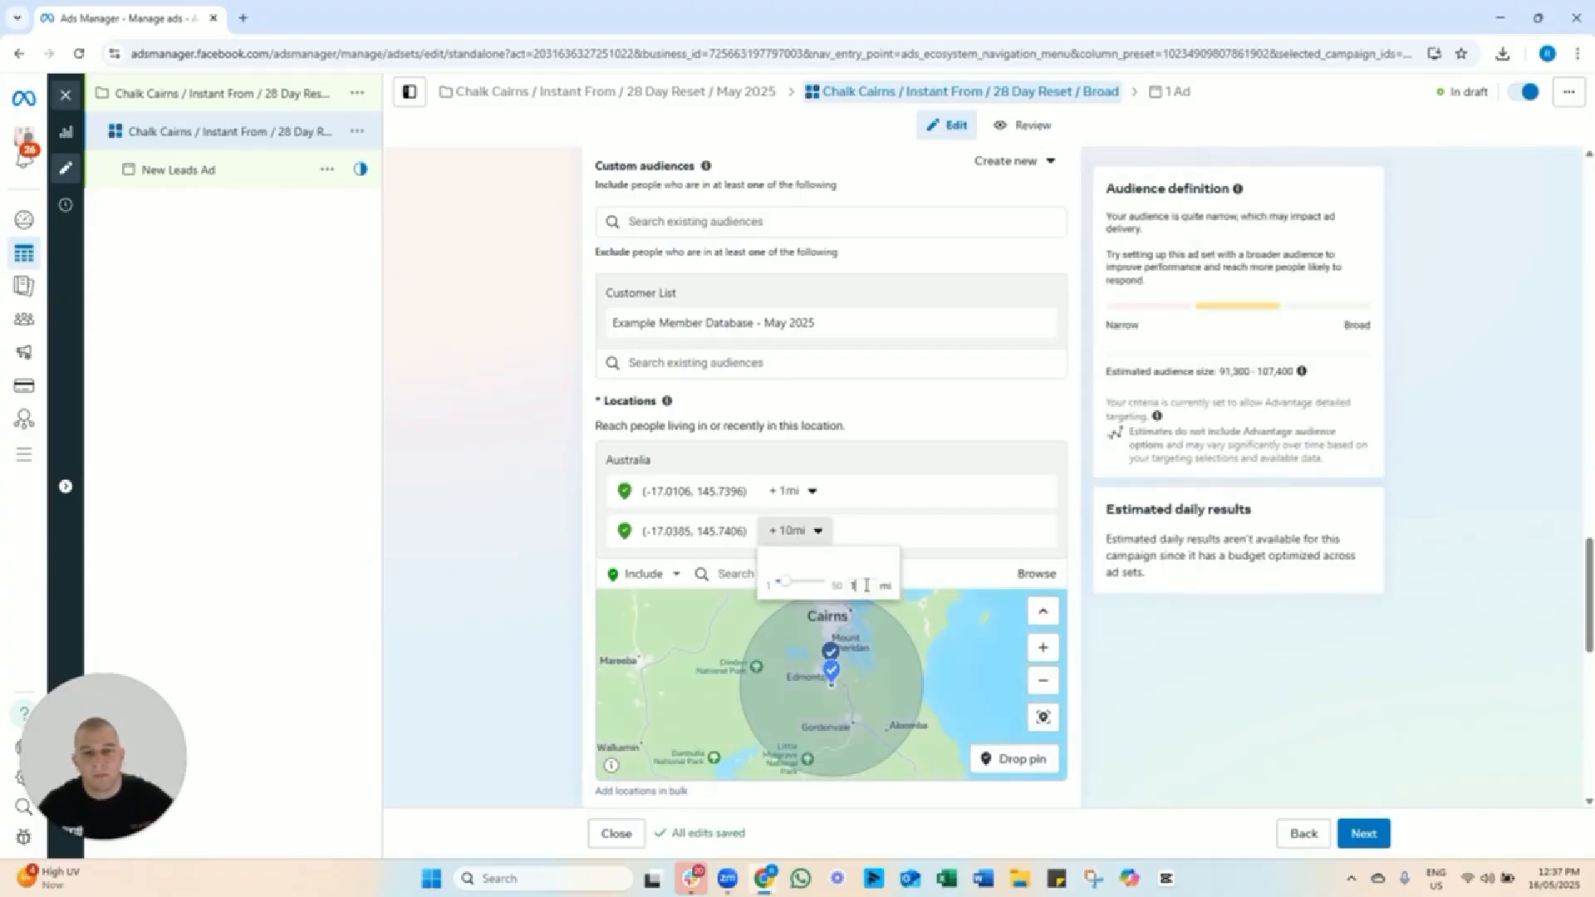
key(Return)
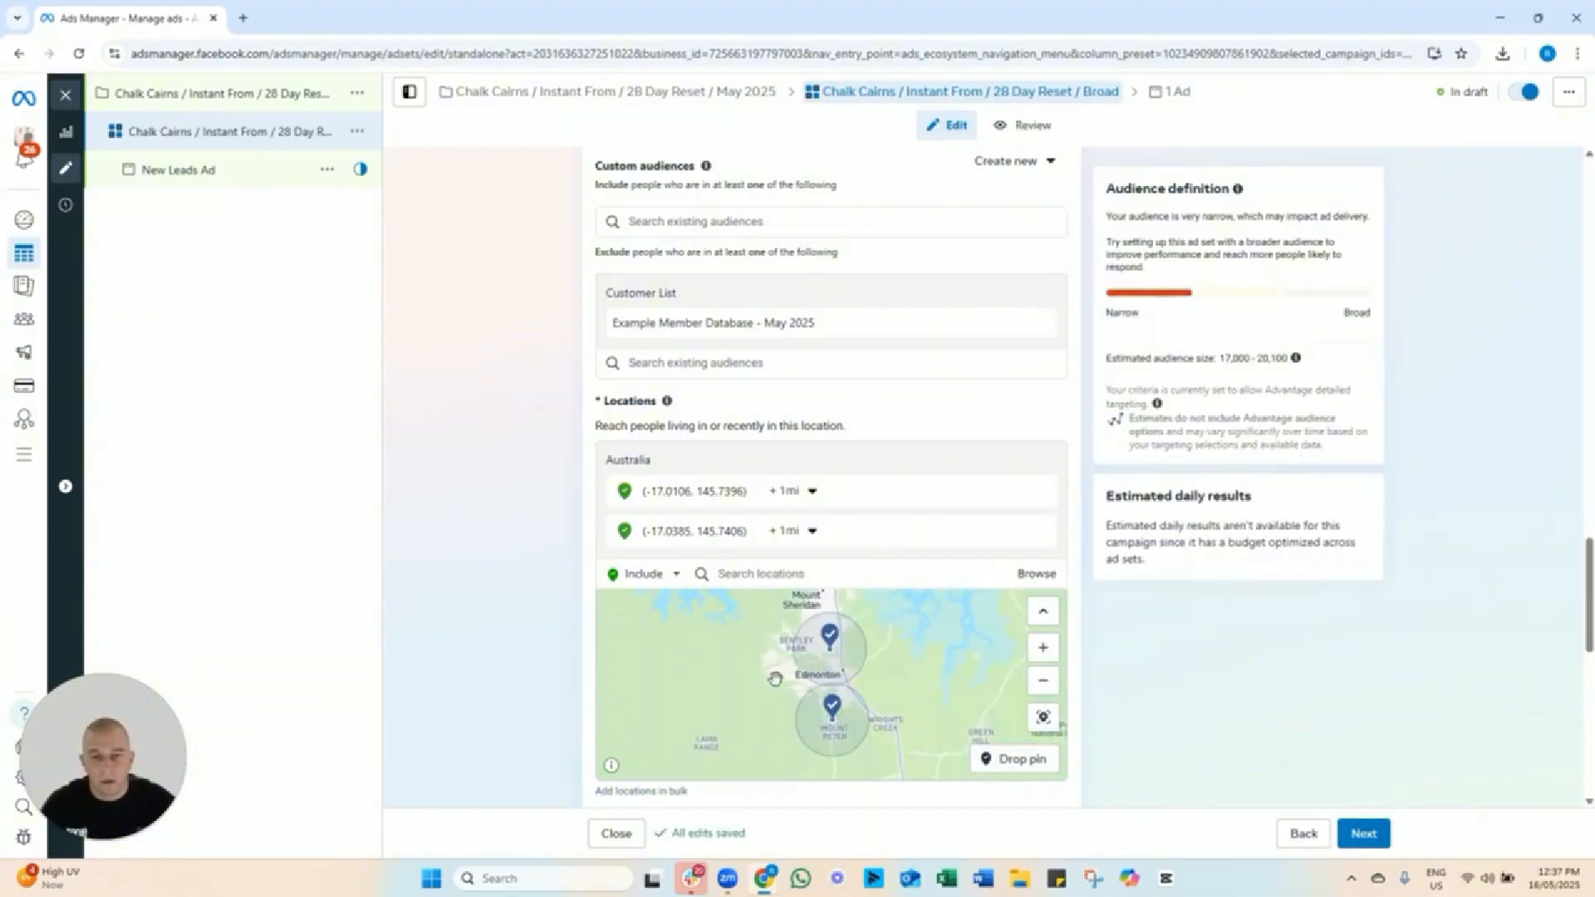
Drop a third location pin just west of Edmonton and set its radius to 1 mi.
click(775, 679)
click(819, 539)
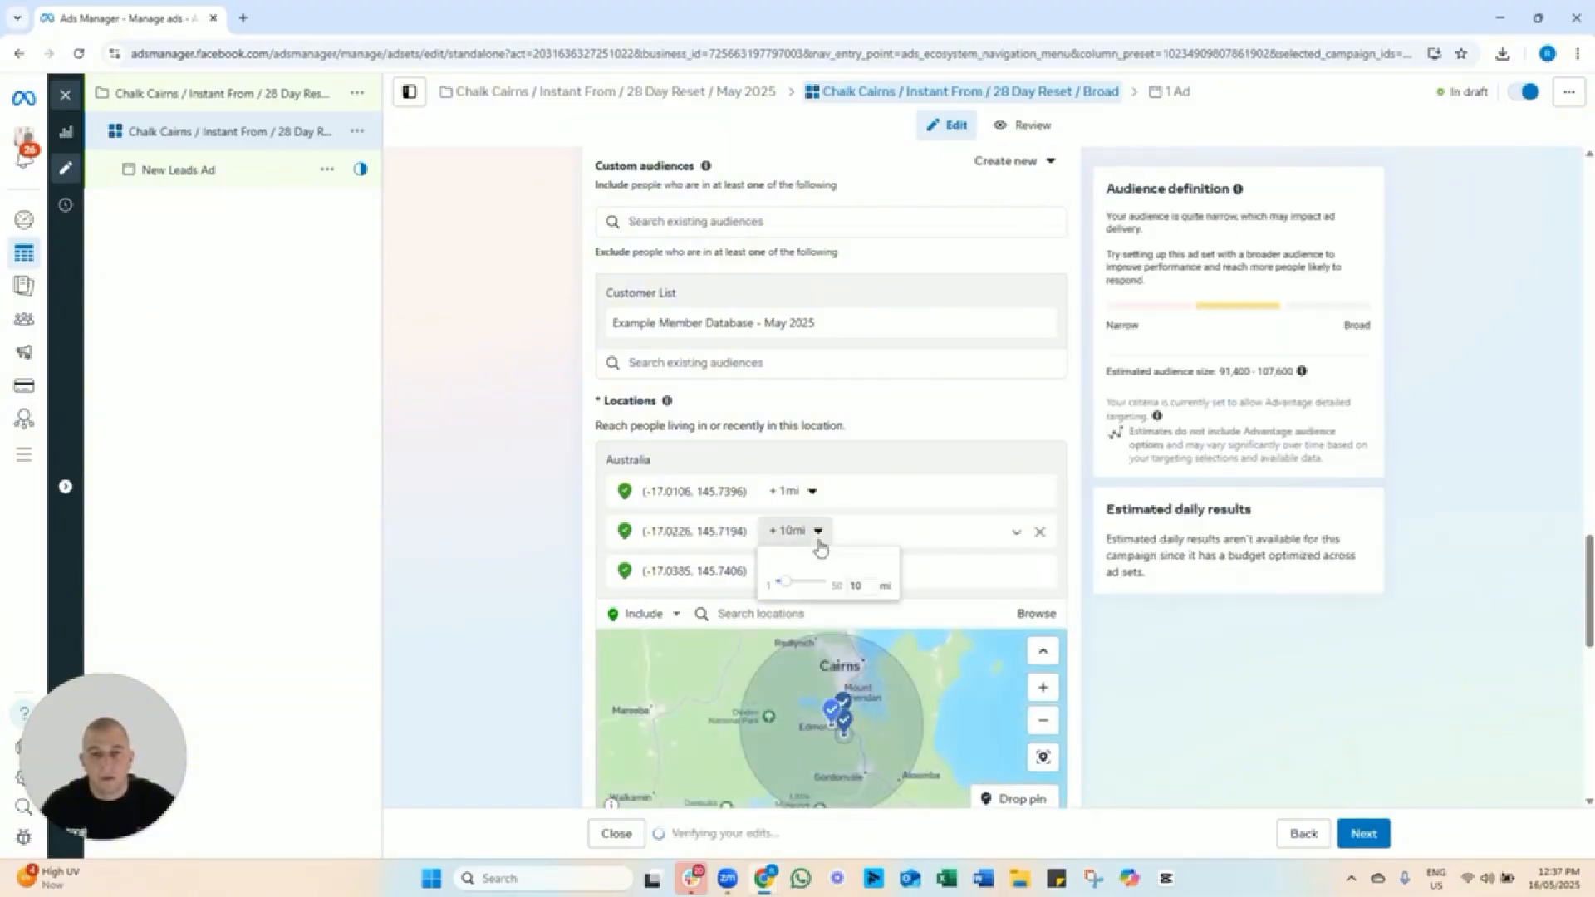
key(BackSpace)
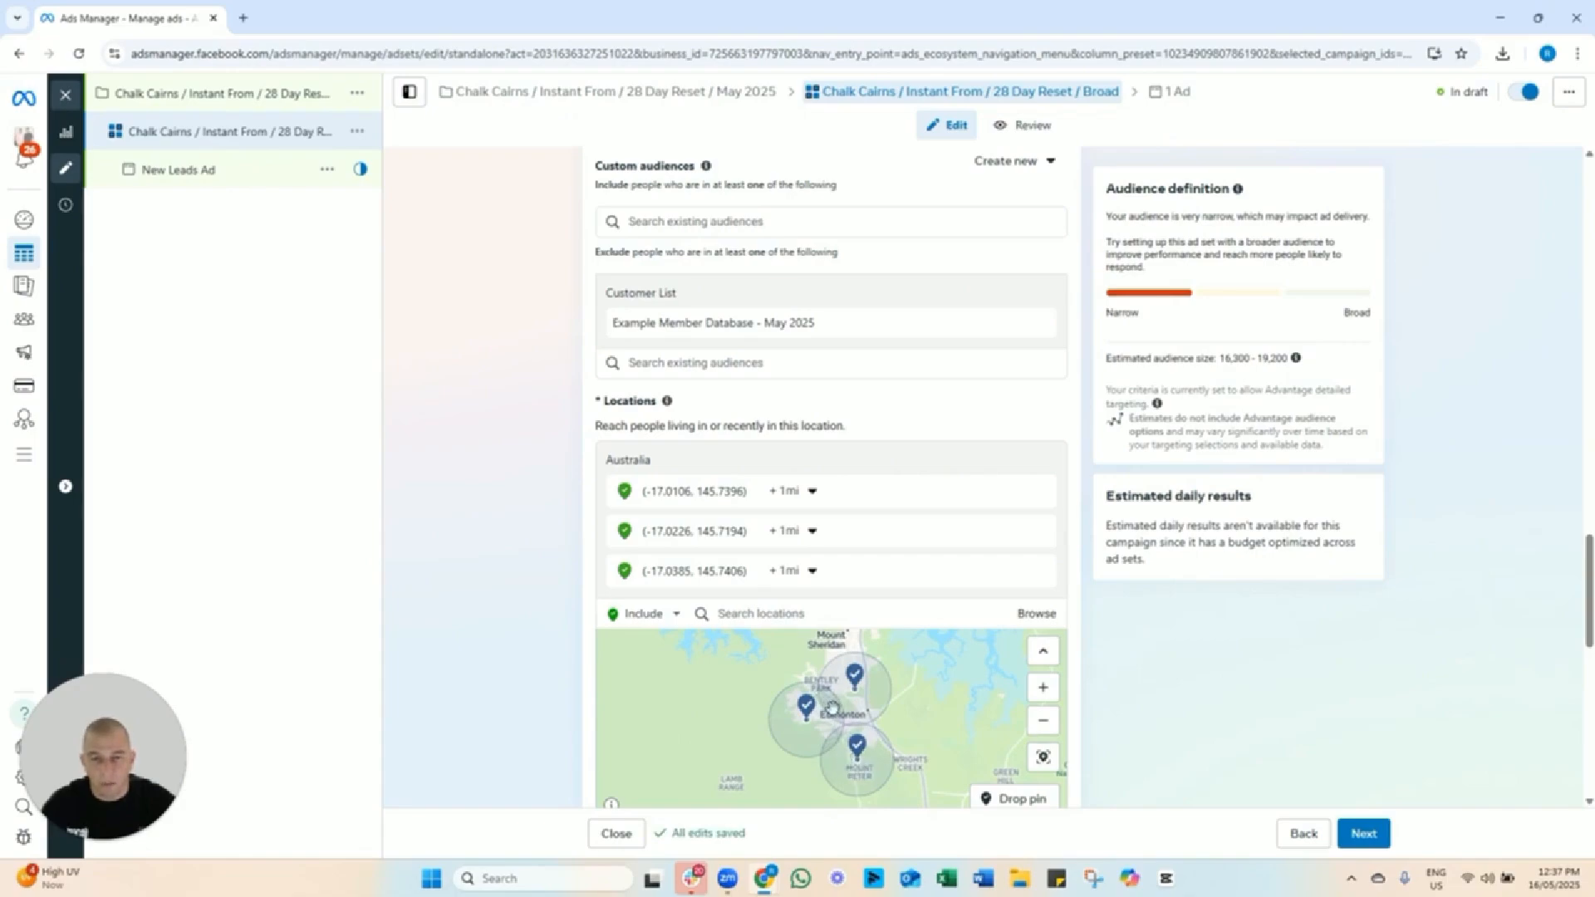
Drop a fourth location pin on Gordonvale, south of the three existing pins.
scroll(838, 730, down, 1)
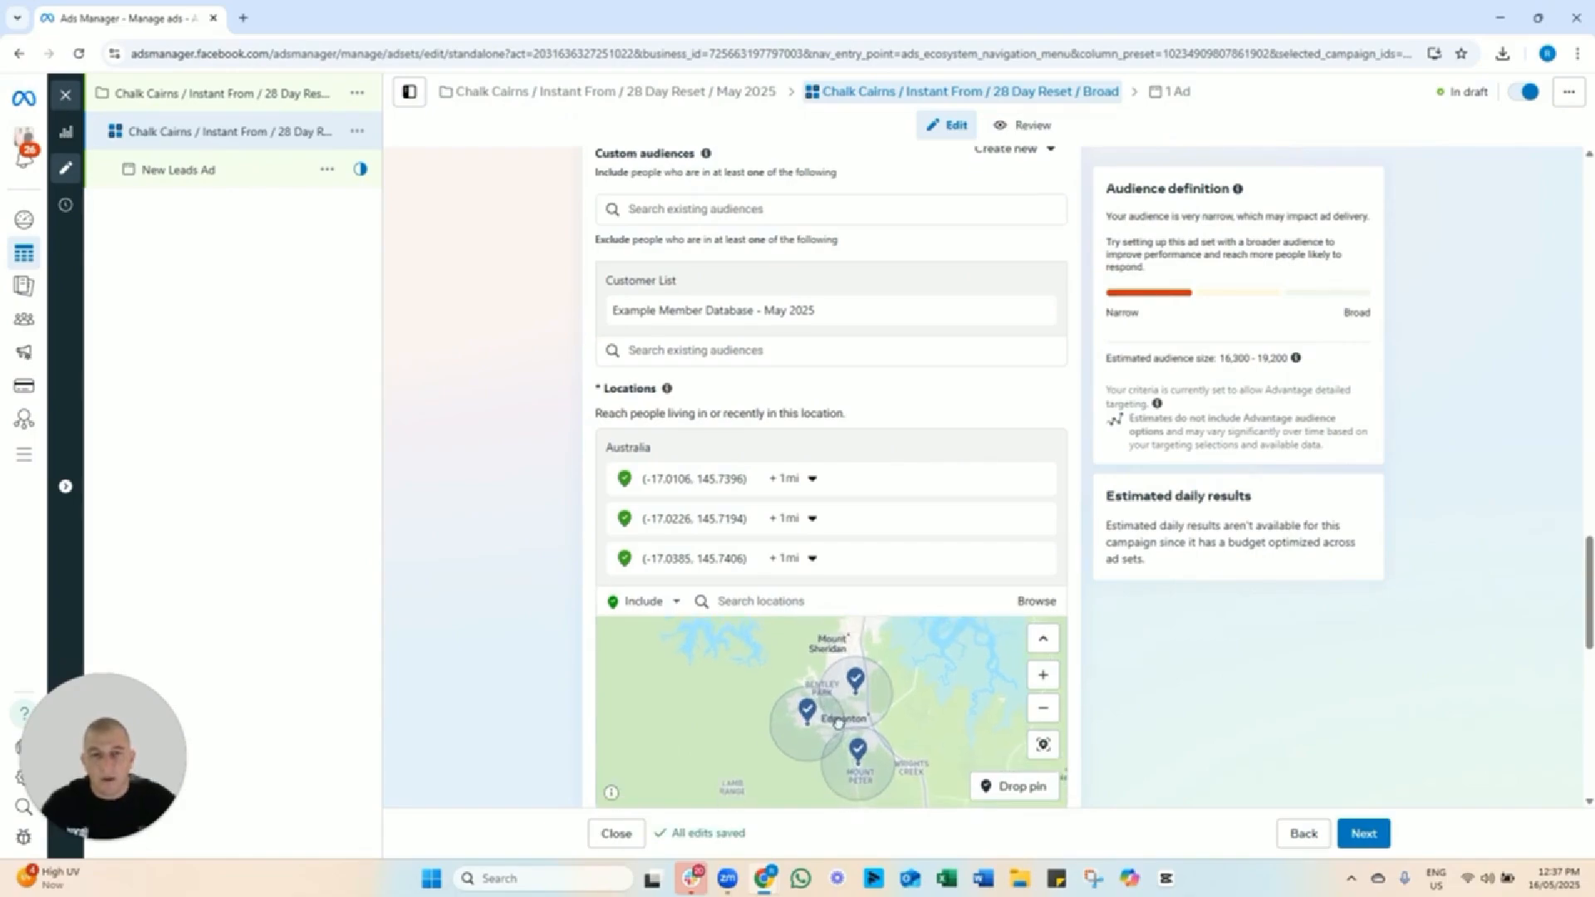
drag(900, 708, 938, 712)
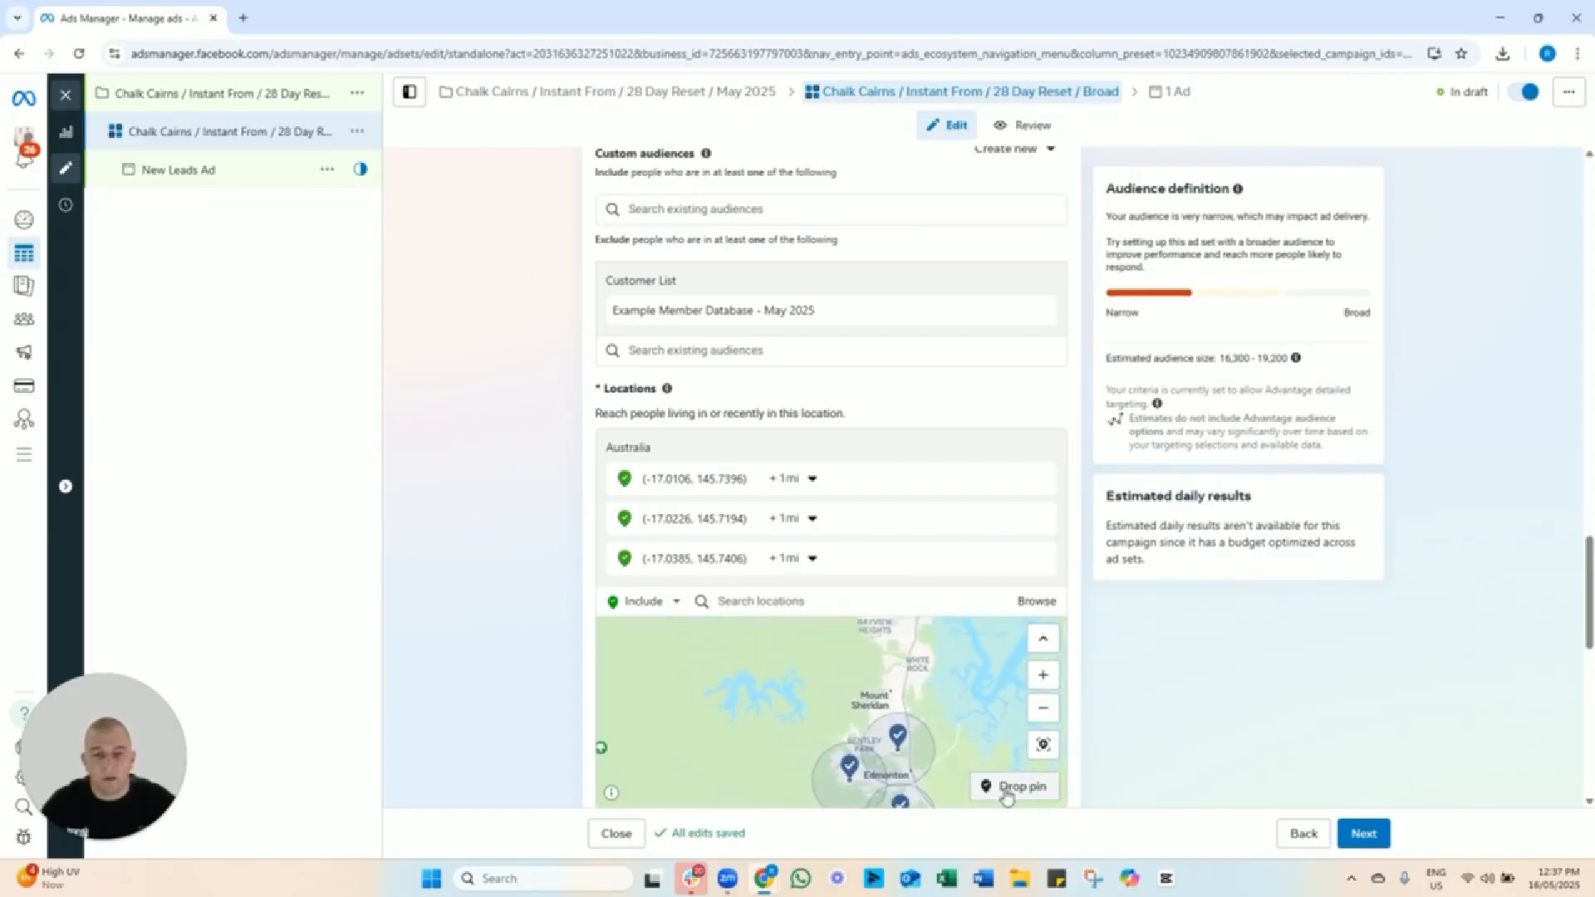
drag(937, 727, 905, 665)
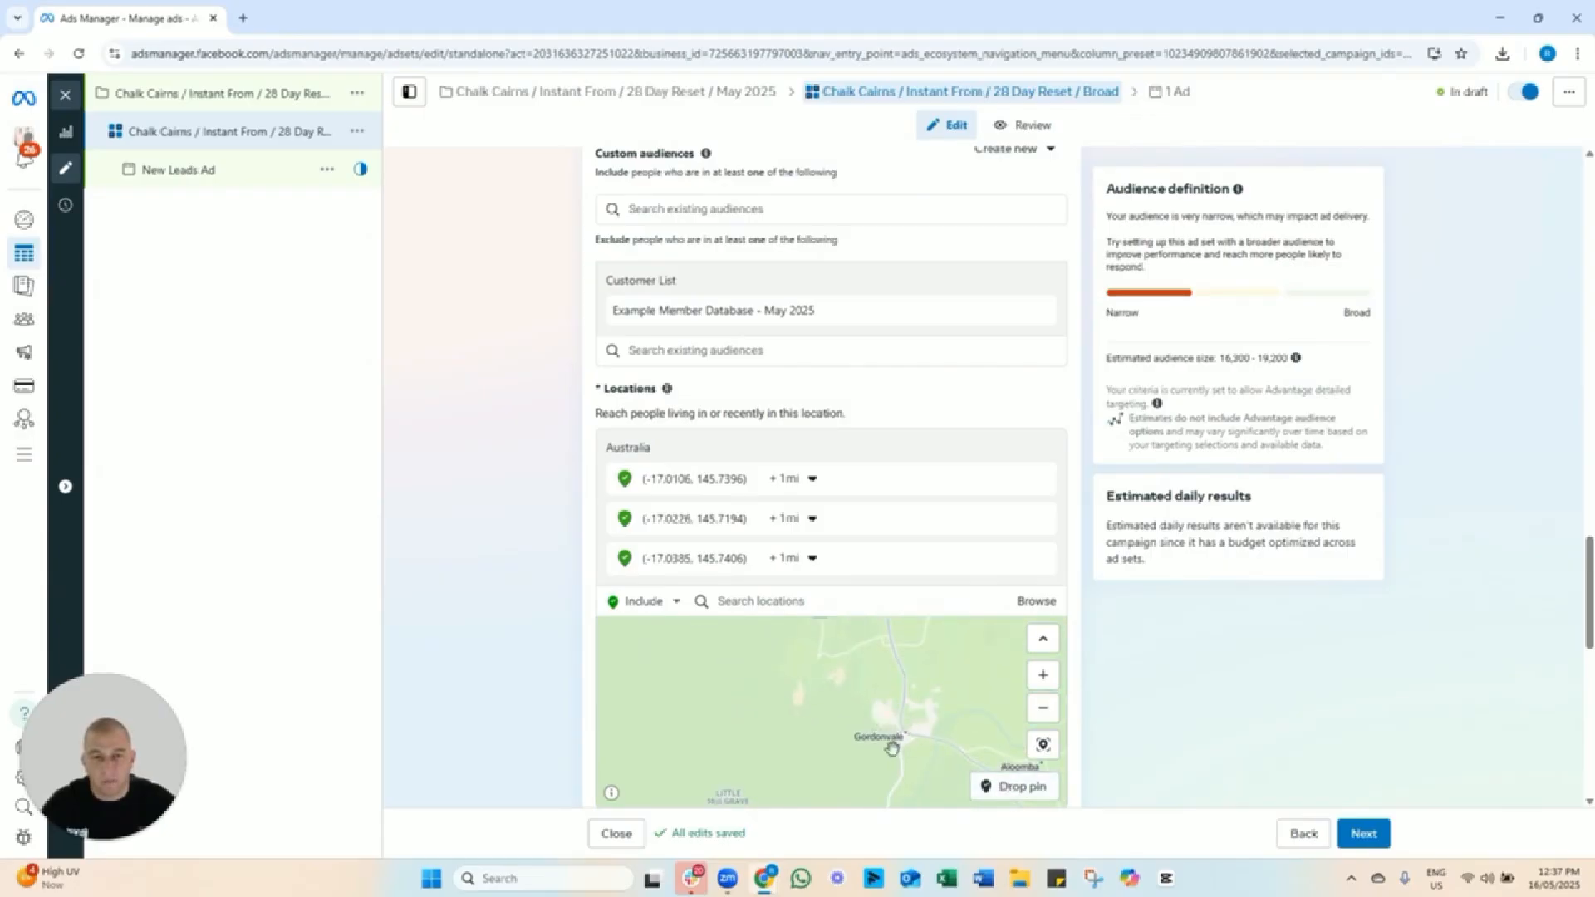
click(909, 726)
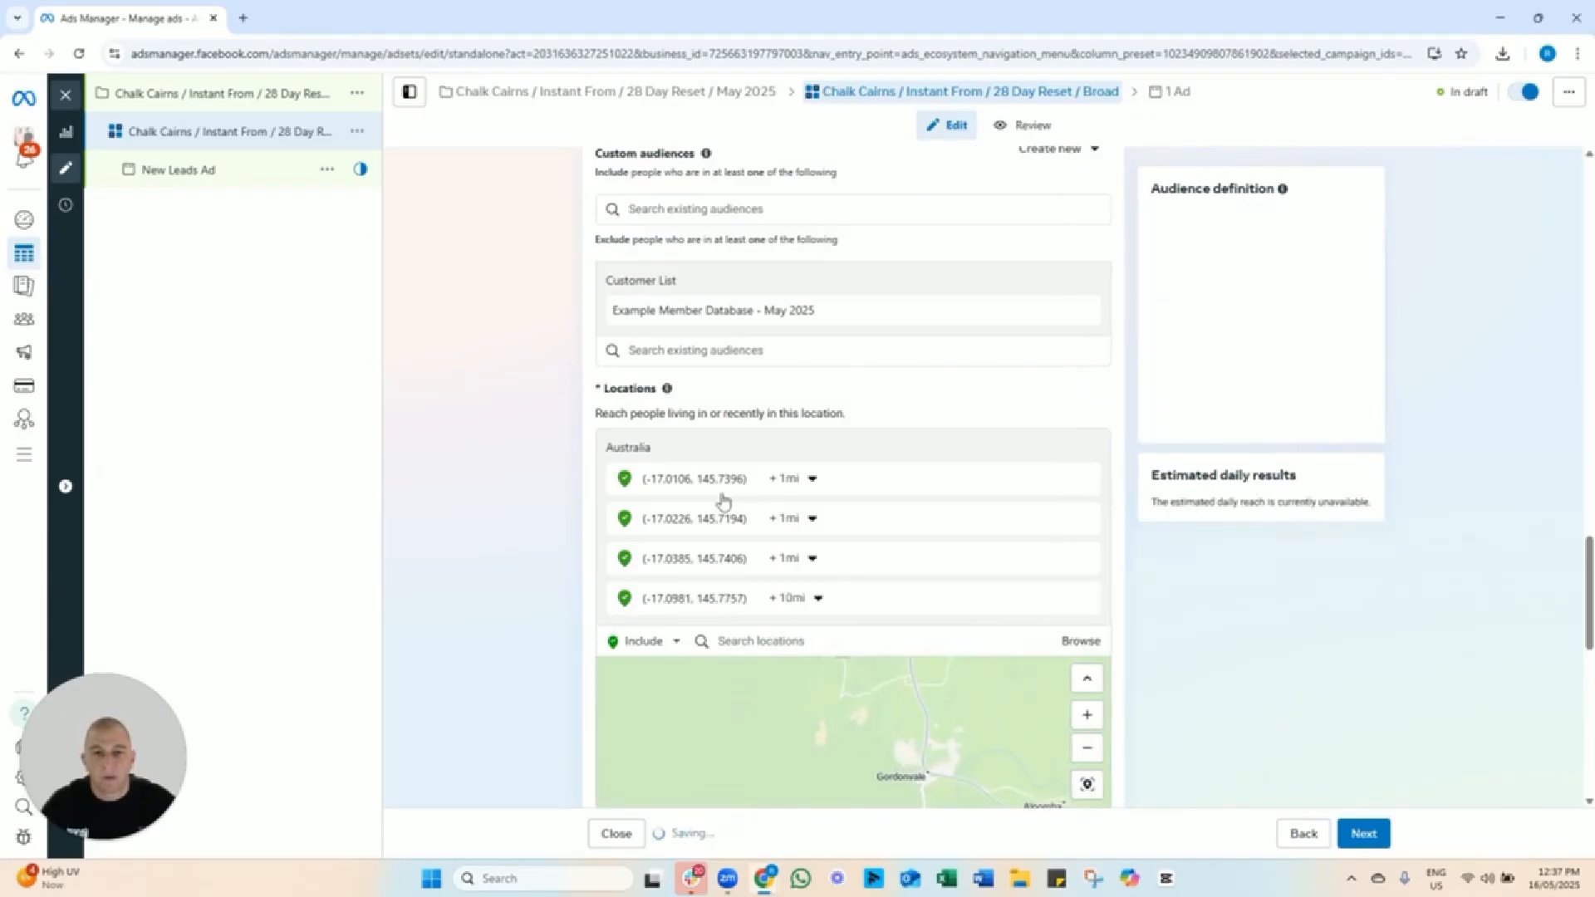
Set the targeting radius of the Gordonvale pin to 2 mi.
click(791, 600)
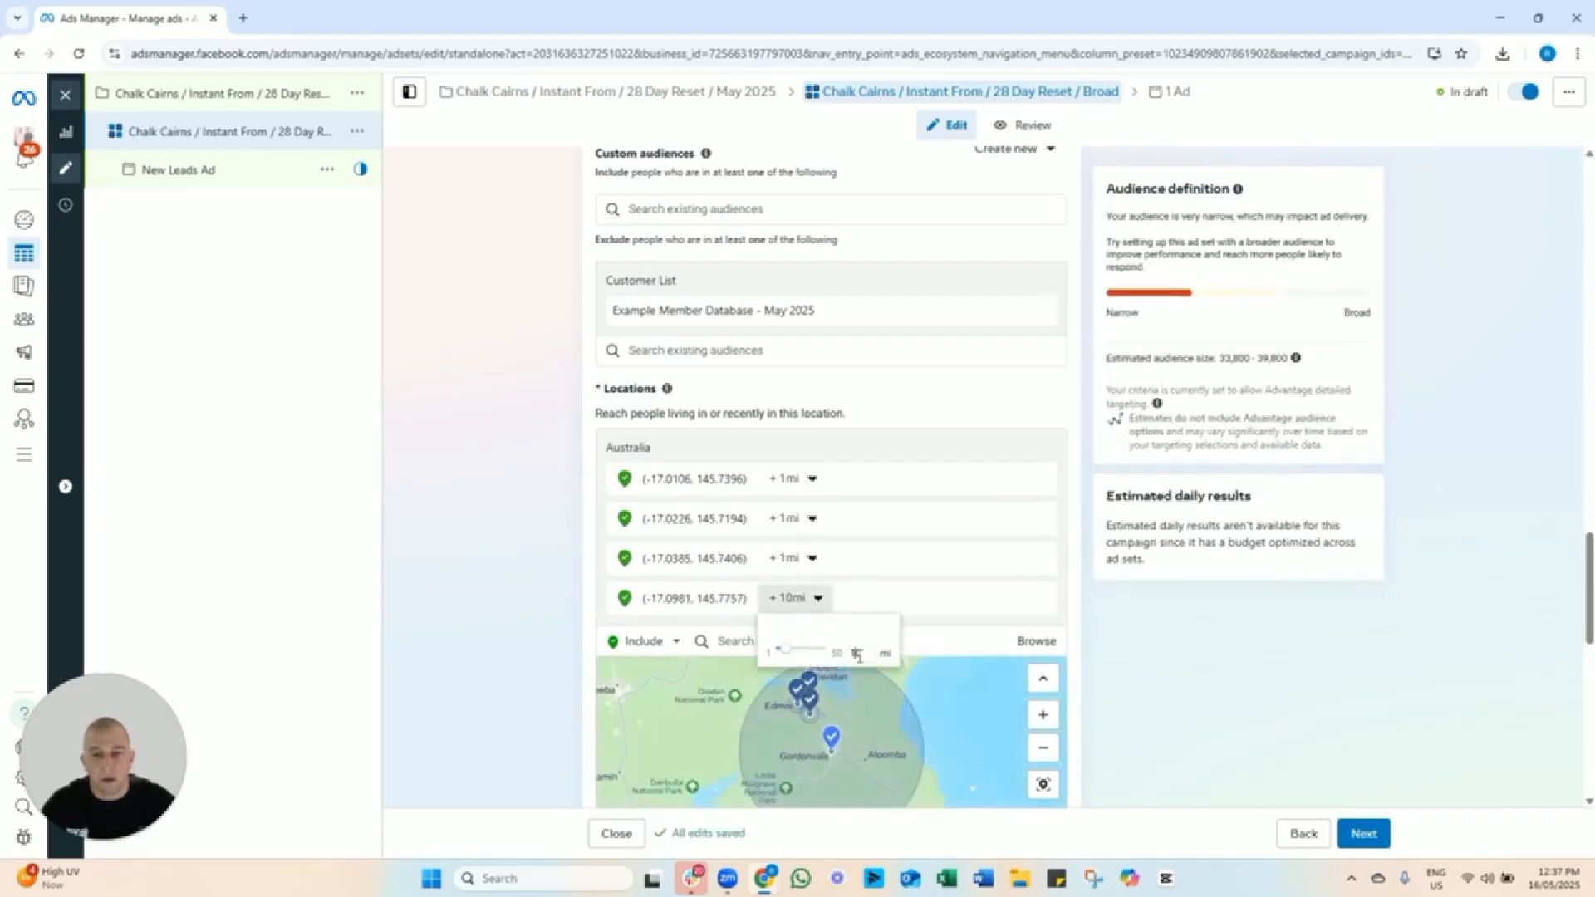
key(BackSpace)
key(BackSpace)
text(2)
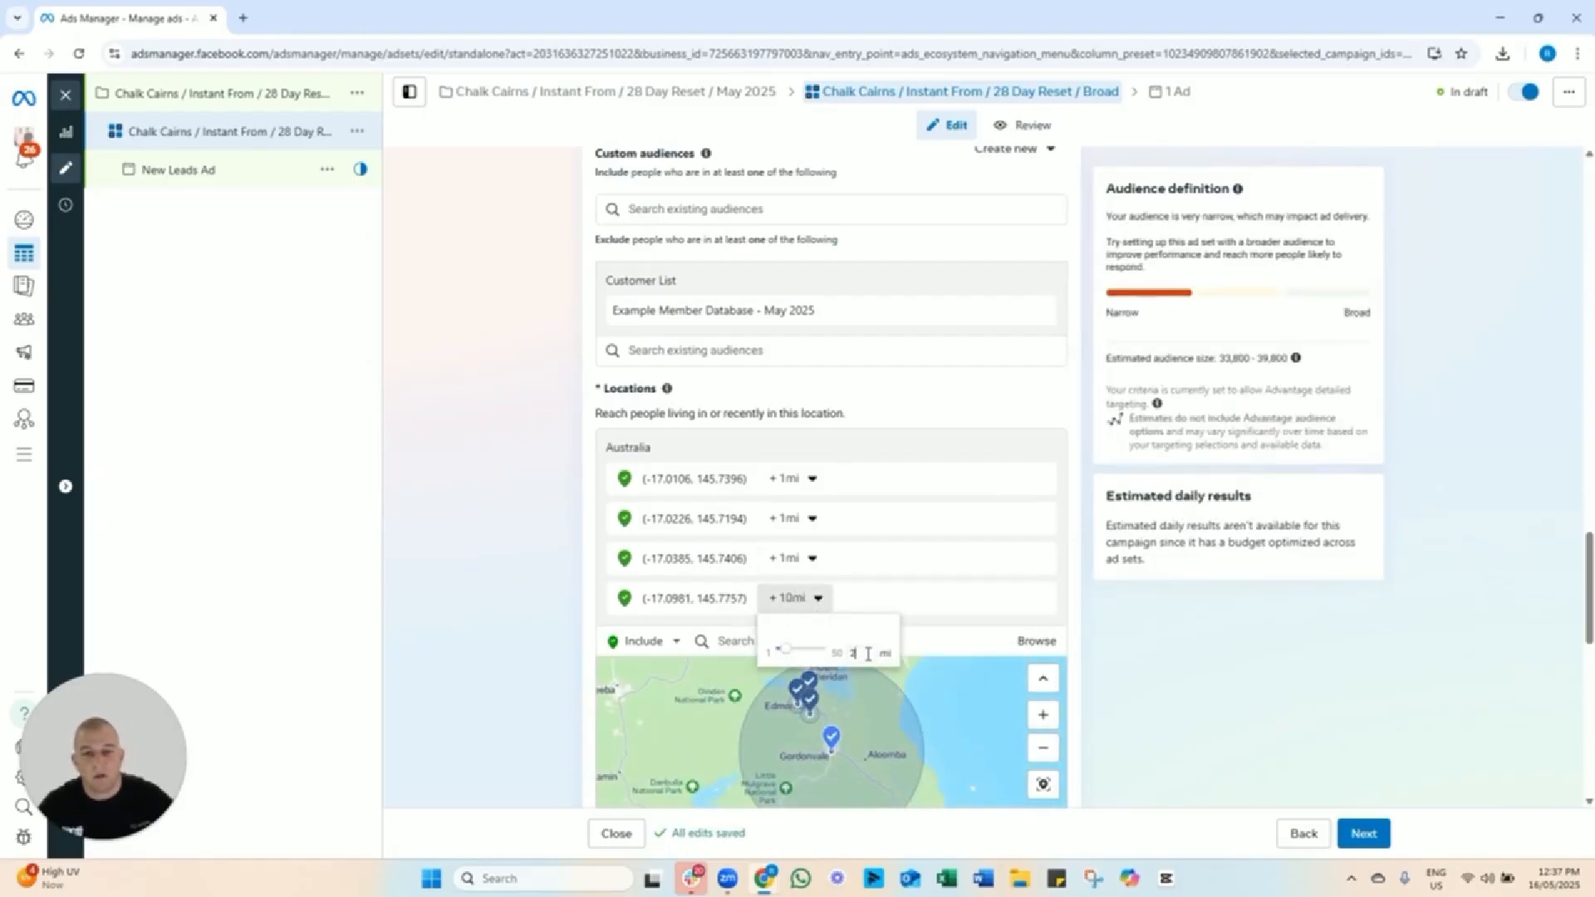
key(Return)
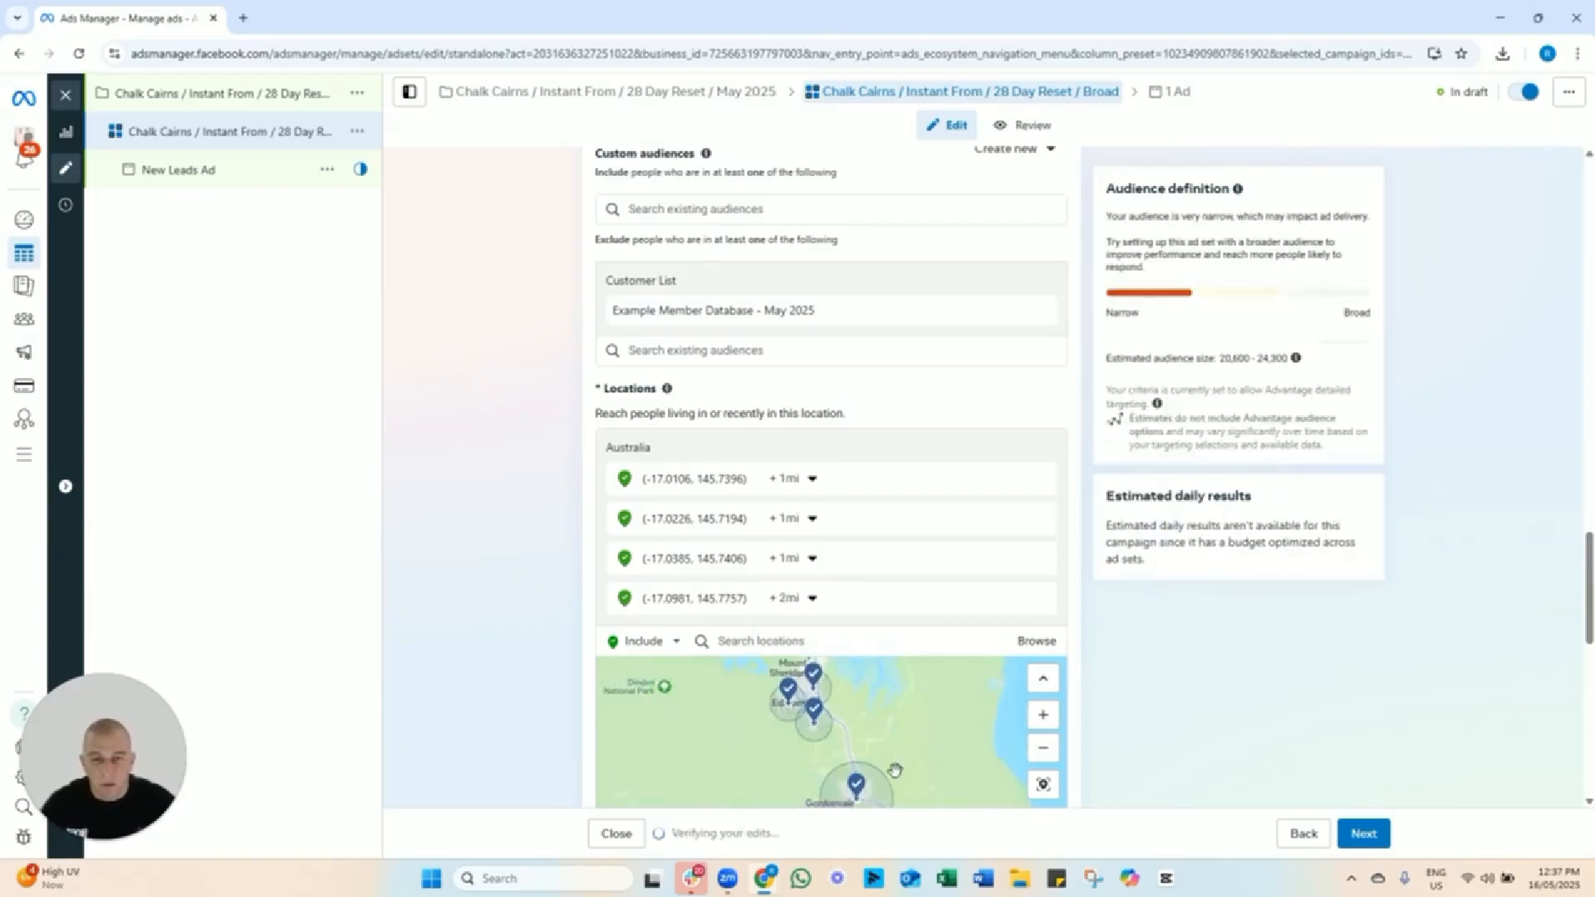
Reduce the targeting radius of the Gordonvale location pin to 1 mi.
drag(894, 765, 884, 714)
scroll(864, 716, up, 1)
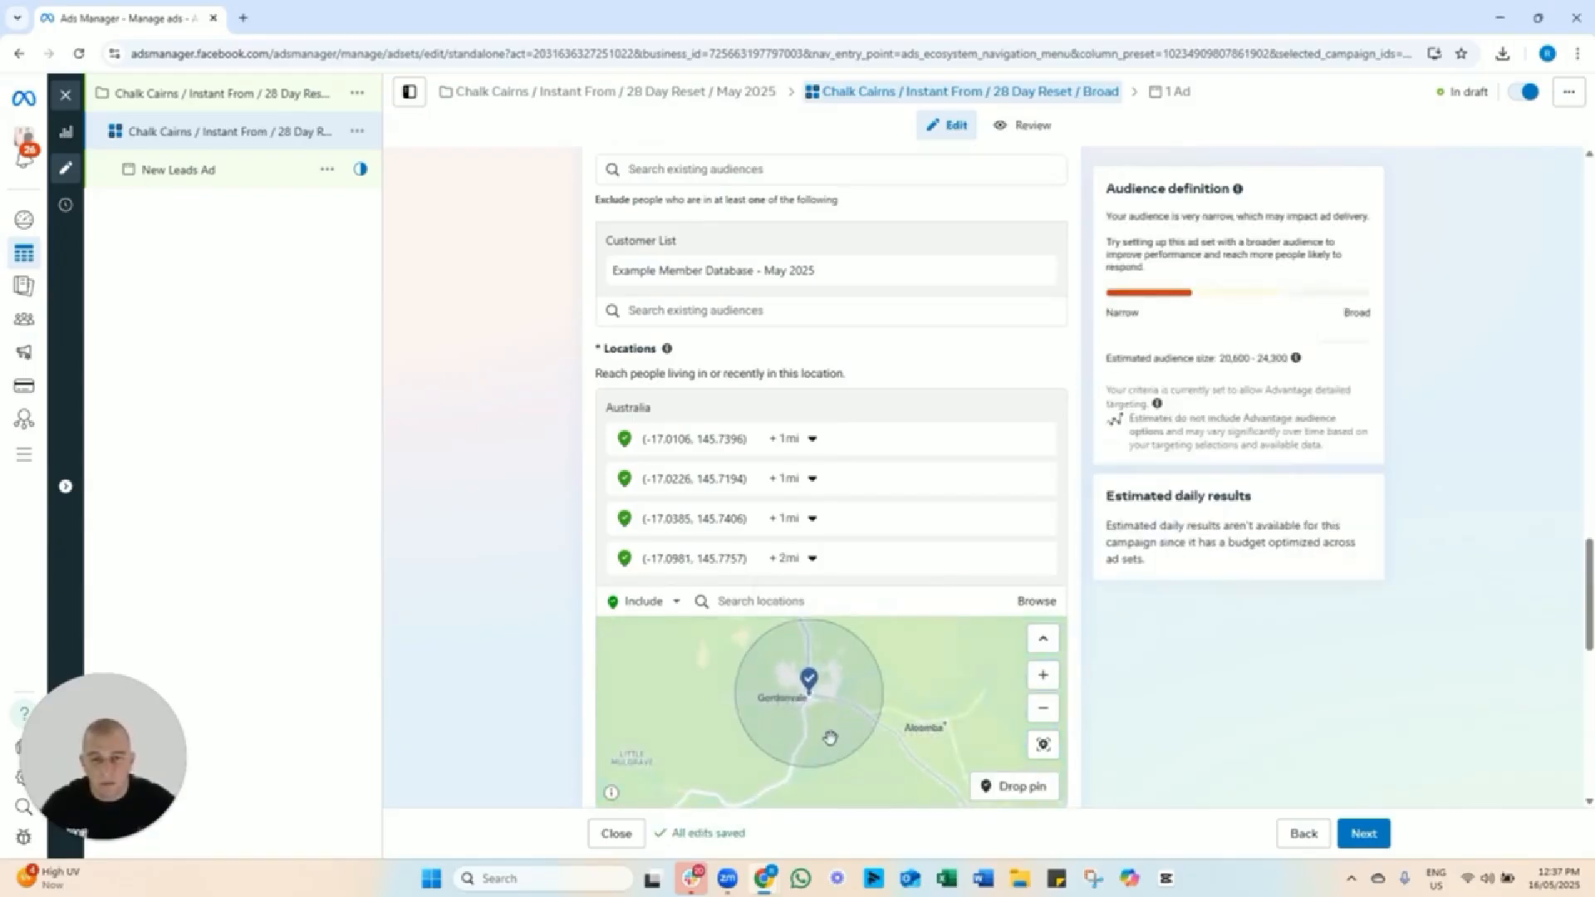
click(789, 559)
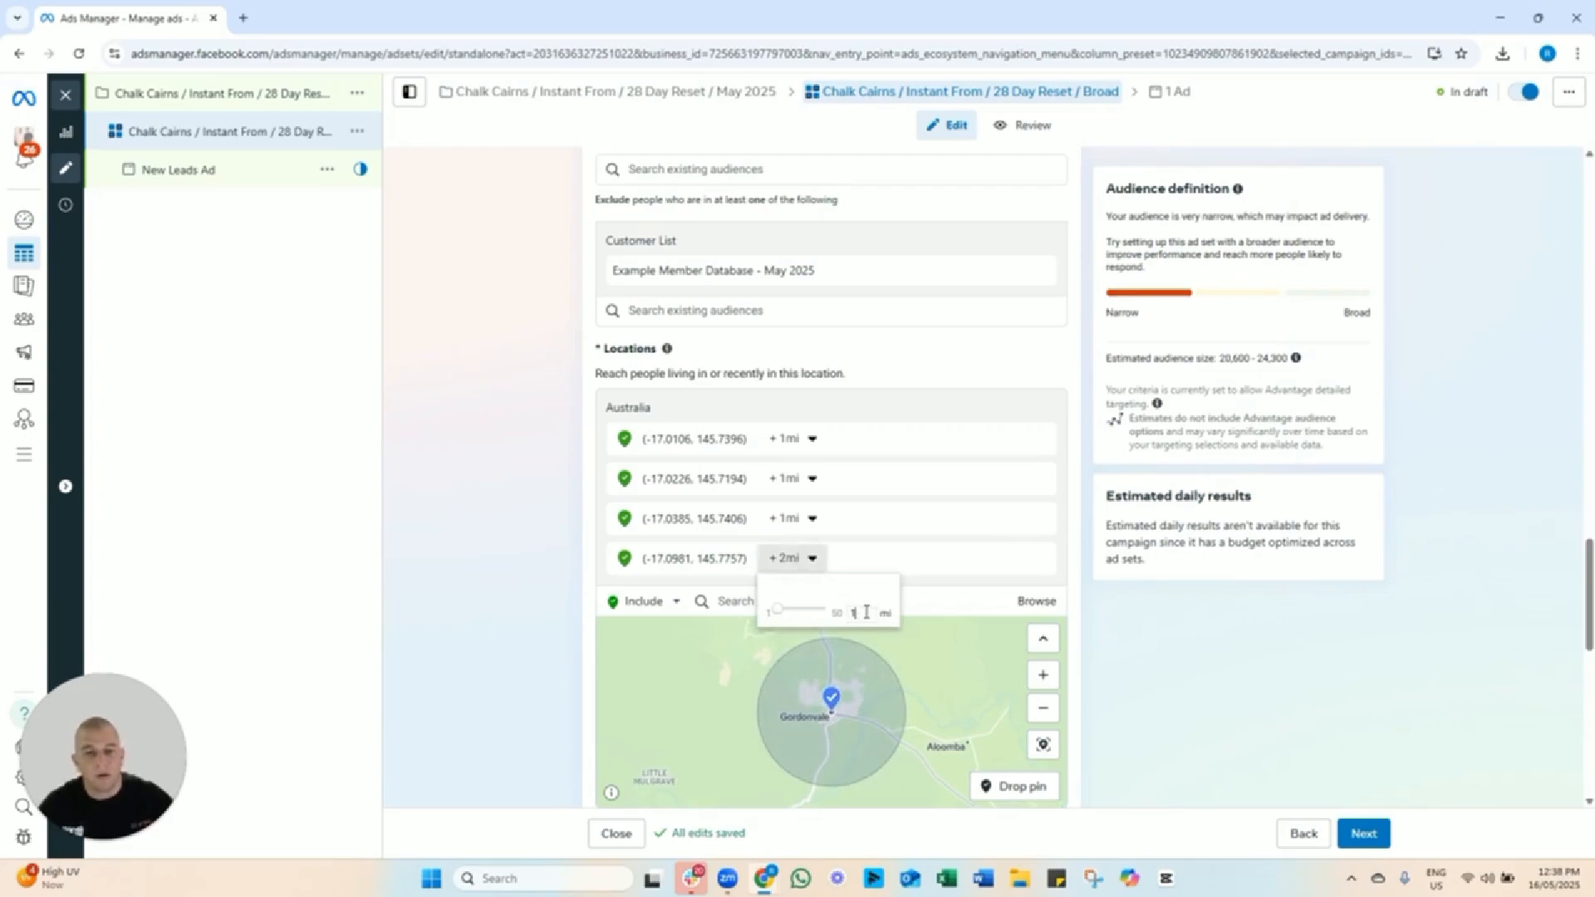
double_click(867, 613)
text(1)
key(Return)
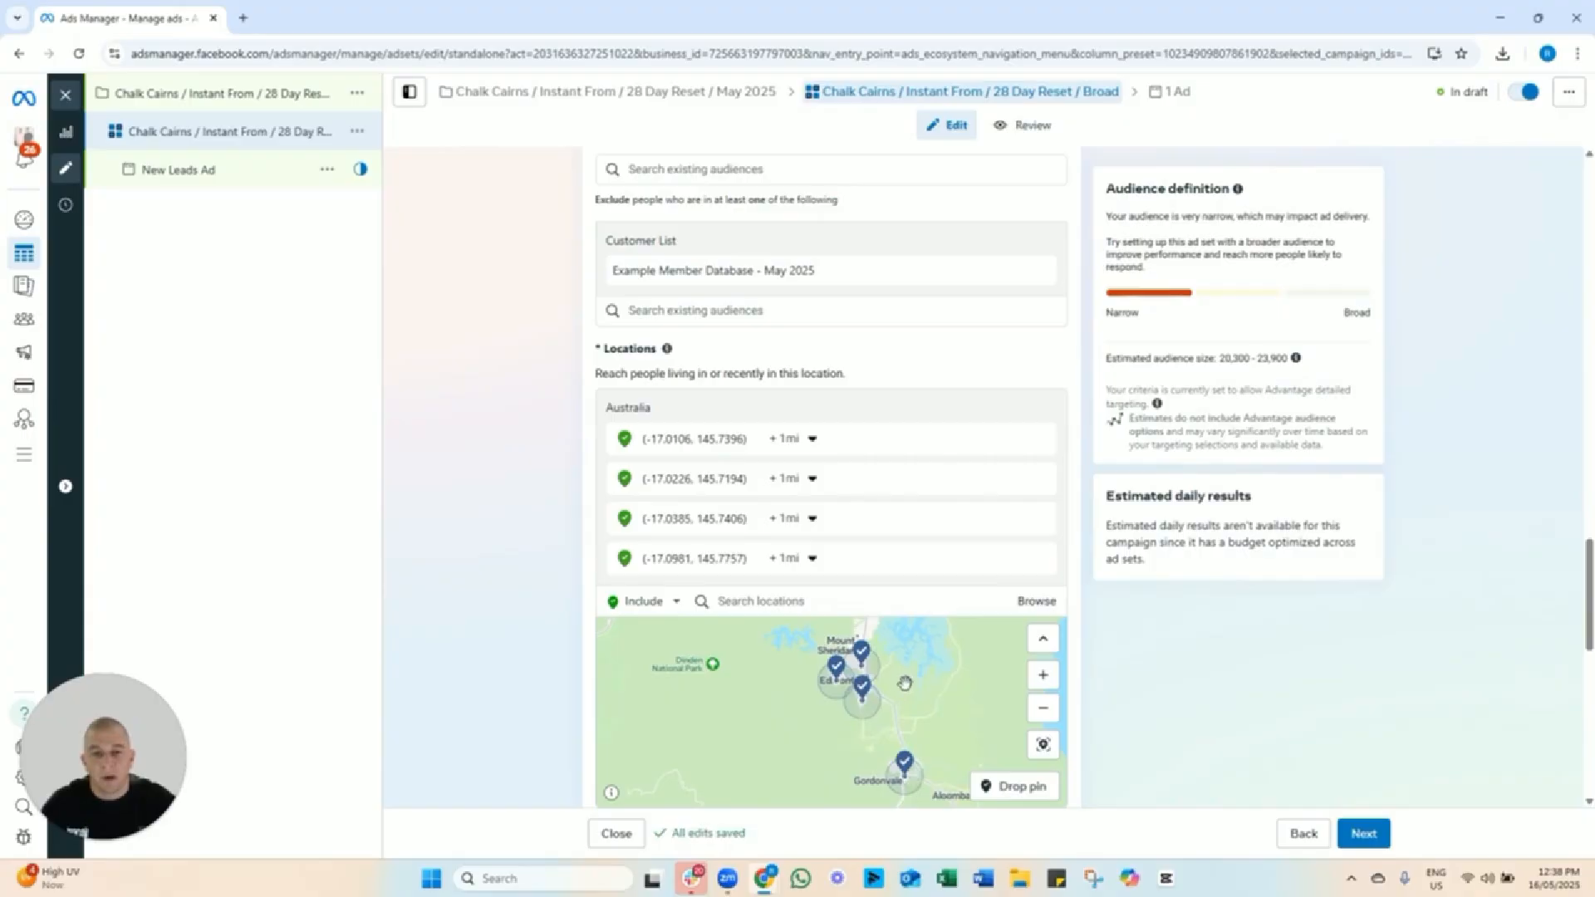
drag(889, 684, 838, 746)
drag(972, 656, 936, 773)
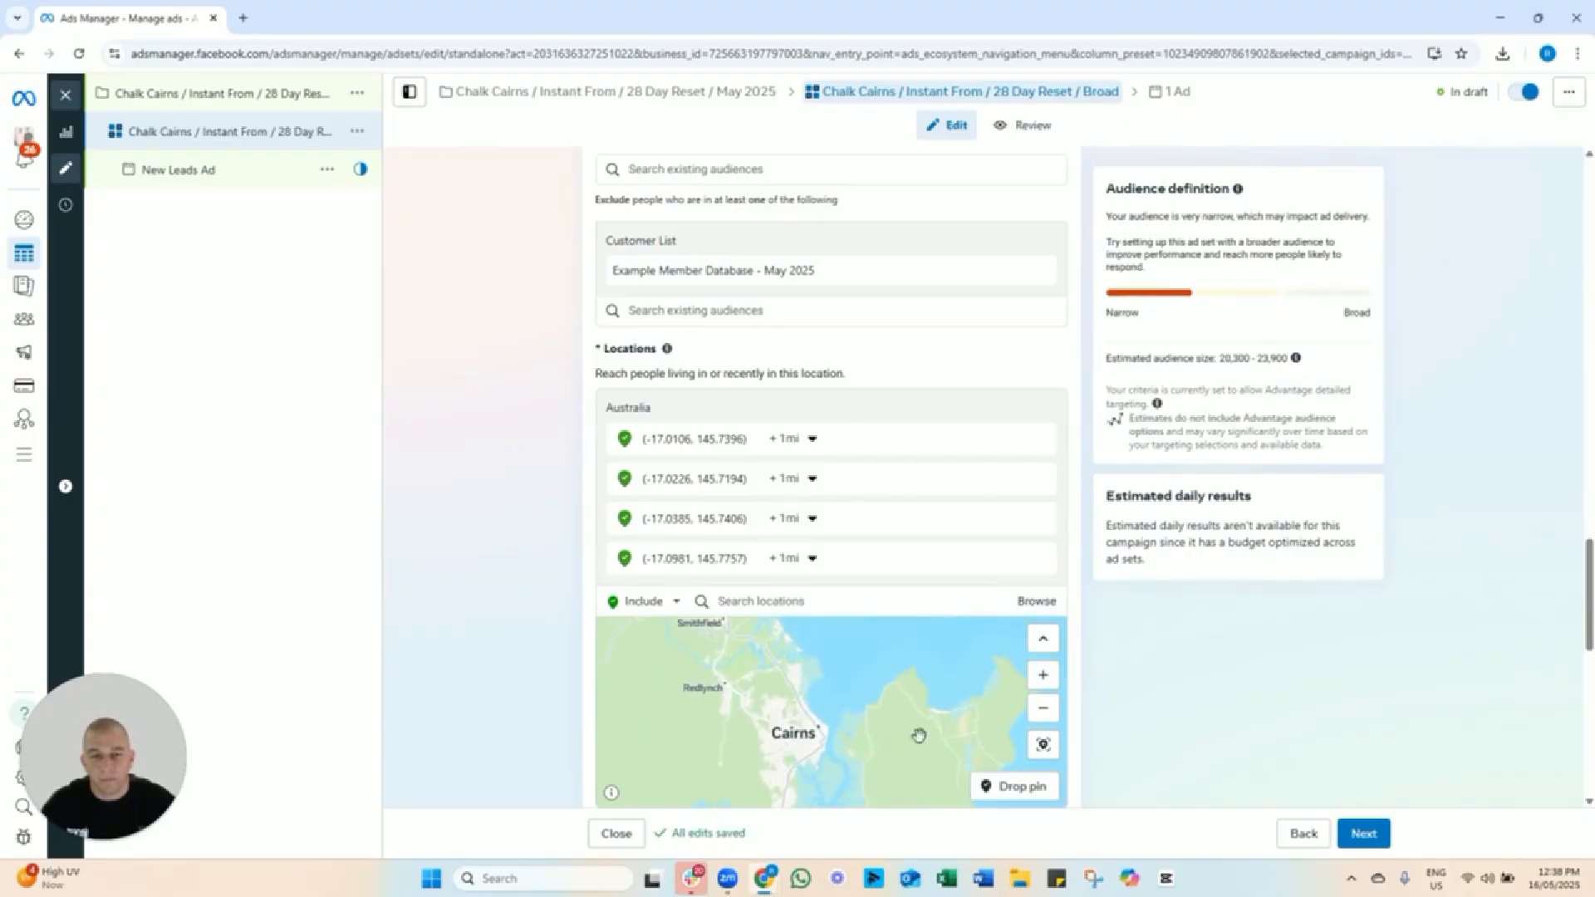
drag(851, 665, 943, 726)
scroll(897, 707, up, 3)
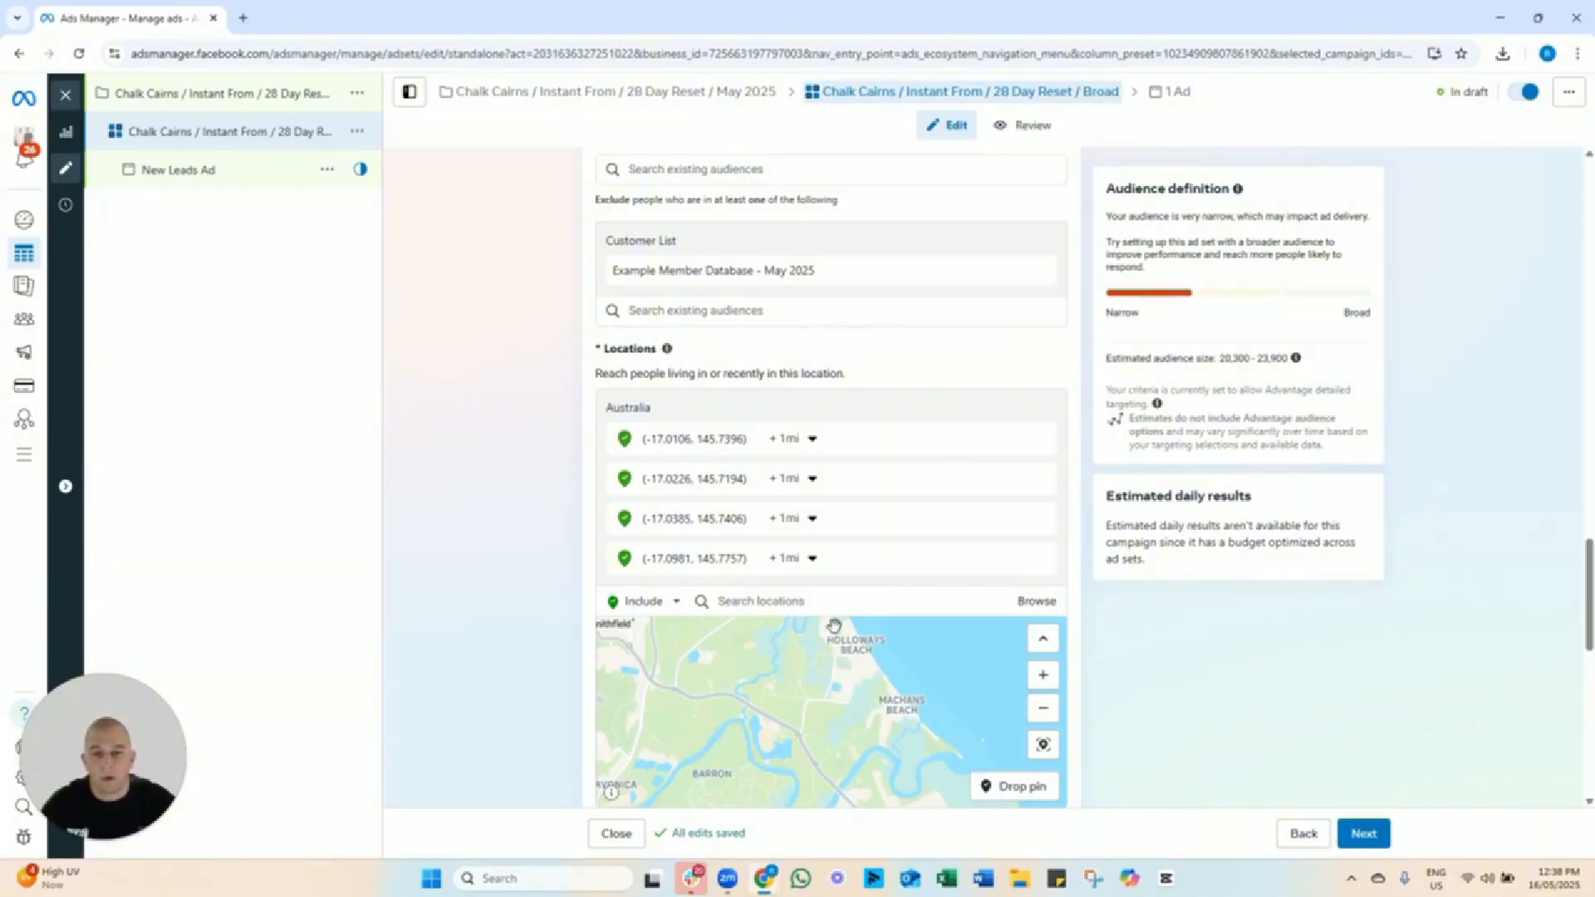
Set the ad set's audience age range to a minimum of 28 and a maximum of 45.
scroll(507, 625, down, 5)
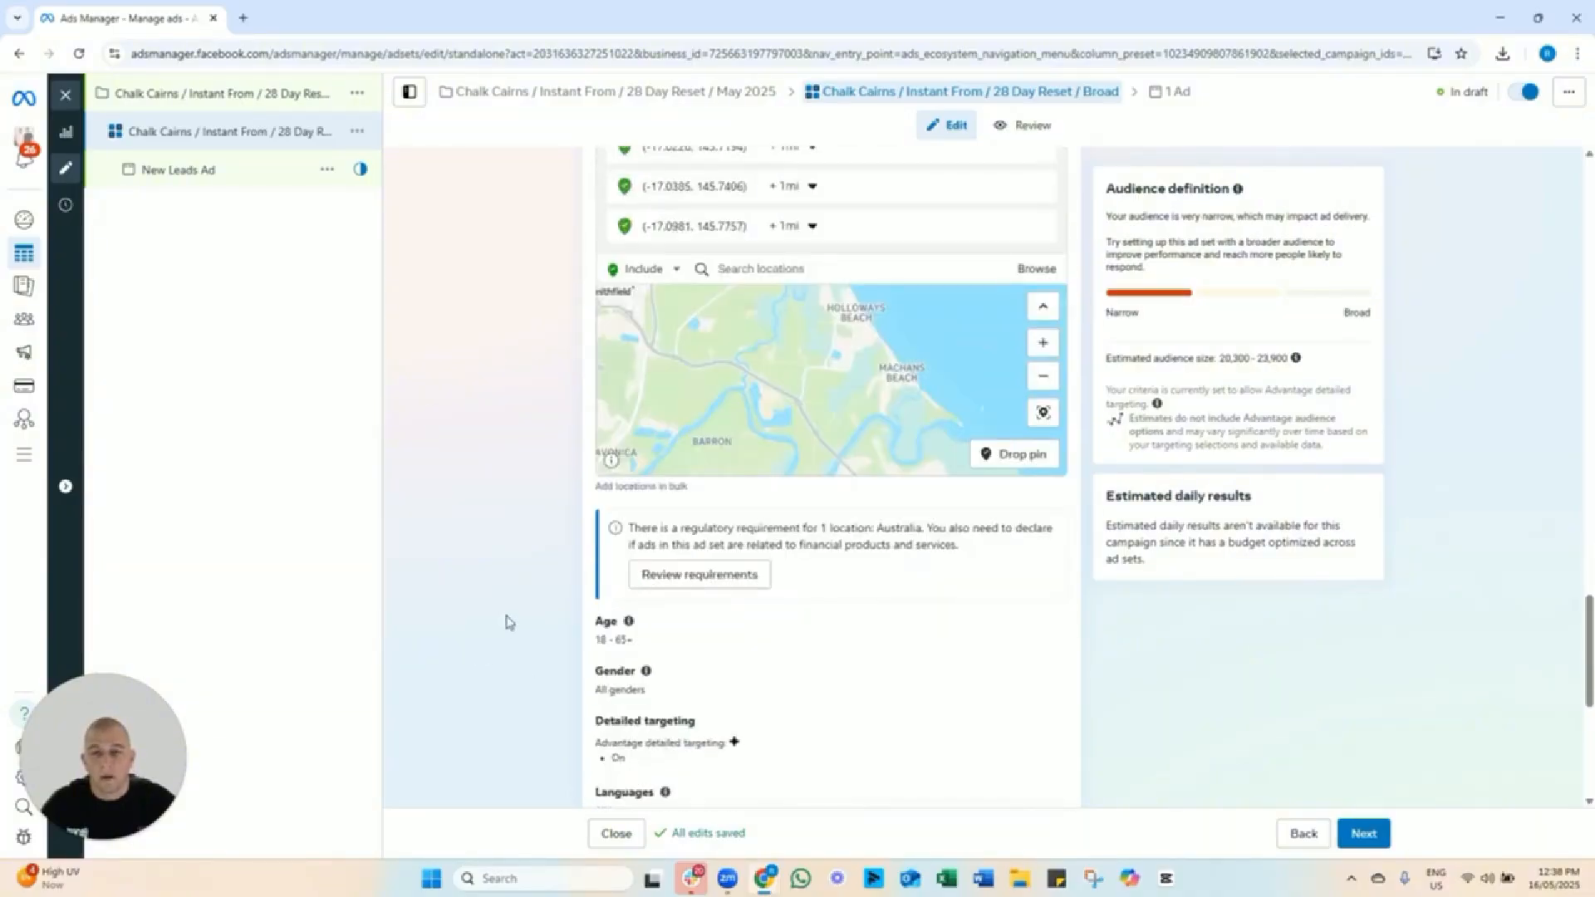
mouse_move(650, 506)
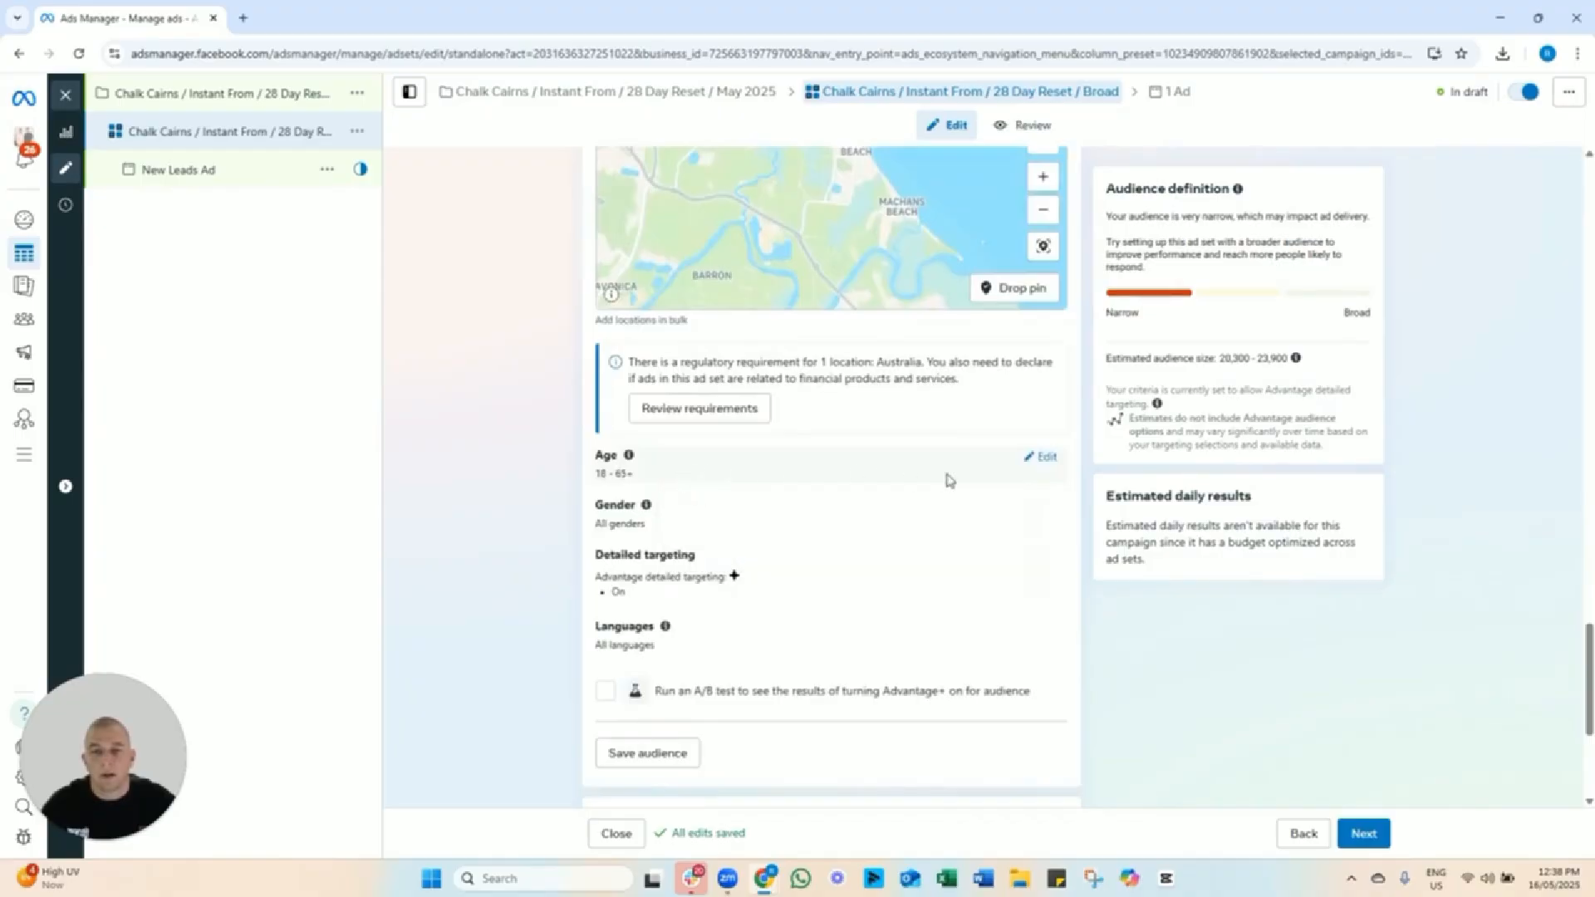
click(1045, 458)
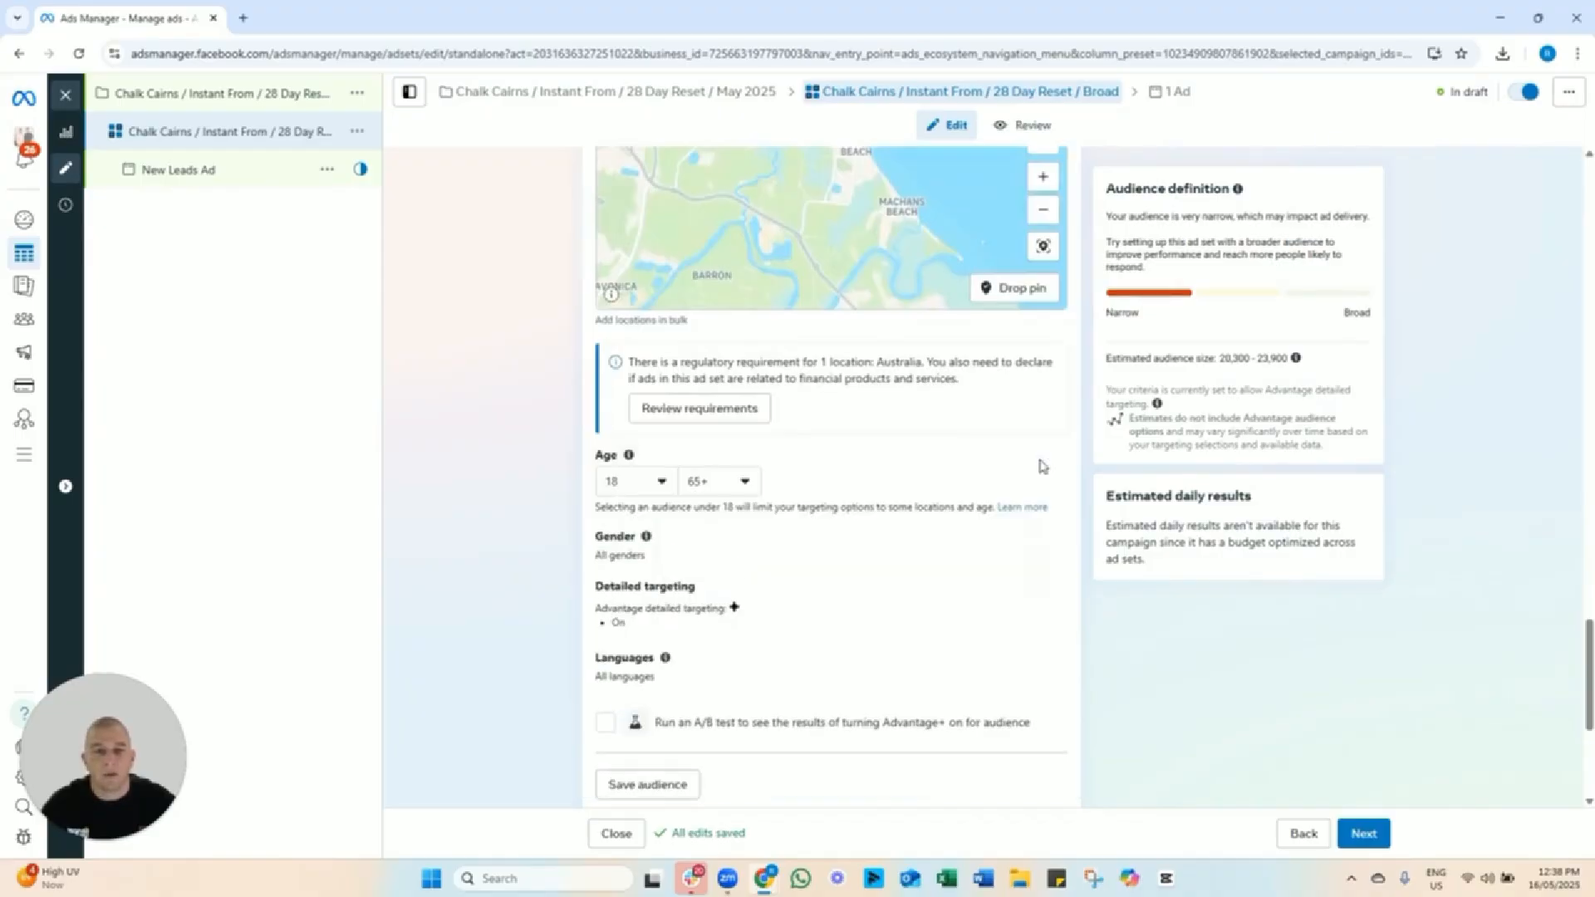
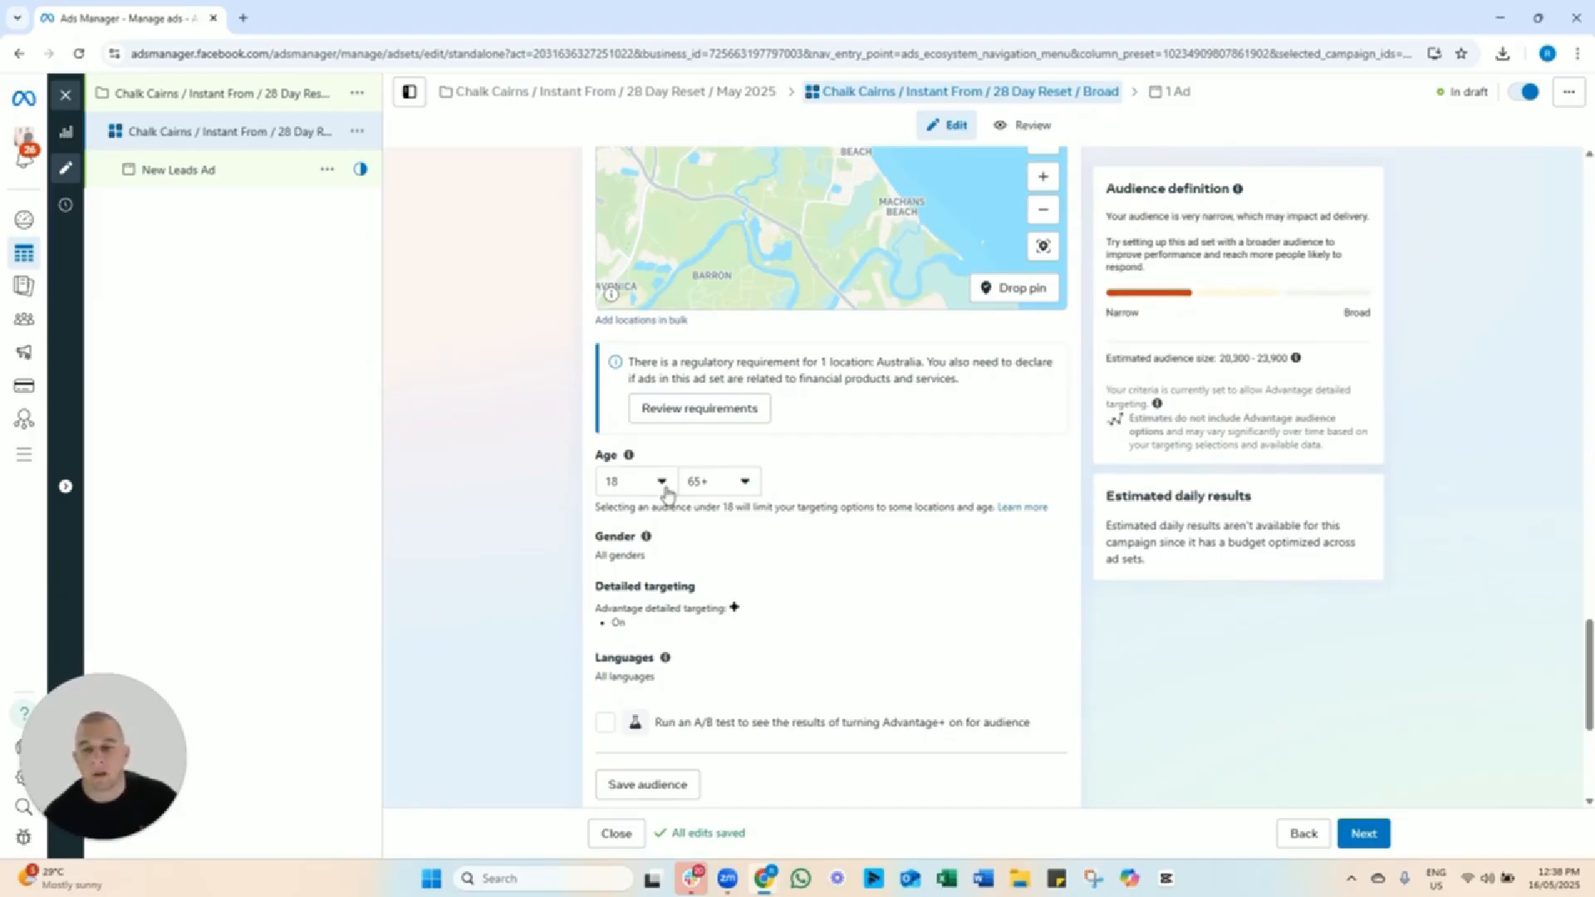
click(664, 491)
scroll(659, 616, down, 2)
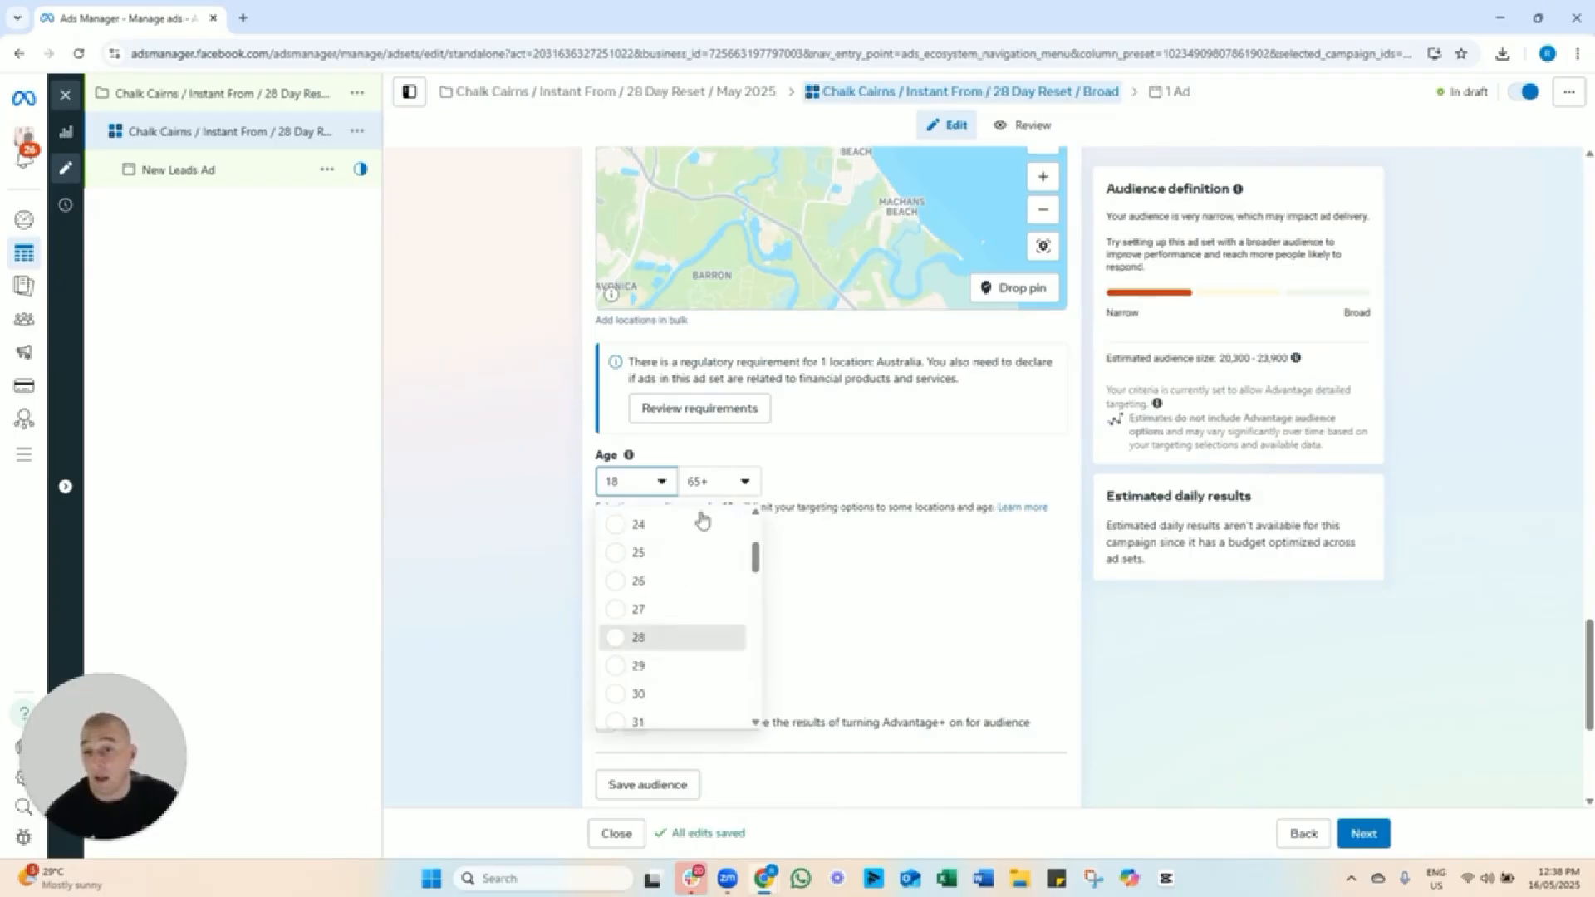
click(638, 637)
click(726, 484)
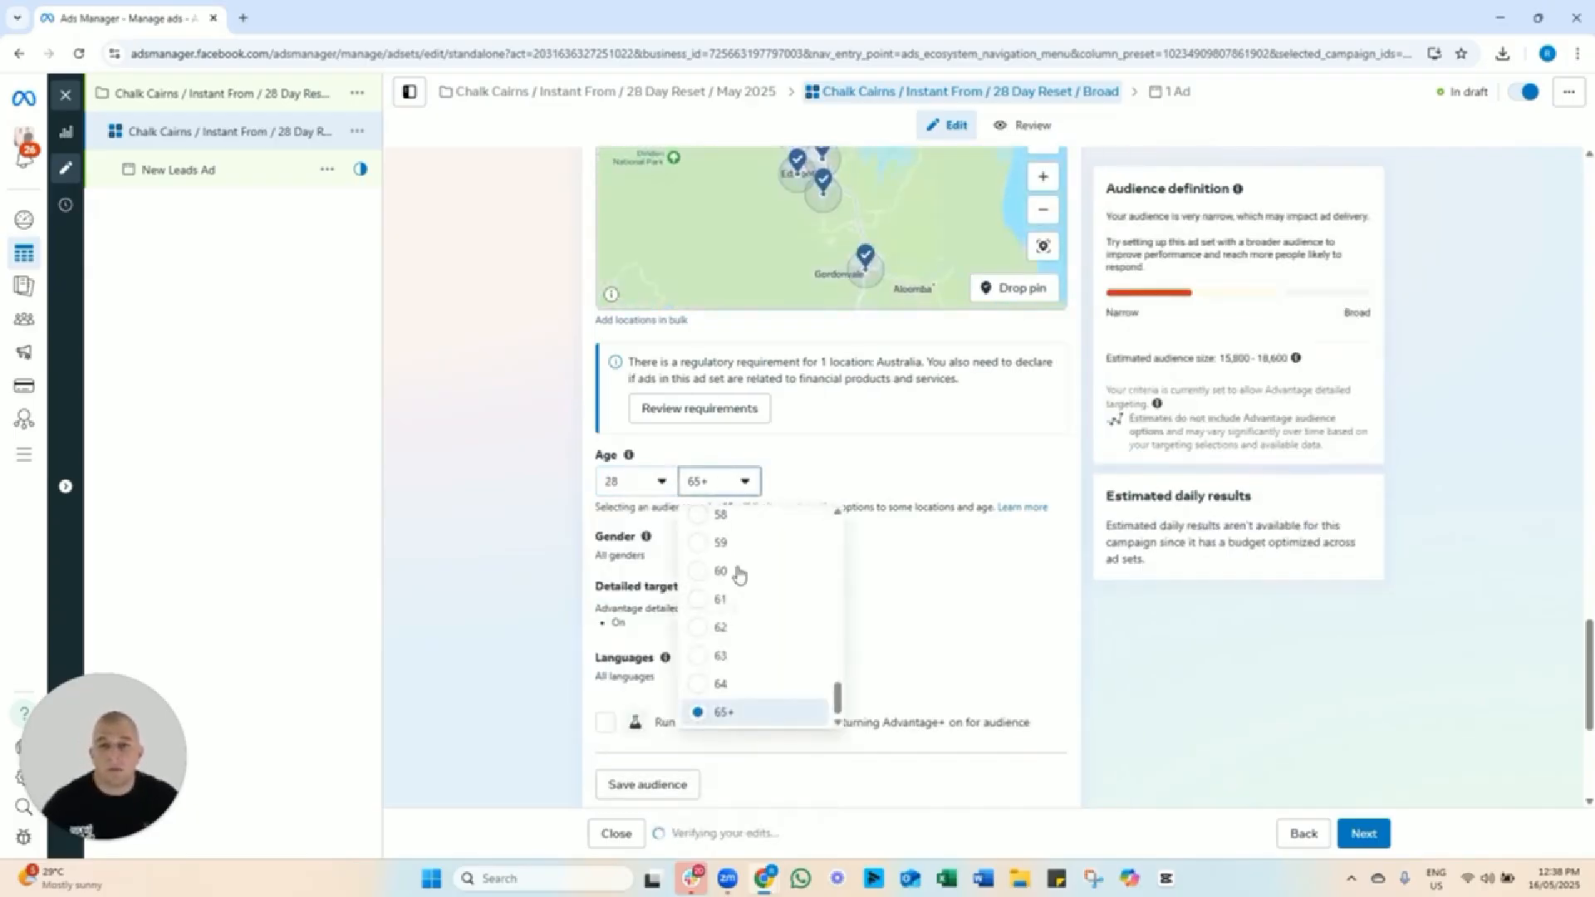
scroll(736, 580, up, 3)
scroll(734, 587, up, 2)
click(740, 548)
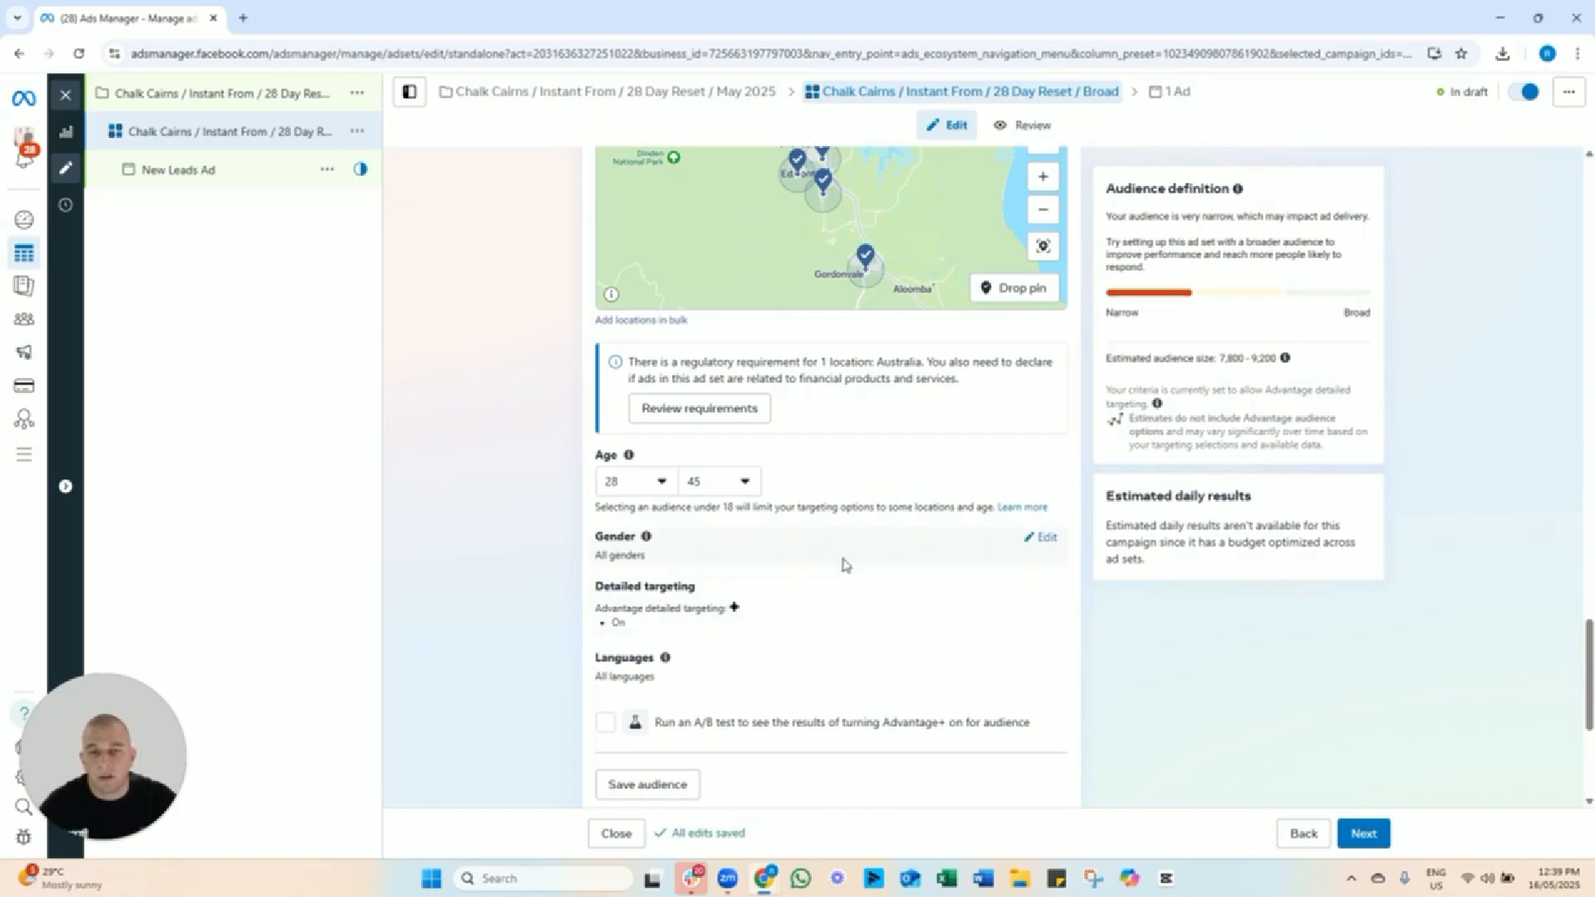
Open the ad set's gender targeting for editing.
click(1045, 538)
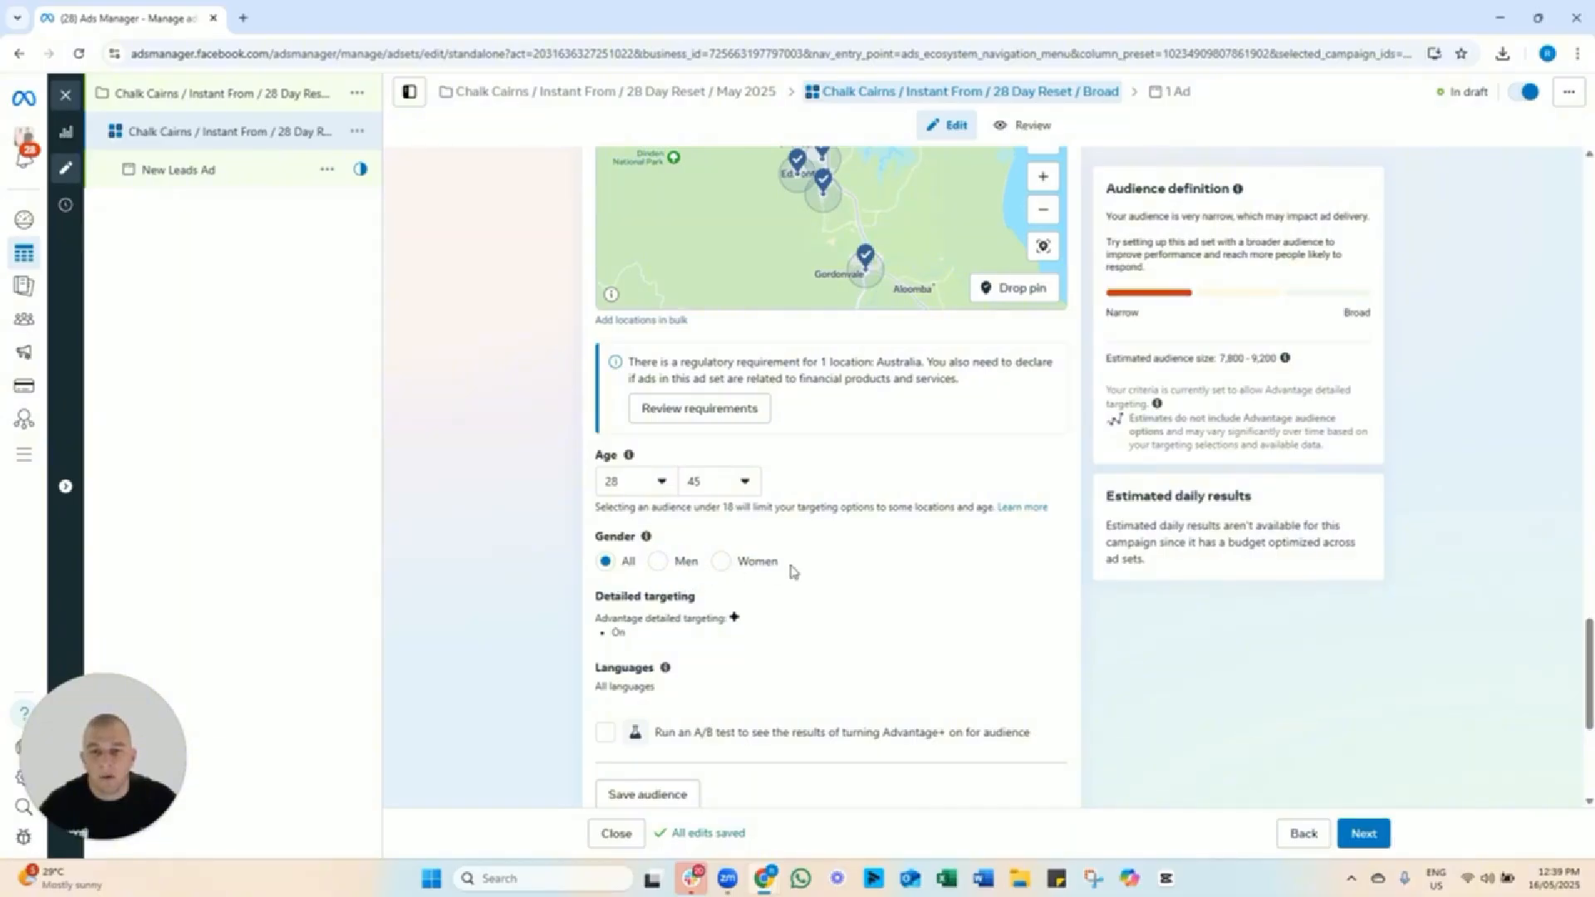
Restrict the ad set's audience gender to Women and review the targeting settings.
click(723, 563)
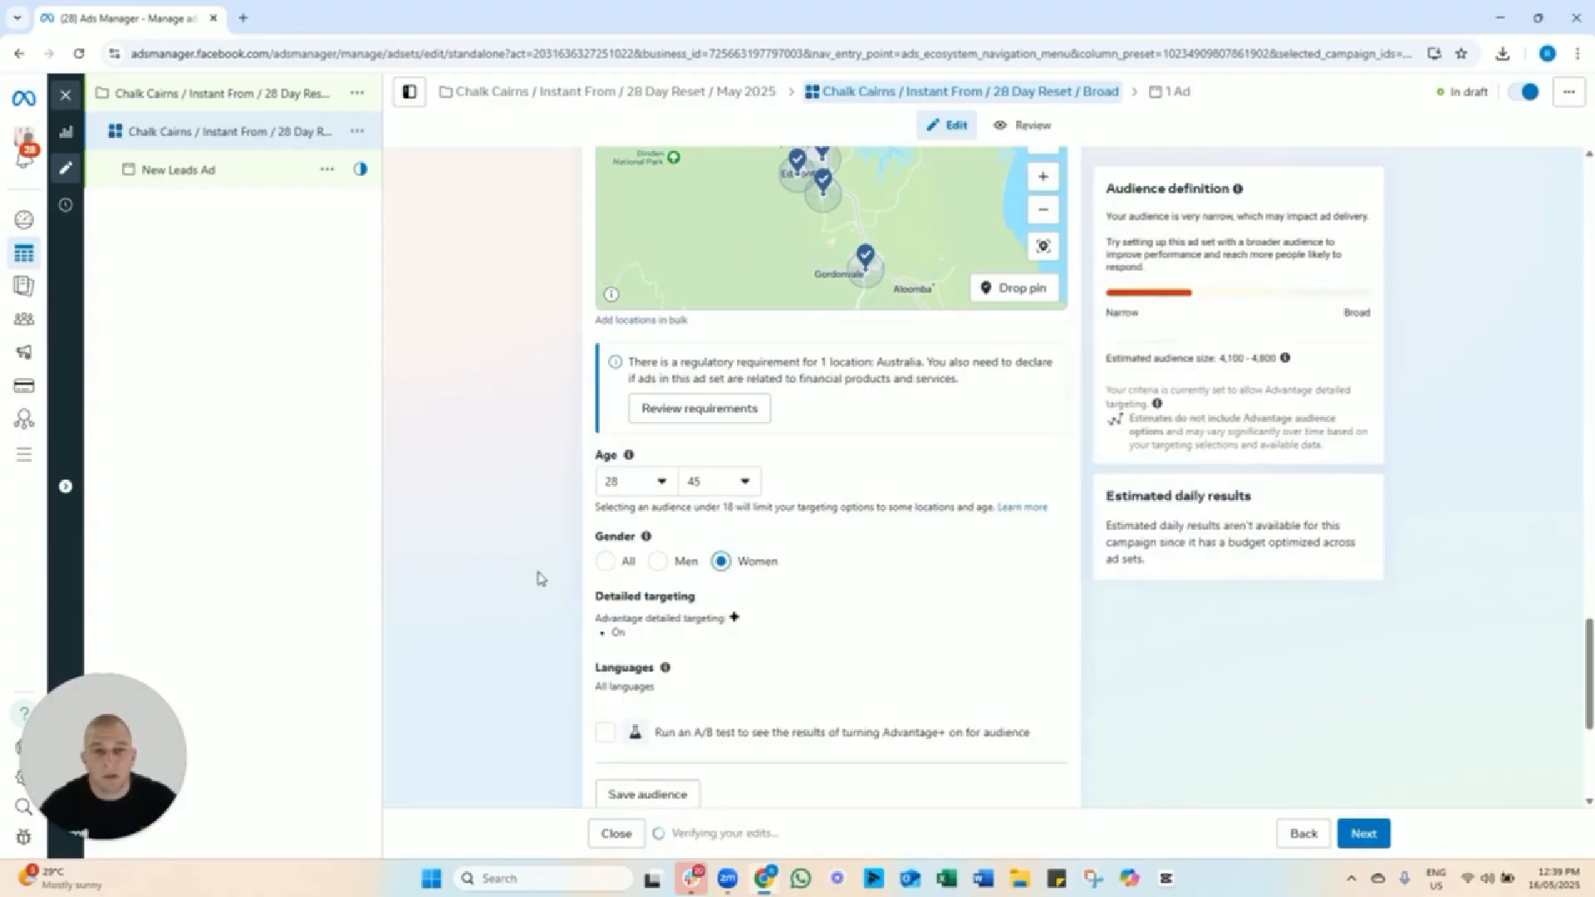
scroll(548, 615, down, 1)
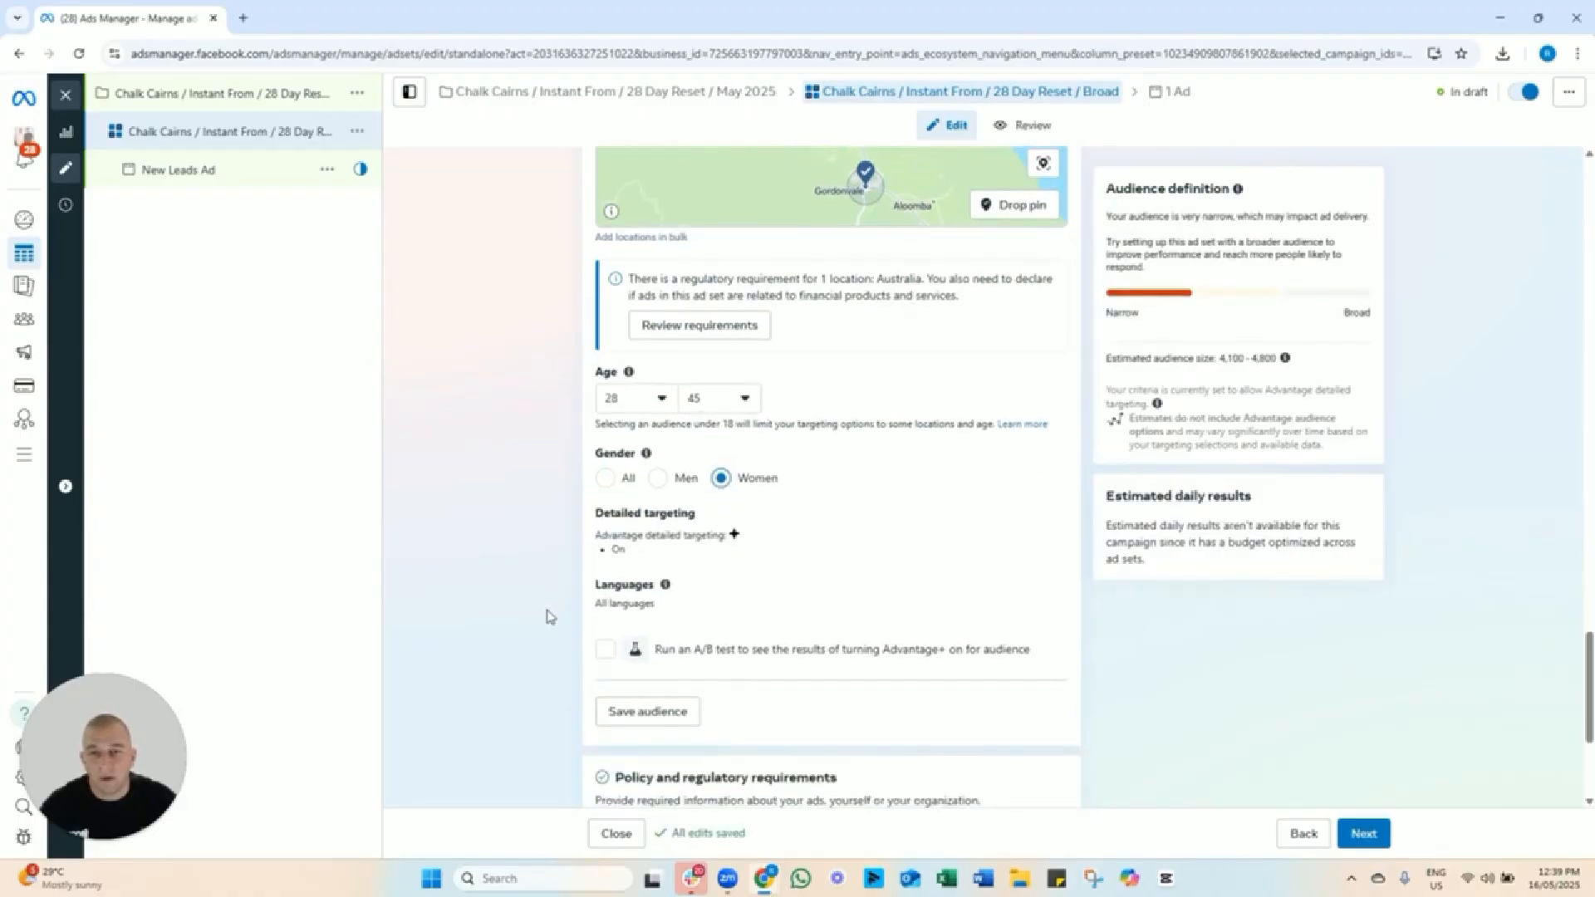
scroll(547, 616, up, 9)
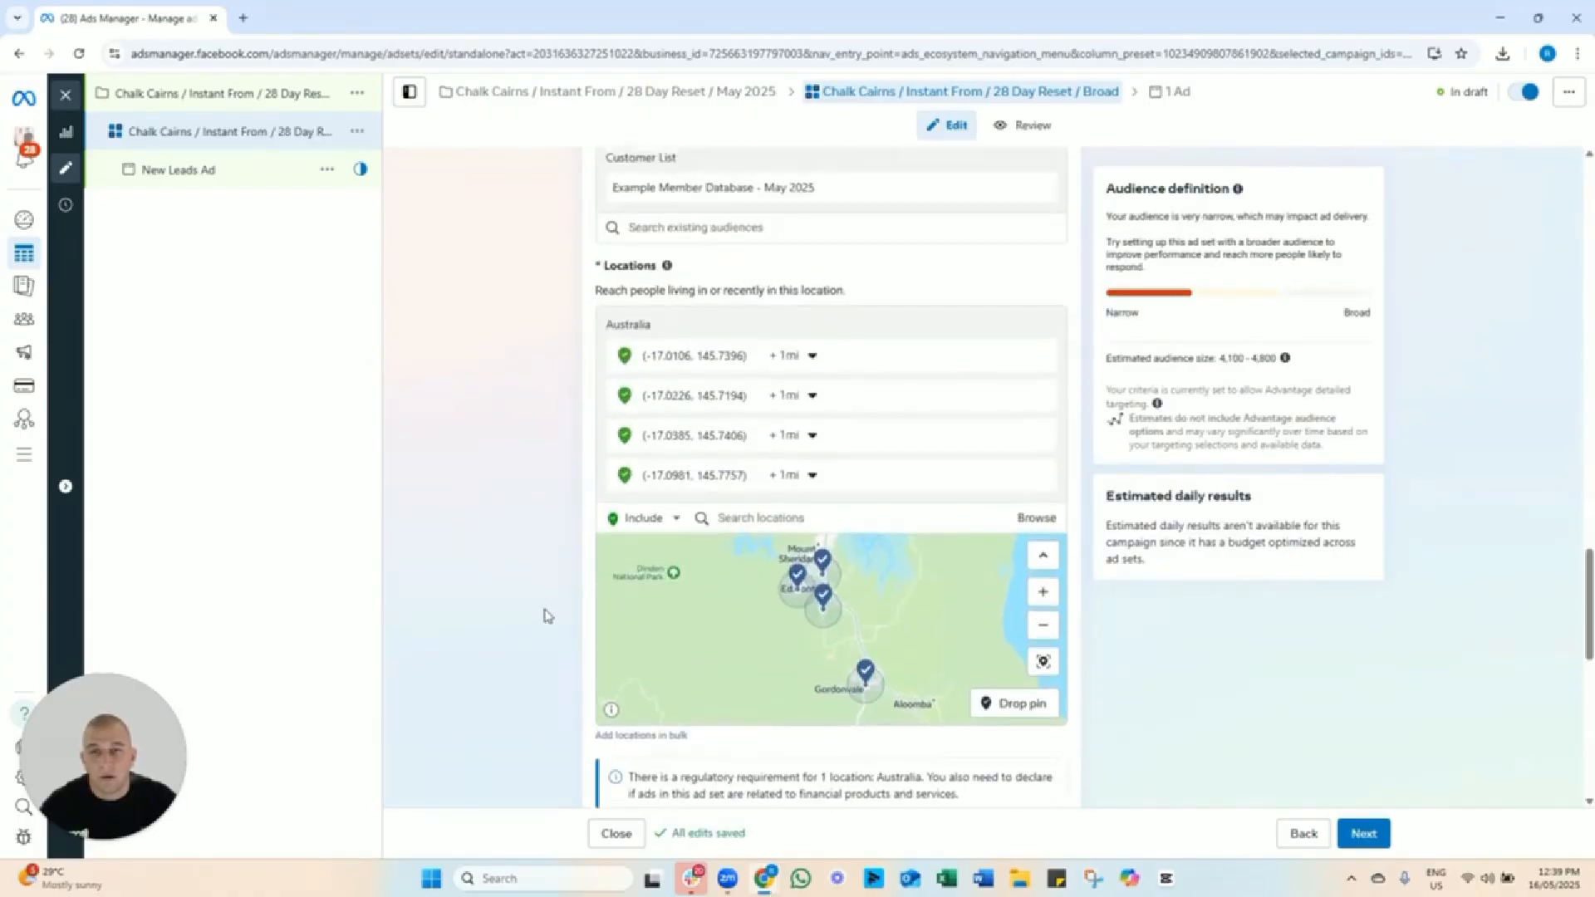
scroll(541, 615, up, 3)
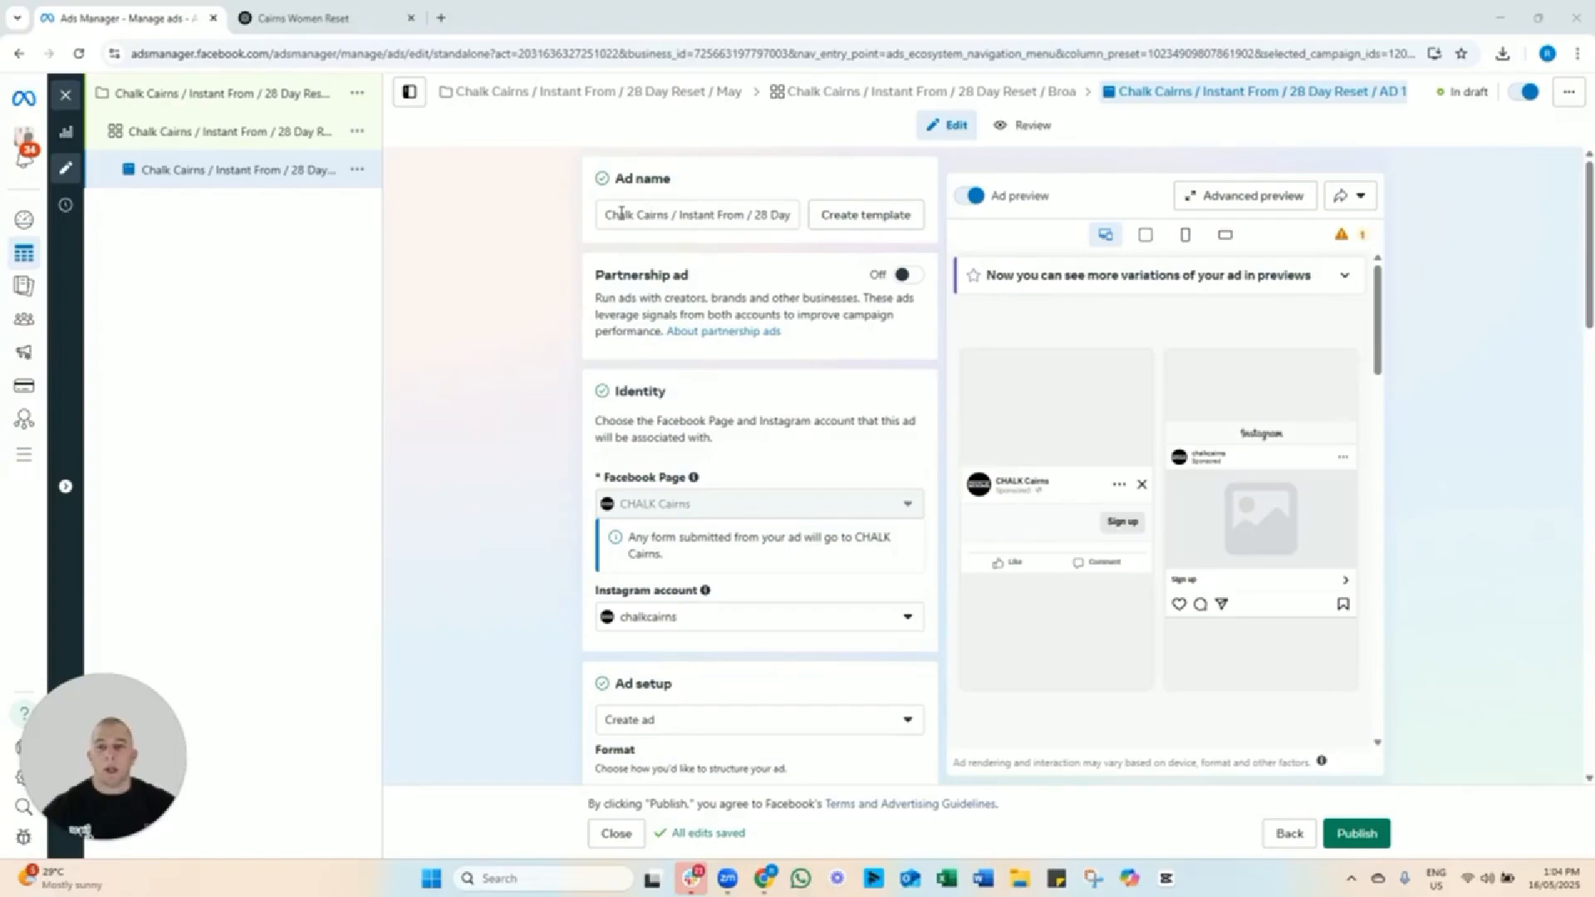
Review the ad's name, setup format, multi-advertiser option, instant form selection and lead follow-up settings.
drag(608, 218, 792, 218)
click(762, 218)
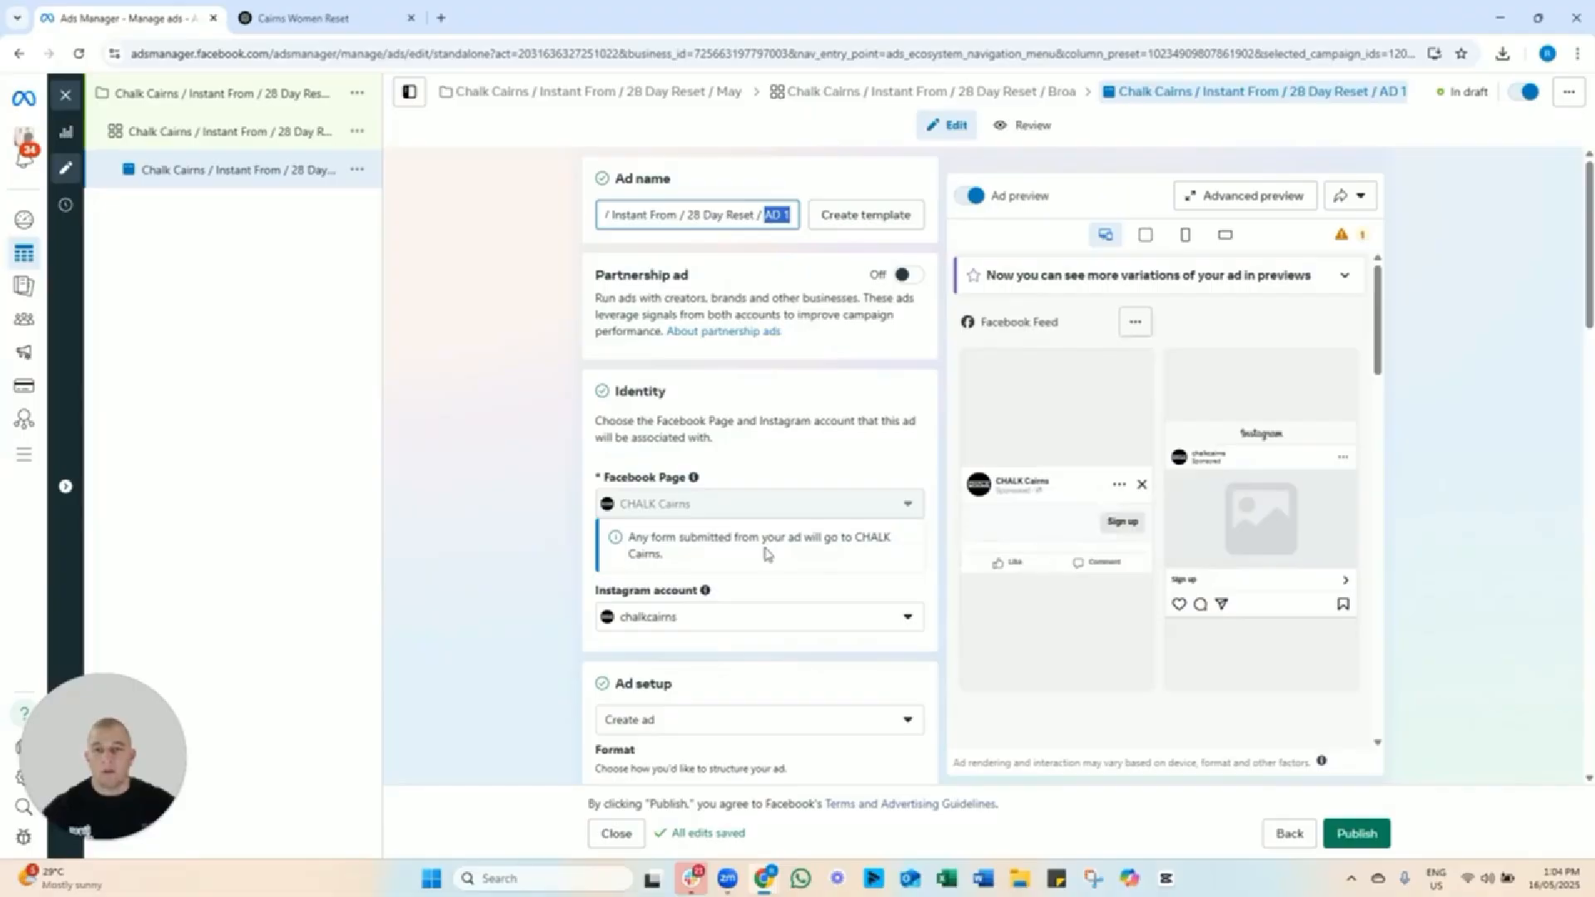
click(485, 566)
scroll(507, 600, down, 3)
scroll(509, 609, down, 3)
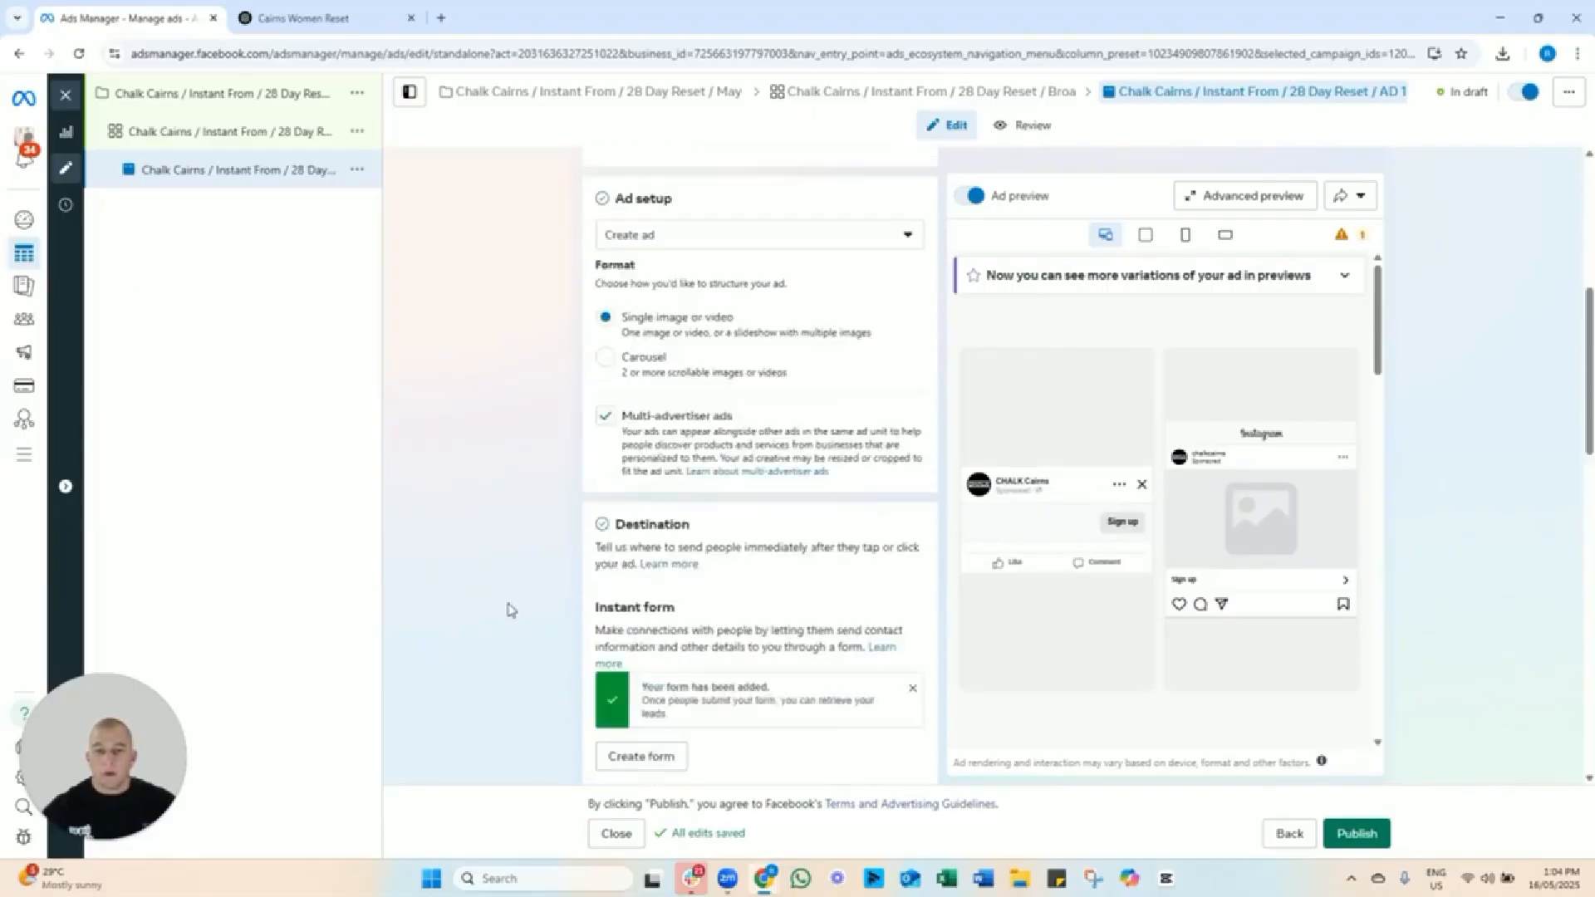
scroll(509, 609, up, 2)
scroll(545, 573, down, 2)
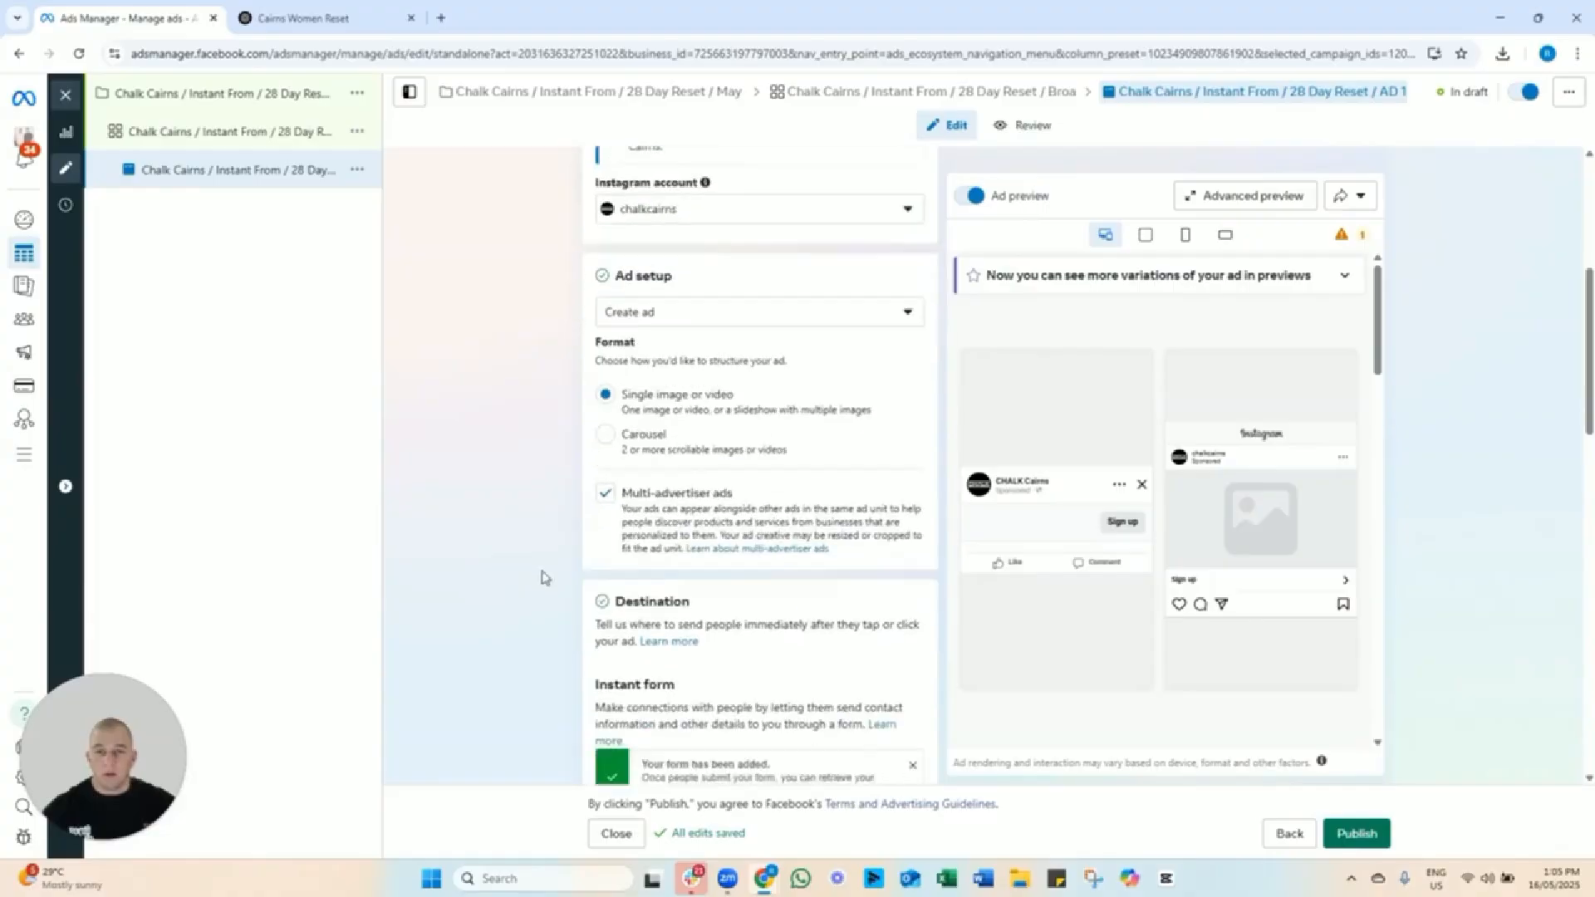
scroll(521, 567, down, 3)
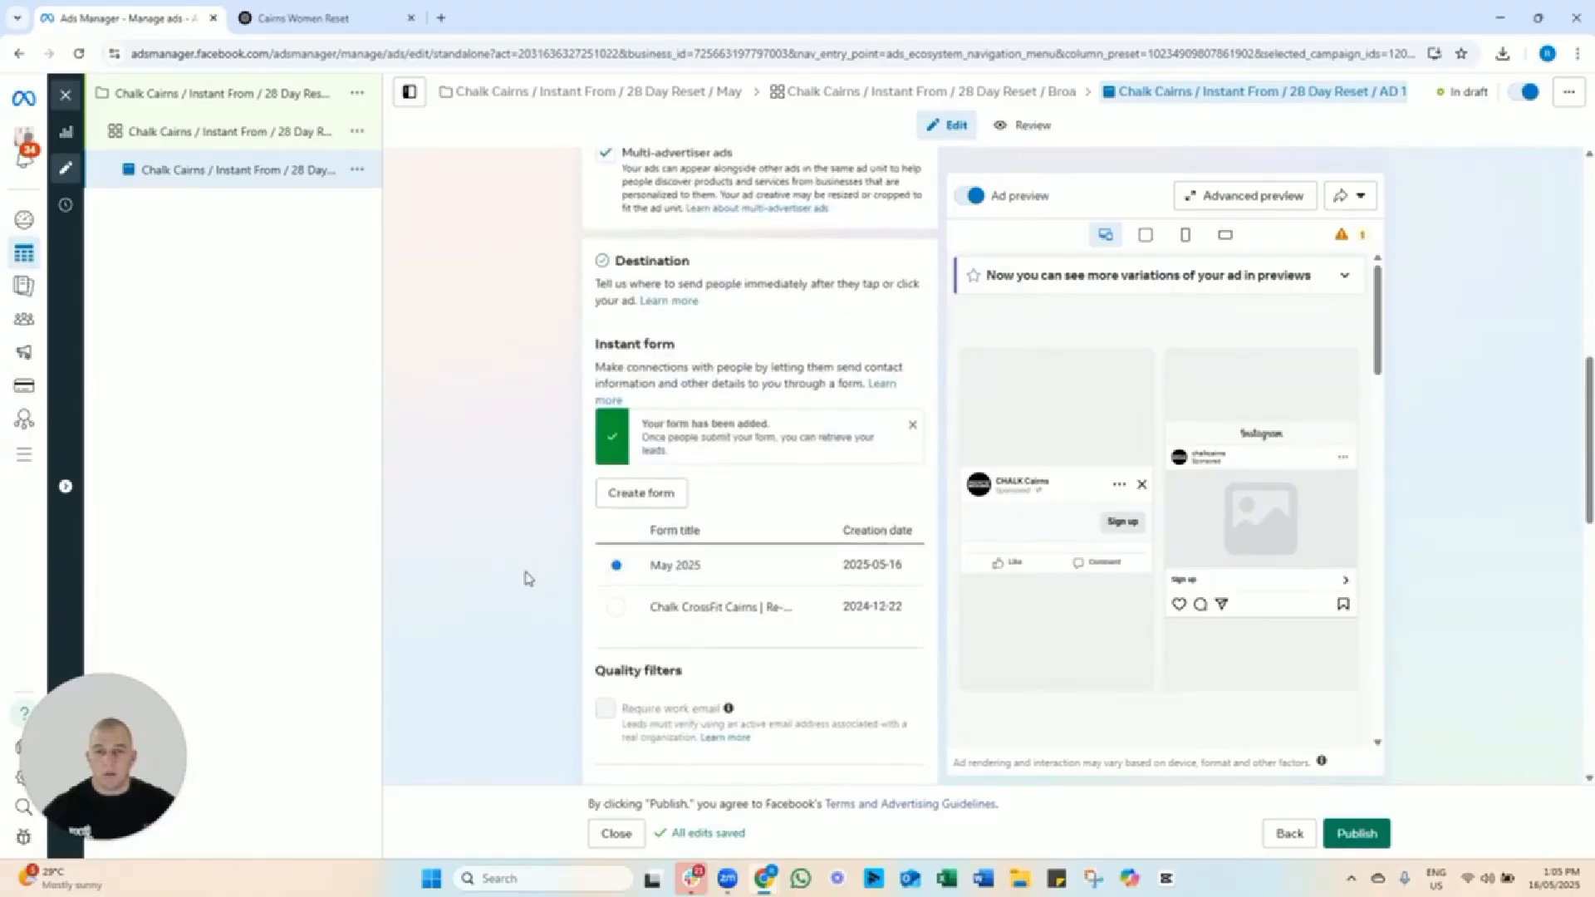
scroll(524, 578, down, 1)
scroll(524, 578, down, 3)
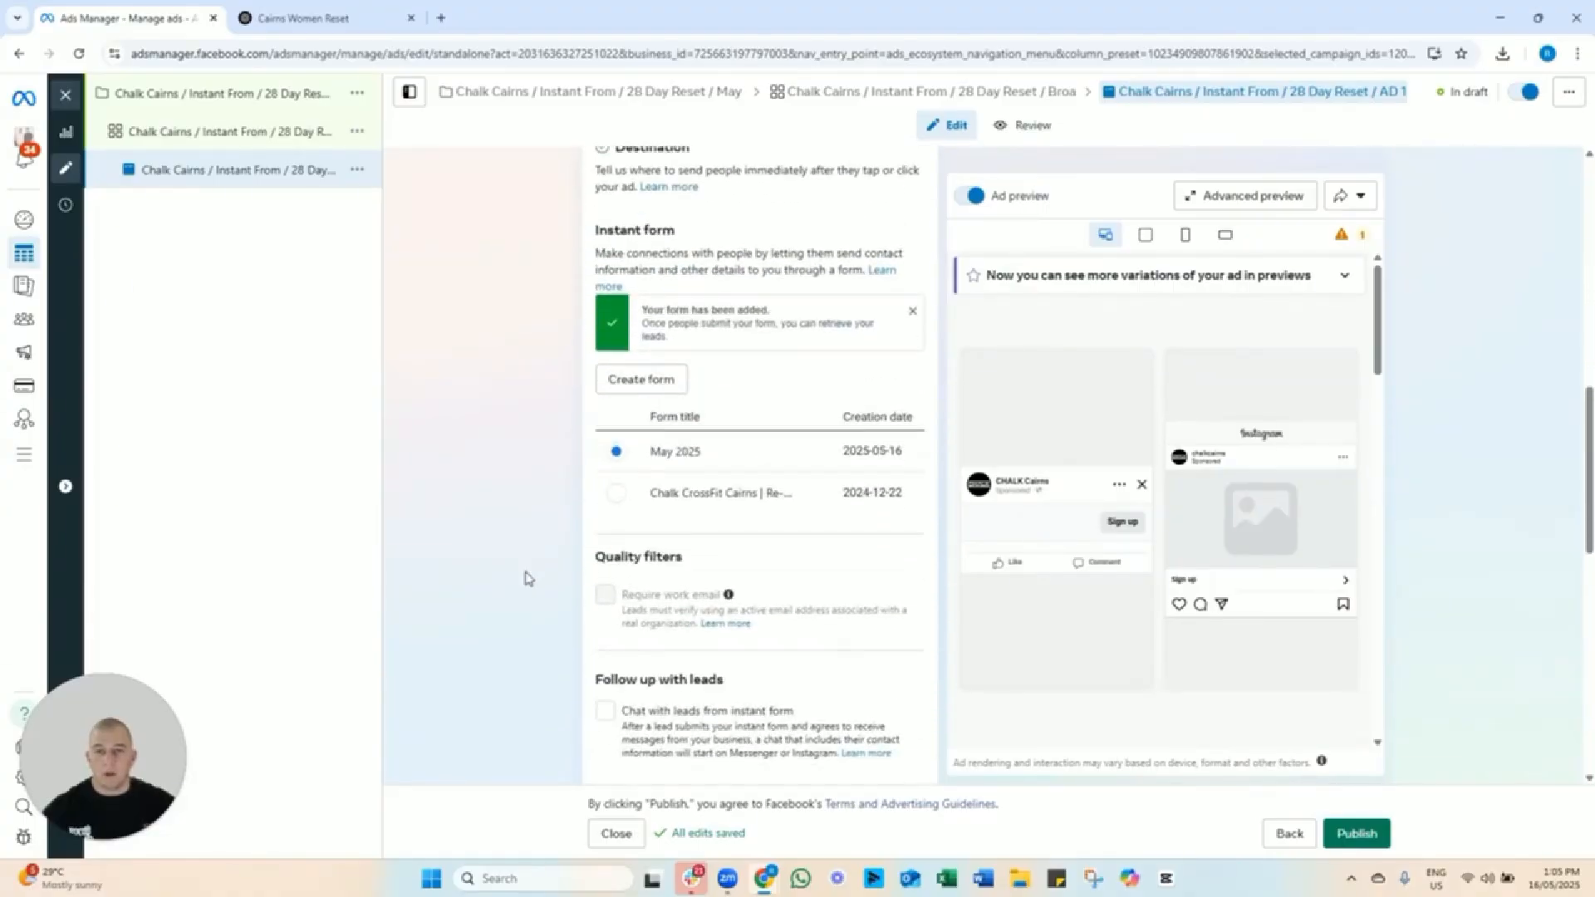
scroll(524, 579, up, 1)
scroll(528, 579, up, 2)
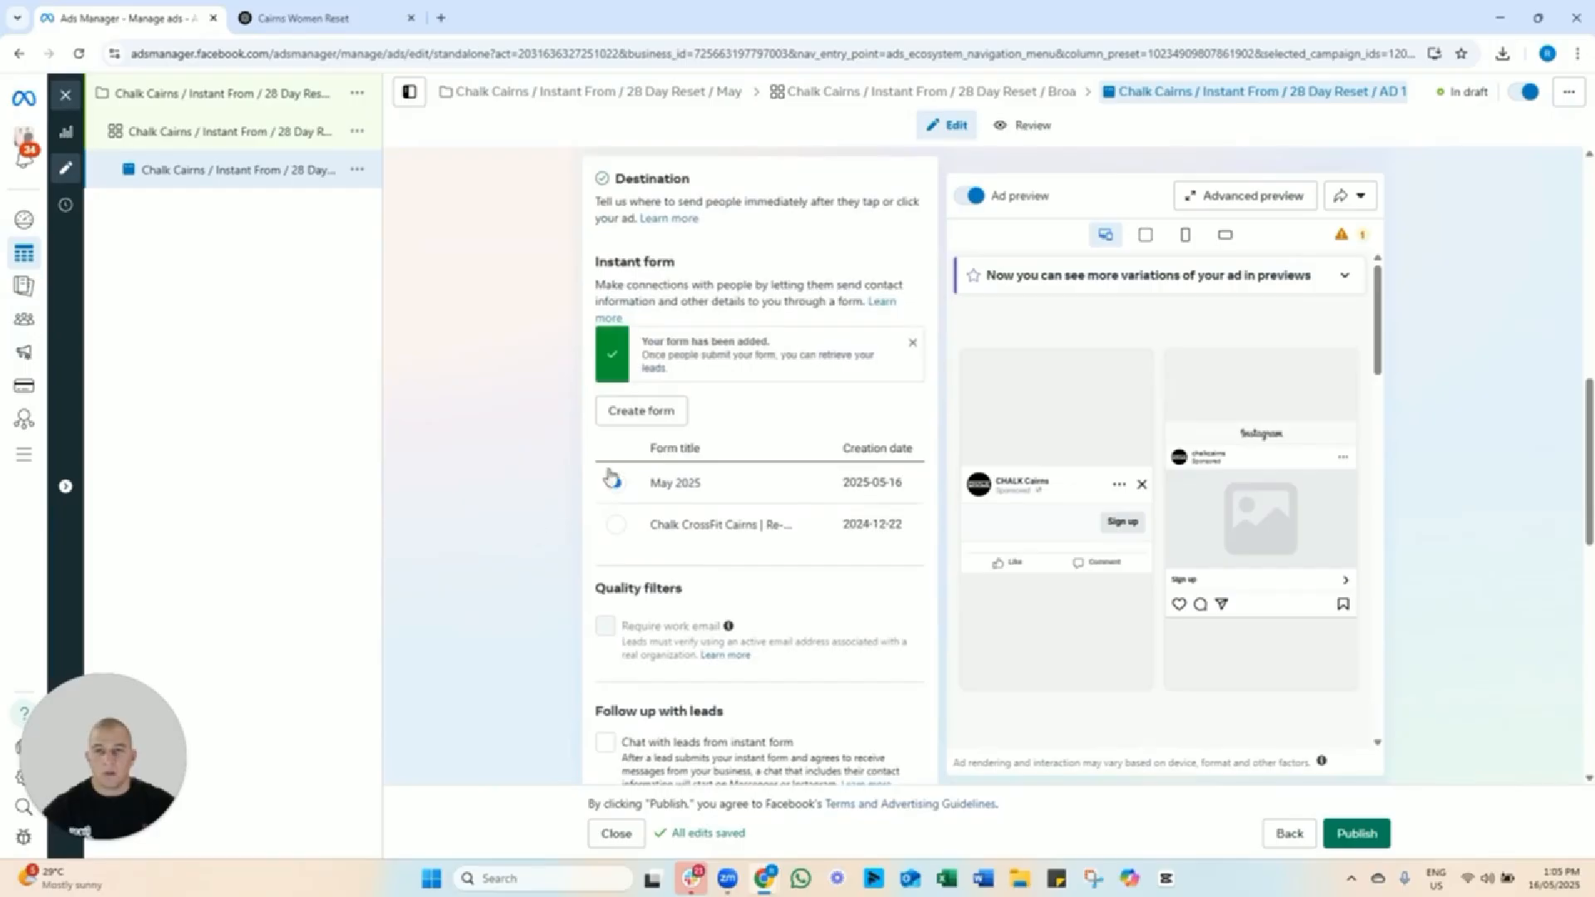
Dismiss the form-added notice in the destination section and review the lead delivery section.
click(913, 343)
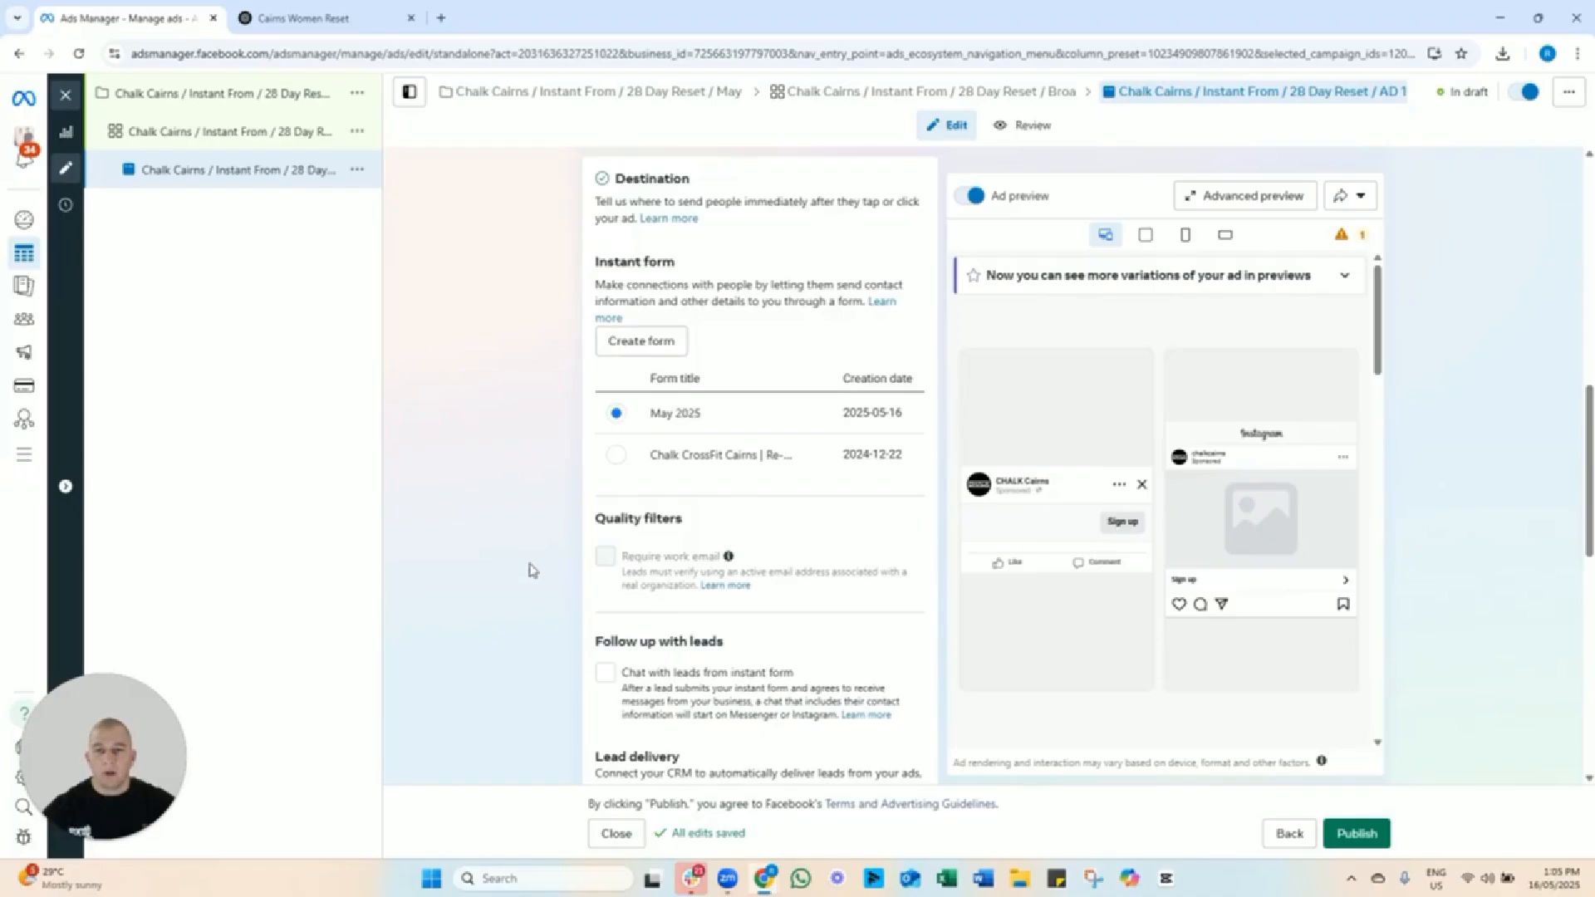
scroll(532, 569, down, 4)
drag(599, 429, 711, 430)
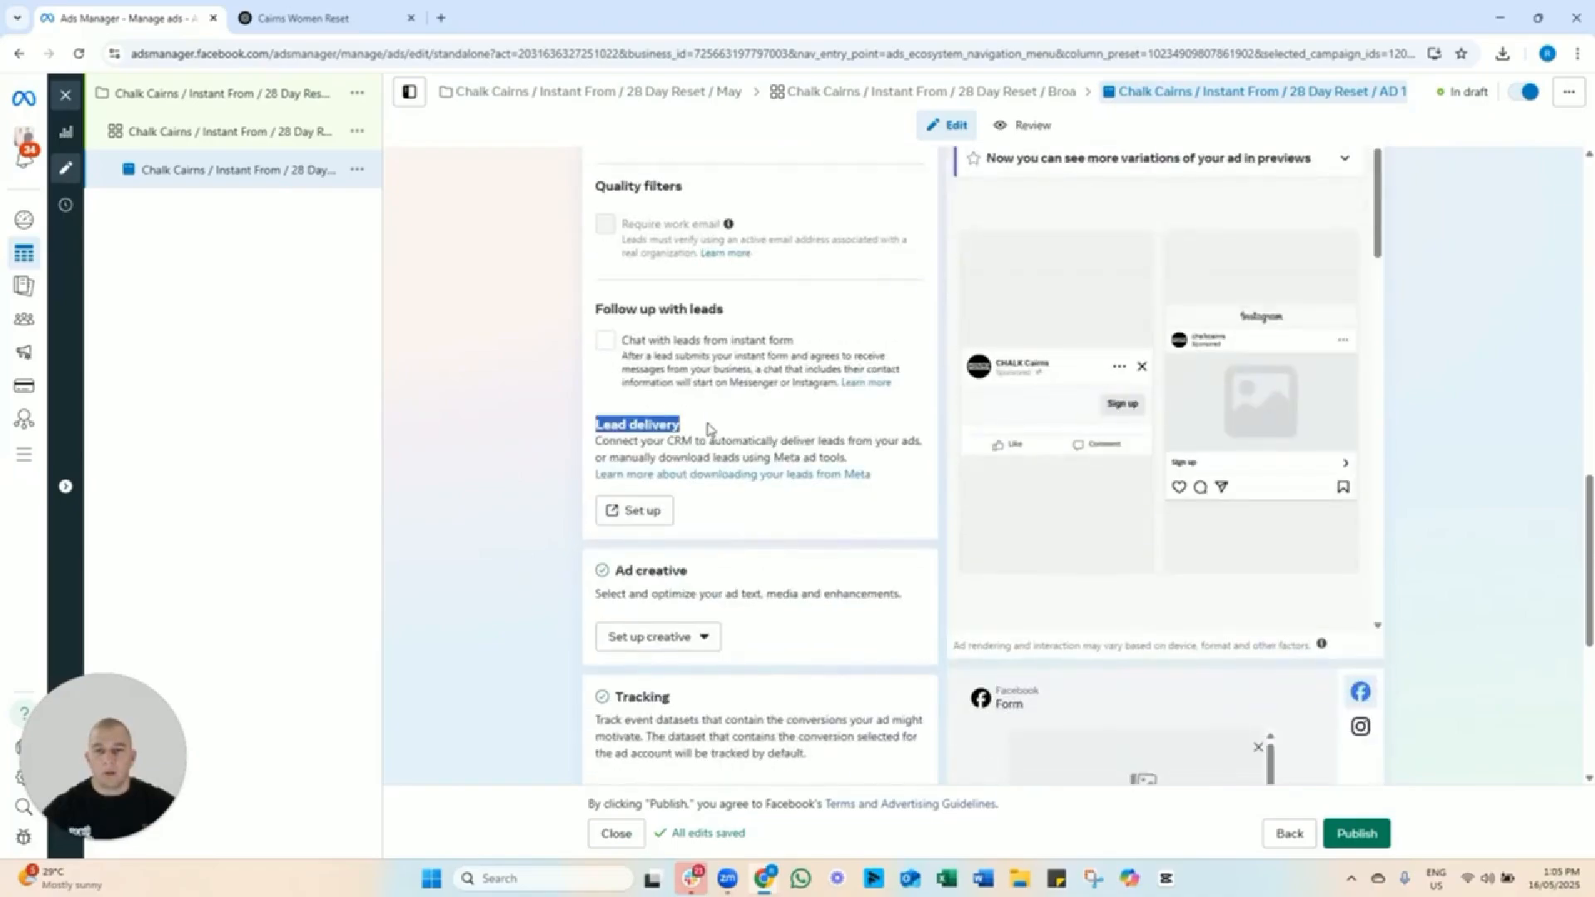
click(697, 520)
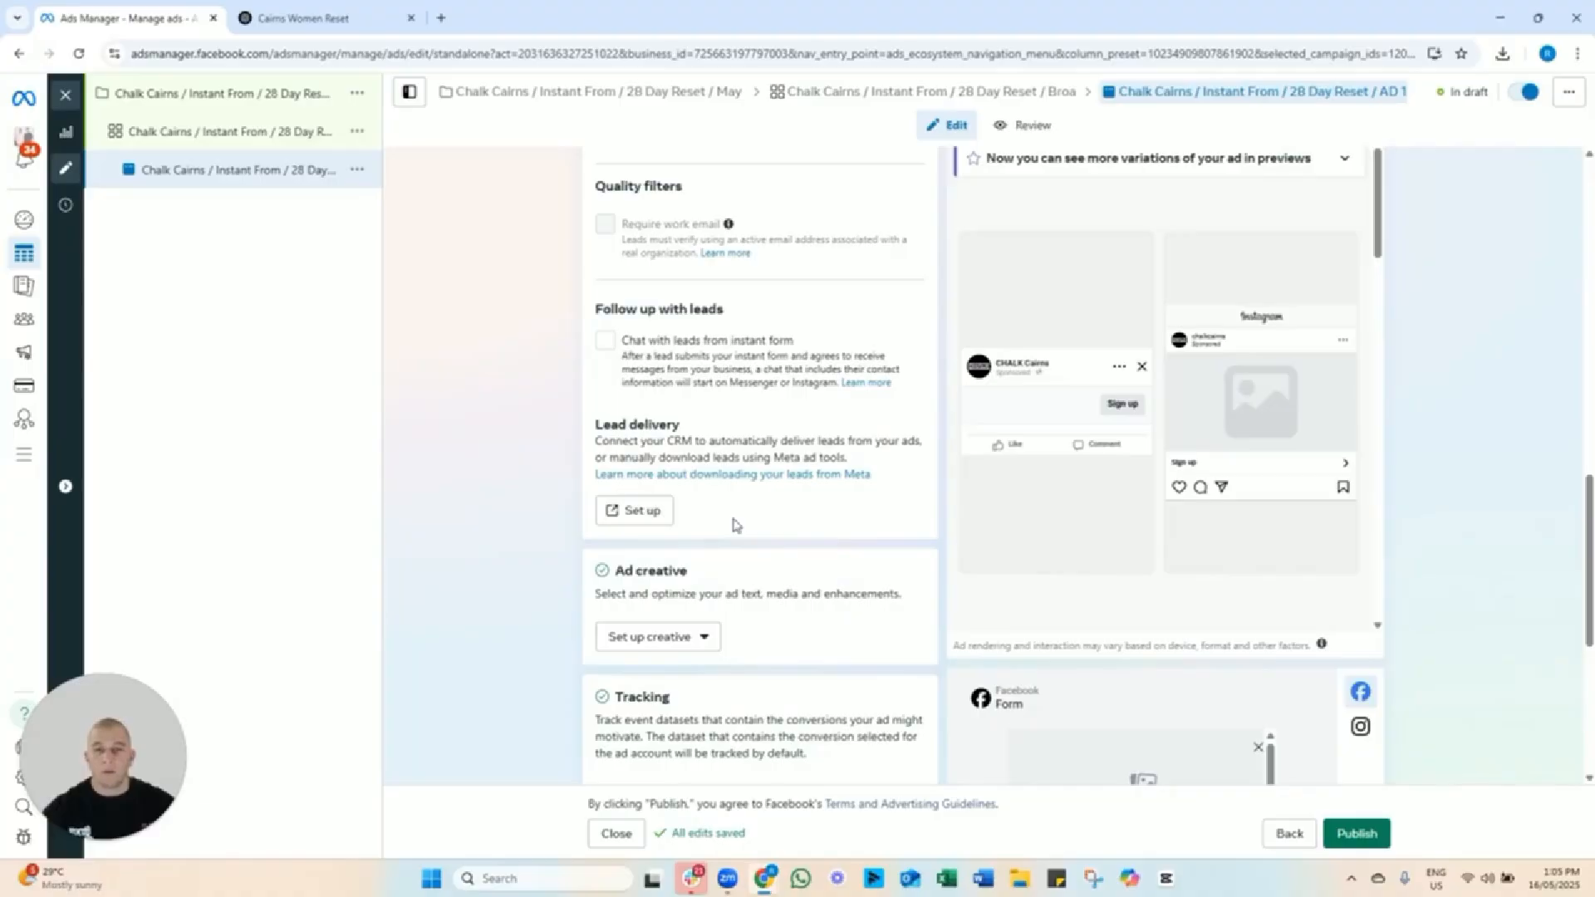
Create a new instant form named "May test" and continue to its intro settings.
scroll(508, 527, up, 3)
click(629, 267)
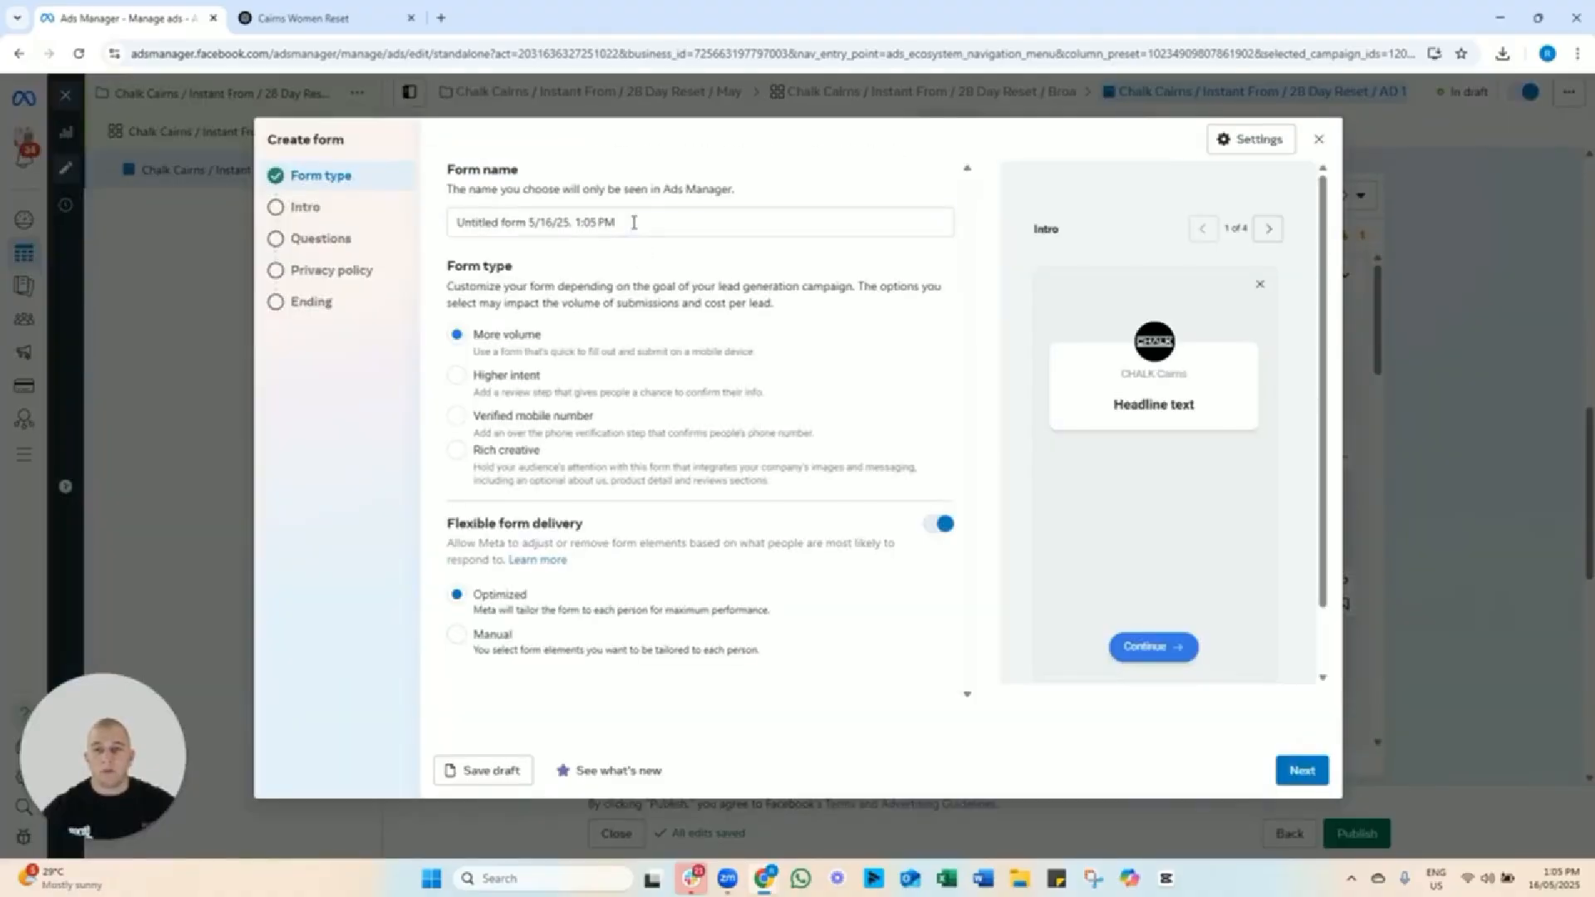
drag(633, 224, 287, 227)
text(MAy)
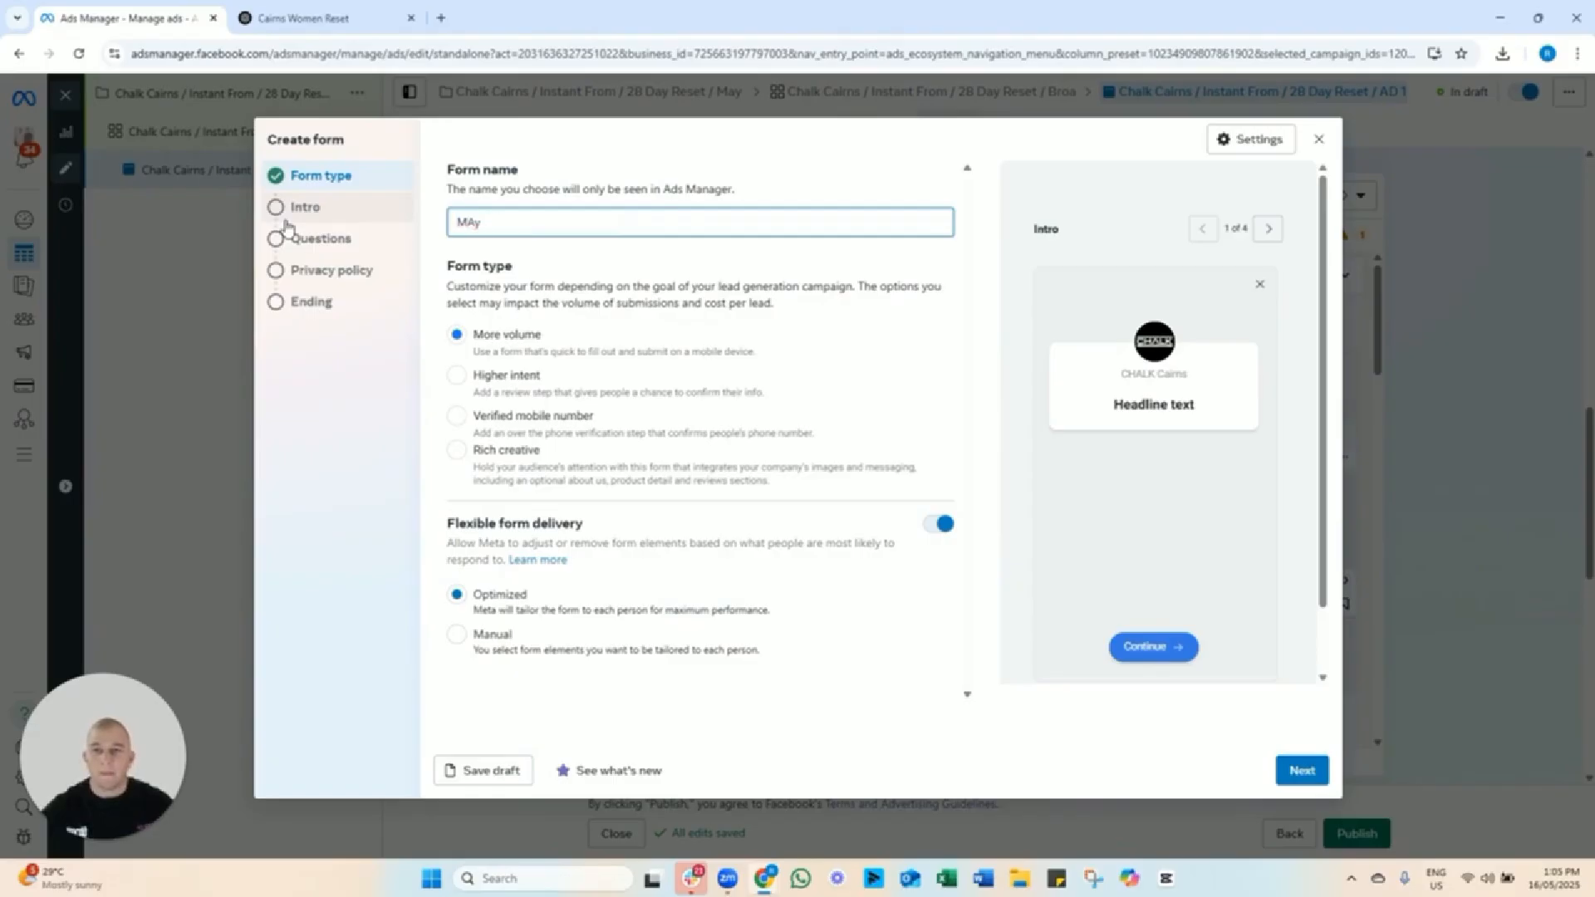
text( tea)
key(BackSpace)
text(st)
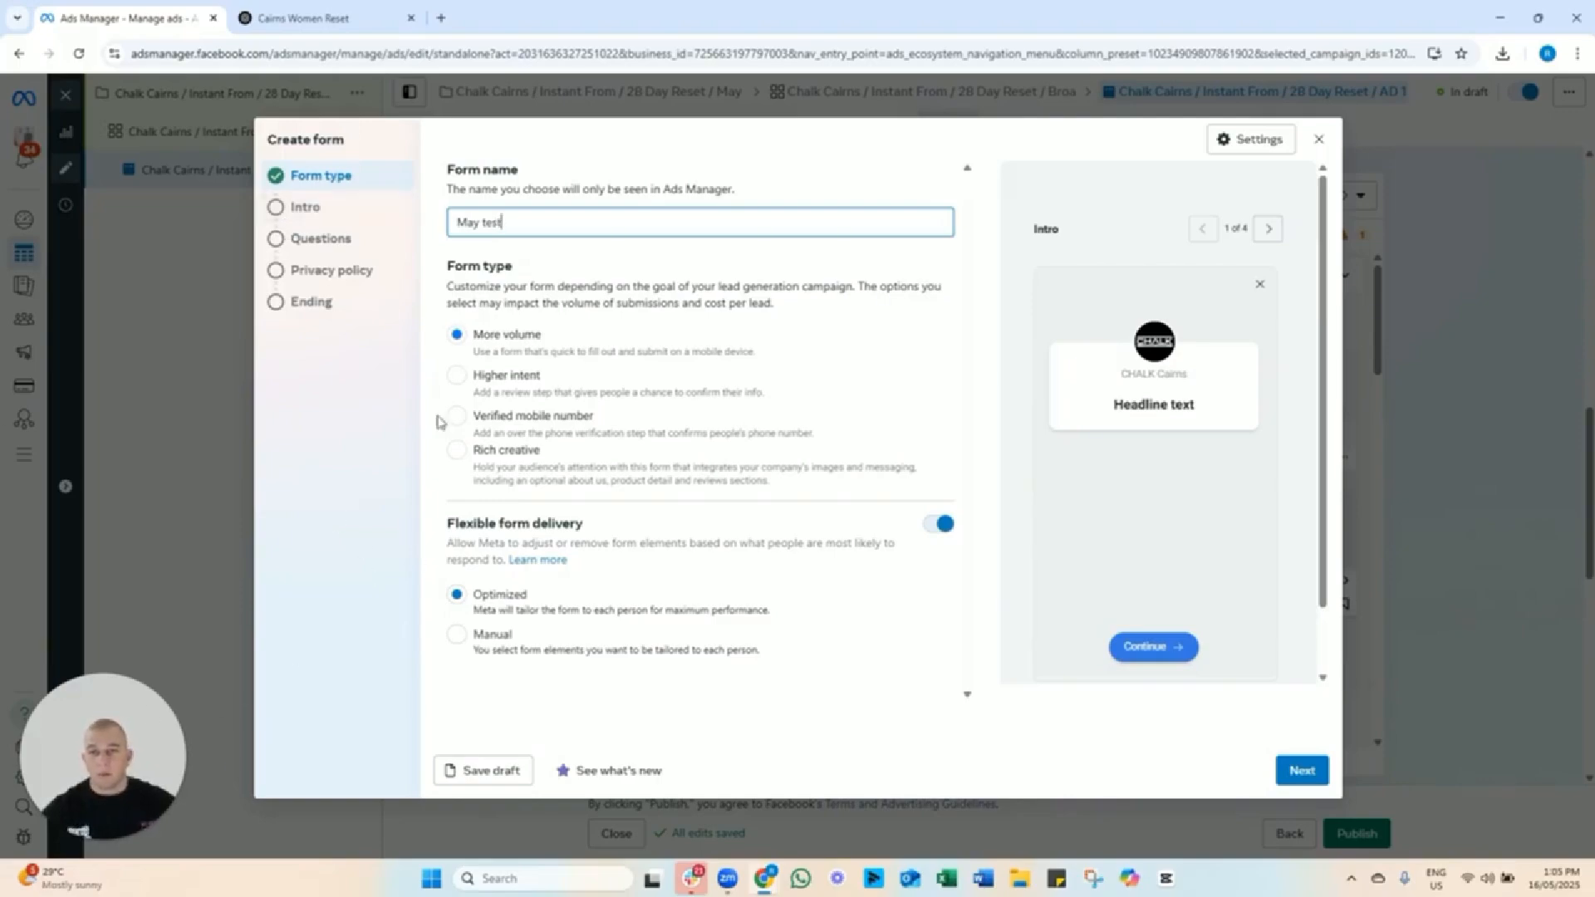
click(1296, 771)
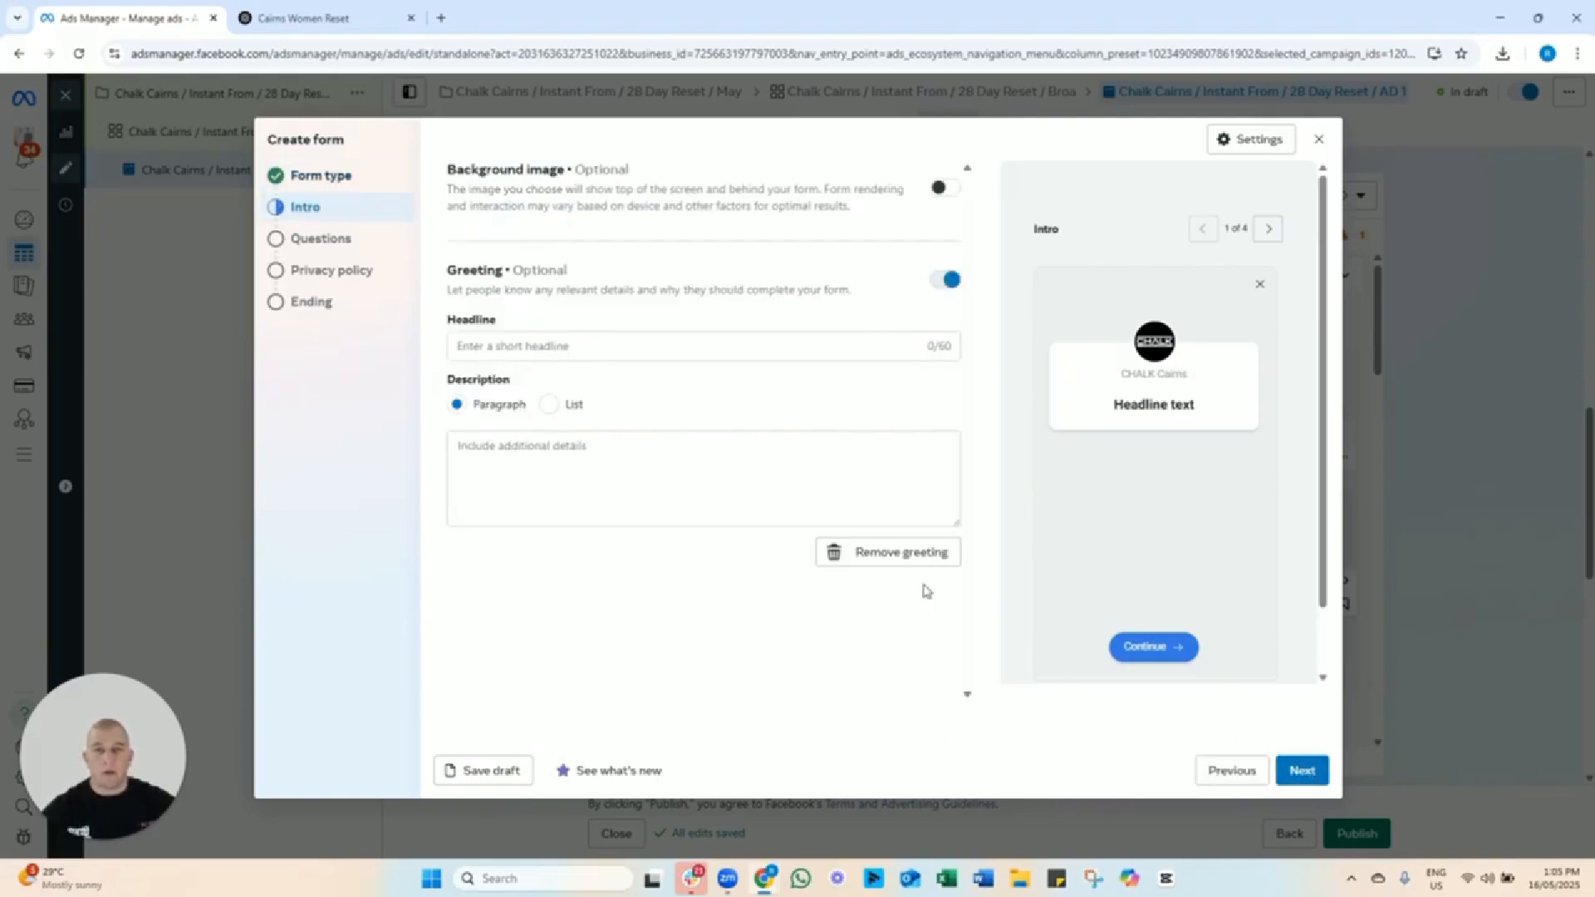
Enable the form's background image and set it to use the image from the ad.
click(947, 190)
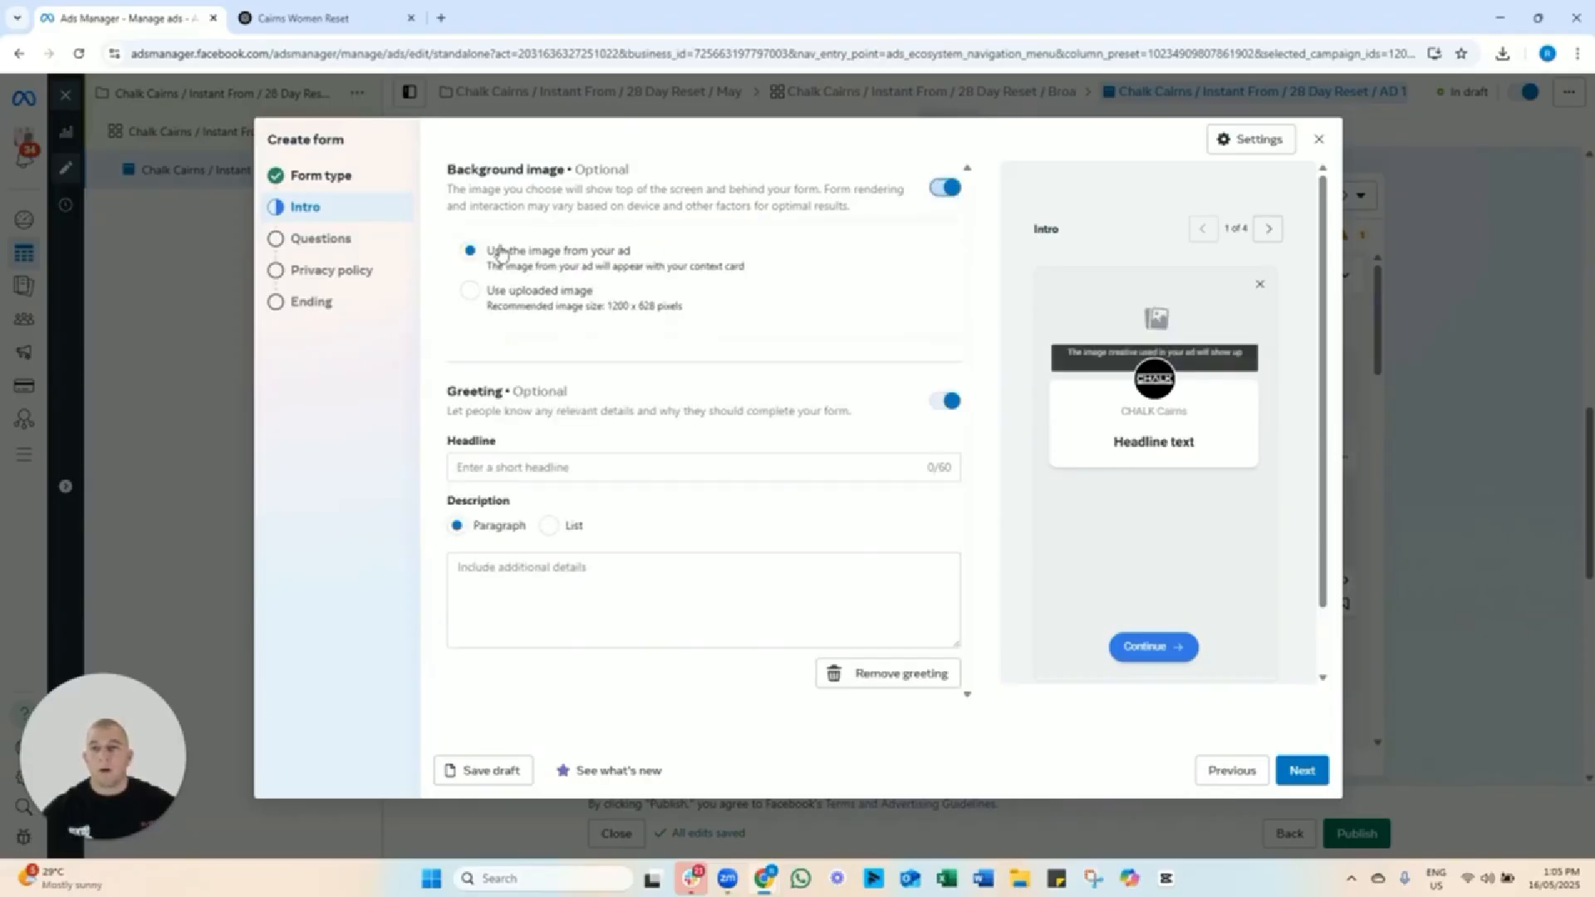
drag(495, 264, 630, 264)
drag(506, 290, 646, 292)
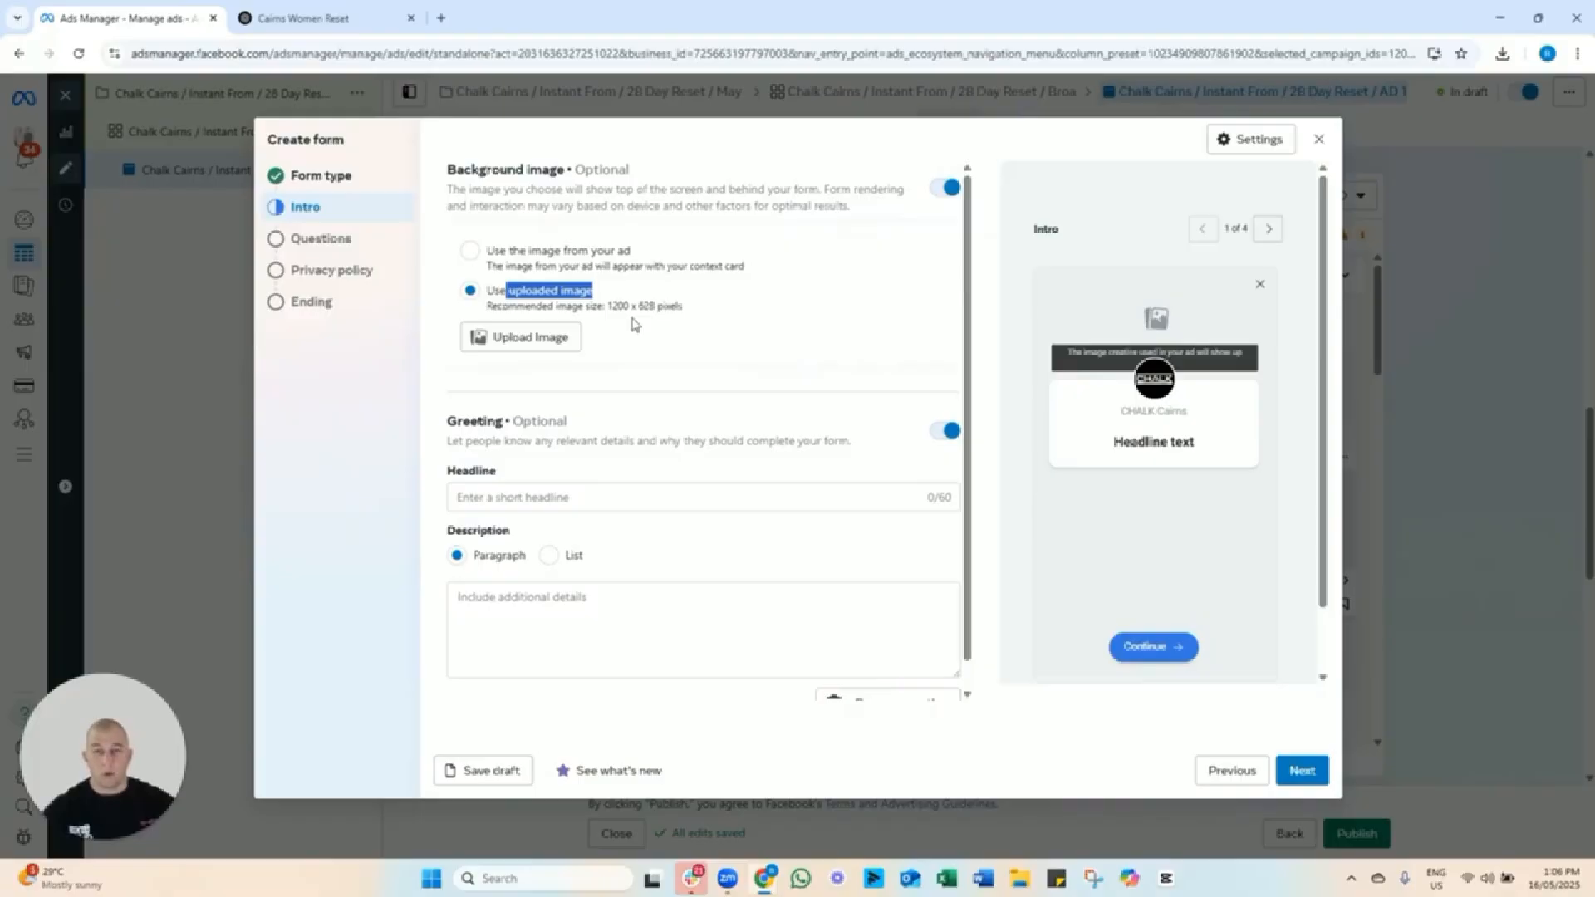
click(550, 253)
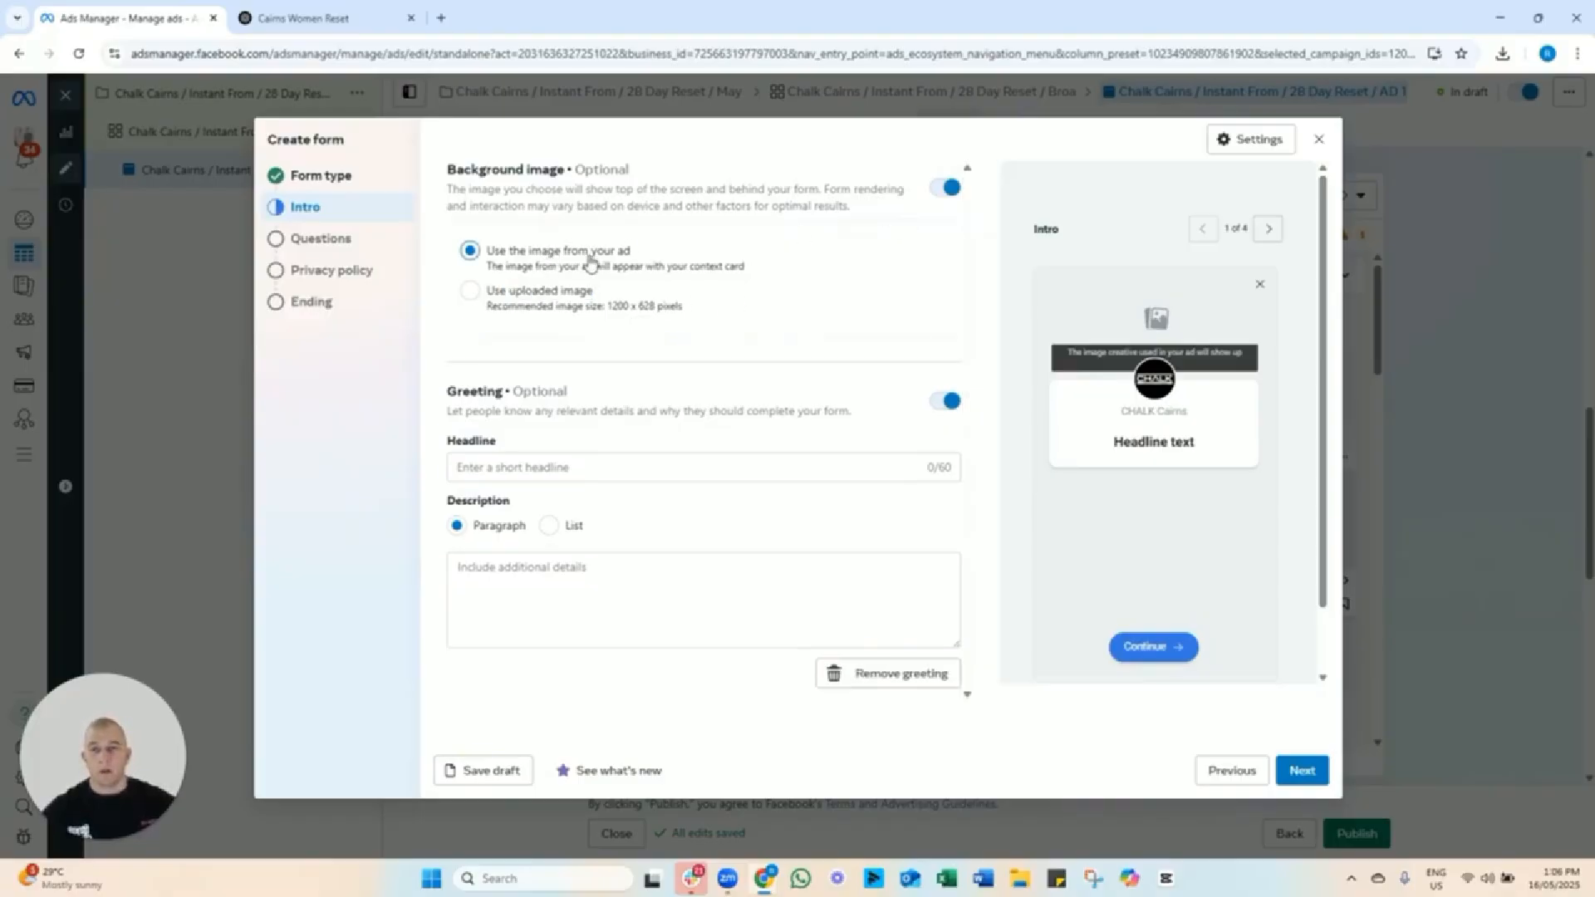
Copy "Reset Your Body, Mind, and Confidence" from the Cairns Women Reset chat in ChatGPT into the form's greeting headline in Ads Manager.
click(590, 467)
click(474, 595)
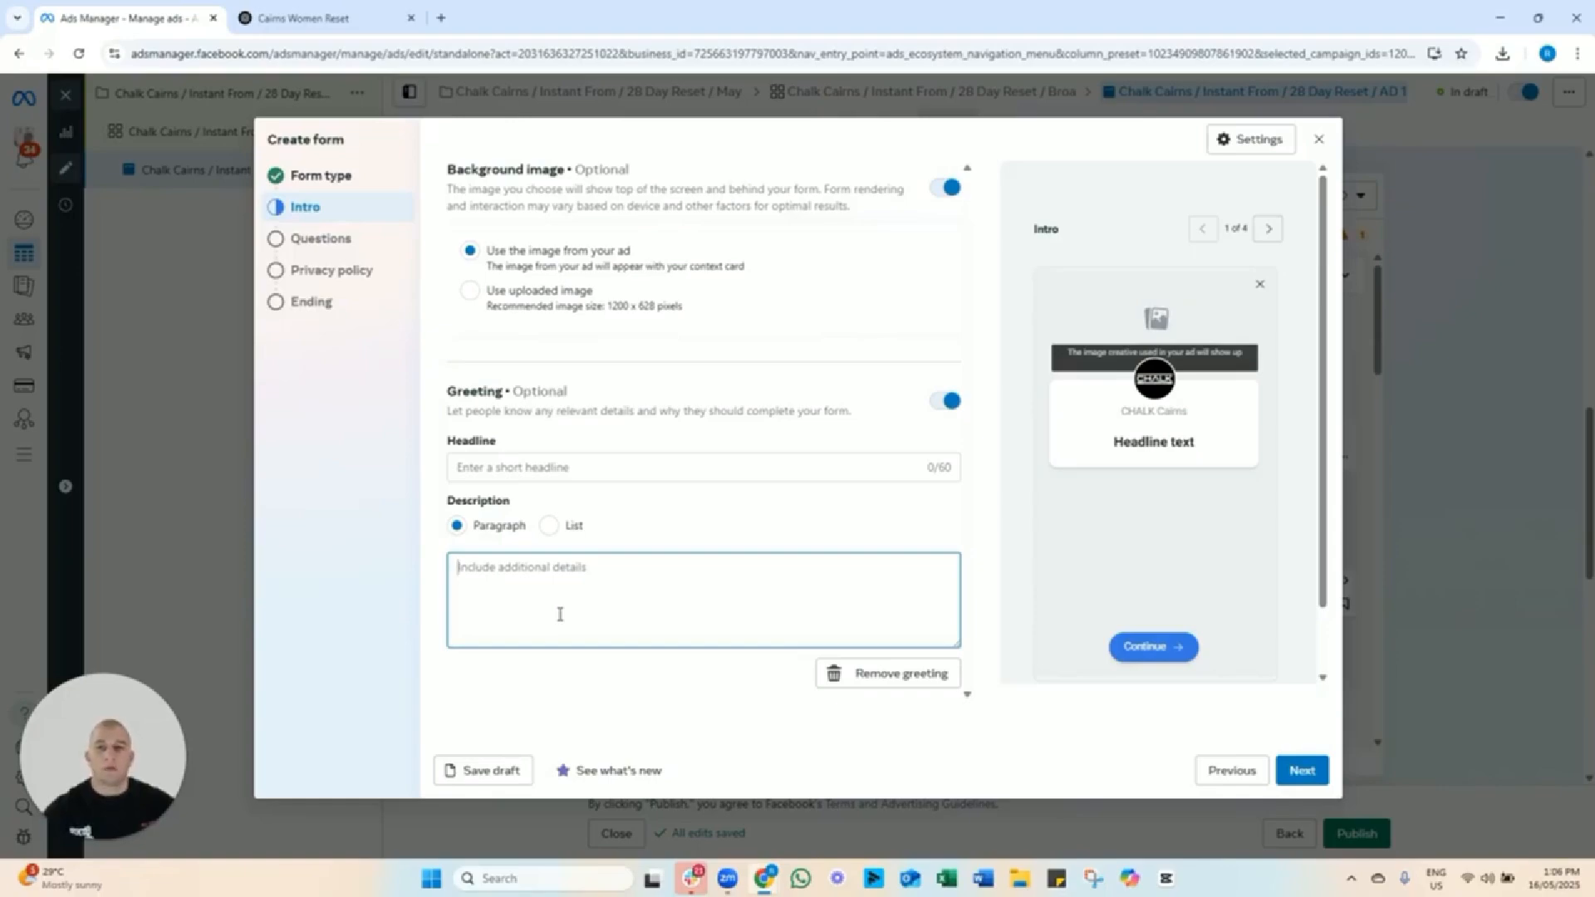
click(304, 23)
scroll(572, 390, up, 10)
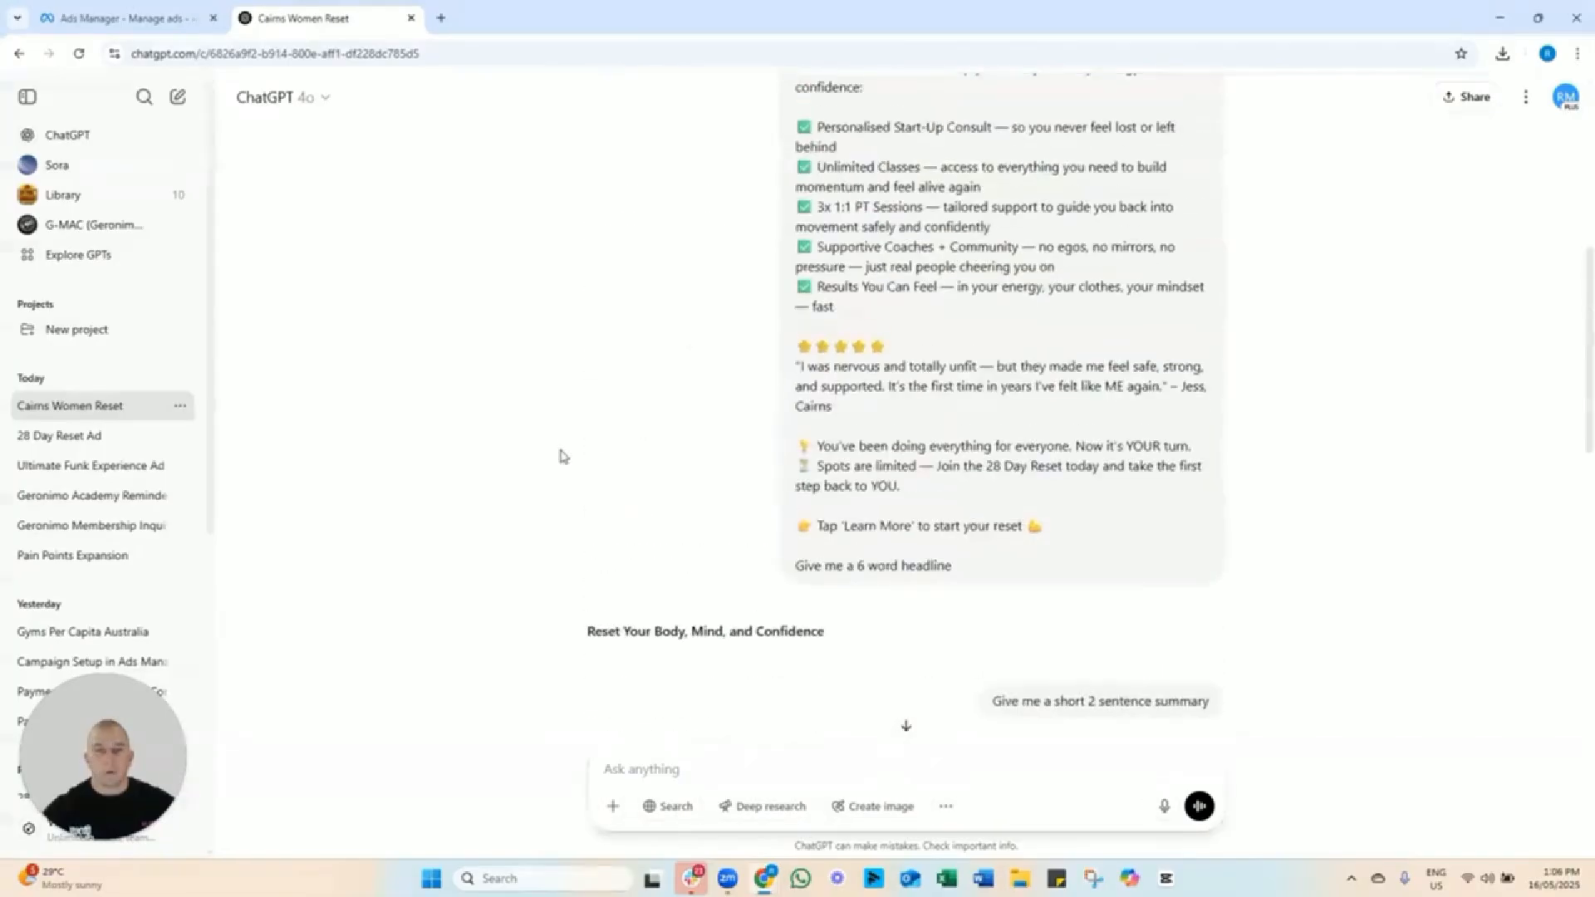
scroll(908, 498, down, 1)
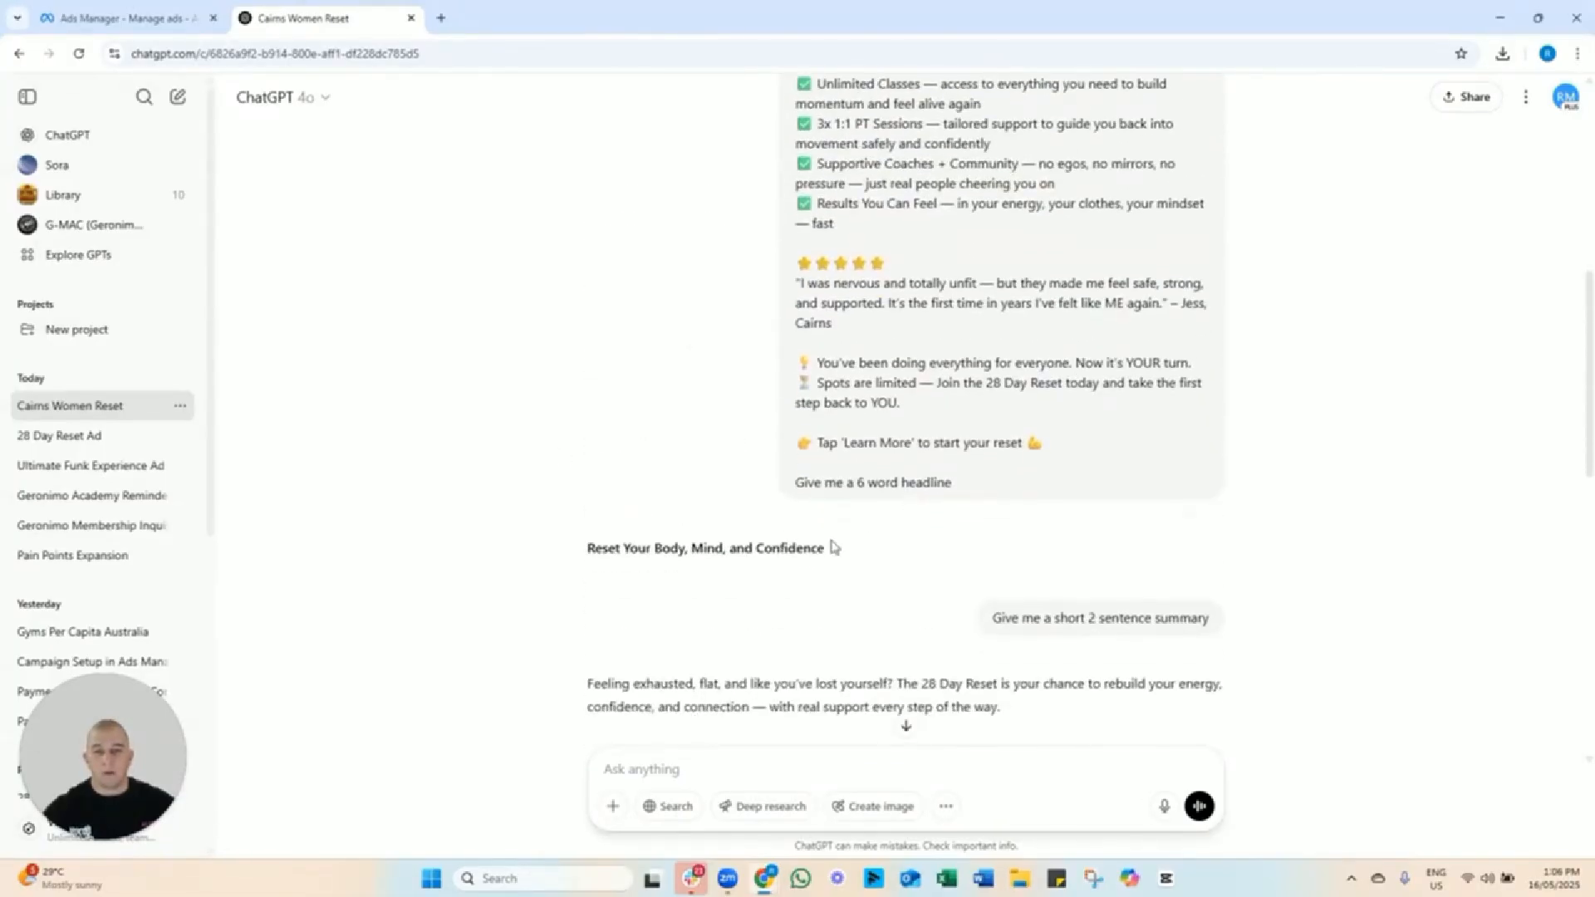
drag(831, 550, 588, 550)
key(ctrl+c)
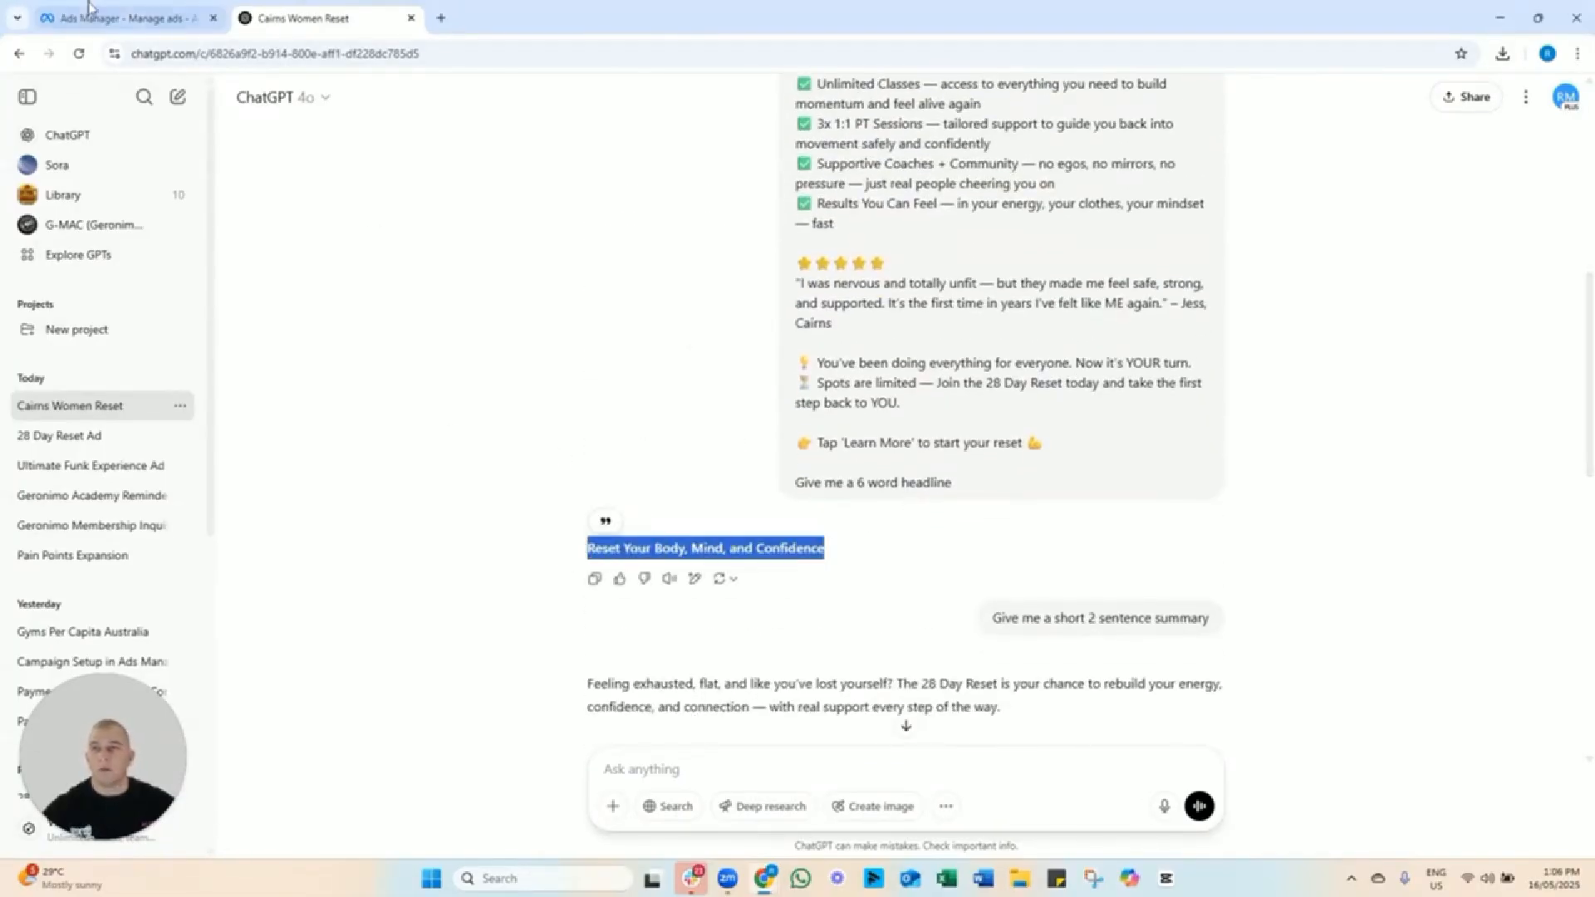
click(113, 18)
click(530, 463)
key(ctrl+v)
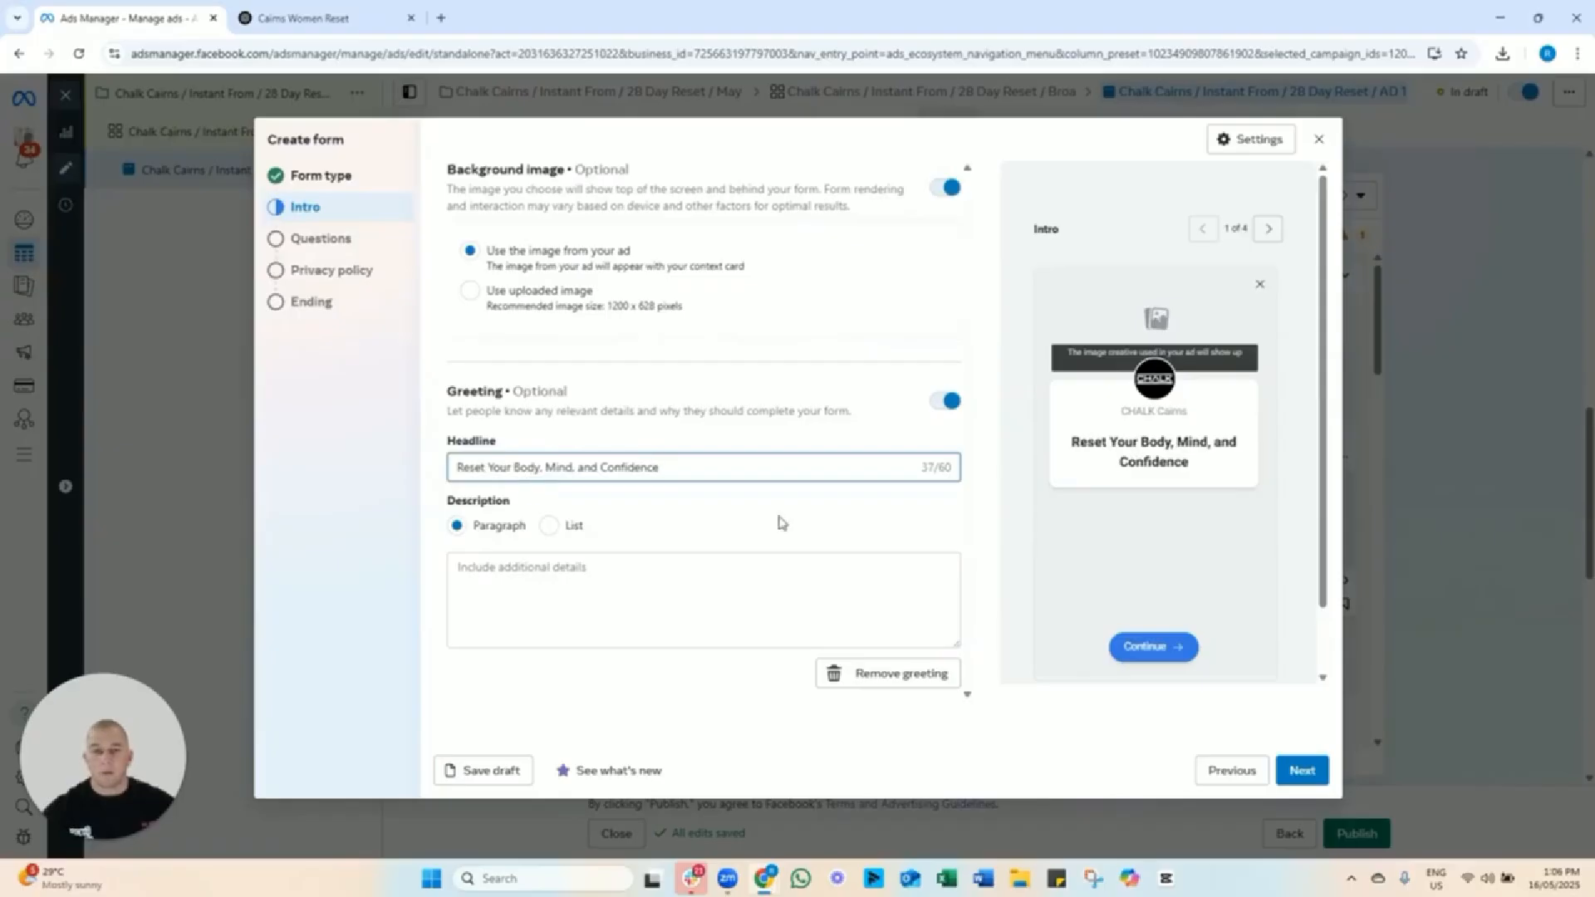
Copy the three-paragraph 28 Day Reset summary from the ChatGPT conversation into the greeting's description in Ads Manager.
click(573, 599)
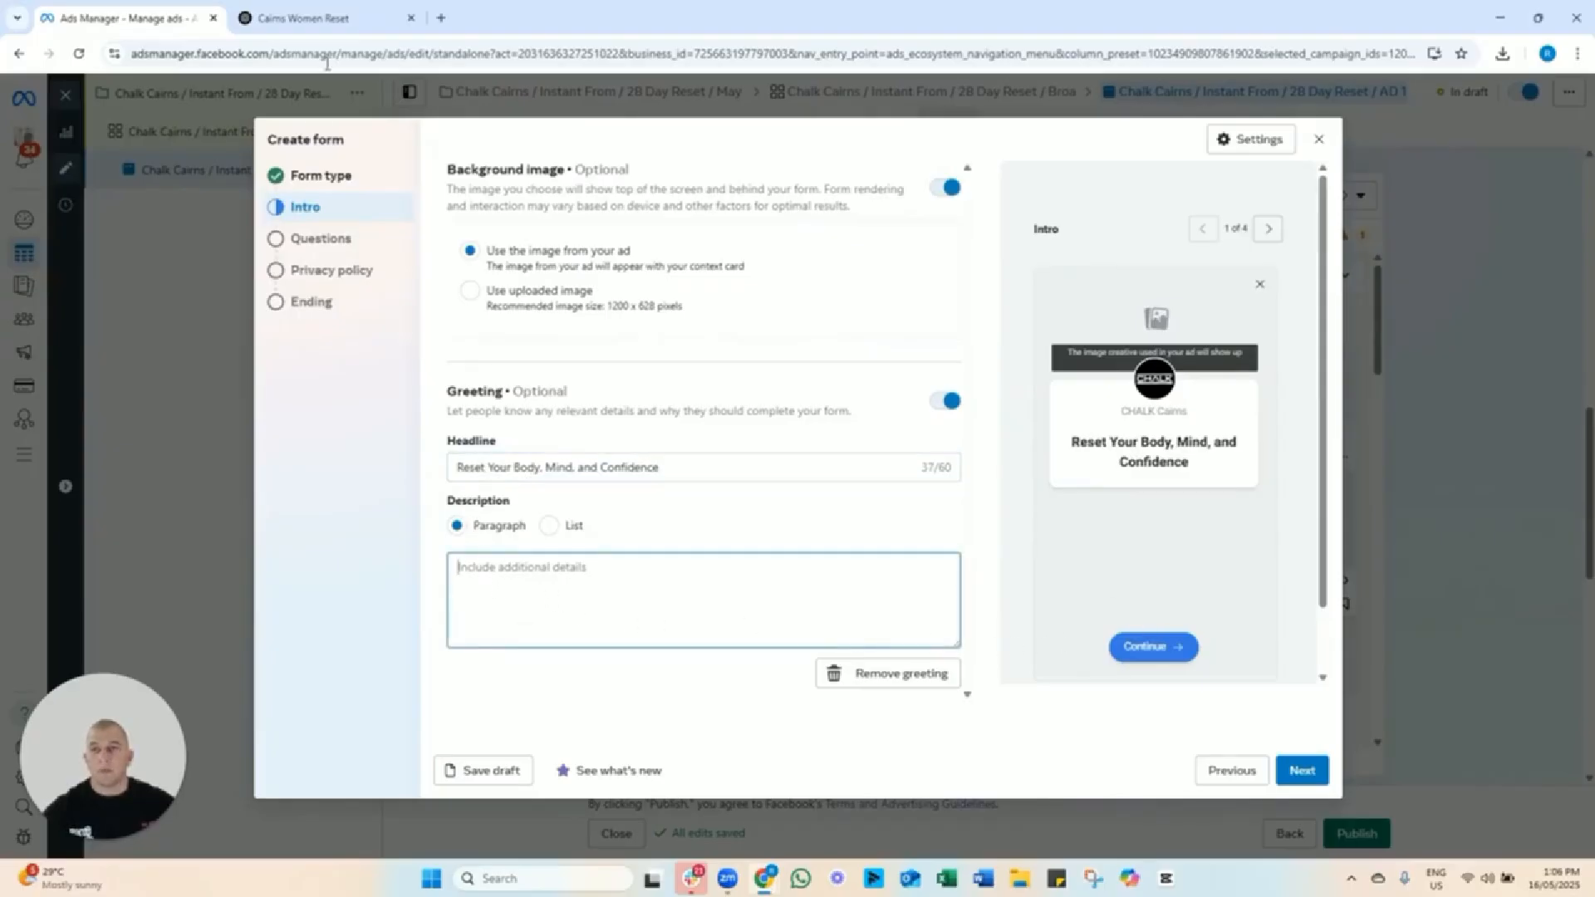
click(332, 20)
scroll(905, 726, down, 5)
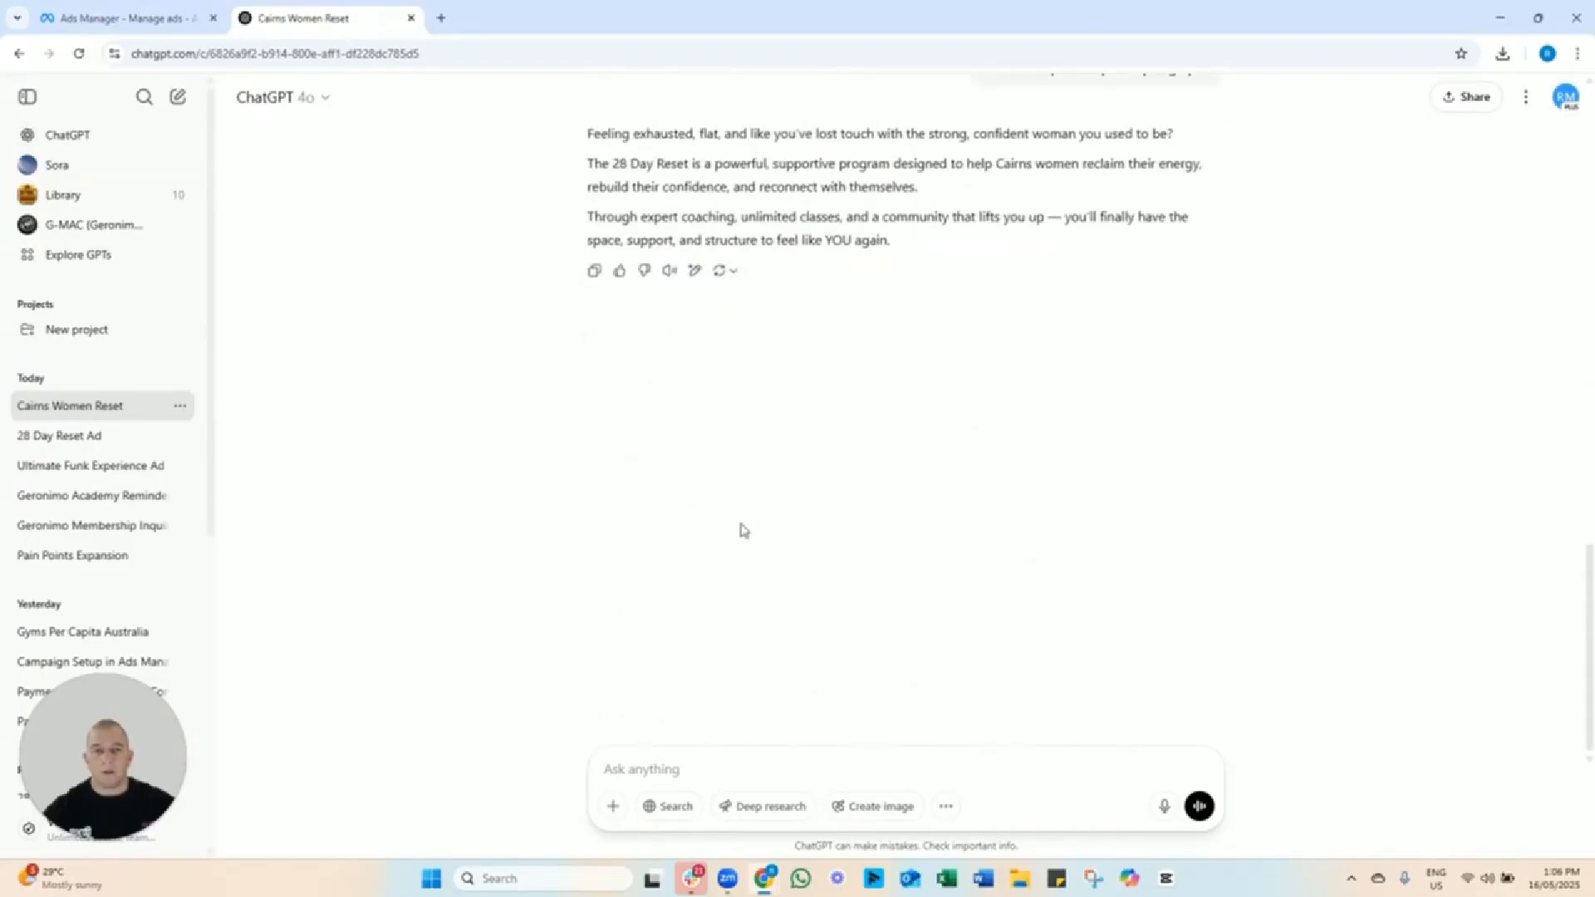
scroll(993, 353, up, 3)
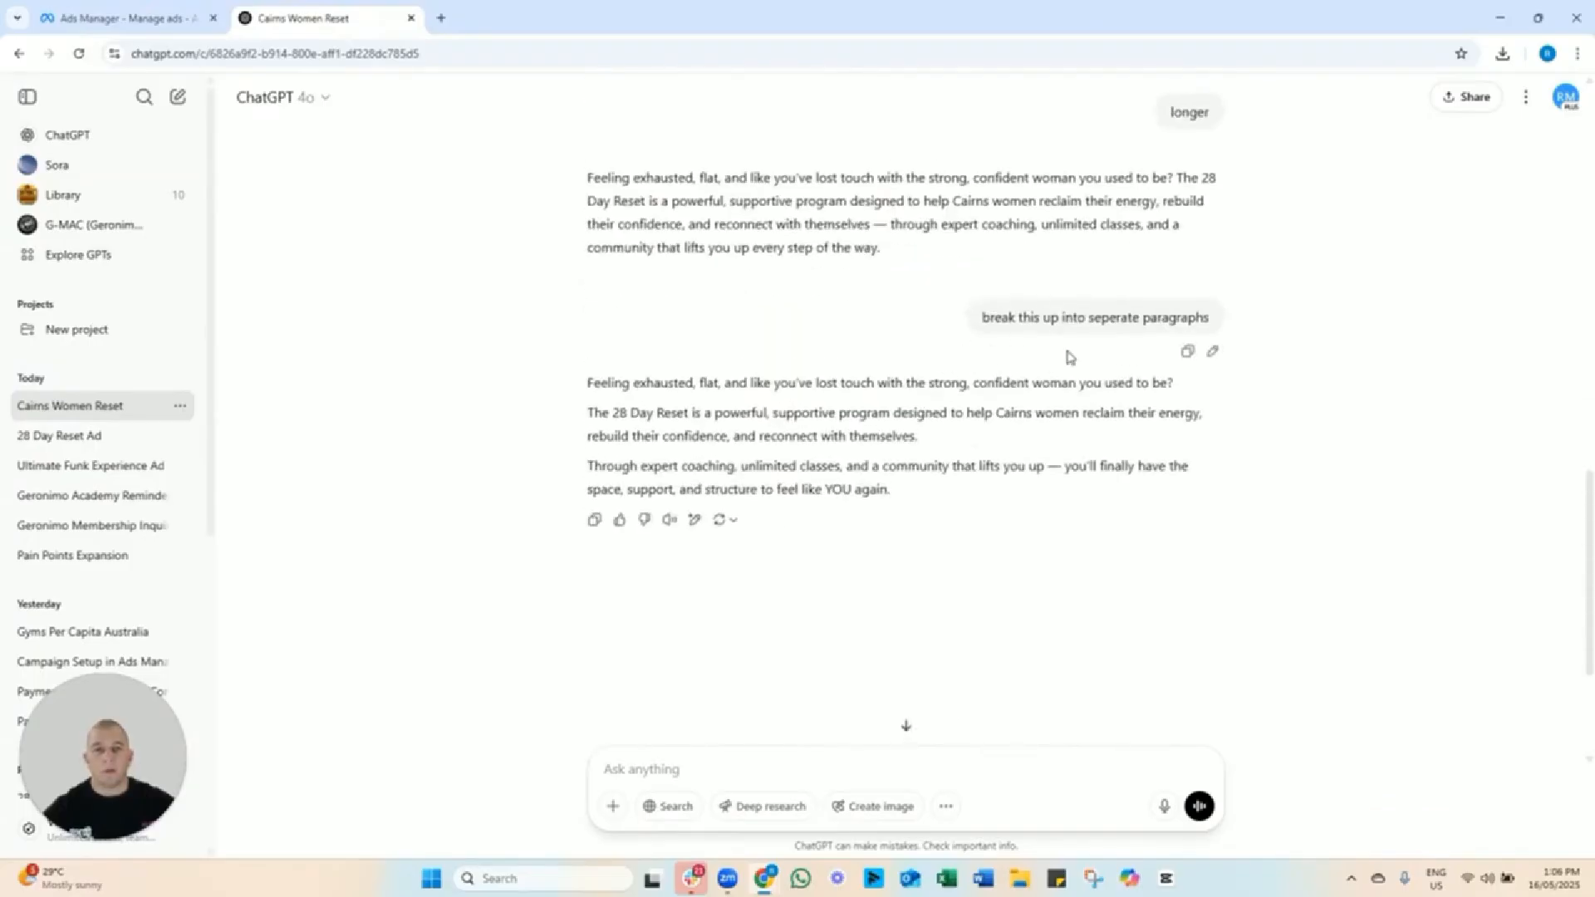
scroll(990, 353, down, 3)
drag(918, 249, 568, 145)
key(ctrl+c)
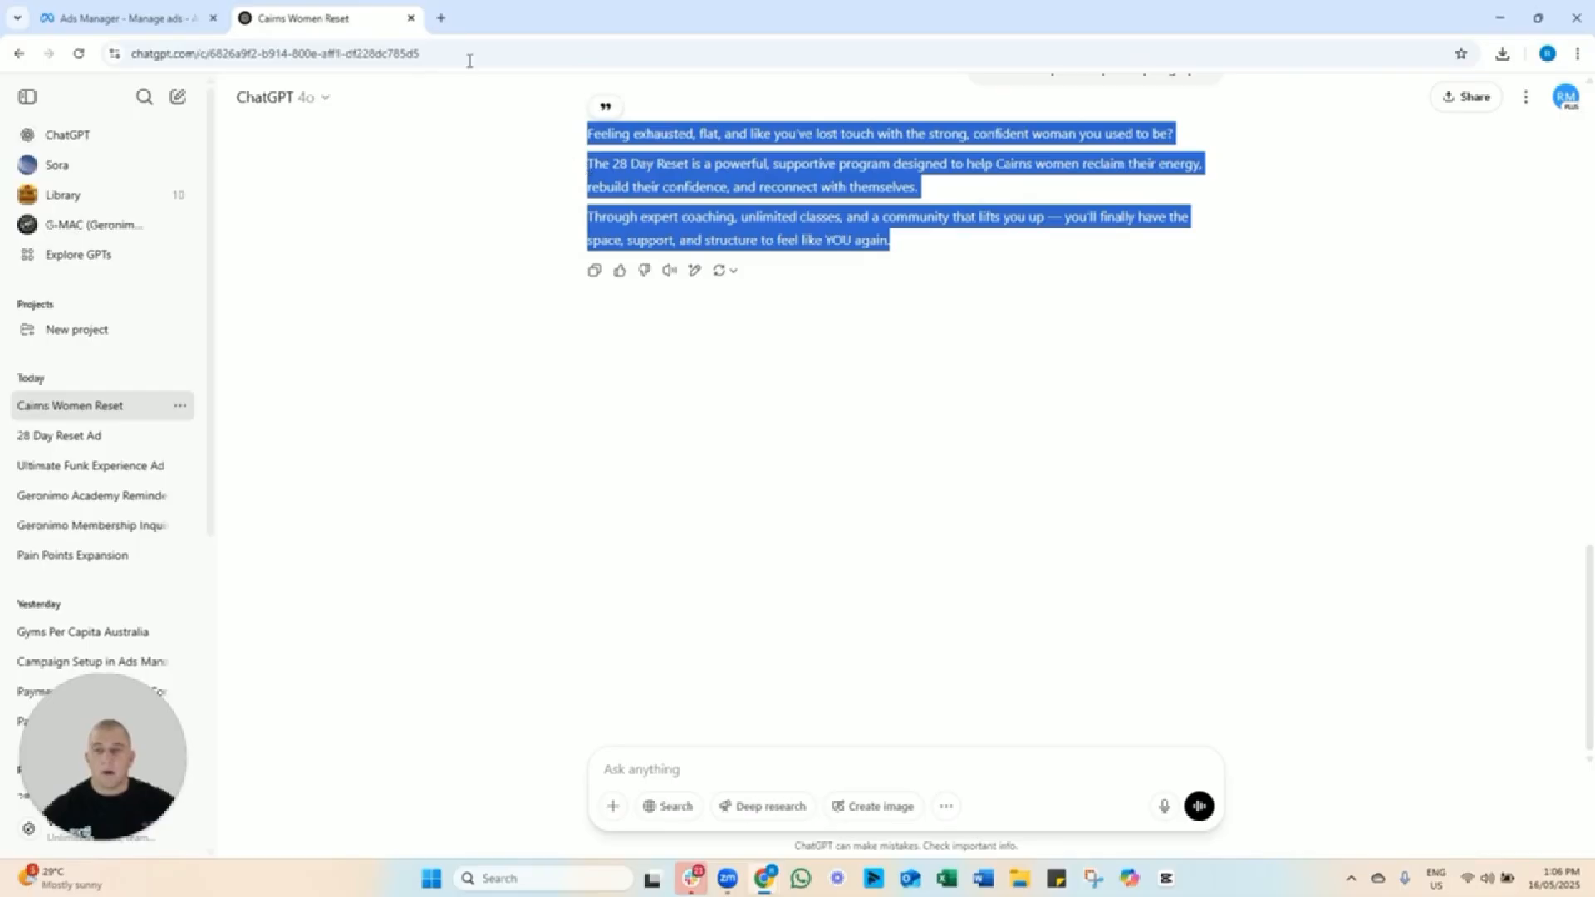
click(125, 17)
key(ctrl+v)
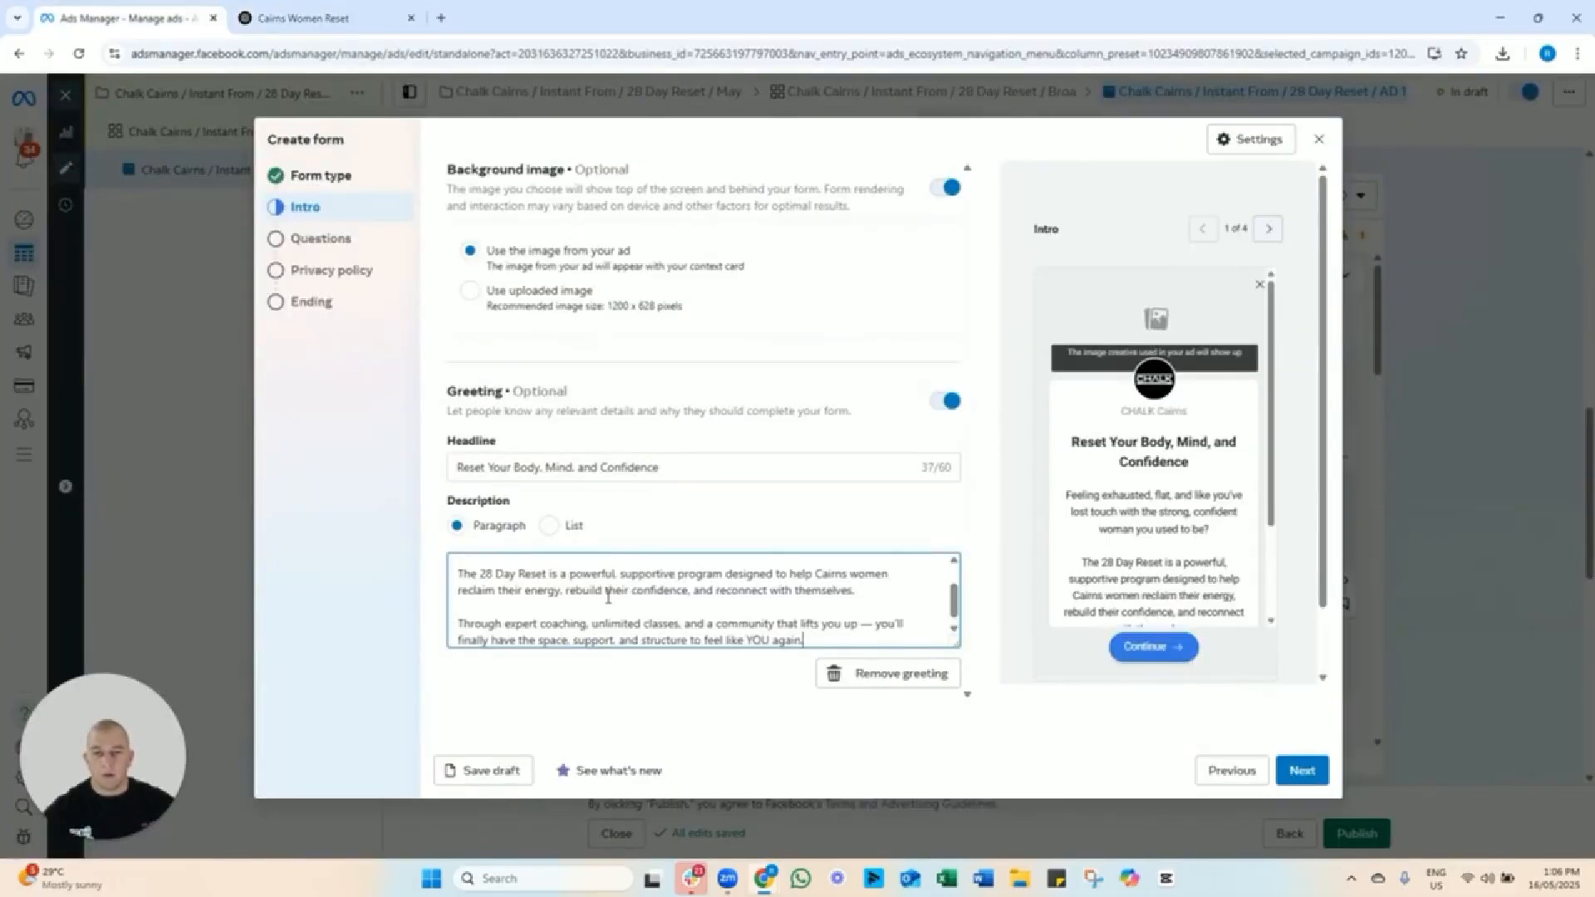
Check the full greeting text in the form preview and continue to the questions settings.
scroll(1129, 523, down, 5)
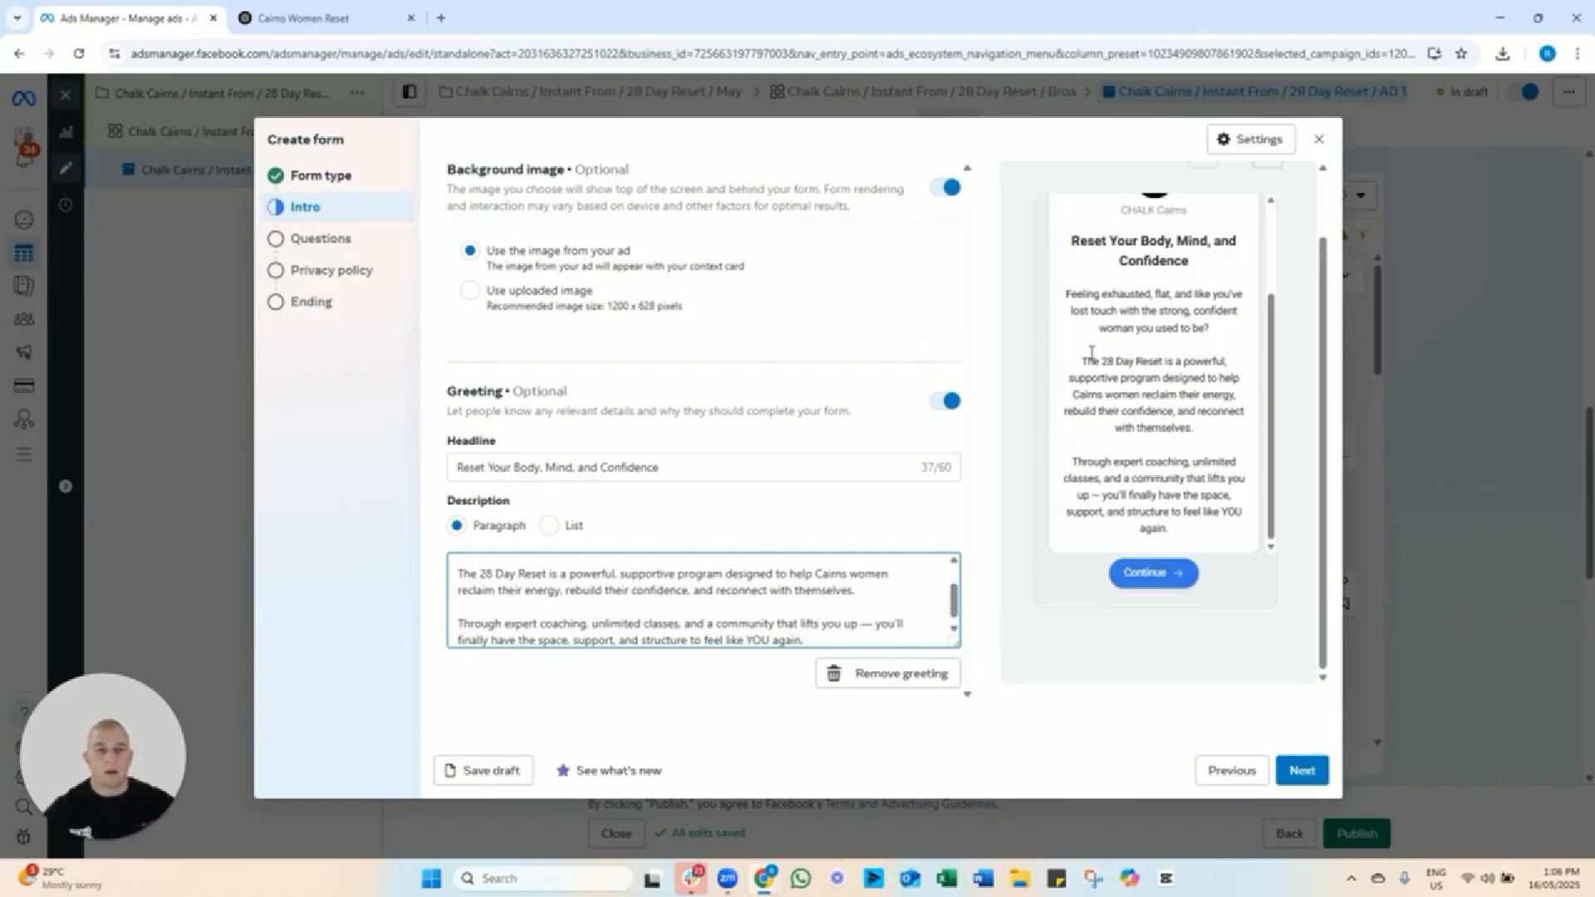
drag(1134, 299, 1180, 512)
click(1180, 516)
drag(953, 595, 955, 615)
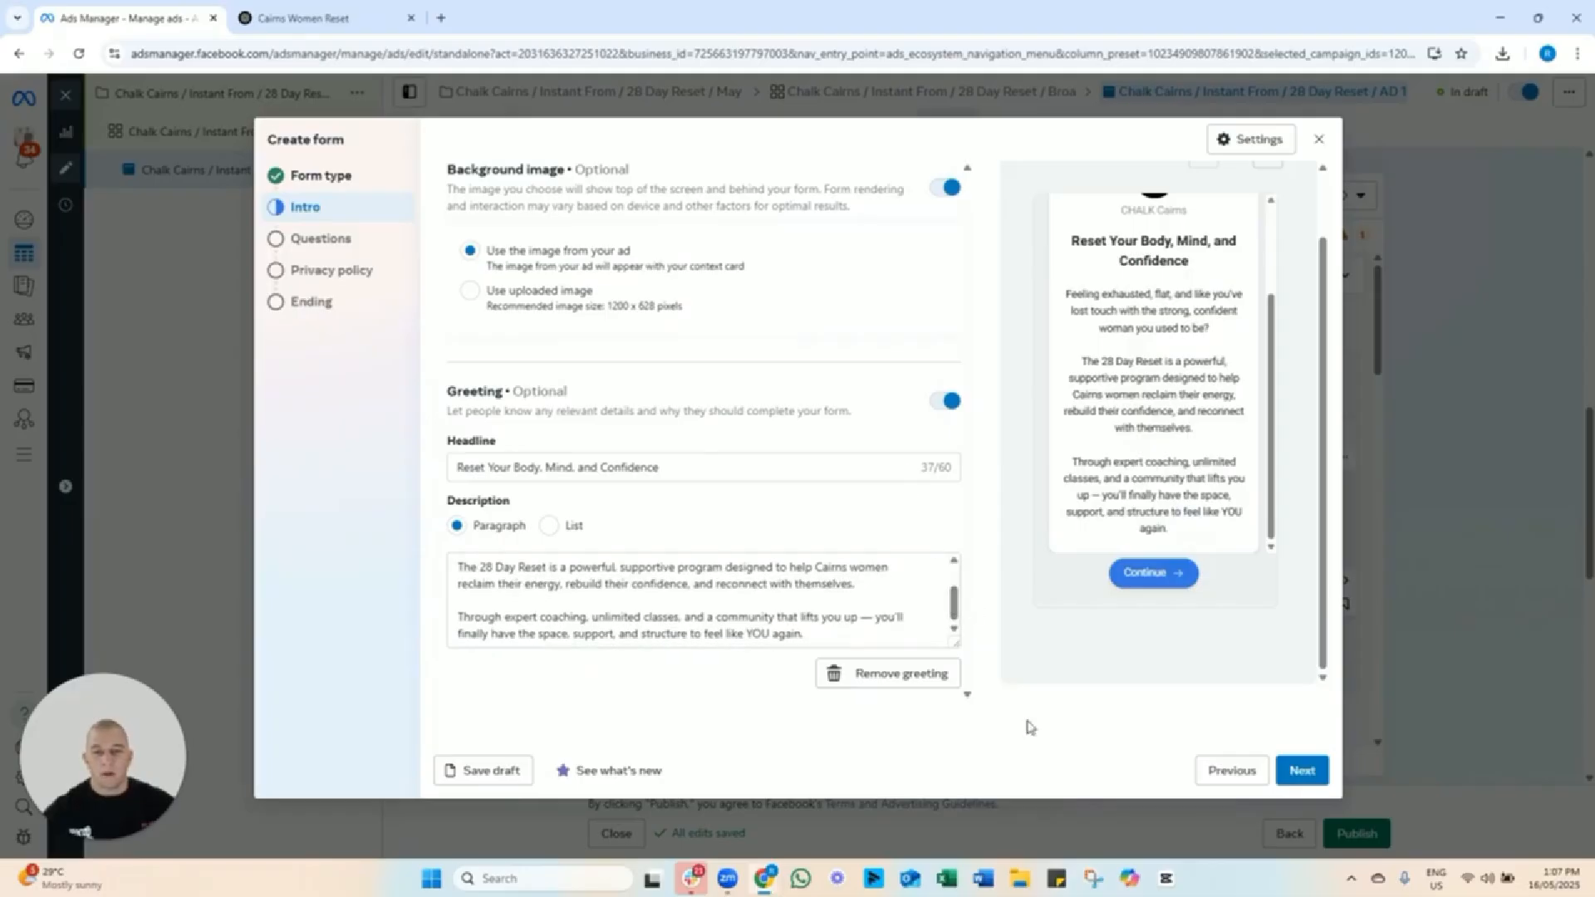
click(1302, 772)
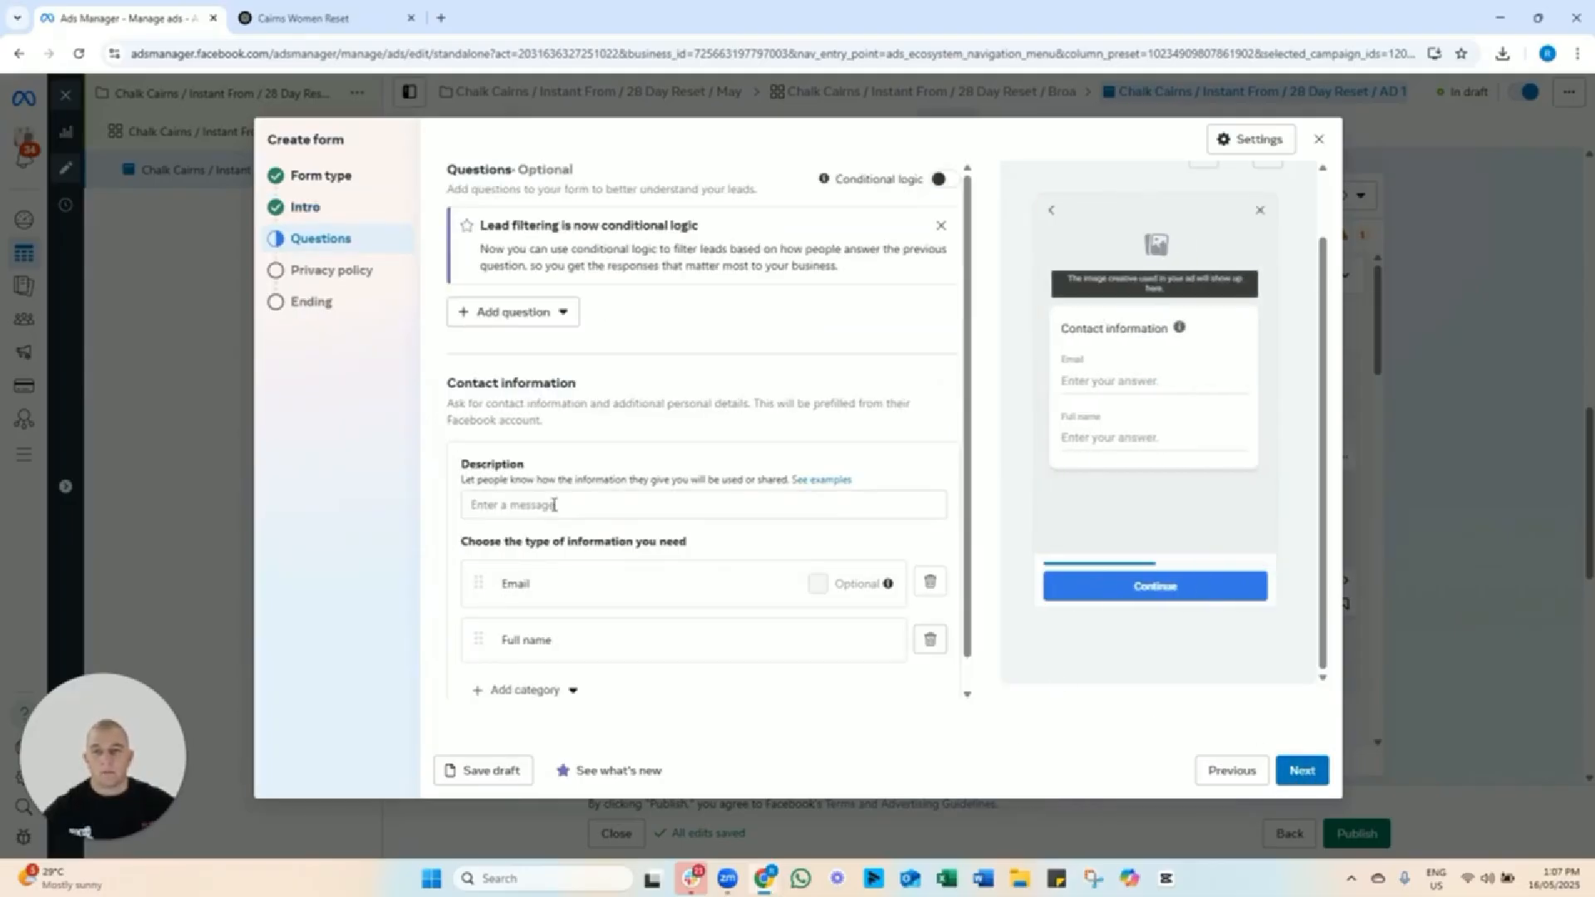
Set the contact information description to "Information" and add a phone number field to the requested details.
click(518, 505)
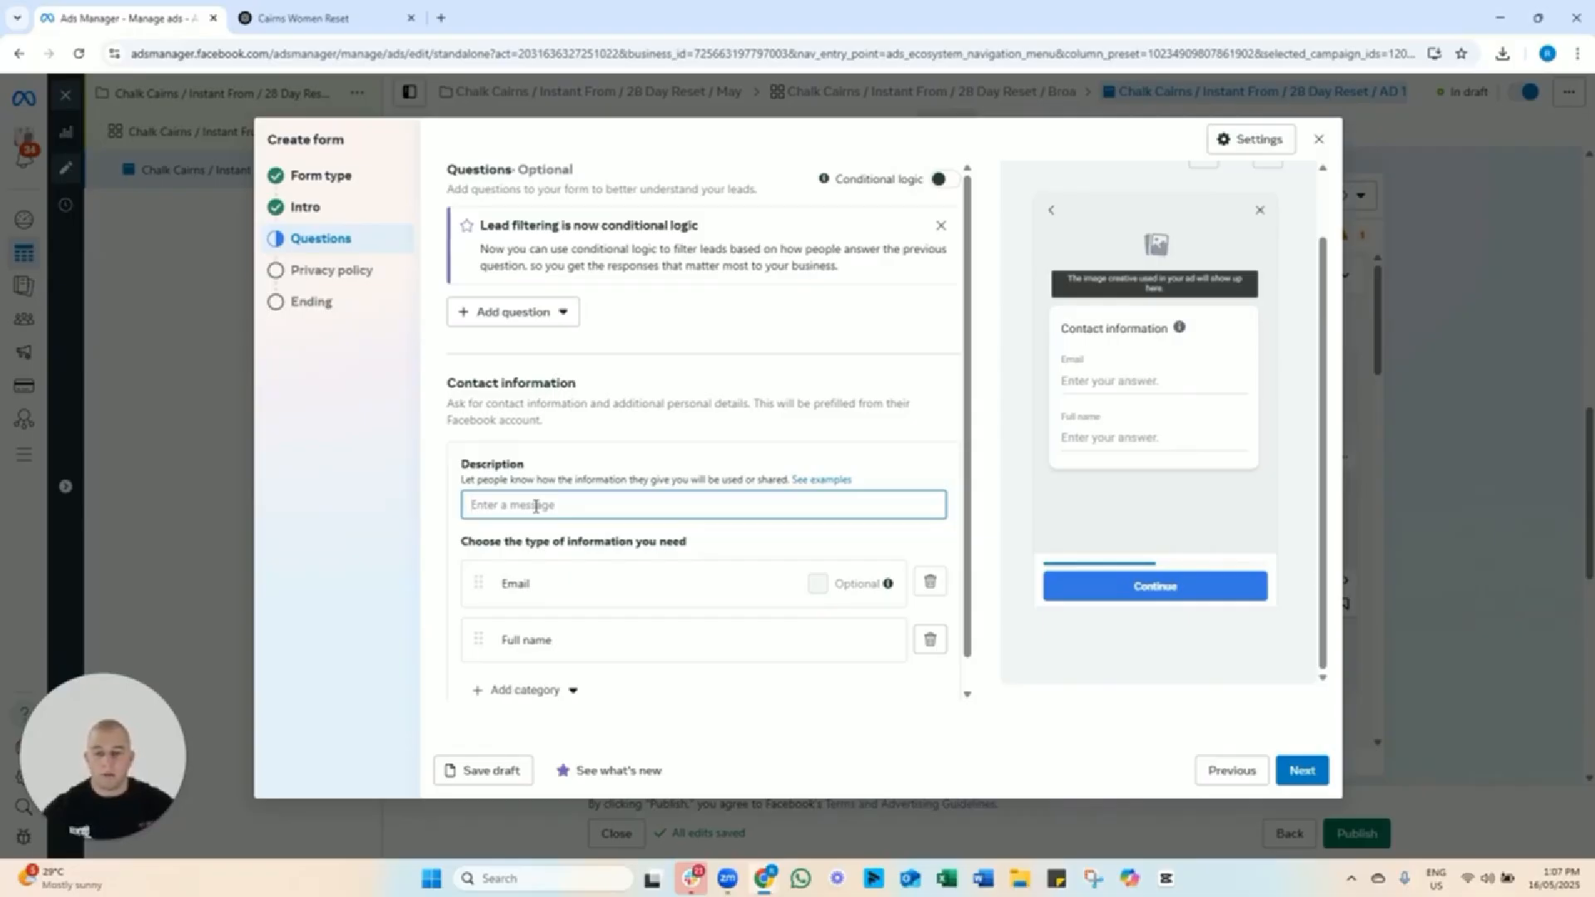
text(Inform)
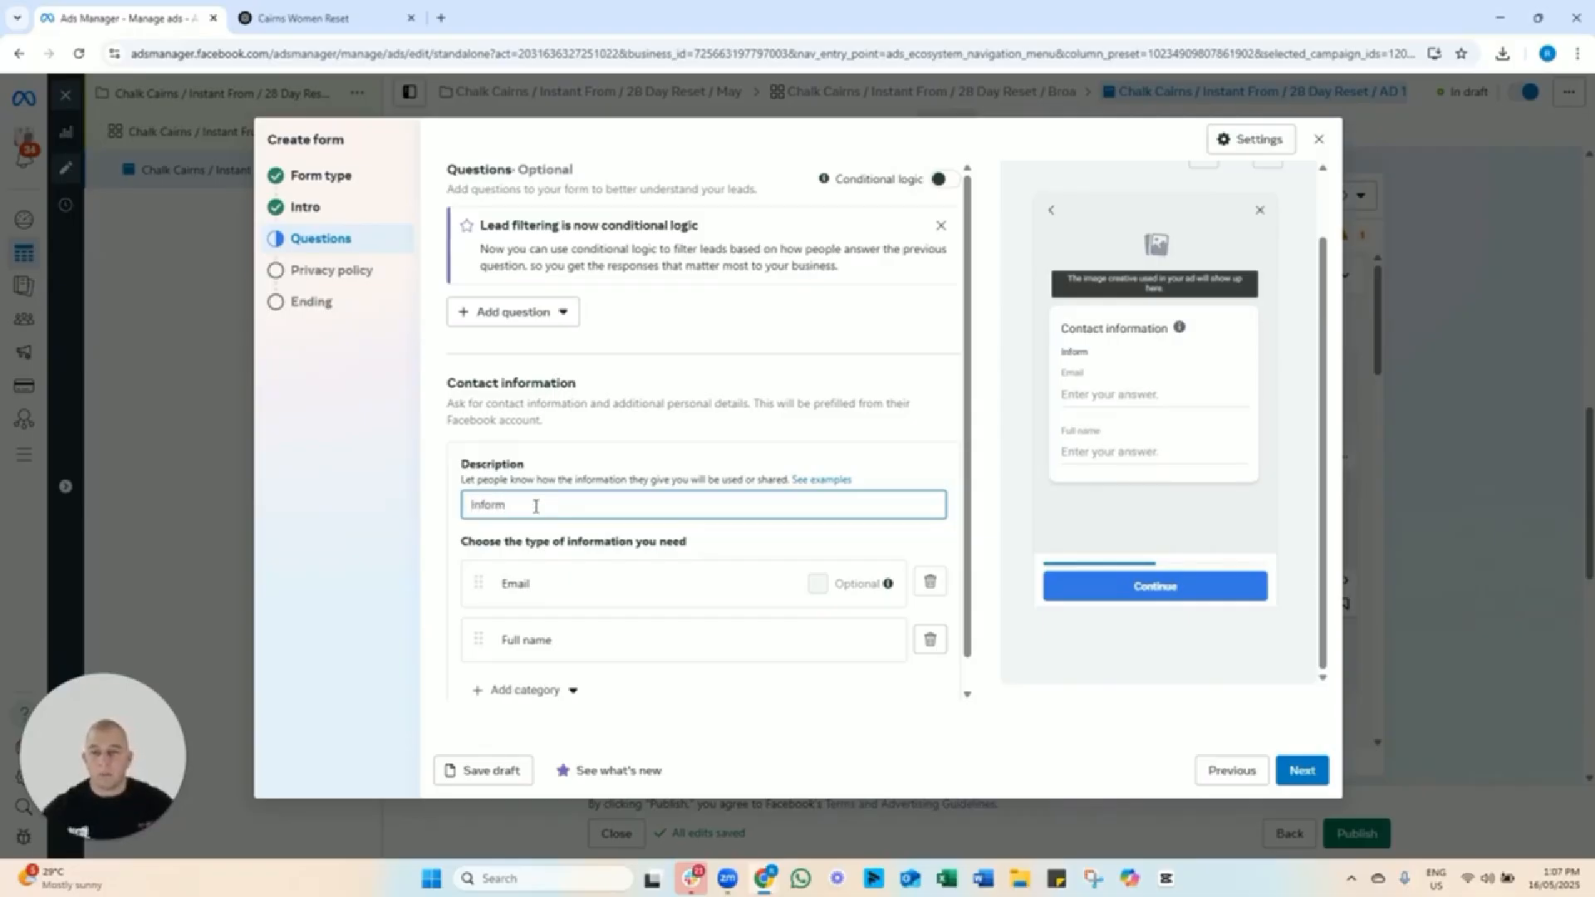
text(ation)
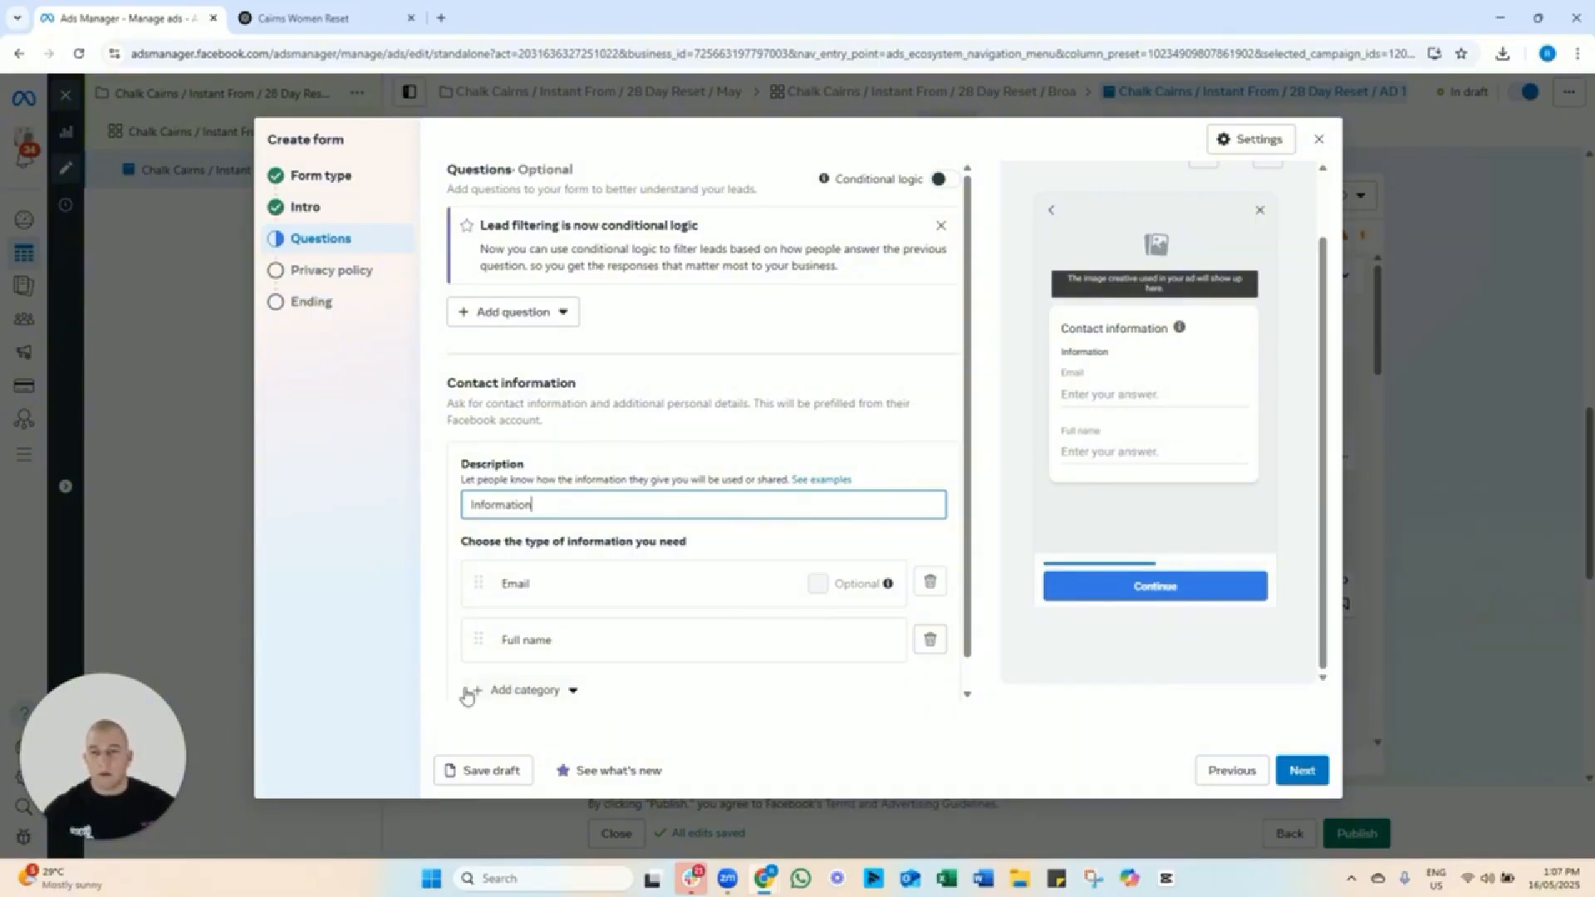
click(502, 705)
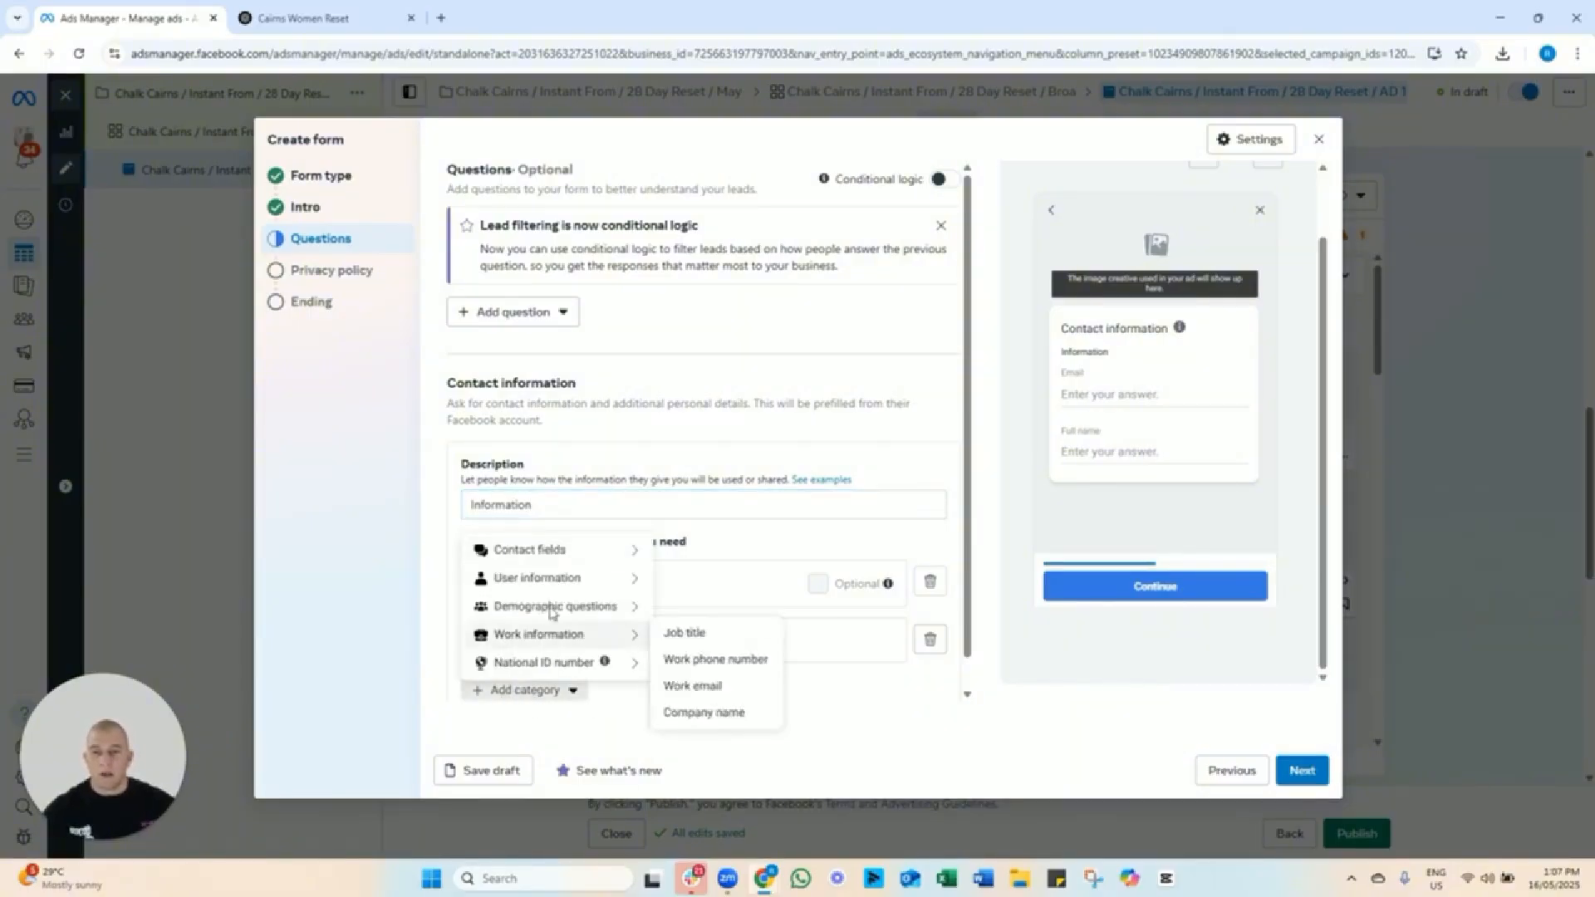
mouse_move(565, 552)
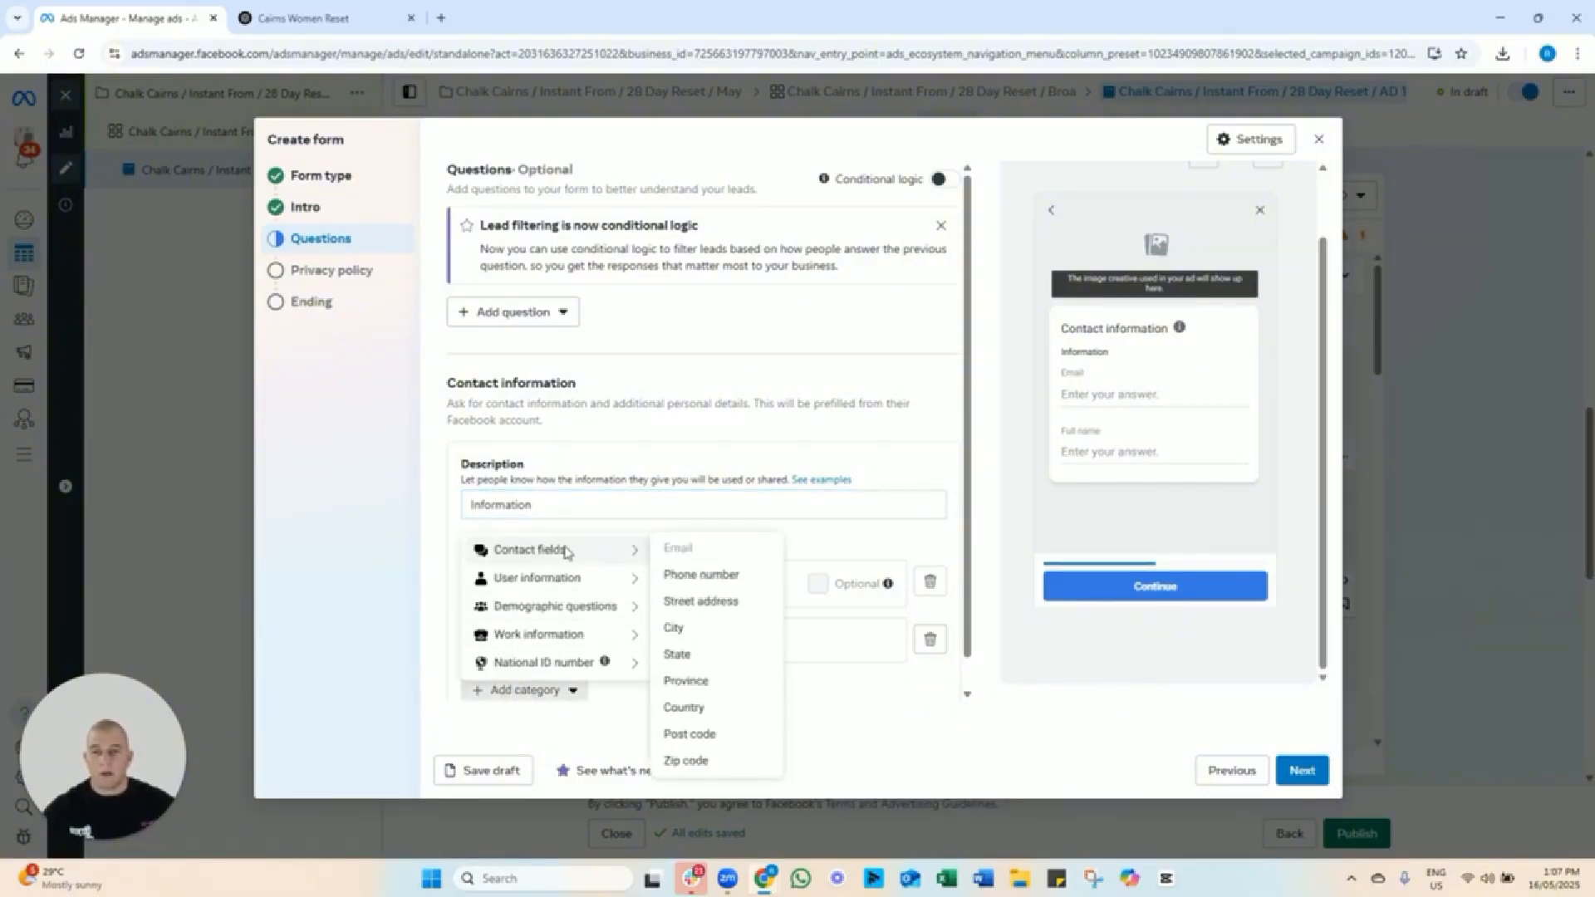
click(710, 586)
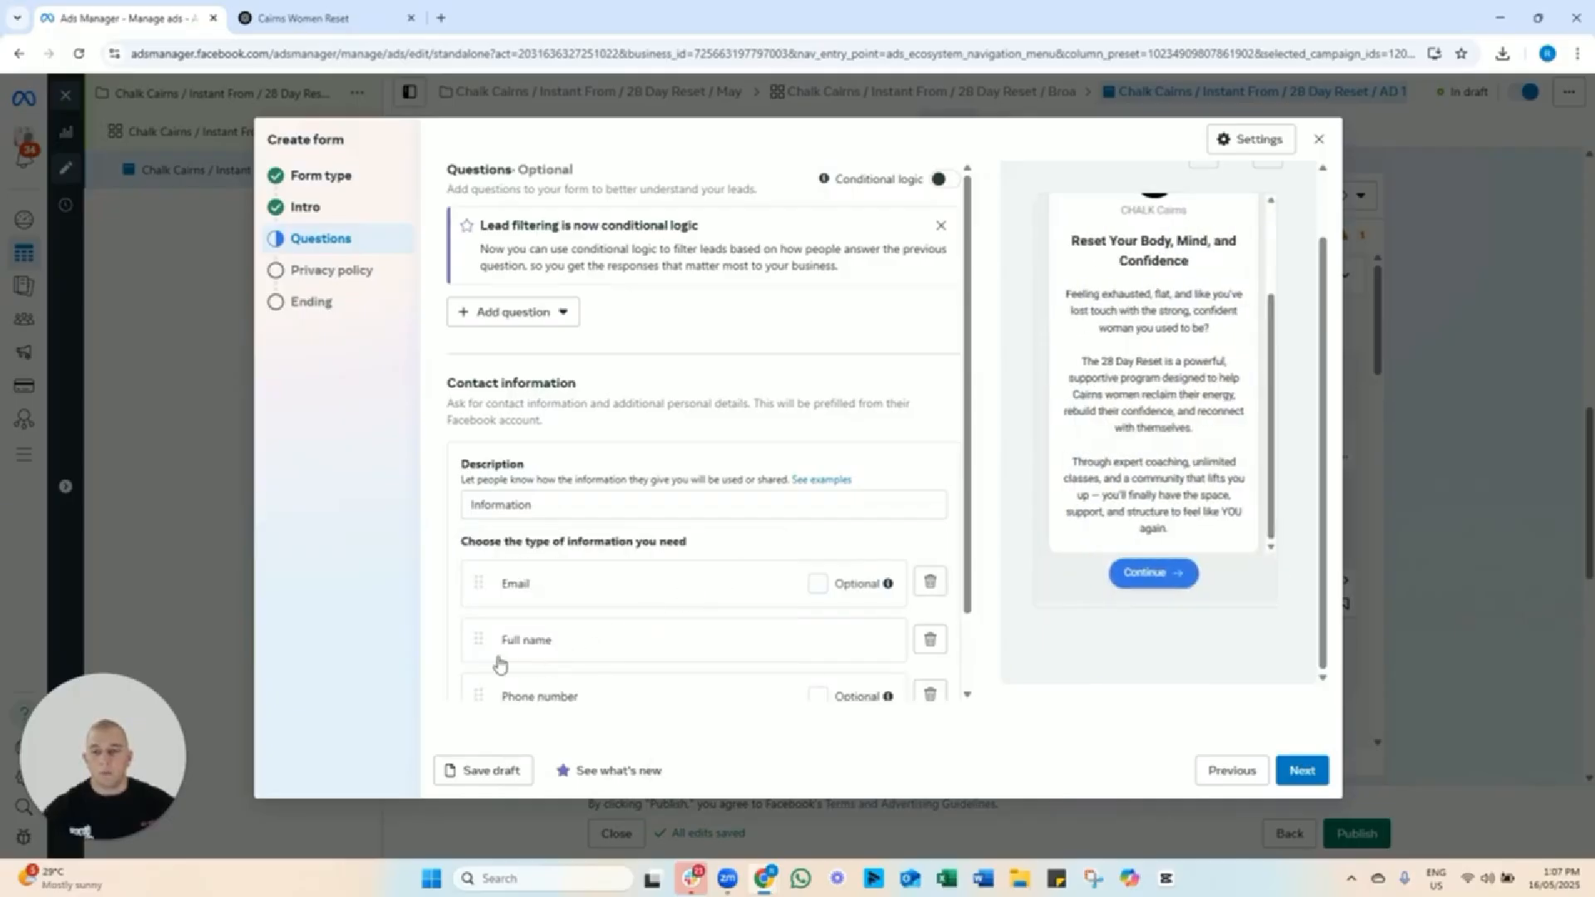
Reorder the contact fields to full name, phone number, email, and continue to the privacy policy settings.
scroll(494, 657, down, 1)
drag(480, 553, 474, 494)
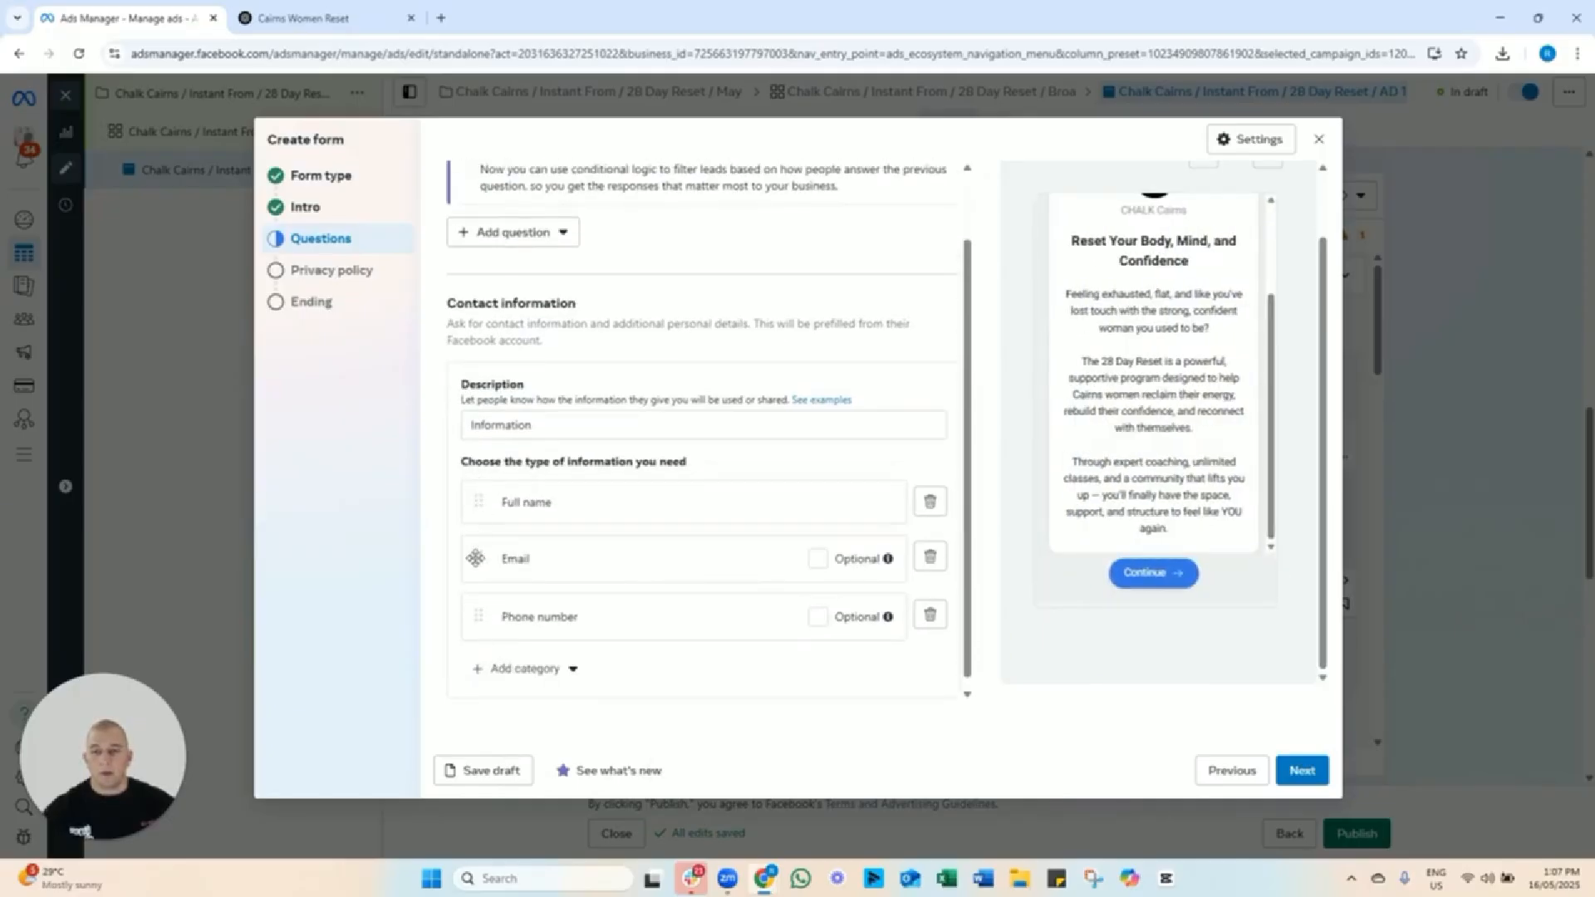
drag(475, 617, 498, 577)
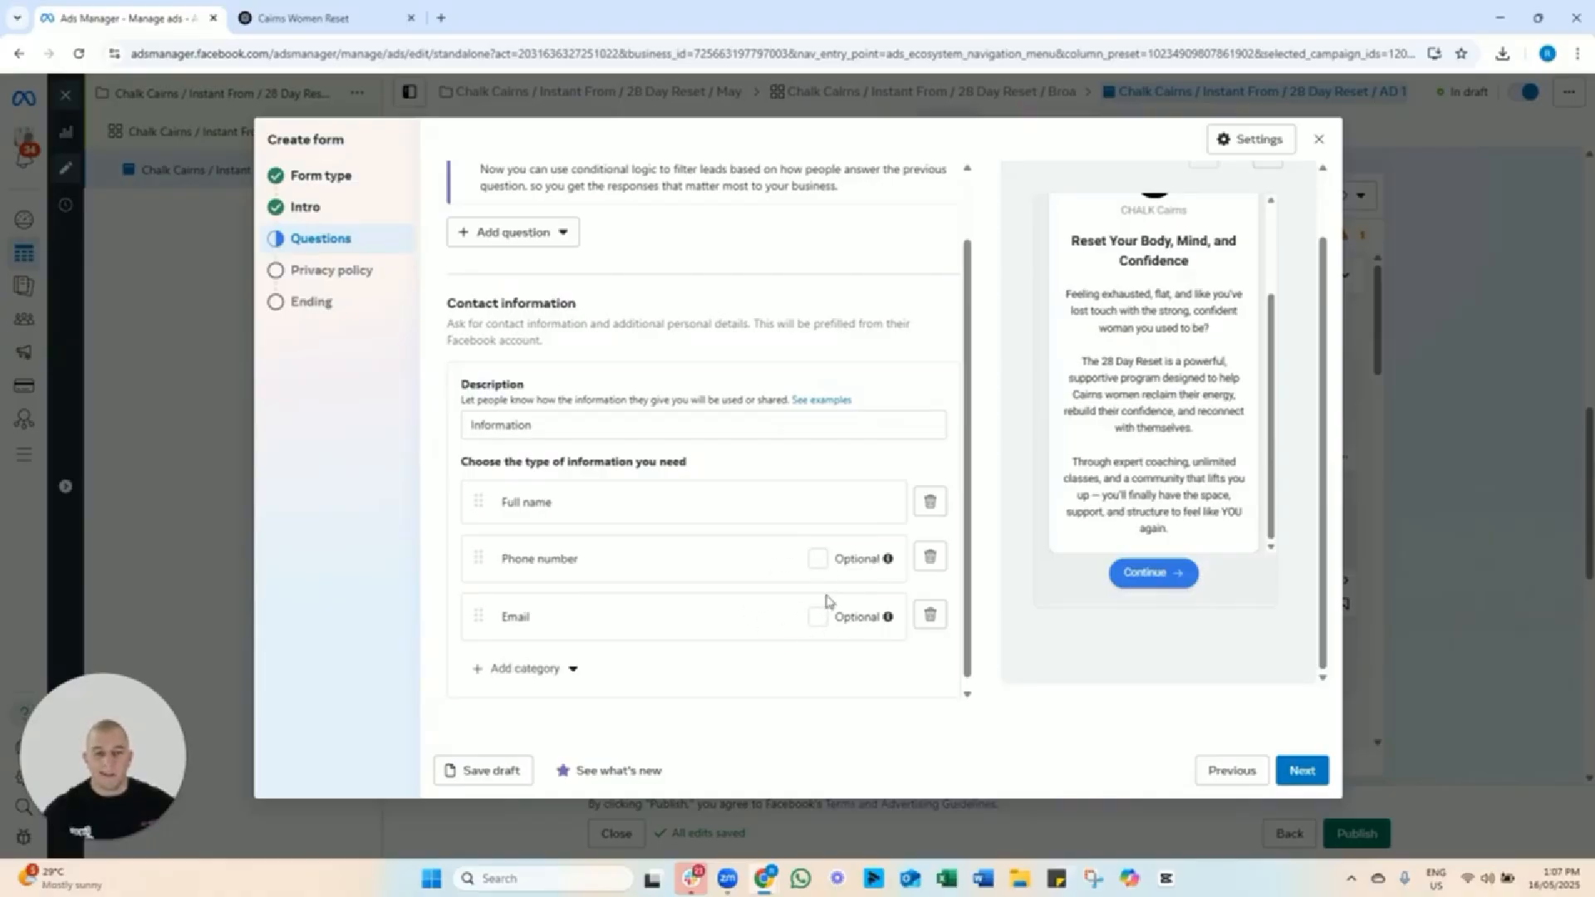
click(1302, 771)
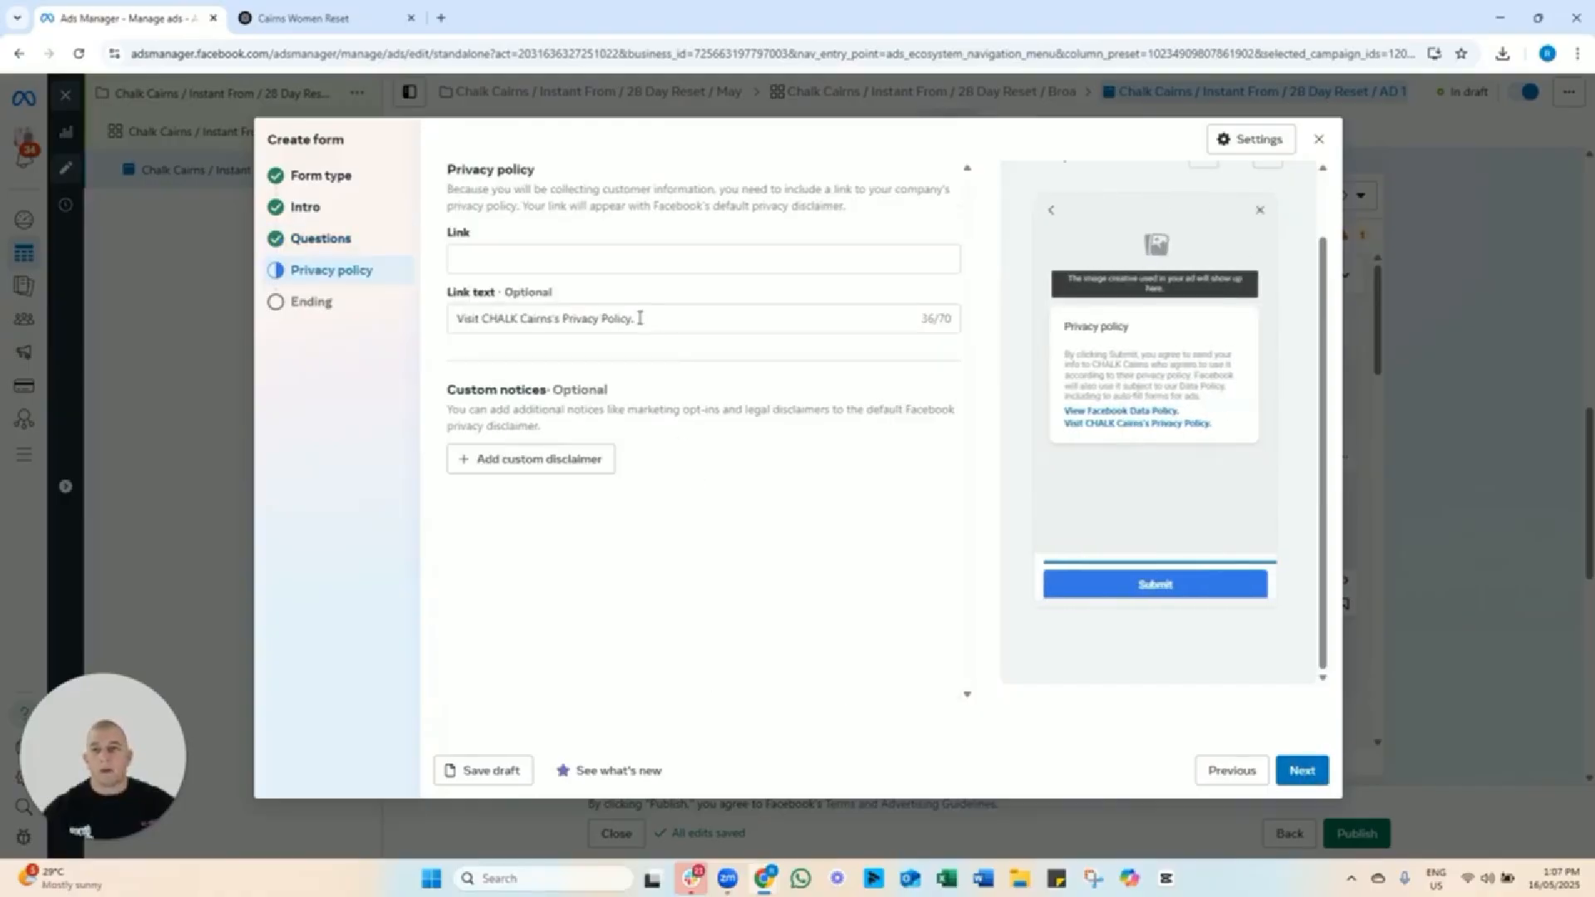
Leave the privacy policy link blank and continue to the form's ending settings.
click(588, 260)
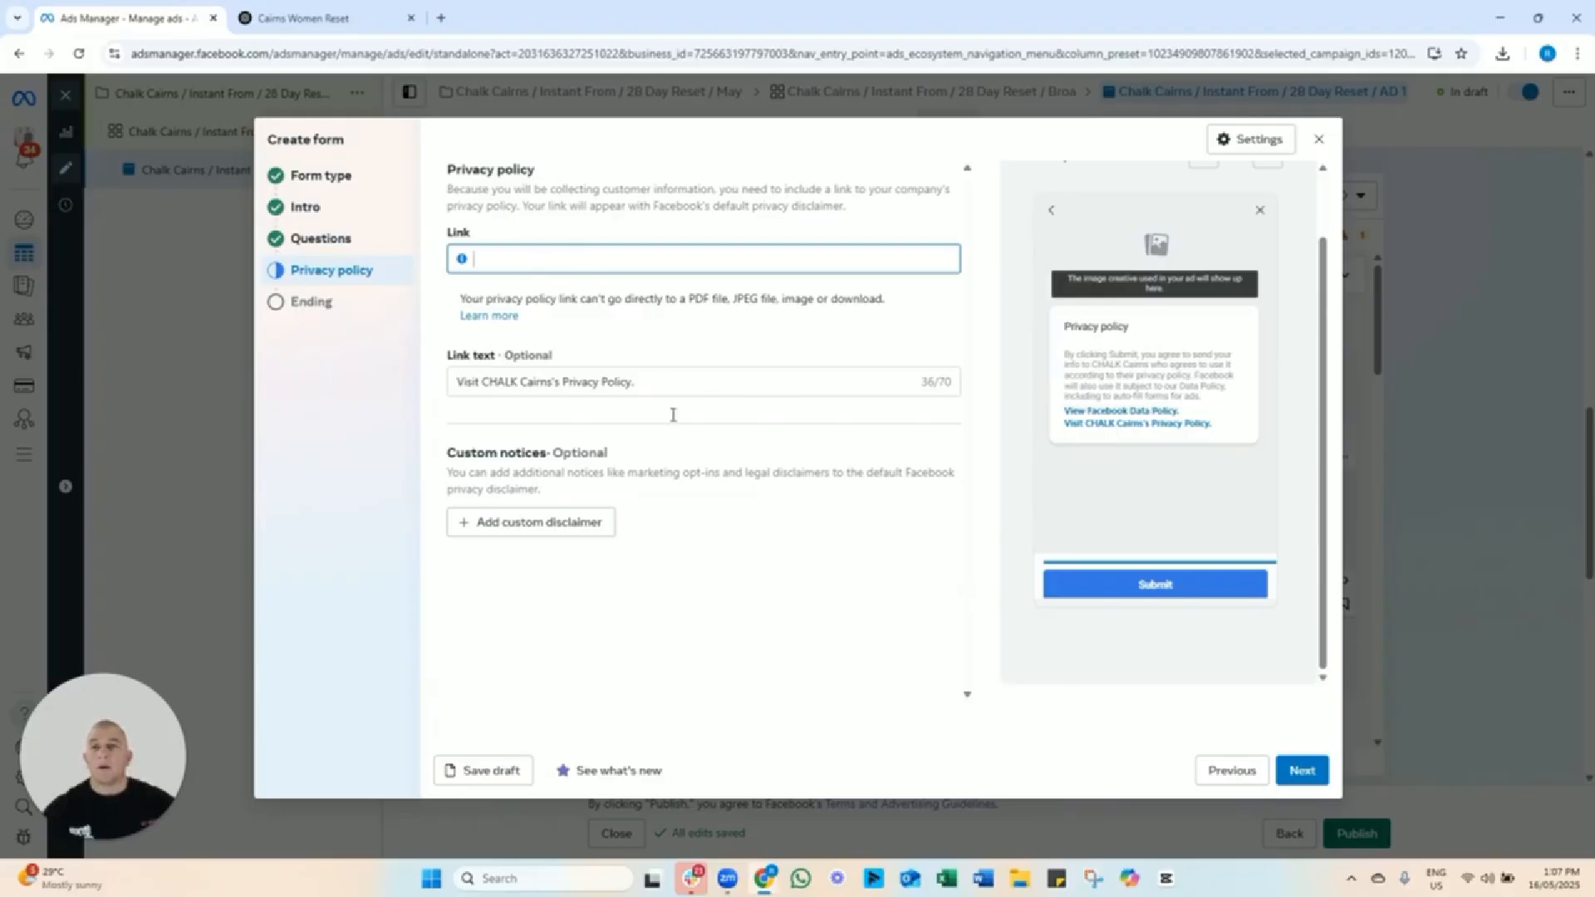
click(1305, 783)
click(1308, 785)
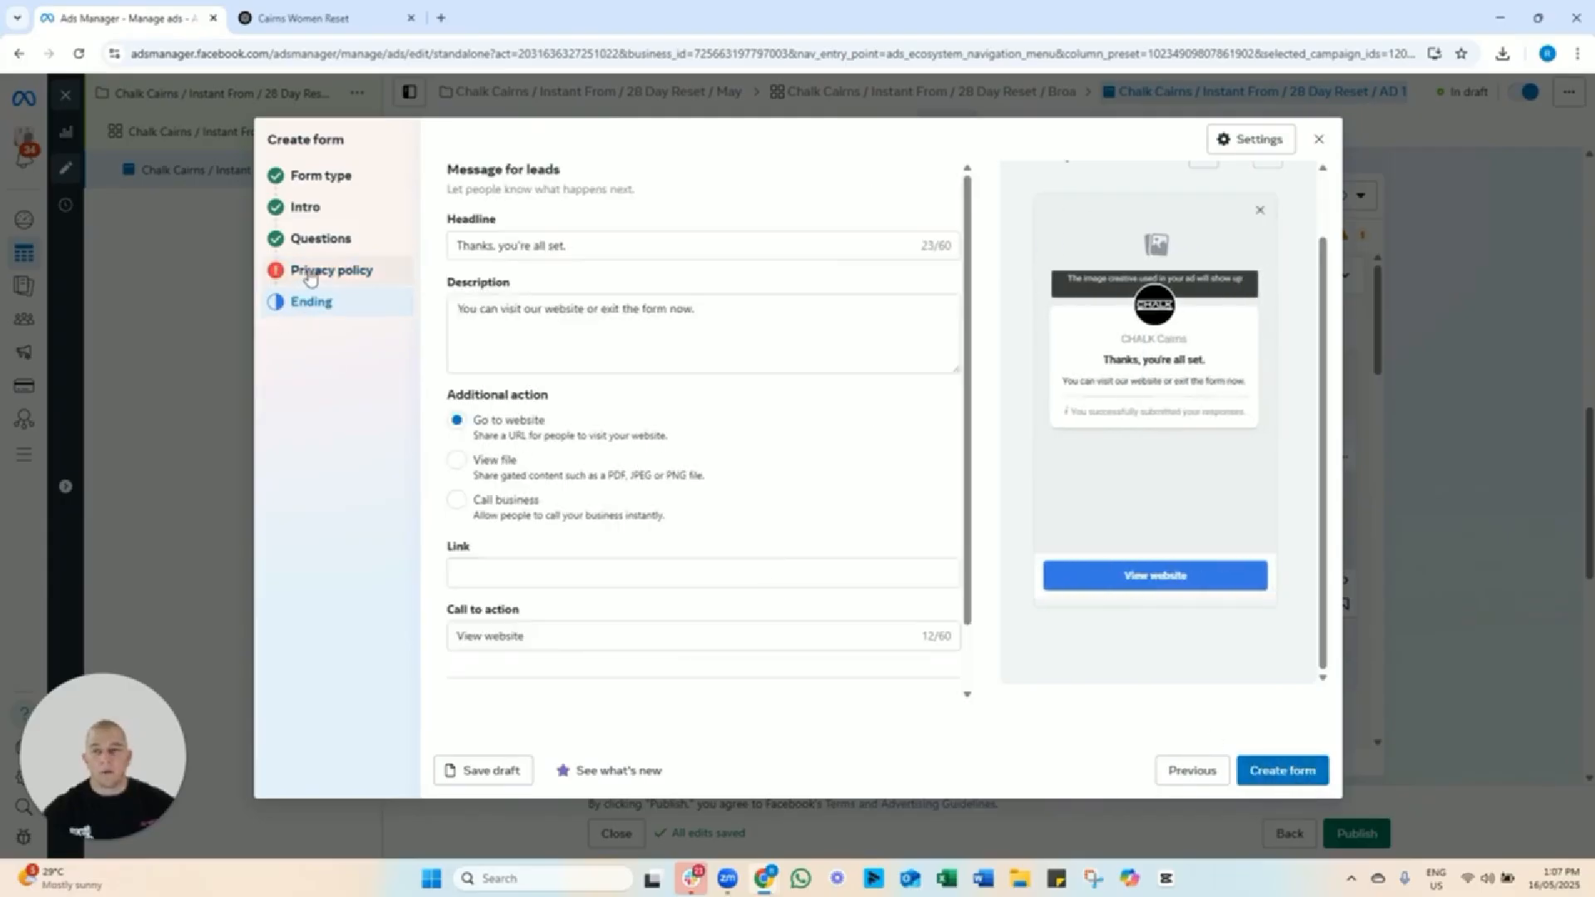
Replace the ending message's description with "One of our staff will be in touch very soon!!!!" and dismiss the Slack notification.
triple_click(566, 248)
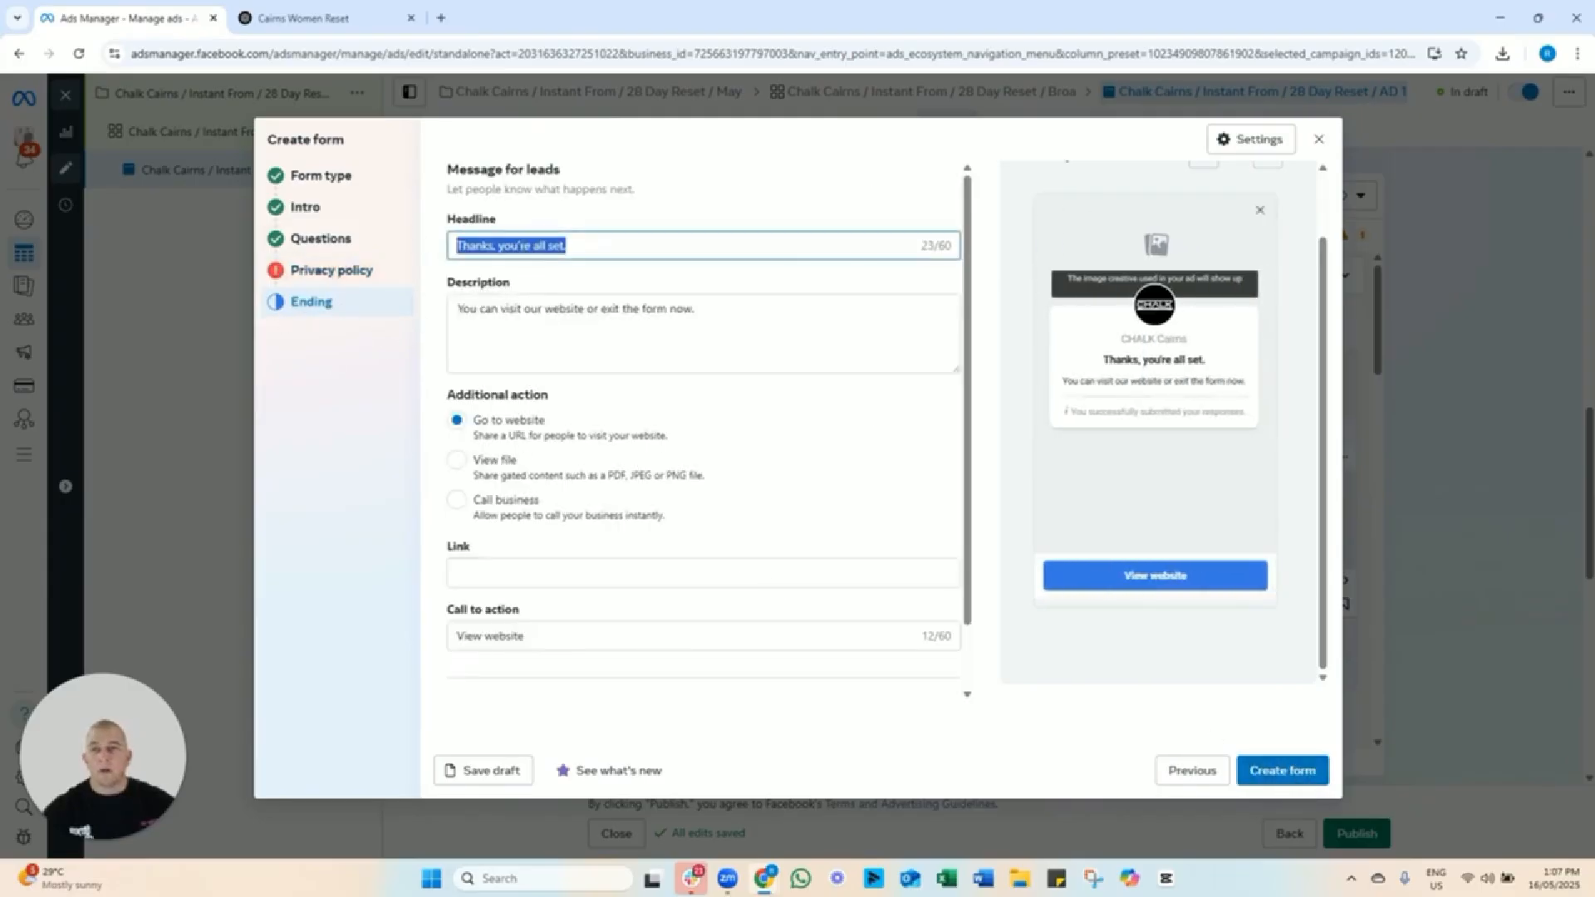
triple_click(687, 316)
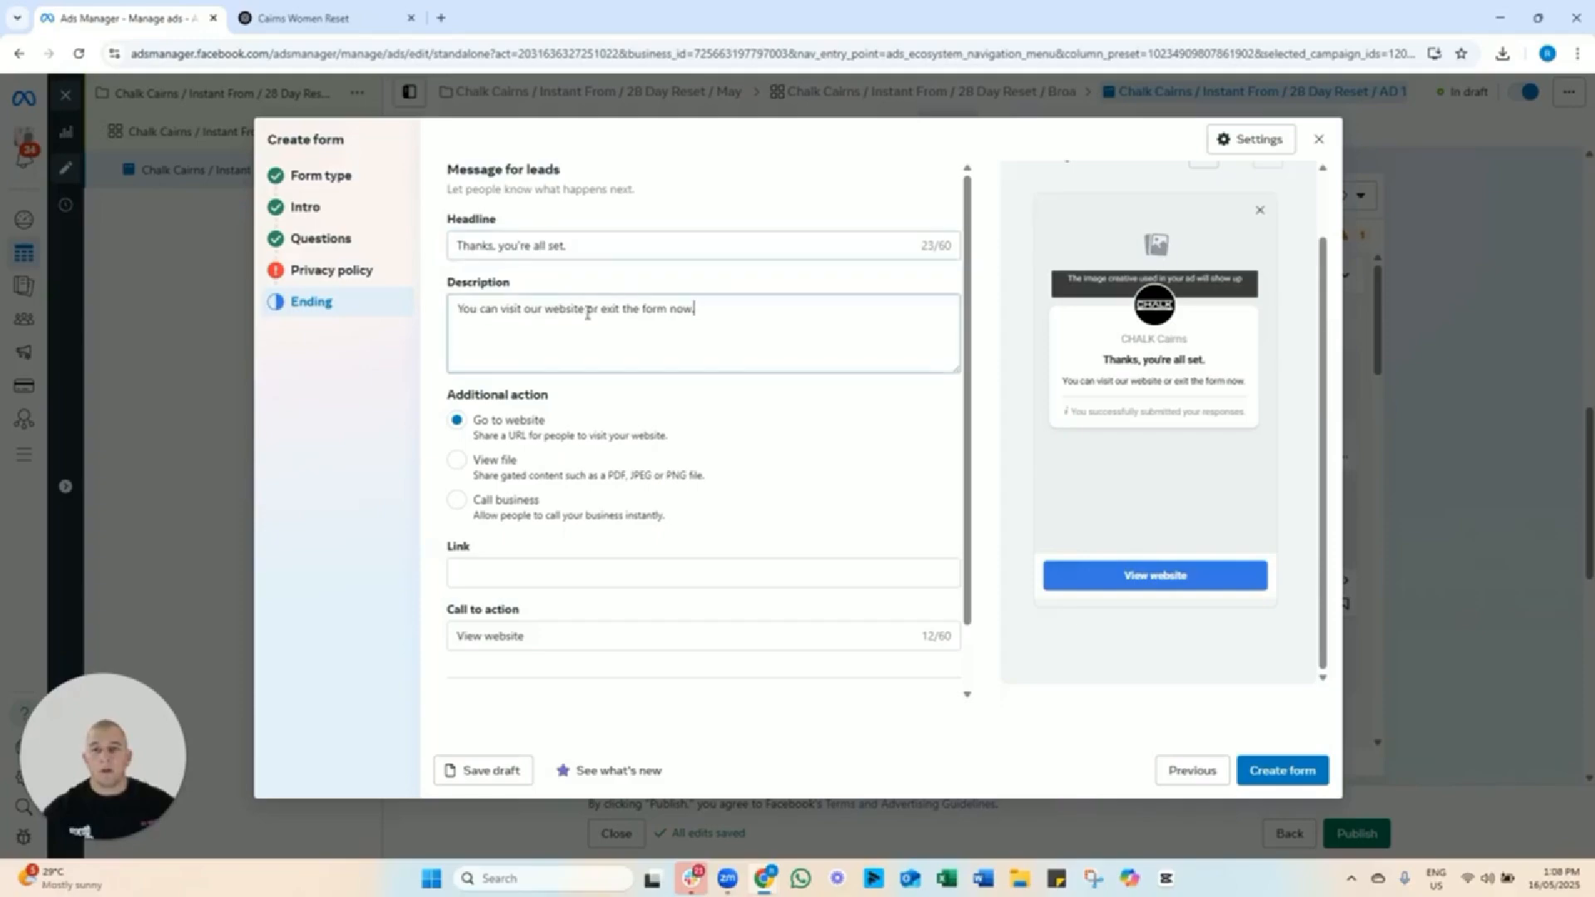
text(O)
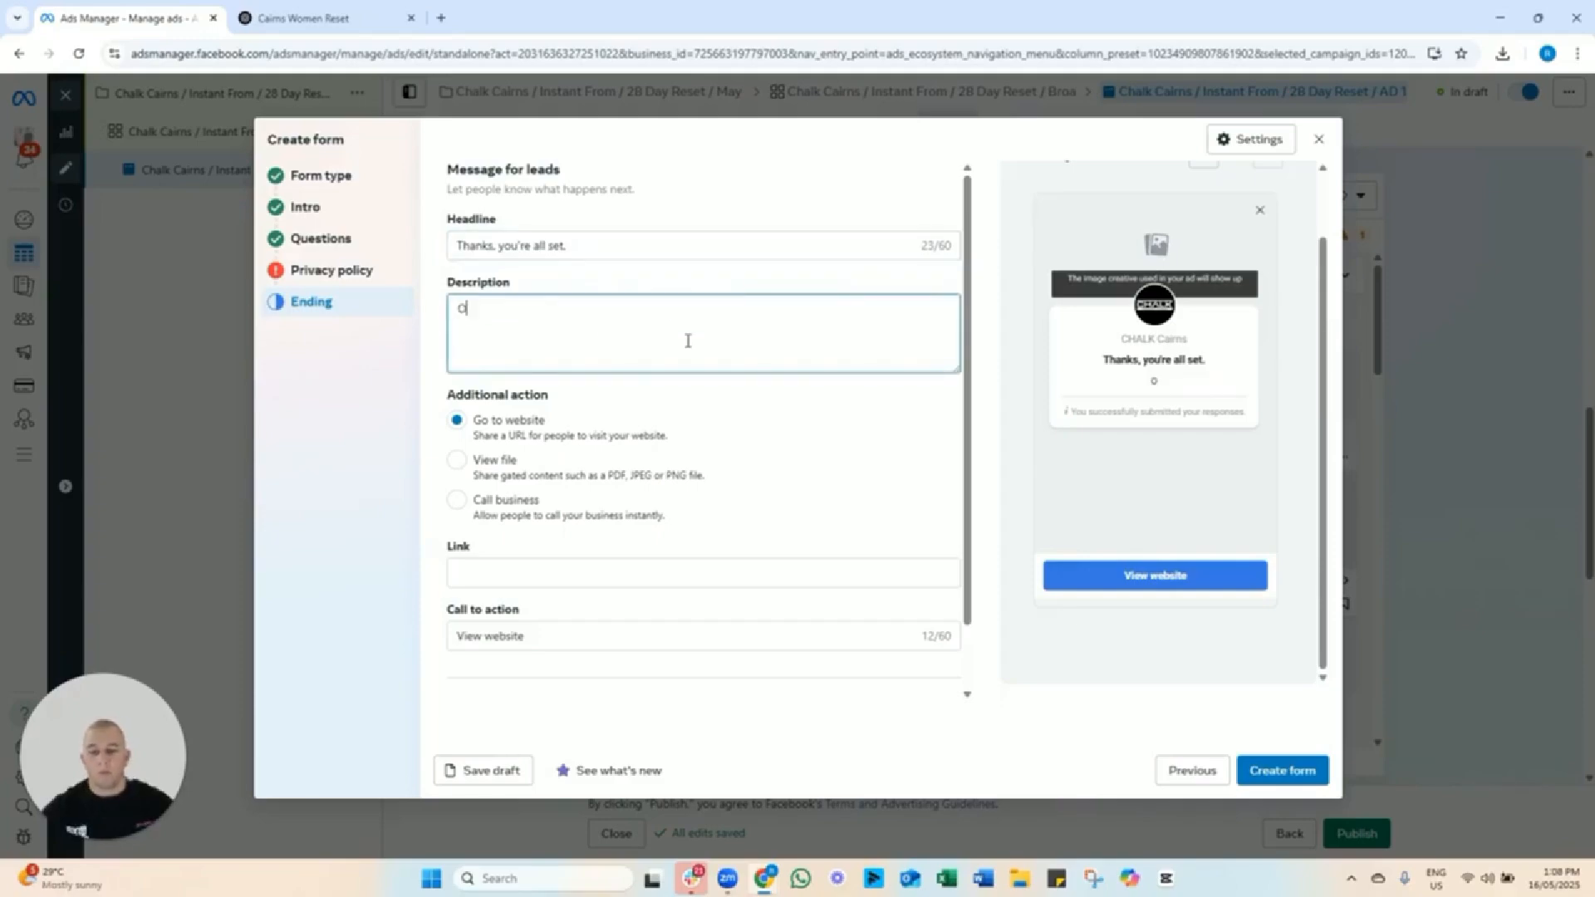
text(ne of our staff will be in toch)
key(BackSpace)
key(BackSpace)
key(BackSpace)
text(uch very soon!!!!)
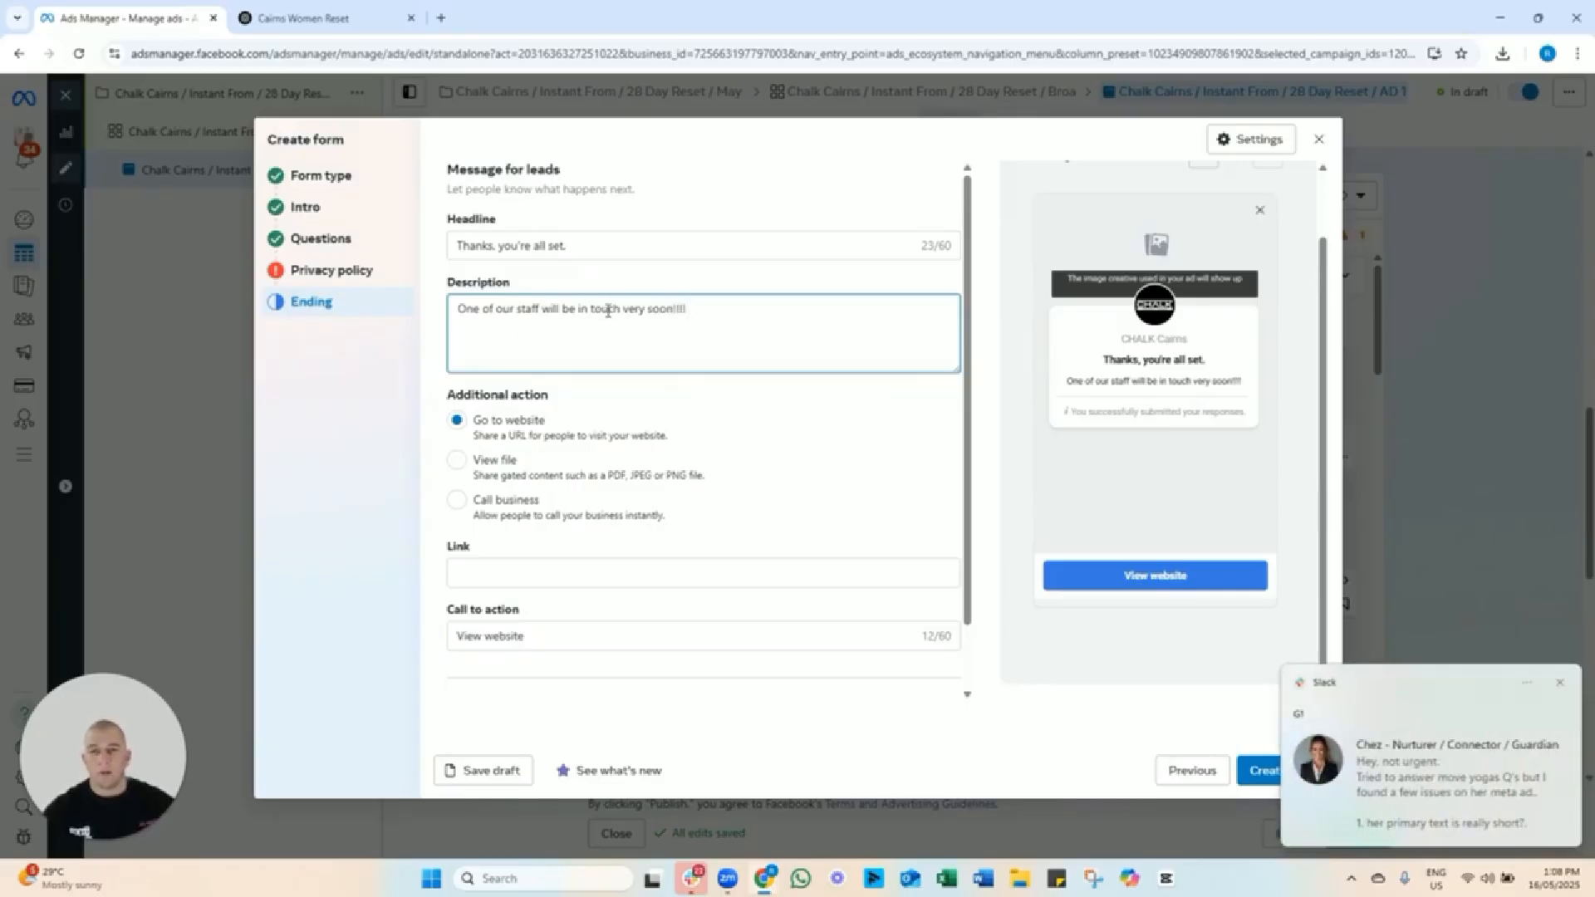
drag(609, 311, 704, 307)
click(717, 310)
click(1560, 682)
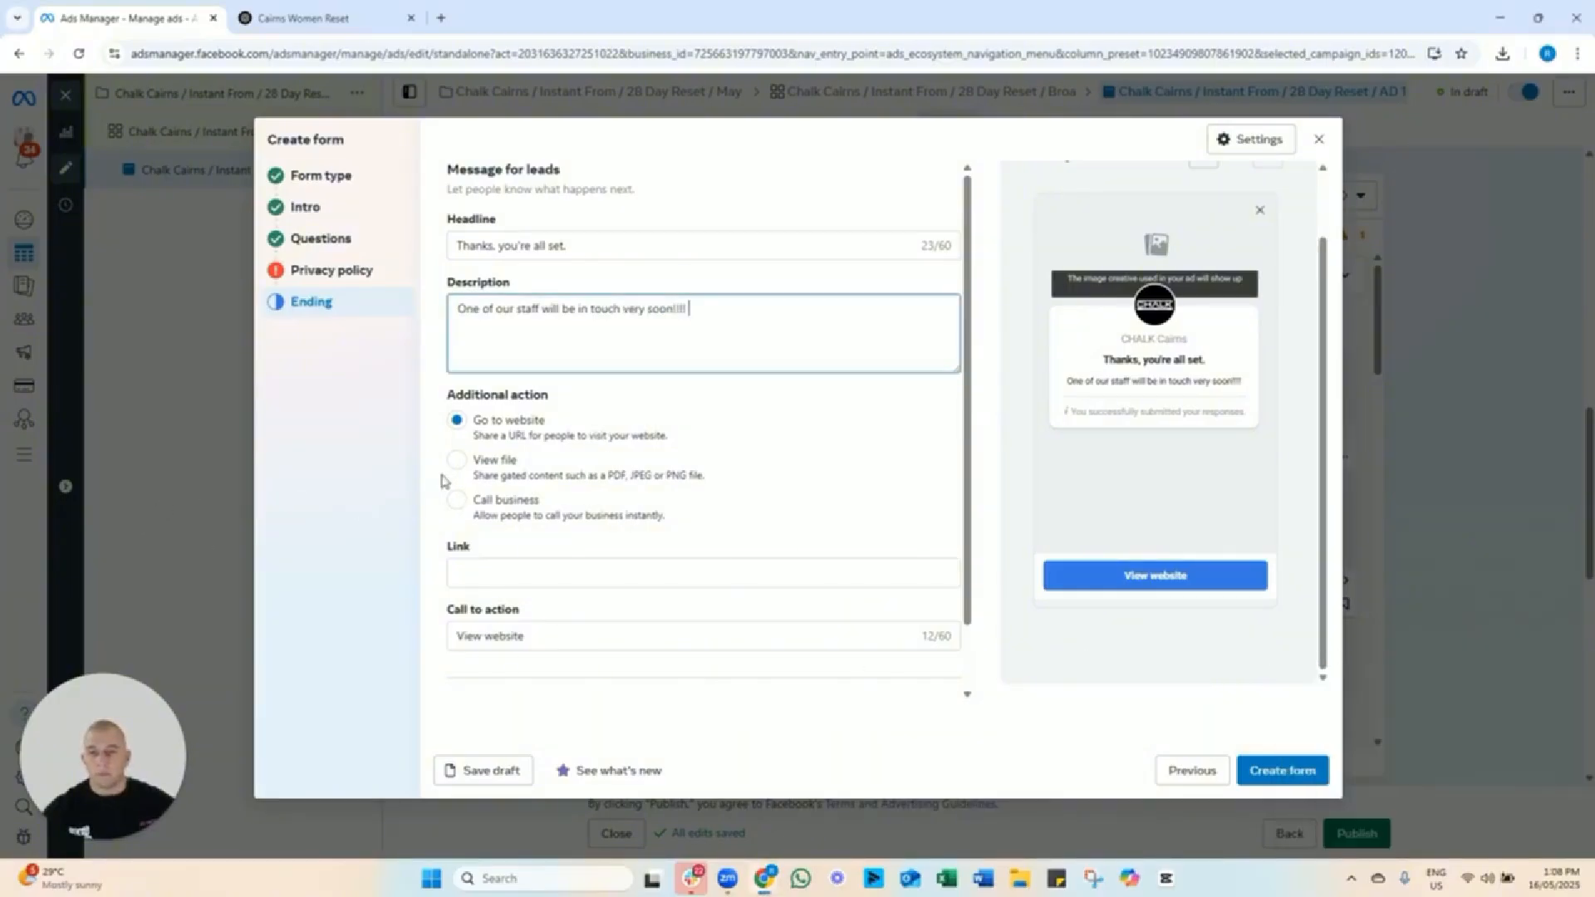
Try to create the form with the ending's website link blank, and return to the privacy policy settings.
click(505, 577)
scroll(555, 565, down, 1)
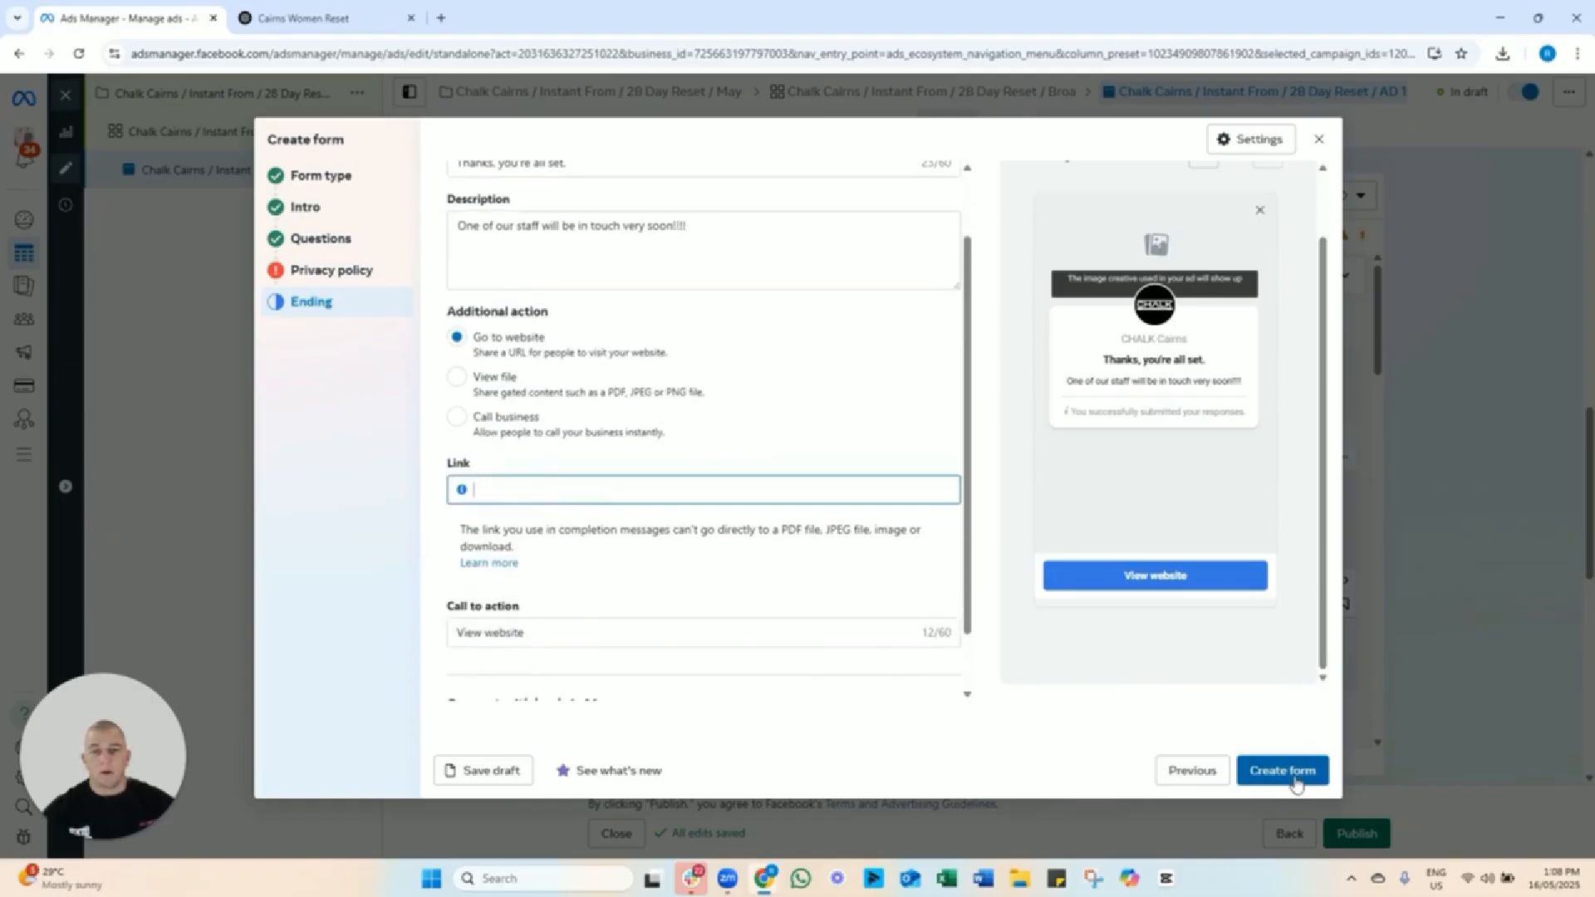
scroll(784, 627, down, 1)
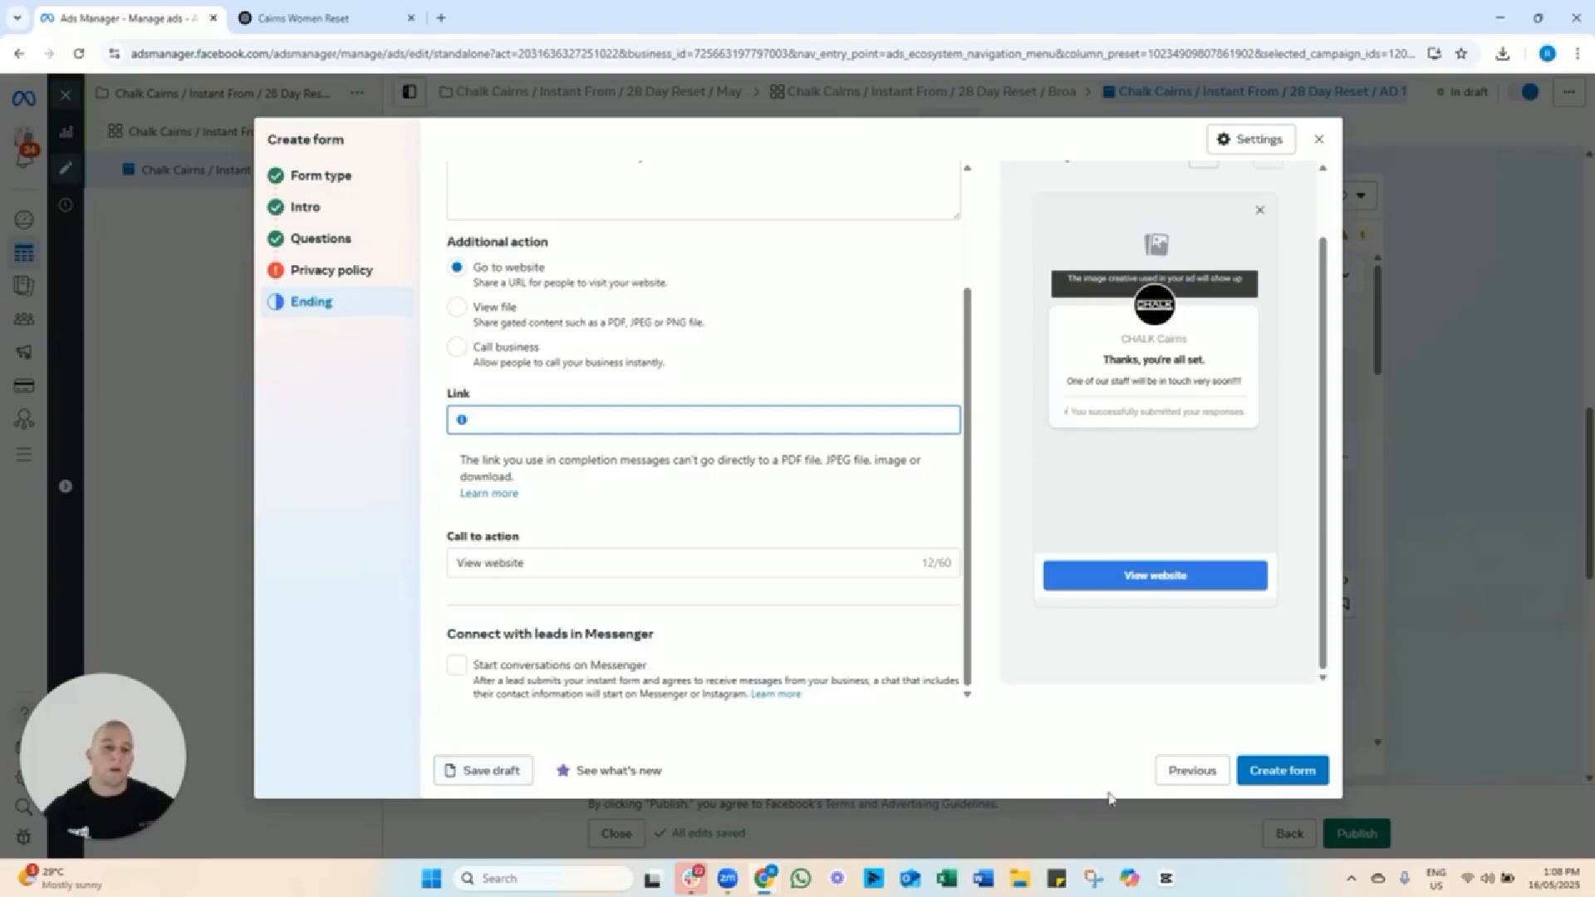
scroll(904, 674, up, 1)
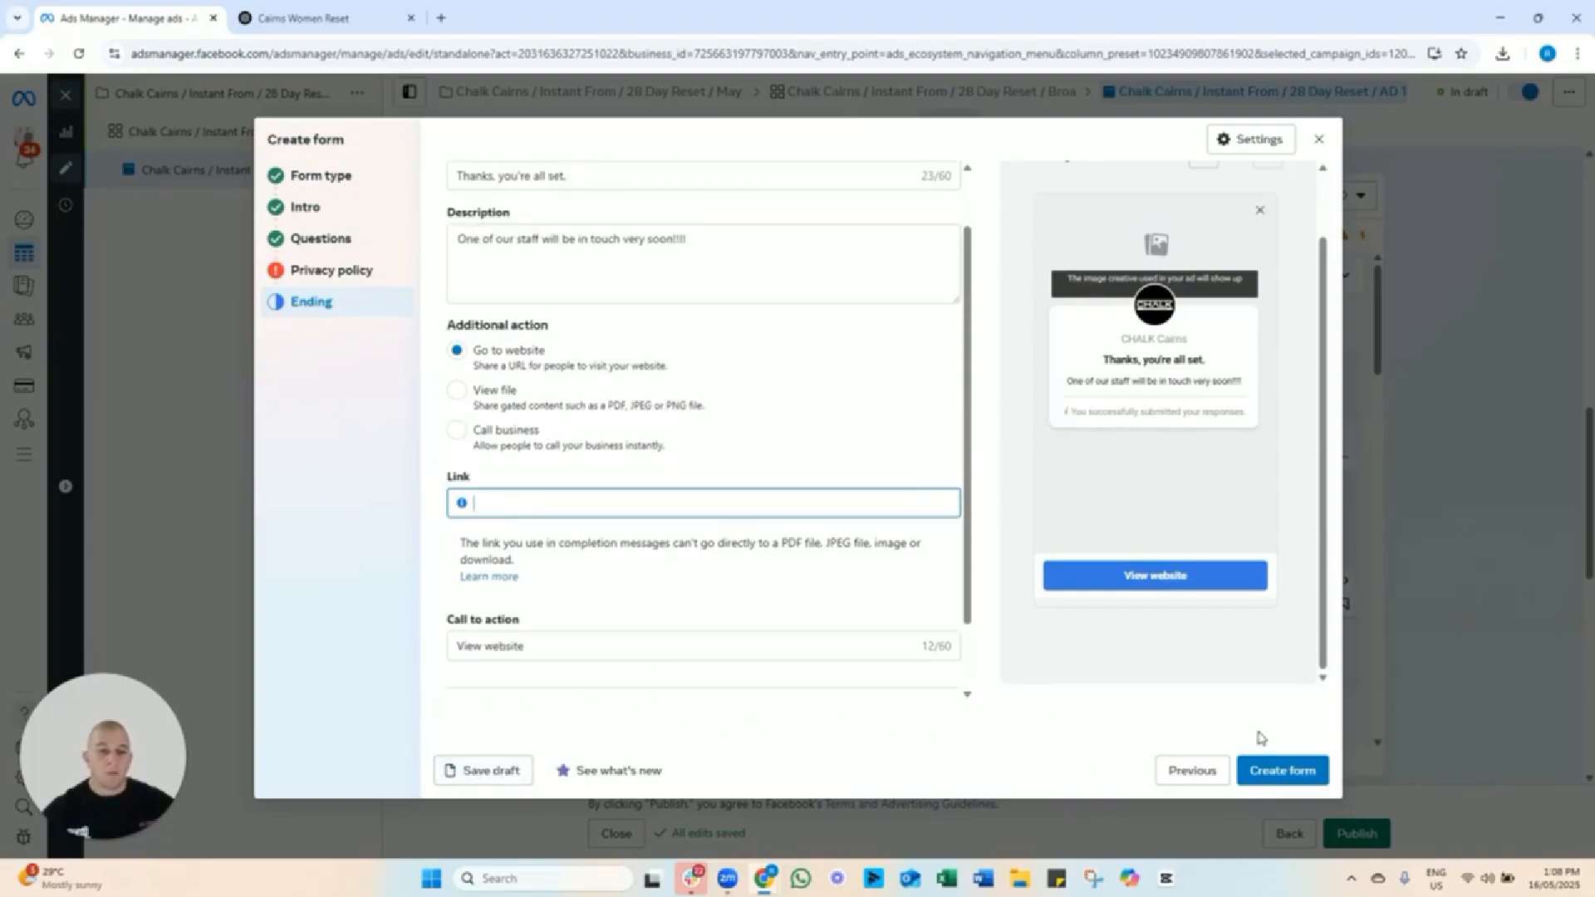
click(1291, 773)
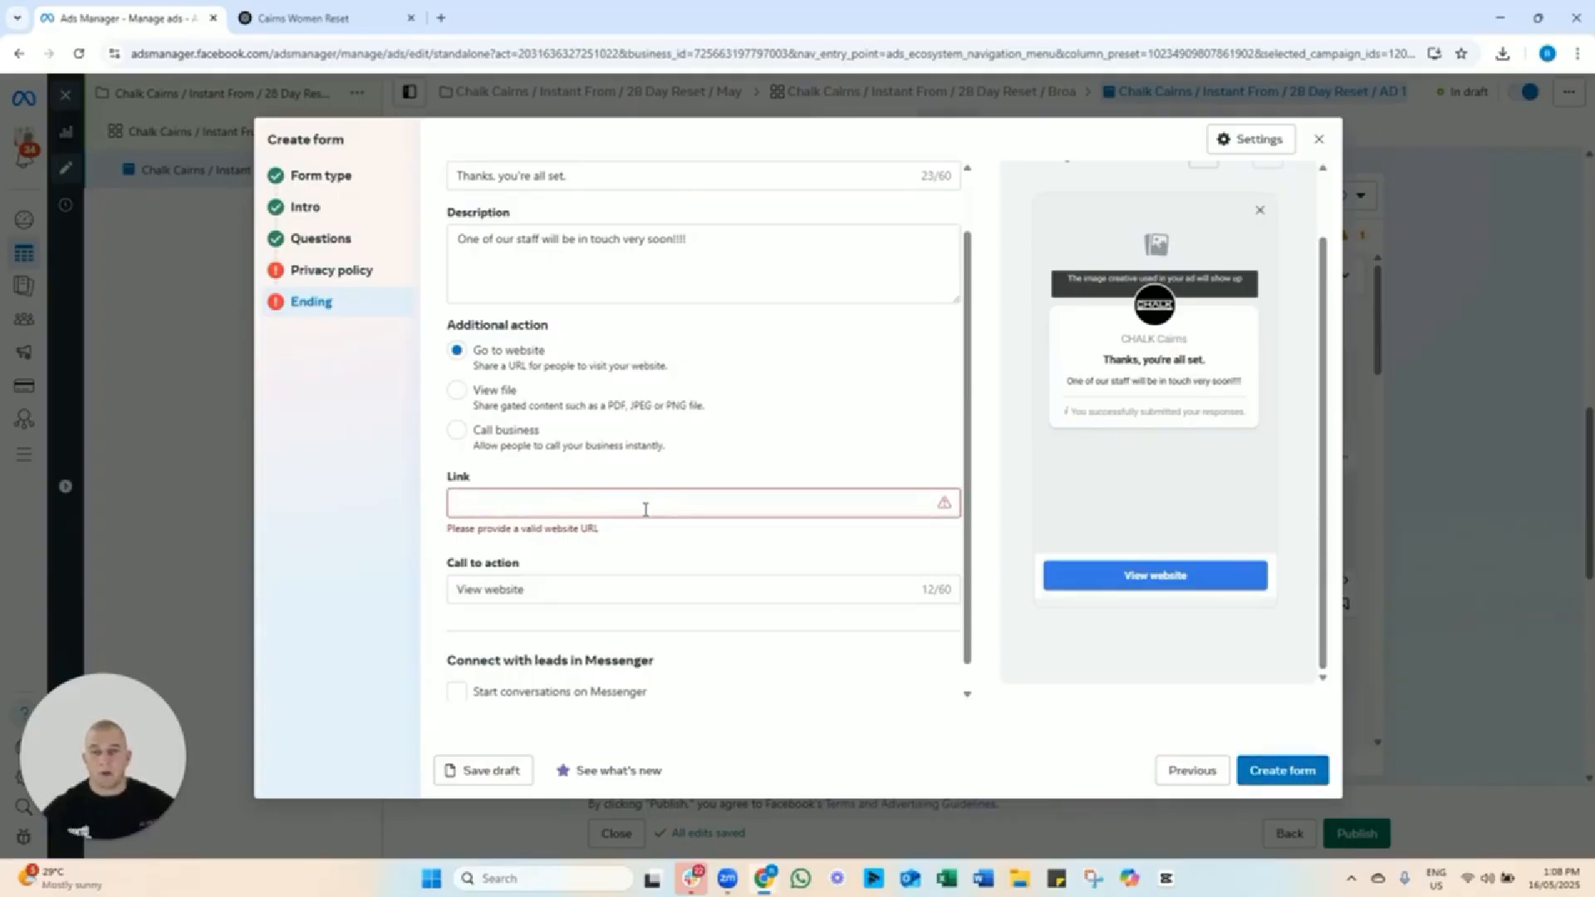
click(329, 274)
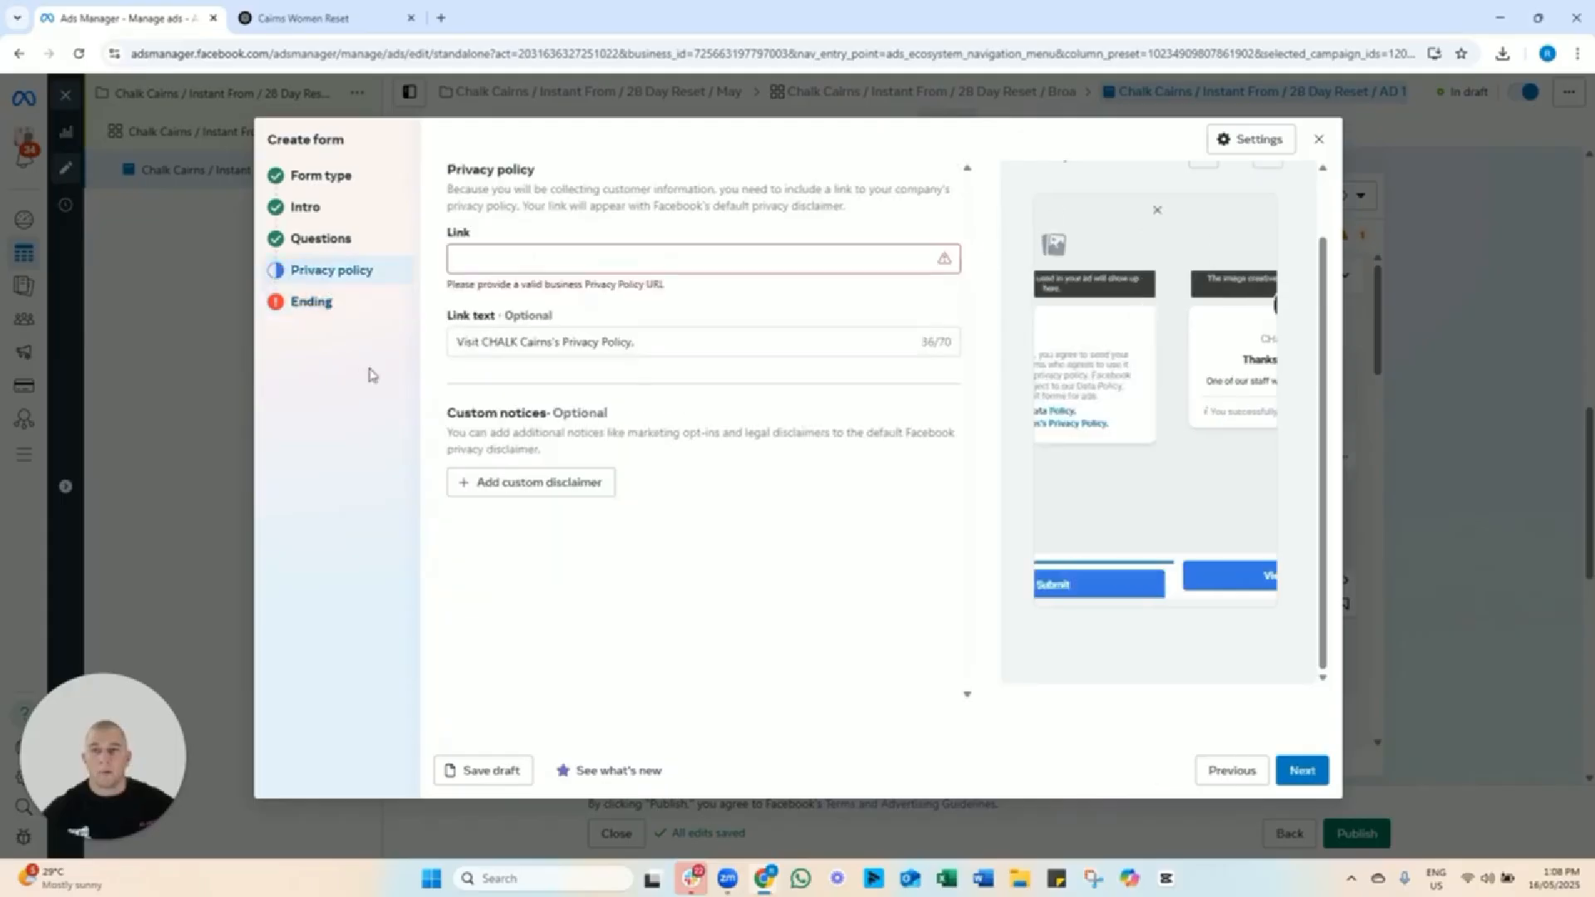
Close the form editor and select the existing "Chalk CrossFit Cairns | Re-..." instant form for the ad.
click(1321, 142)
click(966, 383)
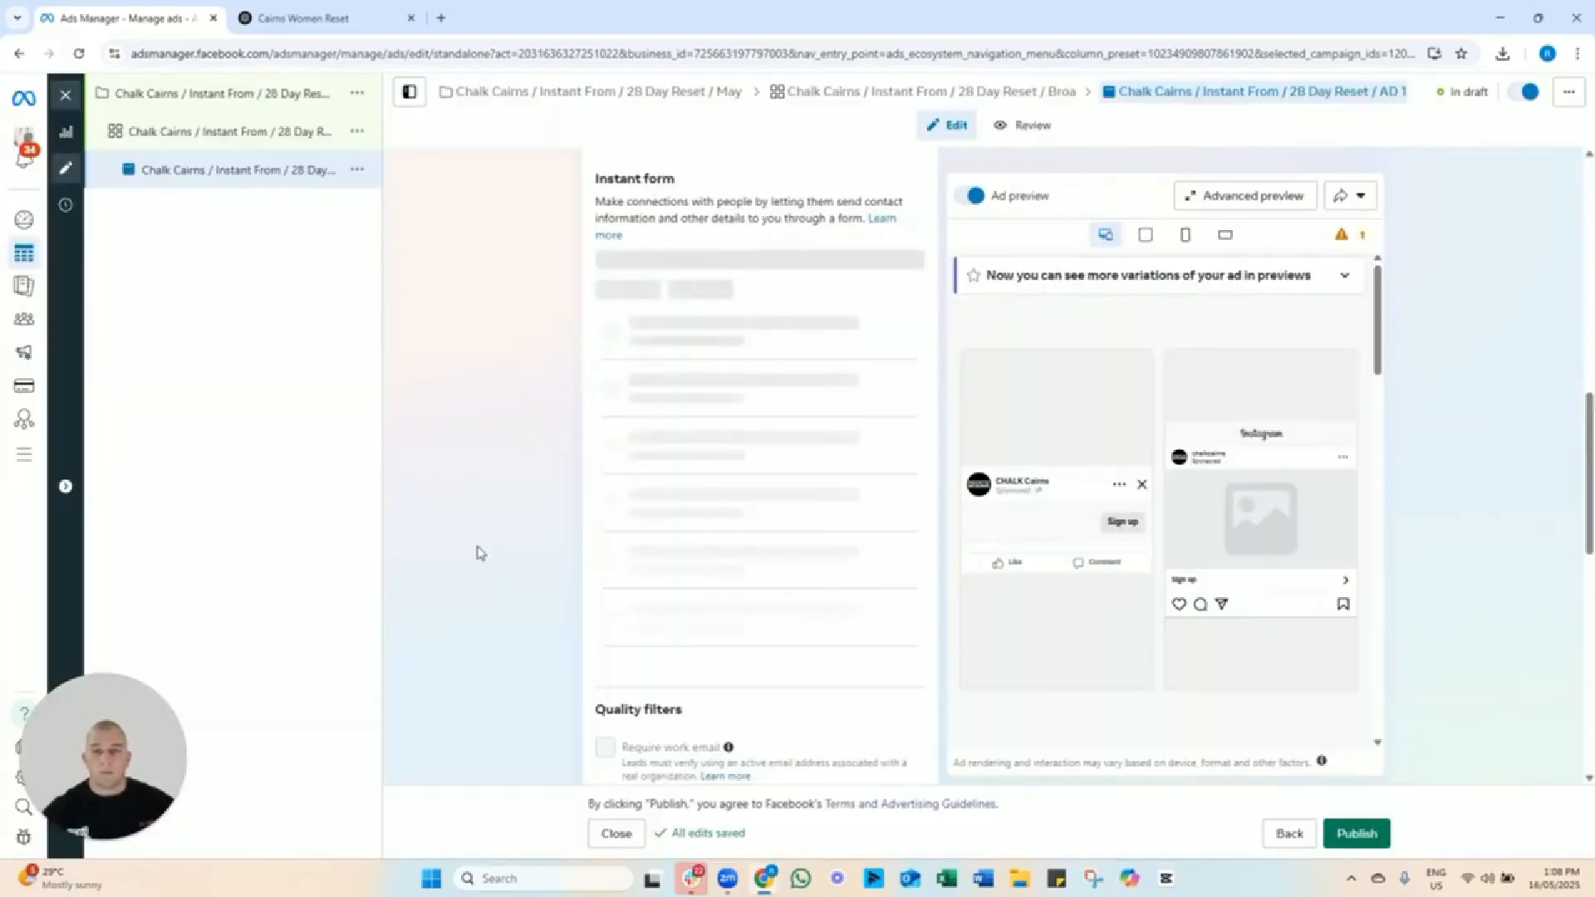
click(697, 382)
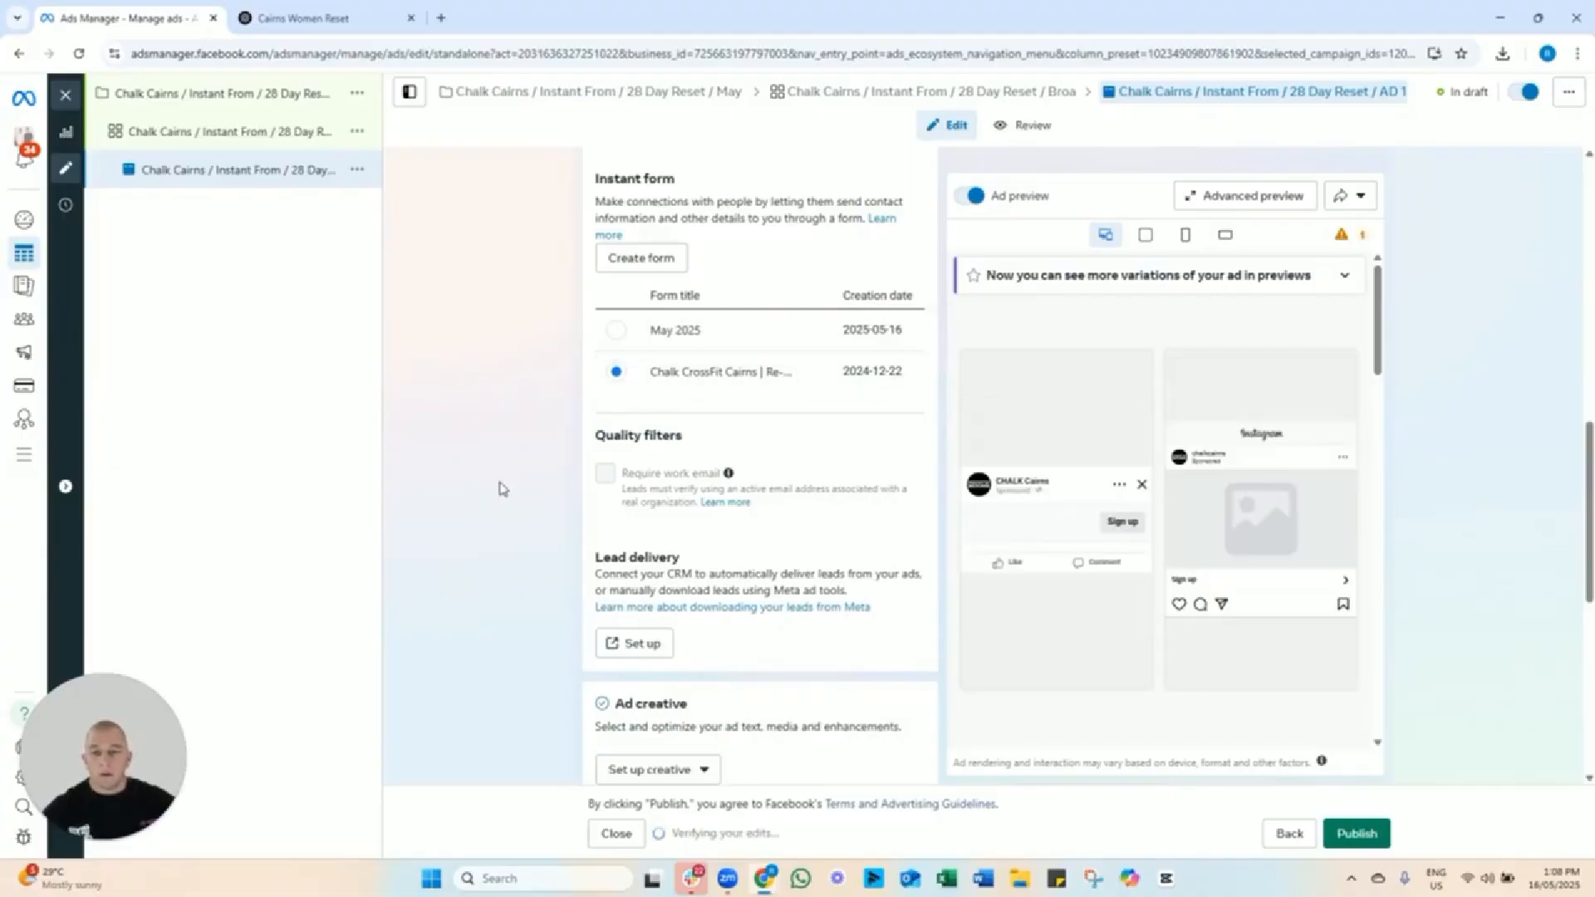
Set up an image ad with the "Girls Gone RX Workout 5 Release" Instagram image, keeping the original crops for all placements.
scroll(712, 266, down, 4)
scroll(728, 441, down, 1)
click(680, 370)
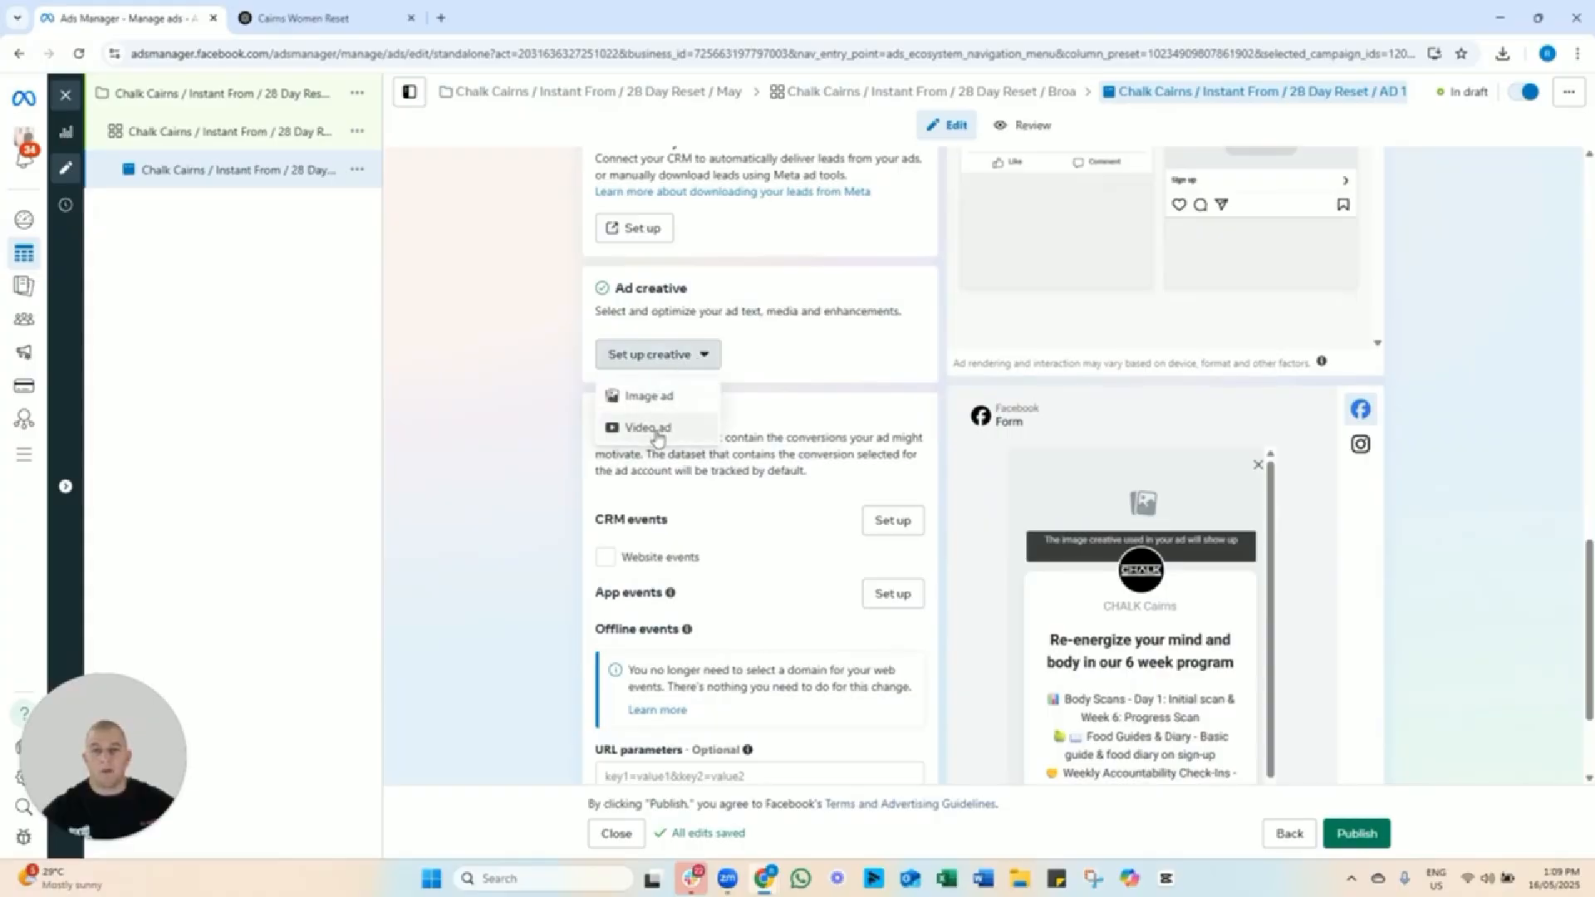
click(658, 398)
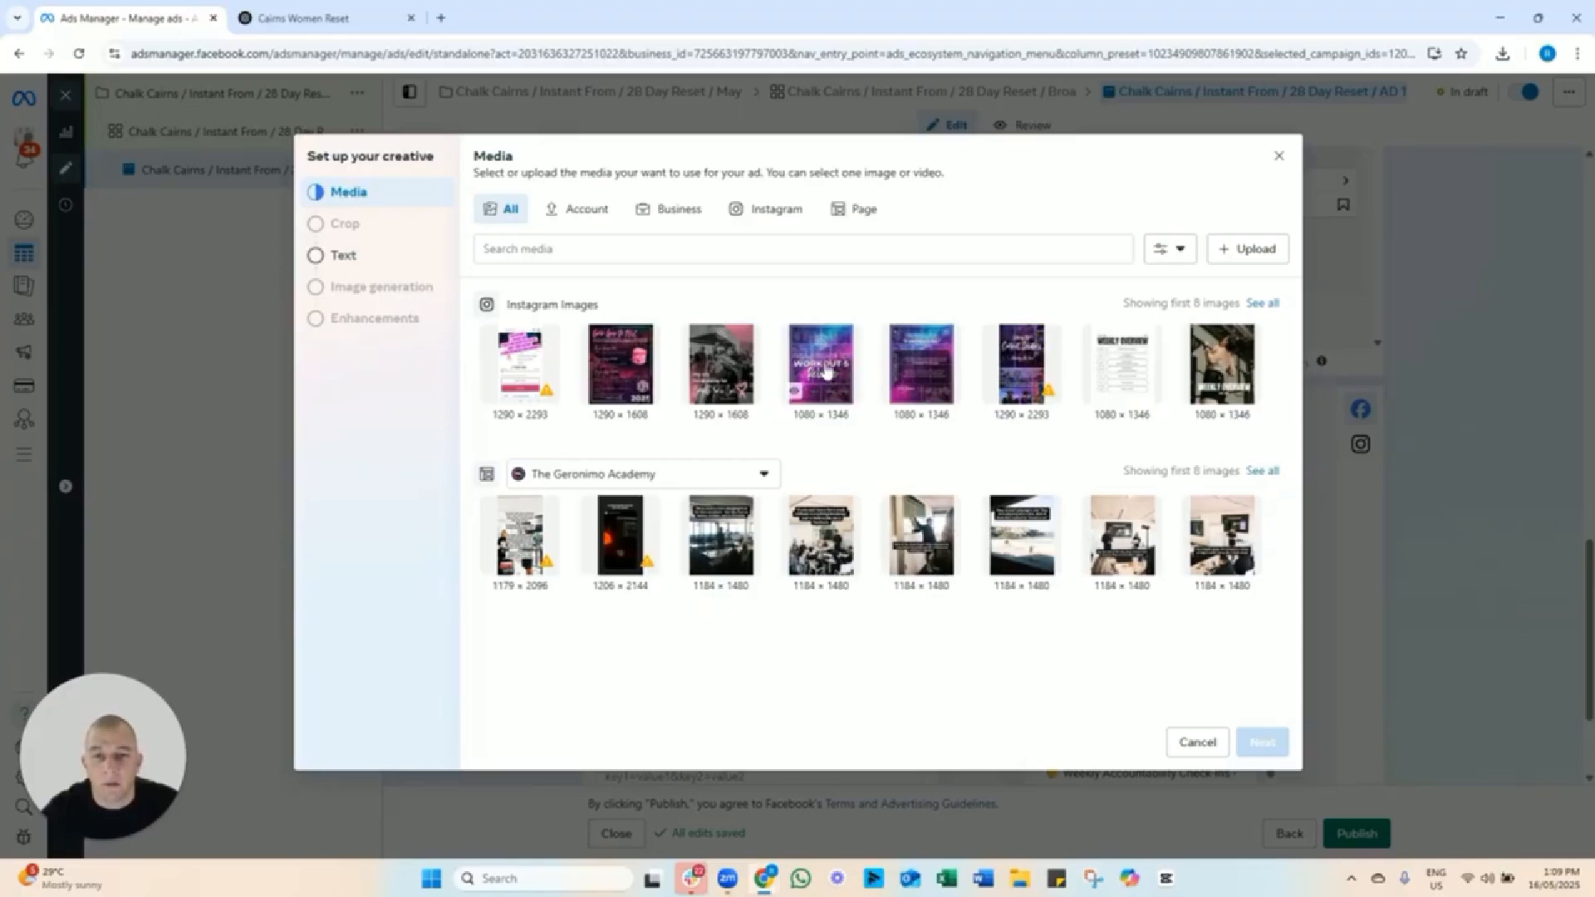
click(796, 391)
click(1276, 752)
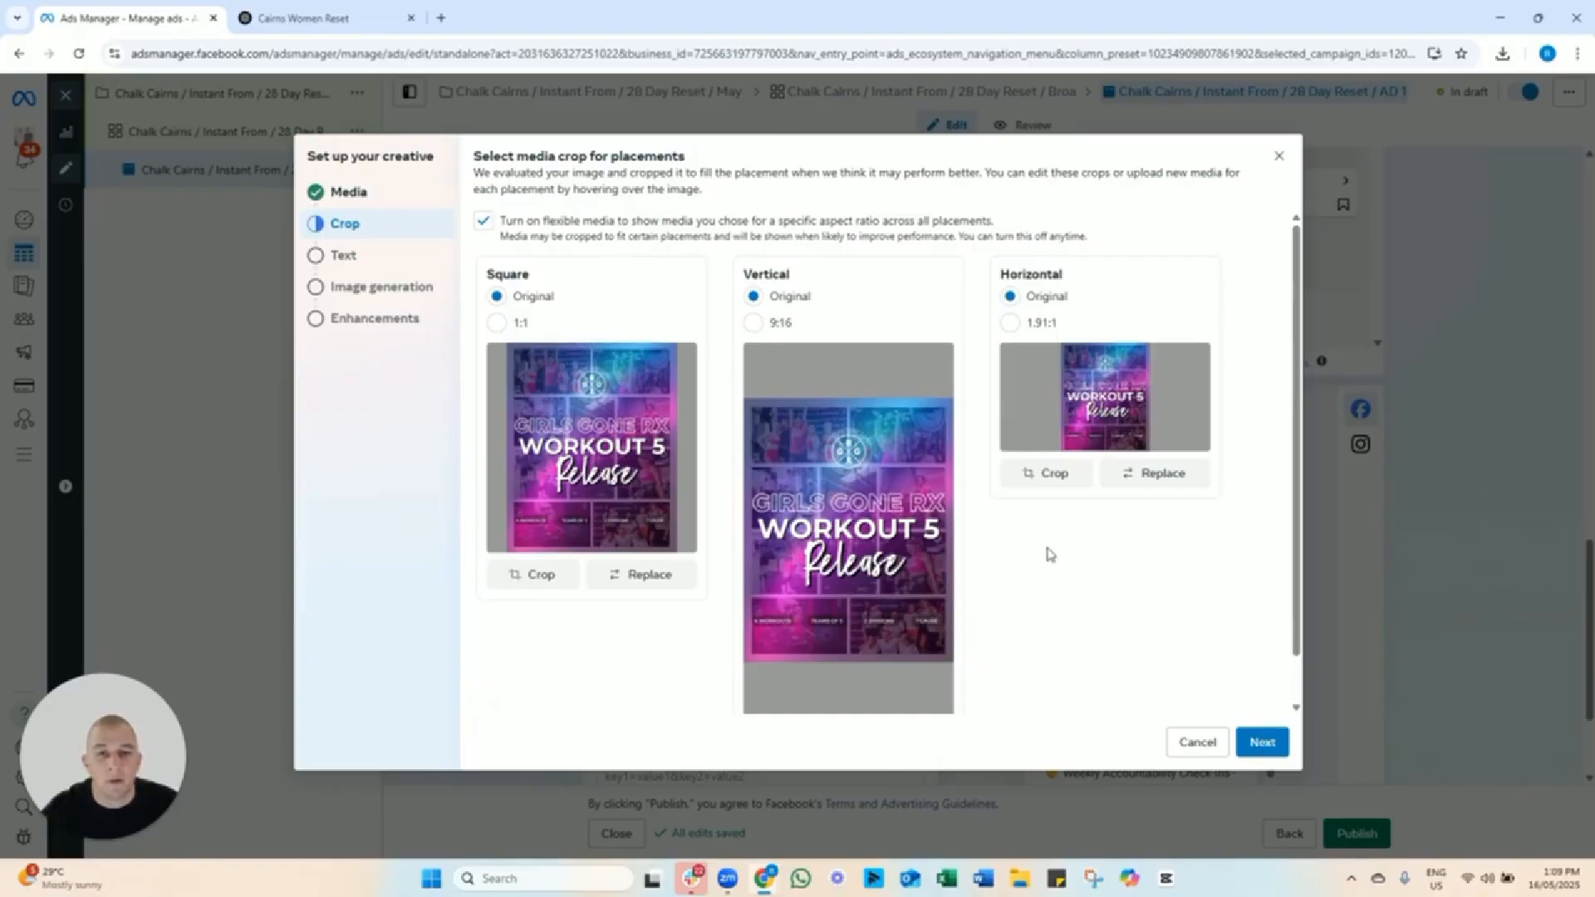
scroll(1038, 553, down, 1)
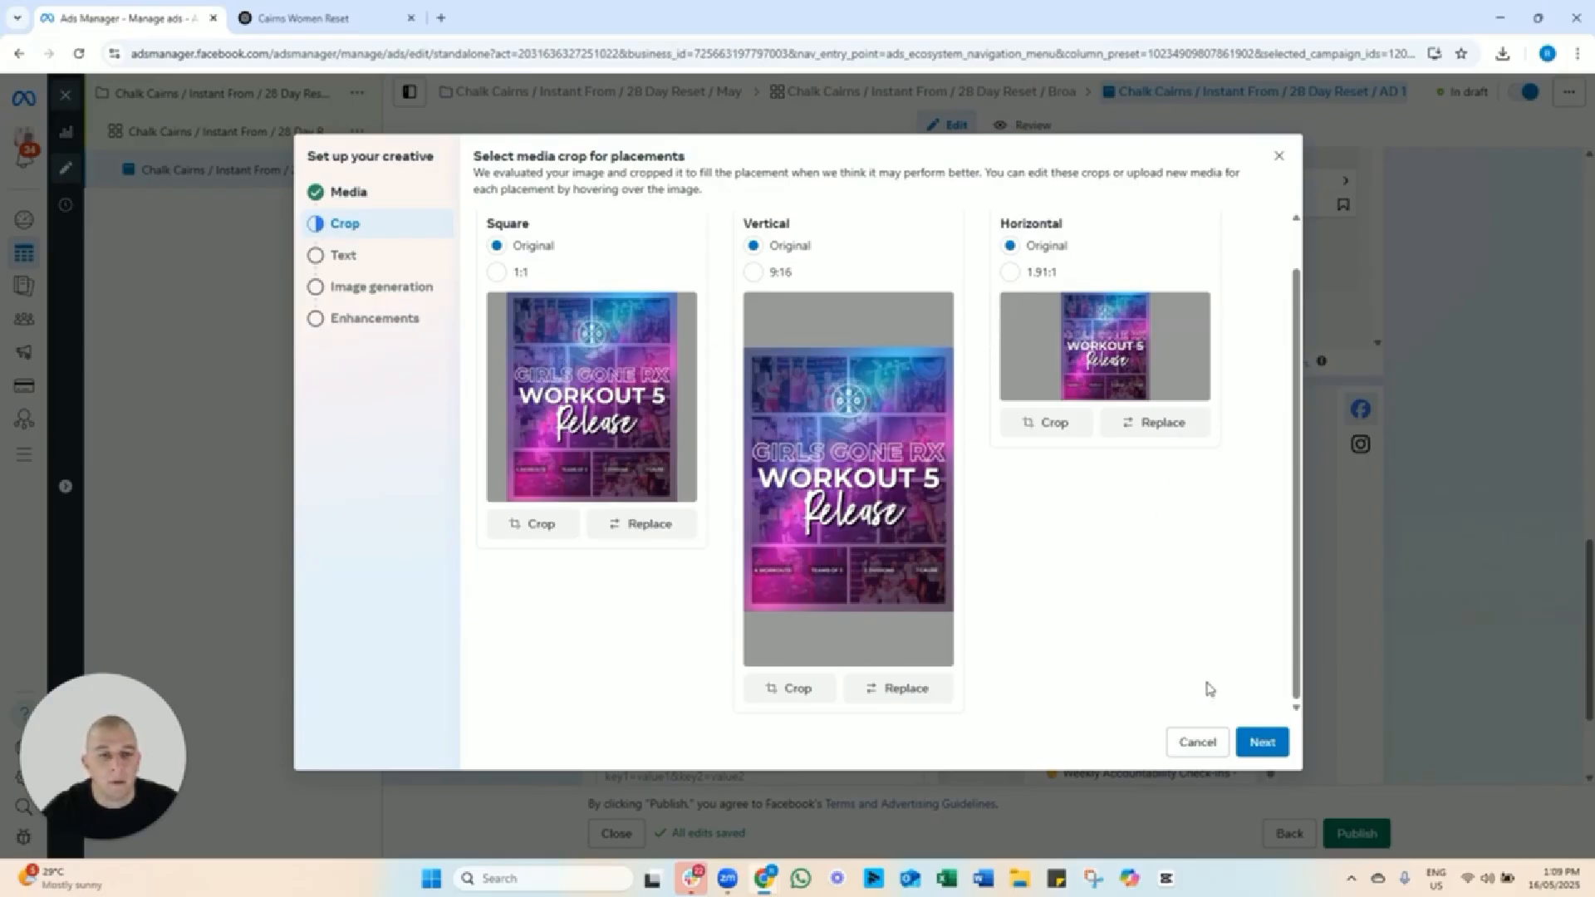
click(1257, 753)
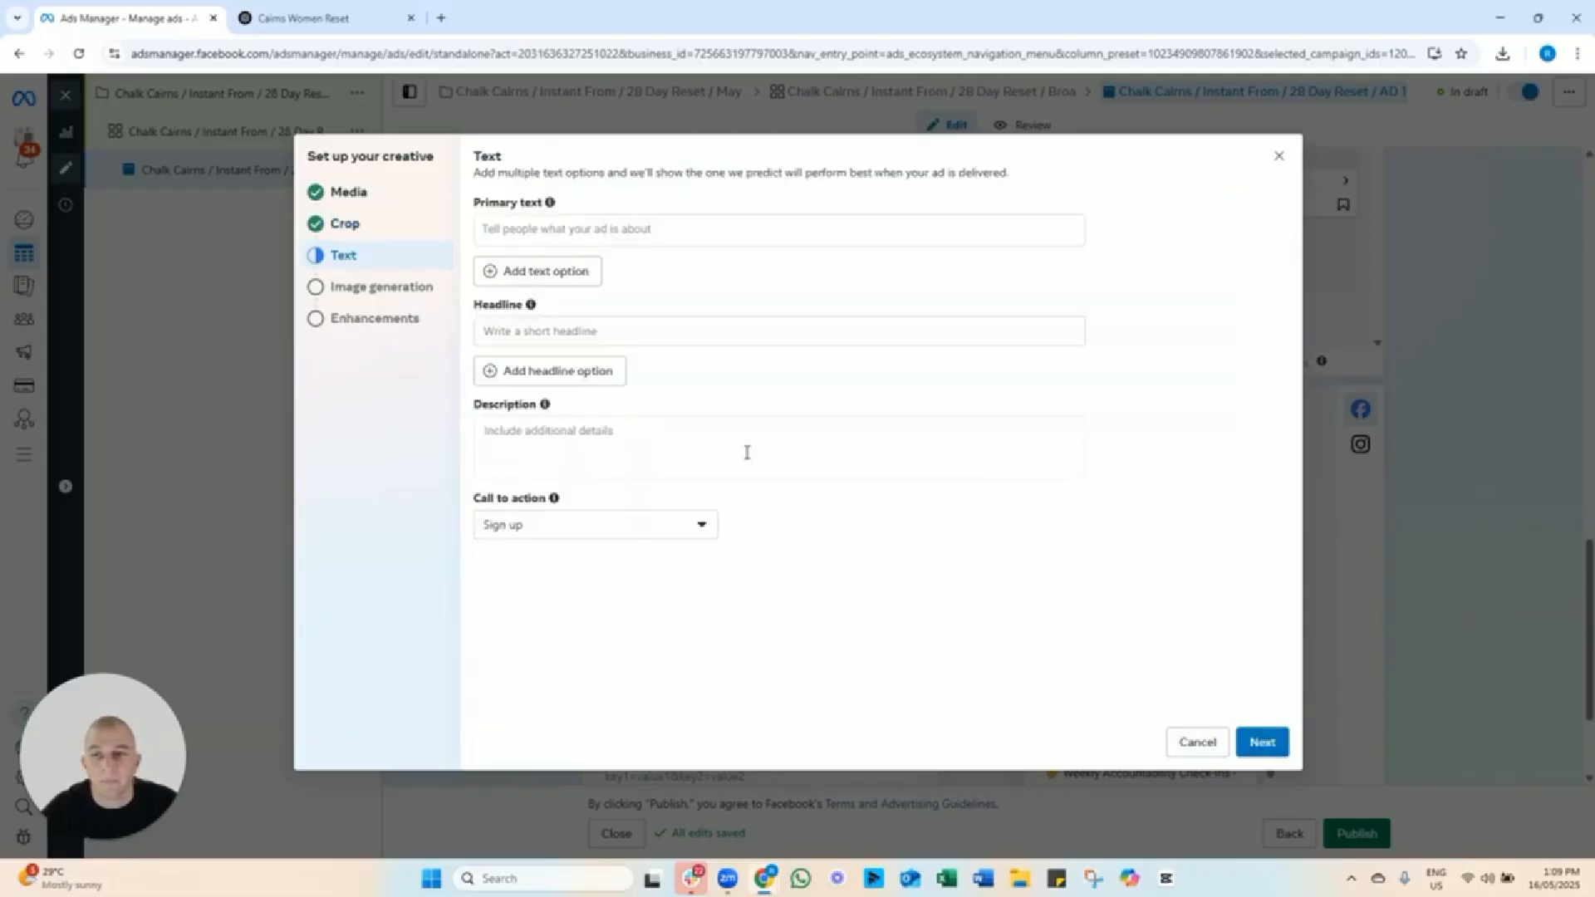
Copy the full Cairns Women ad copy from the ChatGPT chat into the ad's primary text and remove the blank line below its opening line.
click(540, 234)
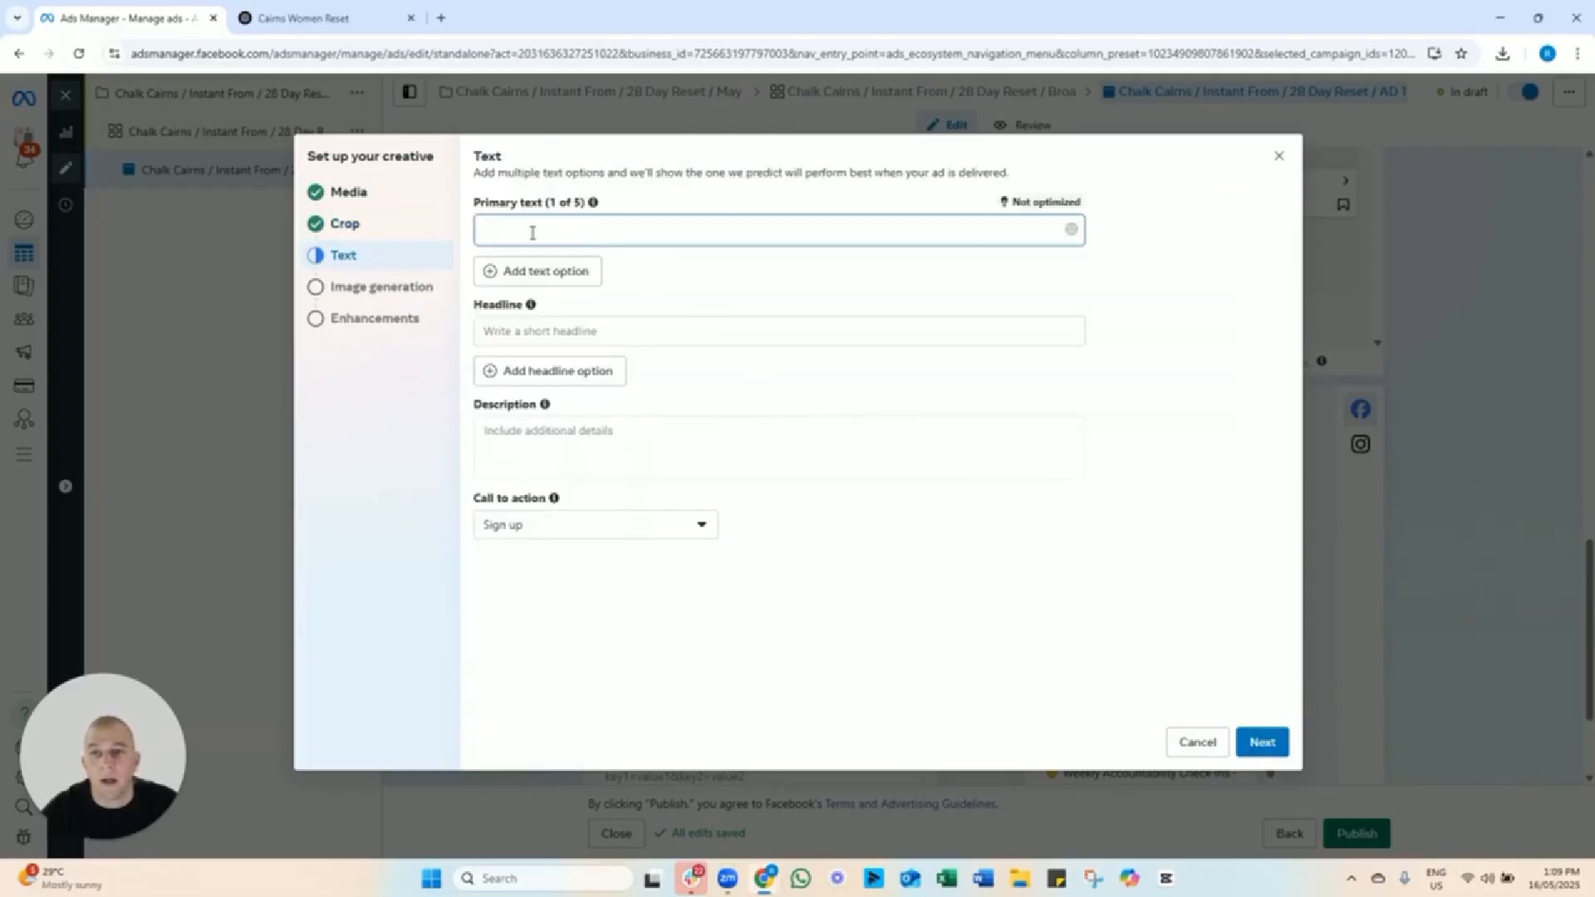
click(320, 18)
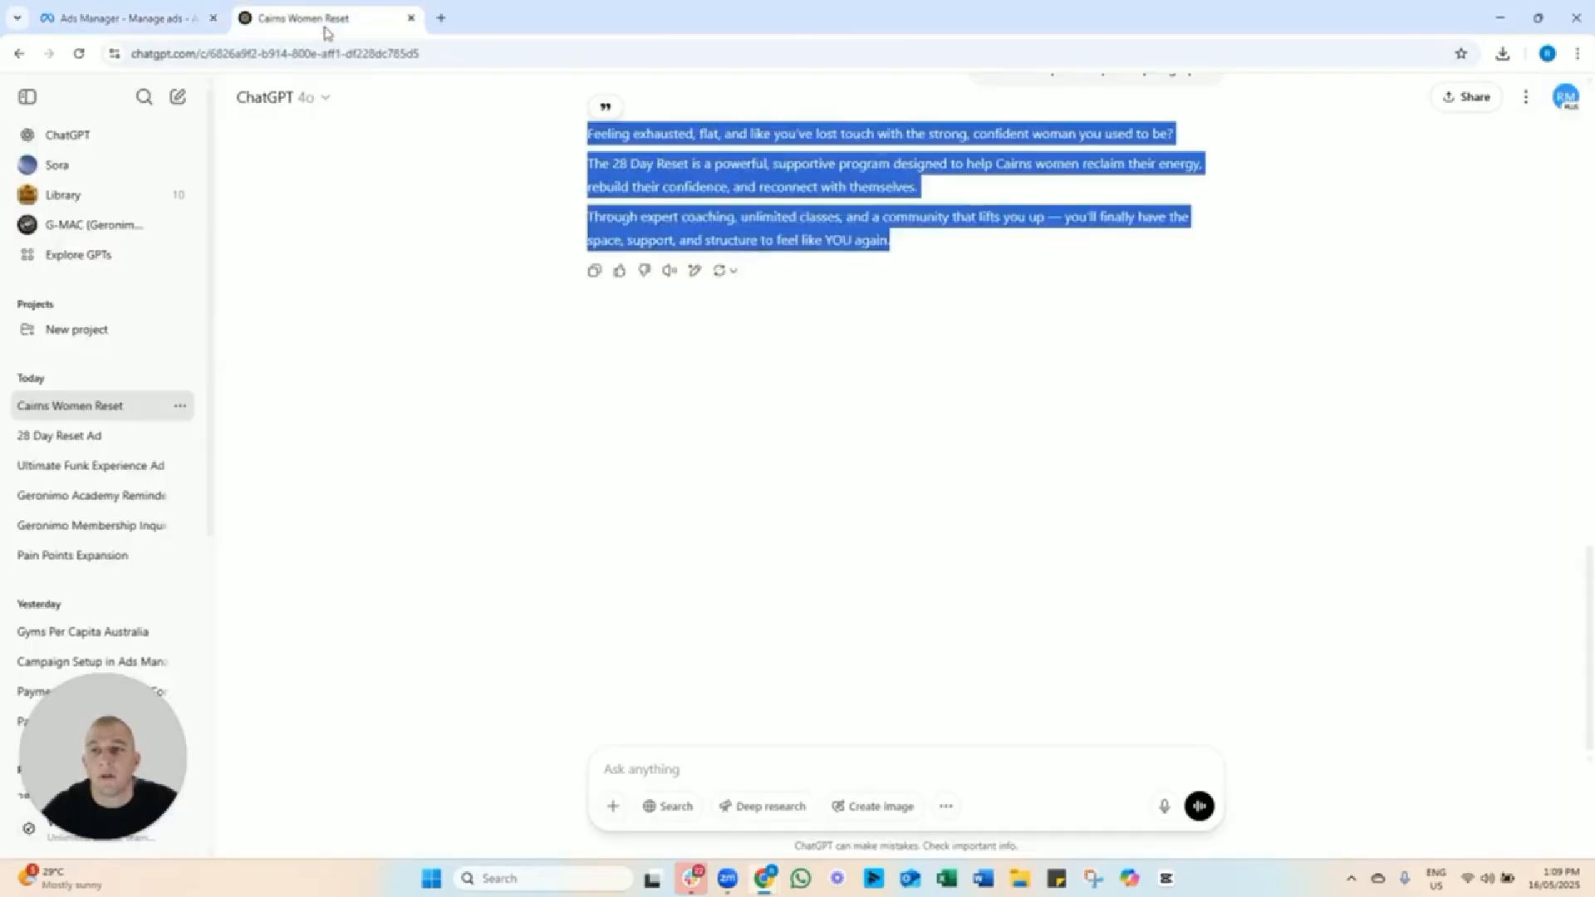
scroll(779, 458, down, 5)
scroll(779, 459, up, 5)
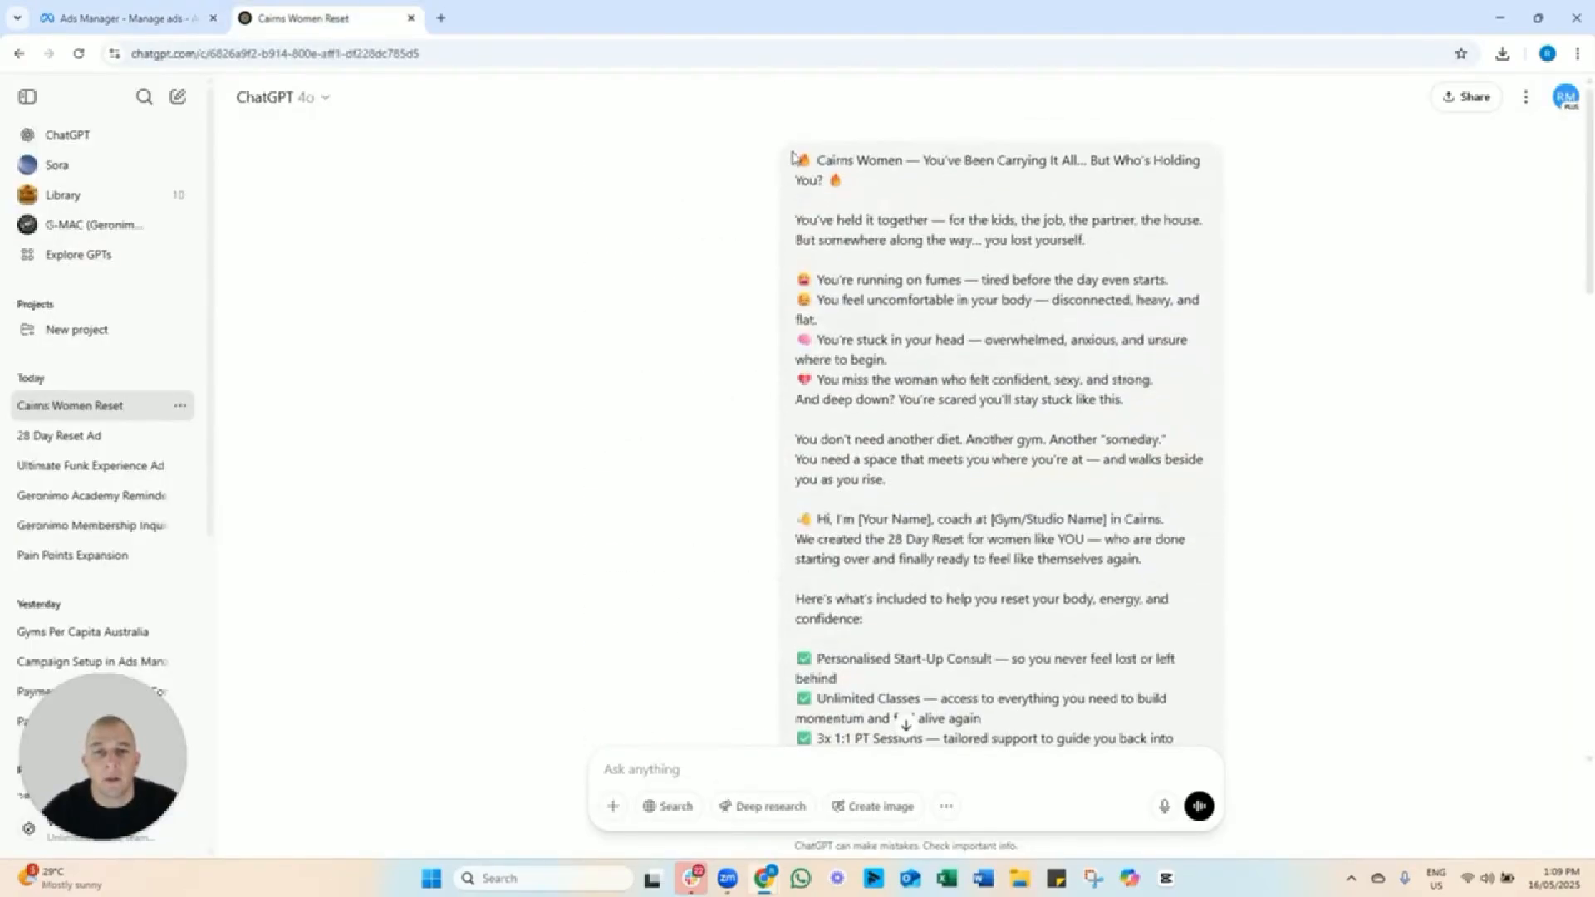
drag(799, 158, 1066, 295)
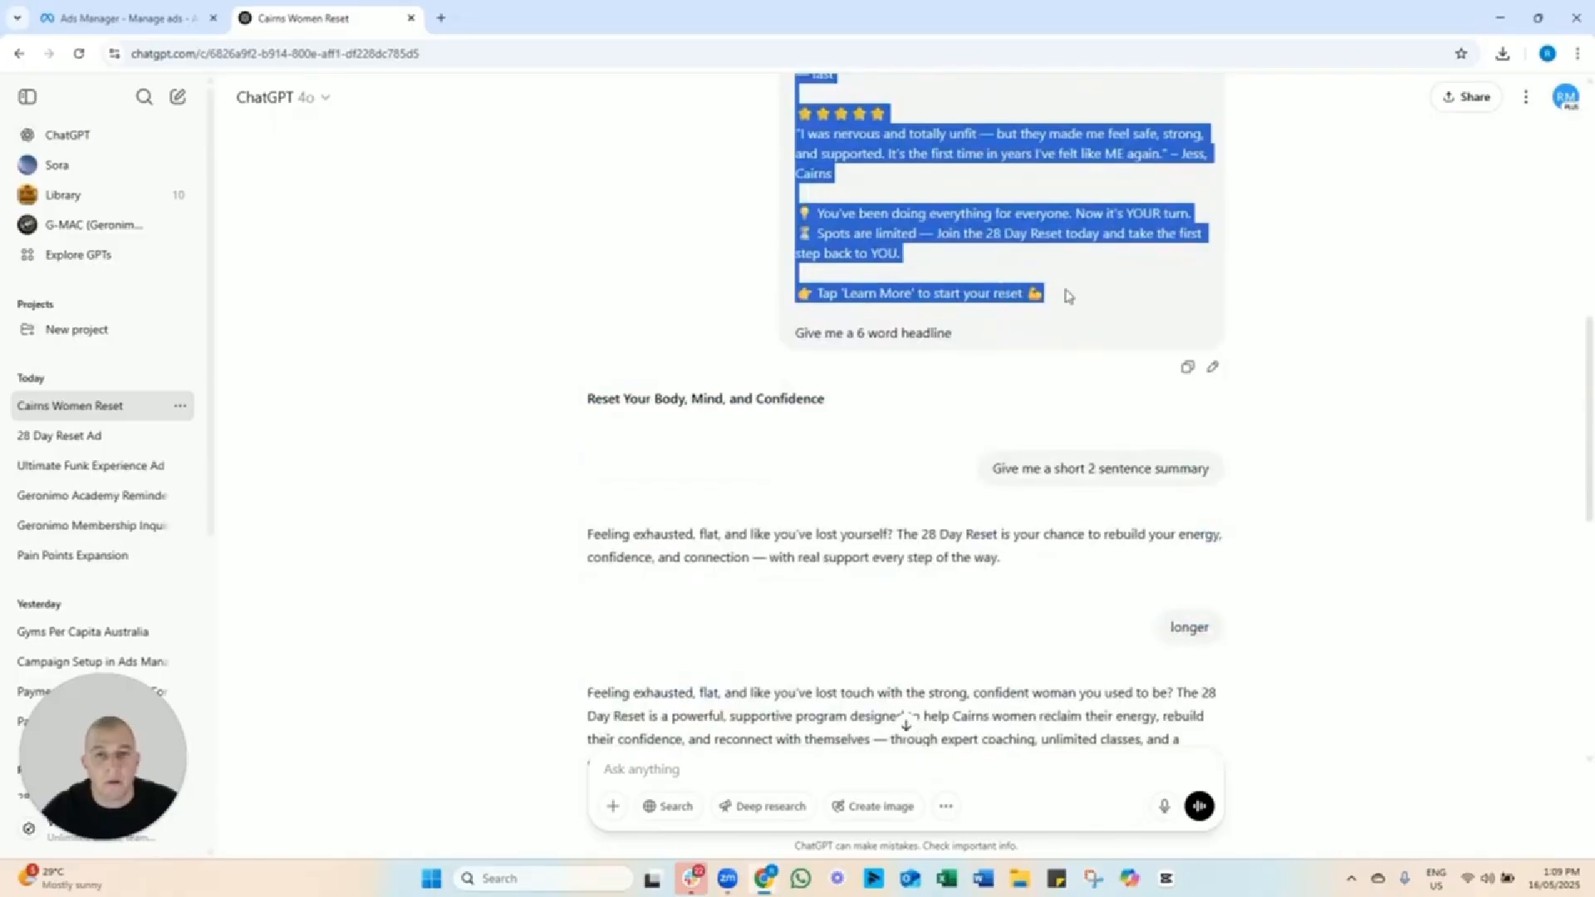
click(125, 18)
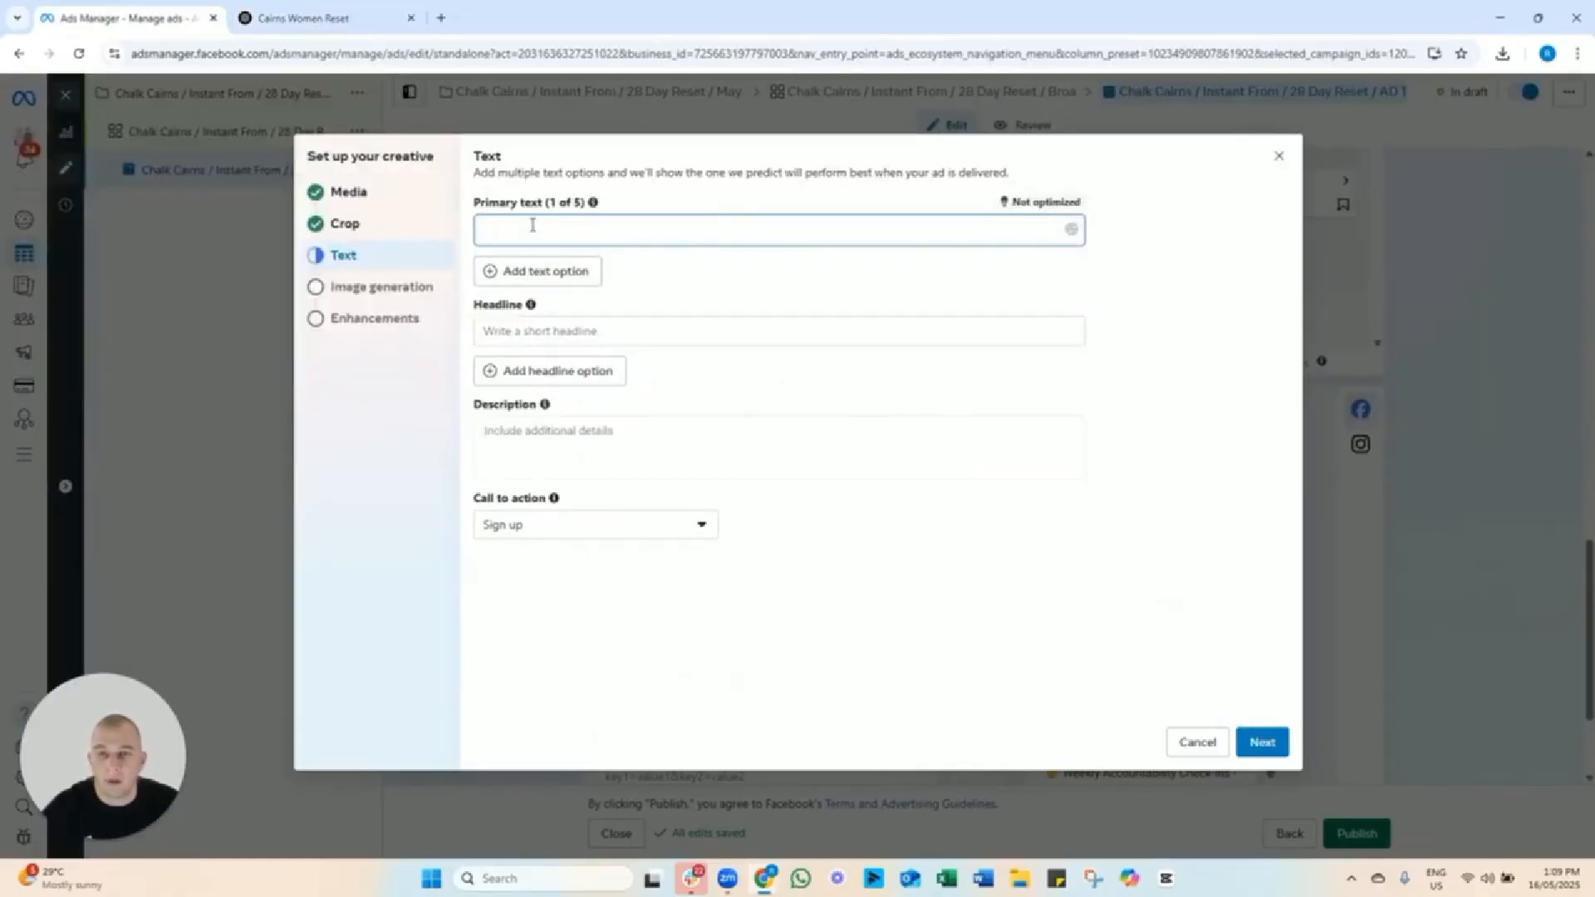
key(ctrl+v)
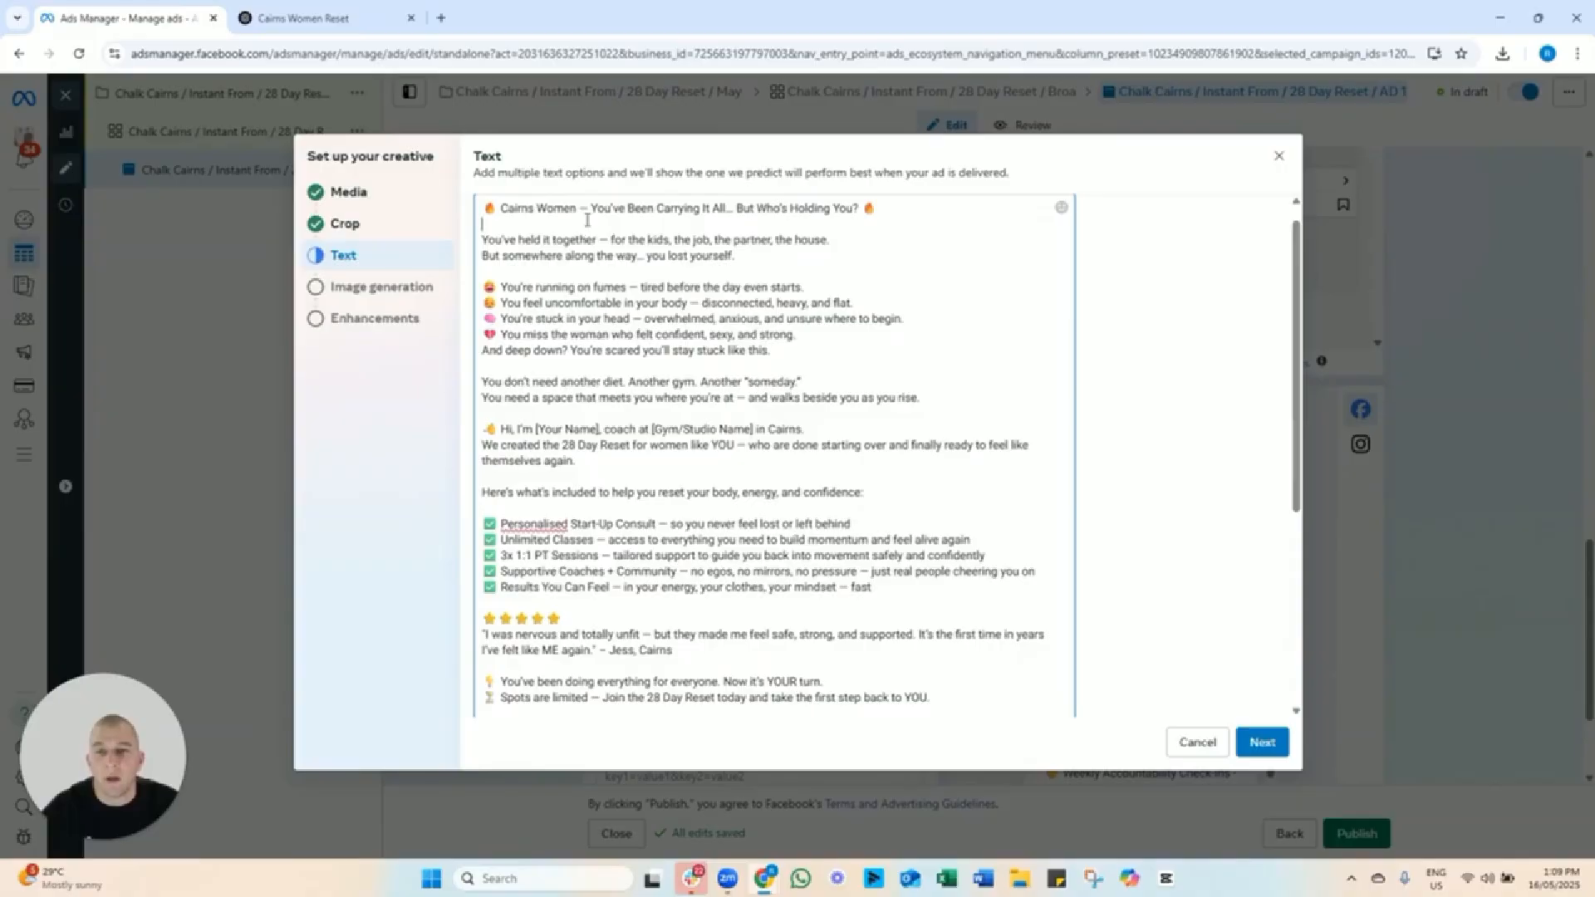
click(542, 224)
key(Delete)
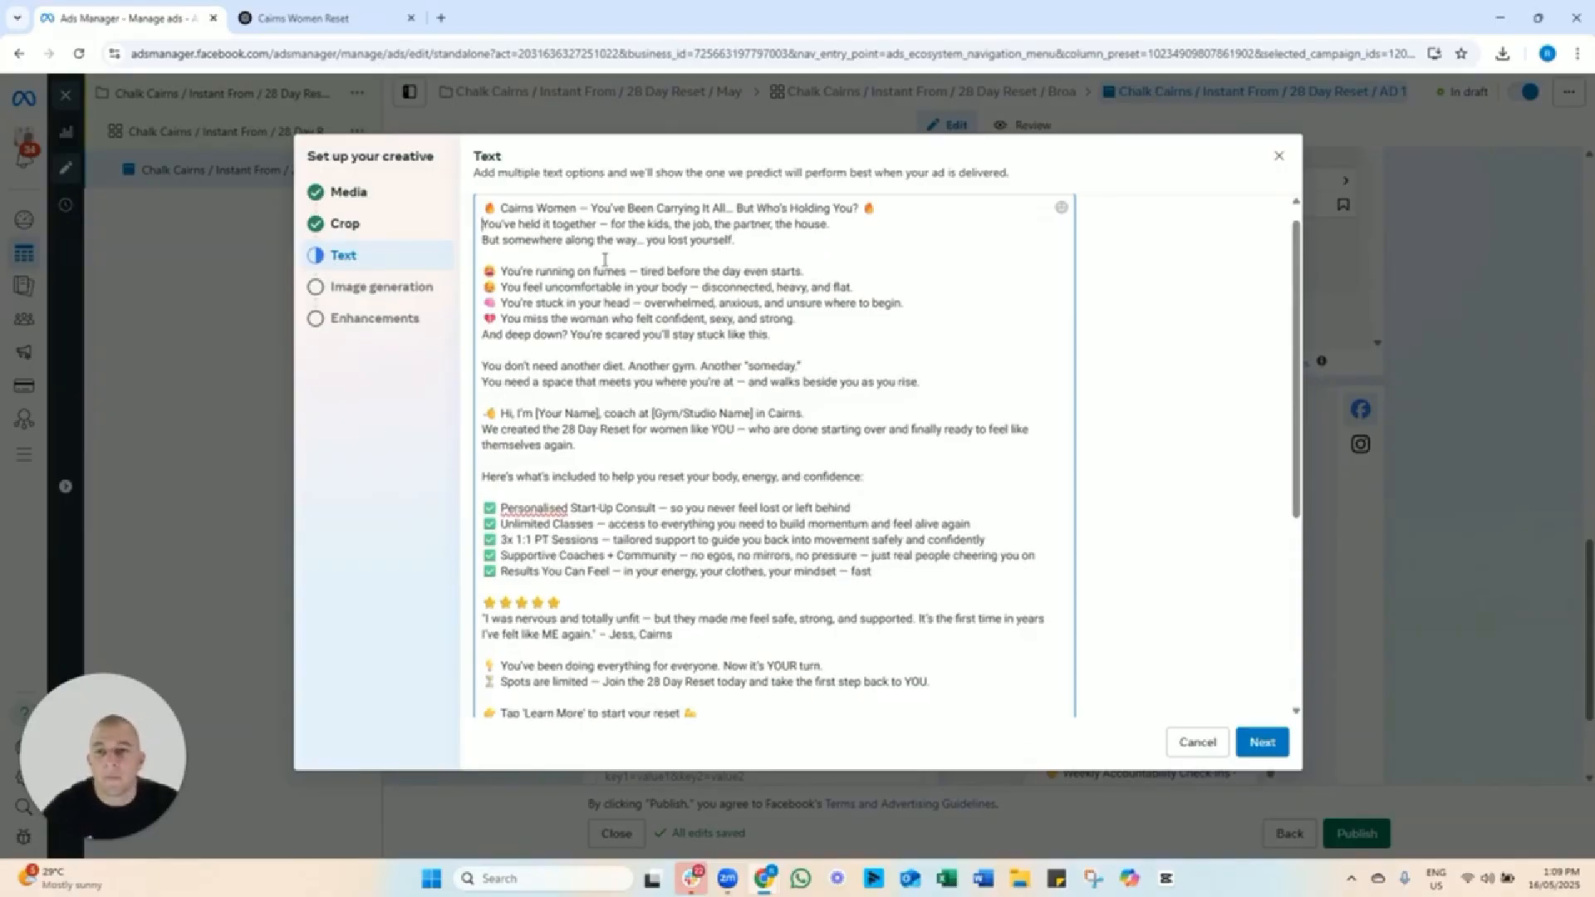
In the primary text, add a blank line above "And deep down?" and replace the dash after "Cairns Women" with a comma.
drag(521, 271, 571, 305)
click(794, 330)
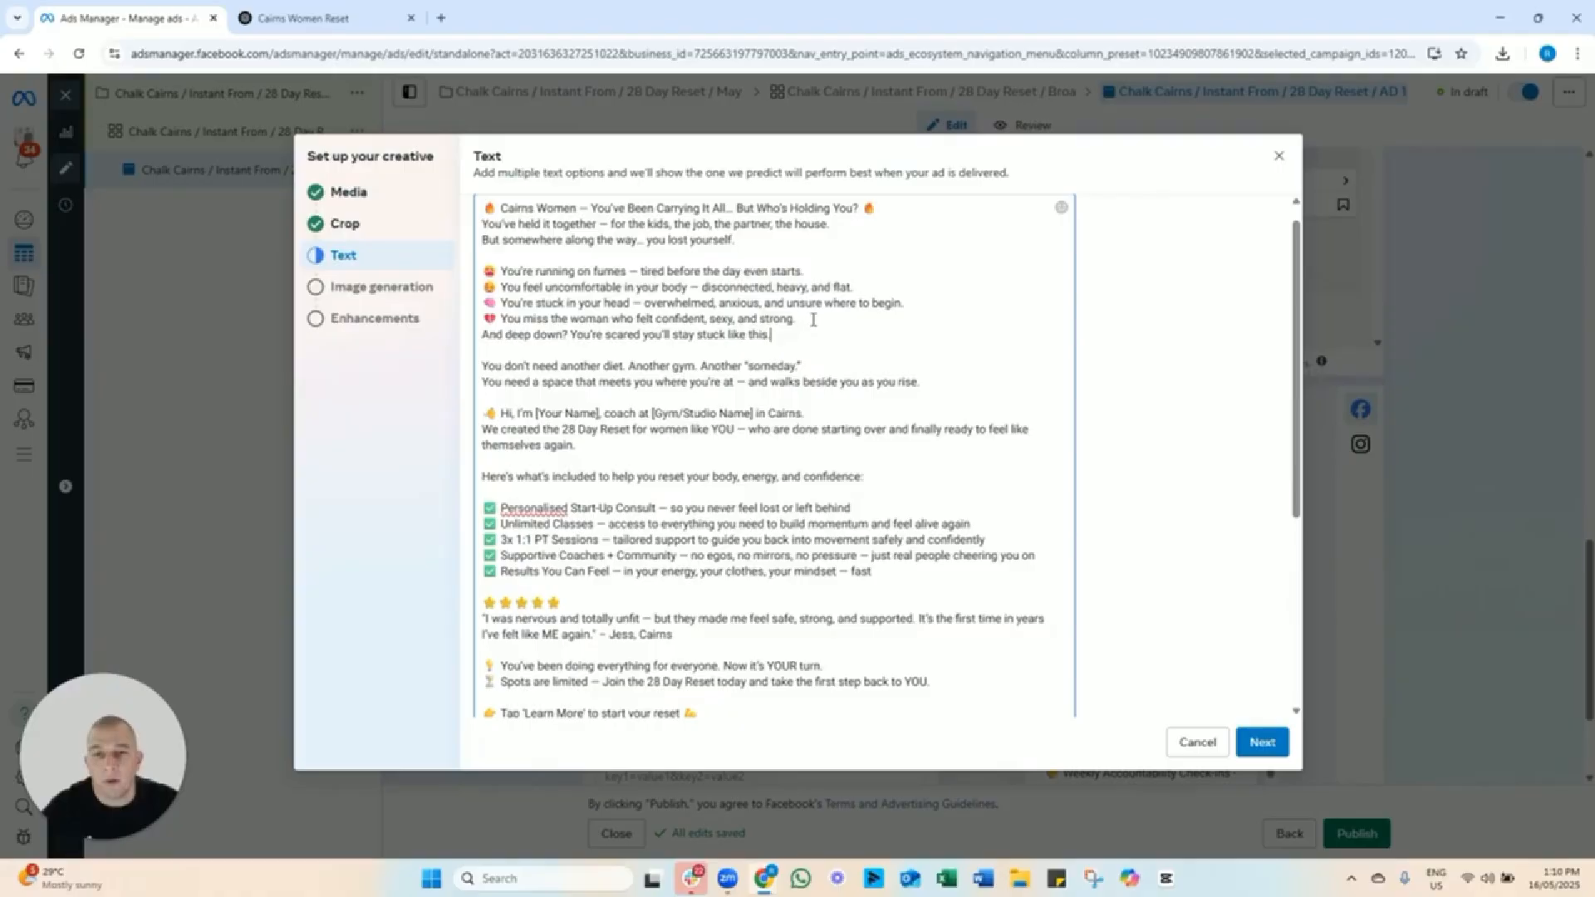
key(Return)
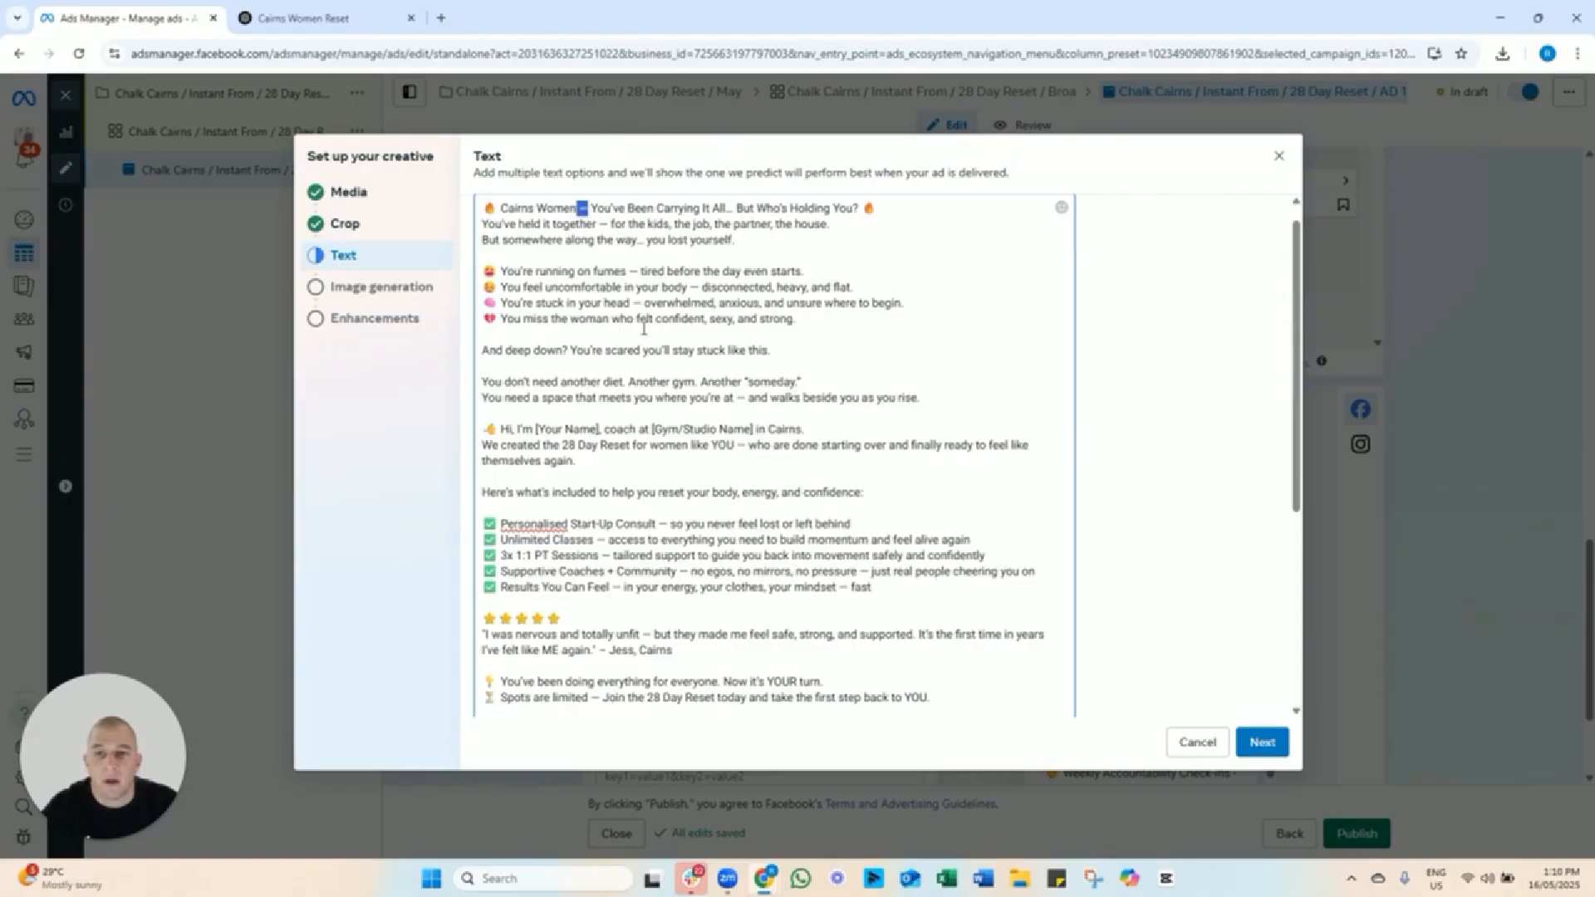
text(-)
key(BackSpace)
key(BackSpace)
text(,)
key(BackSpace)
text(,)
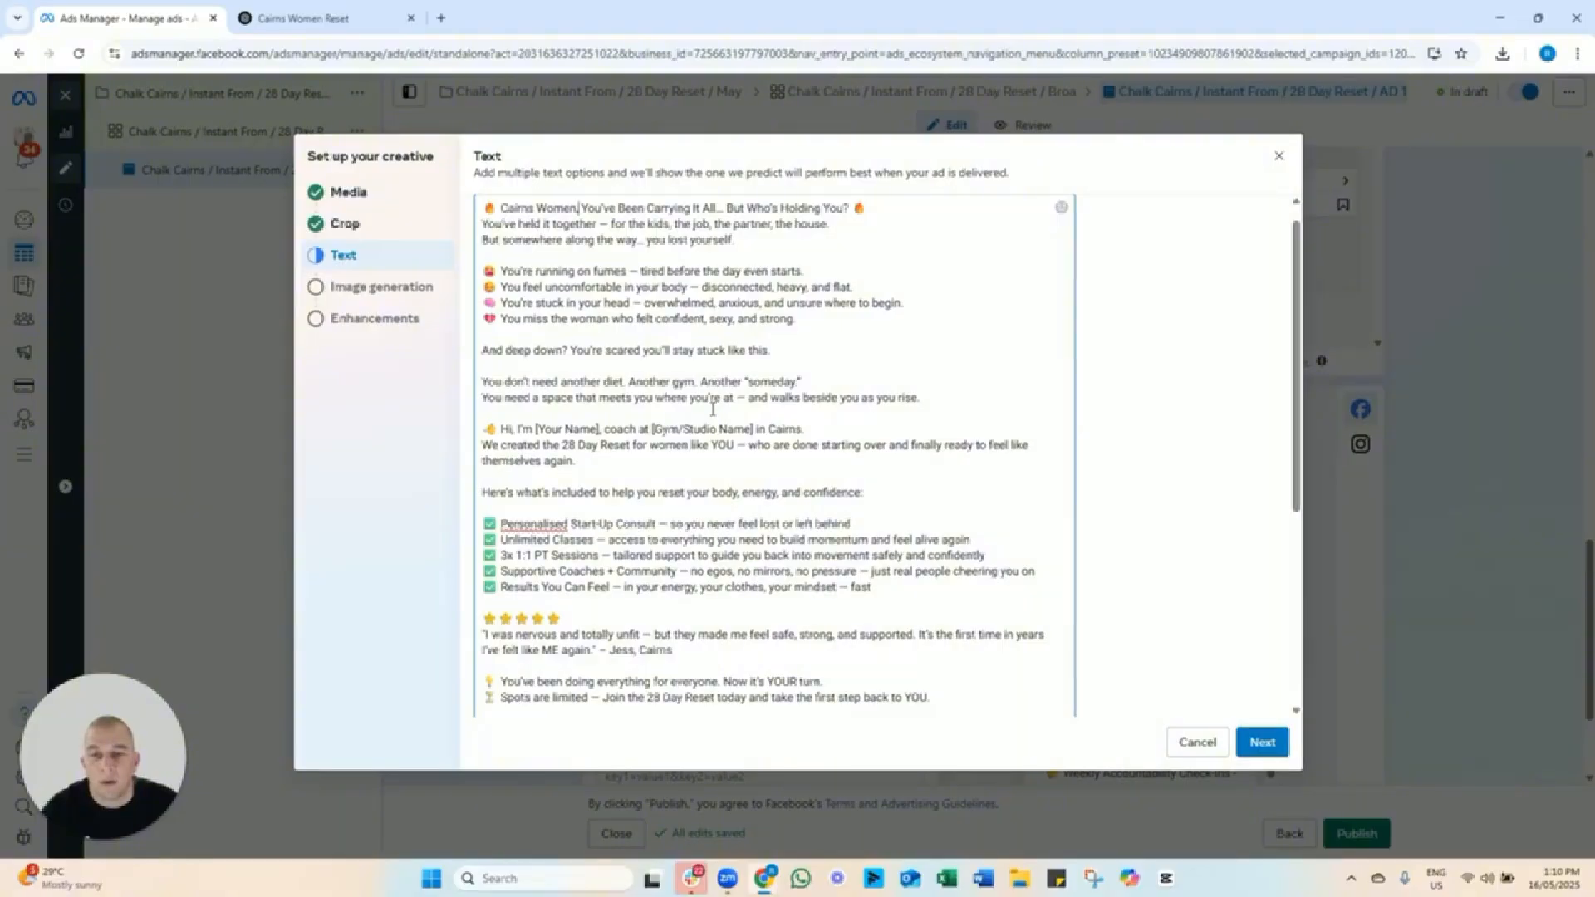
Copy the headline "Reset Your Body, Mind, and Confidence" from the ChatGPT chat into the ad's headline.
scroll(711, 414, down, 2)
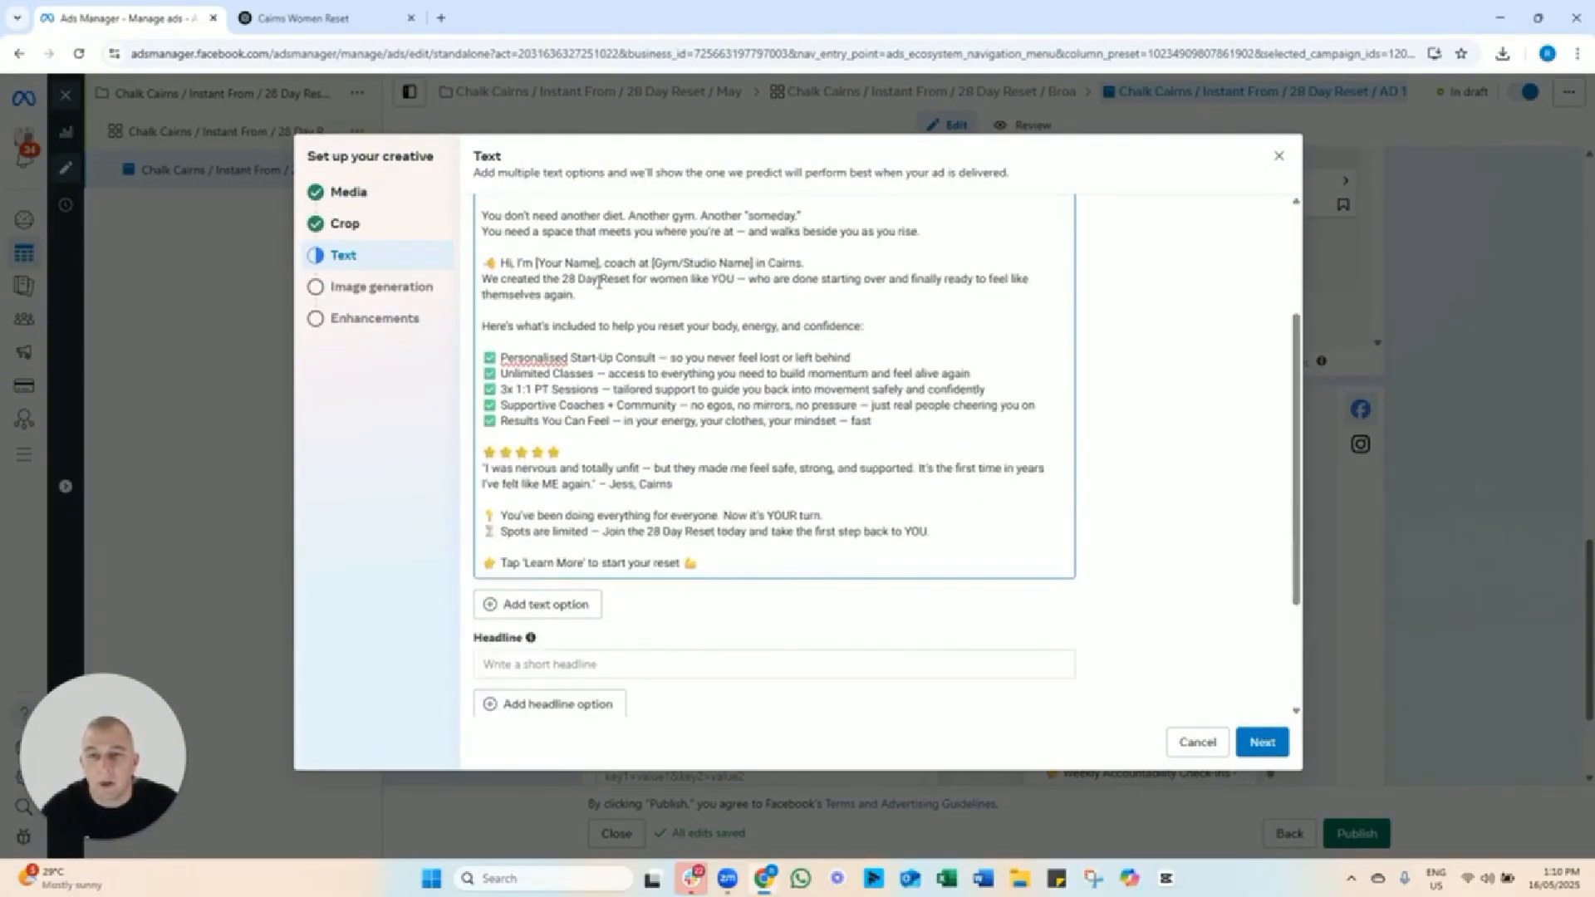
scroll(672, 424, down, 2)
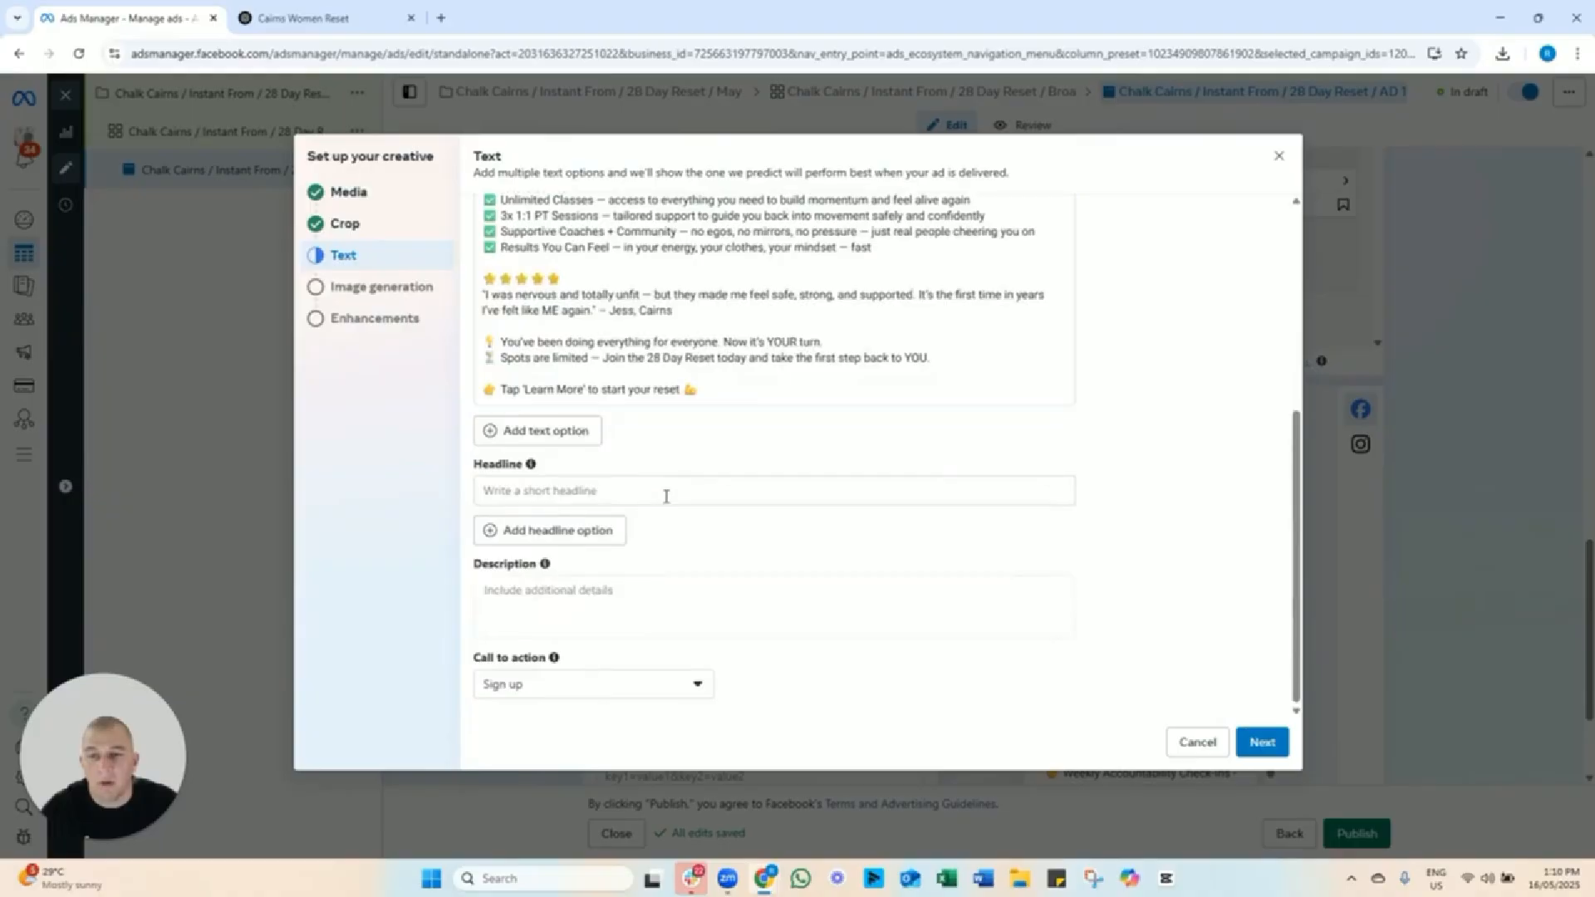
click(338, 16)
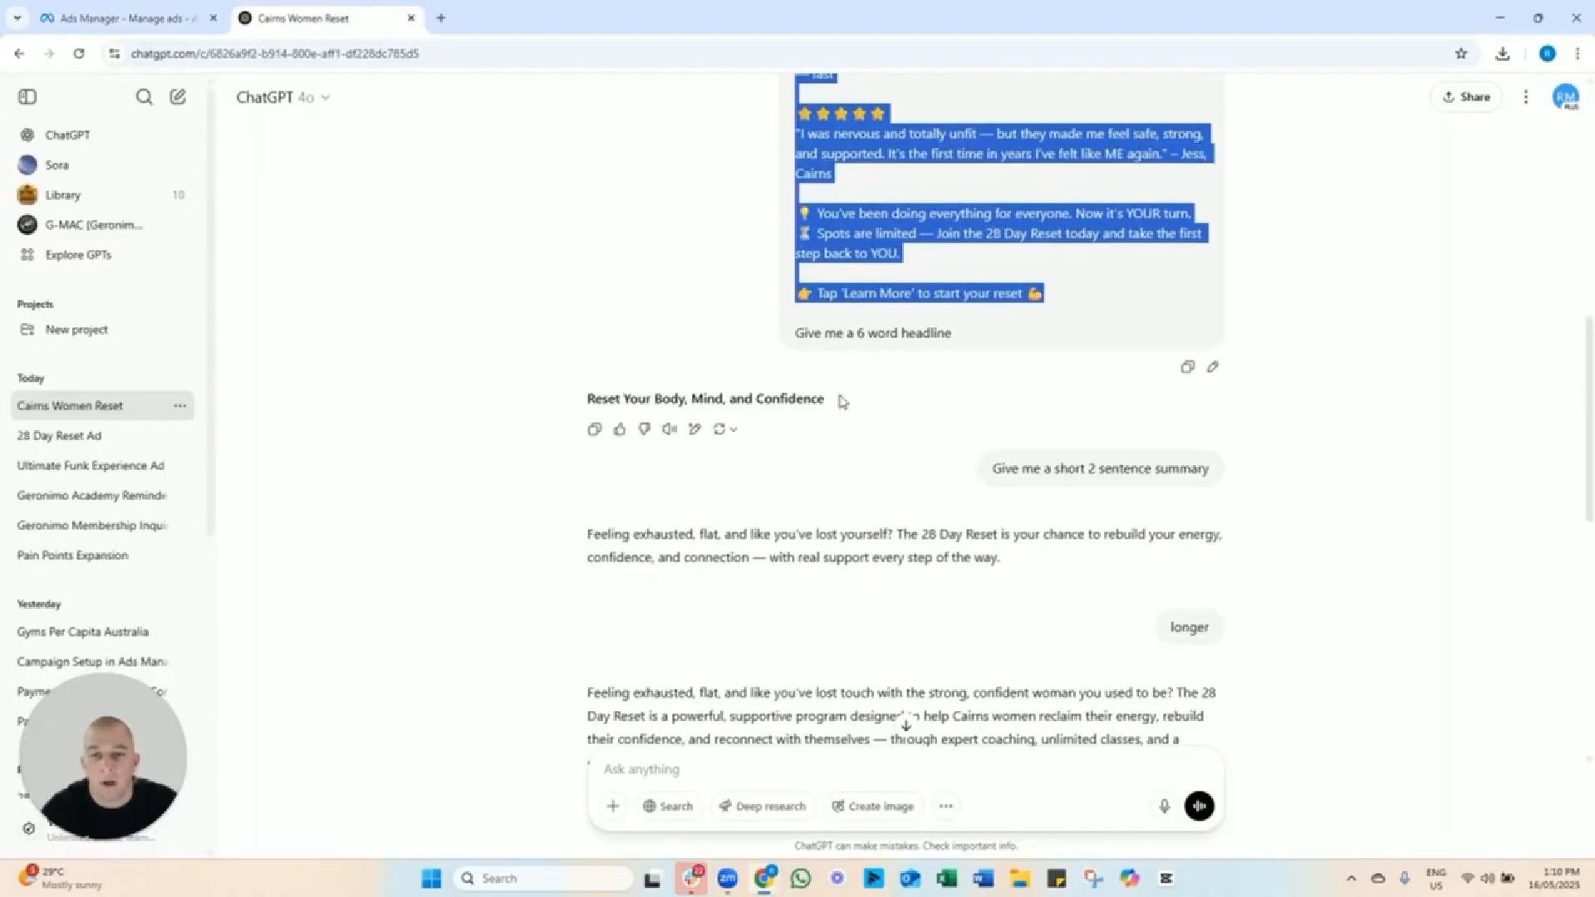
drag(839, 399, 576, 404)
key(ctrl+c)
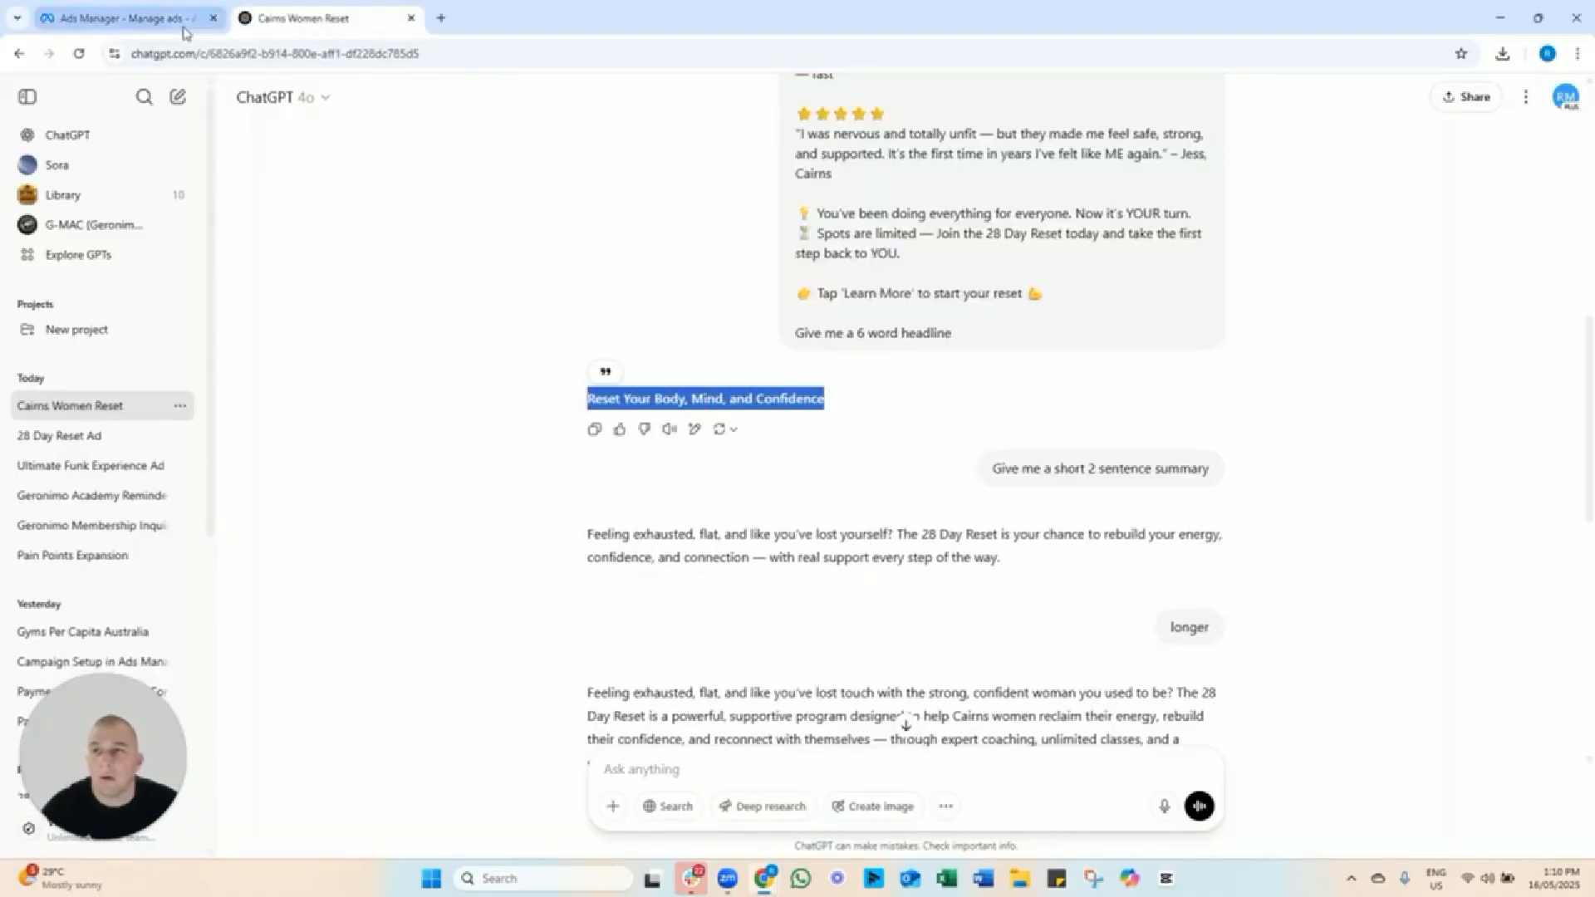
click(170, 18)
click(595, 490)
key(ctrl+v)
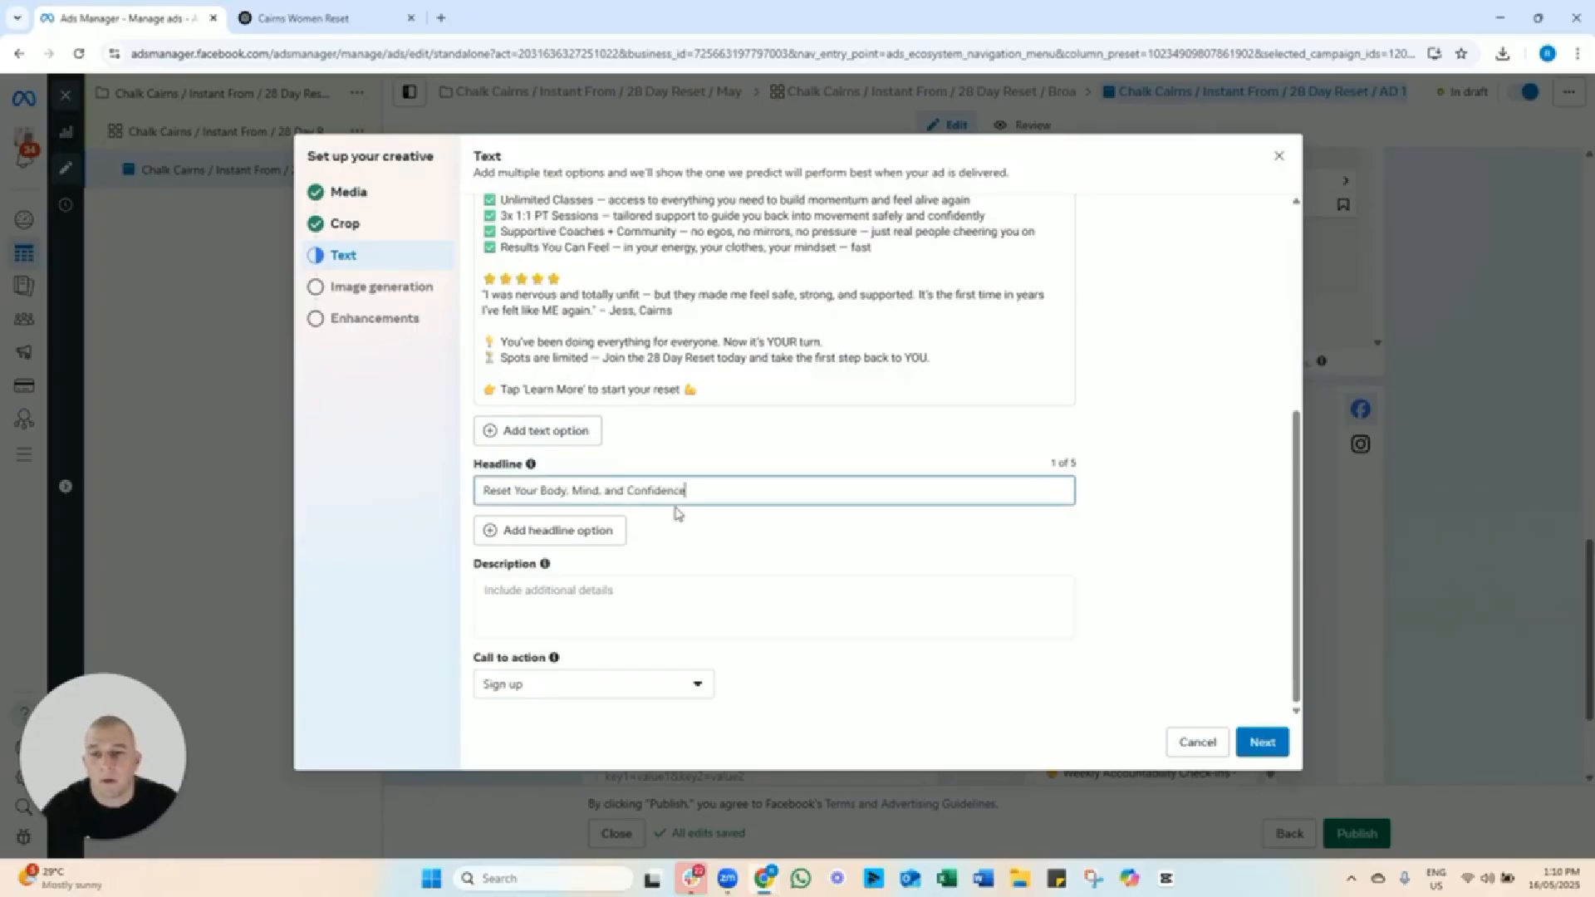
Leave the ad's description blank and set its call to action to Learn more.
click(524, 595)
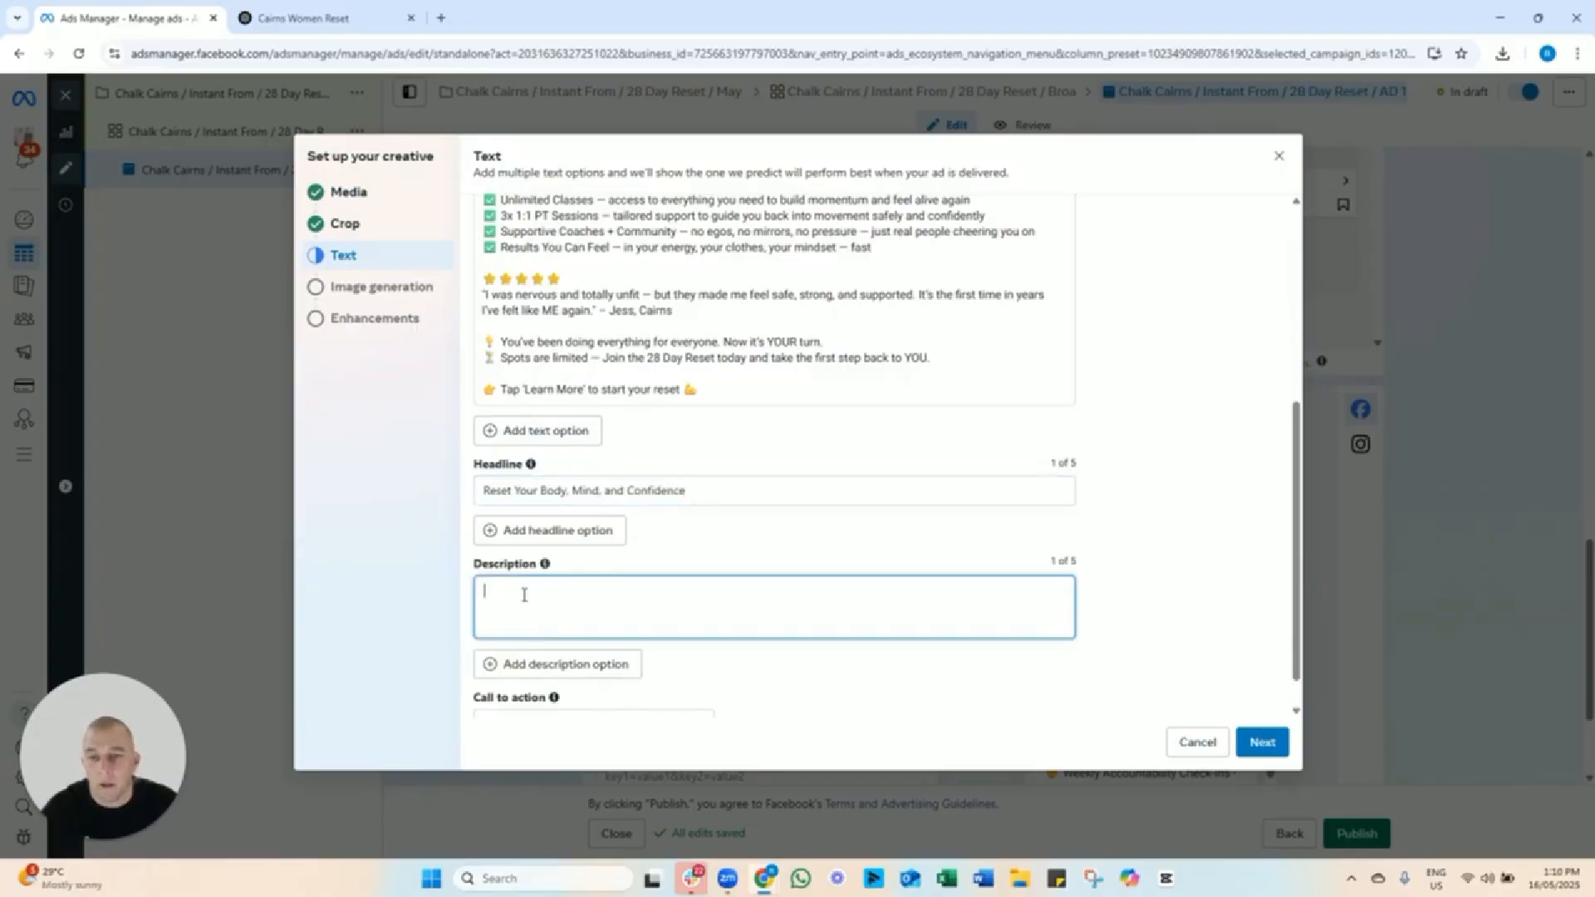
scroll(740, 584, down, 1)
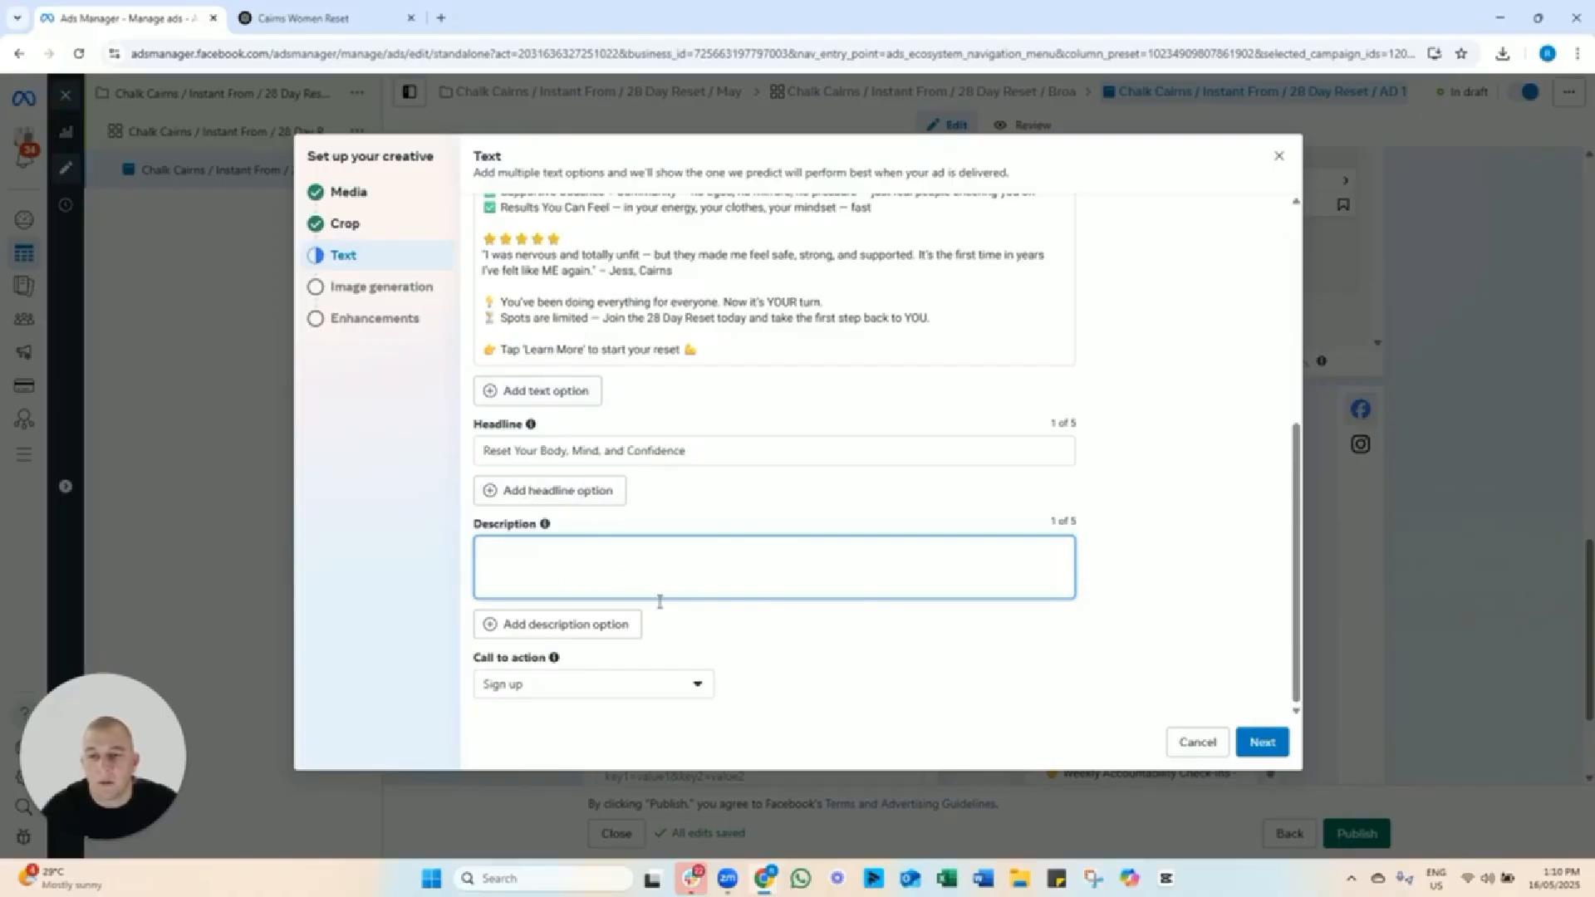
click(547, 687)
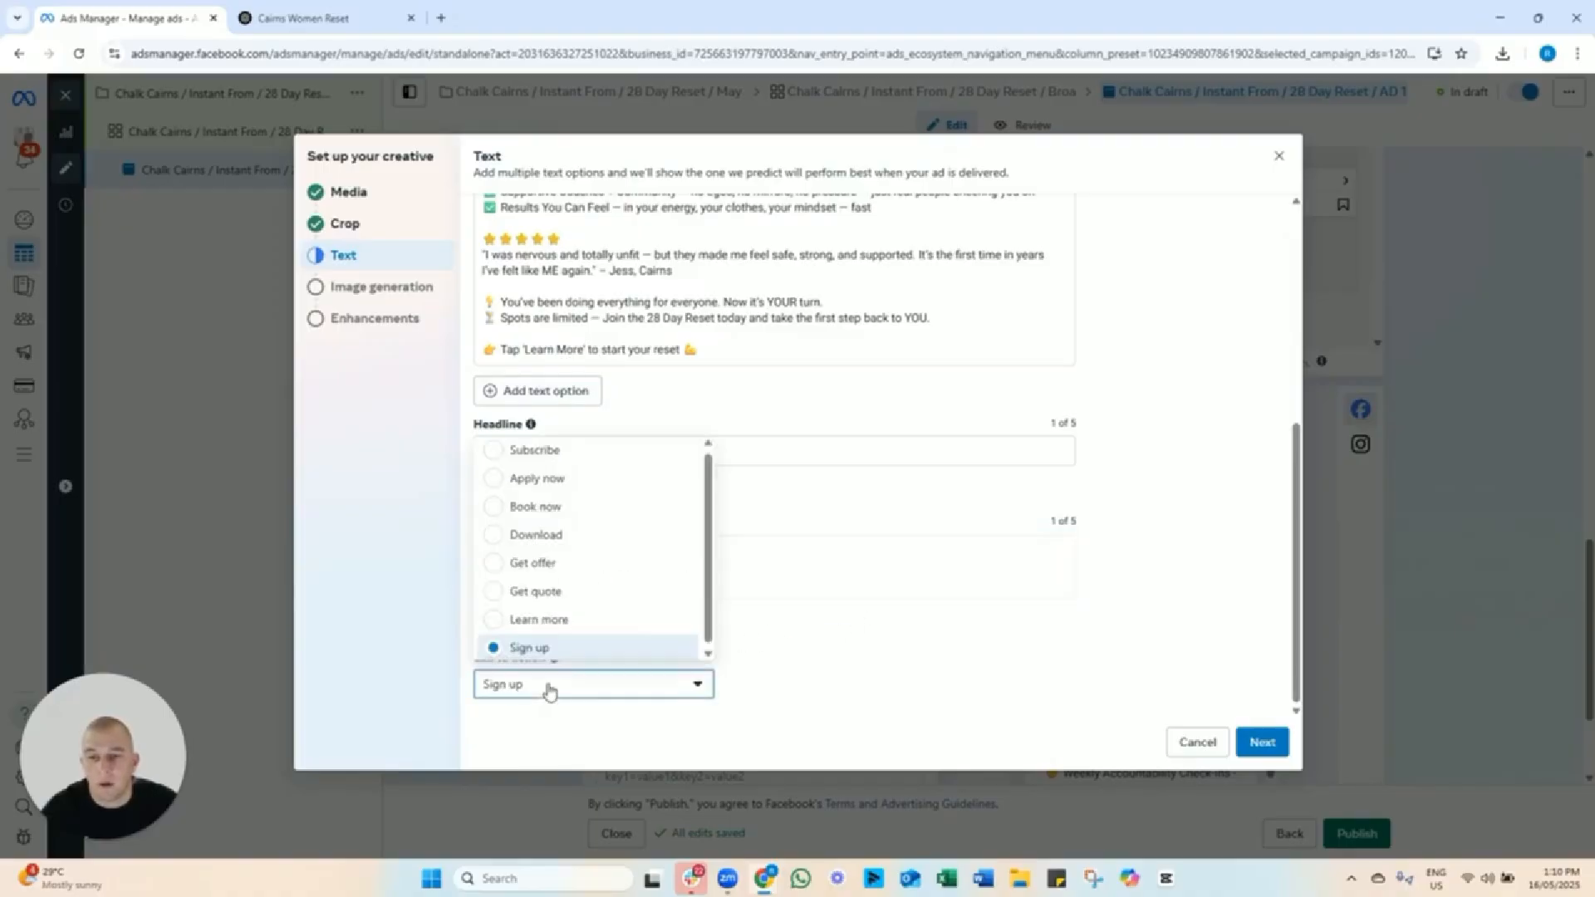
click(589, 623)
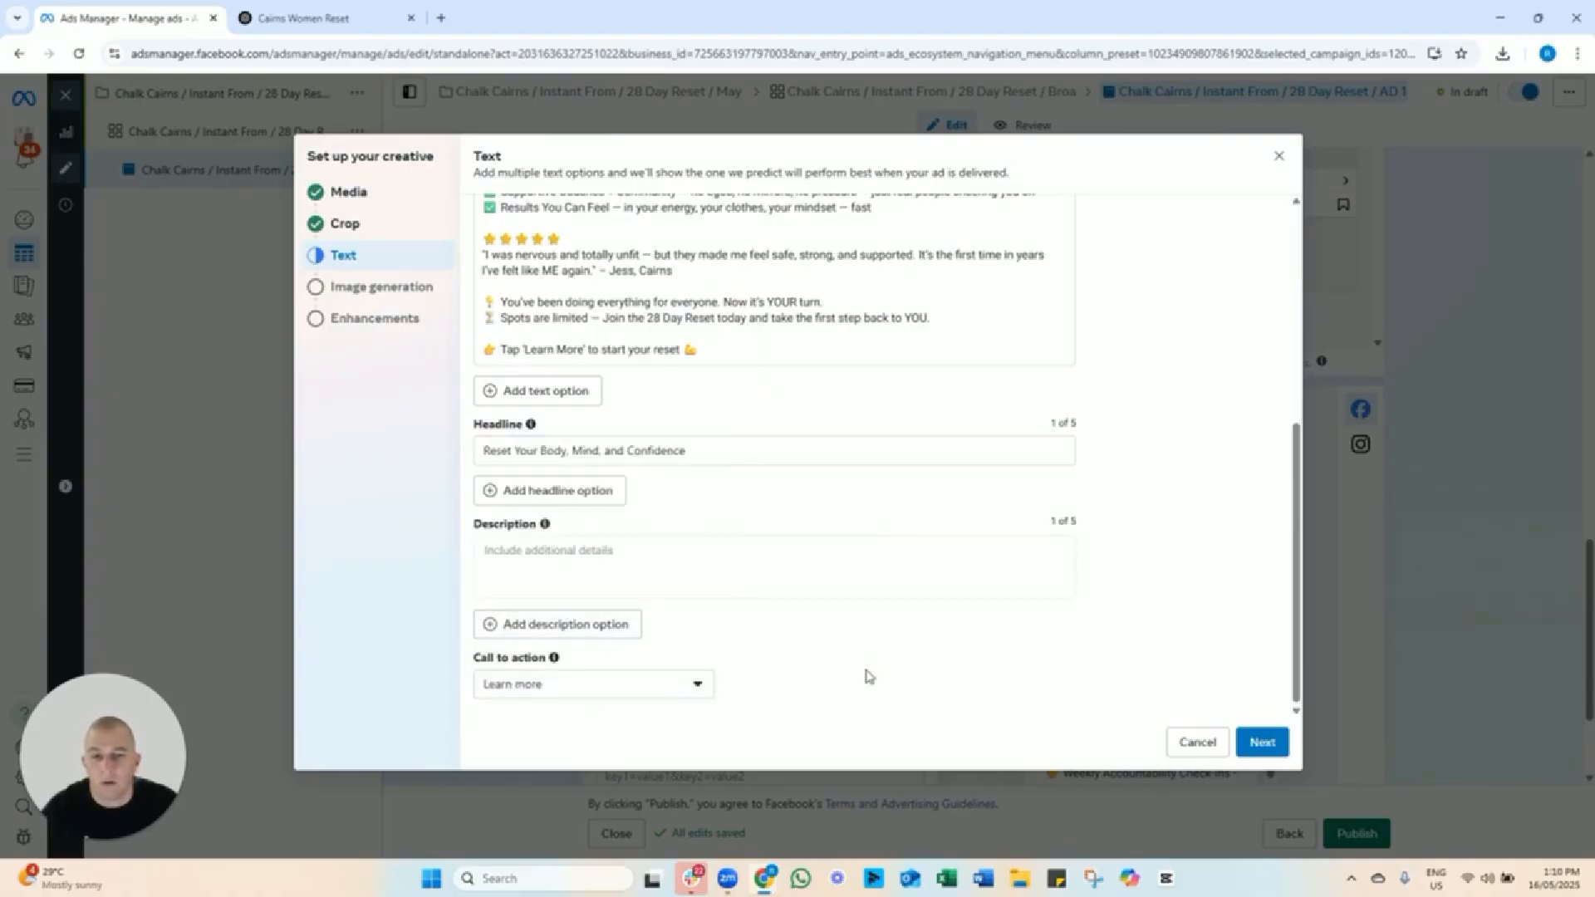
click(673, 688)
click(814, 669)
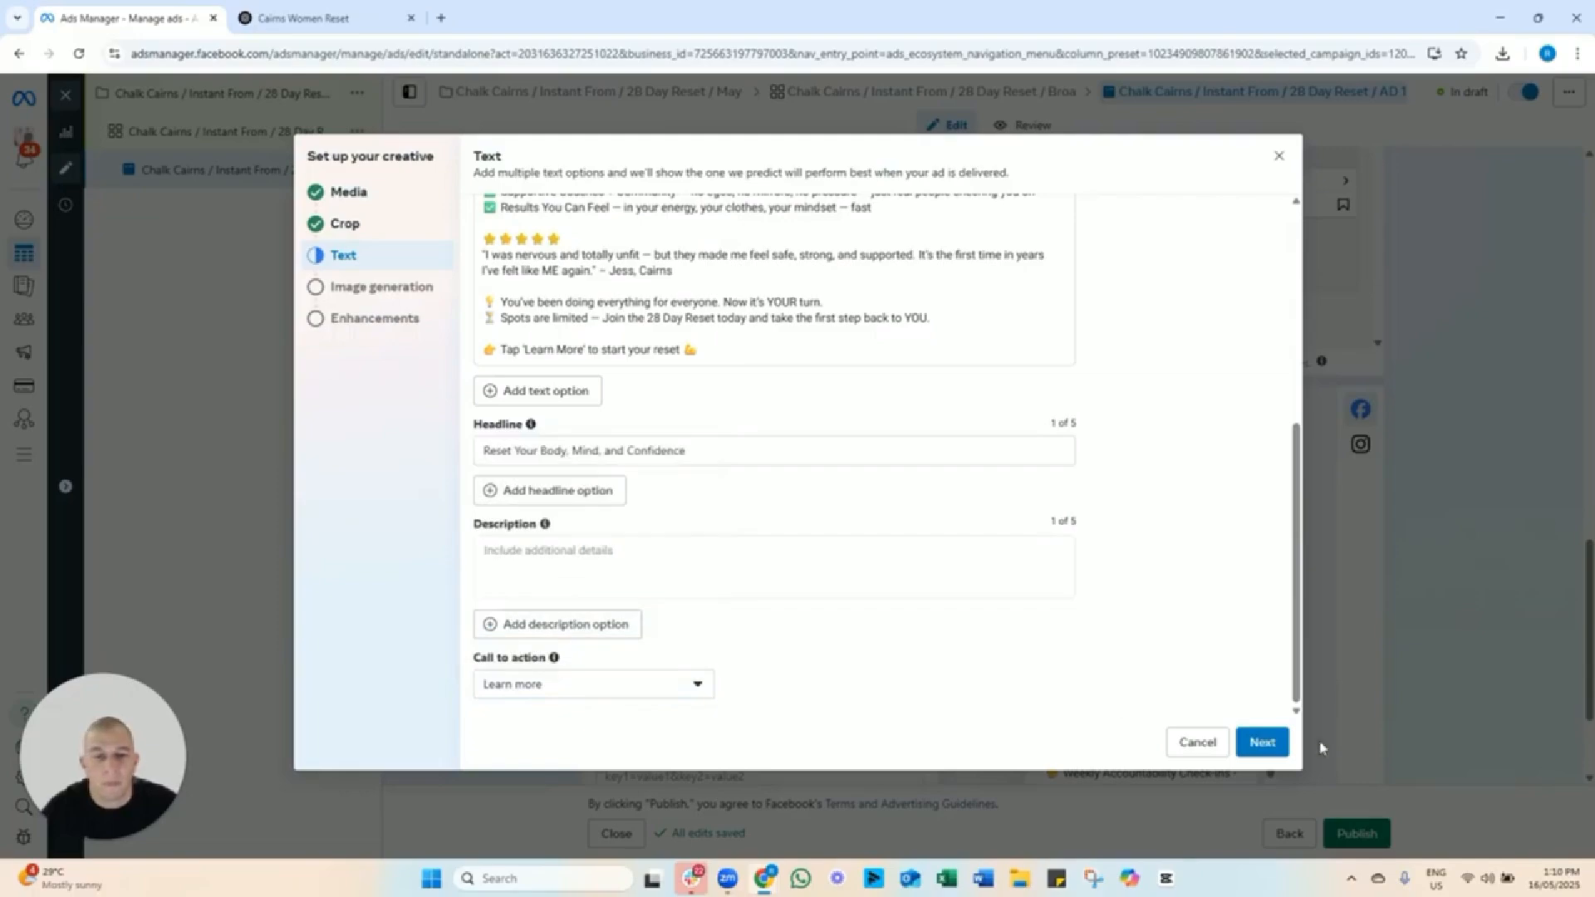
Skip the AI image generation and finish the creative setup with all enhancements offered for review left off.
click(1254, 752)
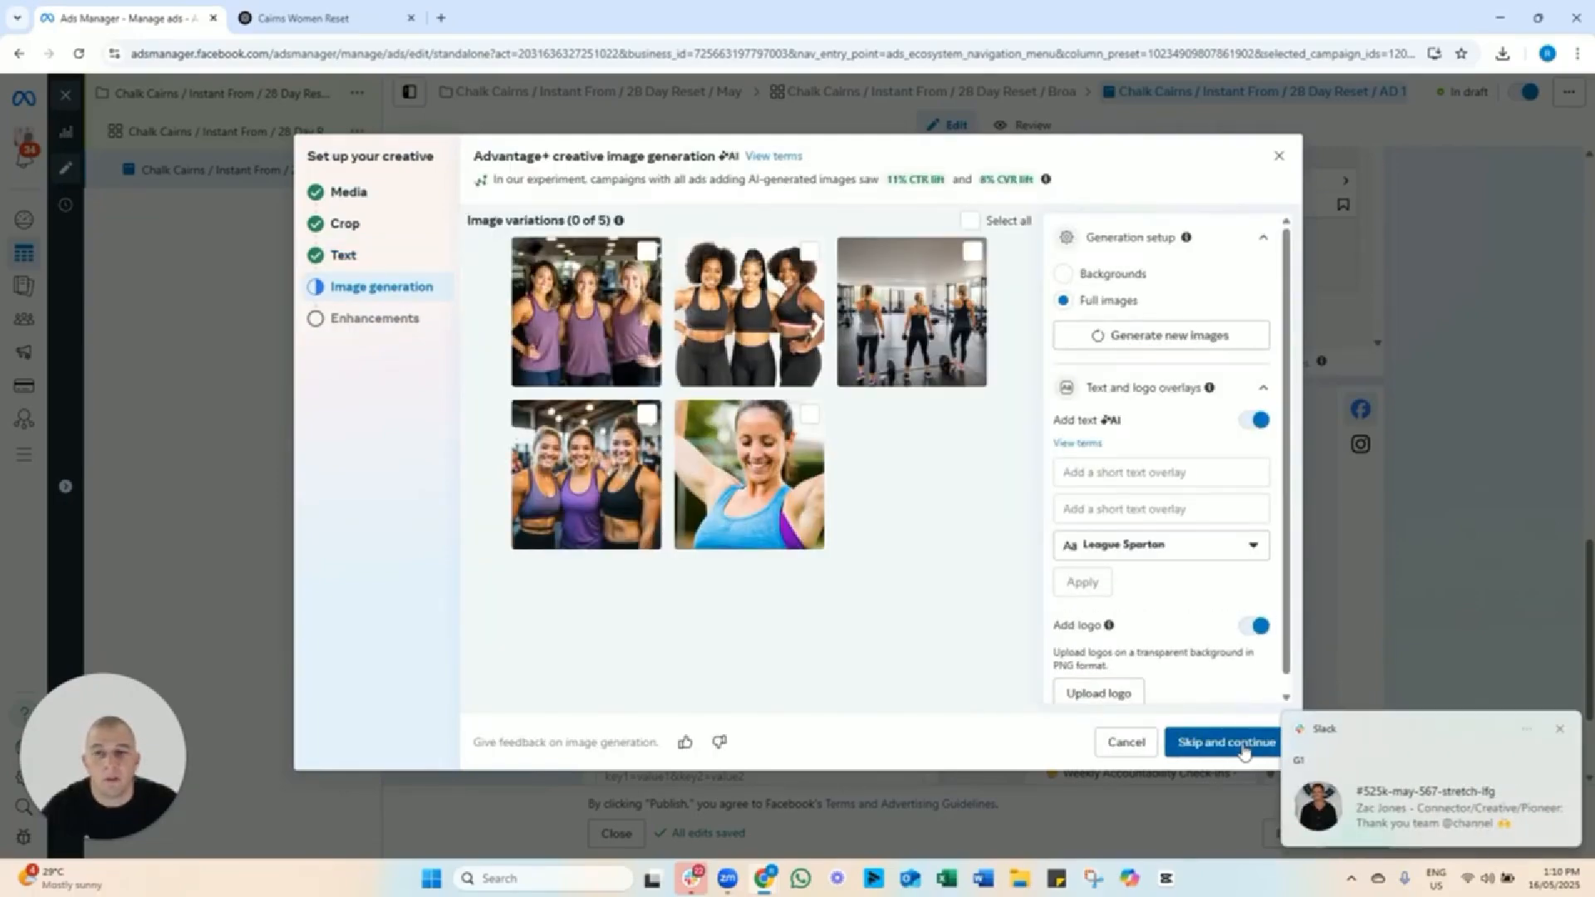
click(1559, 729)
click(1230, 750)
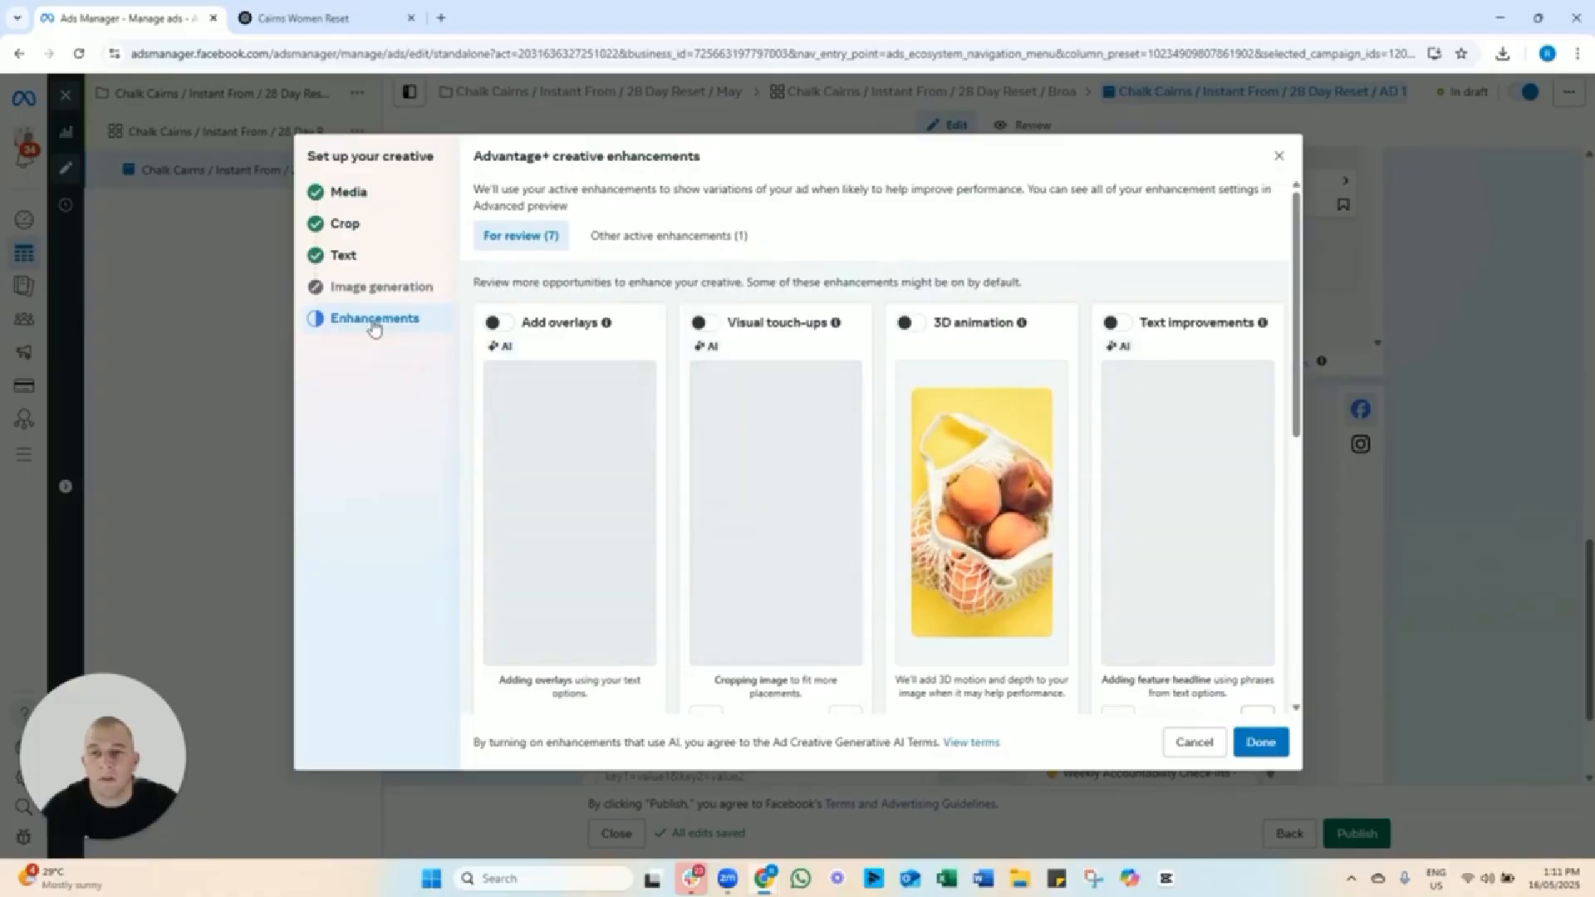
scroll(901, 403, down, 7)
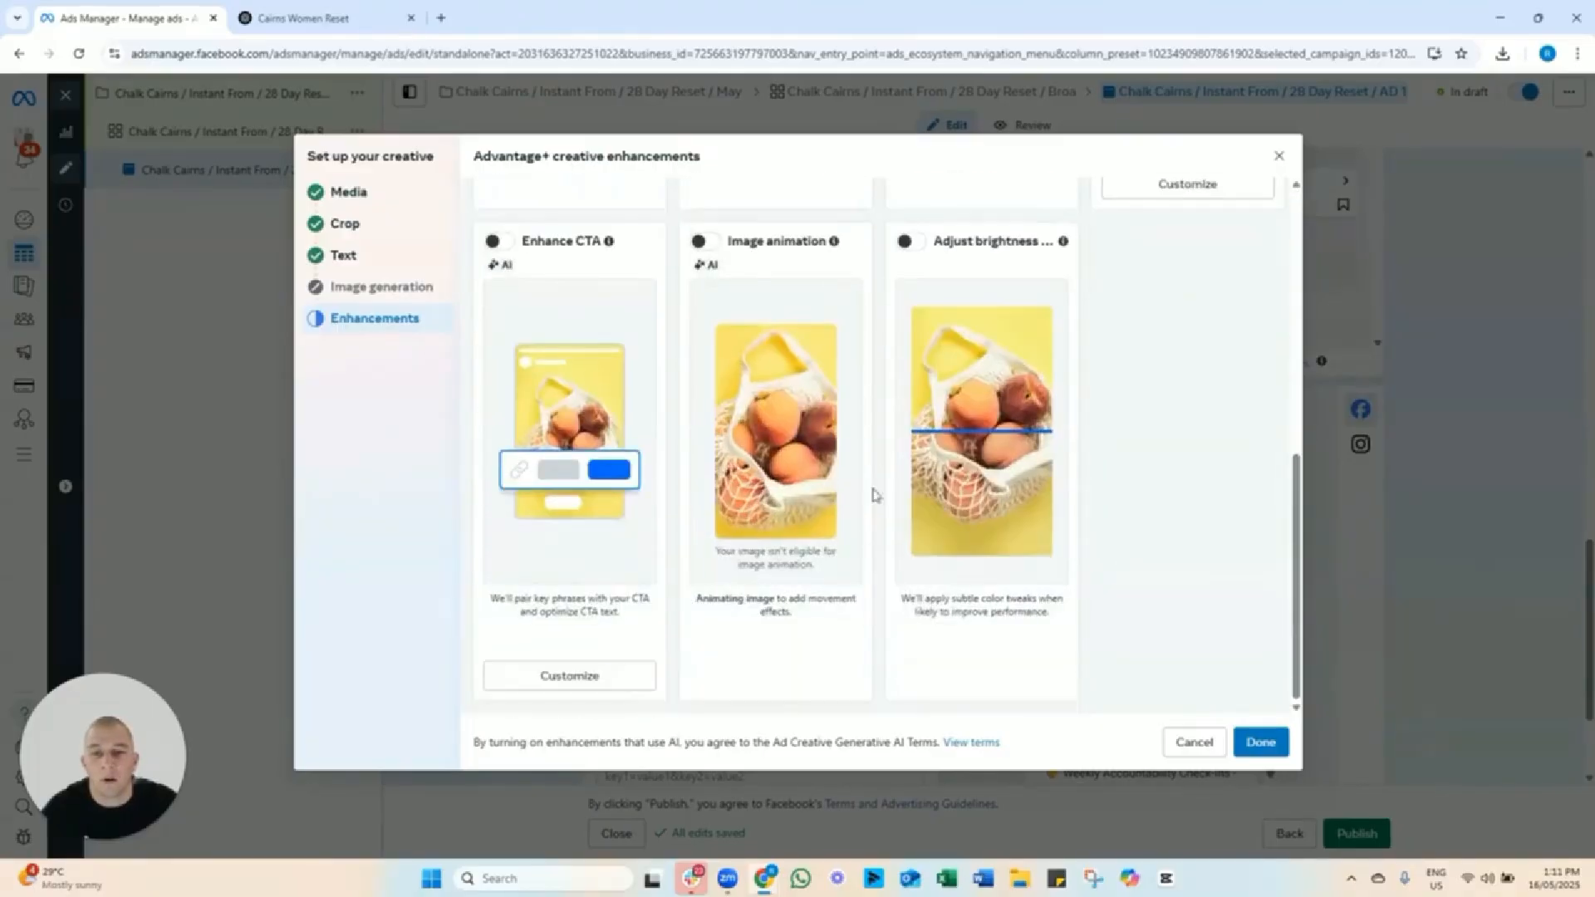
scroll(831, 545, up, 3)
scroll(823, 546, up, 4)
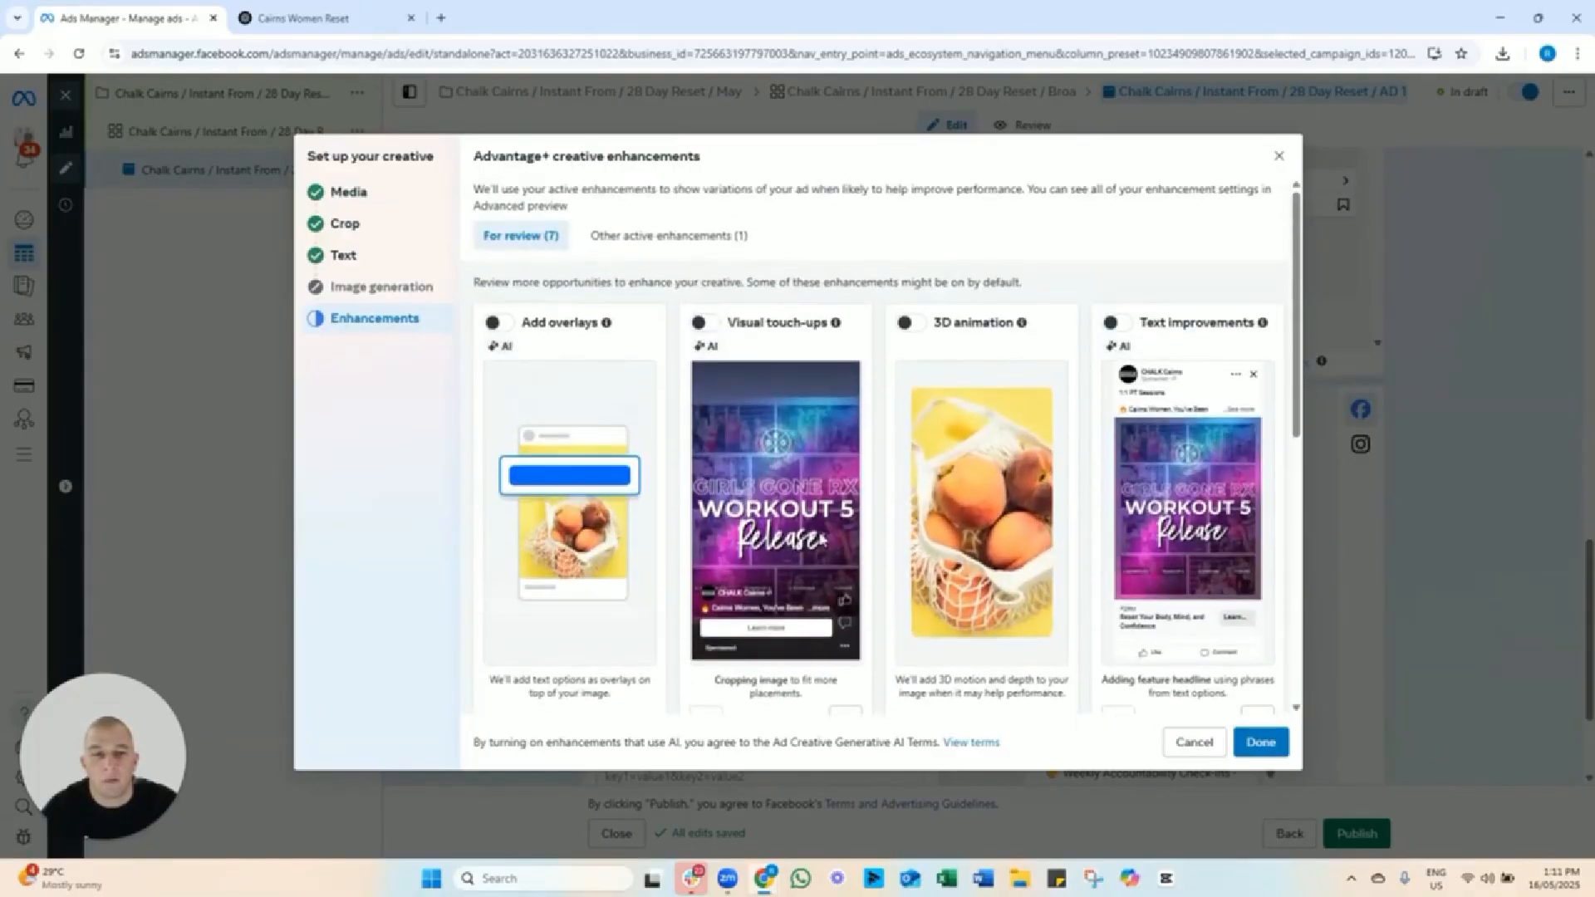
click(1261, 743)
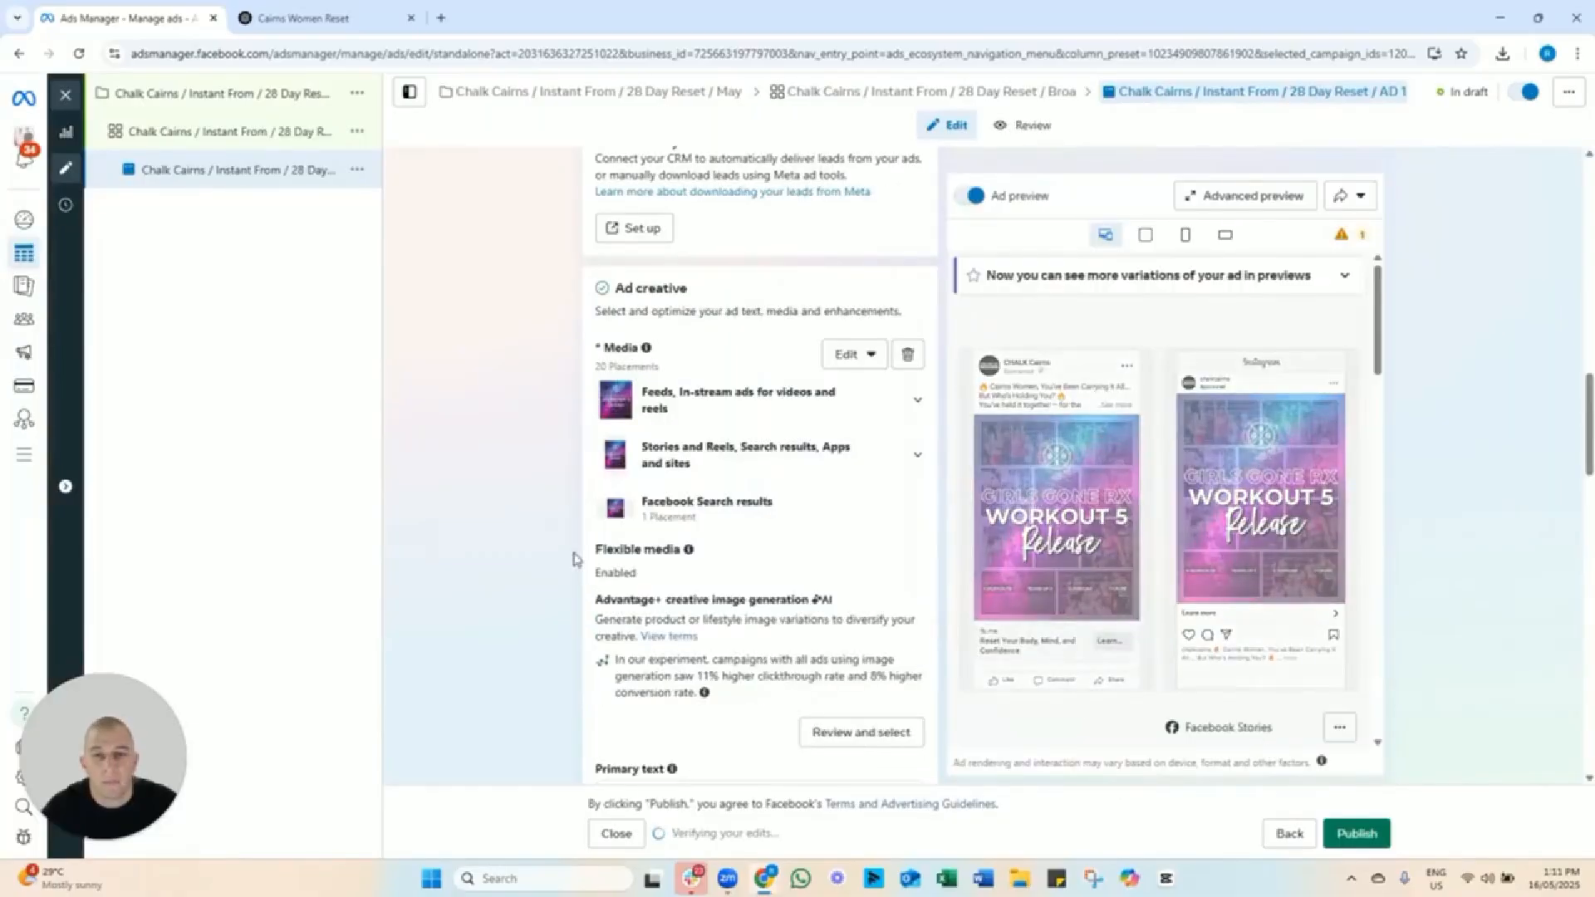
Turn off the Music enhancement in the ad's Advantage+ creative settings and save.
scroll(517, 497, down, 10)
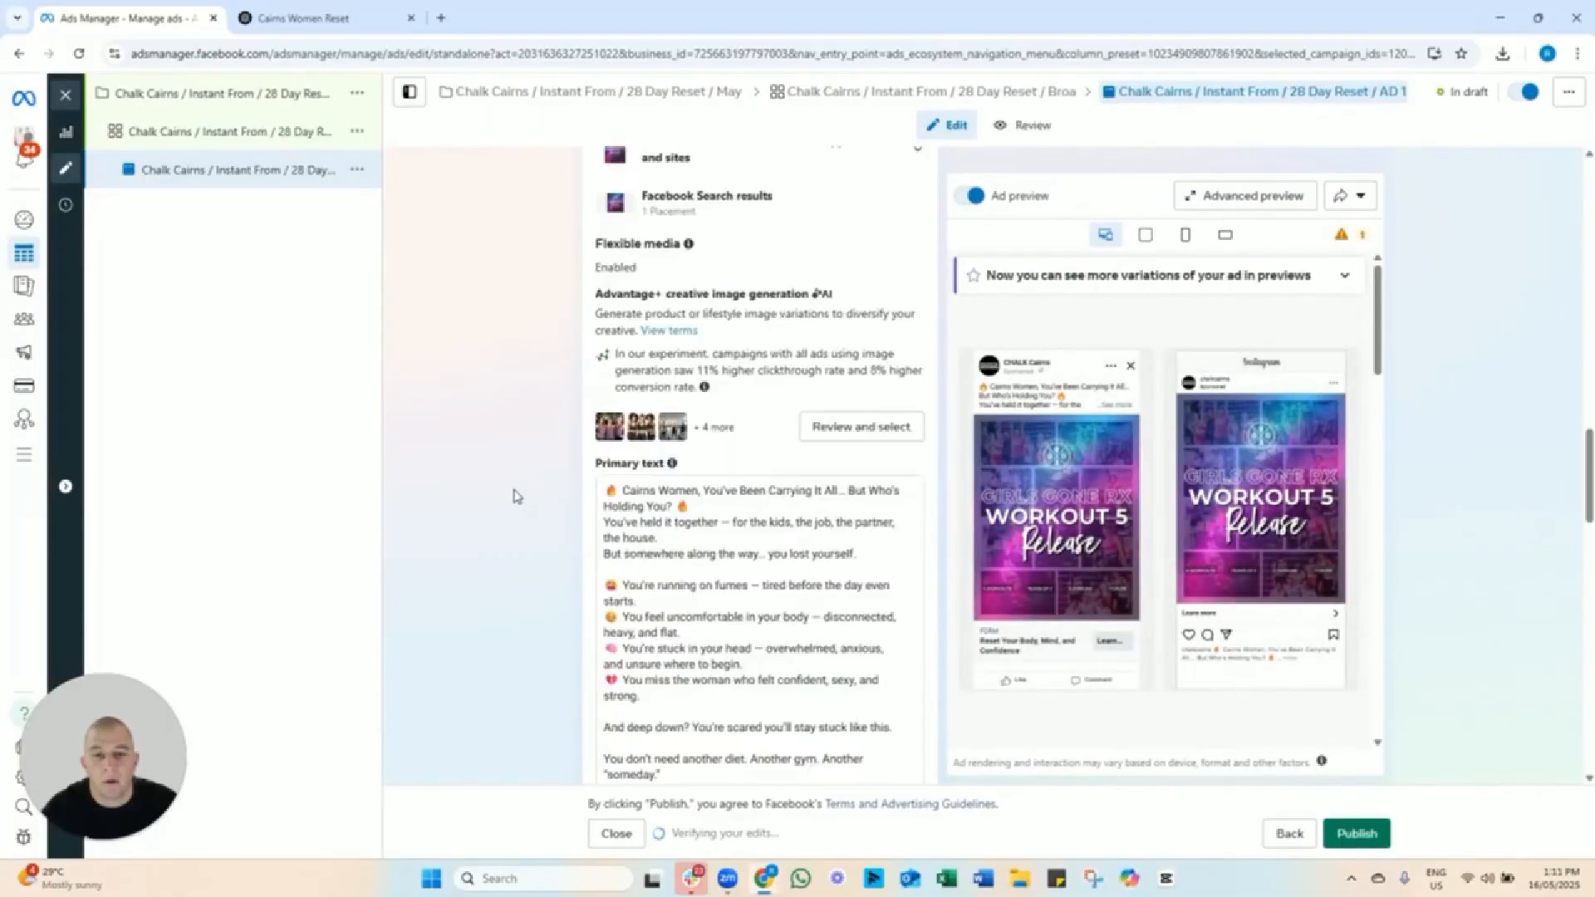
scroll(513, 496, down, 10)
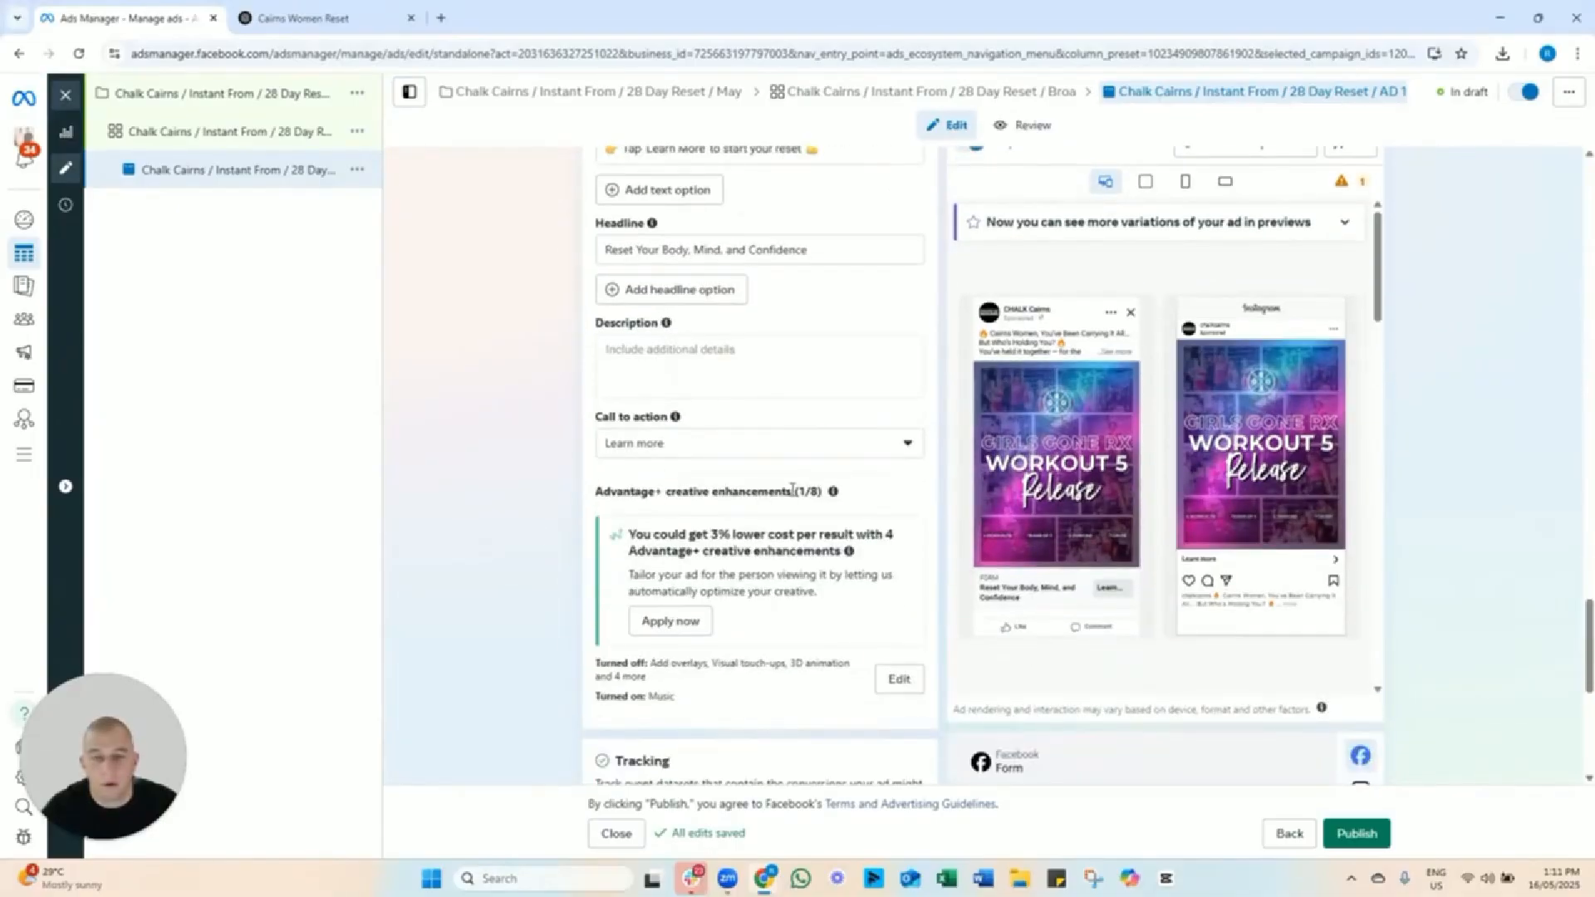
click(899, 679)
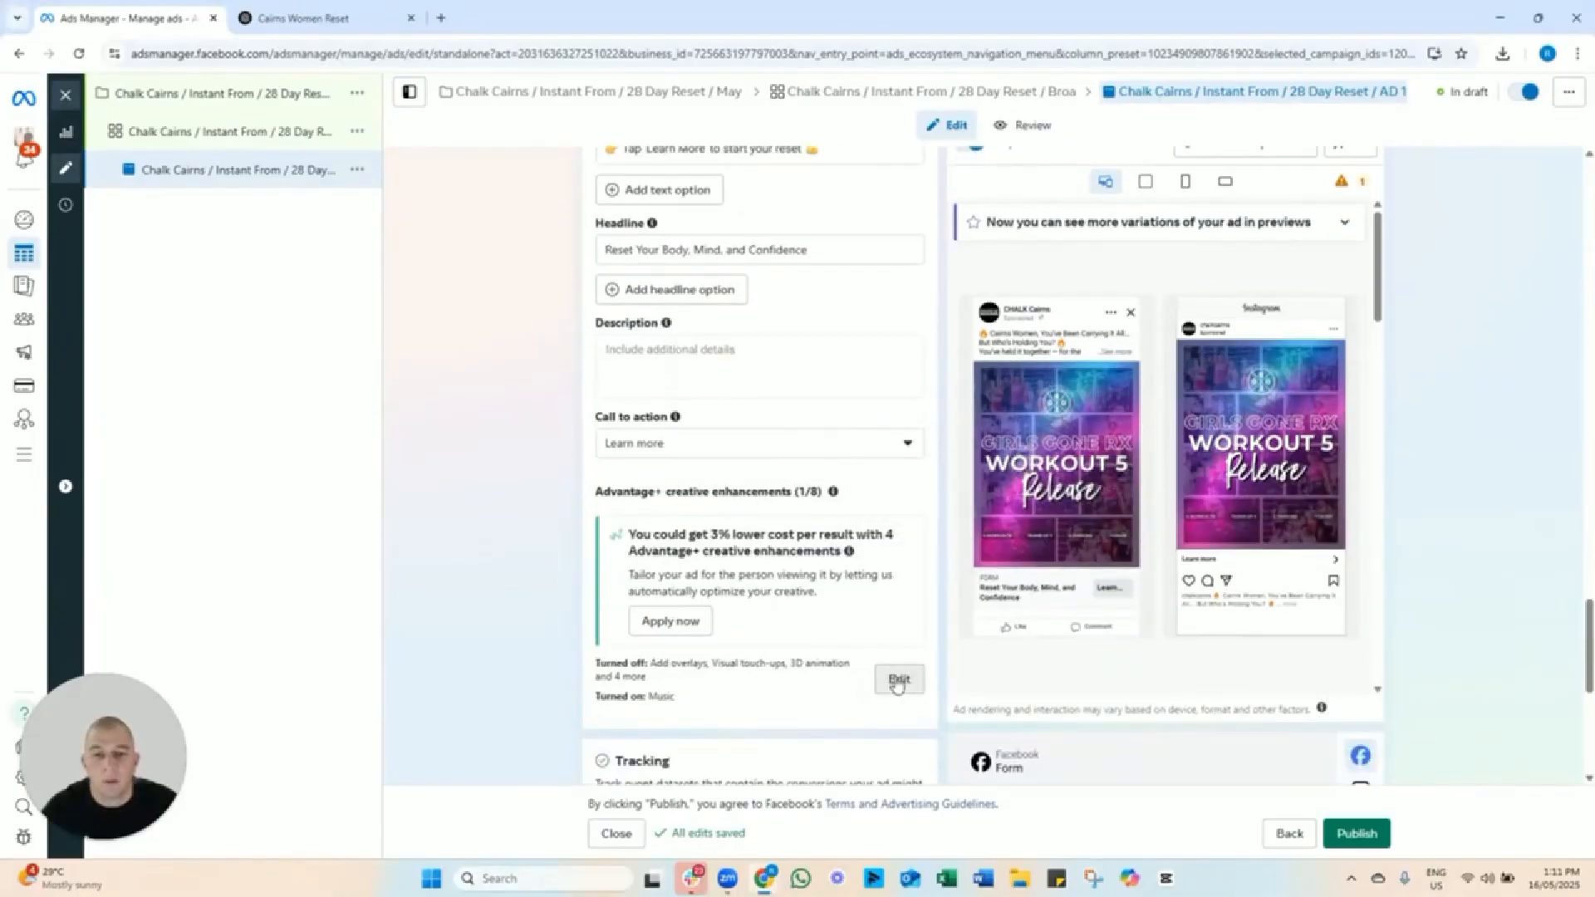
click(517, 283)
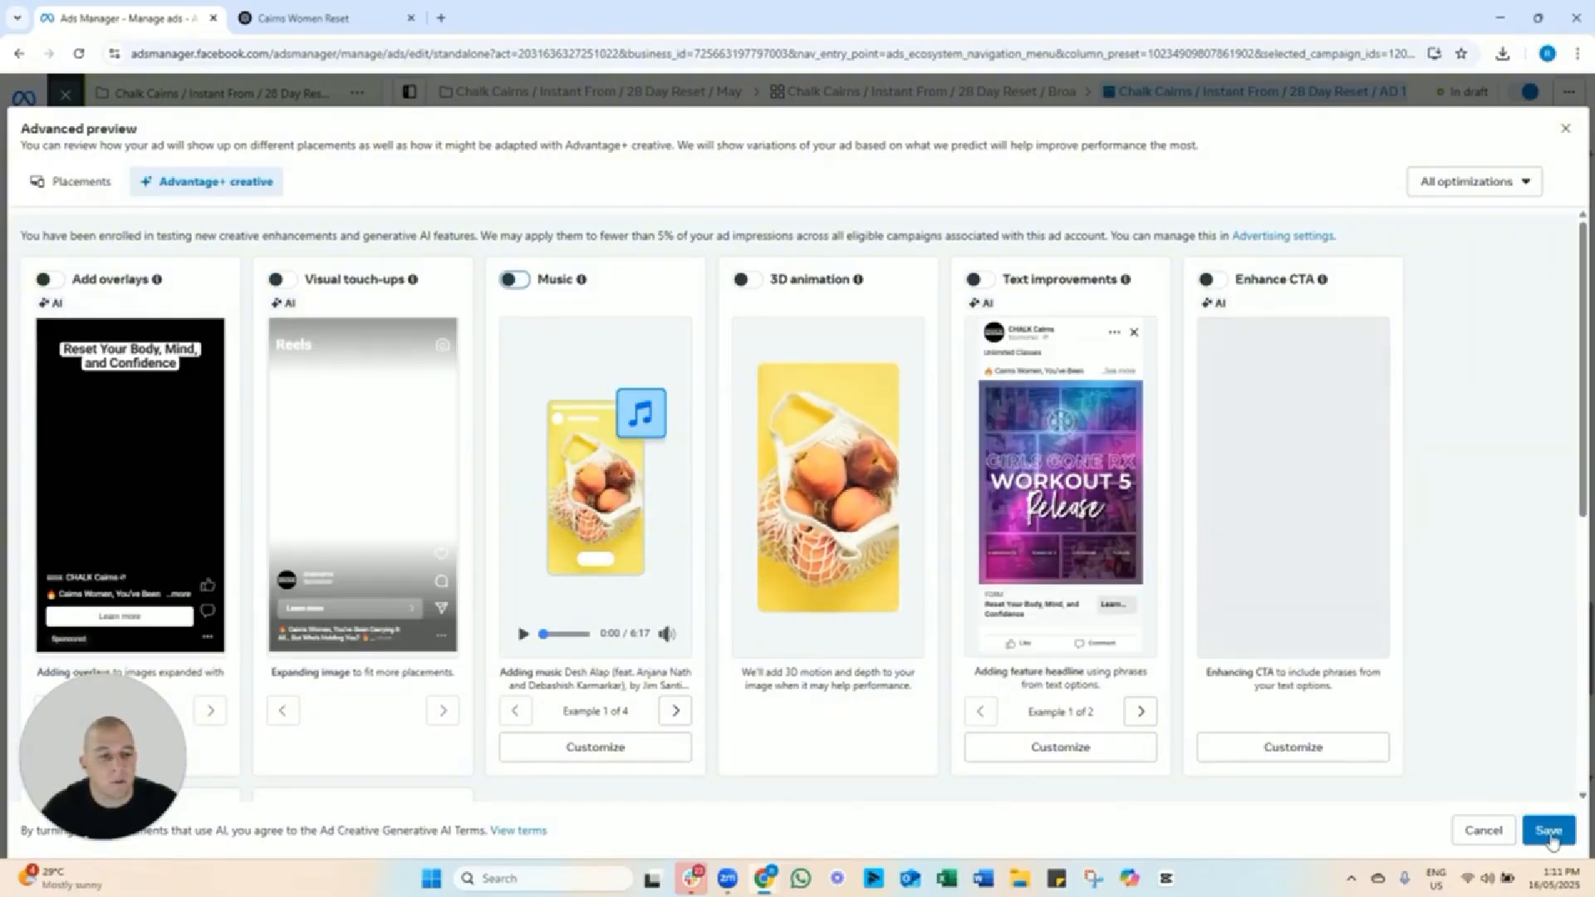
click(1549, 830)
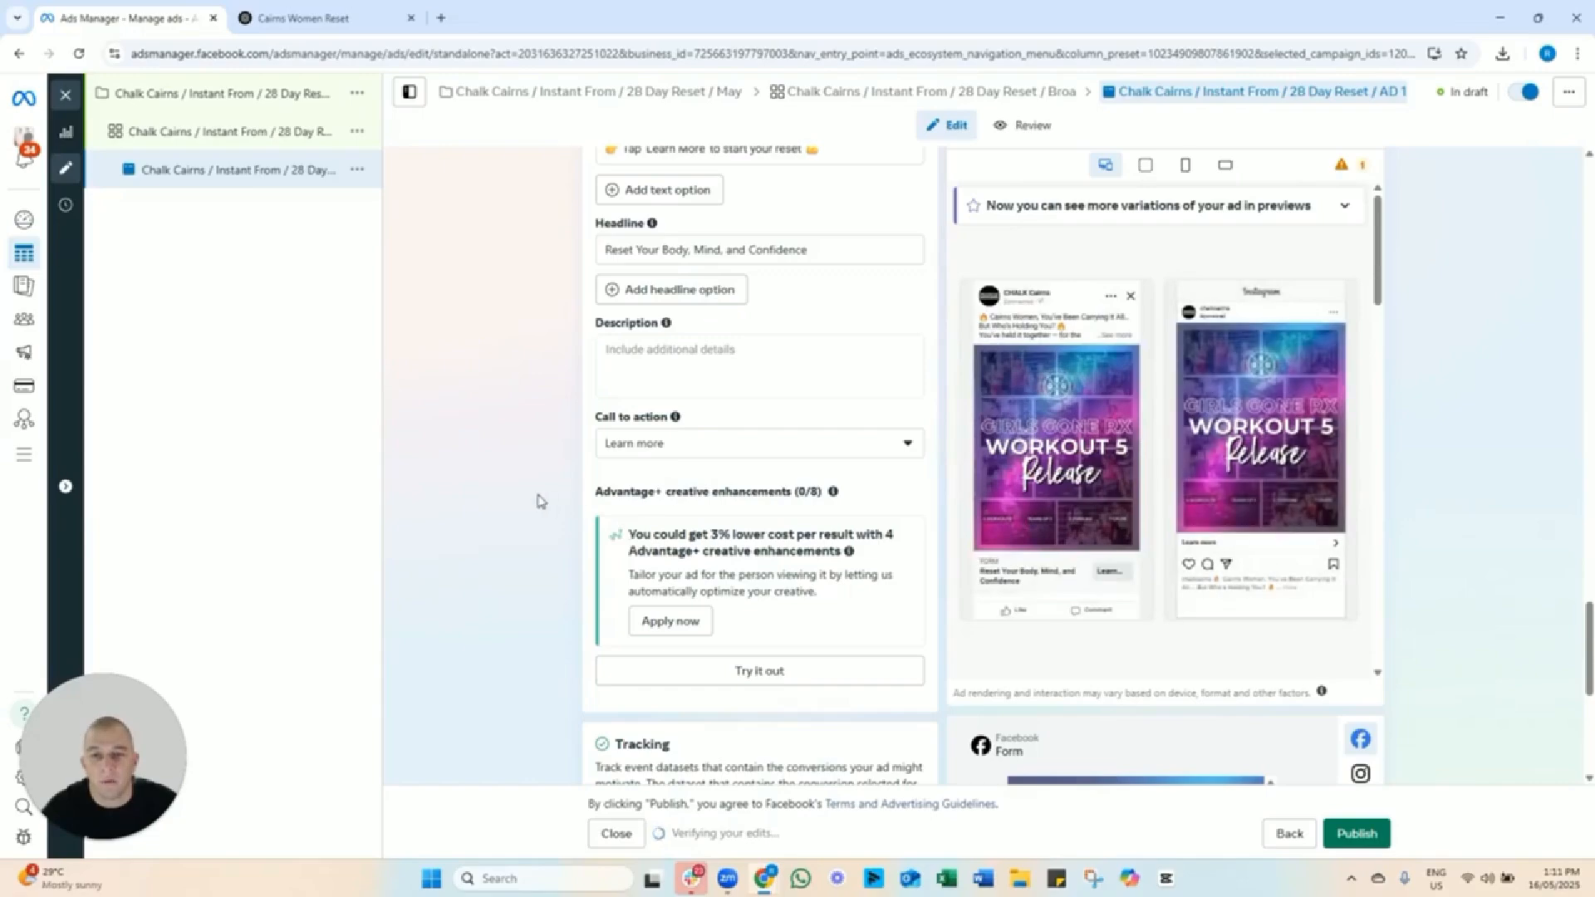
In the primary text, join "You've held it together" onto the opening line and add a blank line above "But somewhere along the way".
scroll(538, 501, up, 6)
scroll(539, 501, up, 7)
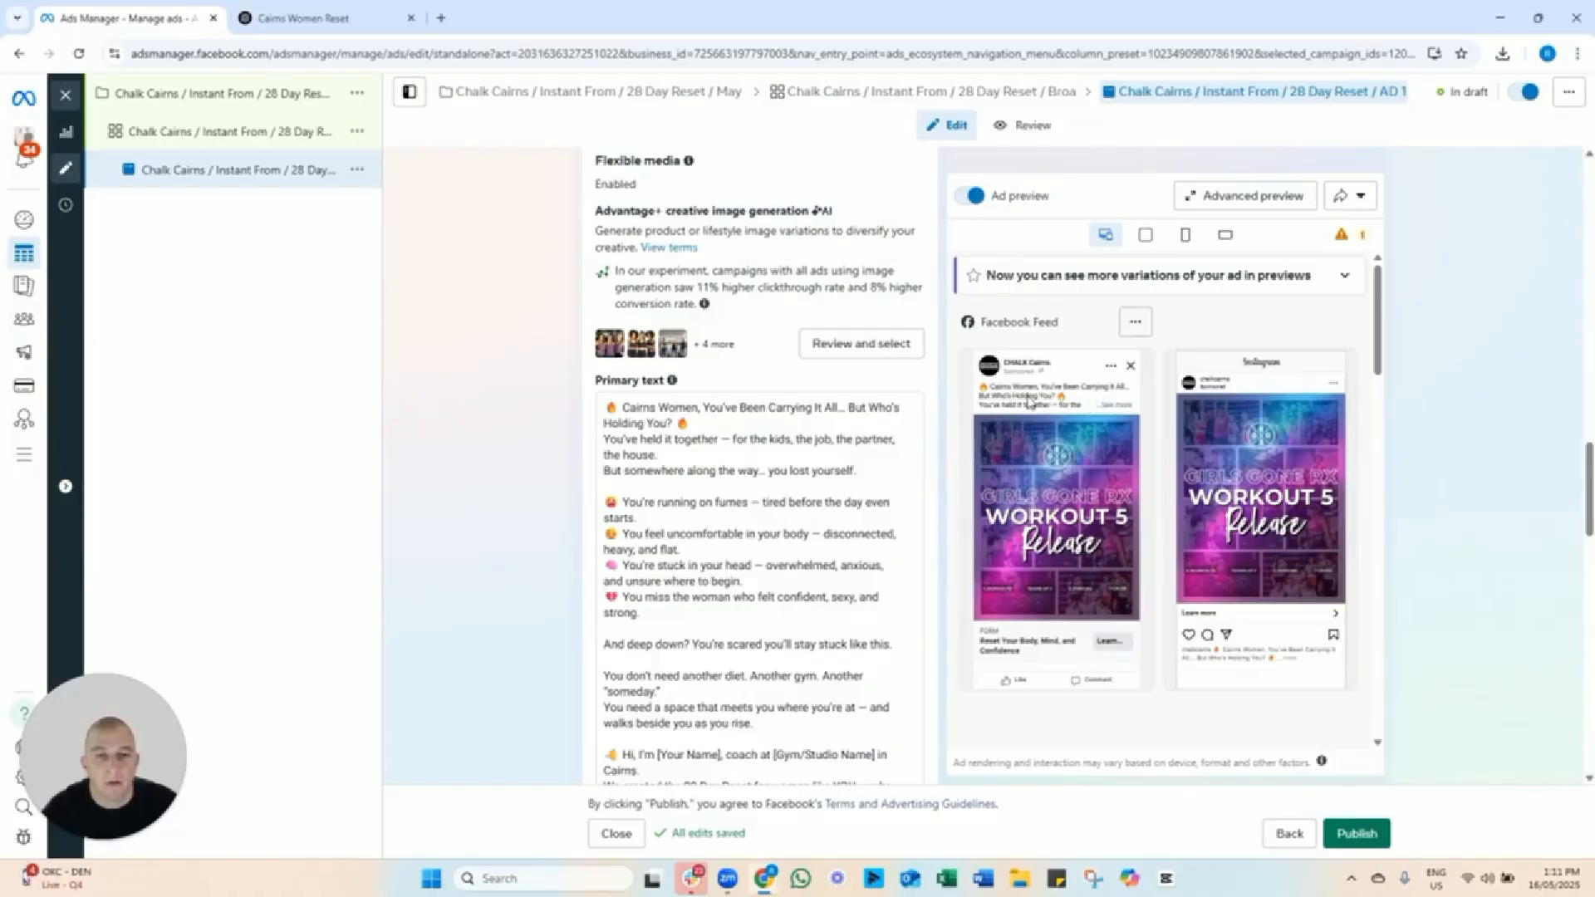
click(763, 427)
key(Delete)
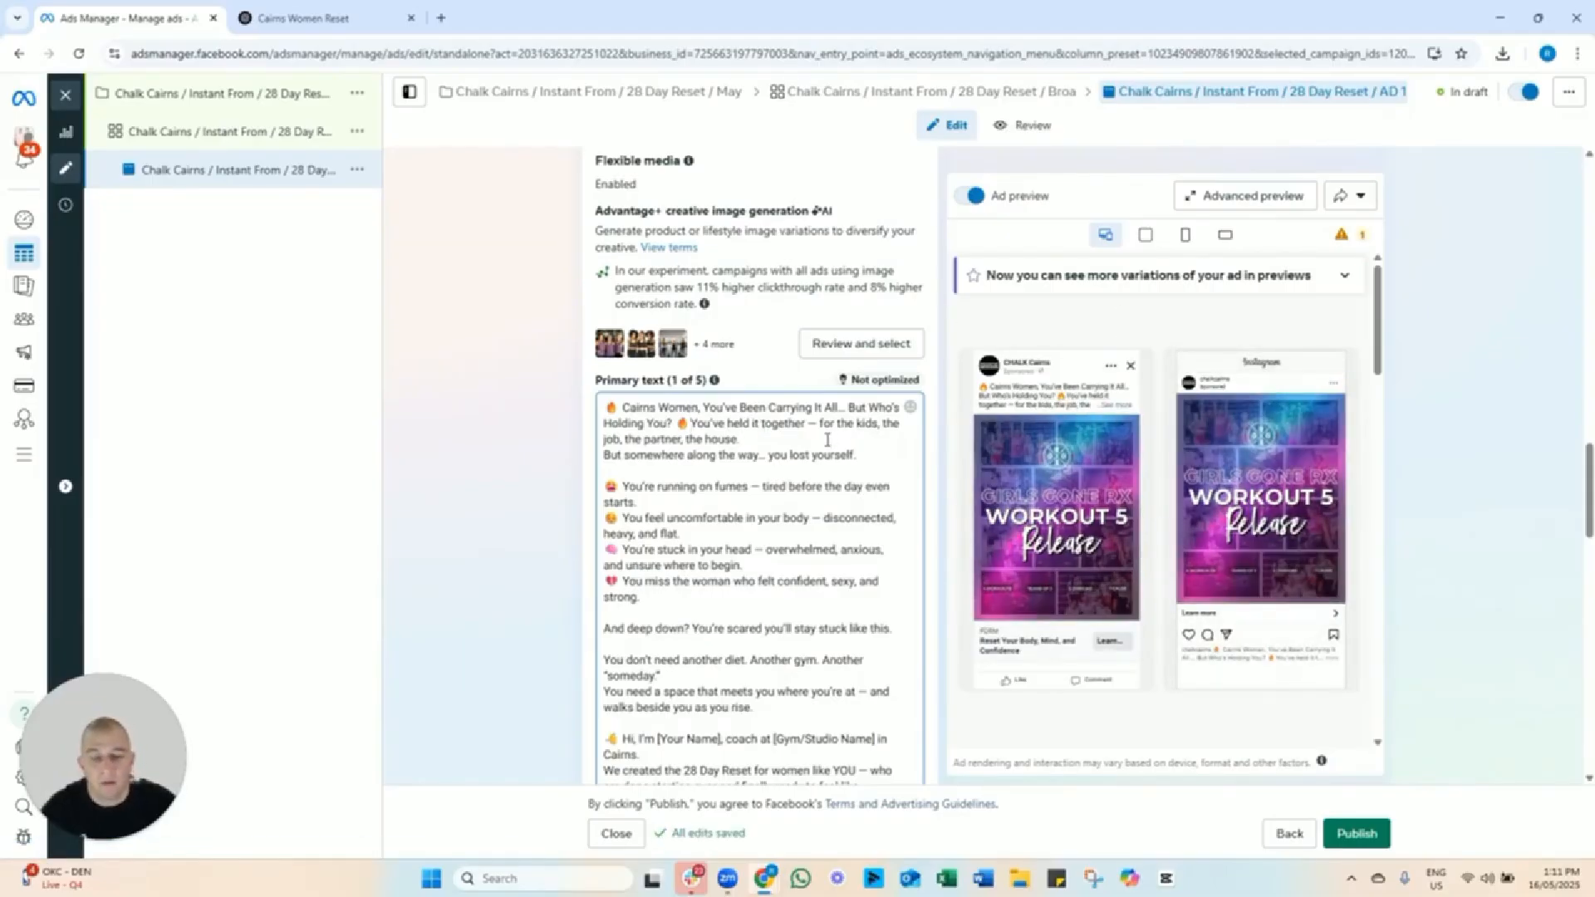
key(Return)
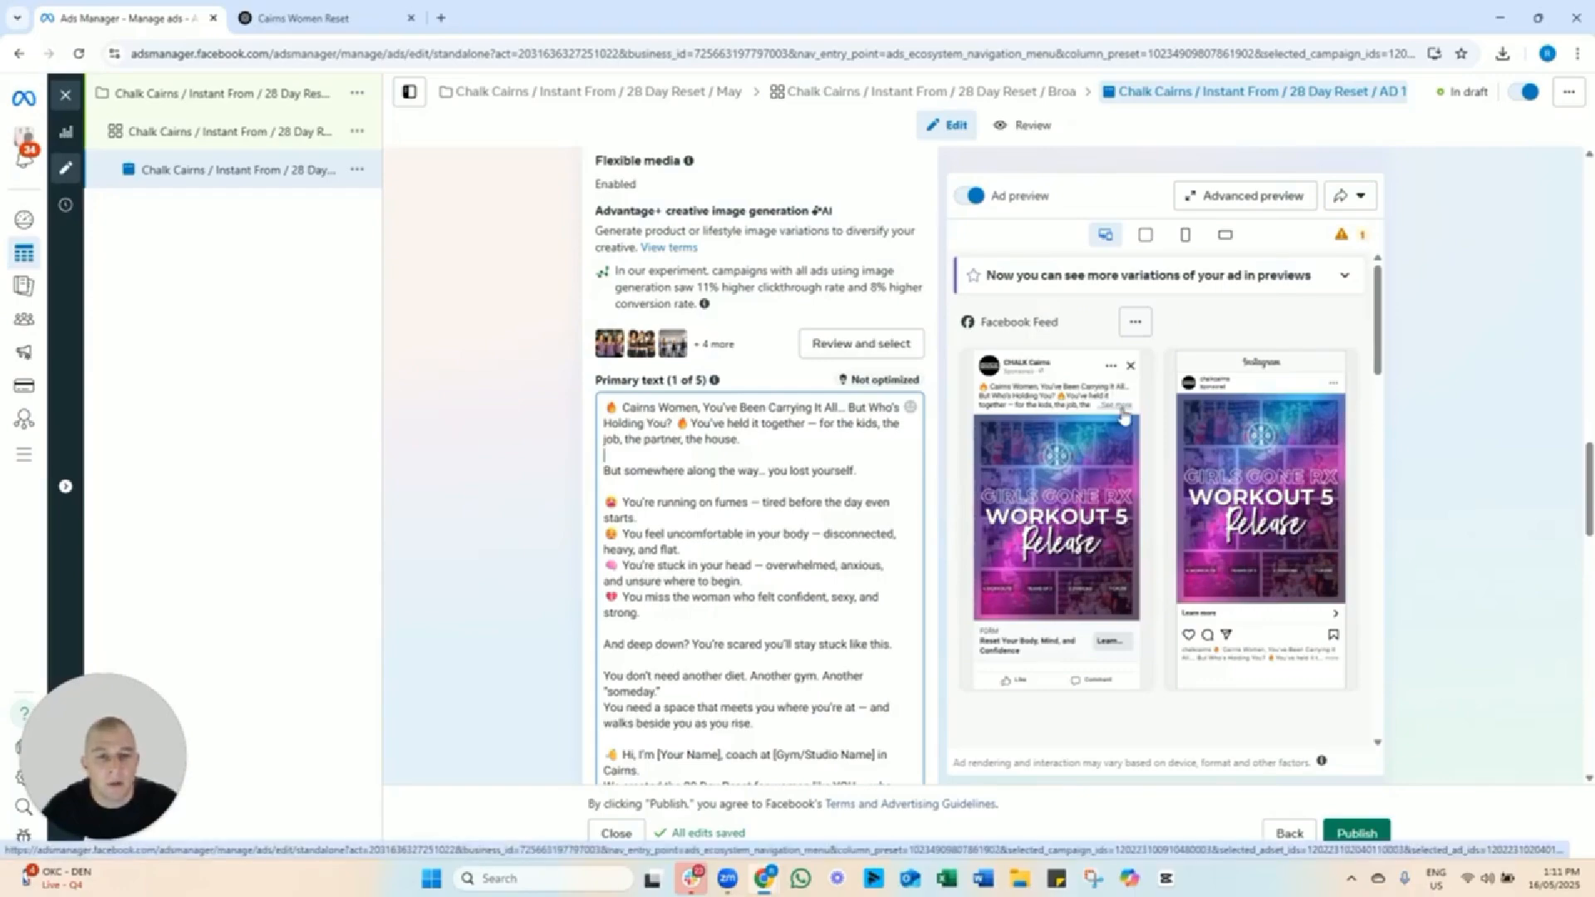
click(488, 501)
Review the ad creative settings and examine the ad previews across the Facebook and Instagram placements.
scroll(490, 452, down, 7)
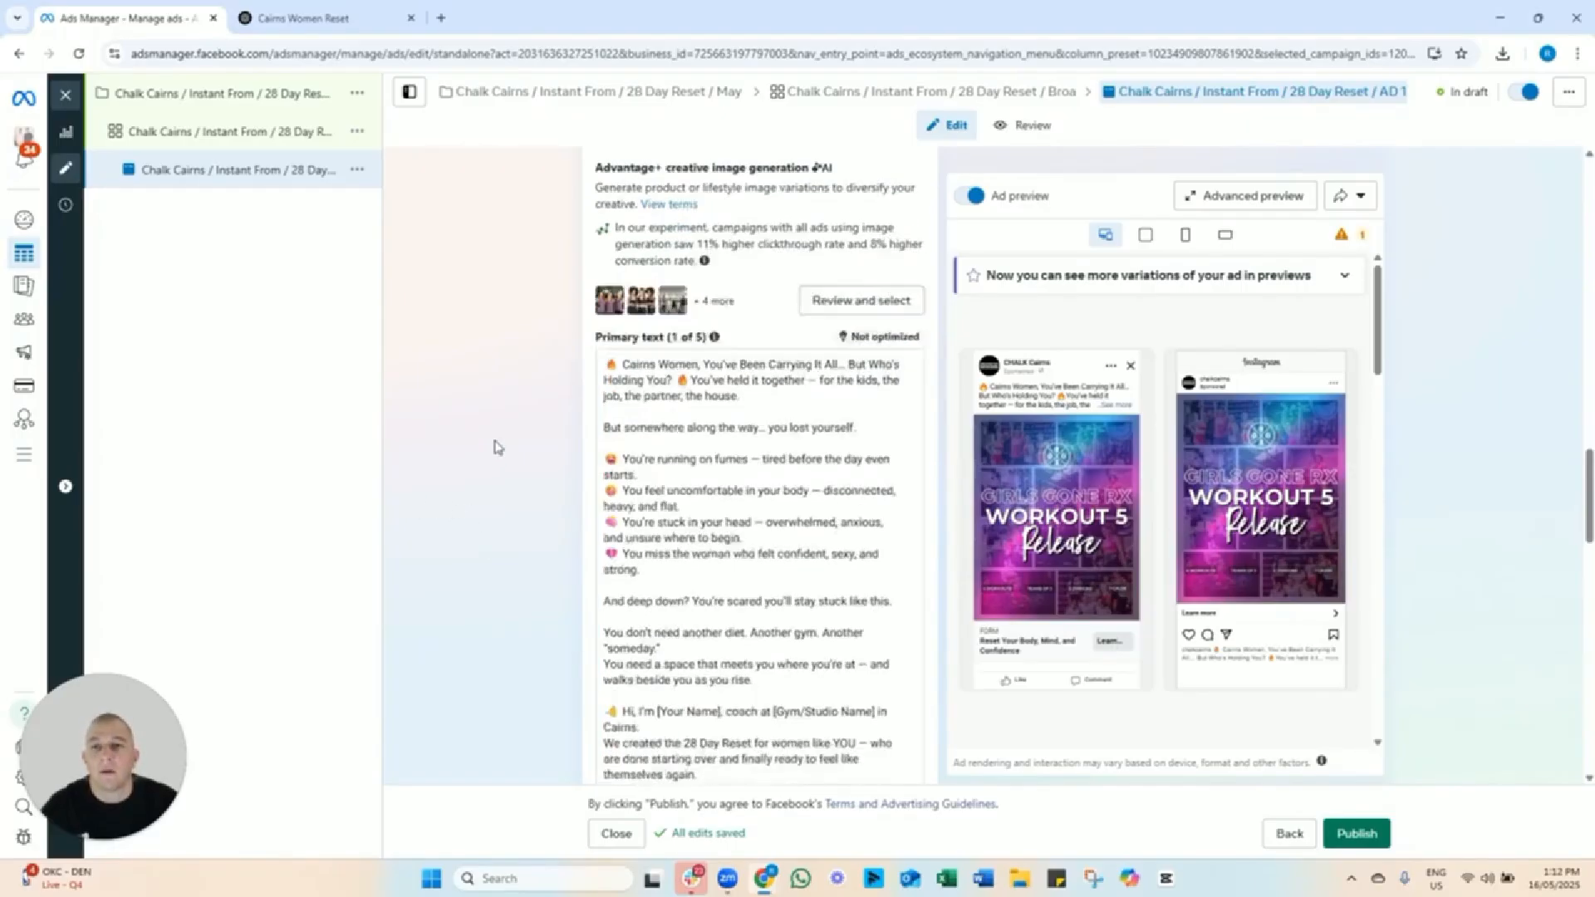
scroll(496, 447, down, 4)
scroll(496, 447, up, 15)
scroll(496, 447, up, 5)
scroll(707, 434, down, 2)
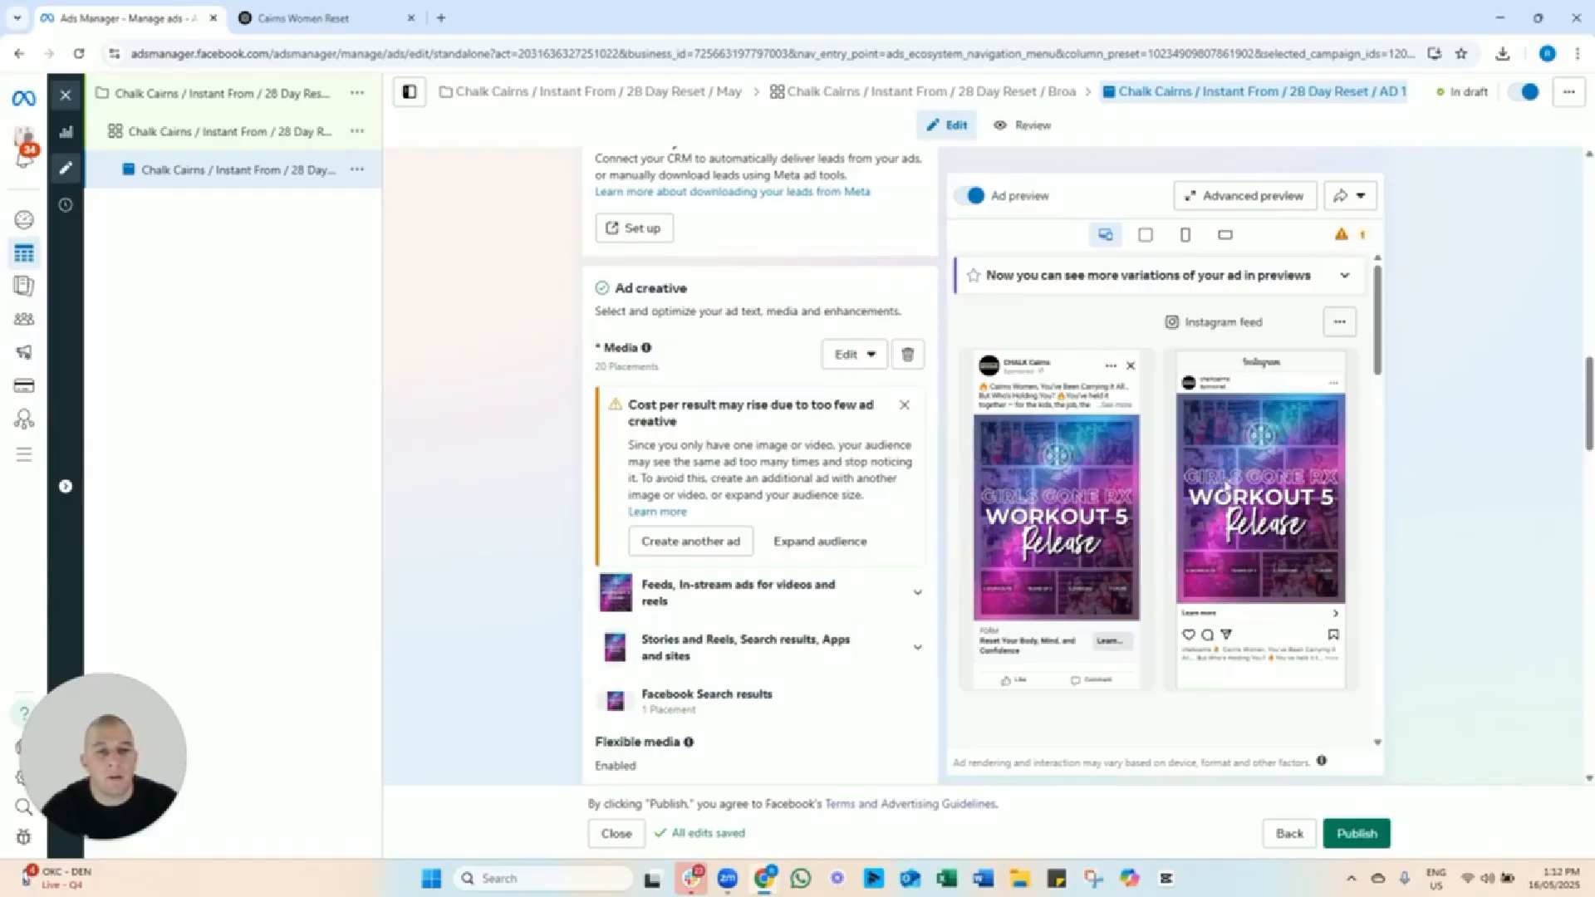
scroll(1163, 498, down, 5)
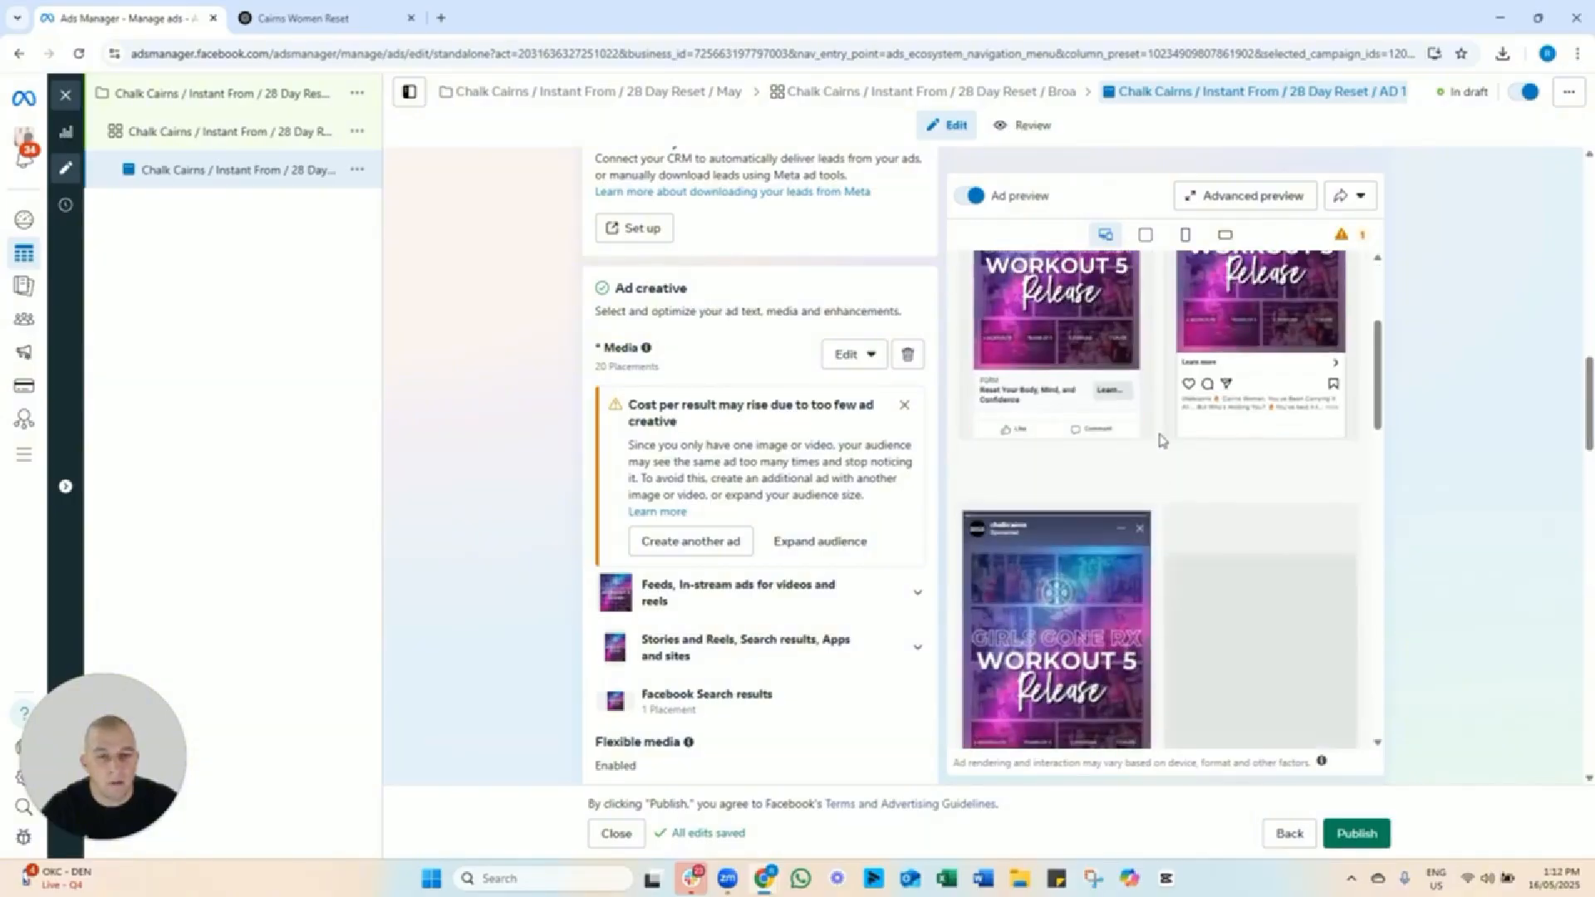
scroll(1162, 440, down, 2)
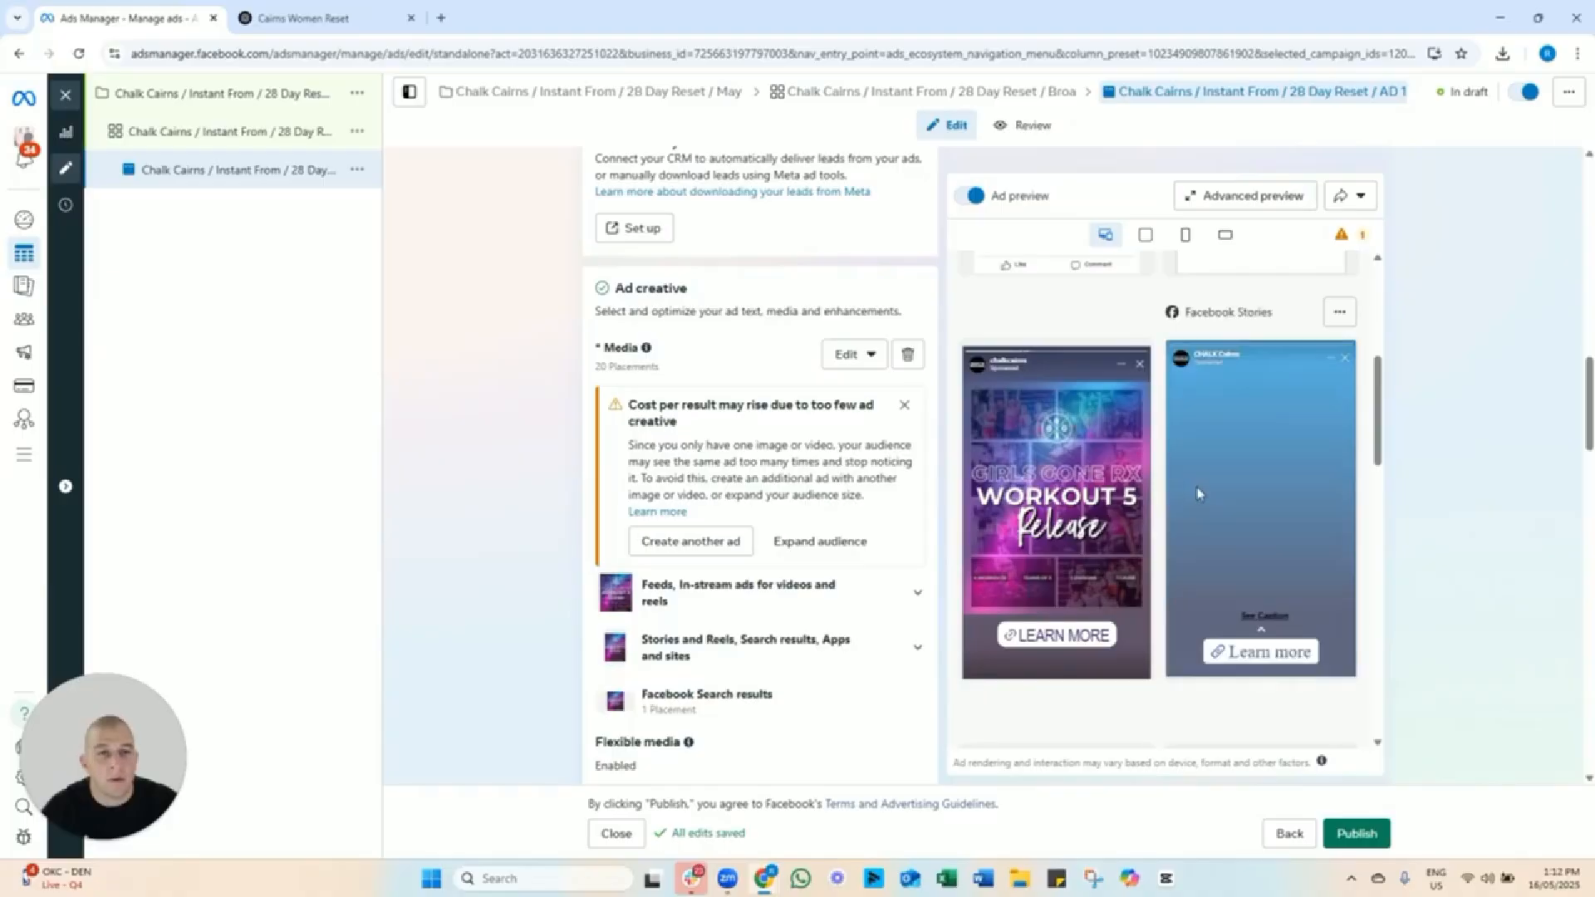
scroll(1223, 488, down, 4)
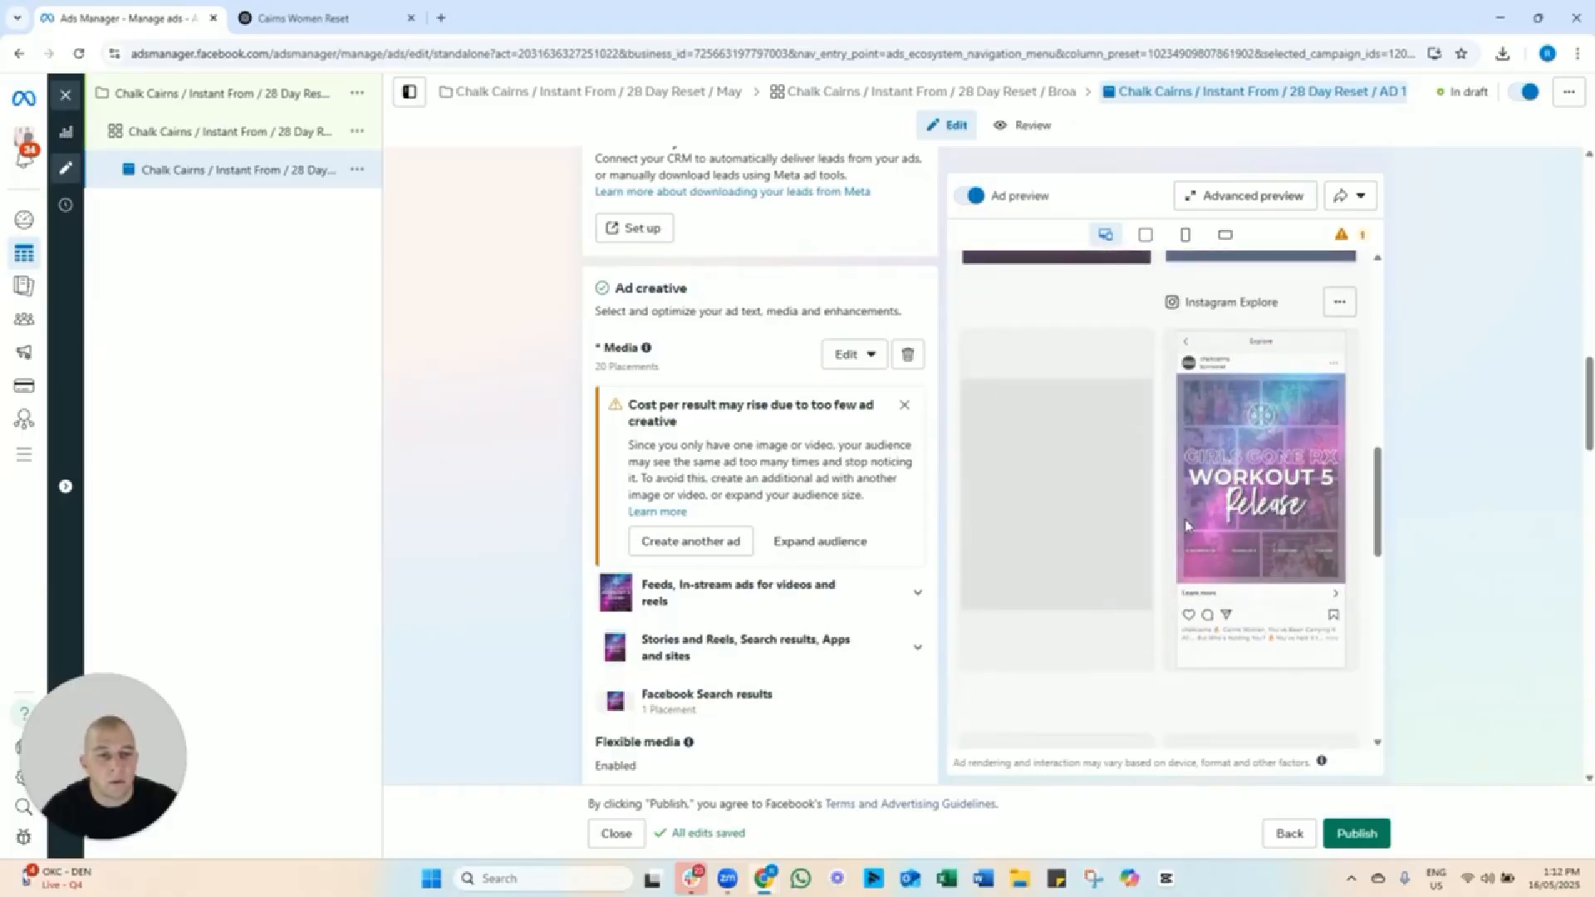
scroll(1161, 522, down, 4)
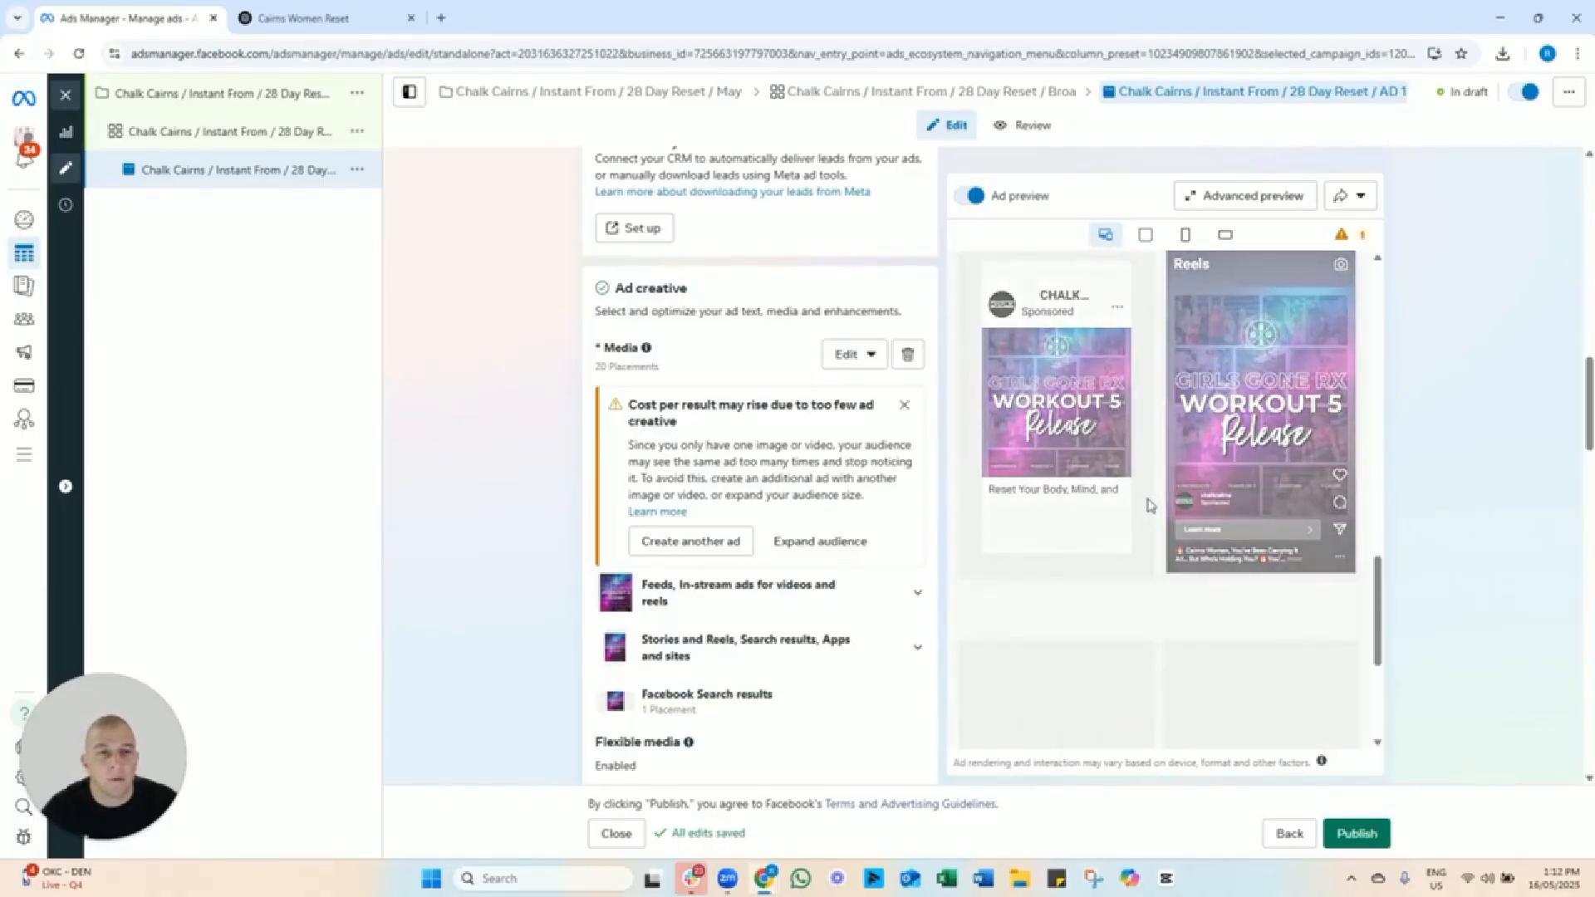
scroll(1149, 517, down, 3)
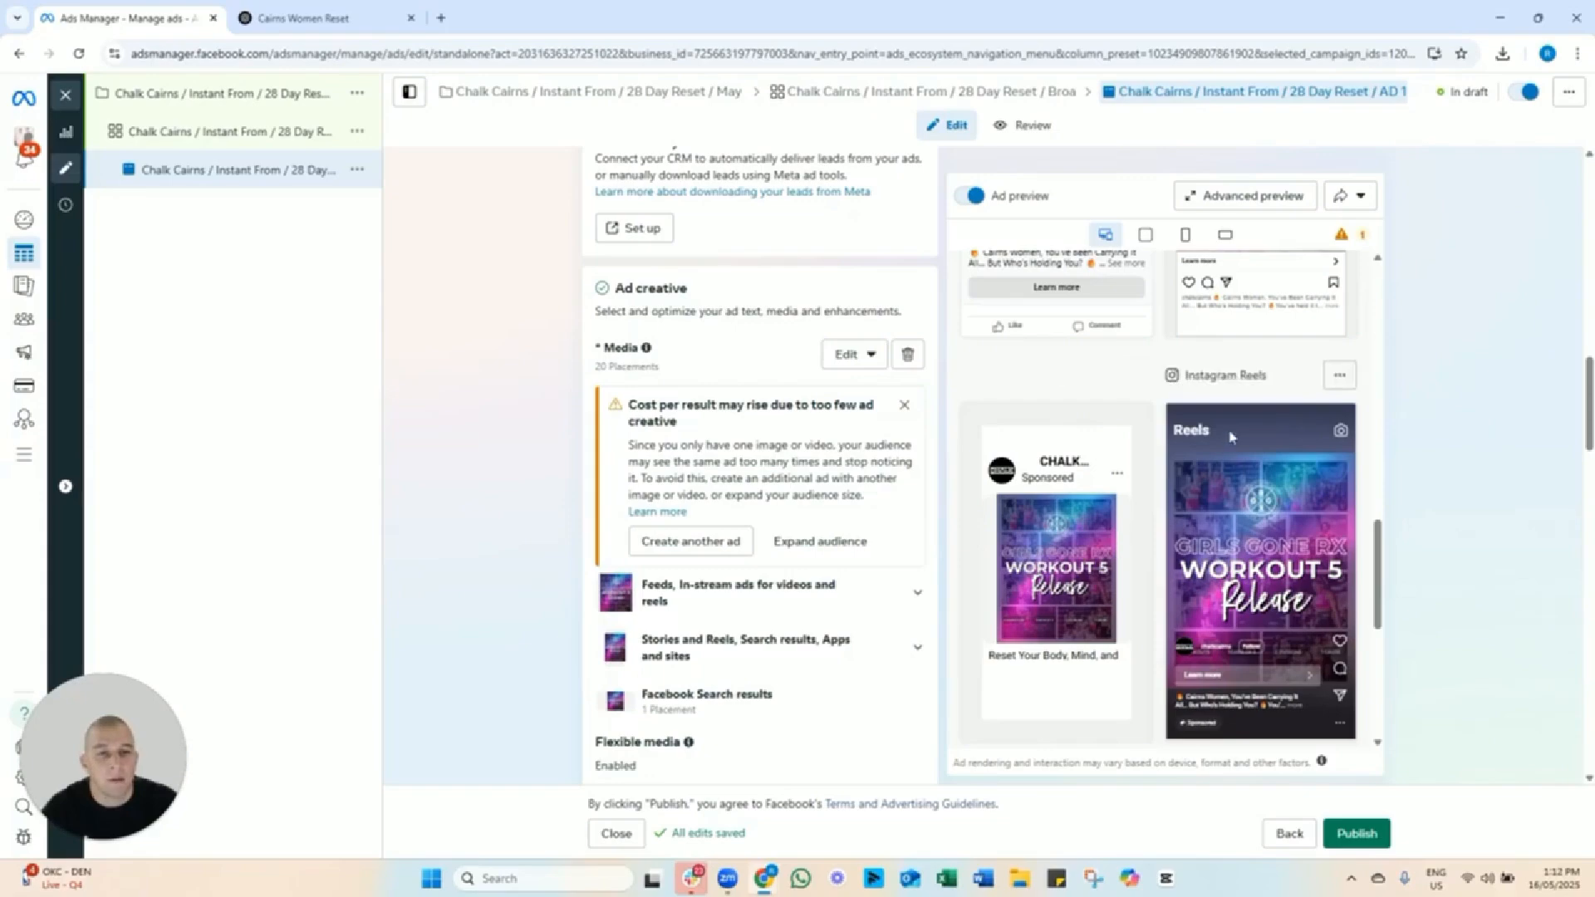
scroll(1147, 544, down, 1)
scroll(1148, 544, down, 5)
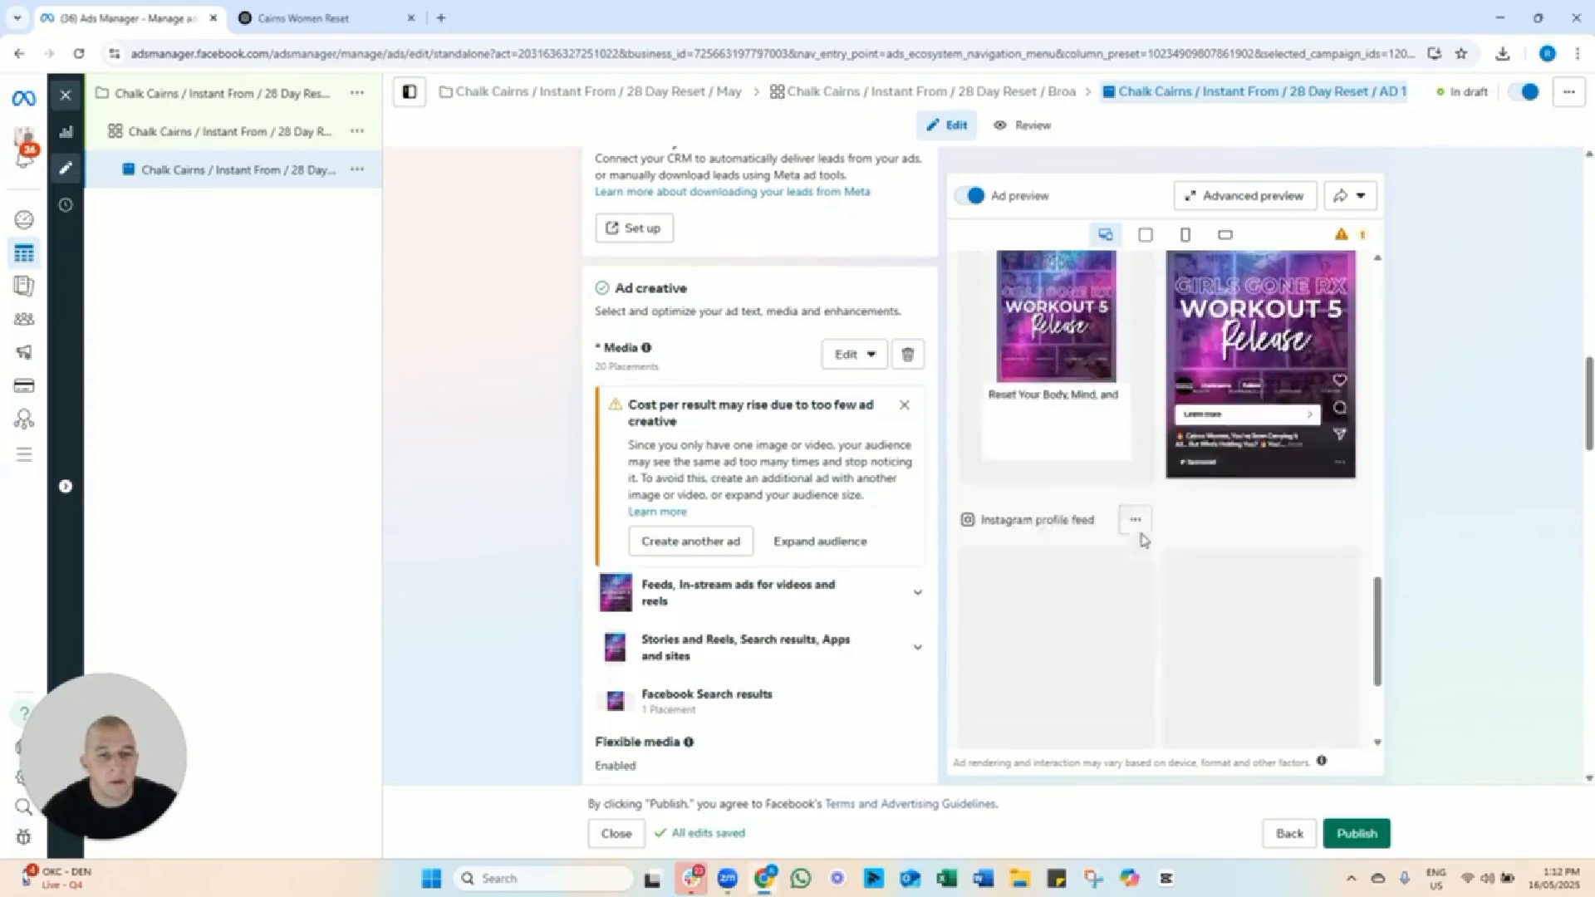
scroll(1154, 554, down, 7)
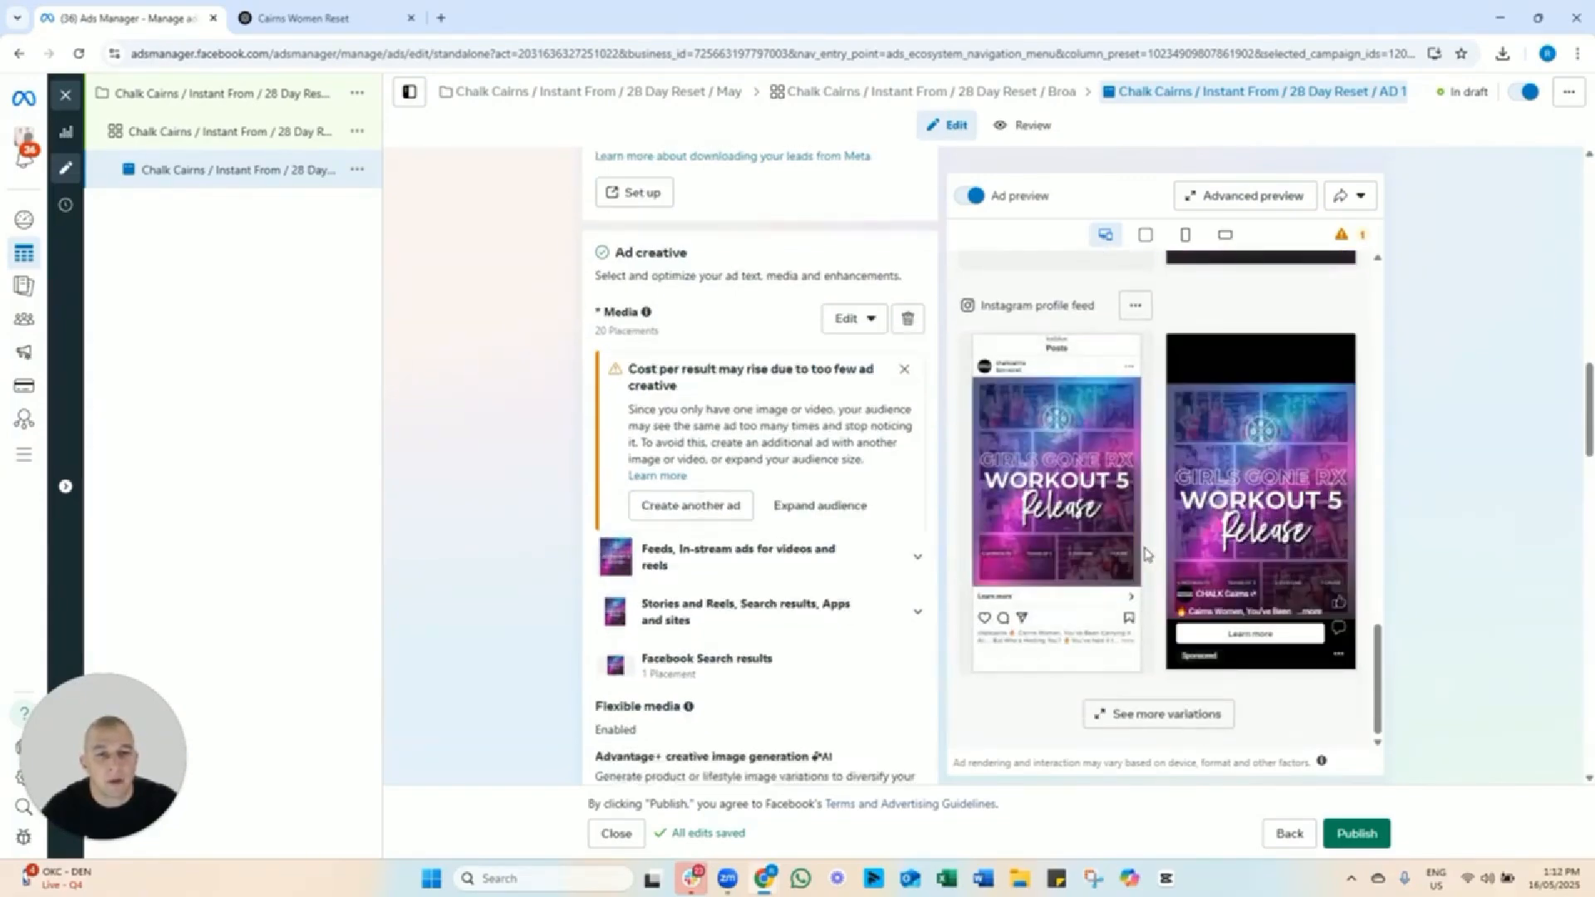
scroll(1174, 519, up, 10)
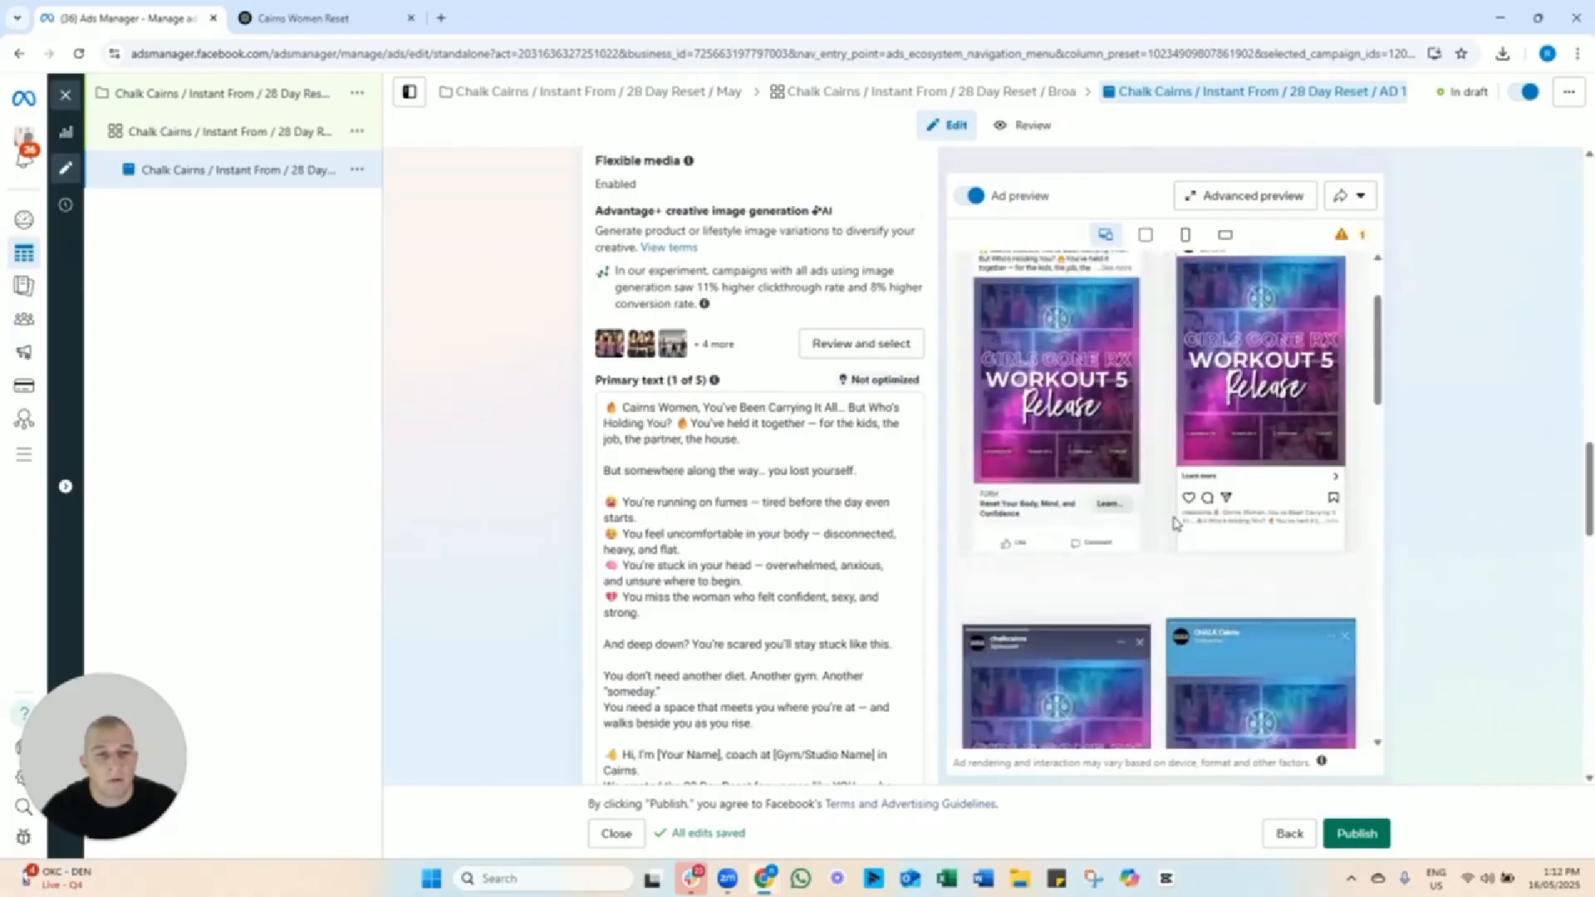
scroll(1167, 511, down, 5)
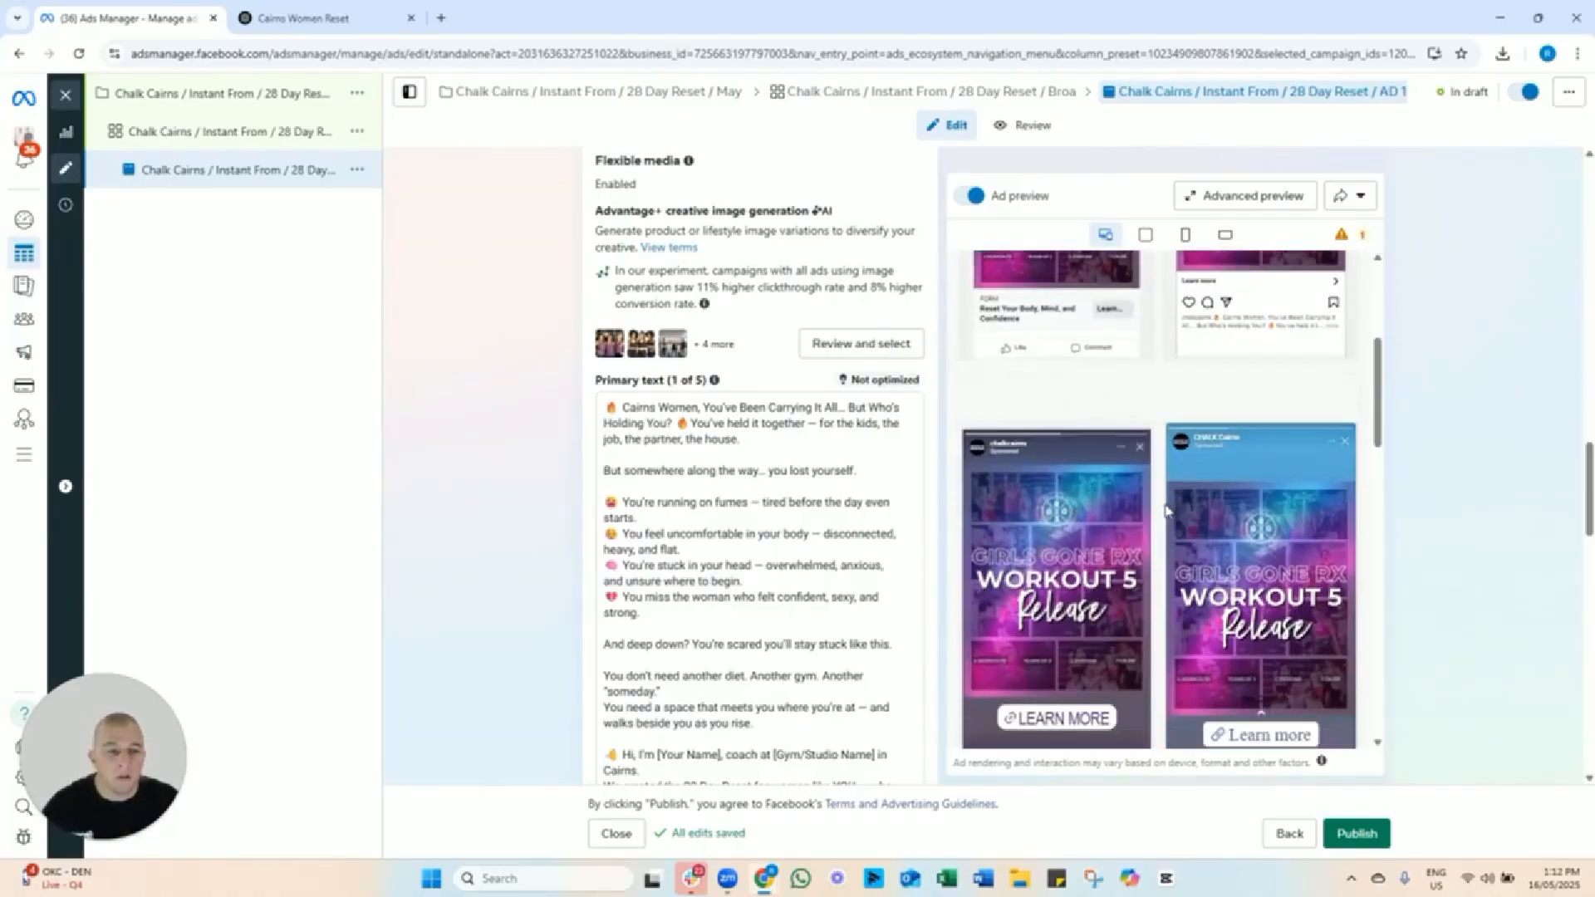
scroll(1149, 544, down, 5)
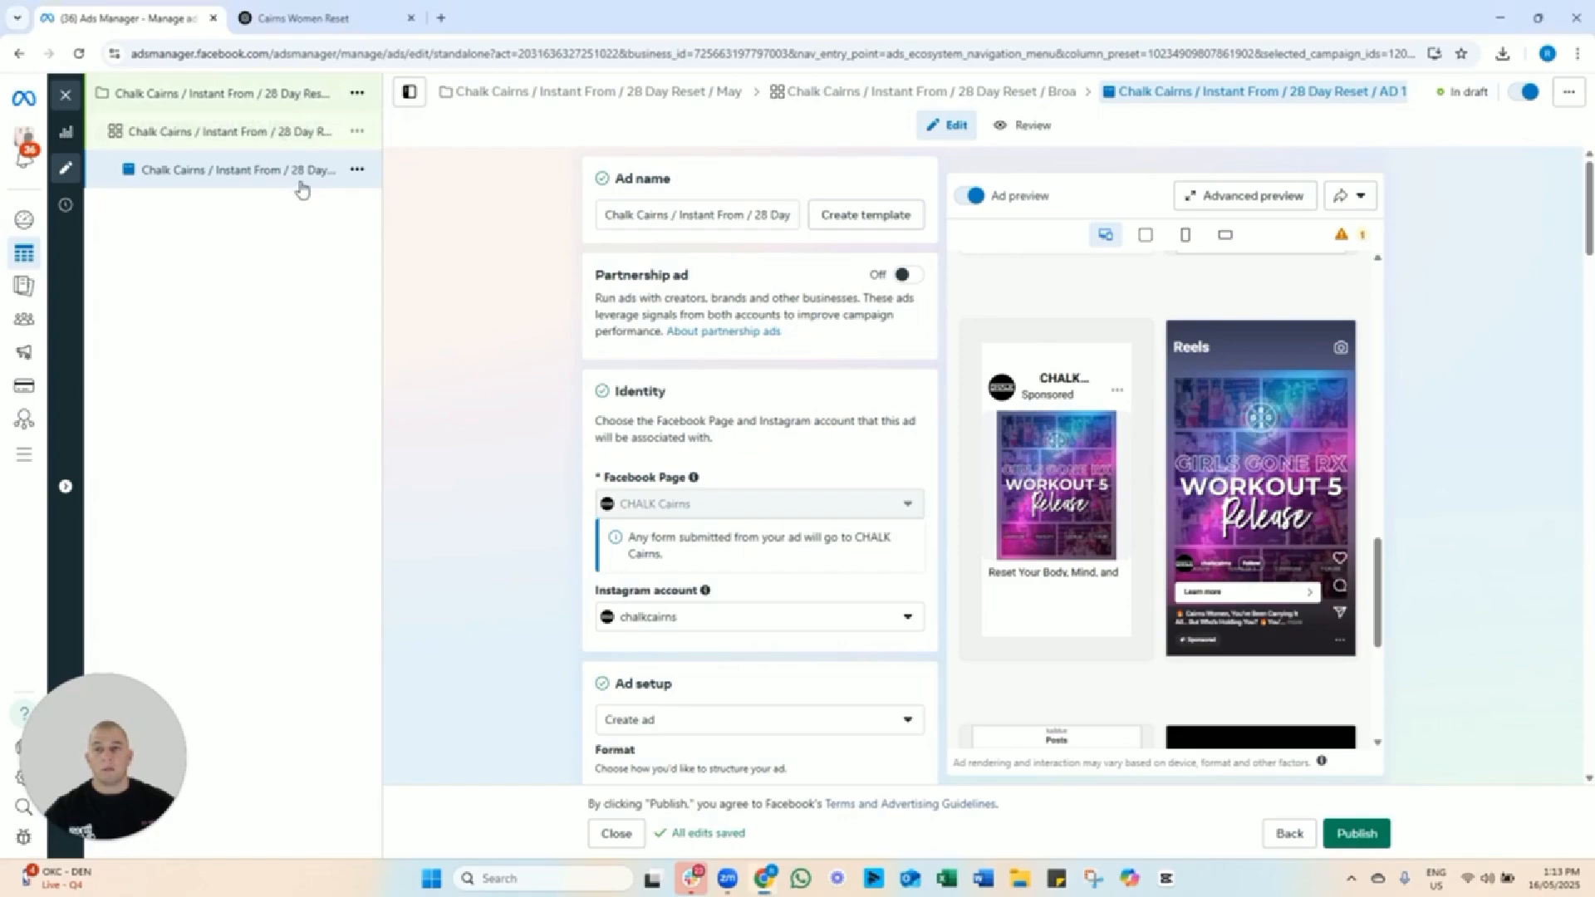
Duplicate the ad within the original campaign, making 3 copies with existing reactions, comments and shares kept.
click(358, 171)
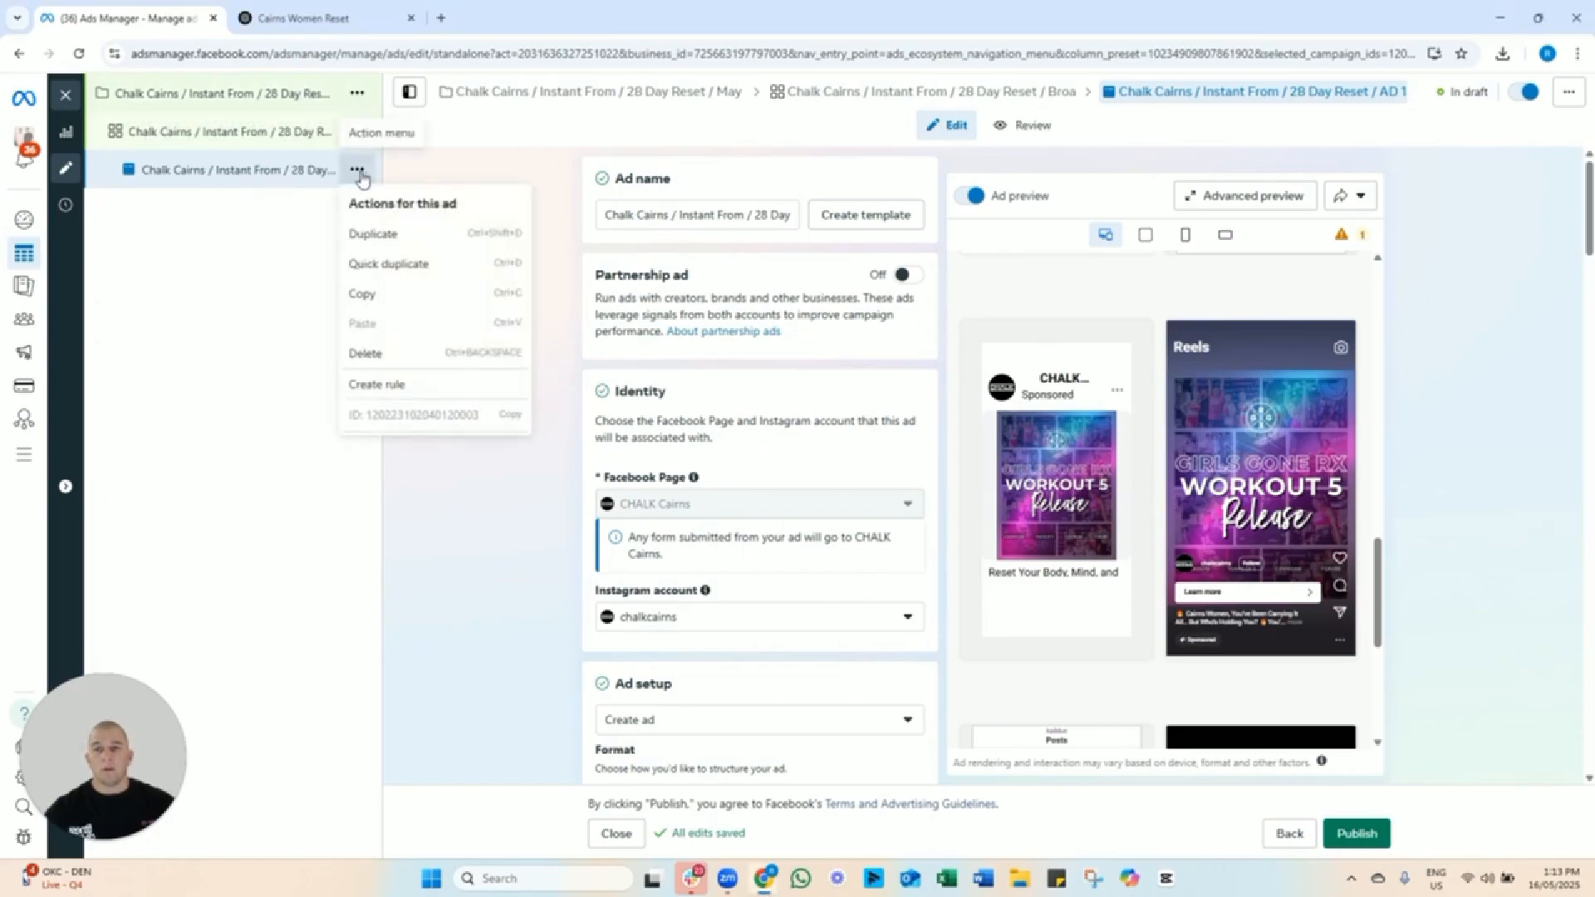
click(418, 239)
click(627, 439)
key(BackSpace)
text(3)
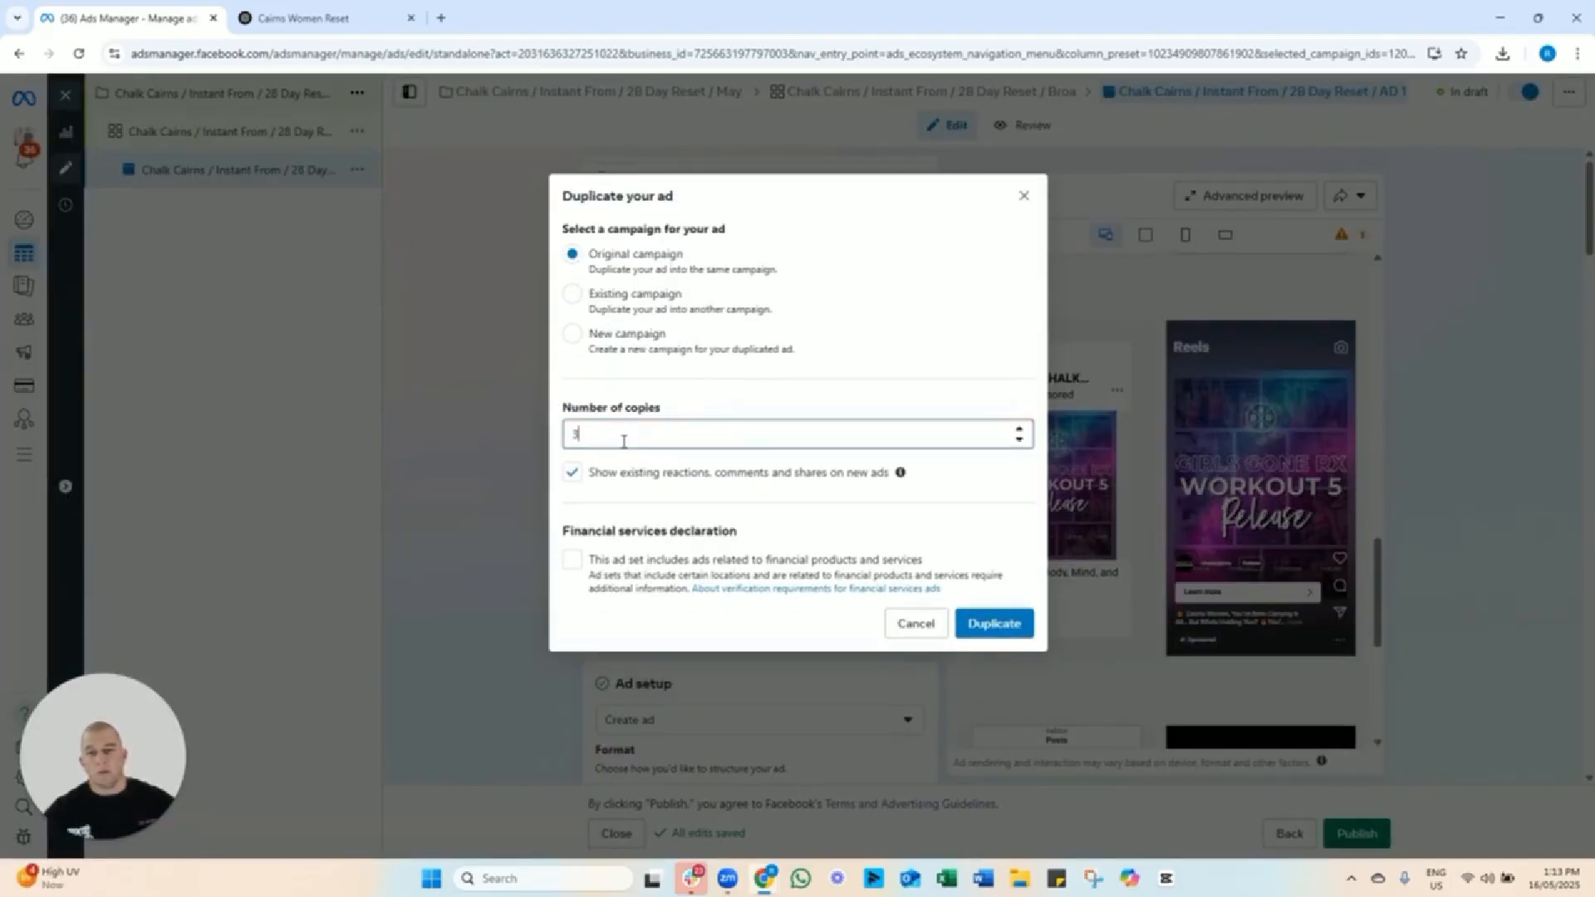
click(1018, 635)
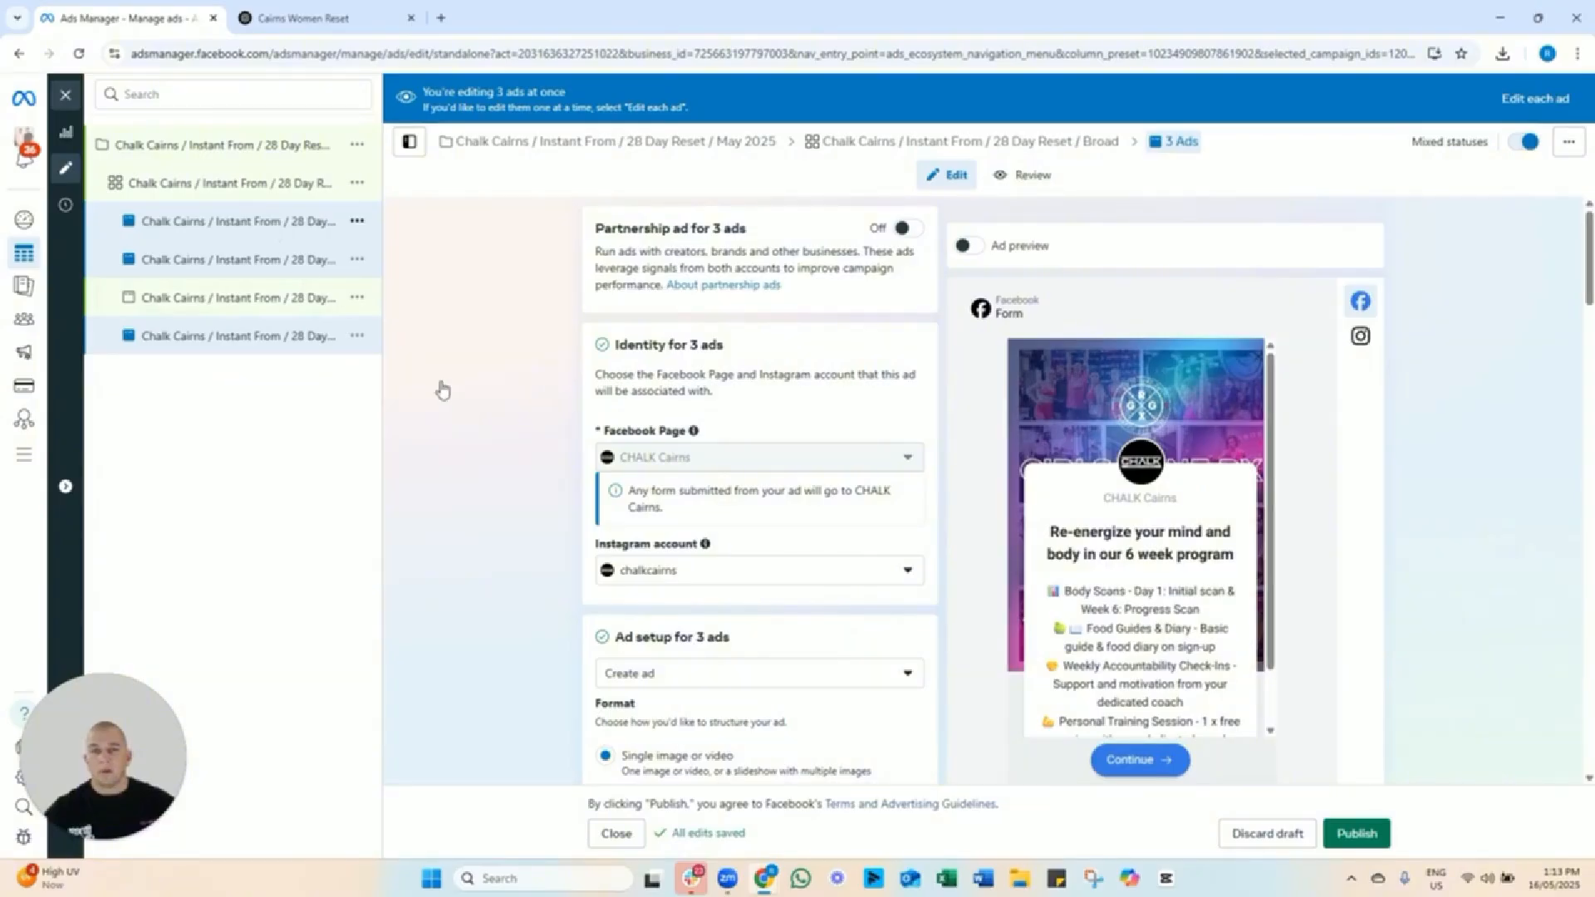
Replace the ending of the first copied ad's name with "Ad 2" after "28 Day Reset /".
drag(681, 213, 882, 224)
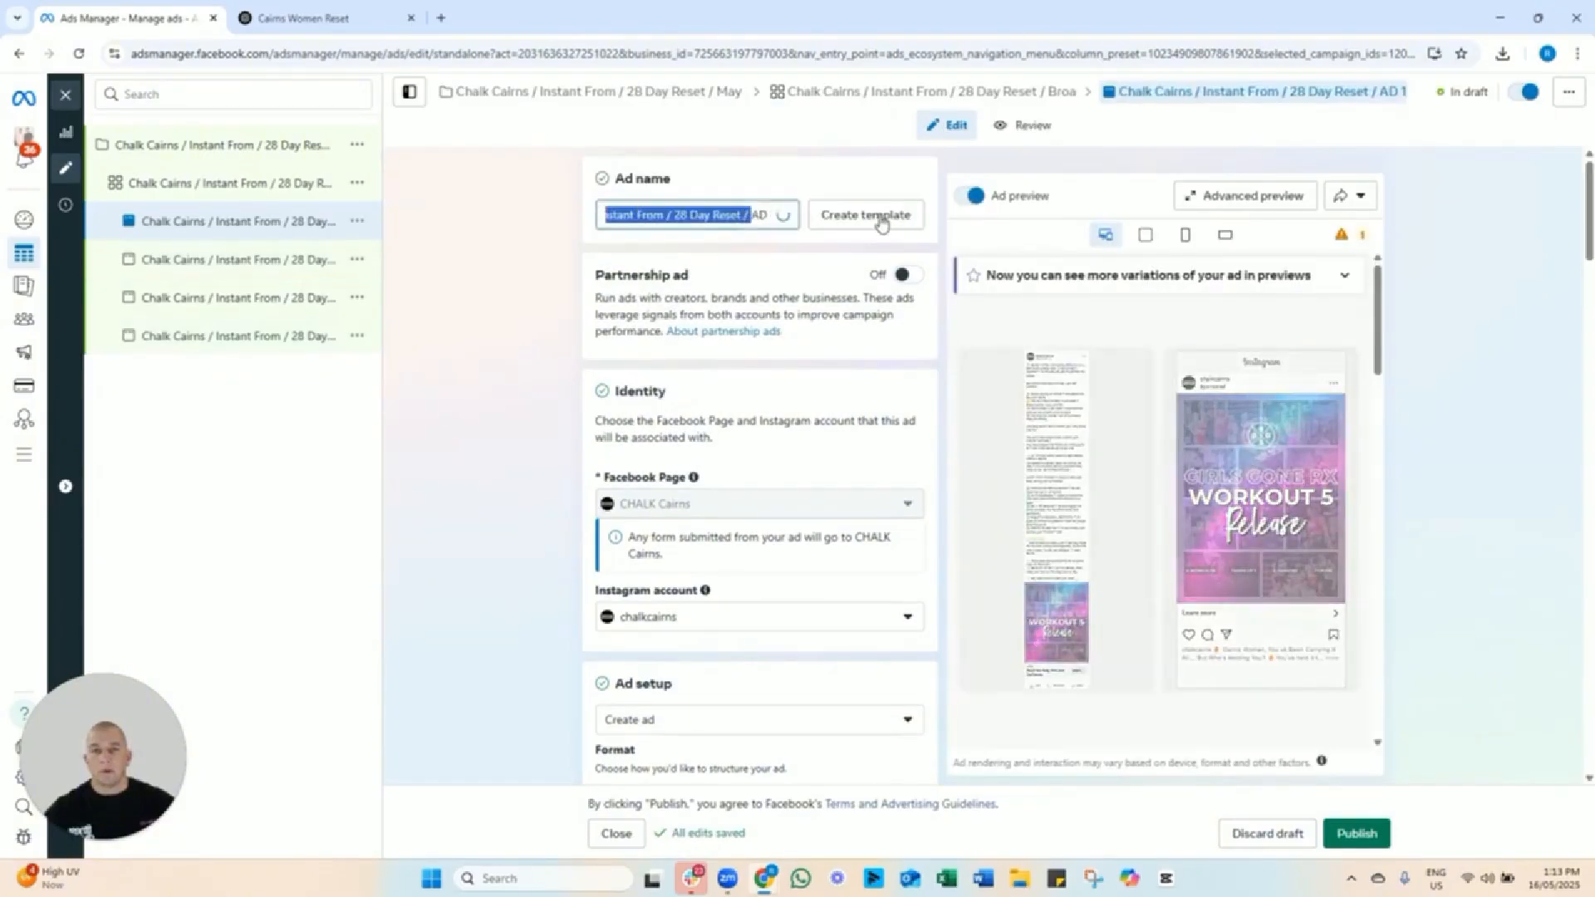
click(785, 212)
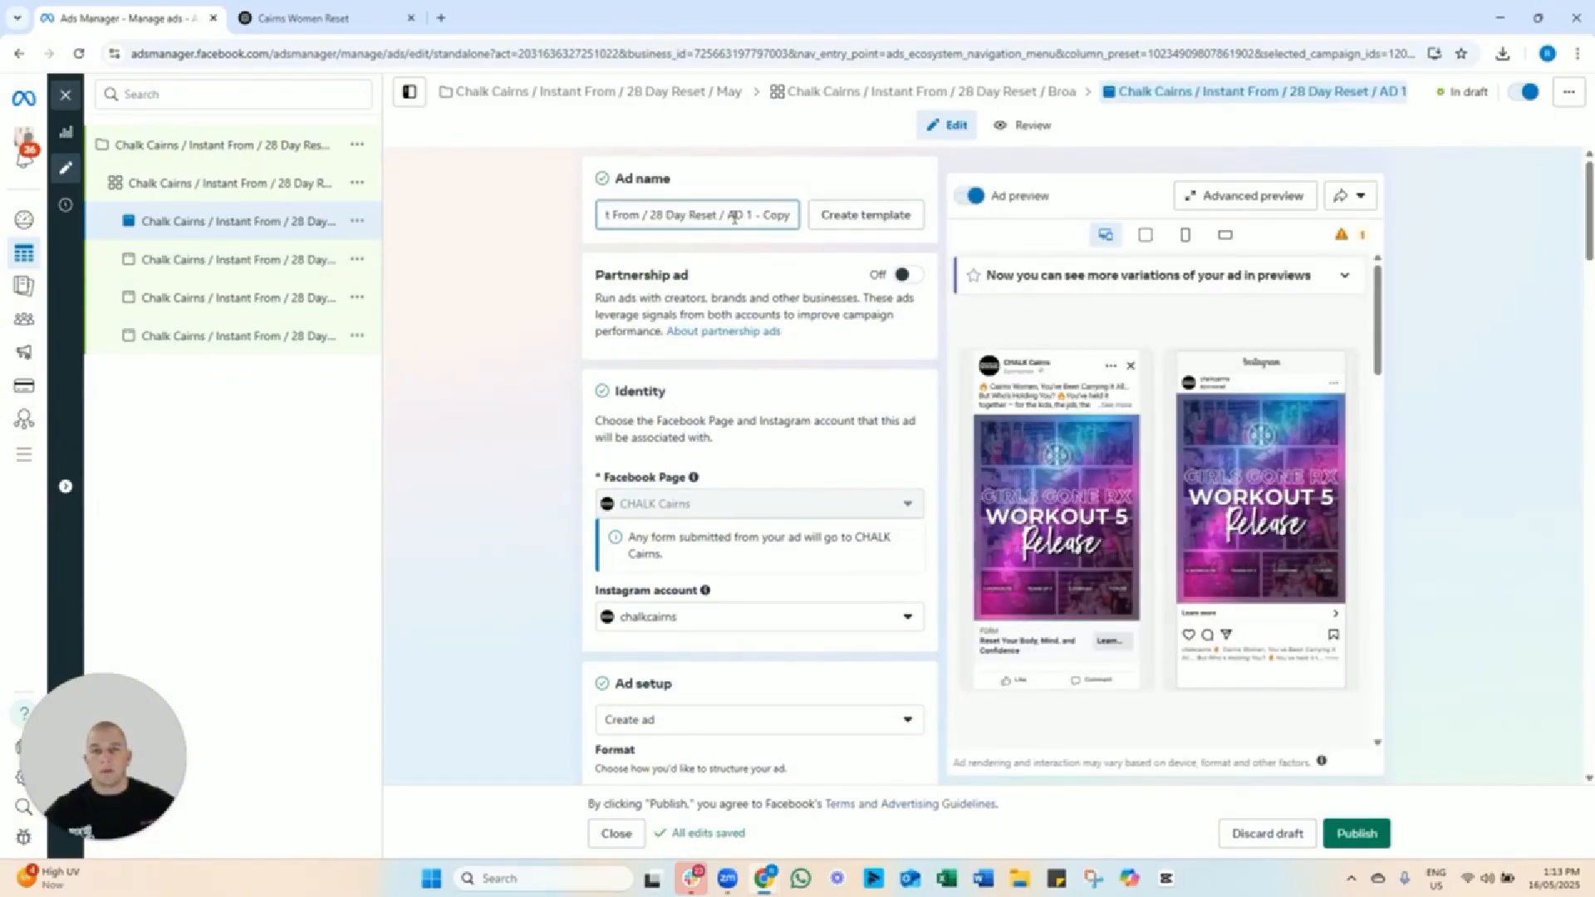
drag(728, 215, 813, 218)
text(Ad 2)
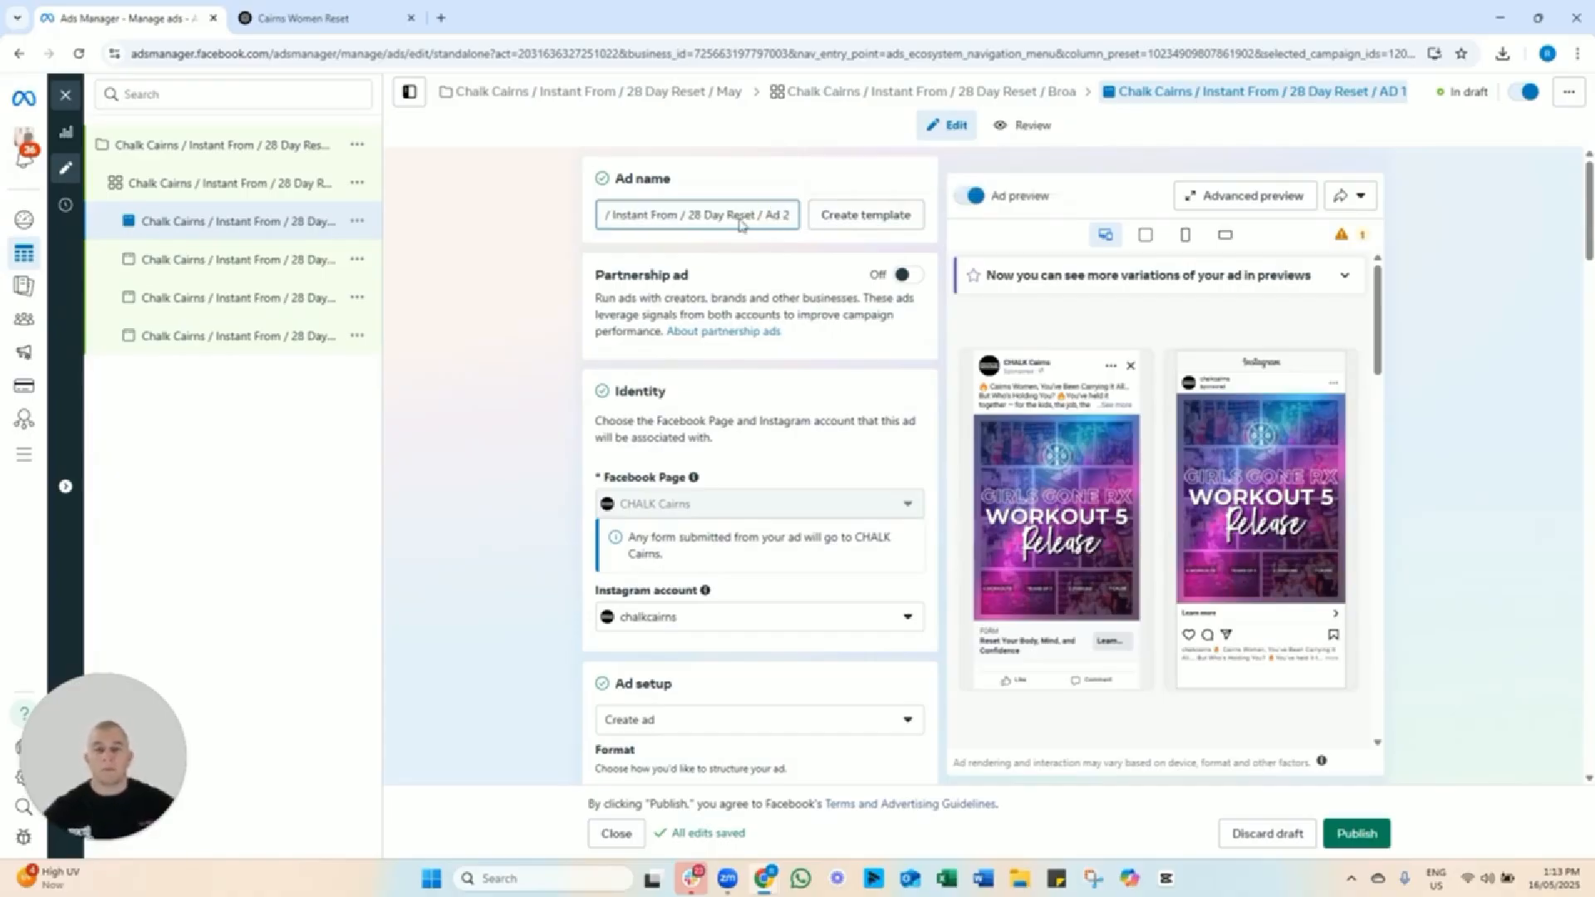
click(517, 334)
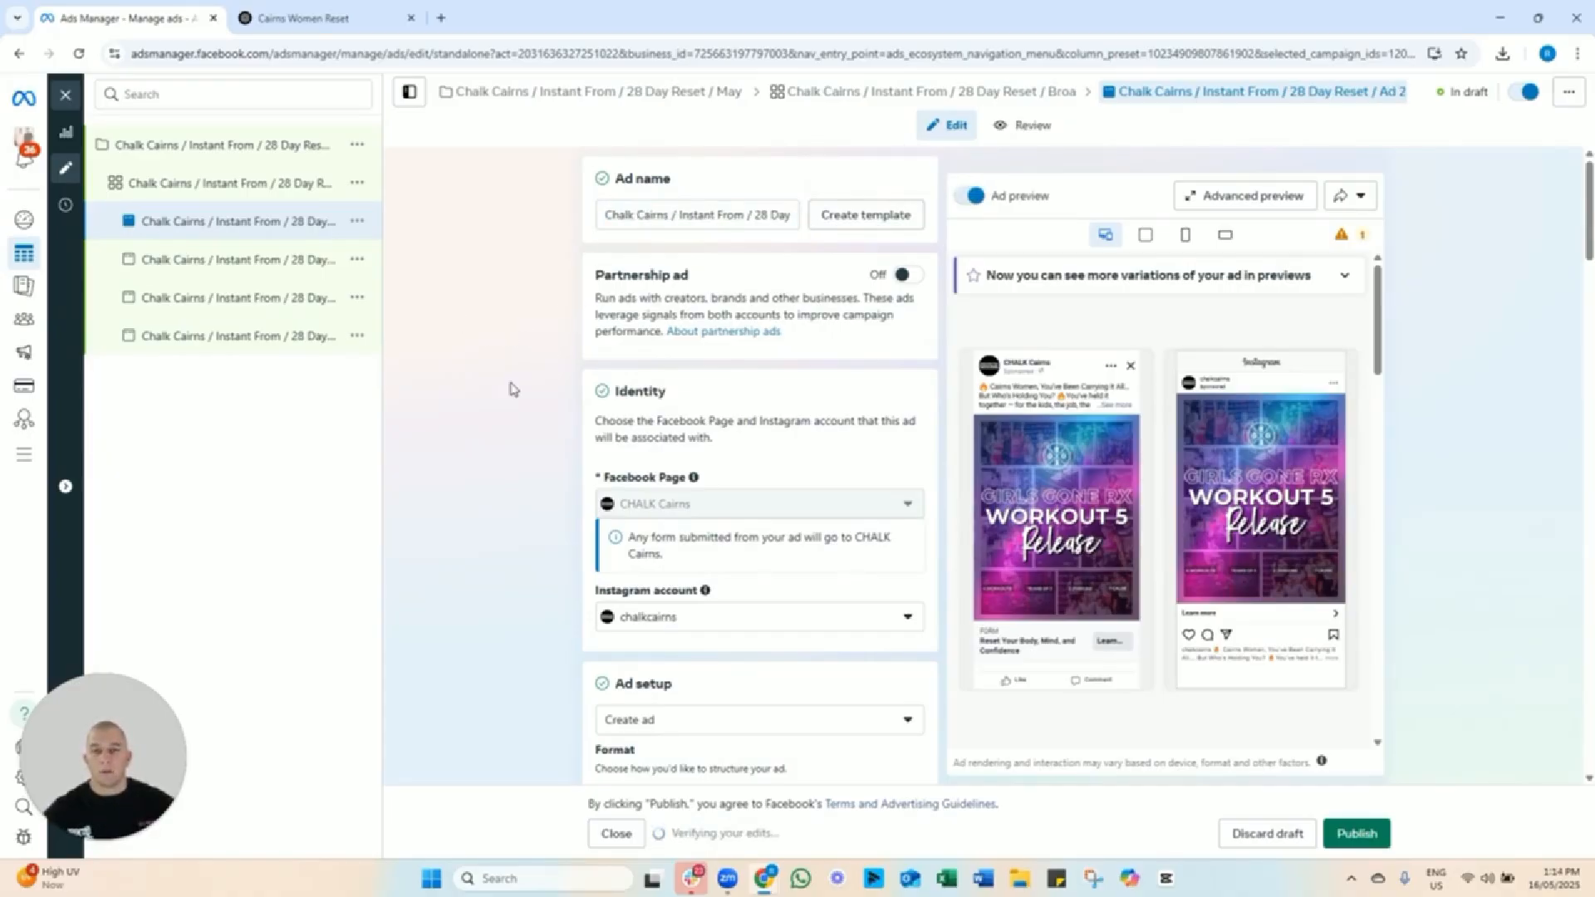
Remove the existing "Workout 5 Release" media from Ad 2's creative.
scroll(531, 384, down, 2)
scroll(542, 375, down, 9)
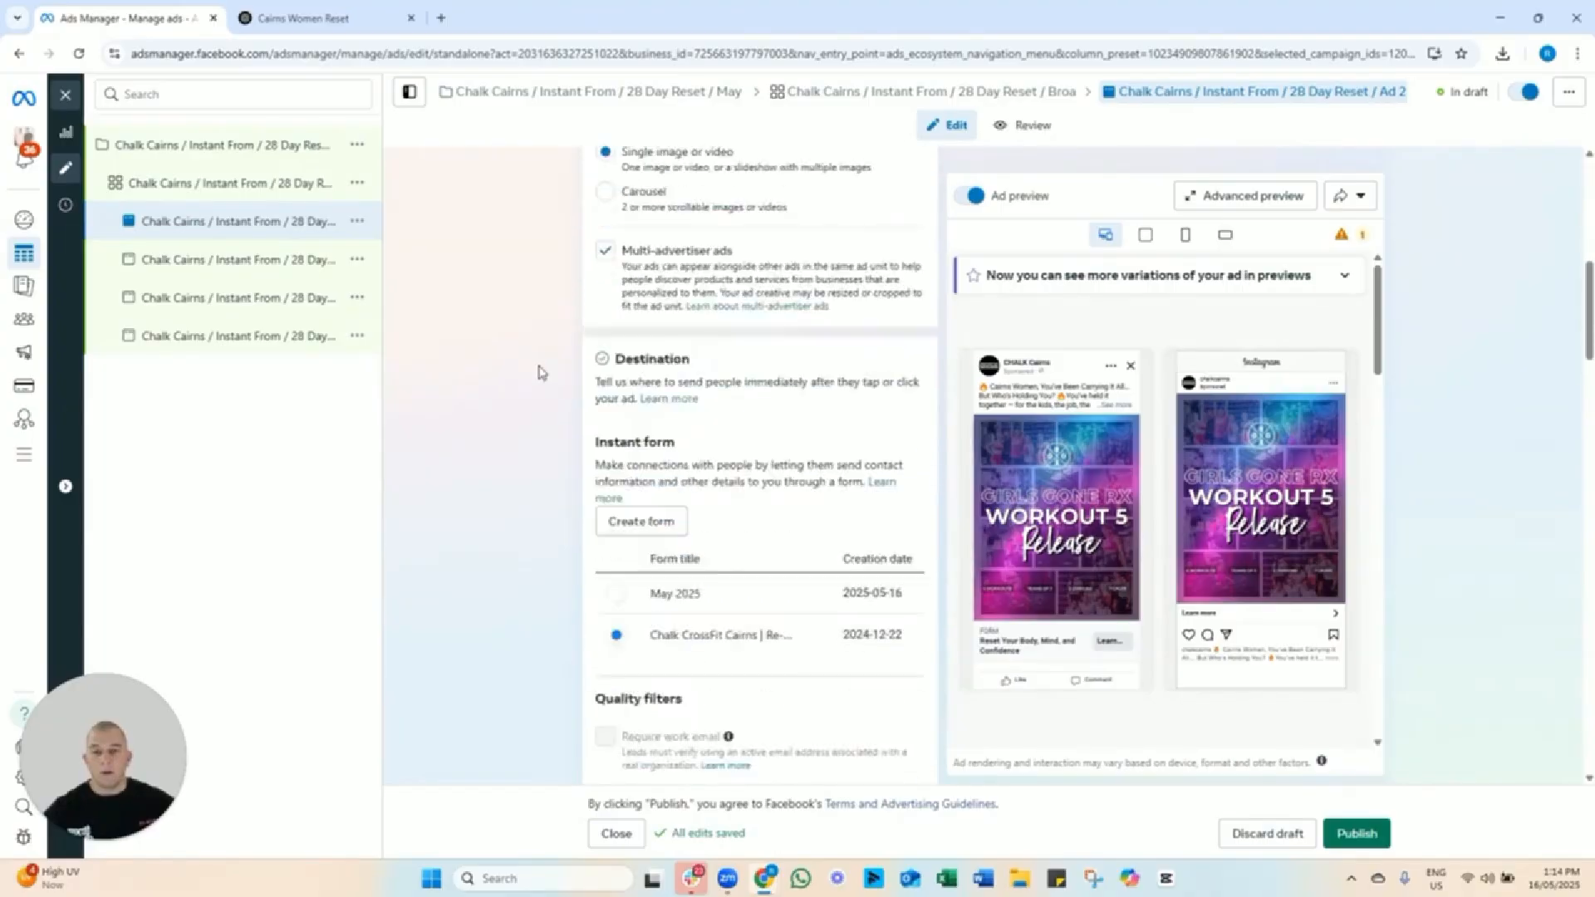
scroll(550, 391, down, 4)
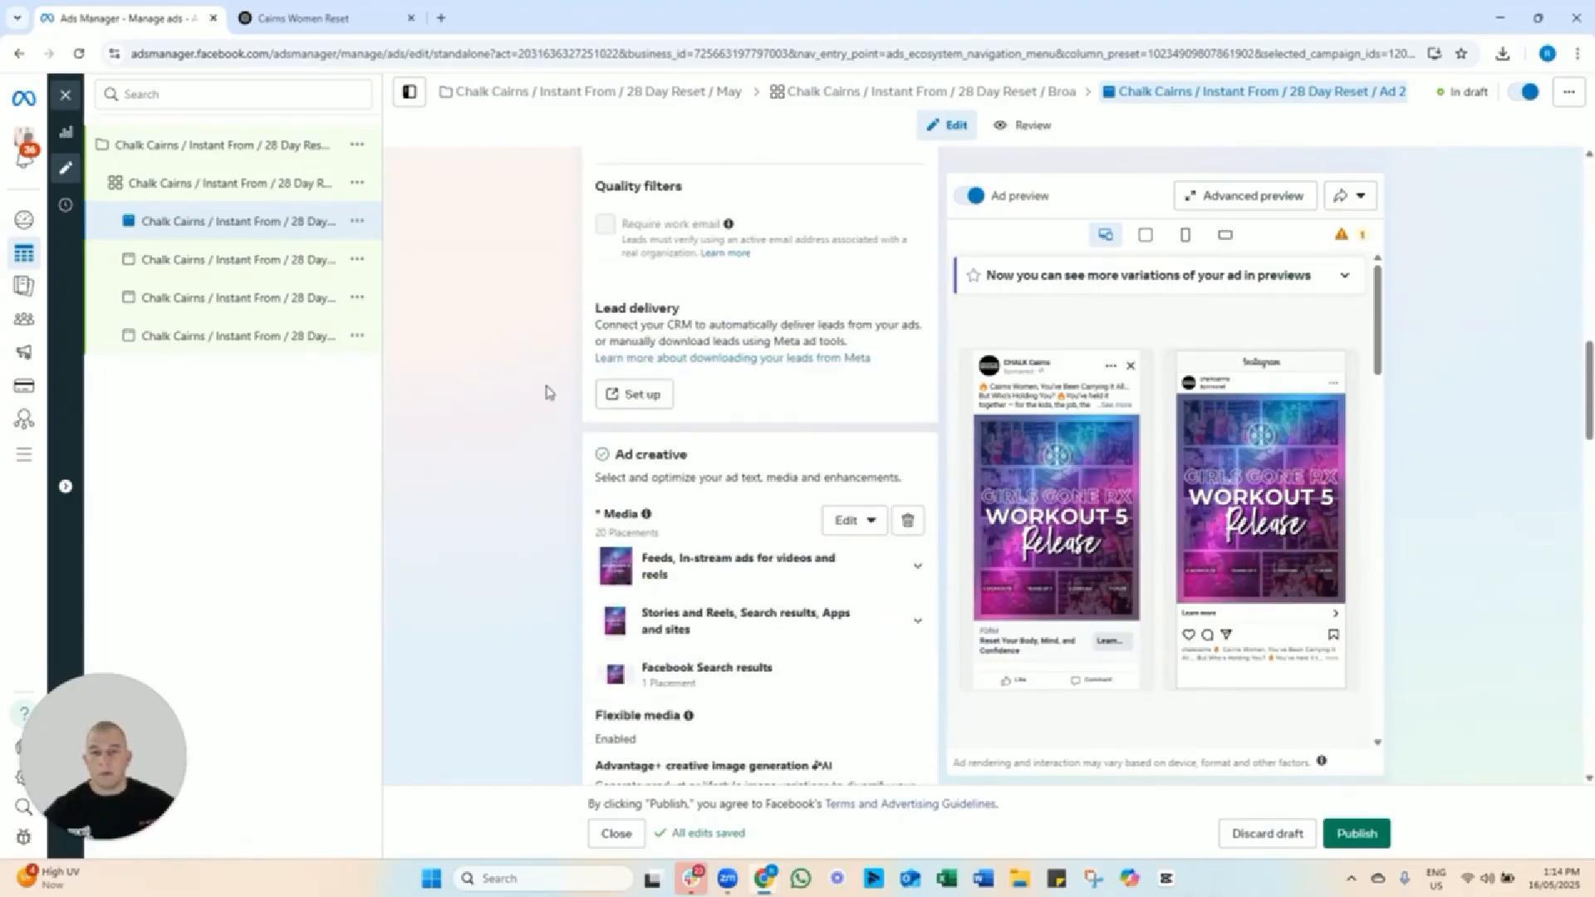
scroll(587, 373, down, 6)
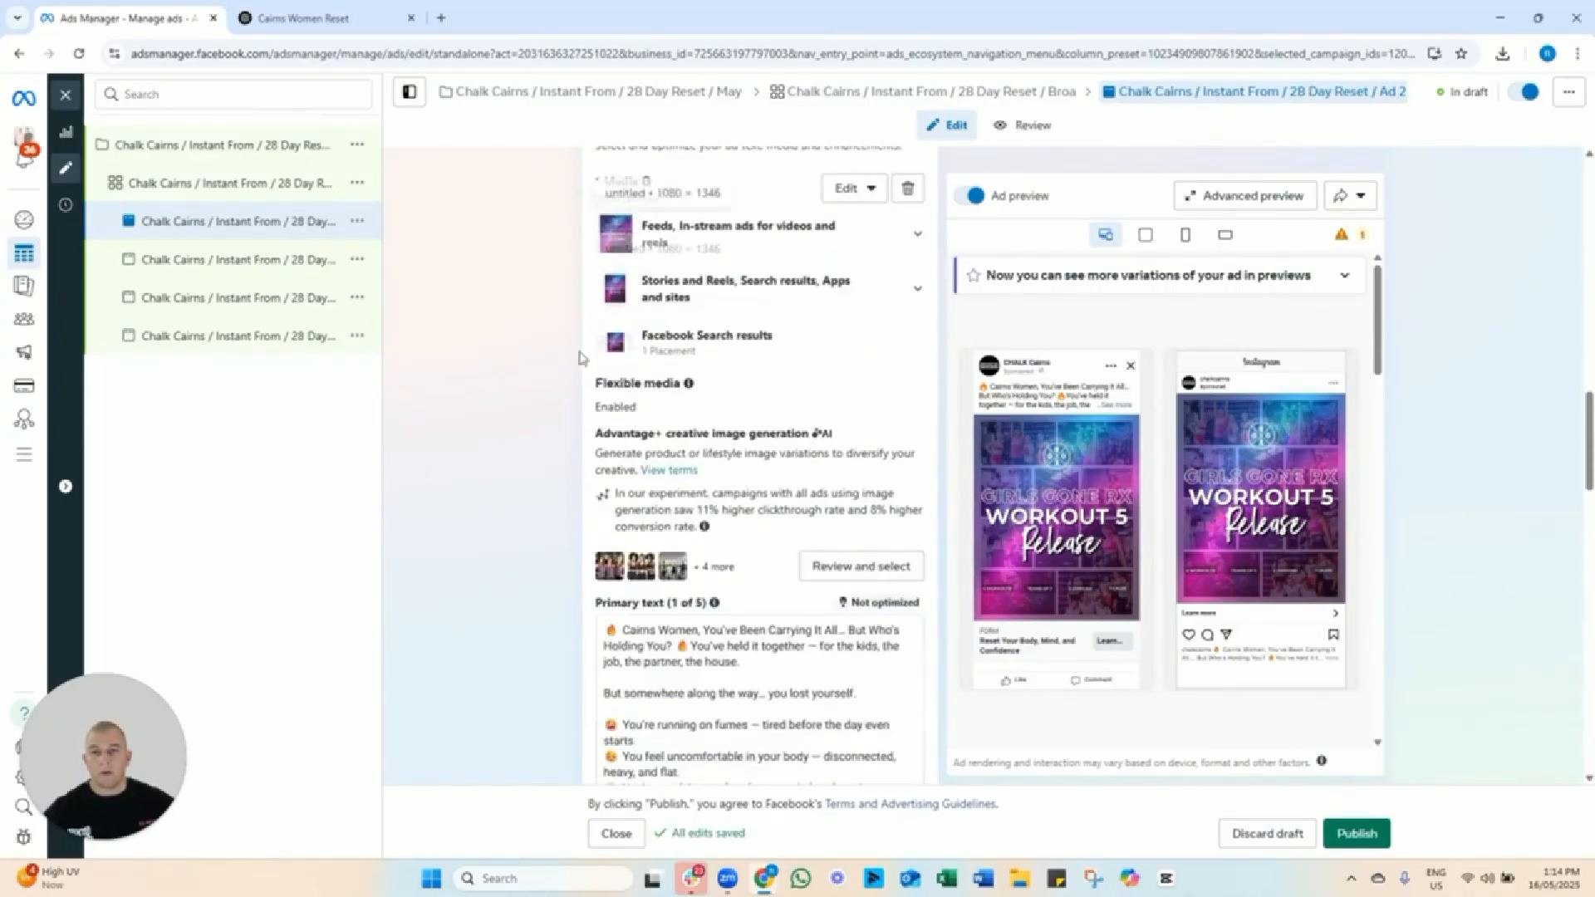
scroll(466, 366, up, 4)
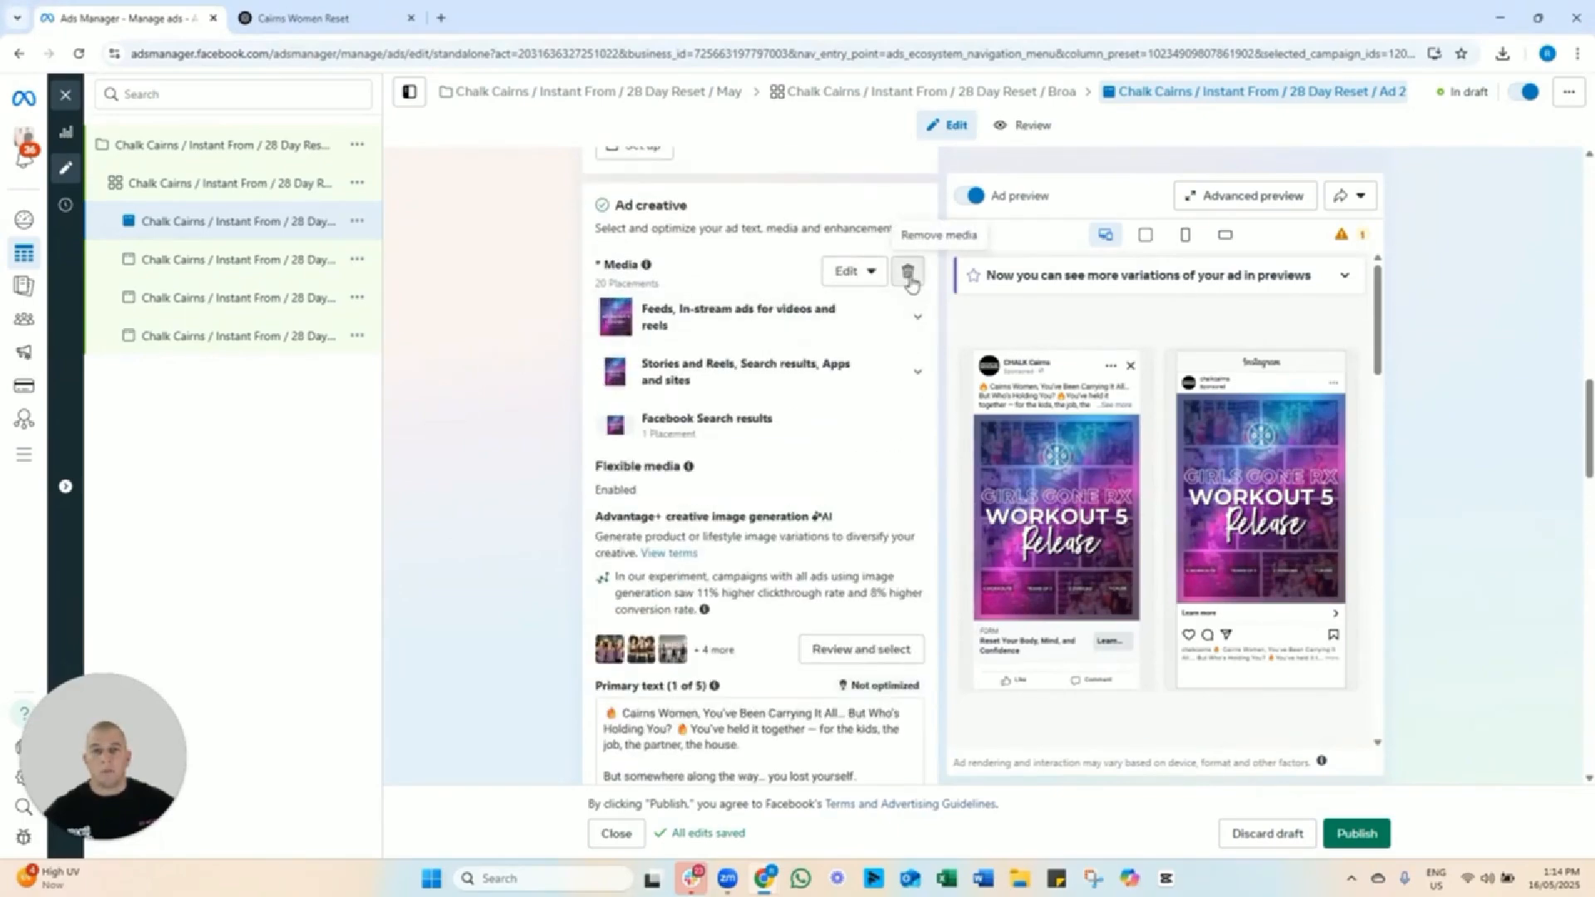
click(908, 272)
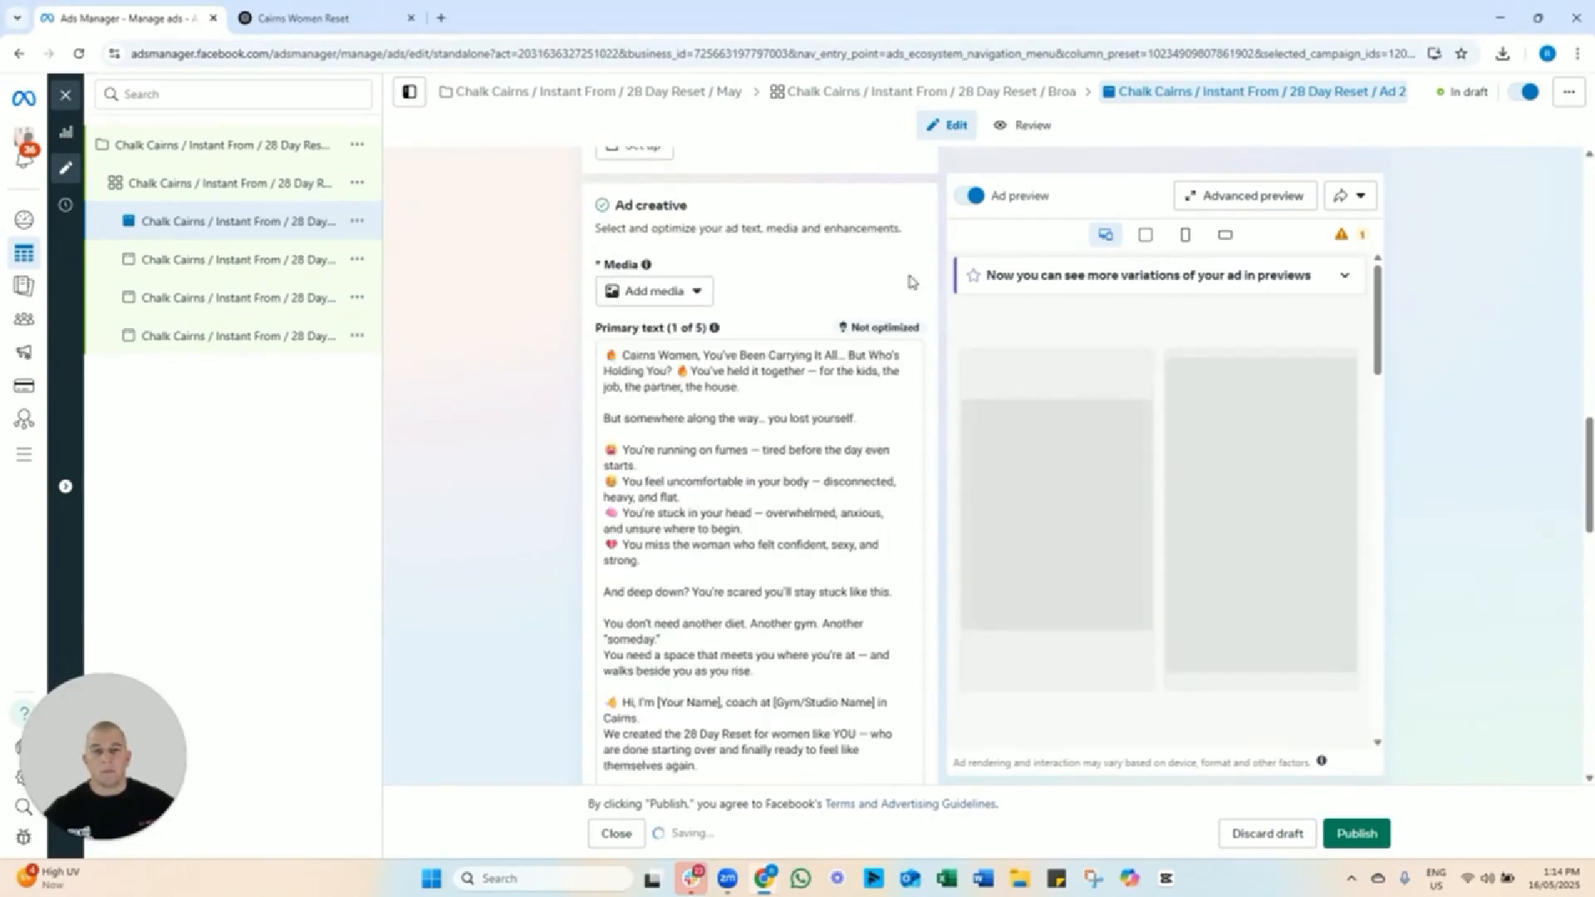
Add the "Workouts Fundraising" Instagram image as Ad 2's media, keeping the original crops for all placements.
click(676, 295)
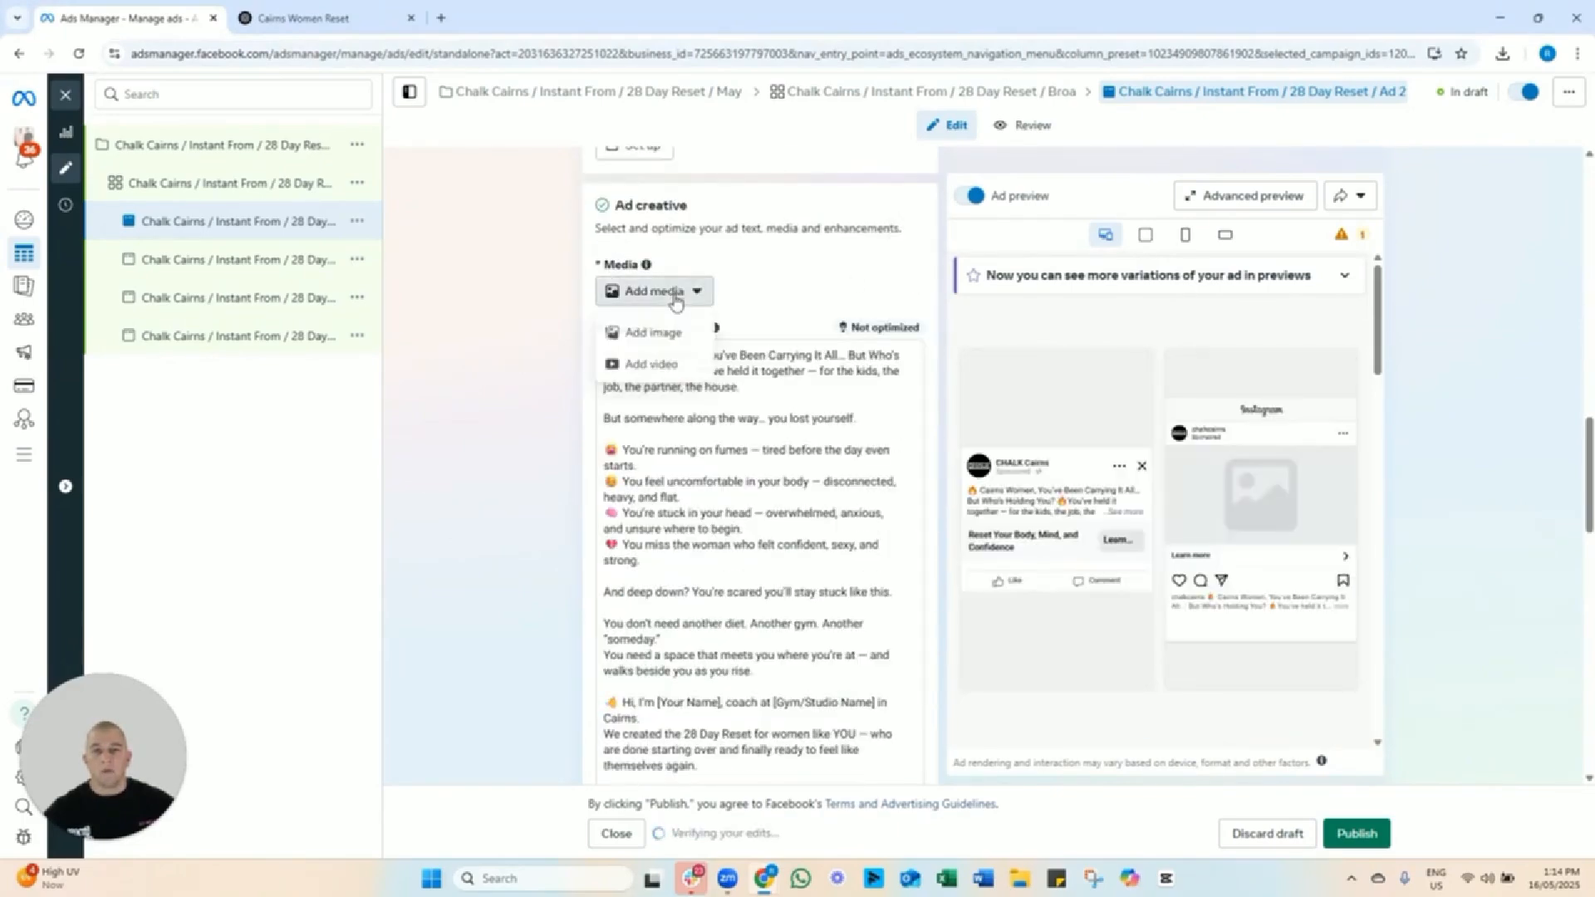
click(675, 345)
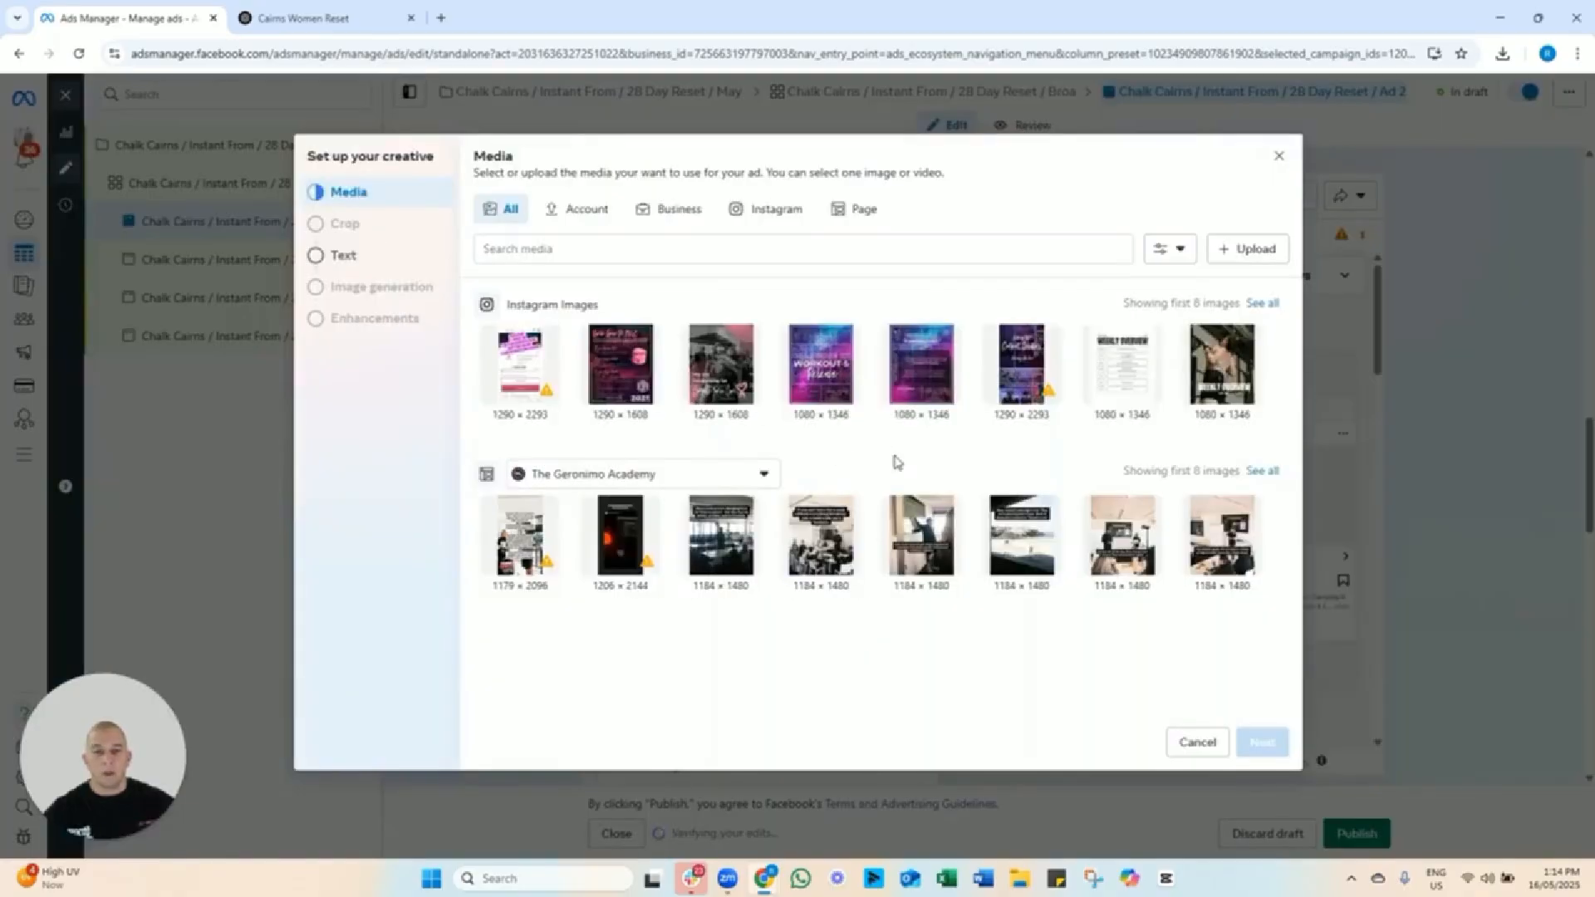
click(916, 376)
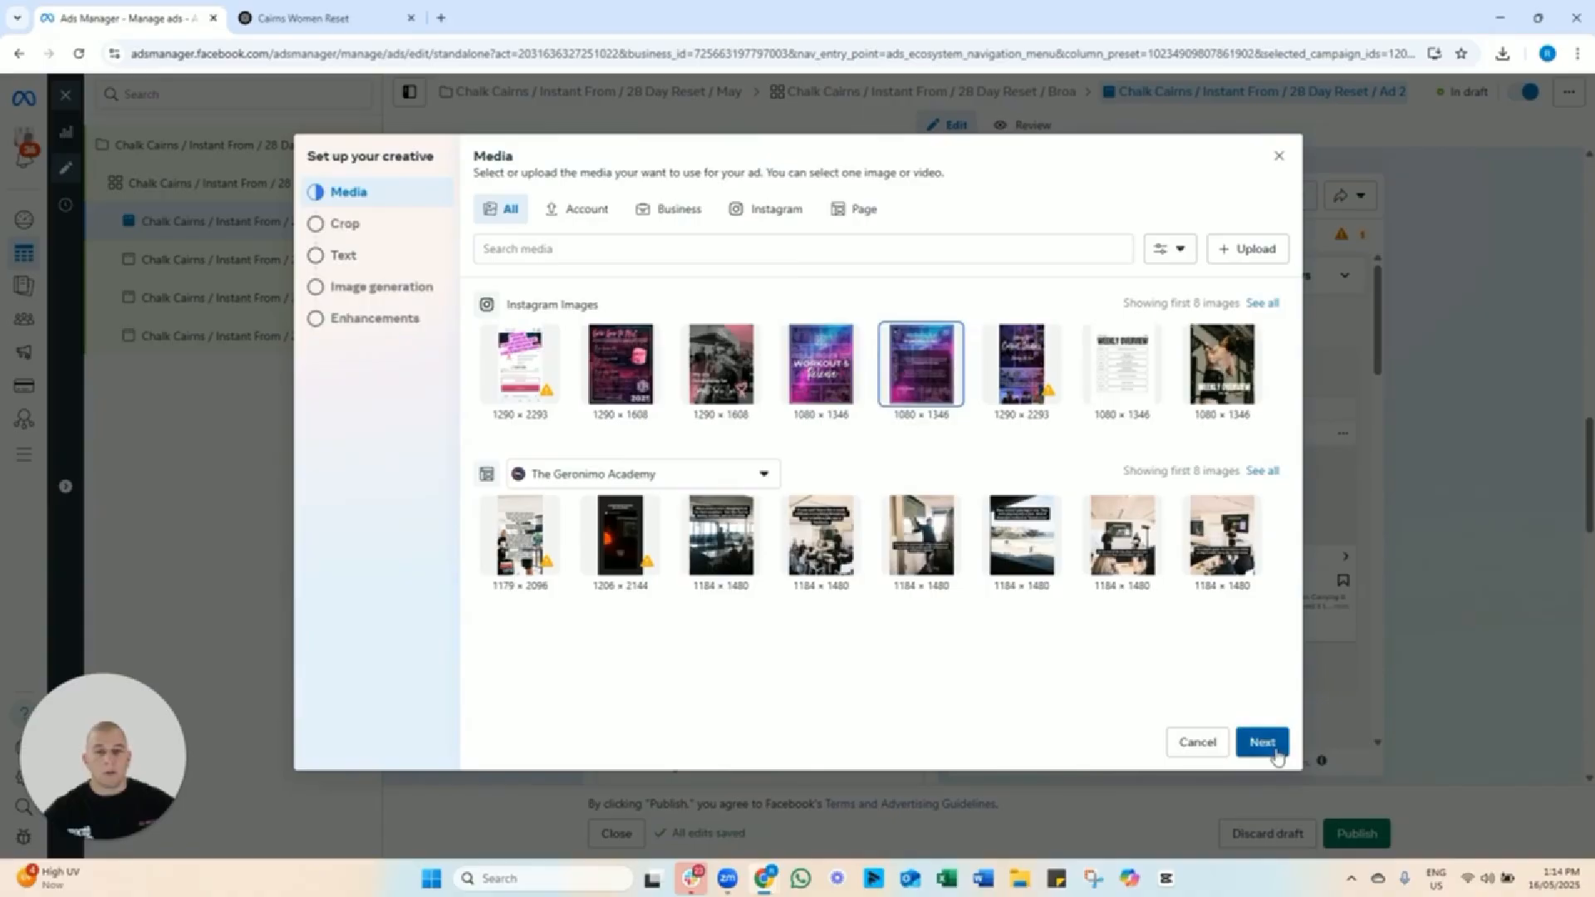
click(1264, 742)
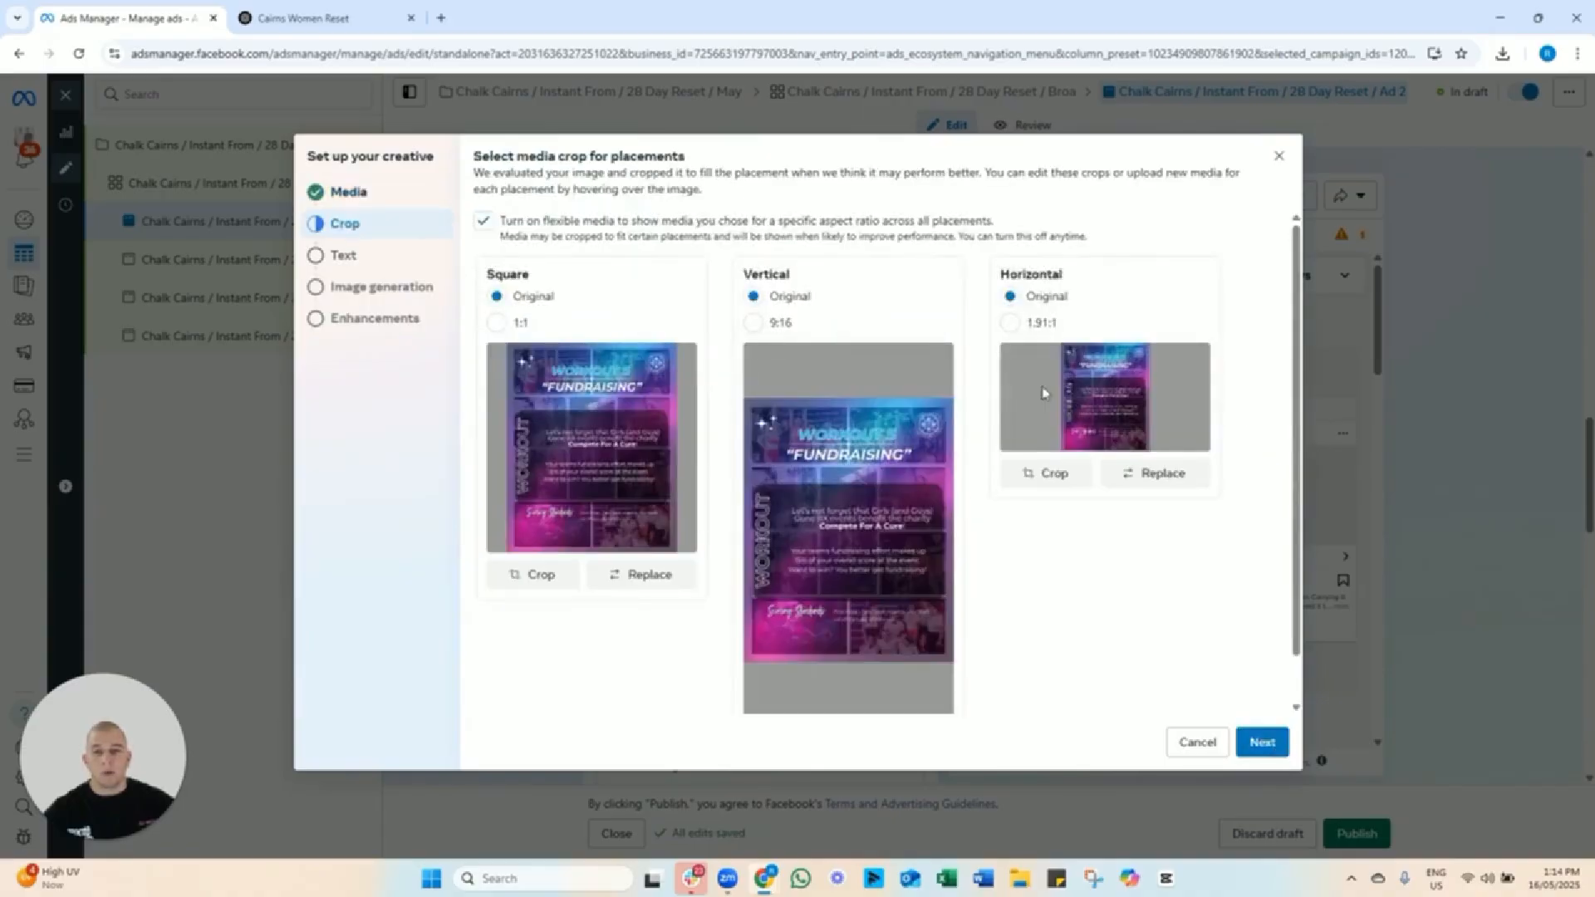
click(1262, 743)
Keep the existing primary text and headline, skip AI image generation, and finish the creative setup without the enhancements offered for review.
drag(572, 251, 577, 498)
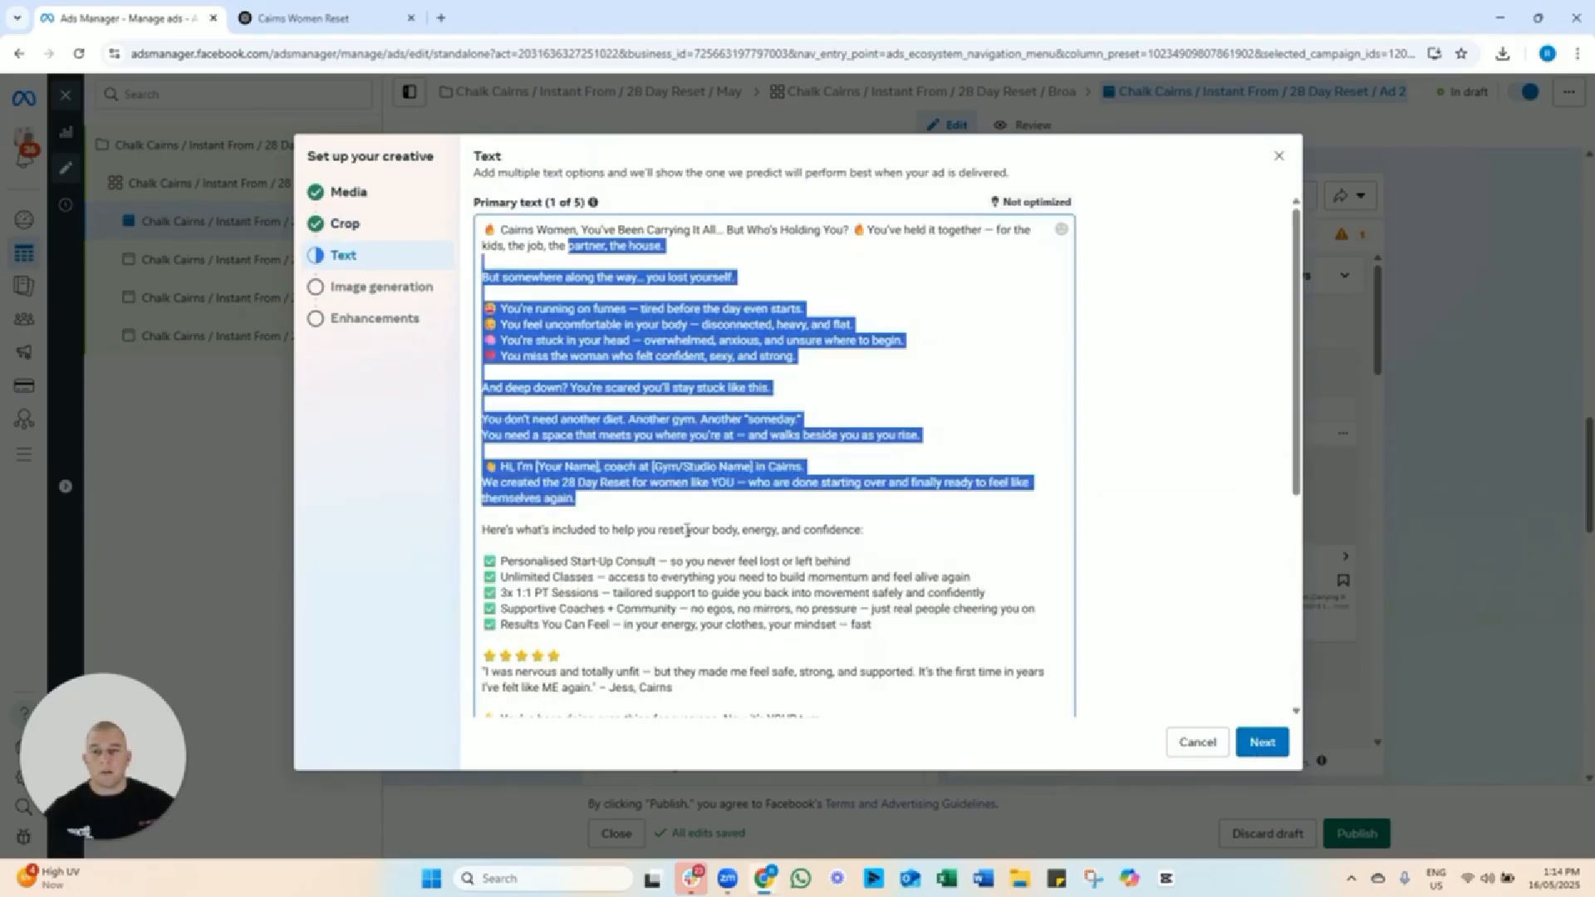
scroll(723, 454, down, 3)
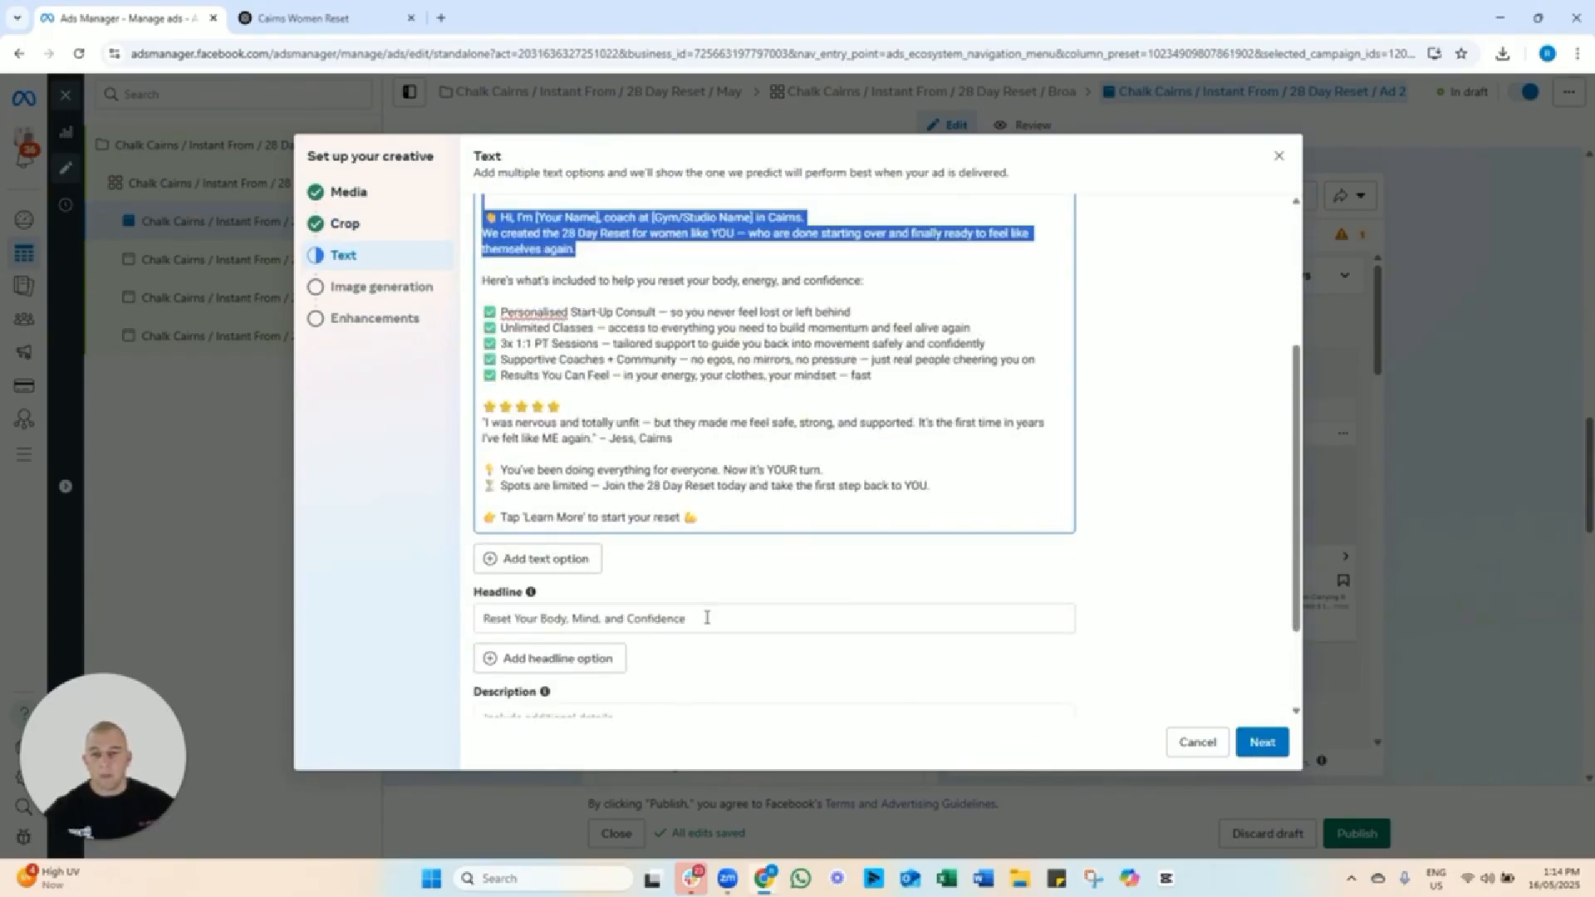
drag(705, 615, 393, 634)
scroll(880, 634, up, 1)
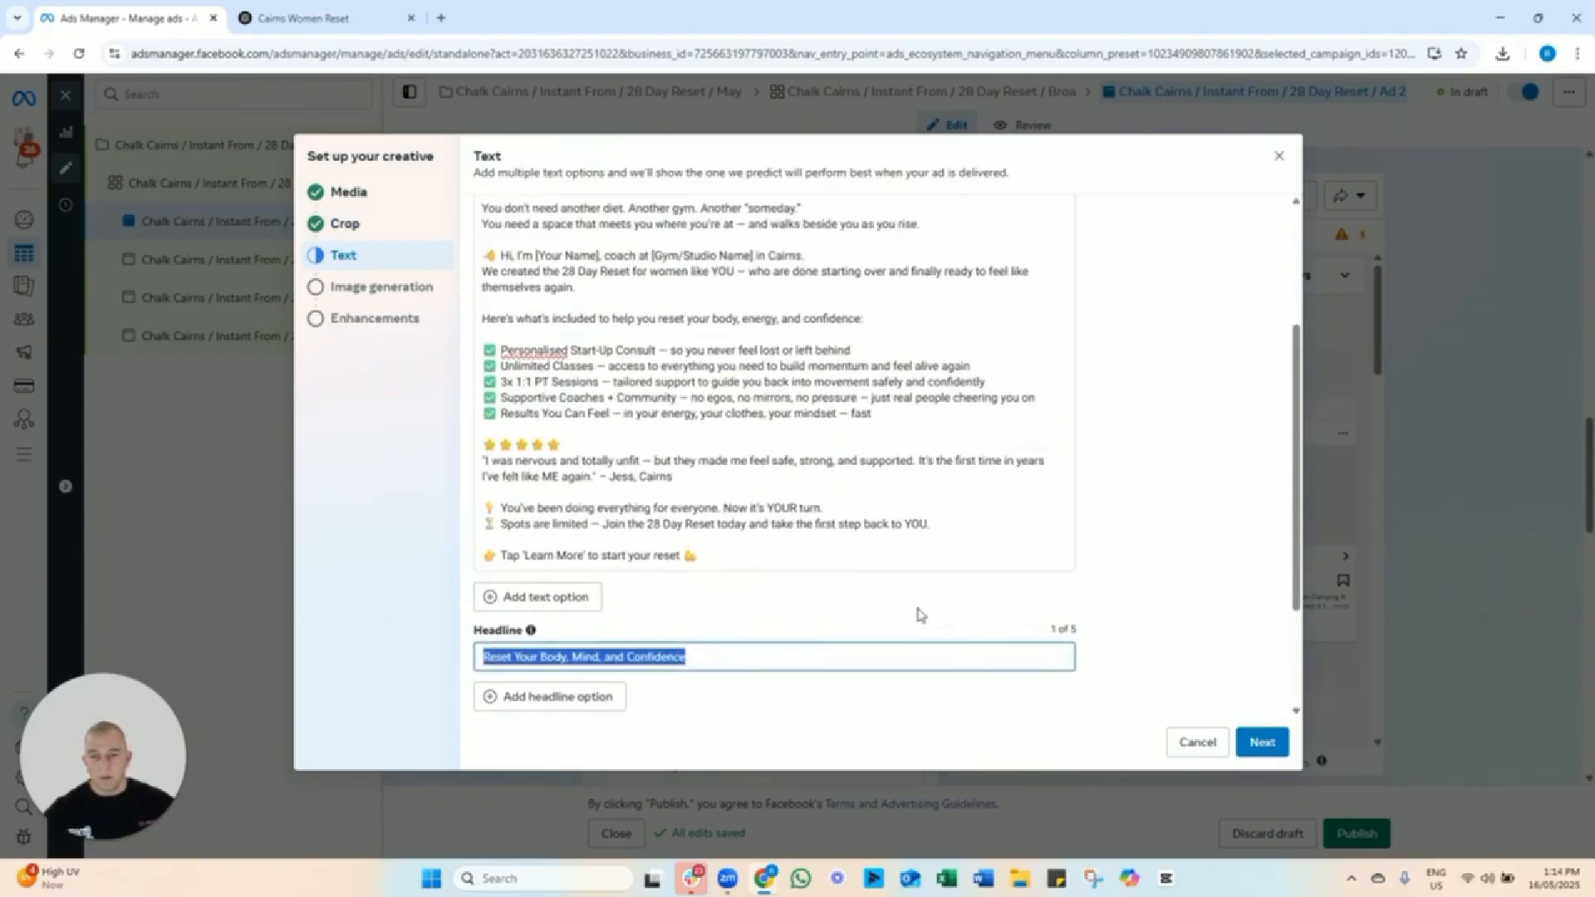
click(1260, 742)
click(1170, 738)
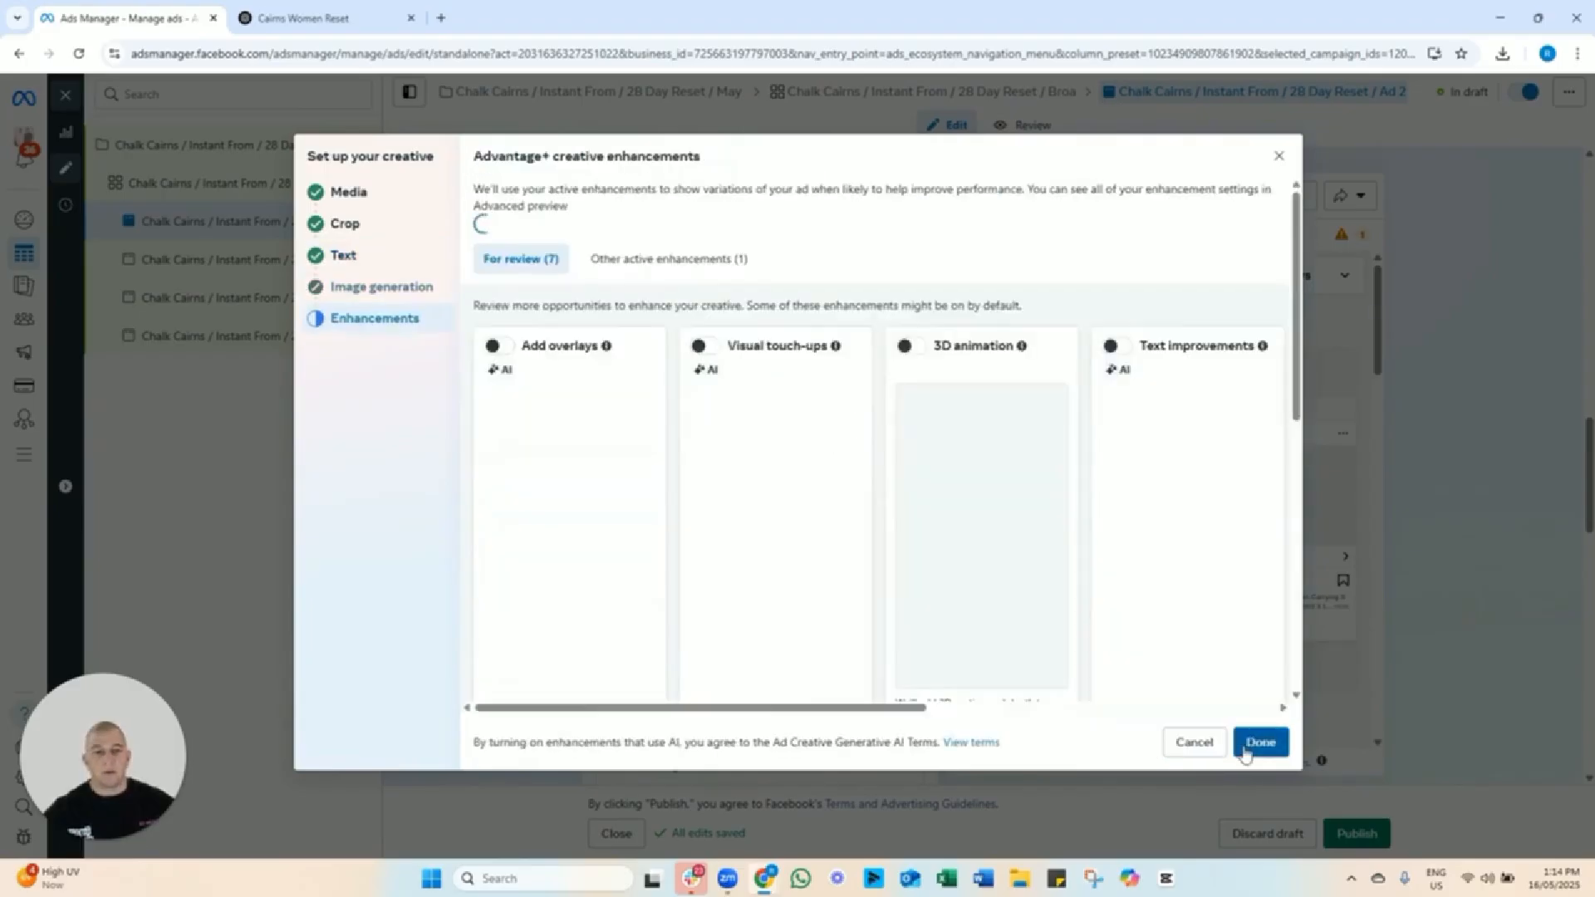
click(1257, 743)
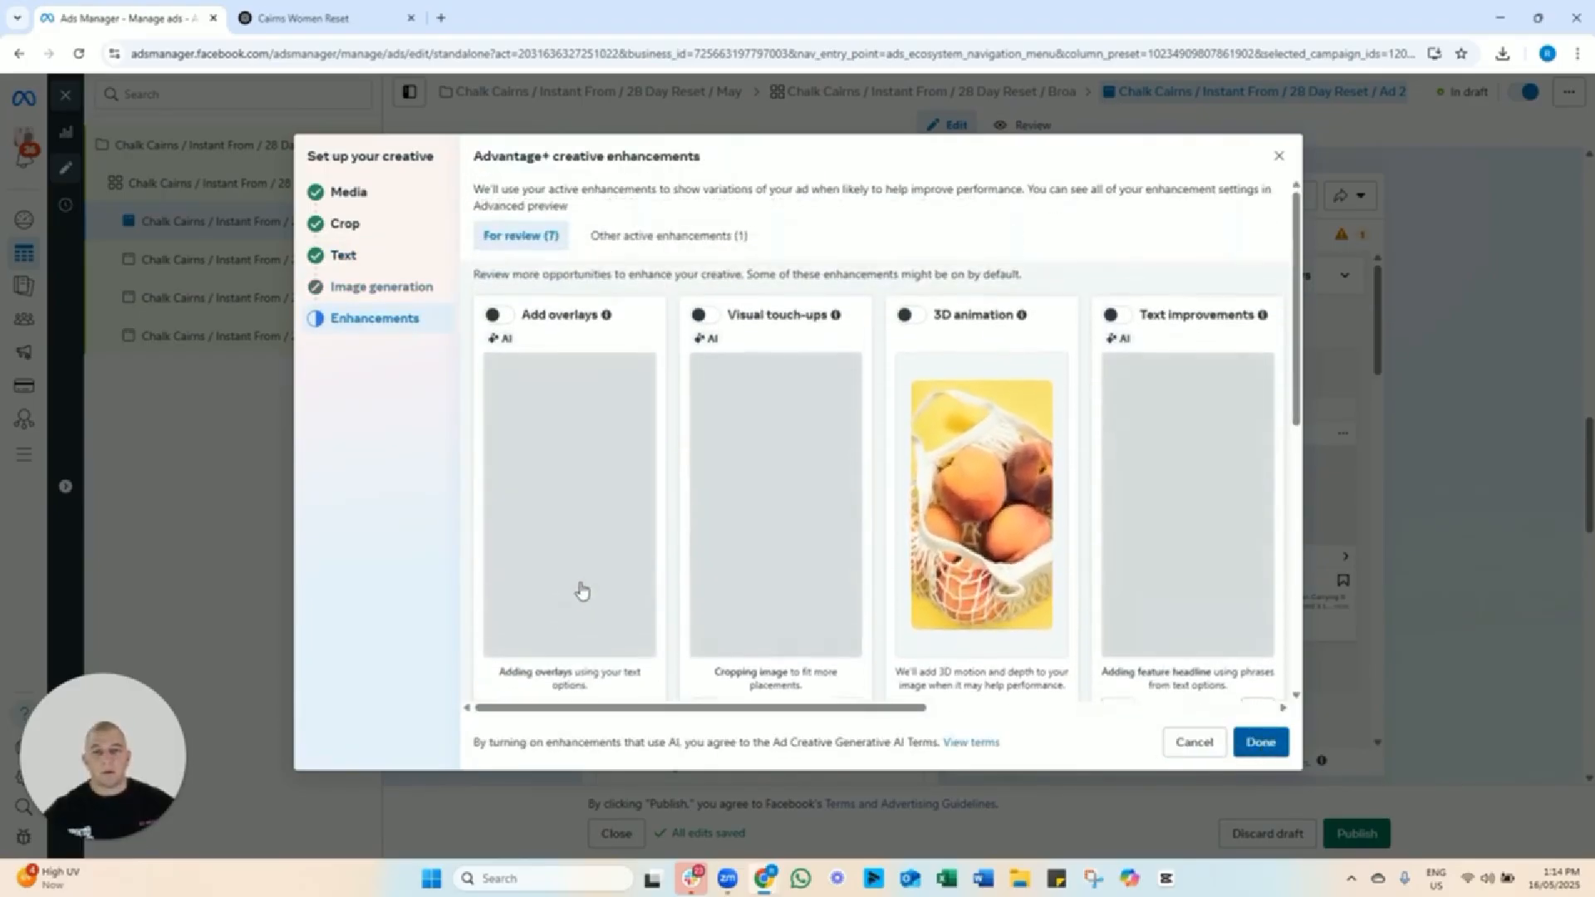
Turn off the Music enhancement in Ad 2's Advantage+ creative settings and save.
scroll(556, 609, down, 15)
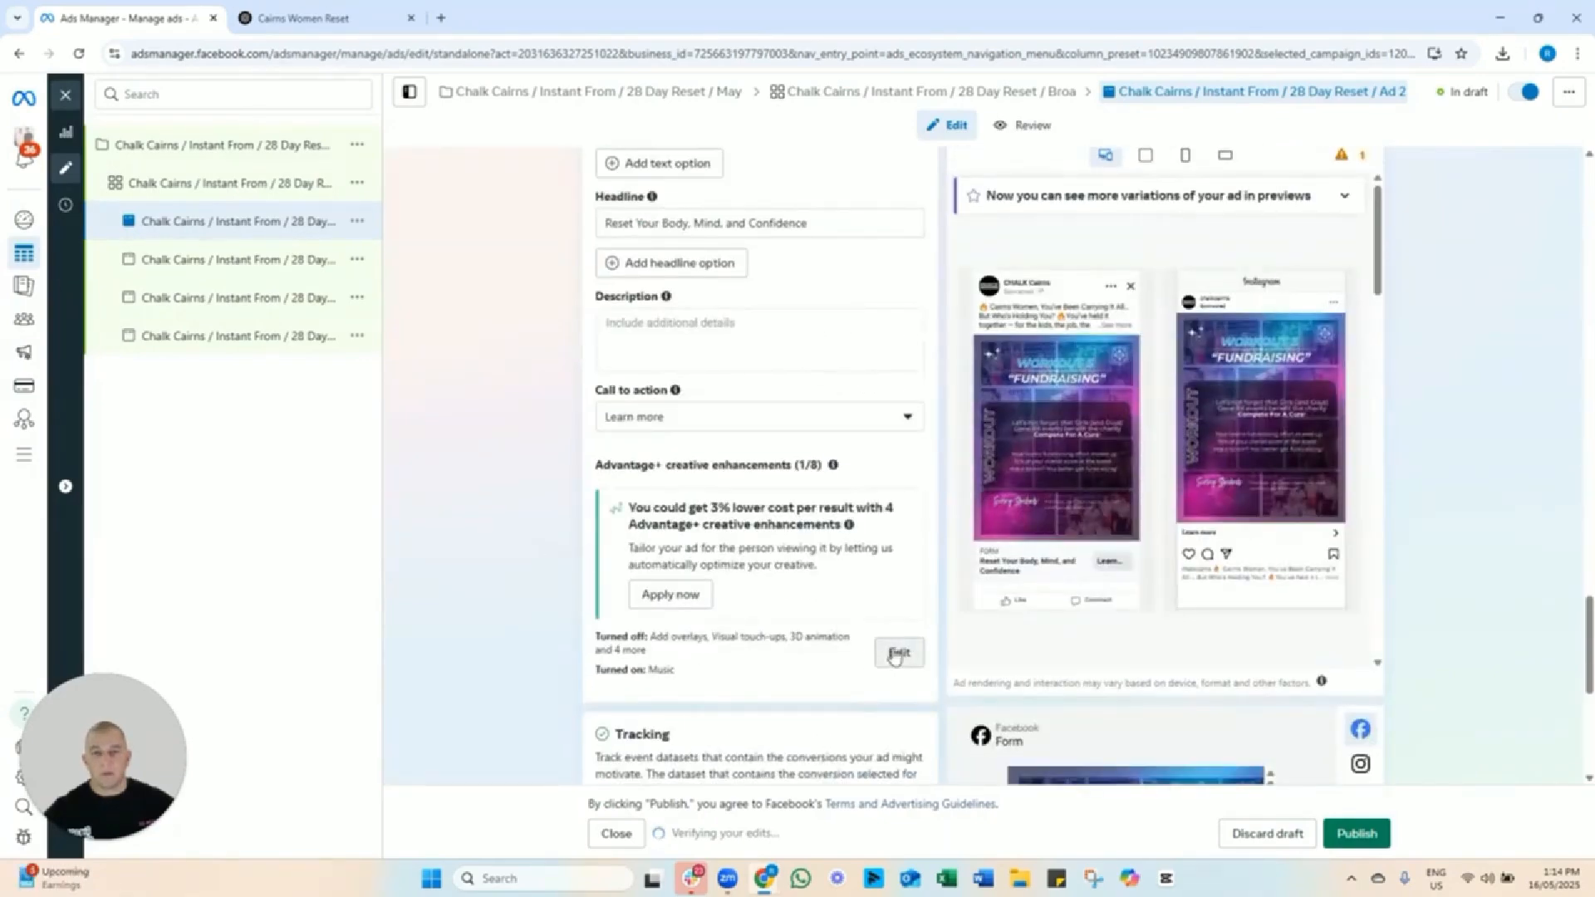
click(898, 653)
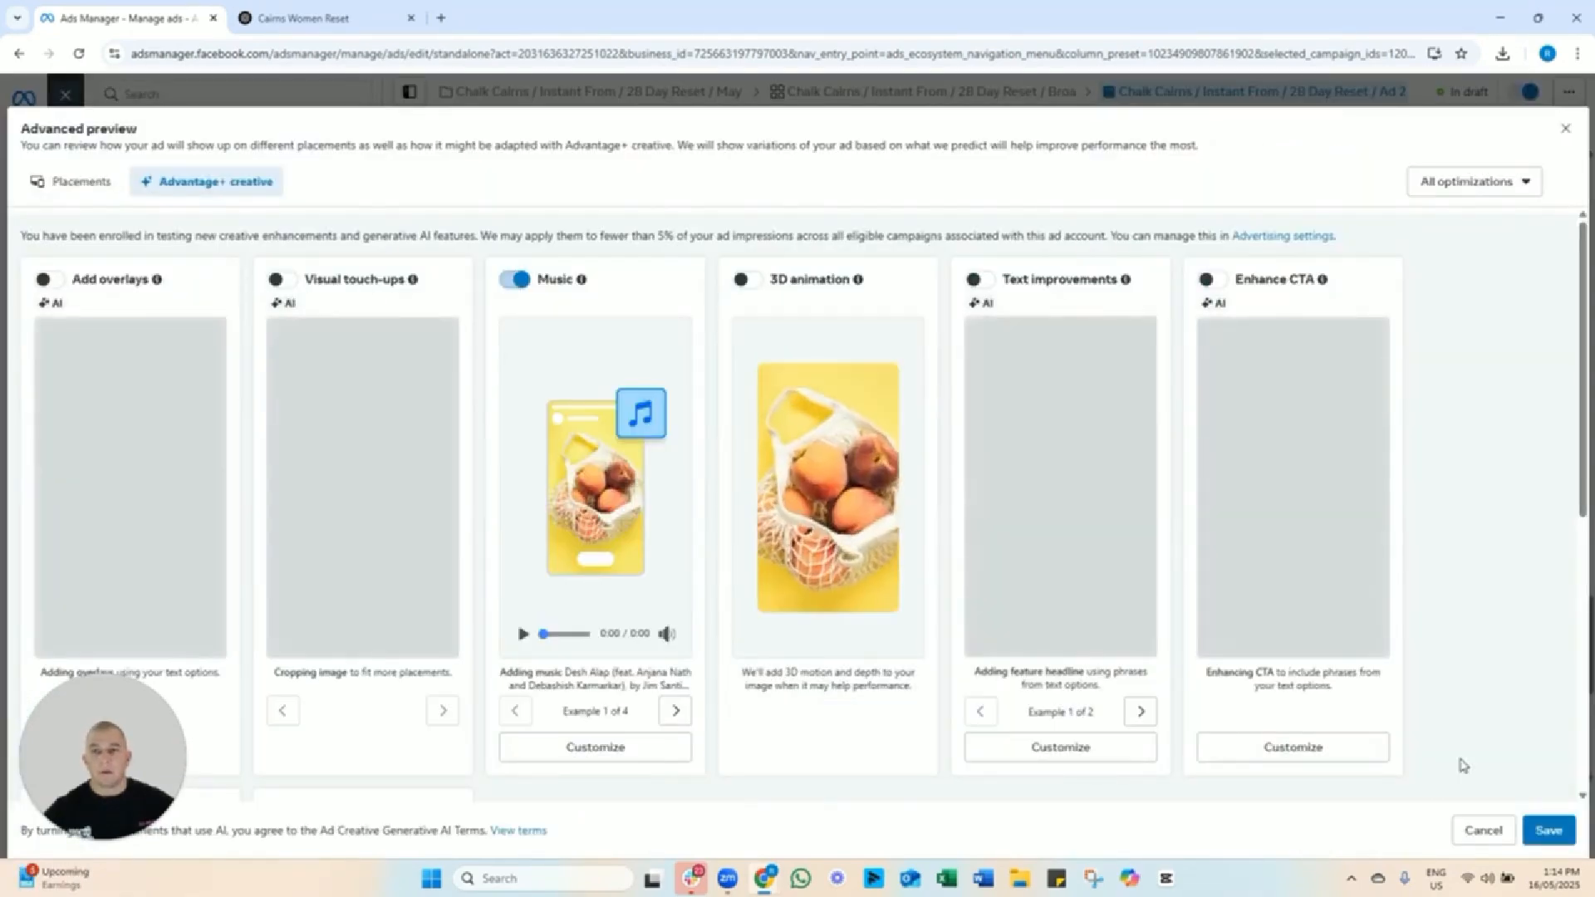
click(1566, 831)
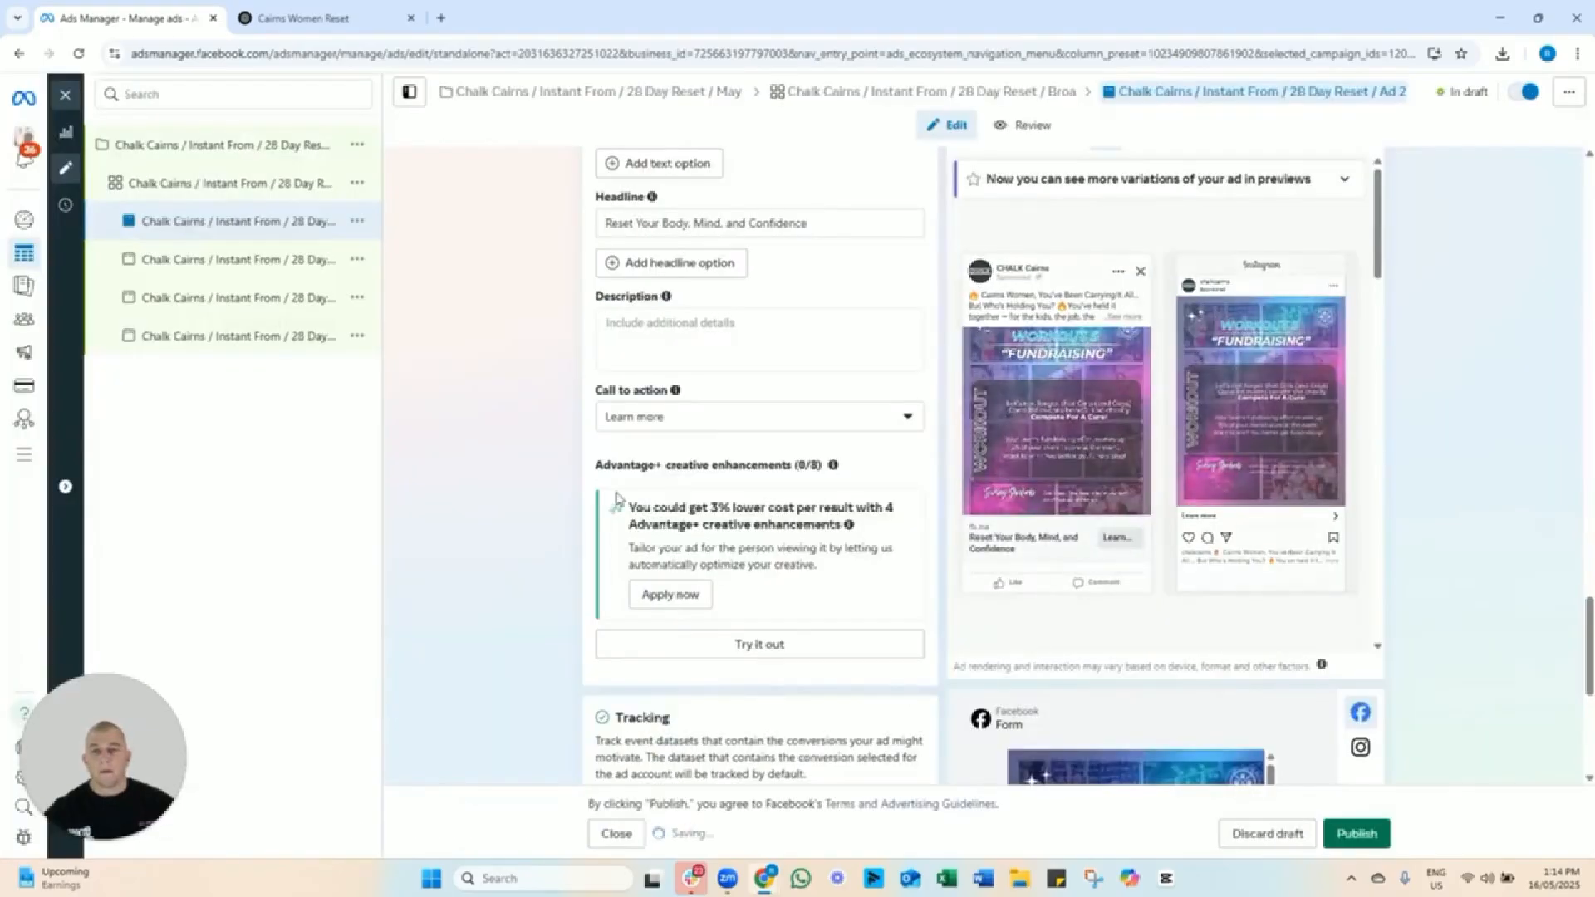
Review Ad 2's primary text and check the Facebook and Instagram placement previews with the new image.
scroll(527, 493, up, 7)
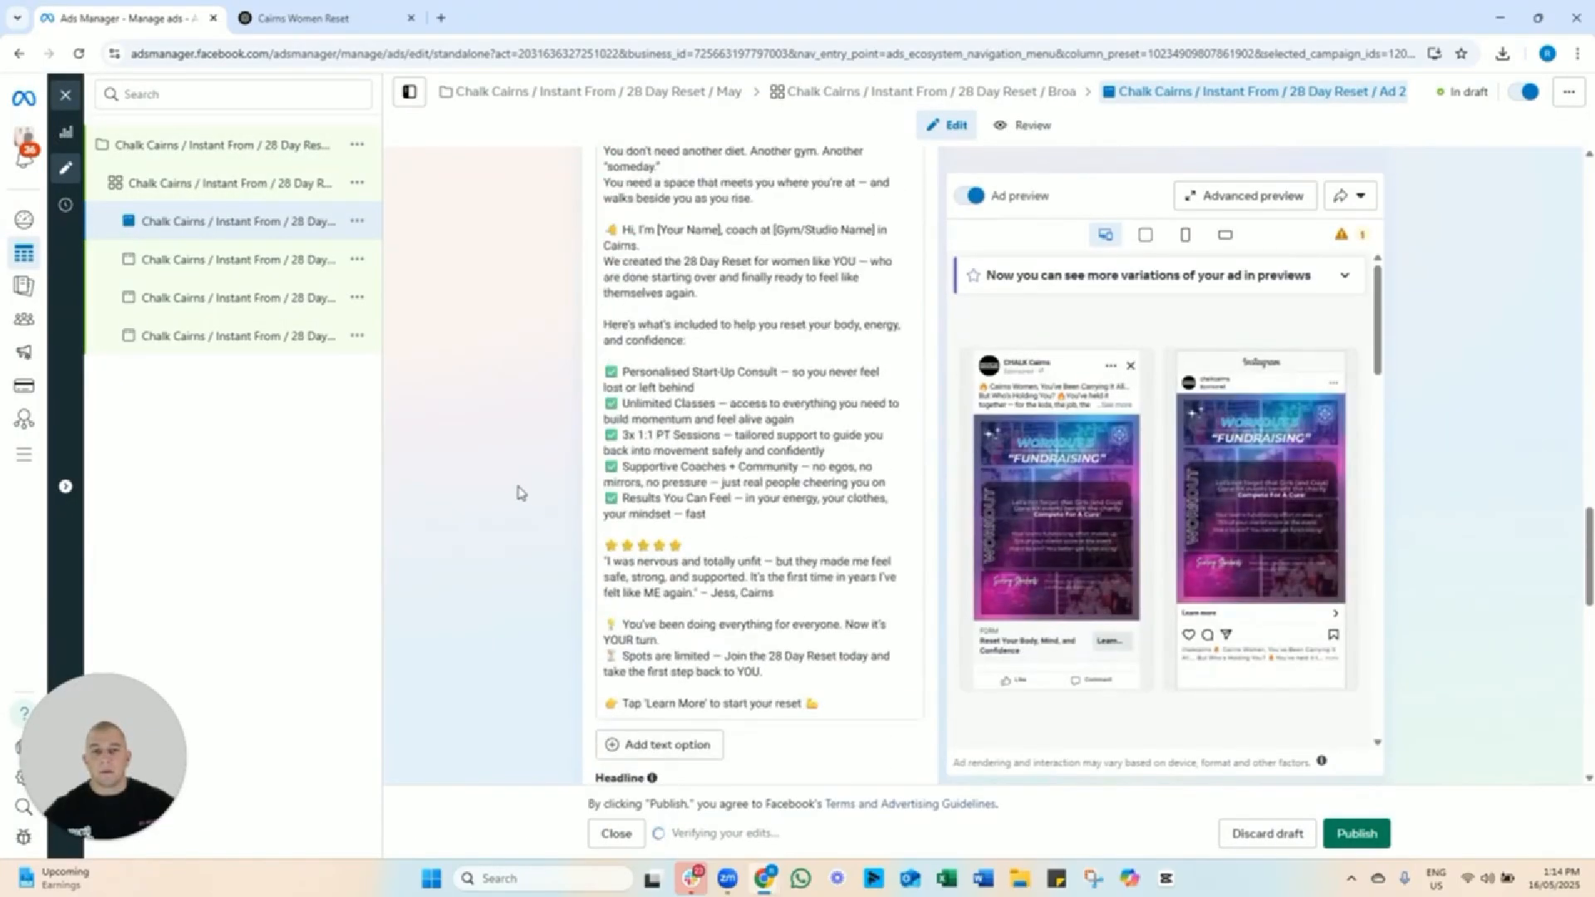
scroll(518, 494, up, 4)
scroll(518, 494, up, 1)
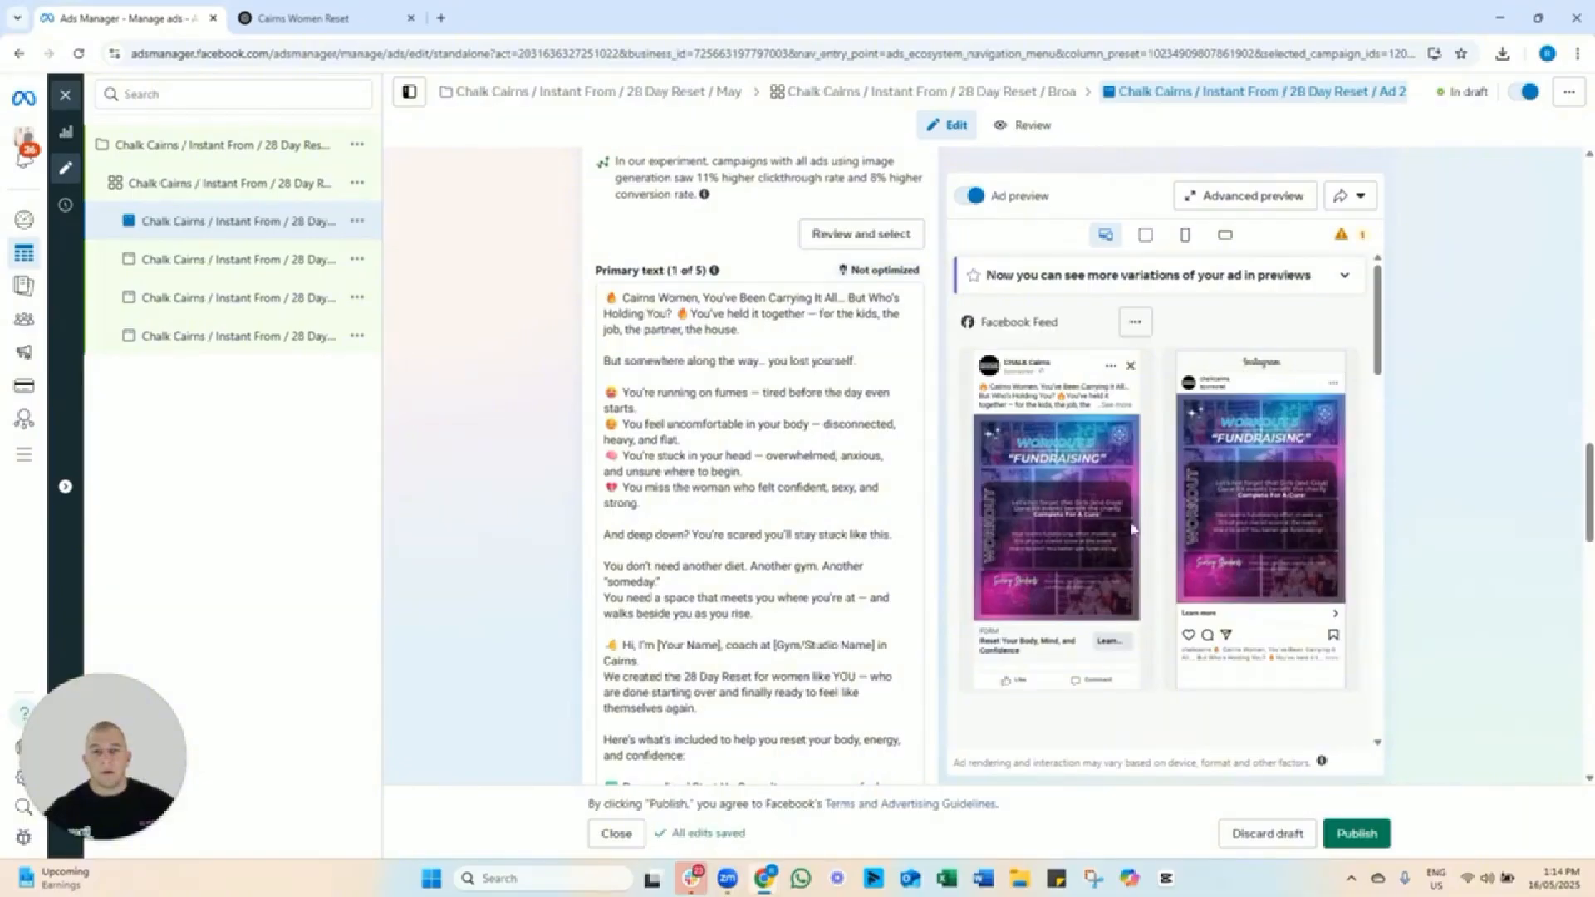
scroll(1175, 486, down, 3)
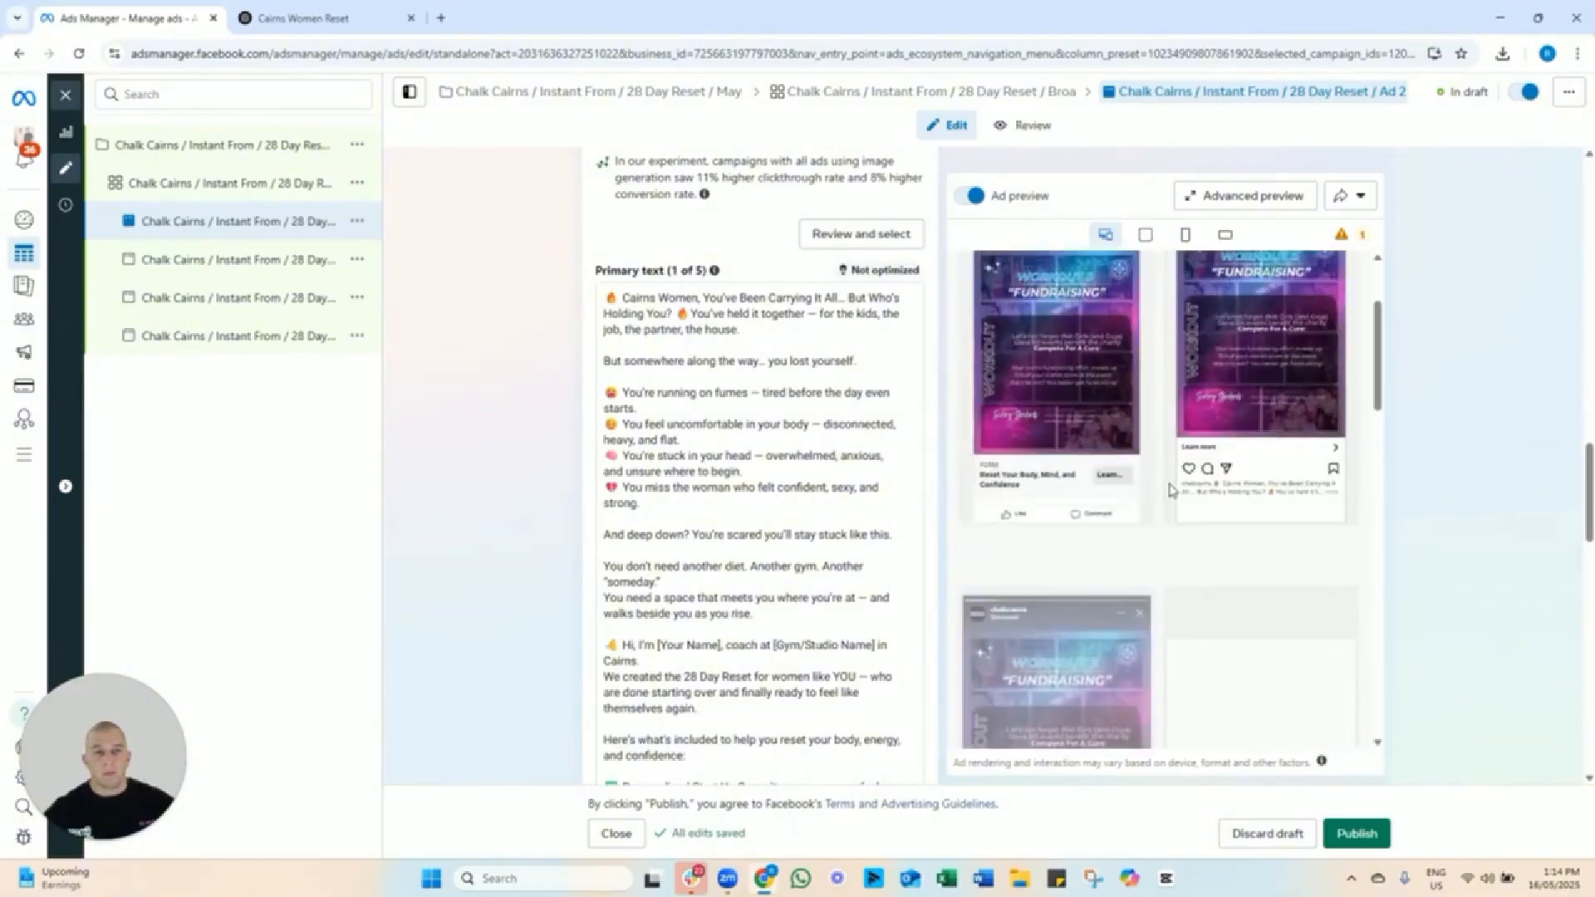
drag(1344, 236, 1398, 238)
click(1420, 258)
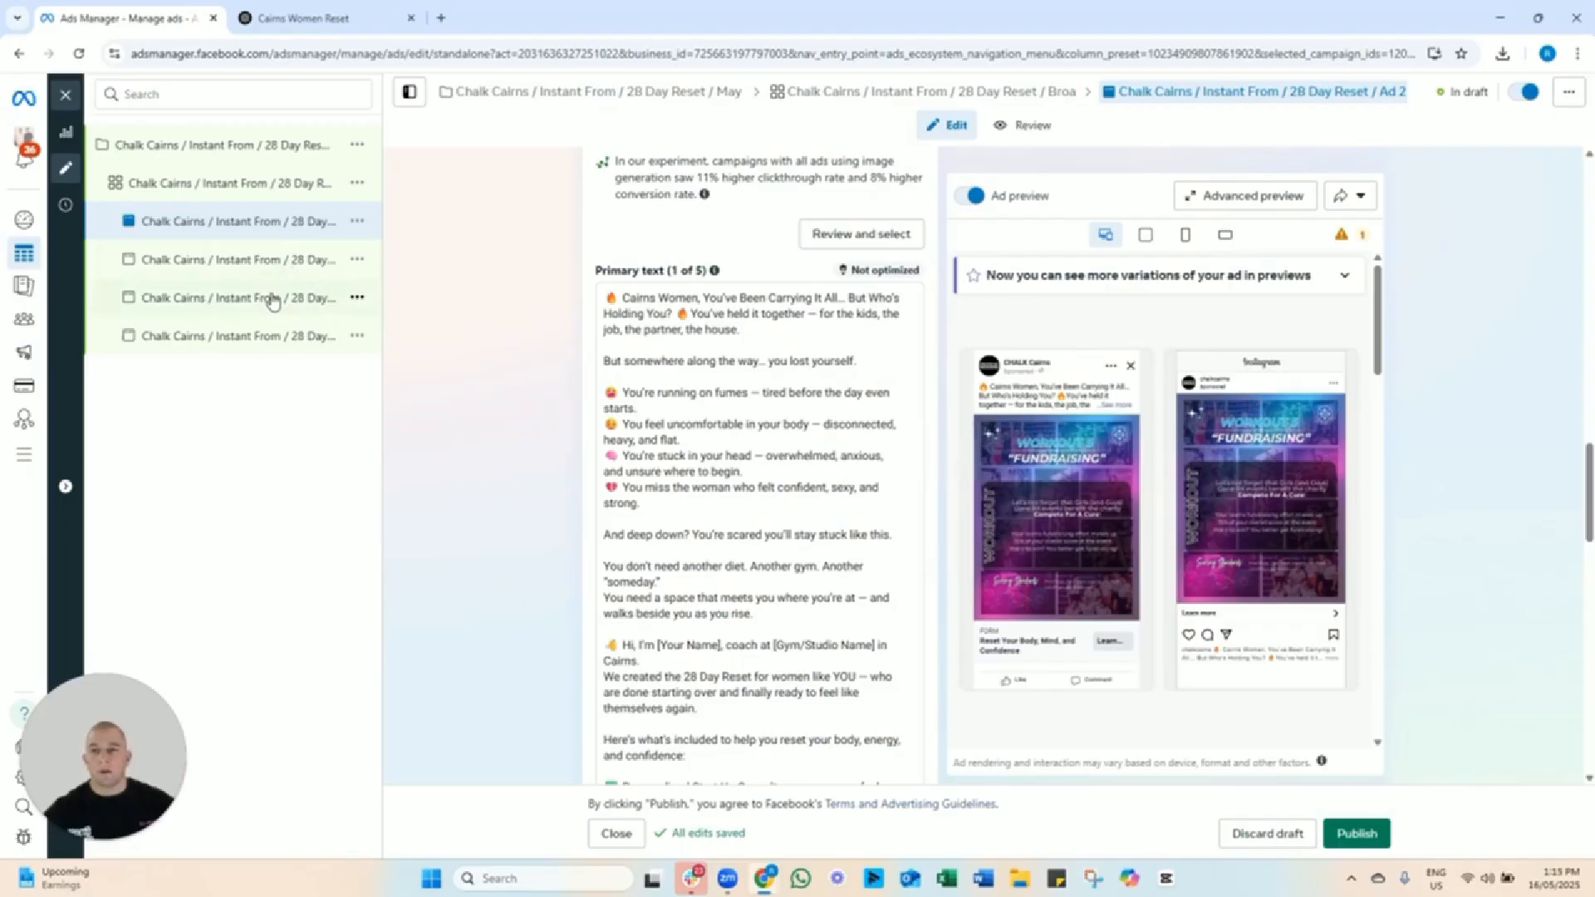
Open the second copied ad and delete the trailing part of its ad name.
scroll(565, 398, up, 20)
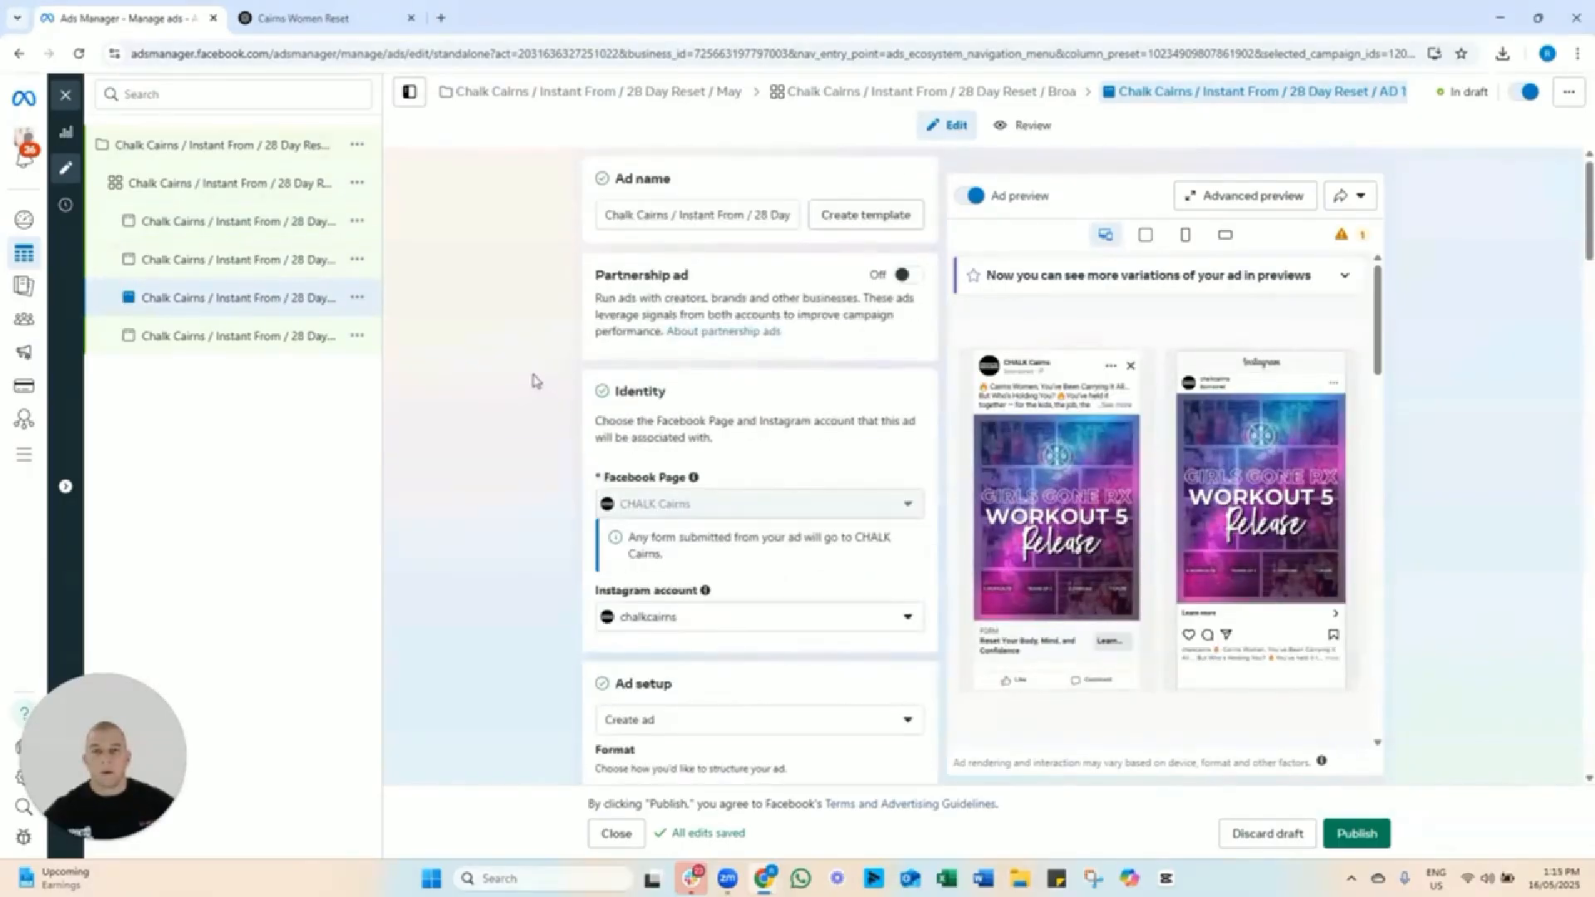
drag(687, 211, 935, 216)
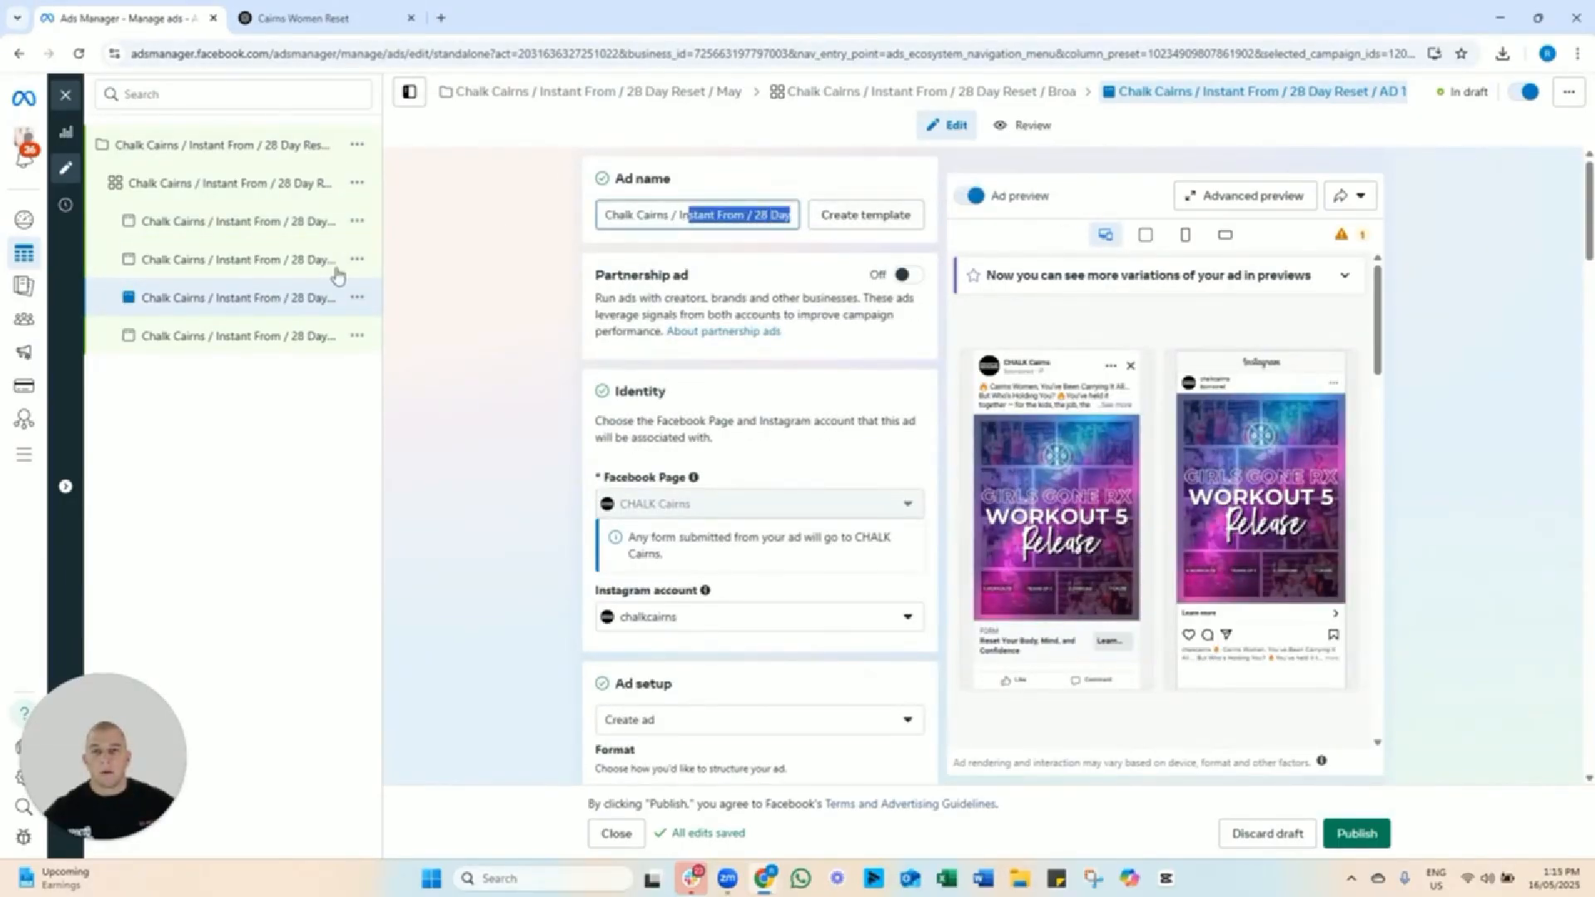
click(255, 265)
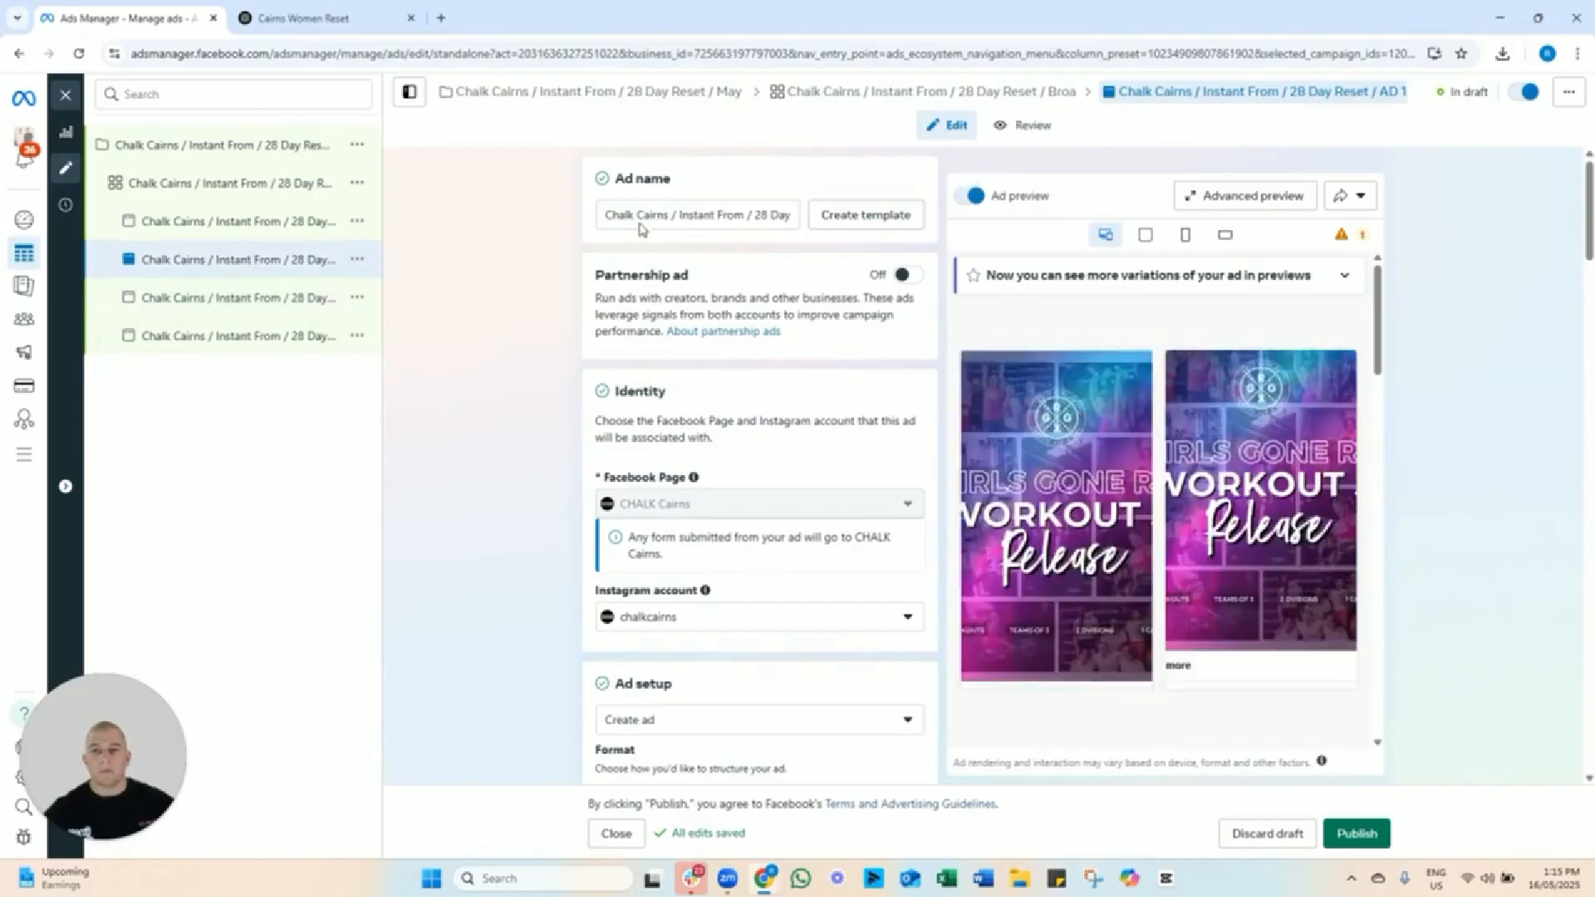
drag(669, 214, 845, 219)
click(763, 215)
drag(746, 217, 864, 225)
key(BackSpace)
click(489, 405)
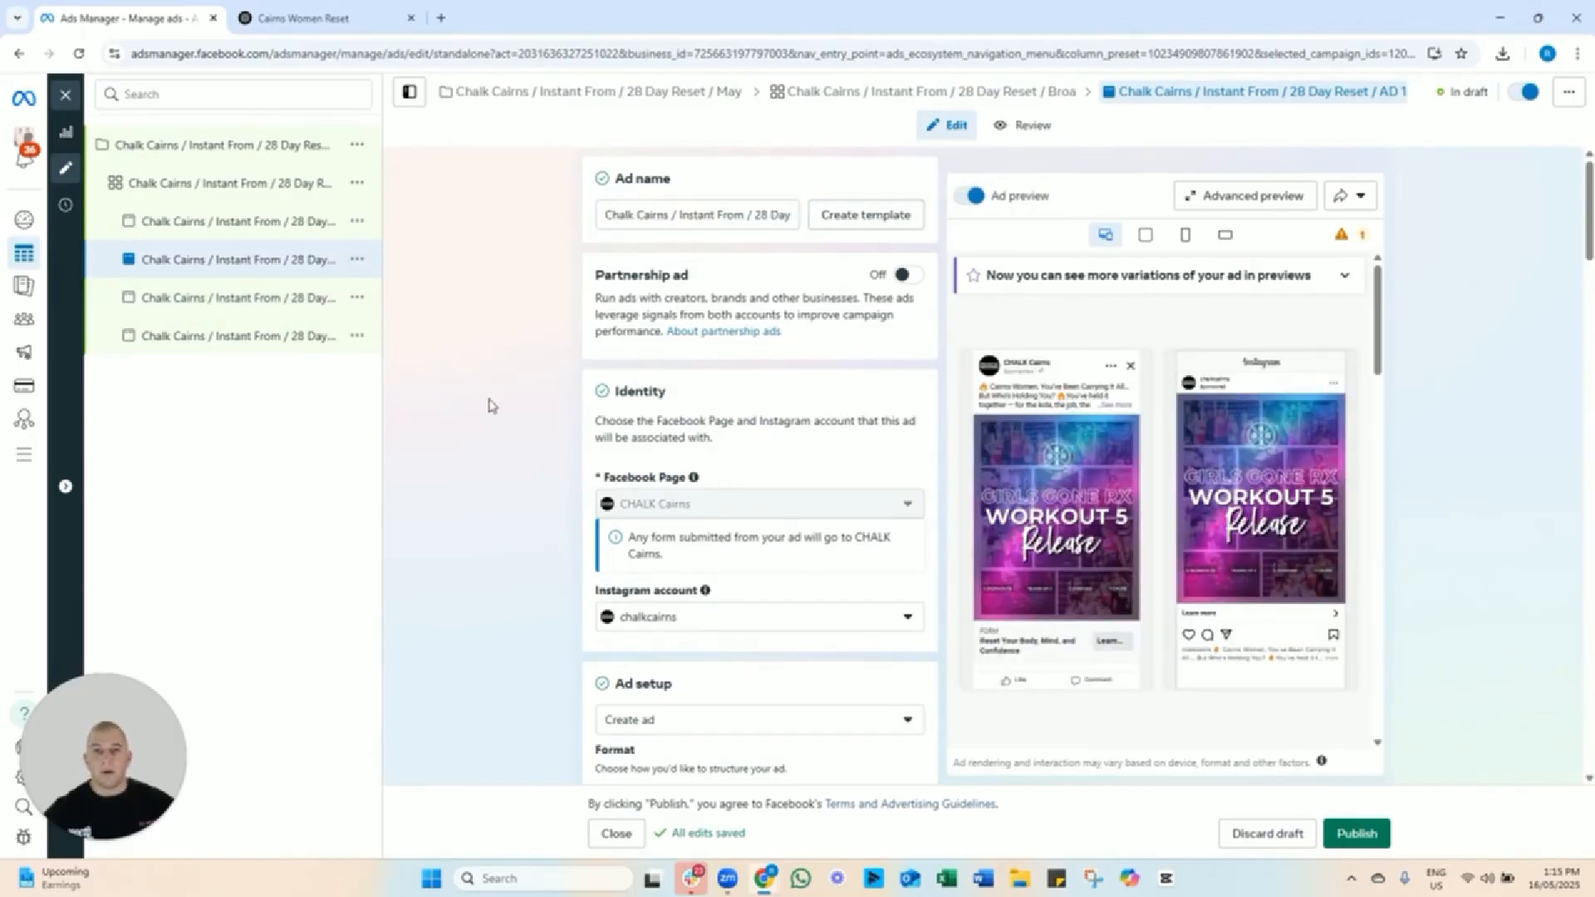
Remove the existing image from Ad 3's creative and open the video picker for replacement media.
scroll(502, 417, down, 10)
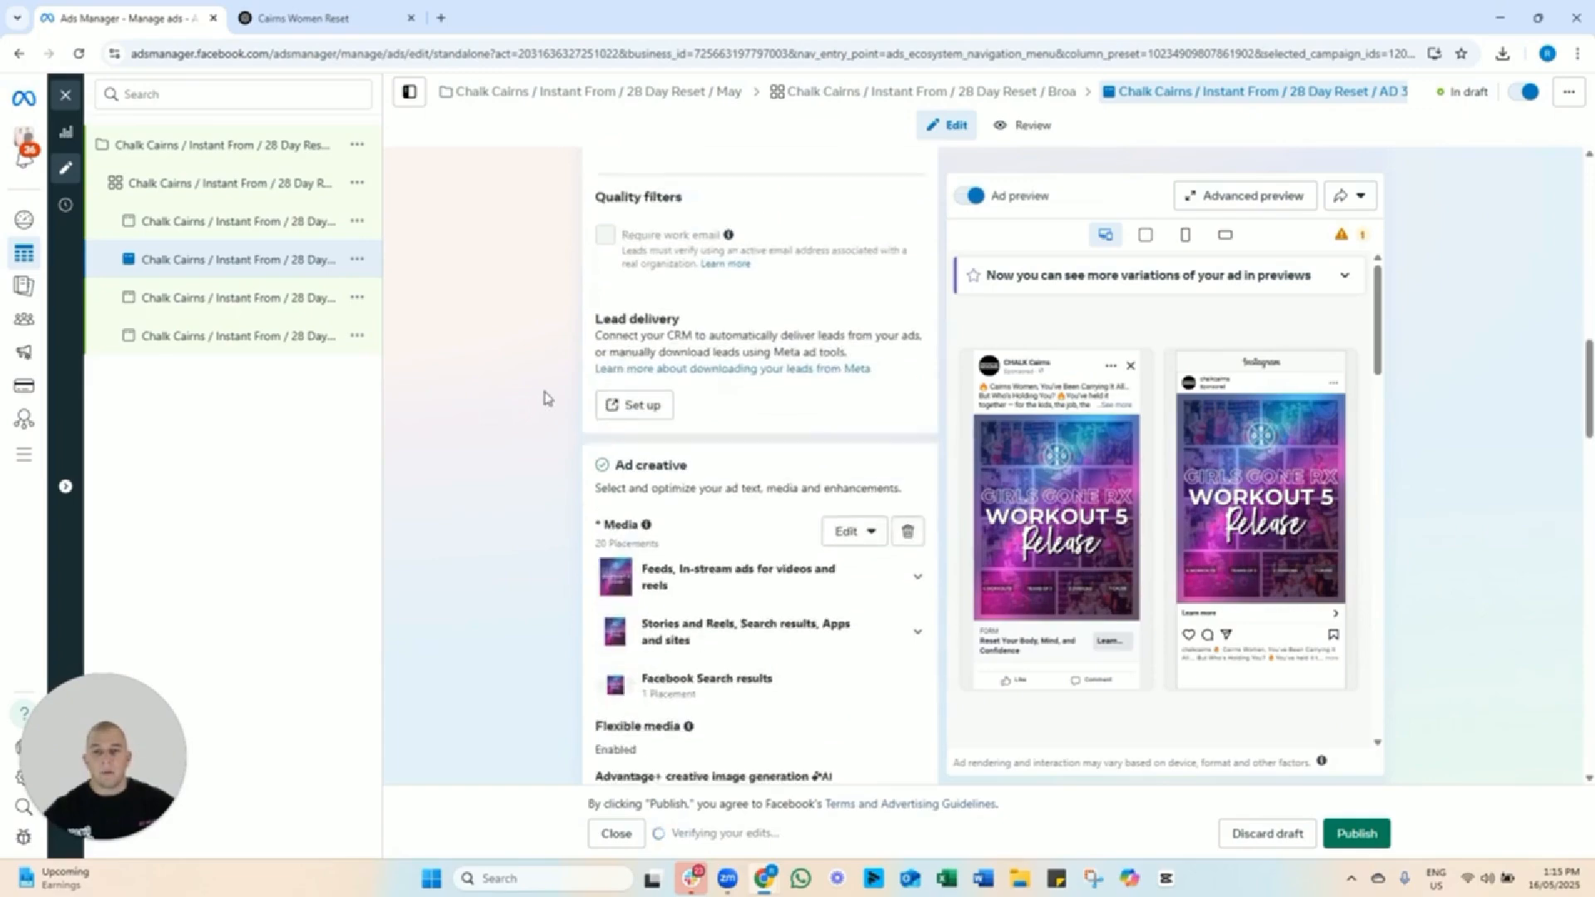
click(909, 355)
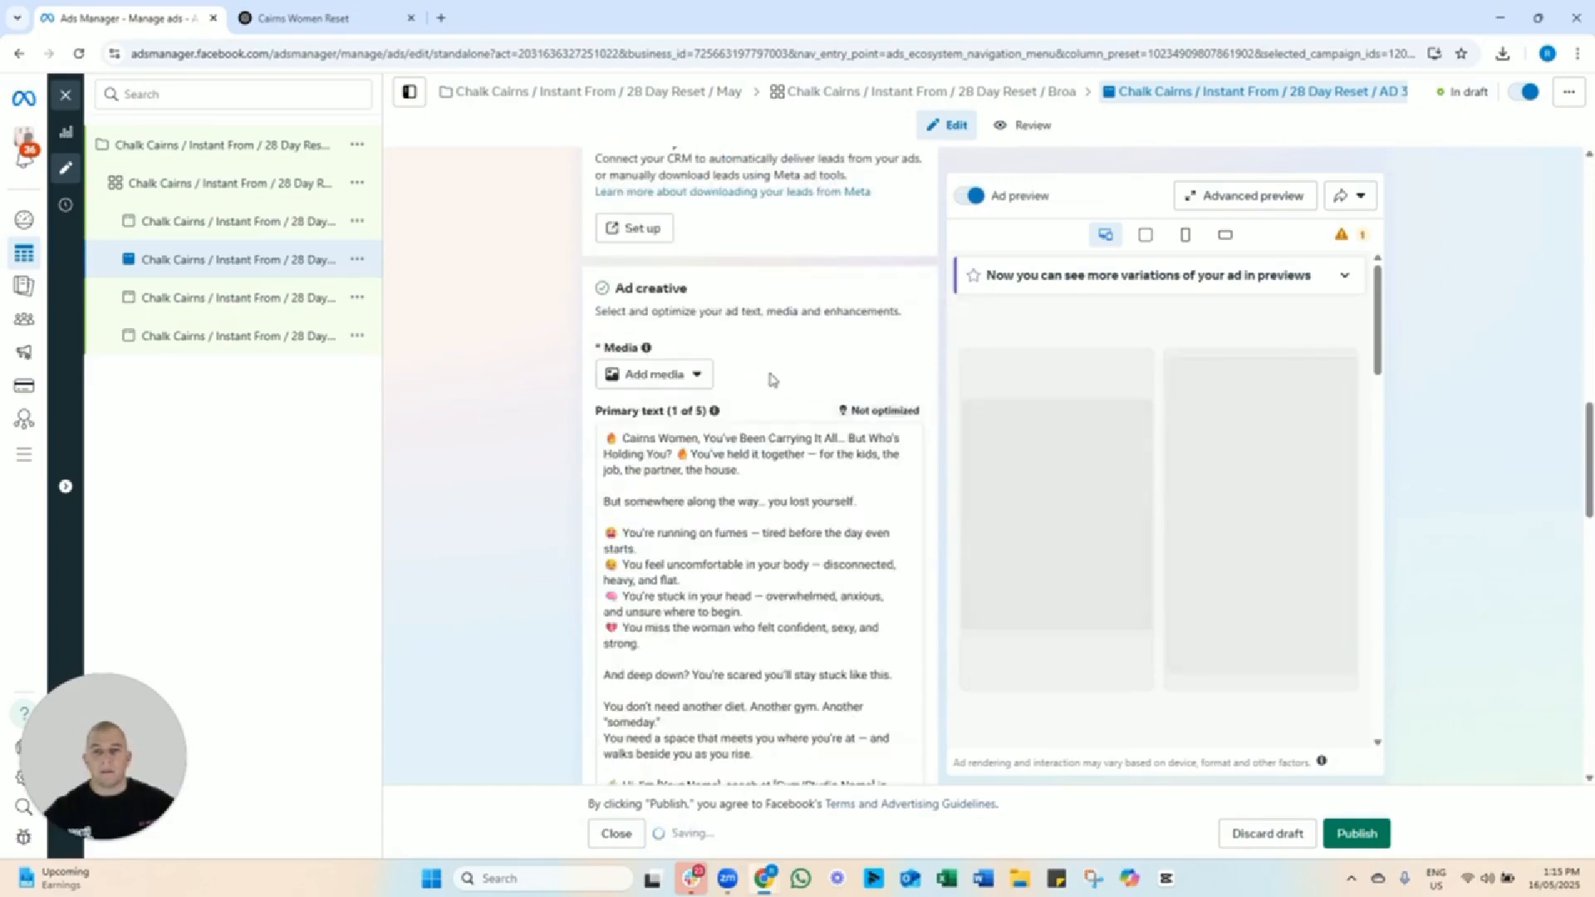
click(681, 376)
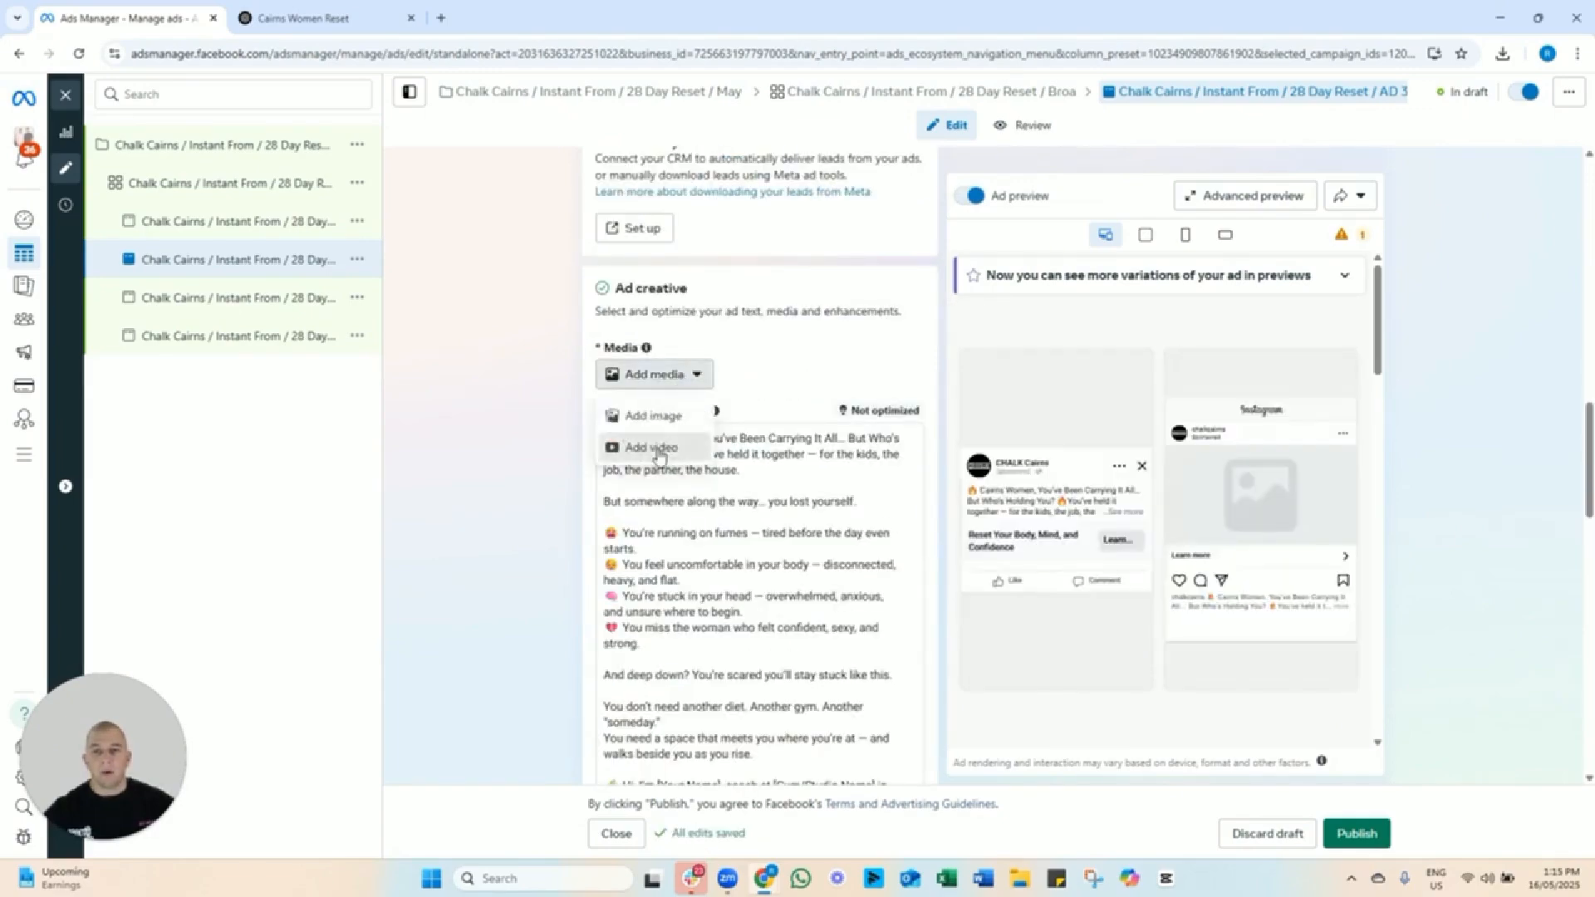
click(654, 447)
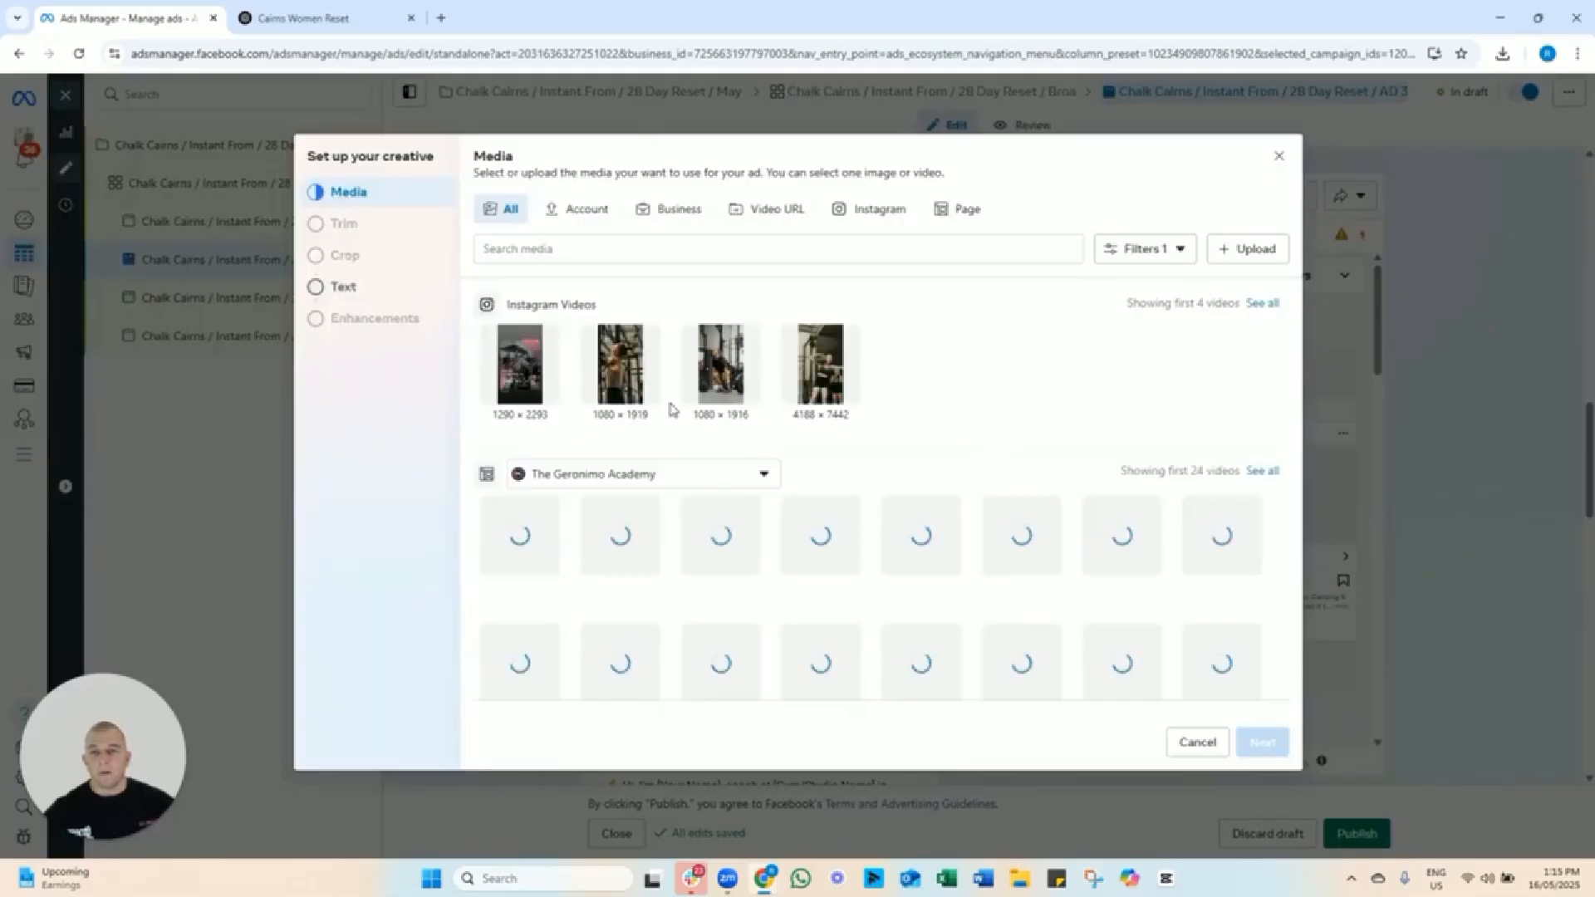
Try to complete Ad 3's video creative setup with the existing text and with Text improvements and Enhance CTA left off.
click(1262, 744)
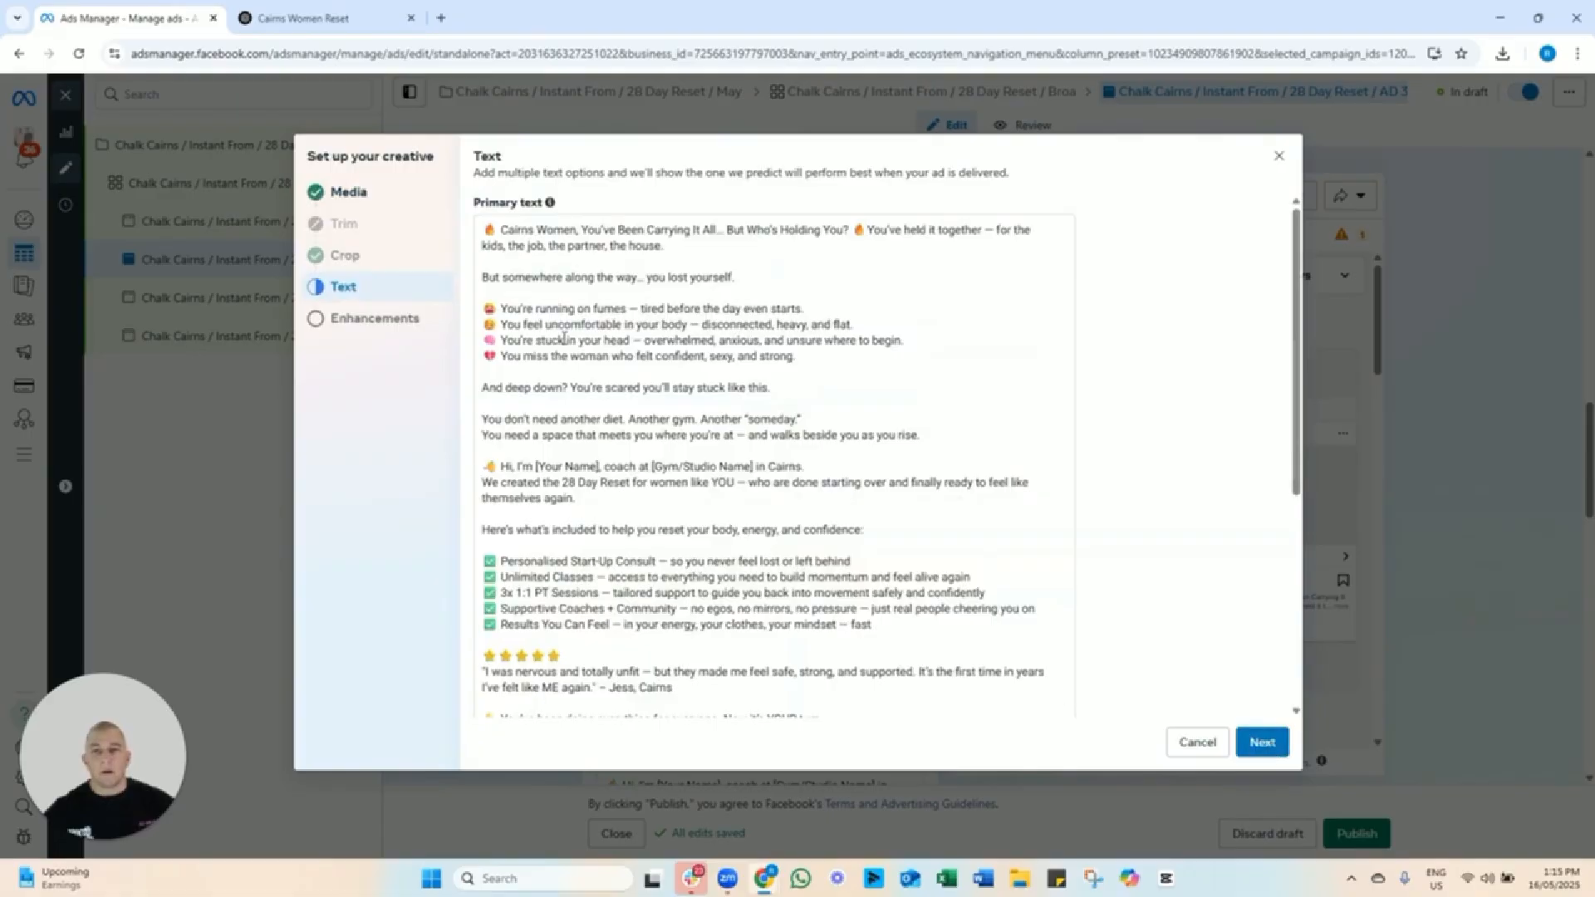
click(1262, 747)
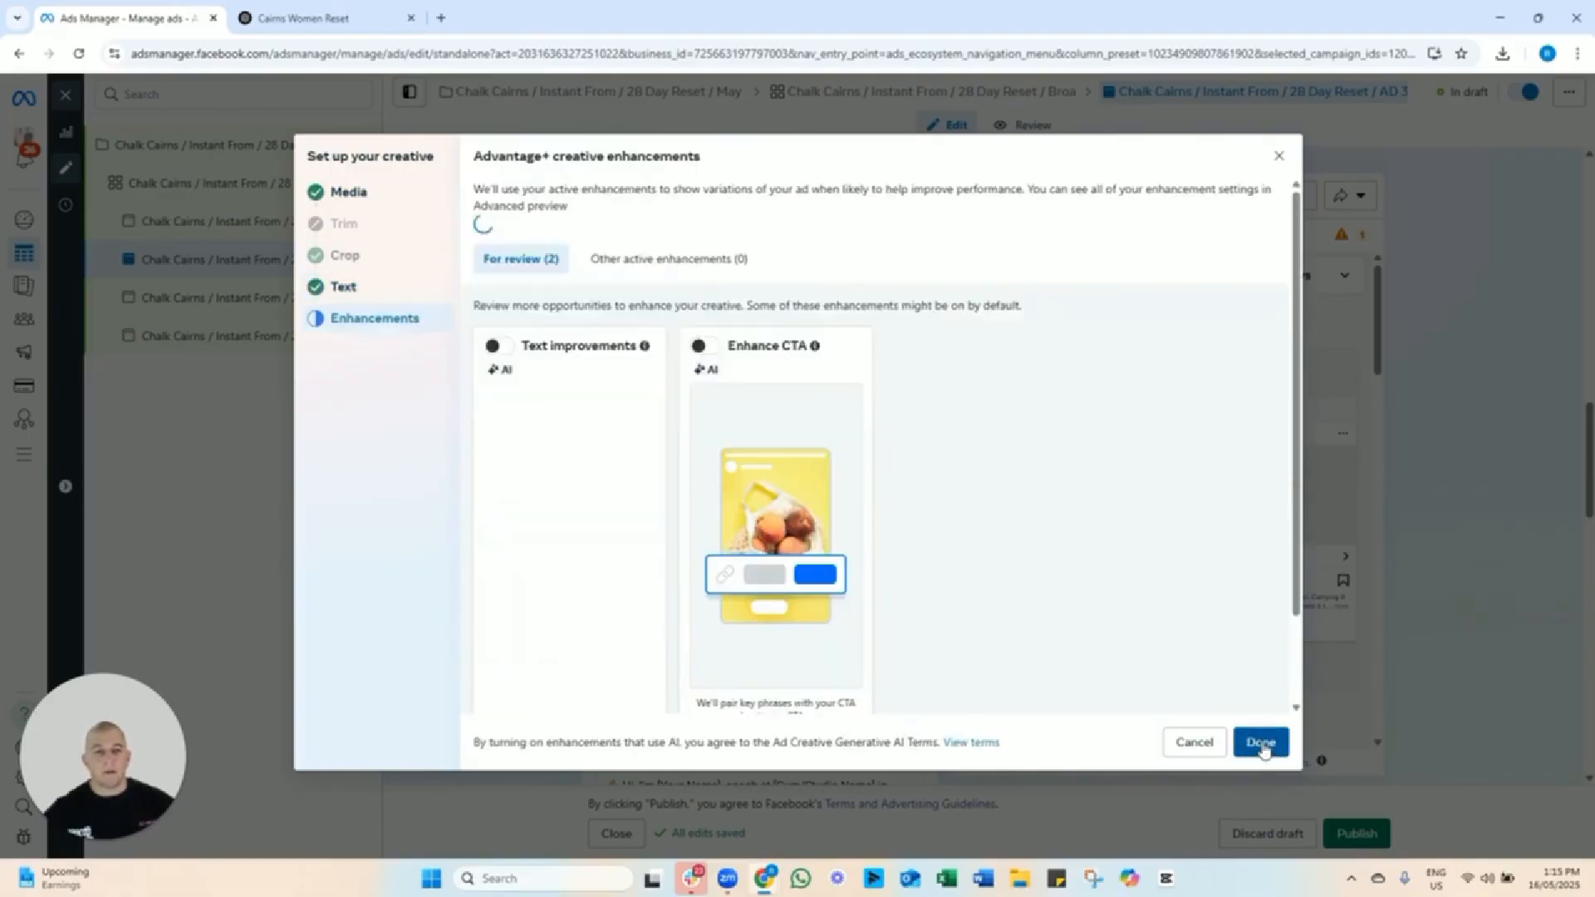
scroll(1122, 598, down, 1)
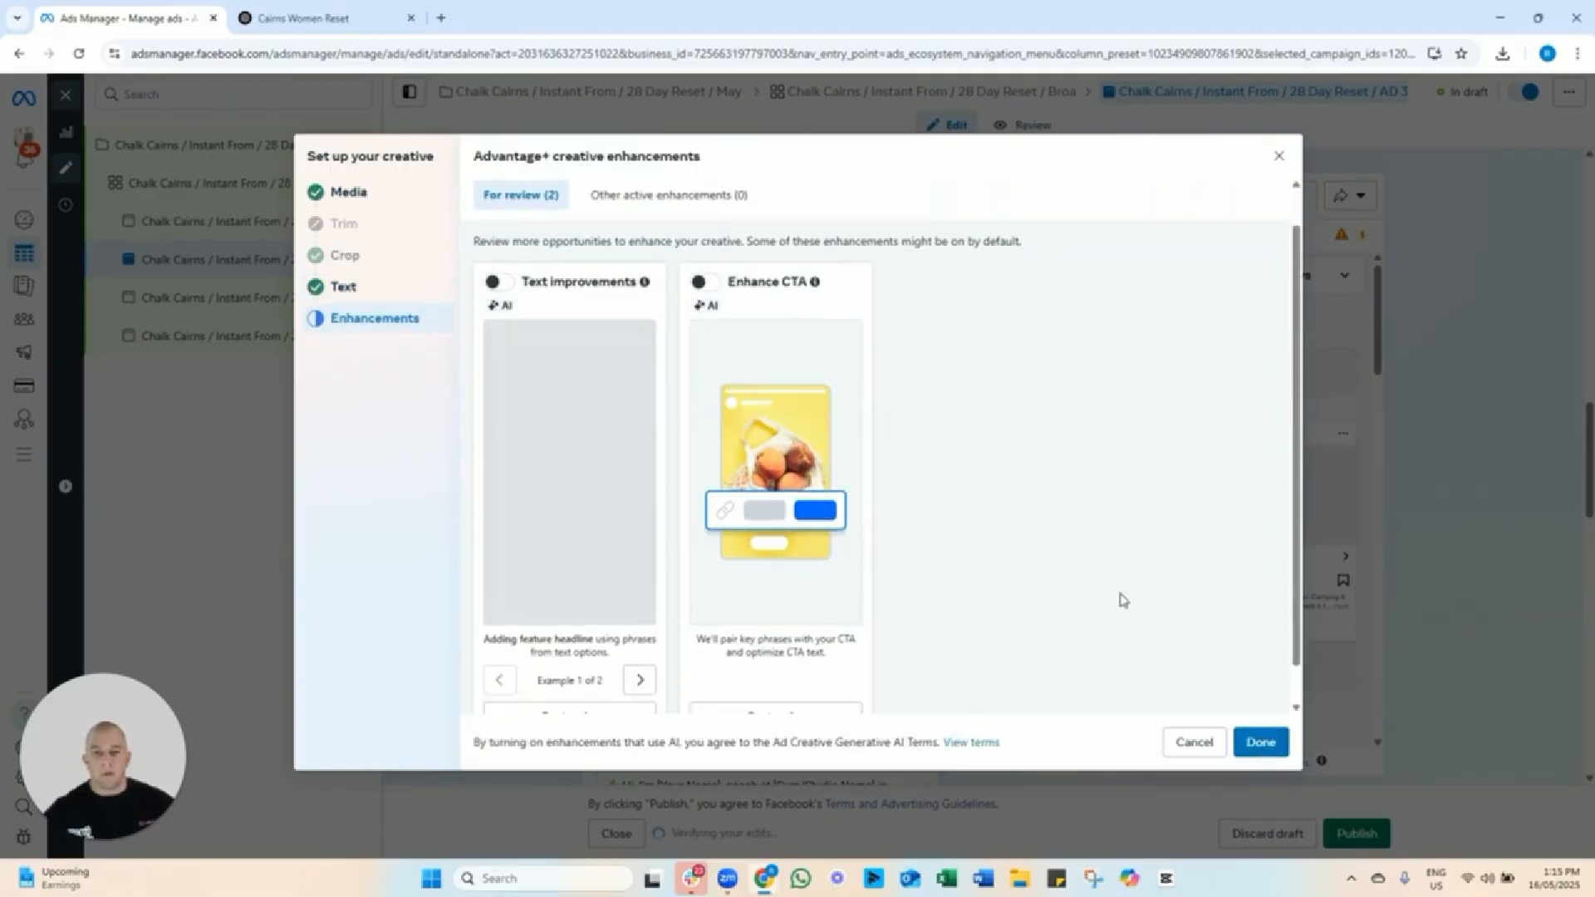
click(1260, 742)
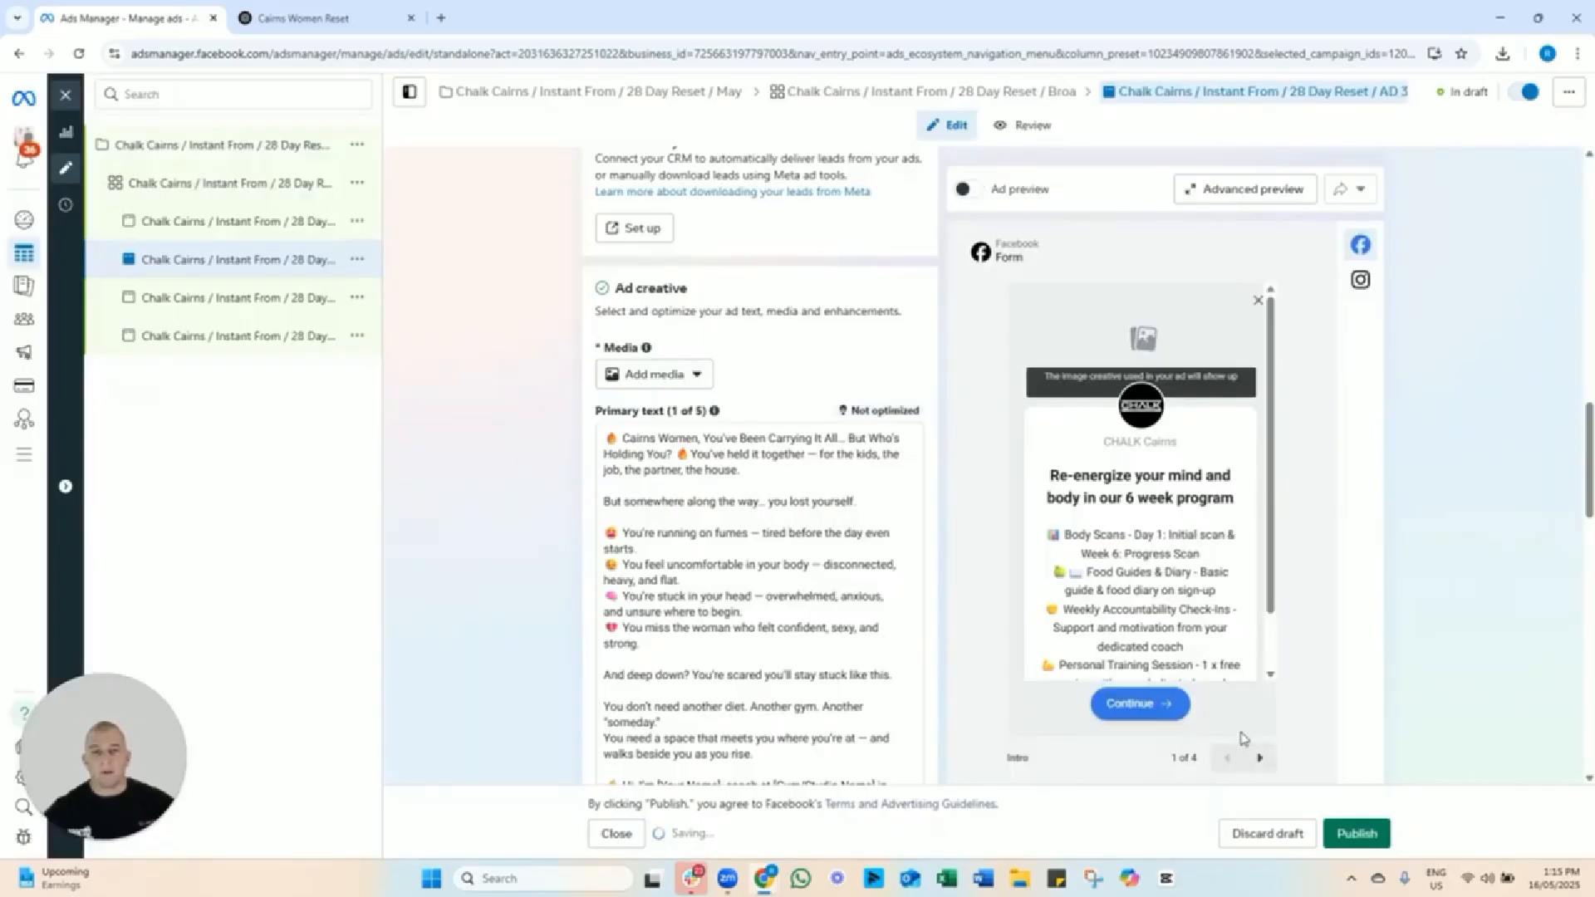
Review Ad 3's media, primary text, headline, call to action and tracking sections along with its placement previews.
scroll(515, 499, down, 10)
scroll(544, 502, down, 3)
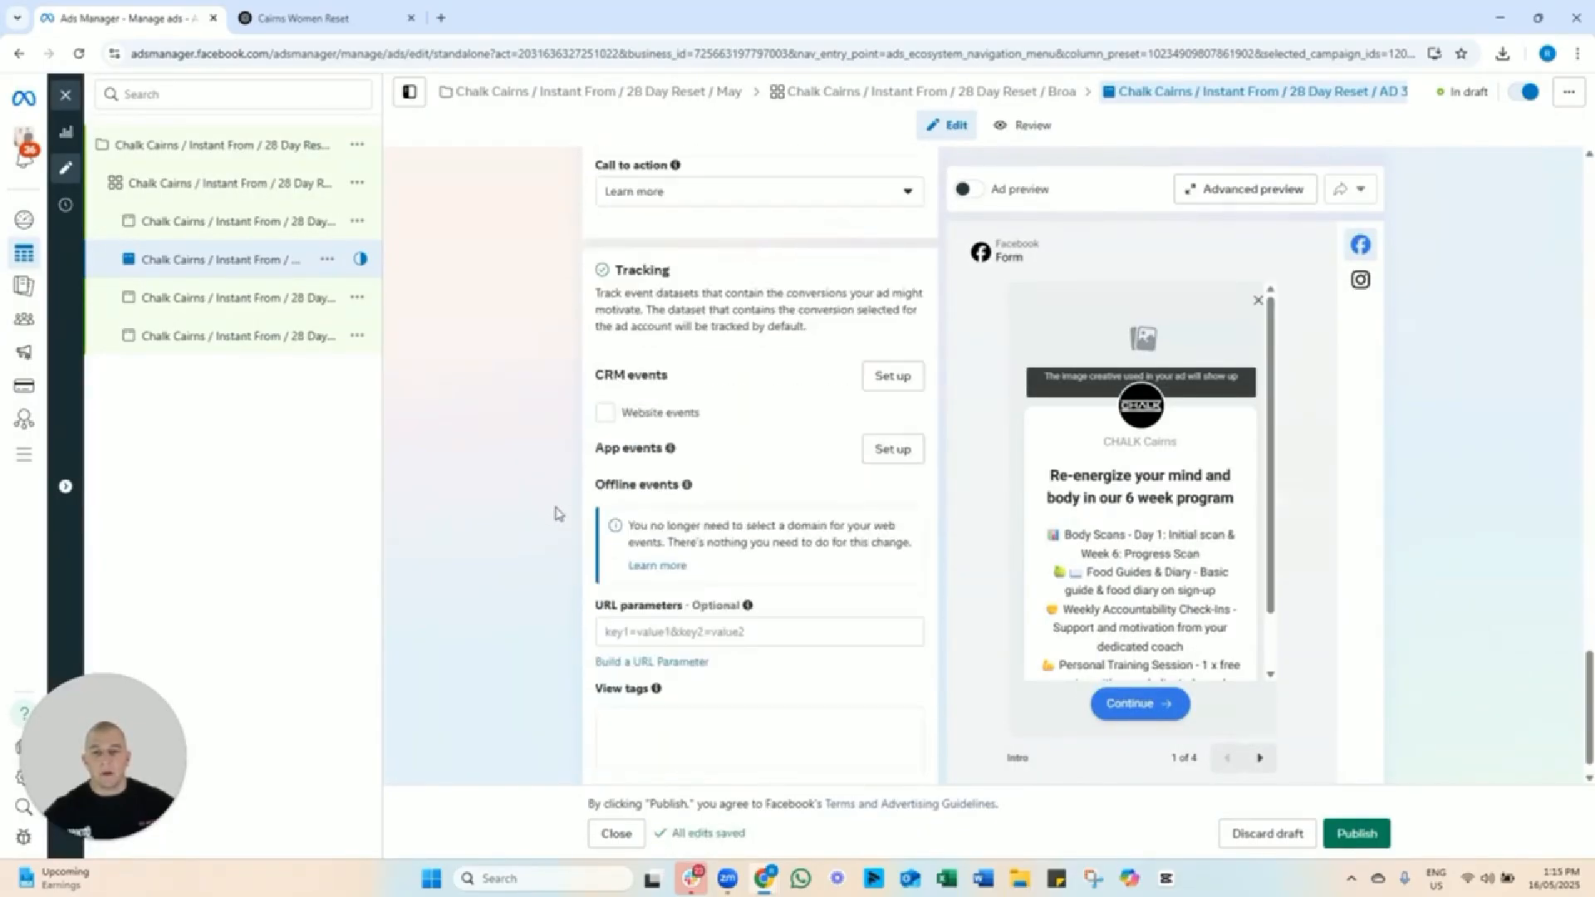
scroll(544, 532, up, 4)
scroll(536, 479, up, 1)
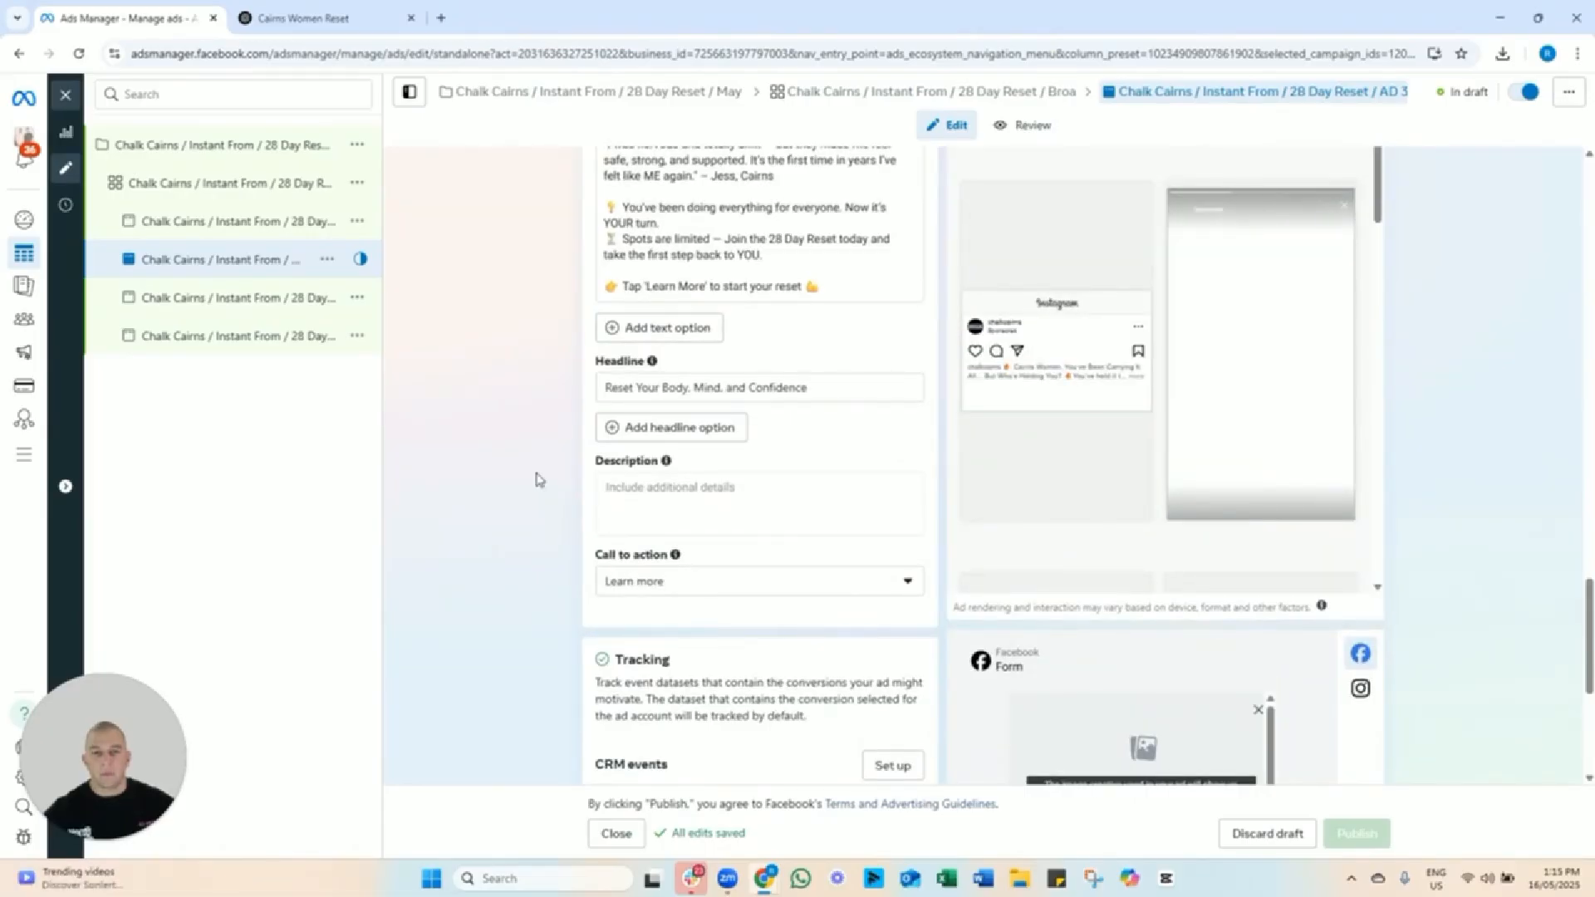
scroll(536, 479, up, 4)
scroll(535, 482, down, 9)
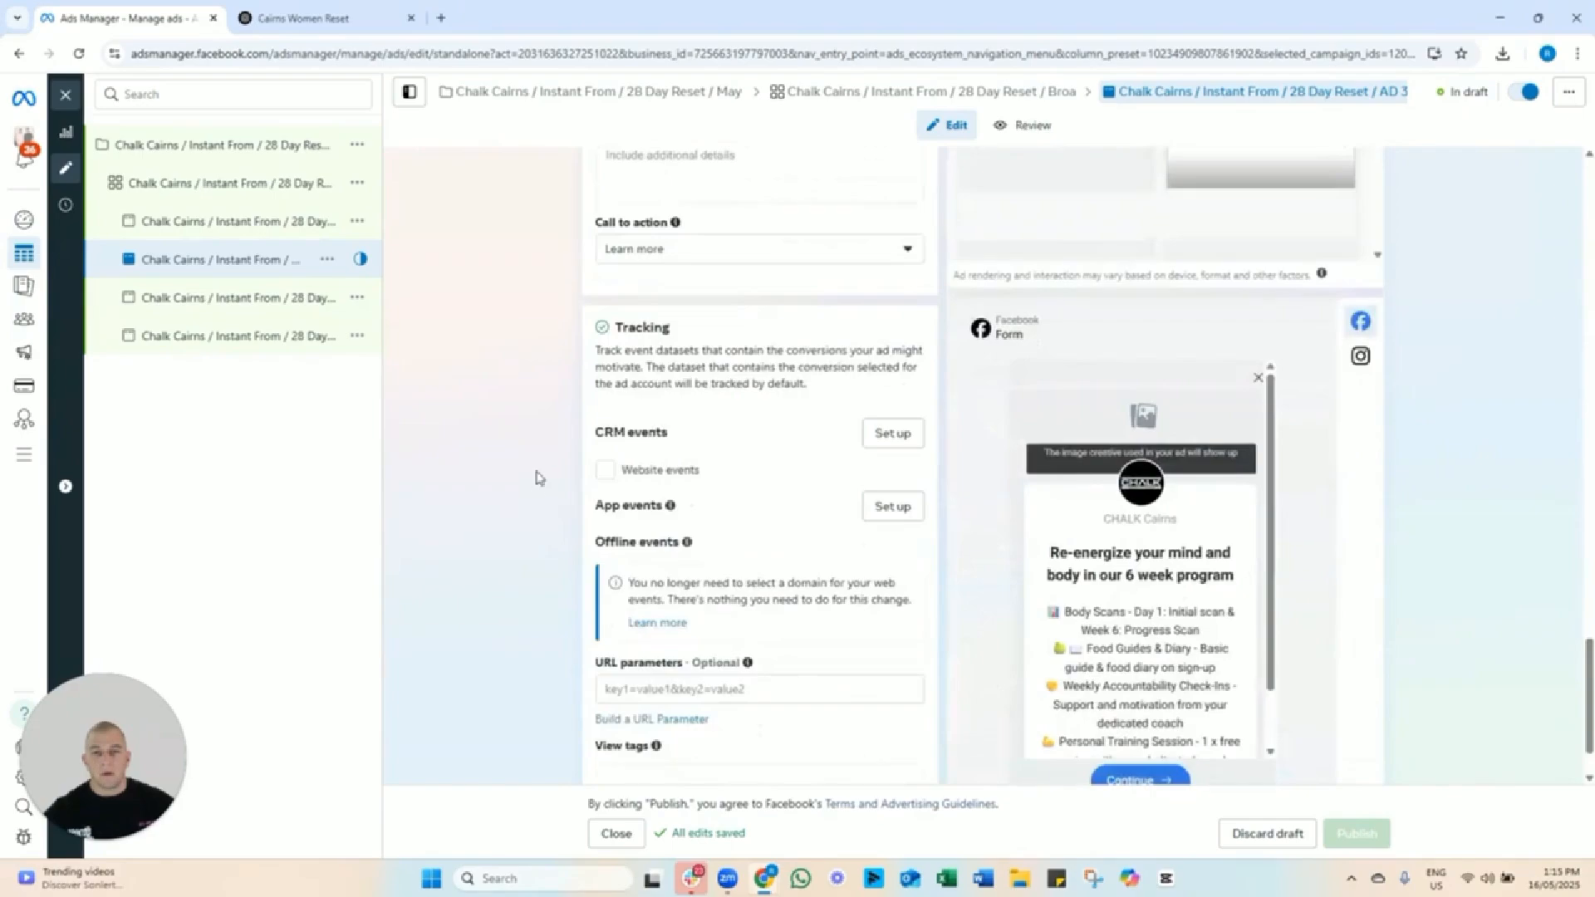
scroll(534, 489, up, 5)
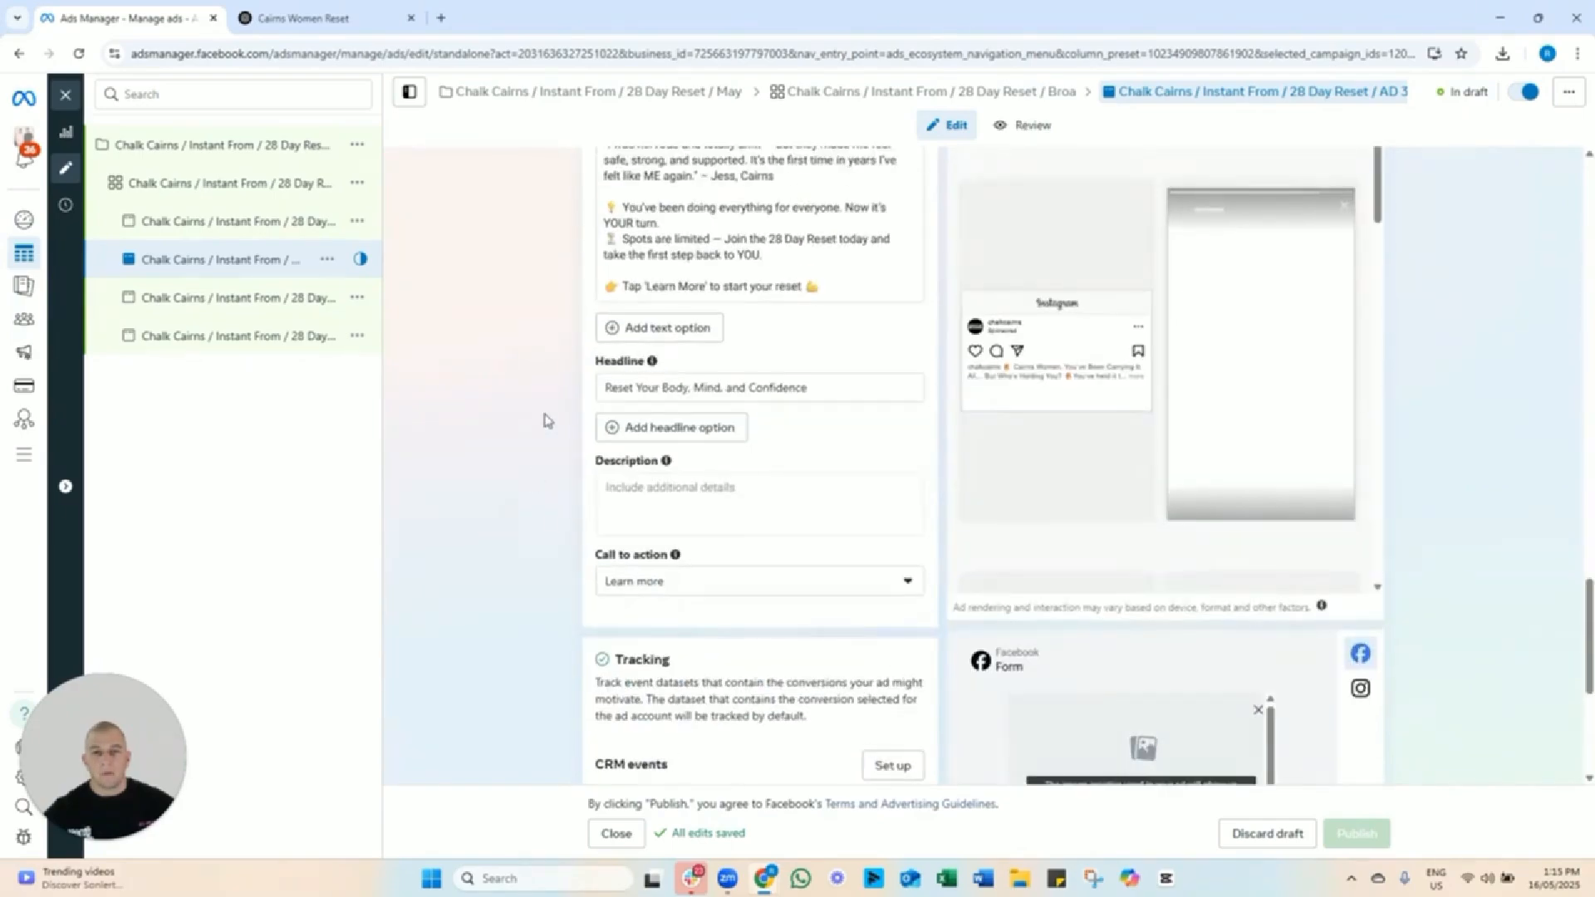
scroll(546, 421, up, 10)
scroll(546, 421, up, 2)
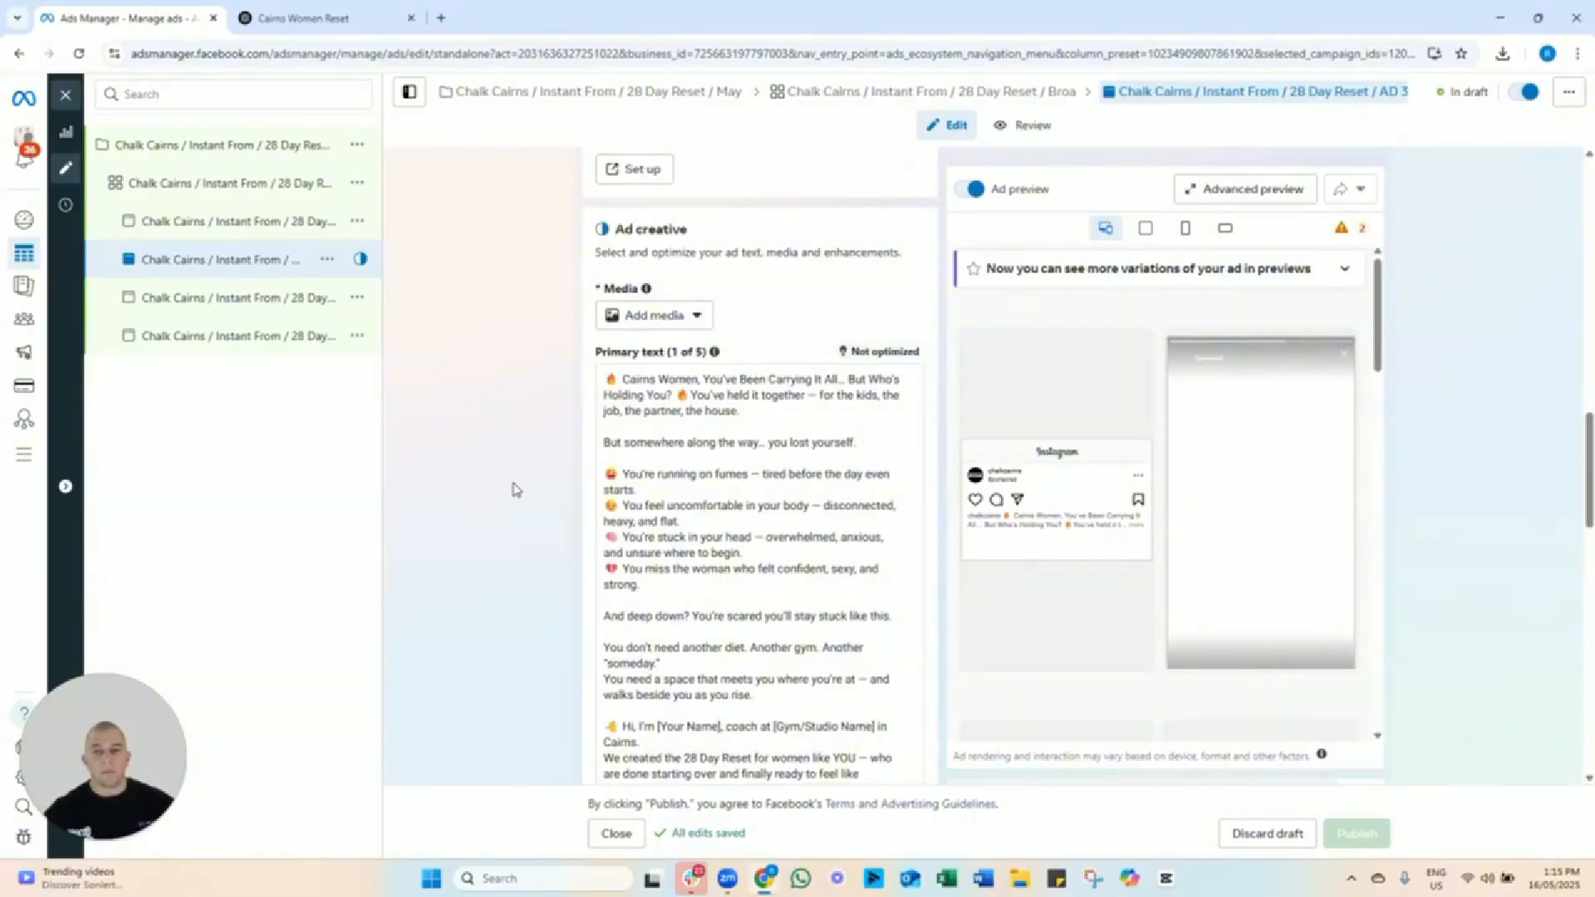
scroll(513, 489, down, 10)
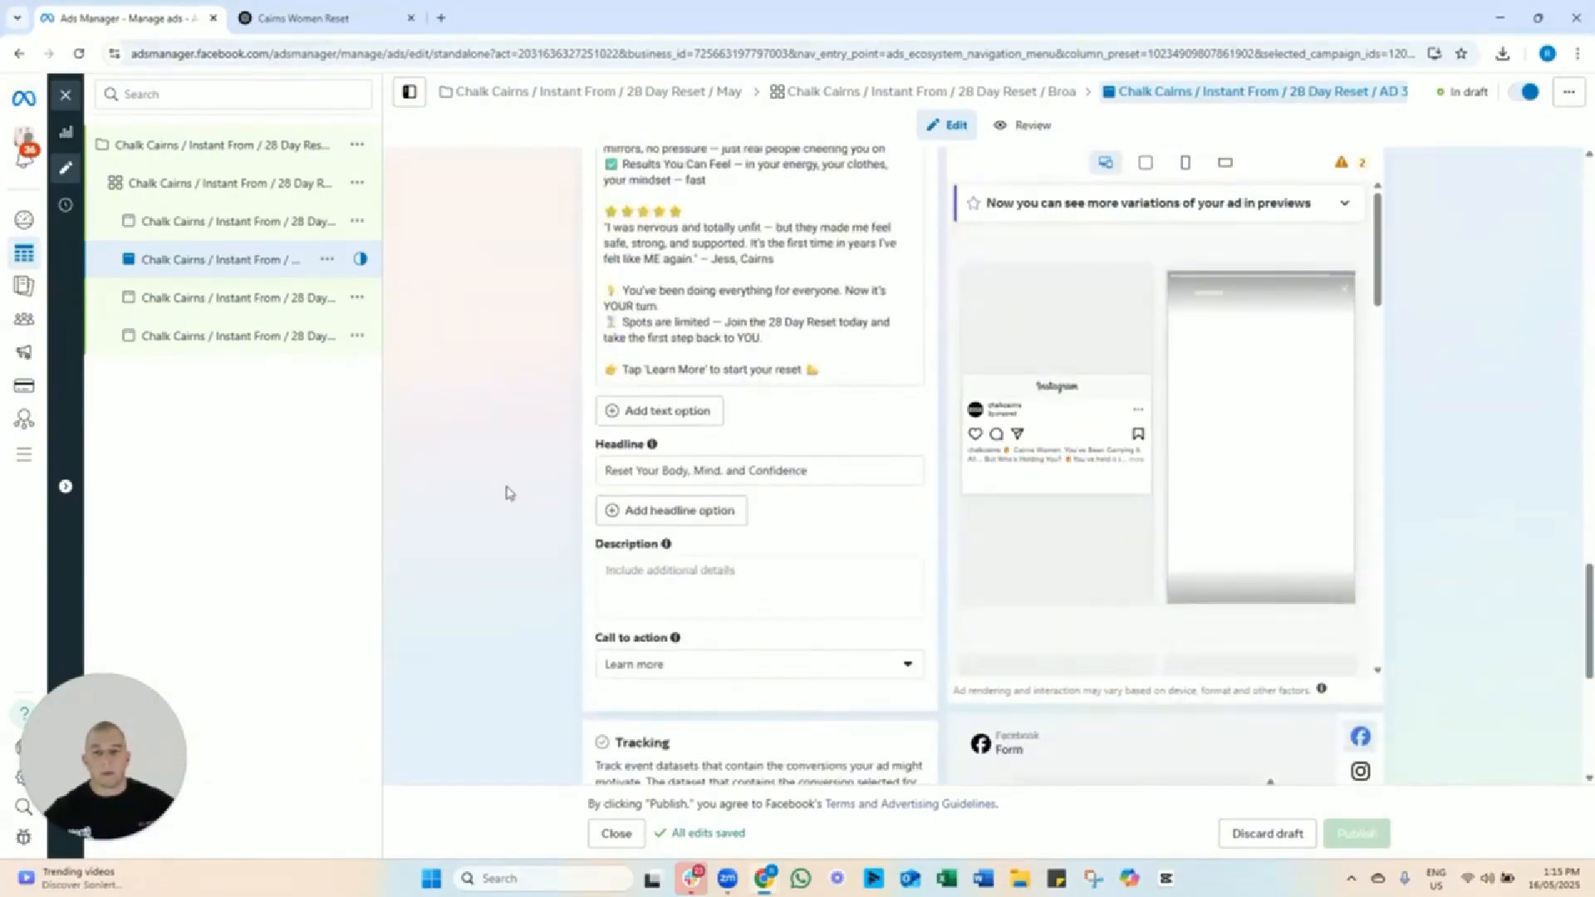
scroll(509, 492, up, 12)
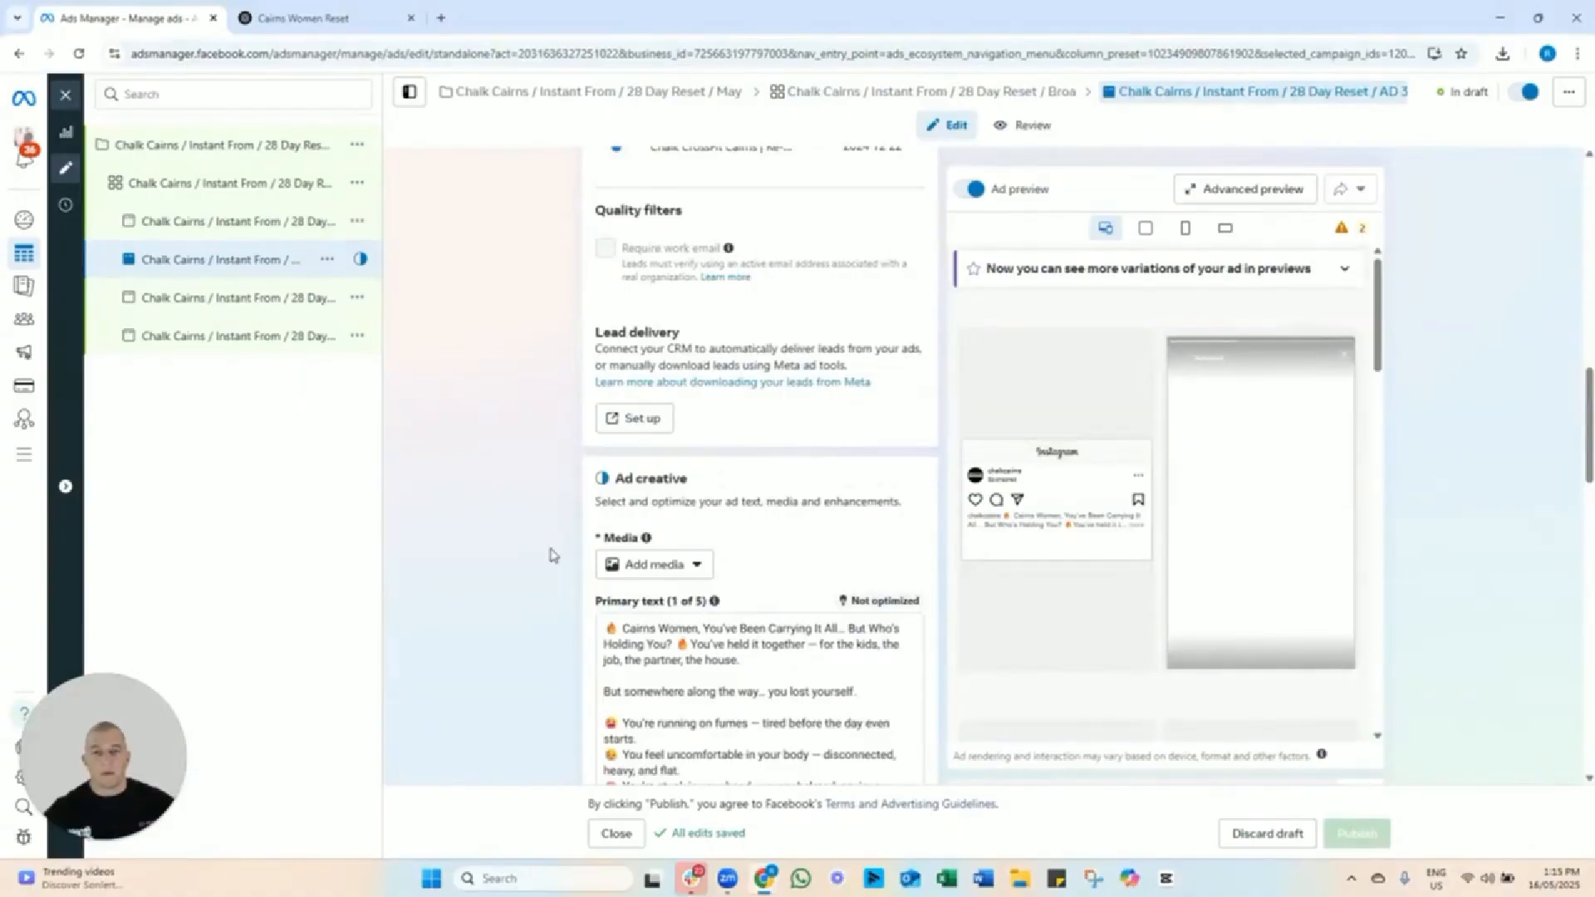
Add a video to Ad 3's media, close the creative setup, and look over the ad's remaining text and tracking settings.
click(683, 570)
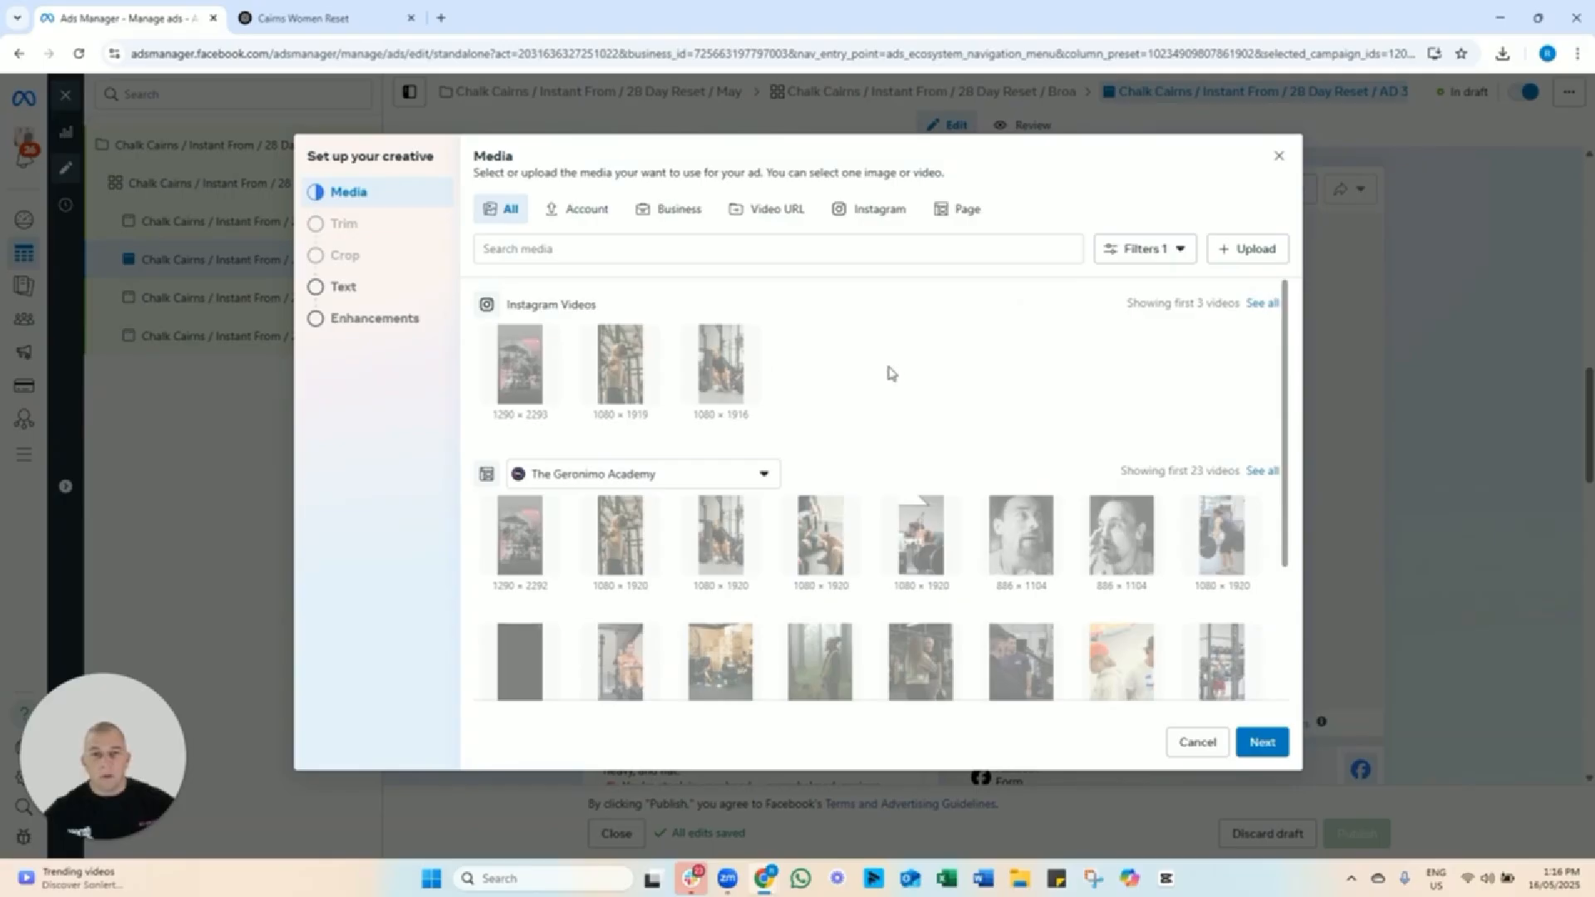
click(1280, 155)
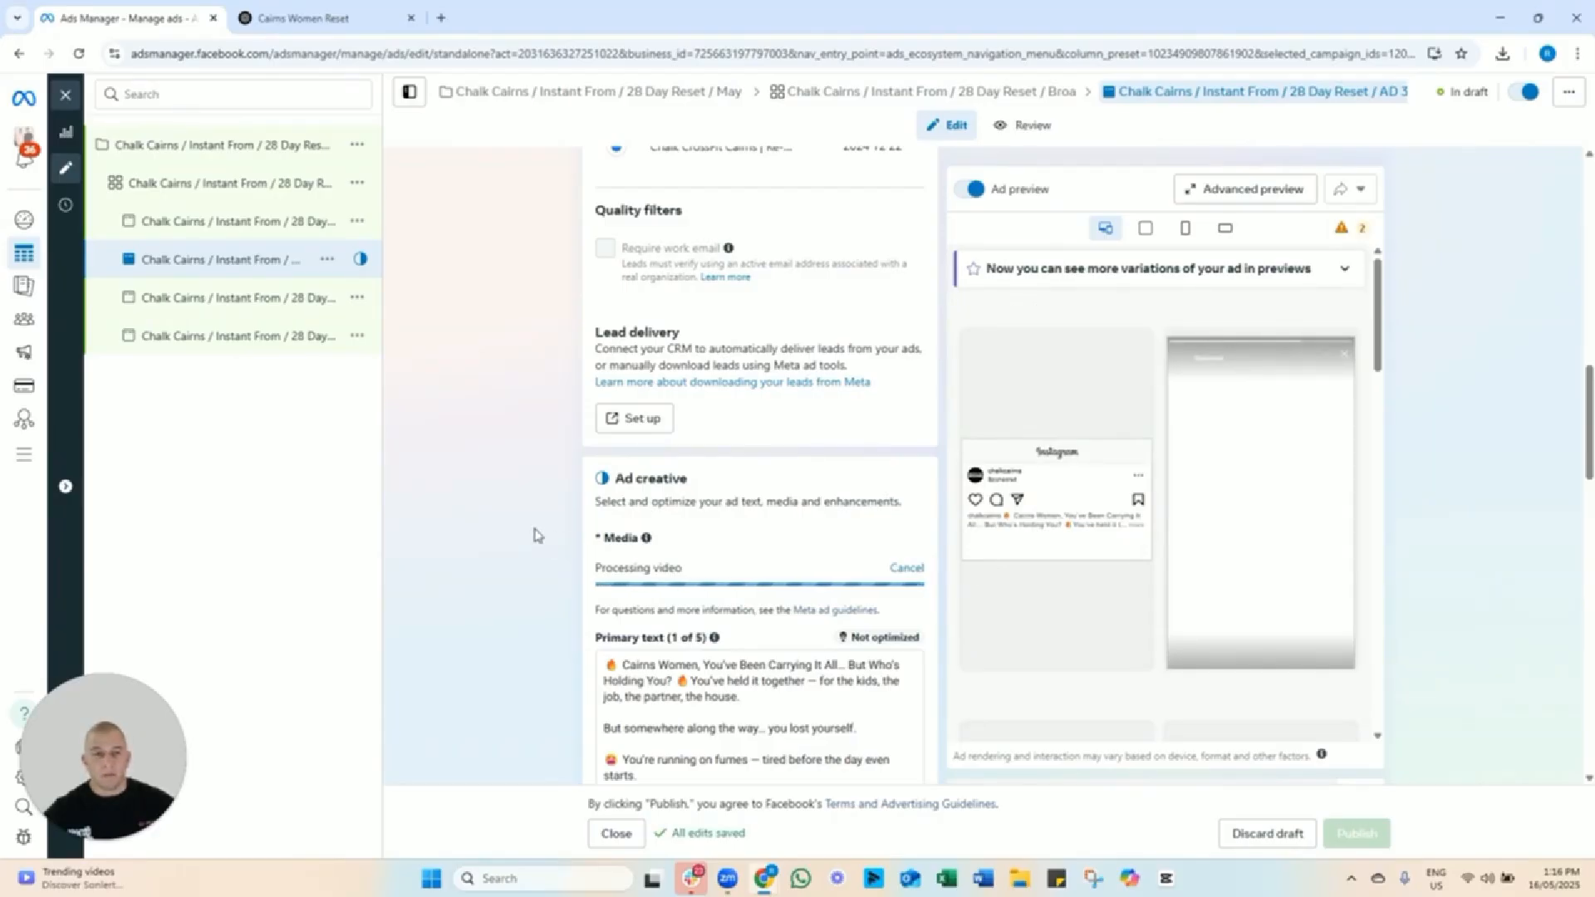
scroll(541, 532, down, 12)
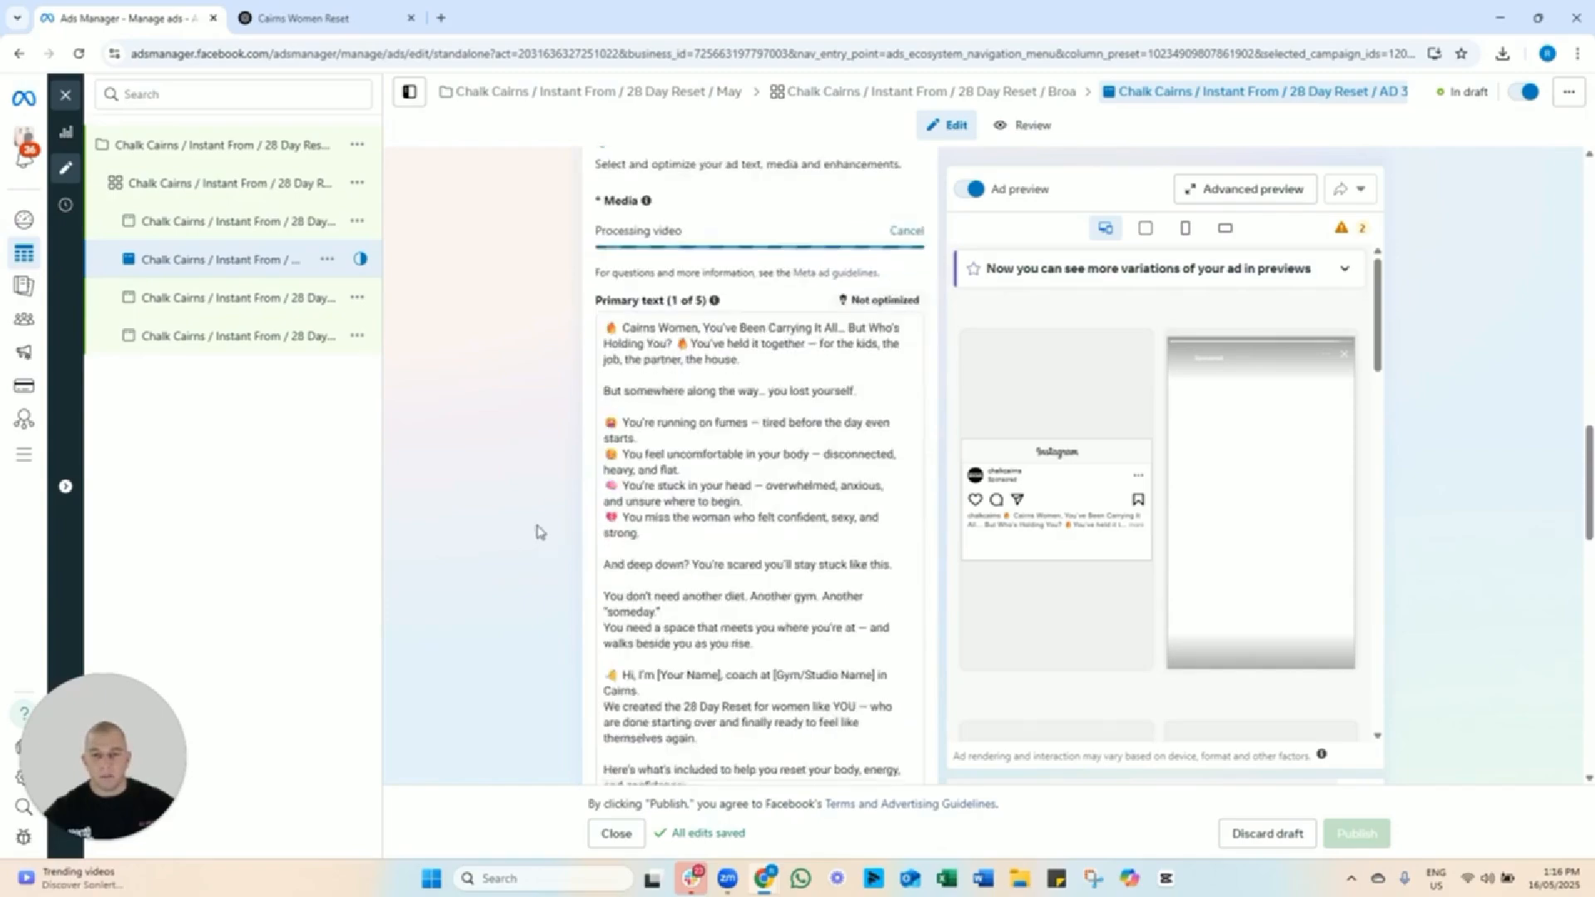
scroll(541, 526, down, 6)
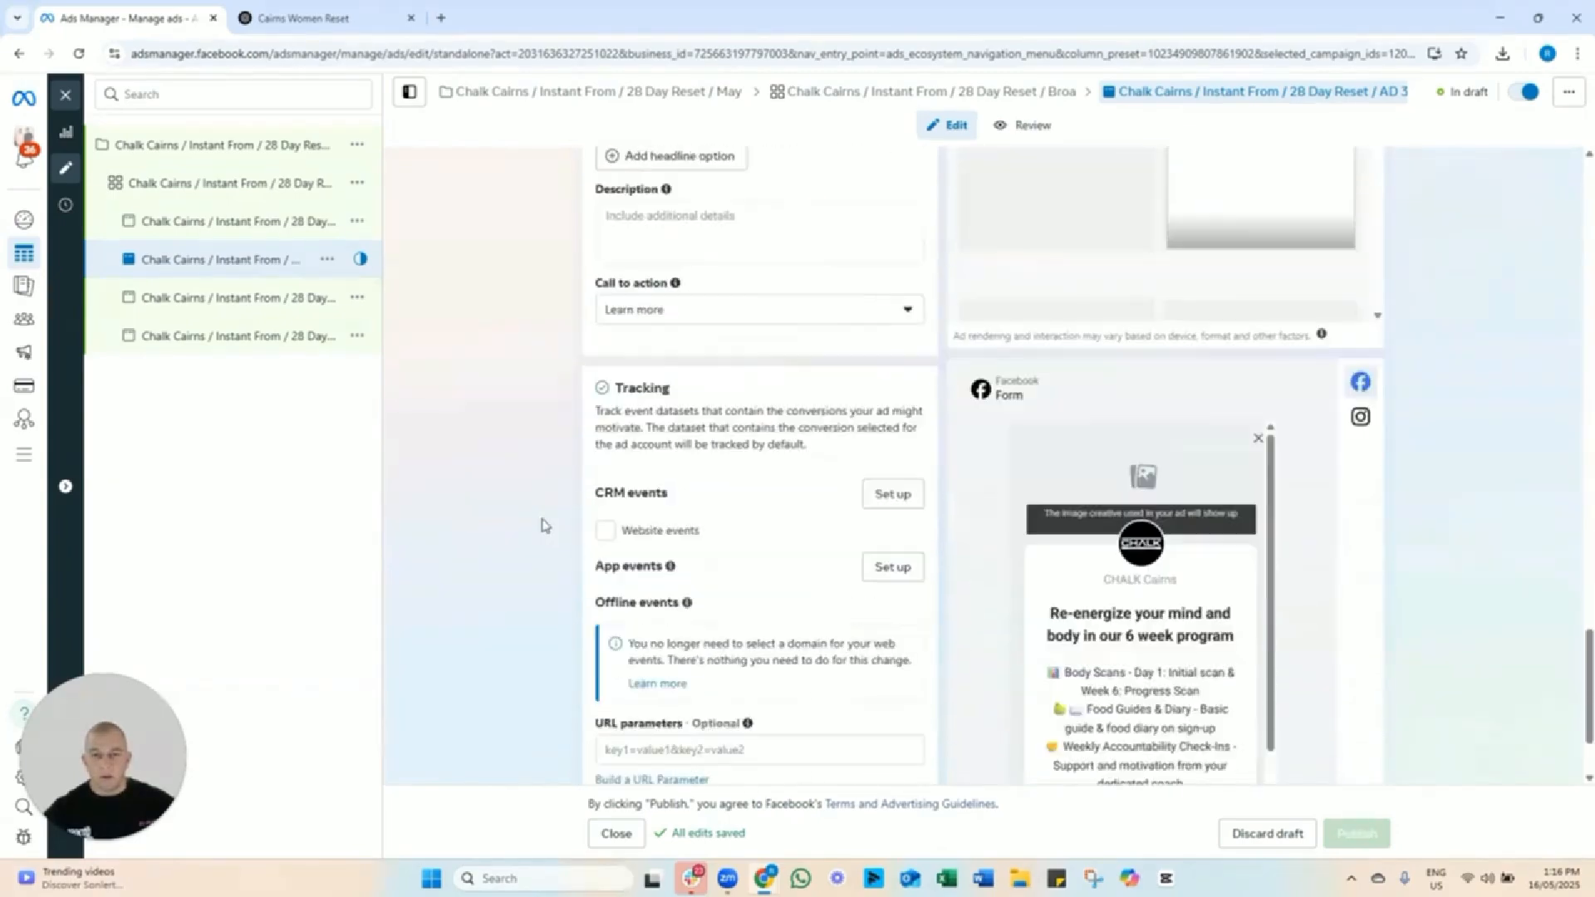
scroll(541, 526, up, 4)
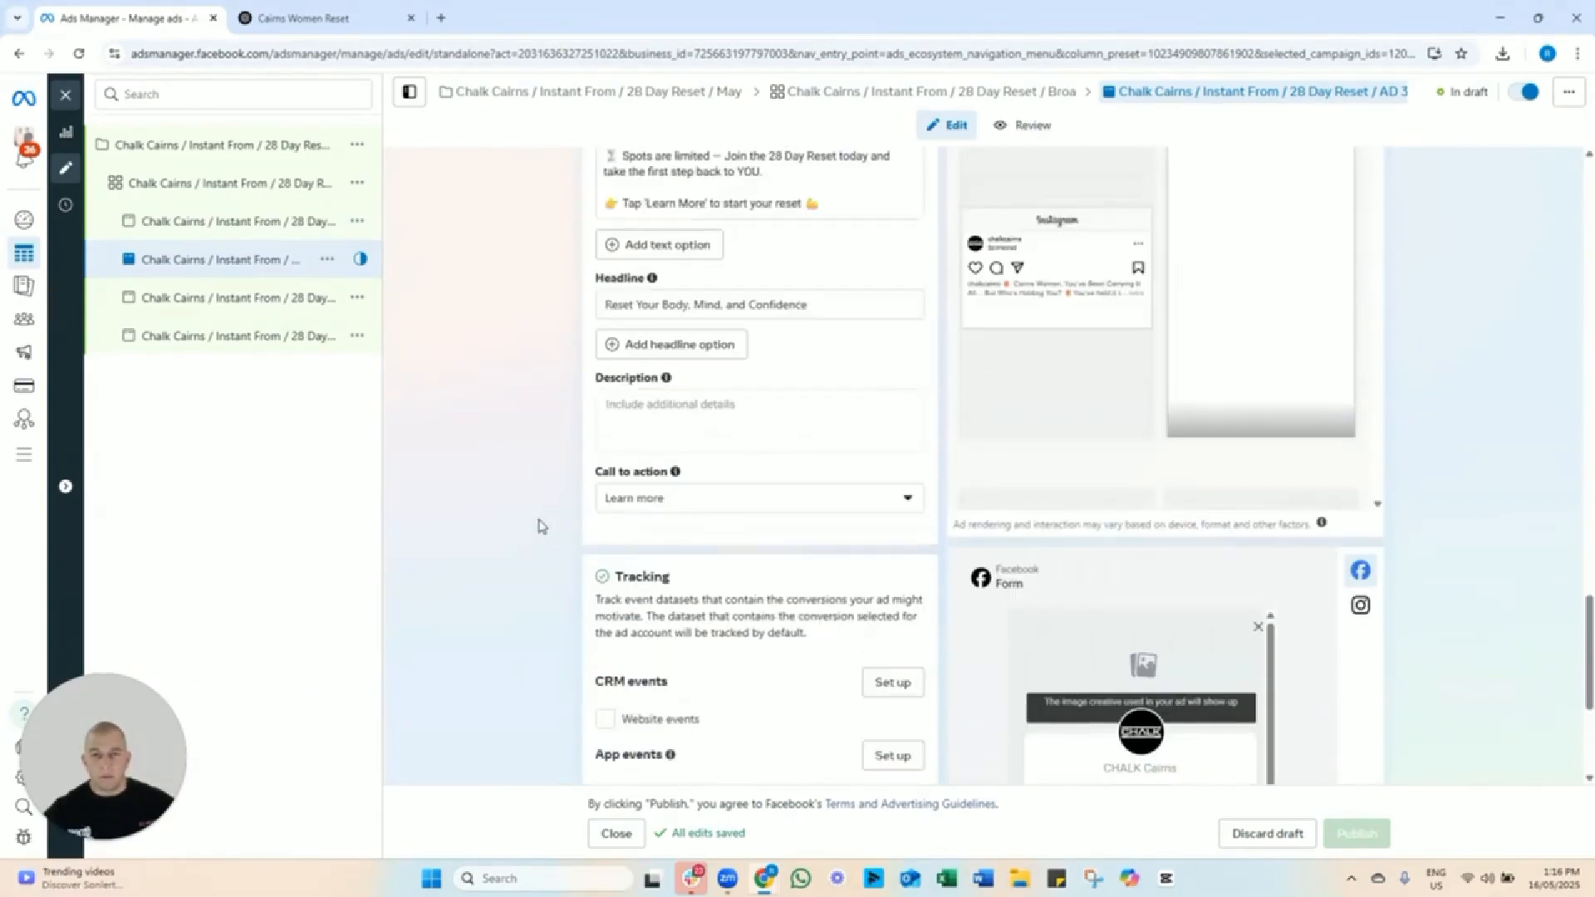
scroll(541, 526, up, 3)
scroll(499, 491, up, 4)
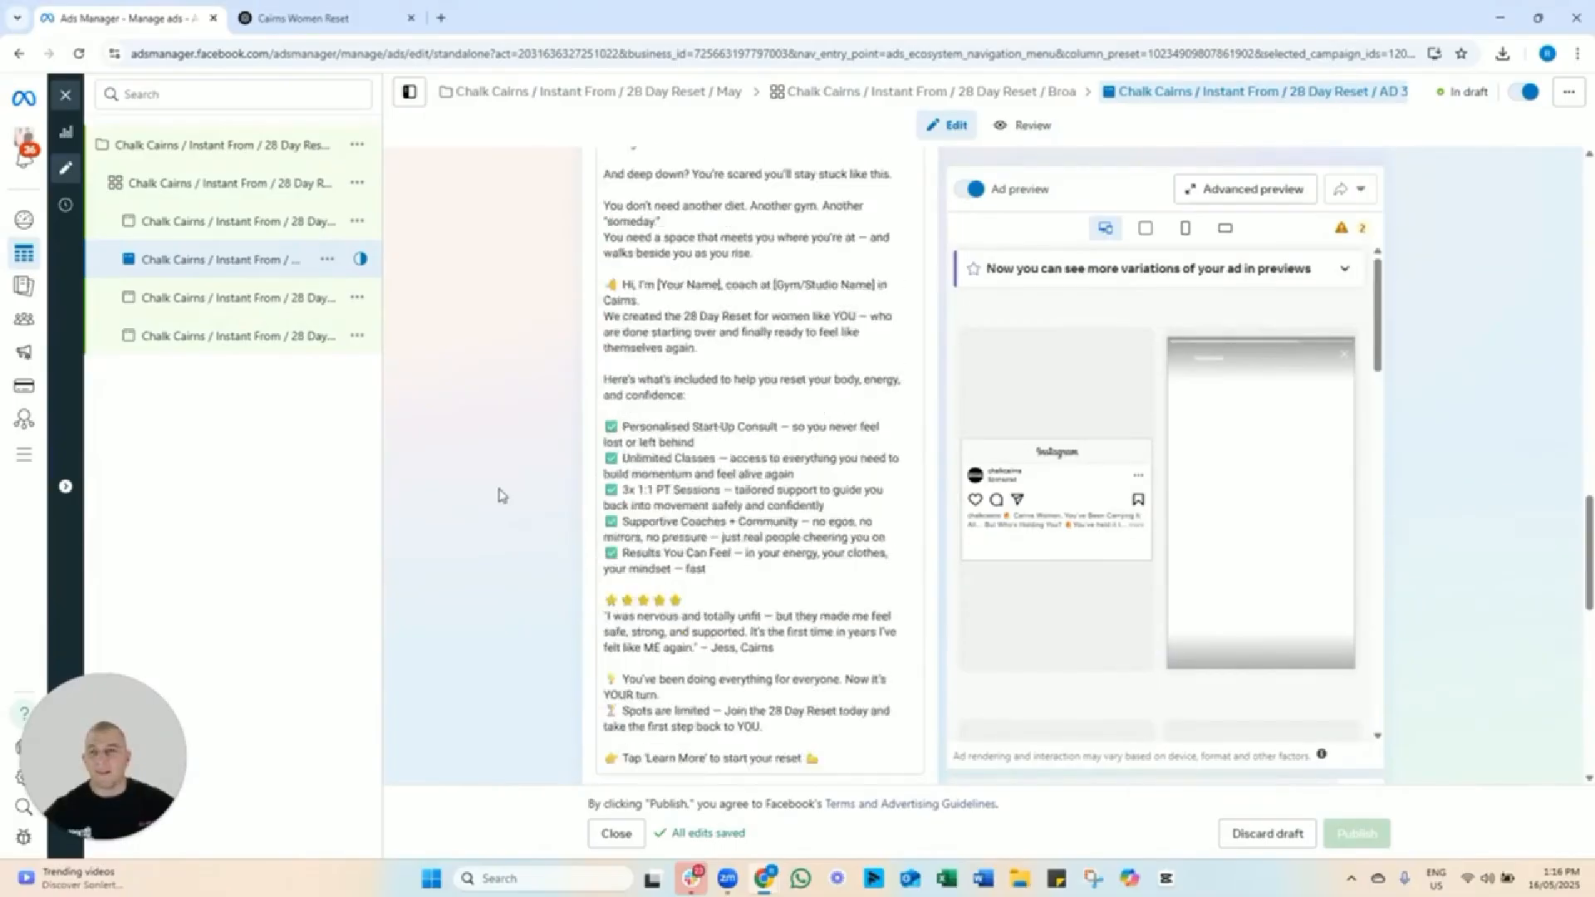
Open the last copied ad and change the ending of its ad name to AD 4.
click(278, 342)
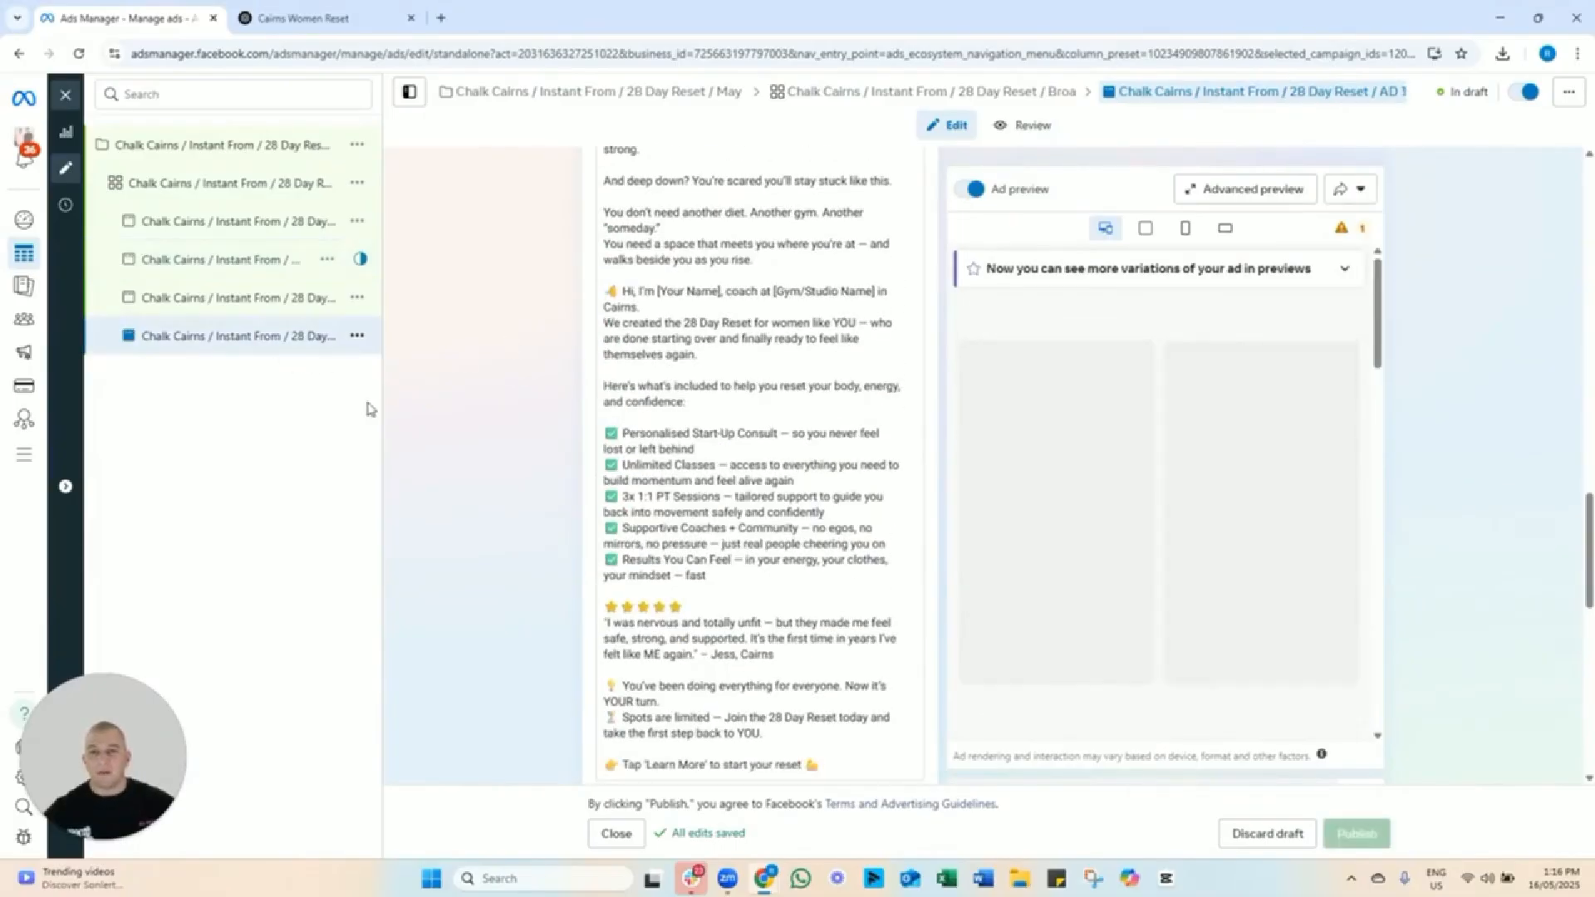
scroll(665, 245, up, 1)
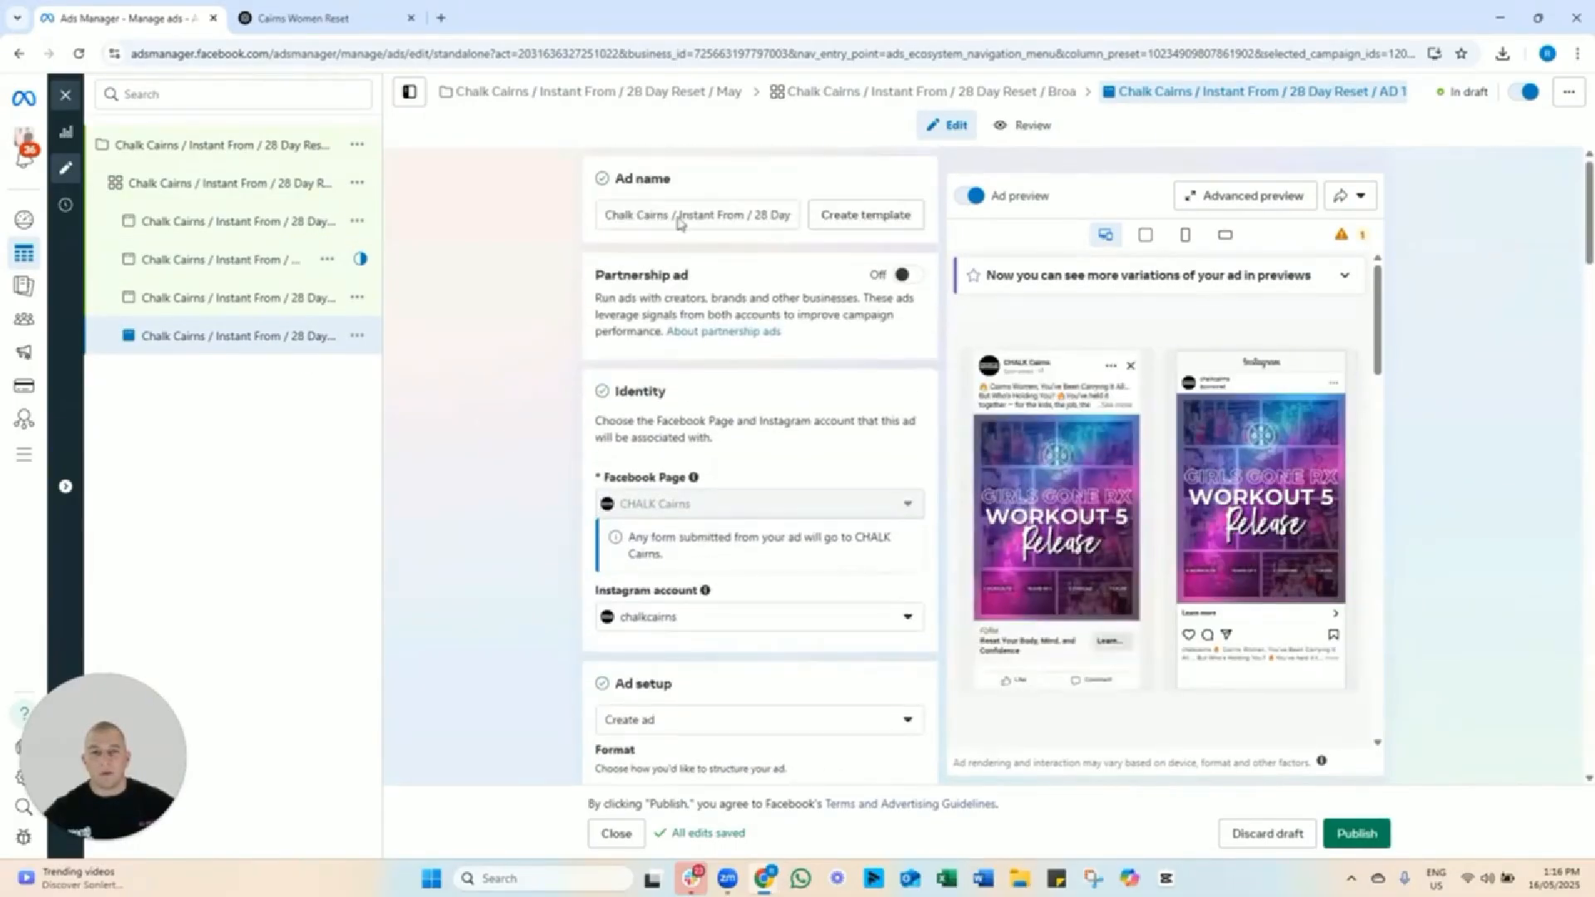
drag(708, 216, 930, 221)
click(751, 215)
drag(751, 215, 758, 250)
text(4)
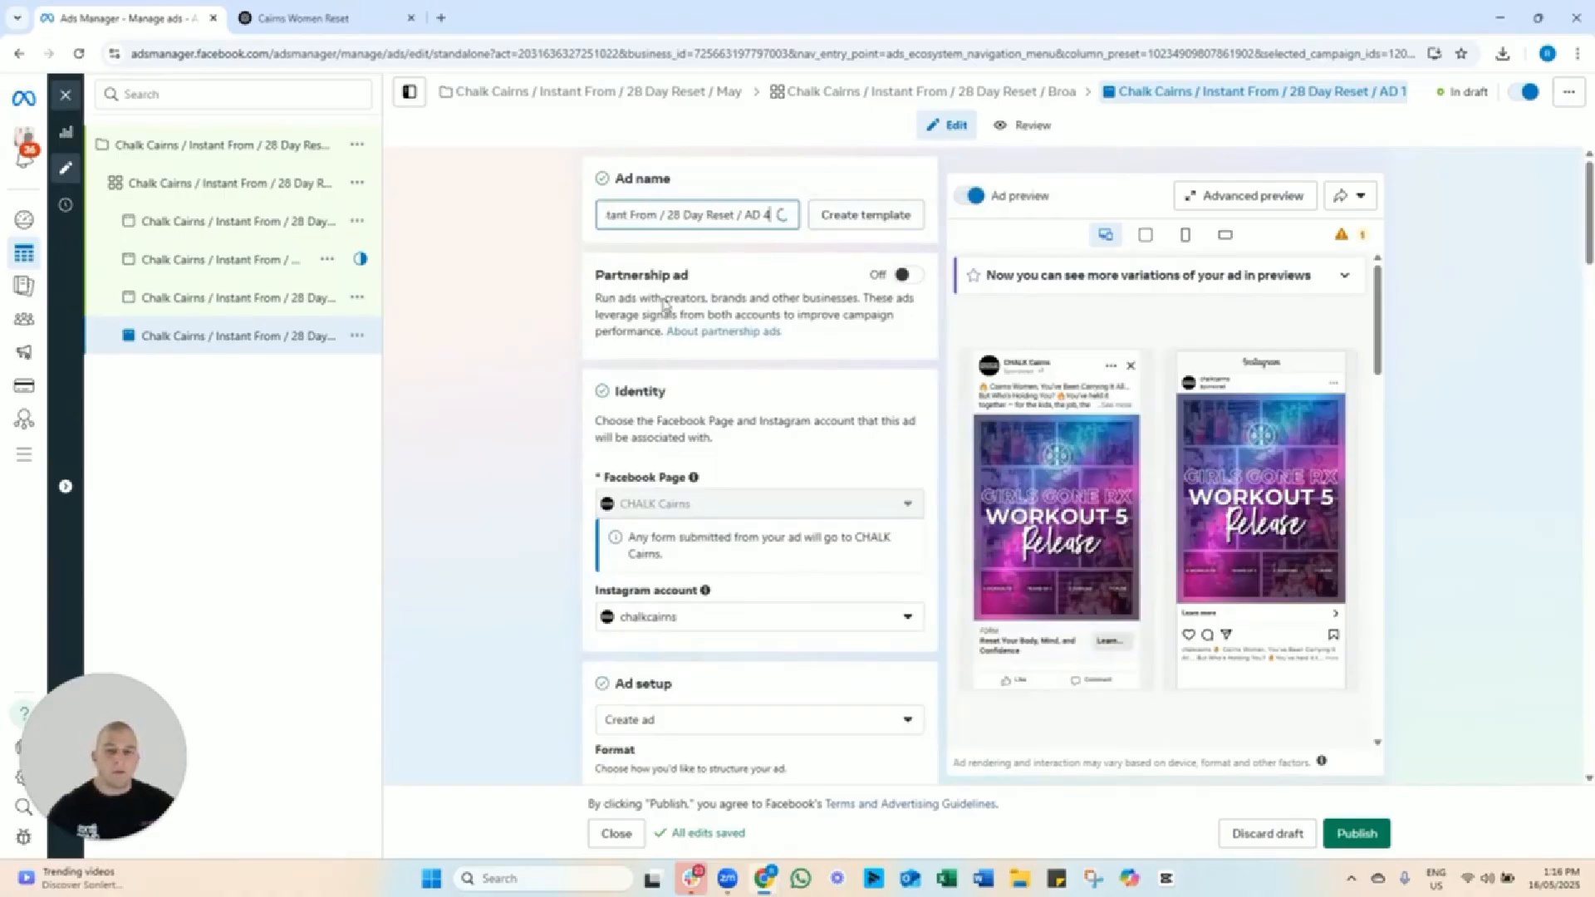
Remove the existing image from Ad 4's creative and open the video picker for its new media.
scroll(474, 449, down, 7)
scroll(485, 454, down, 8)
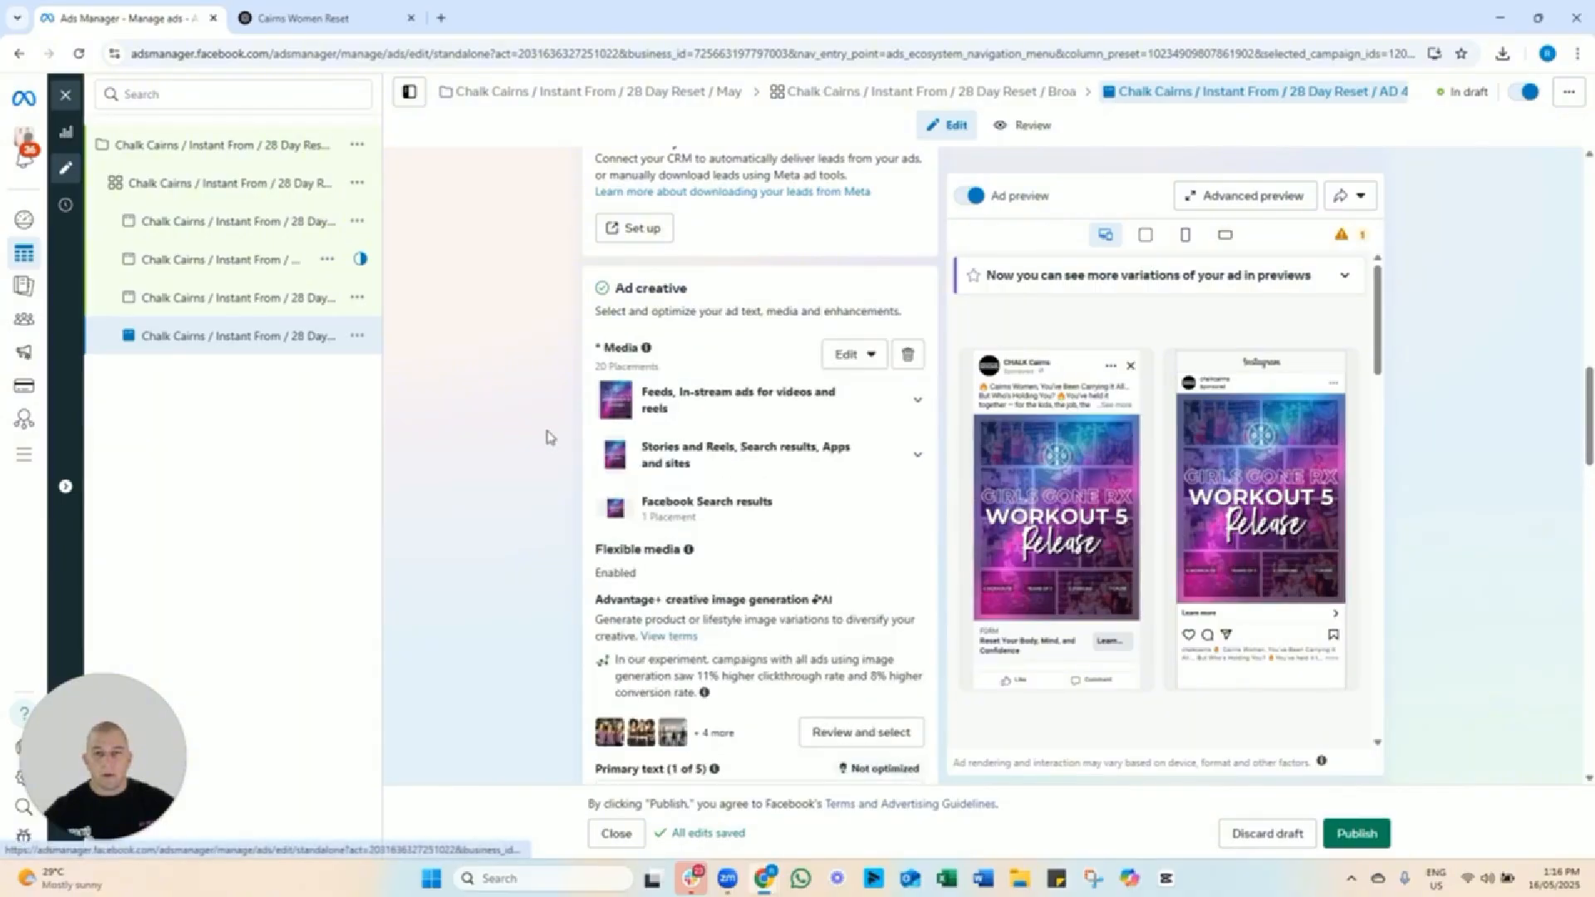
click(905, 359)
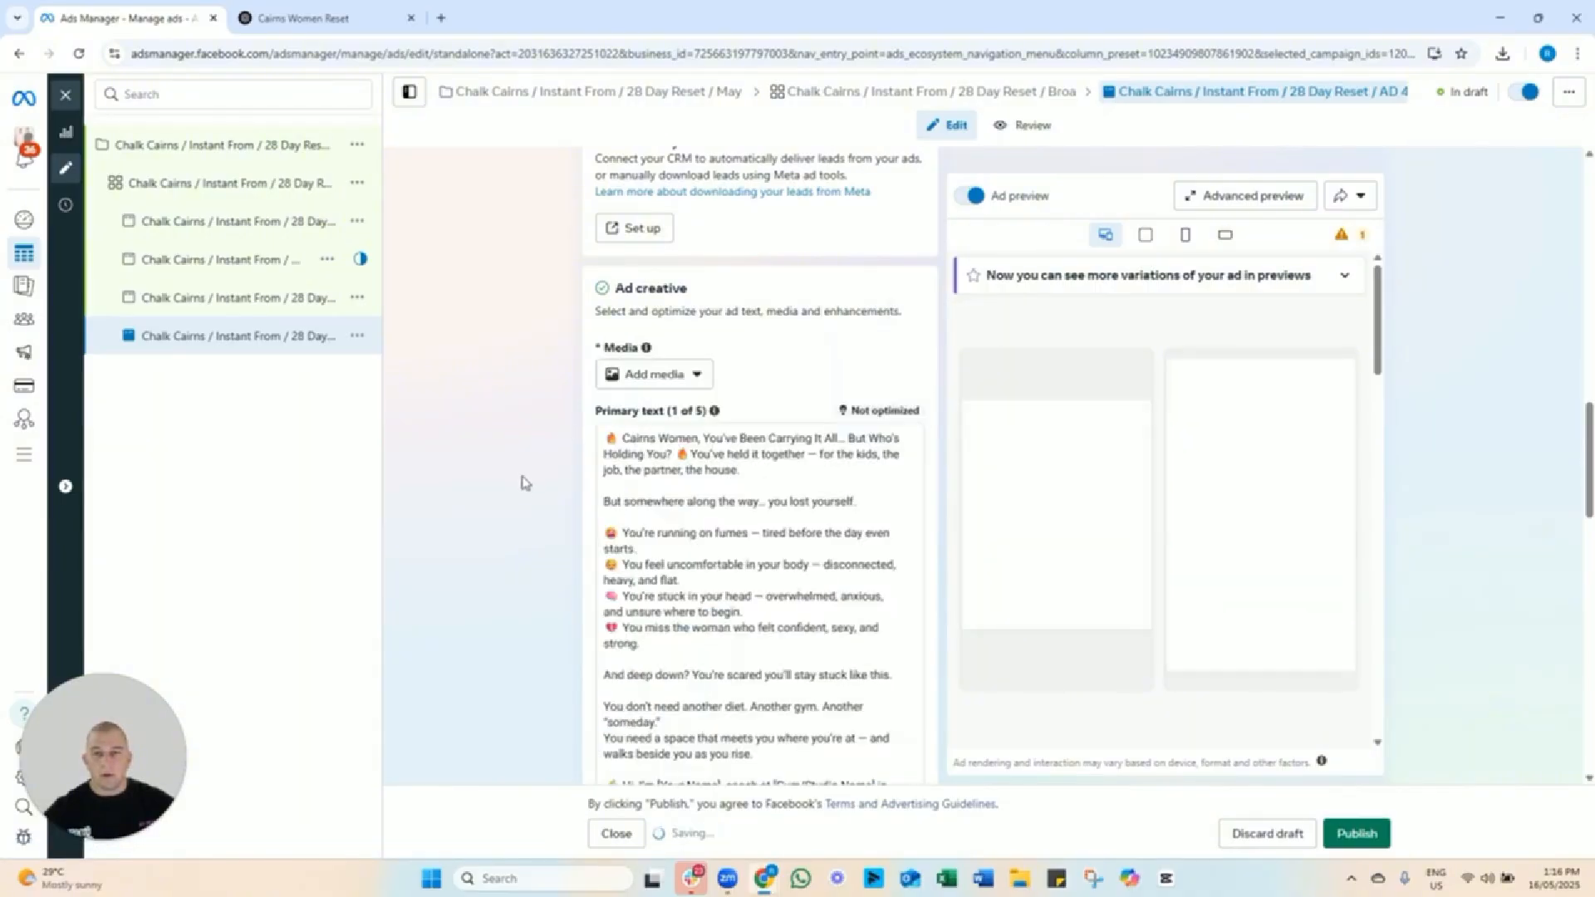
click(662, 378)
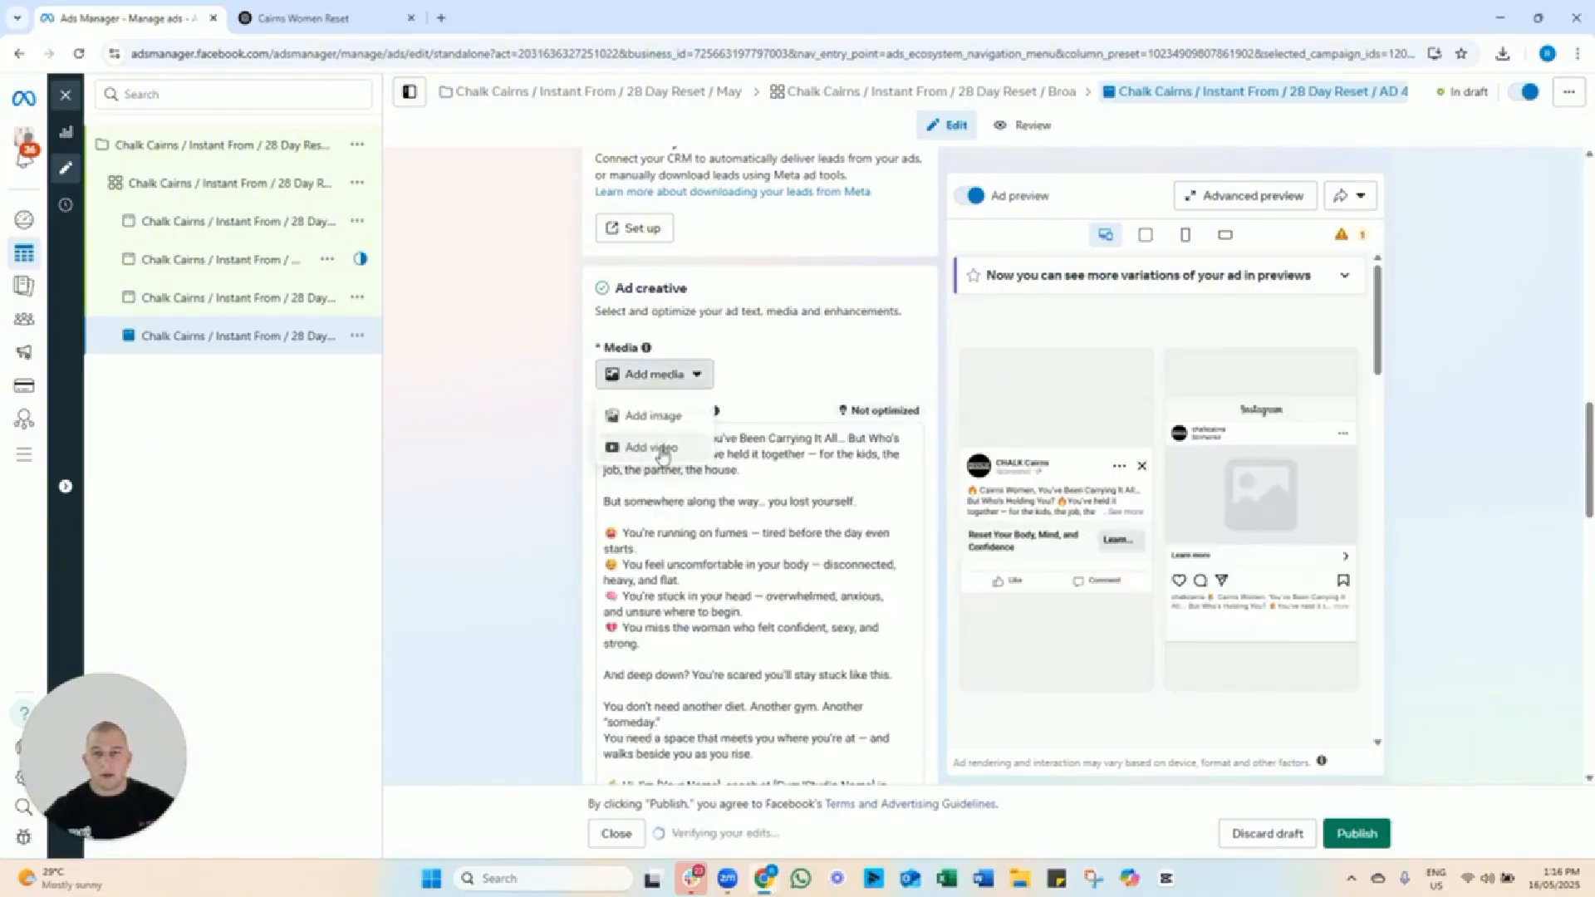
click(660, 451)
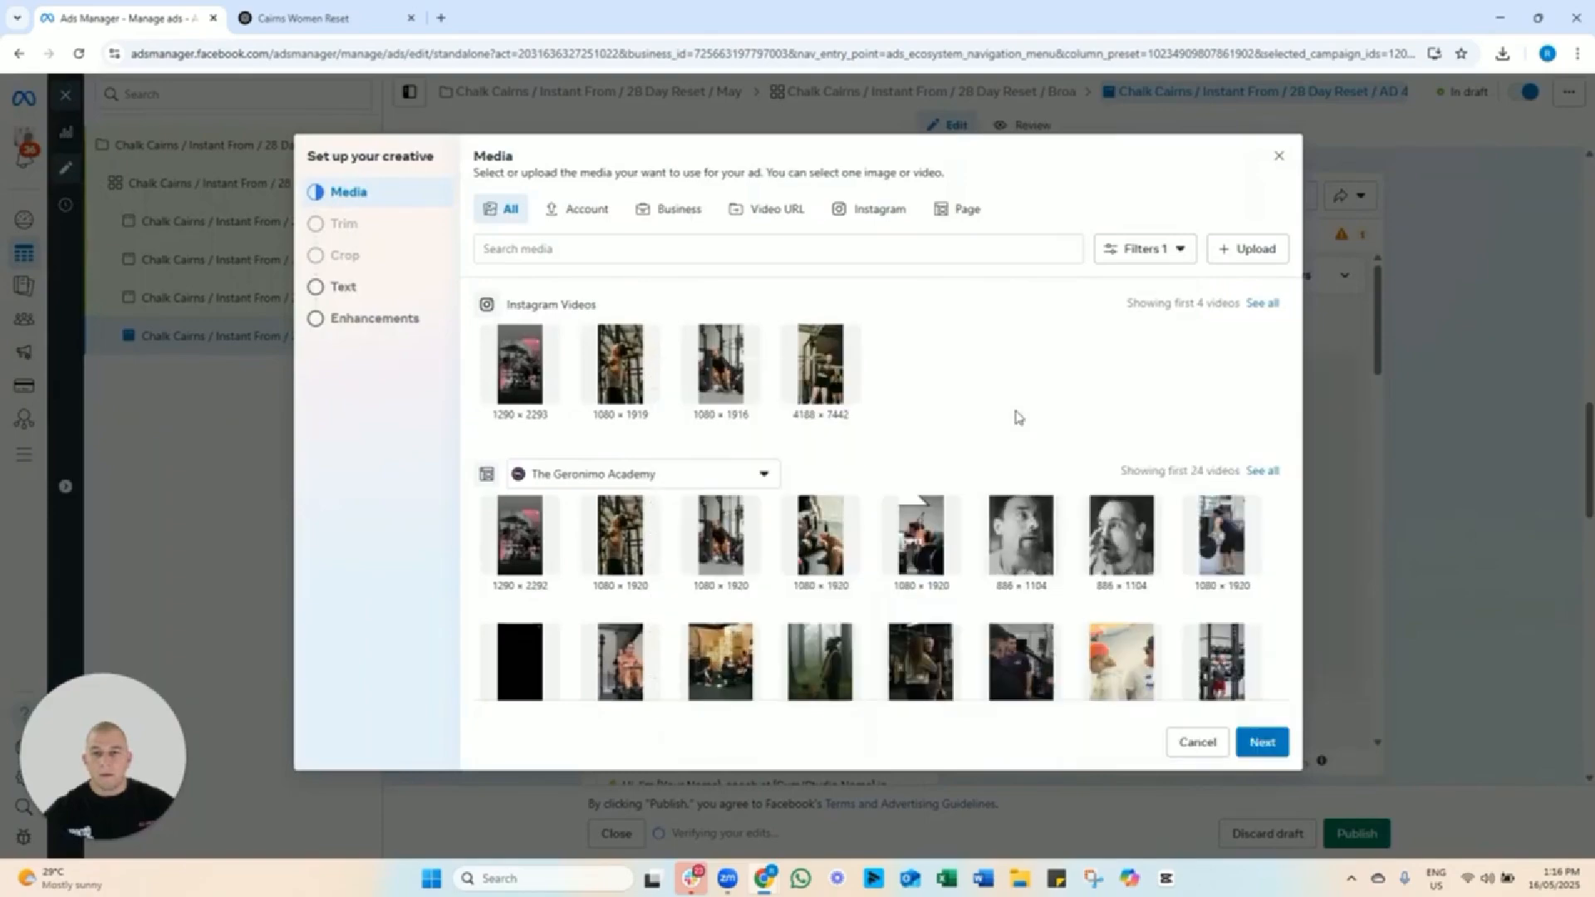
Choose the 1290 × 2292 video from The Geronimo Academy page for Ad 4 and proceed to trimming.
click(757, 477)
click(953, 449)
scroll(953, 450, down, 2)
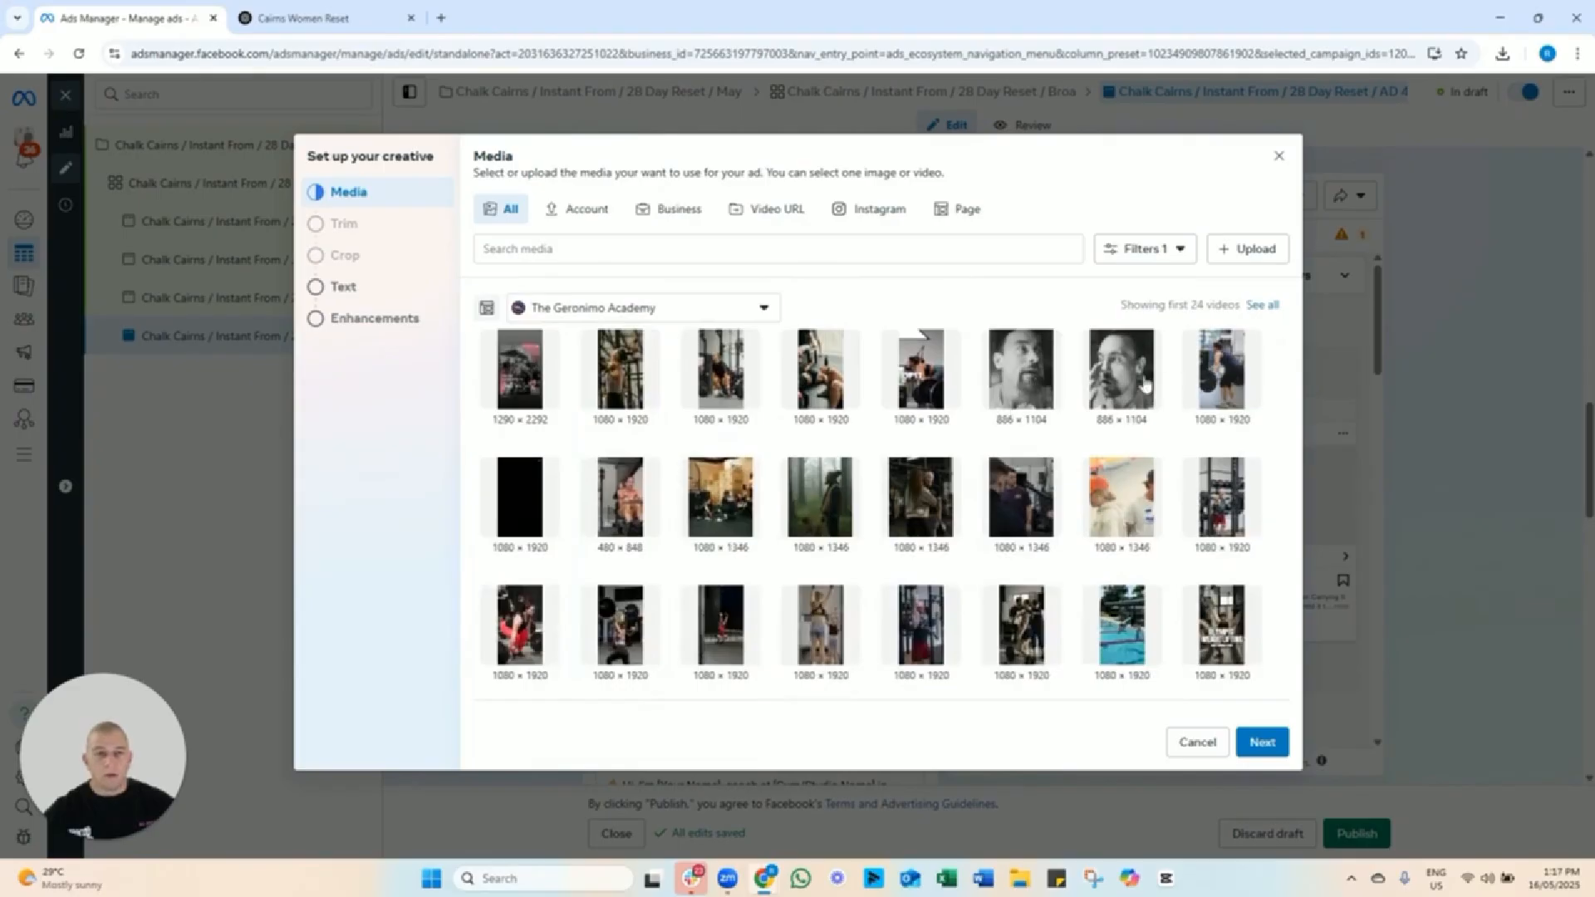
click(1239, 384)
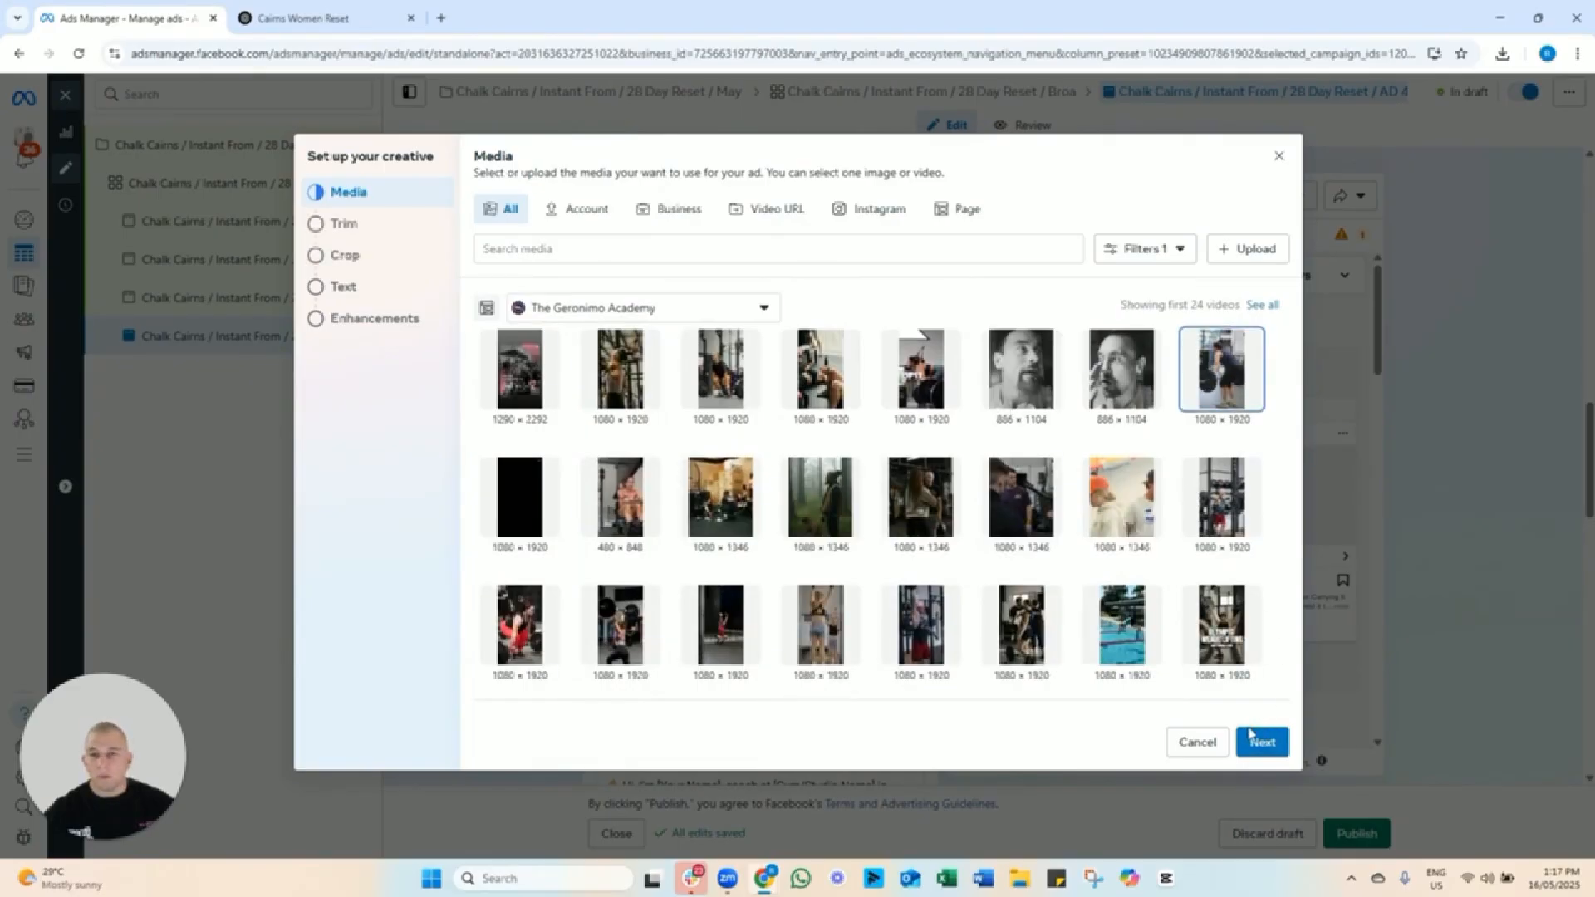
click(550, 400)
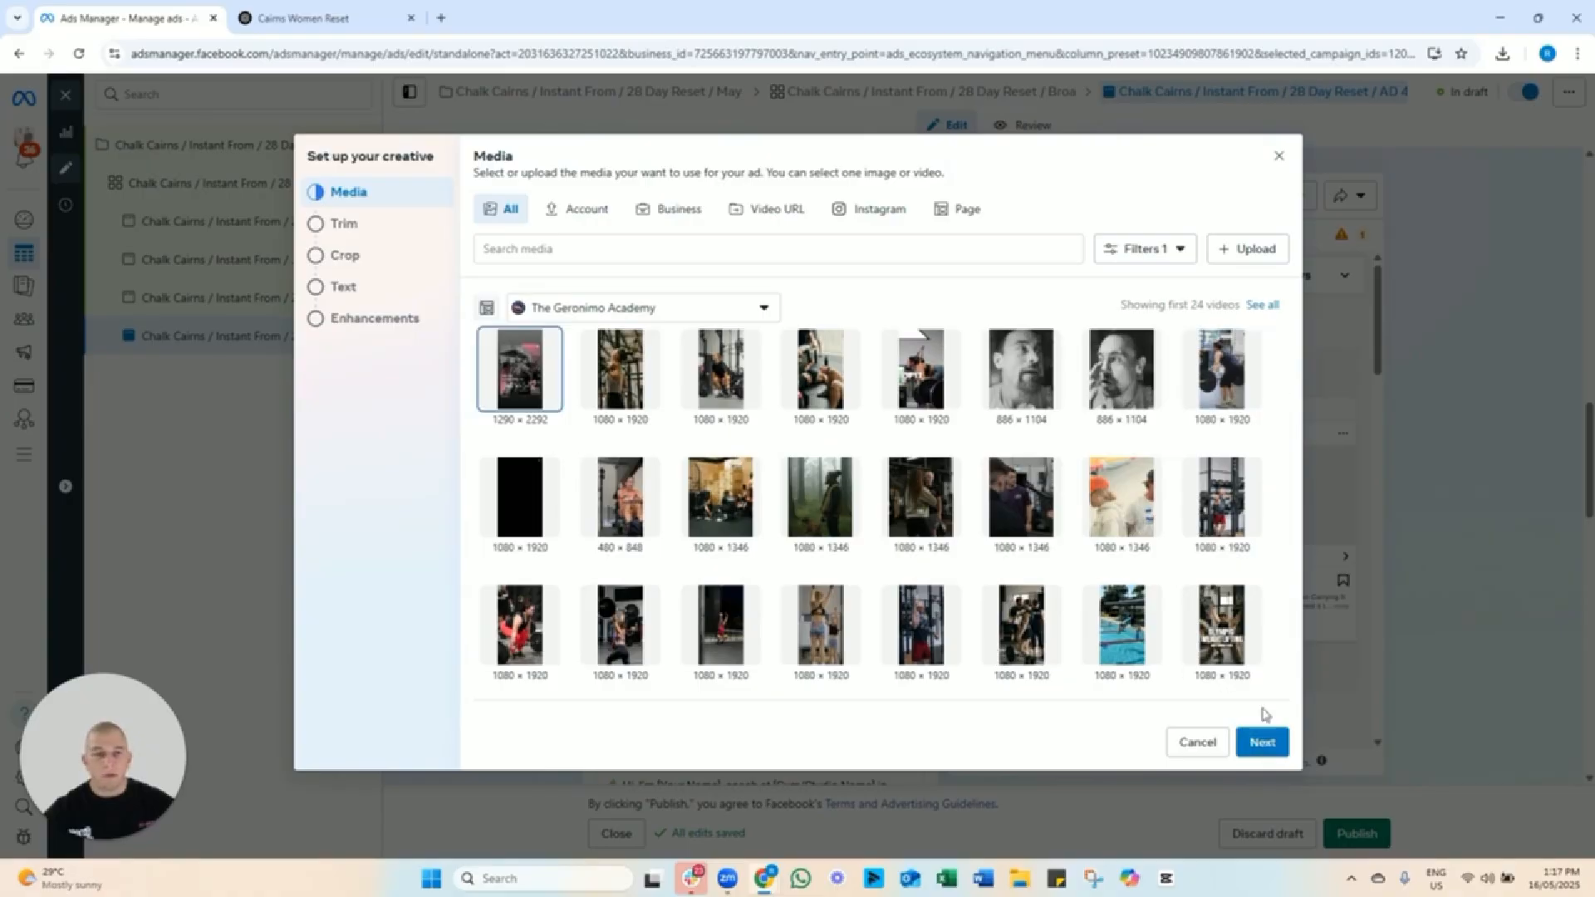
click(1263, 743)
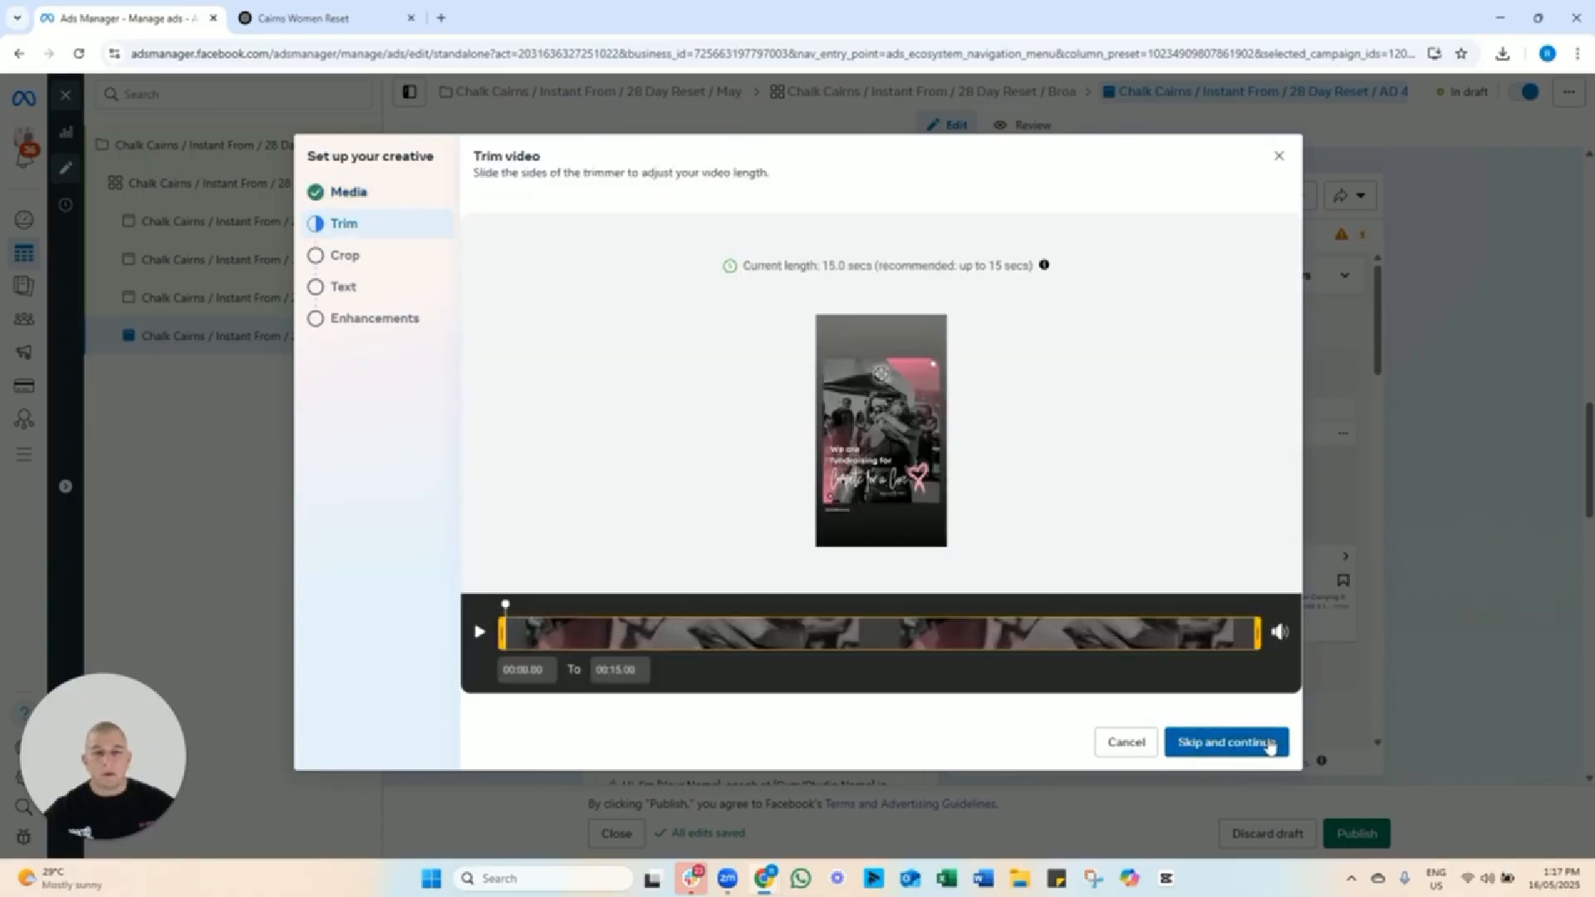
Skip trimming the video, keep flexible media on with the Original crop for every placement, and continue to the ad text.
click(1263, 745)
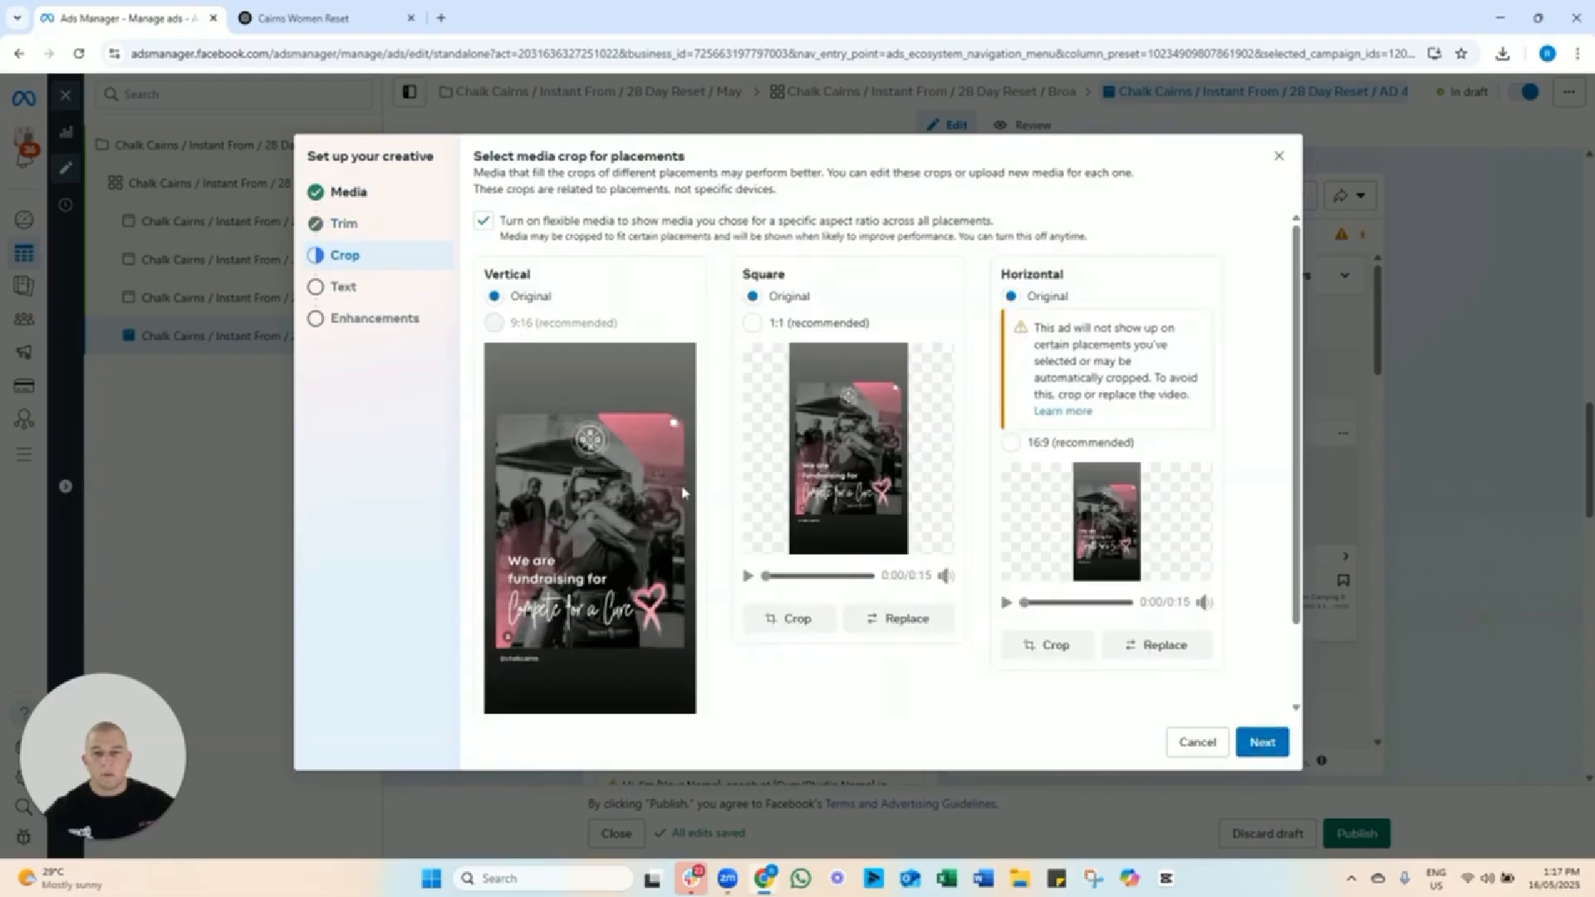
click(1094, 449)
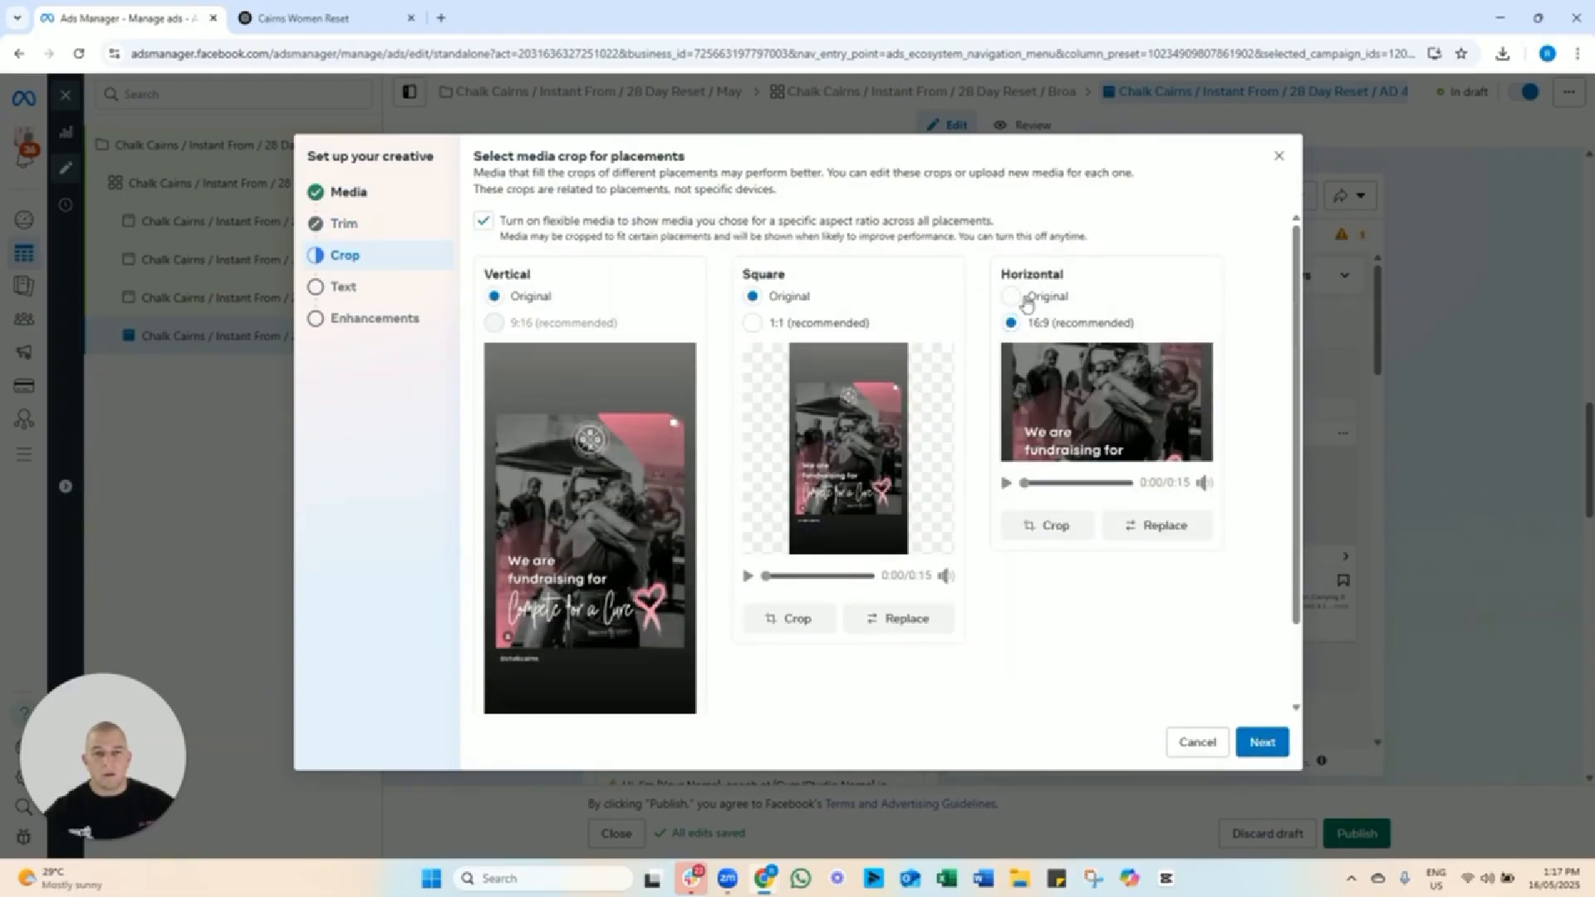
click(1017, 297)
click(1265, 744)
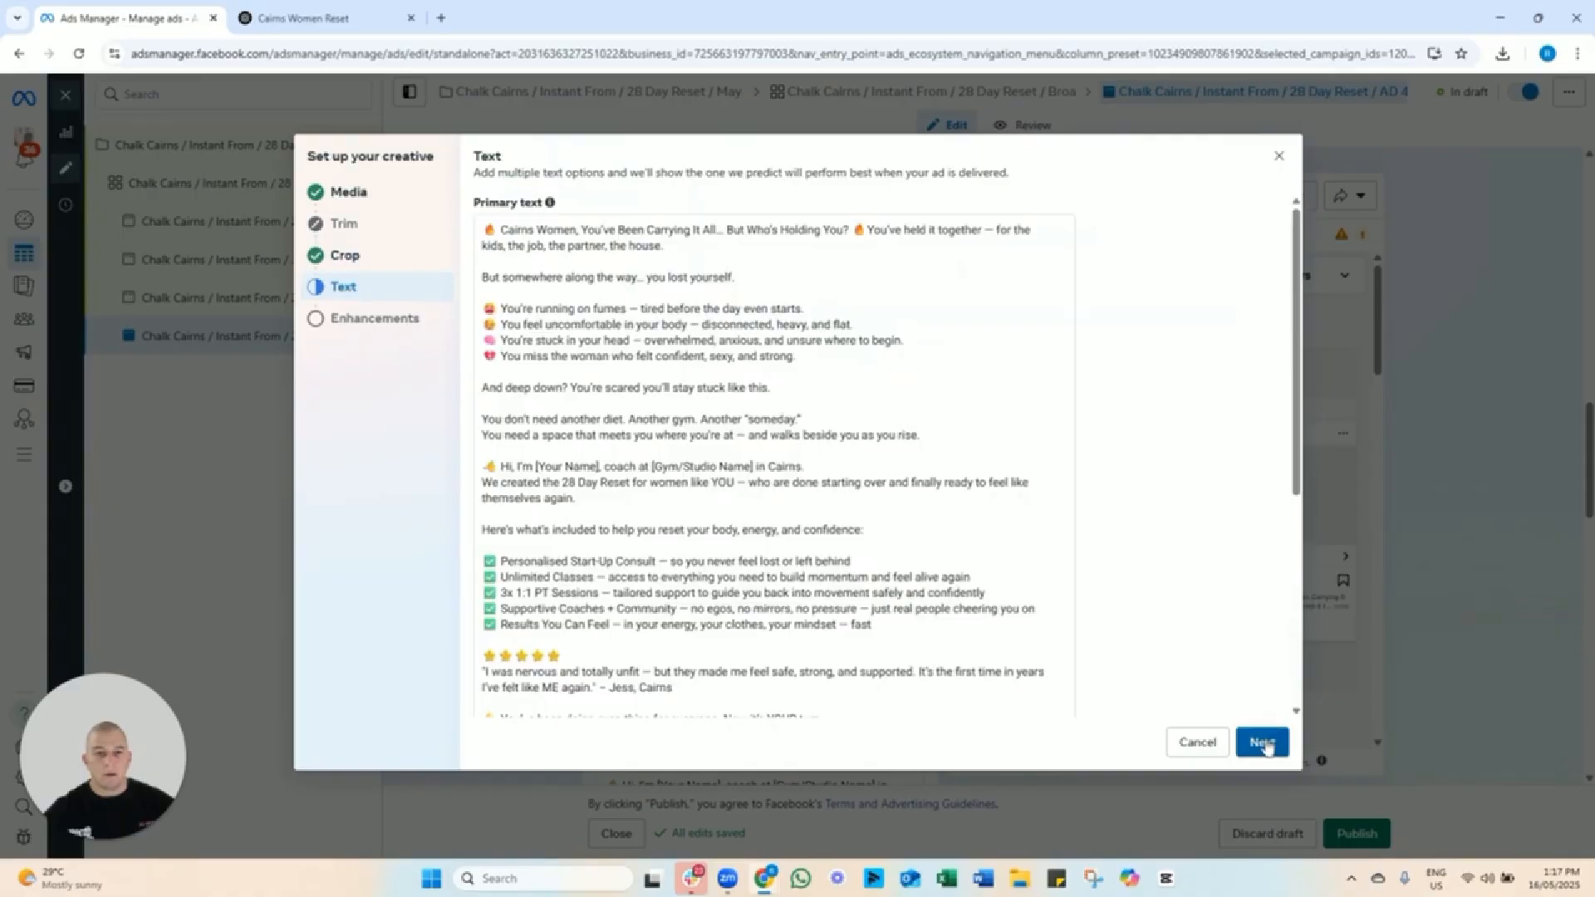
Accept the existing text for Ad 4's creative, leave the creative enhancements off and finish the creative setup.
click(1263, 743)
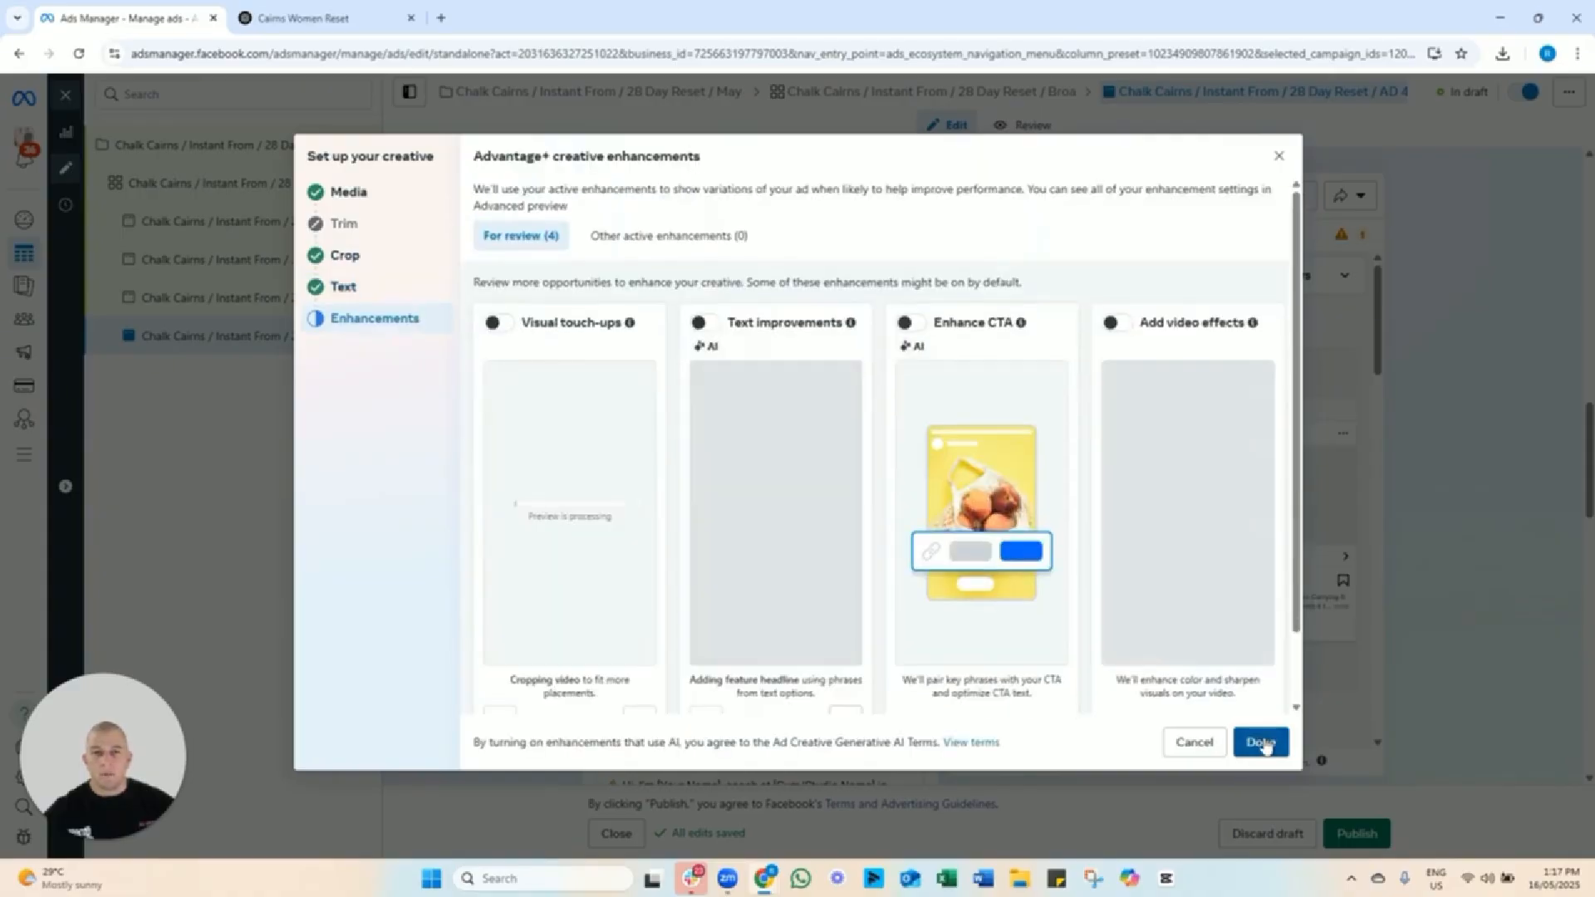
click(1263, 743)
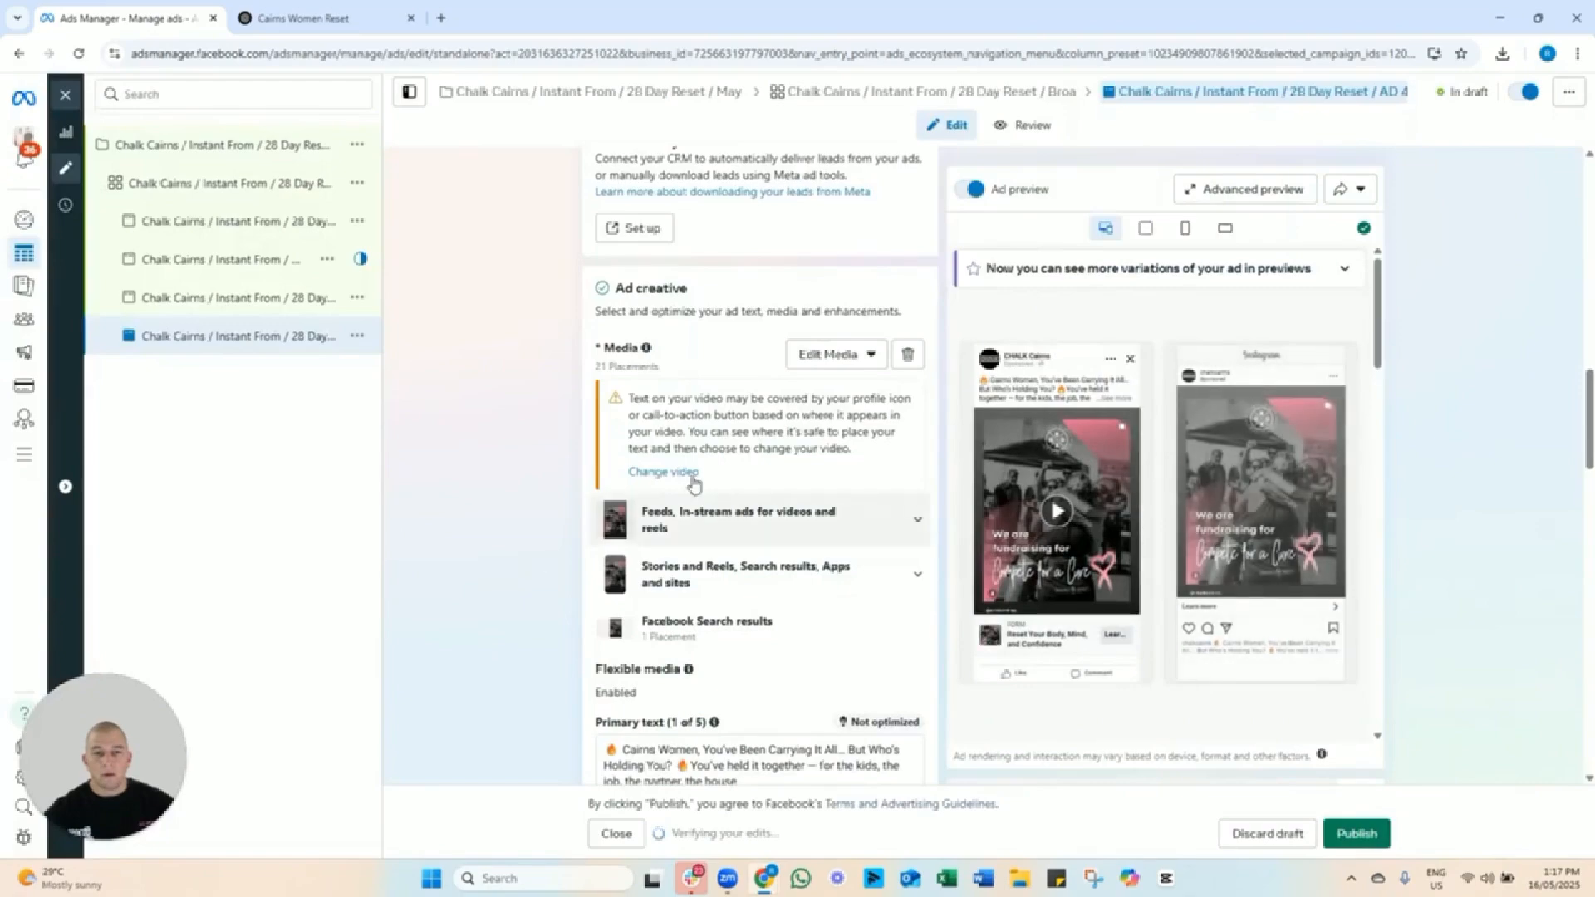
scroll(502, 530, down, 10)
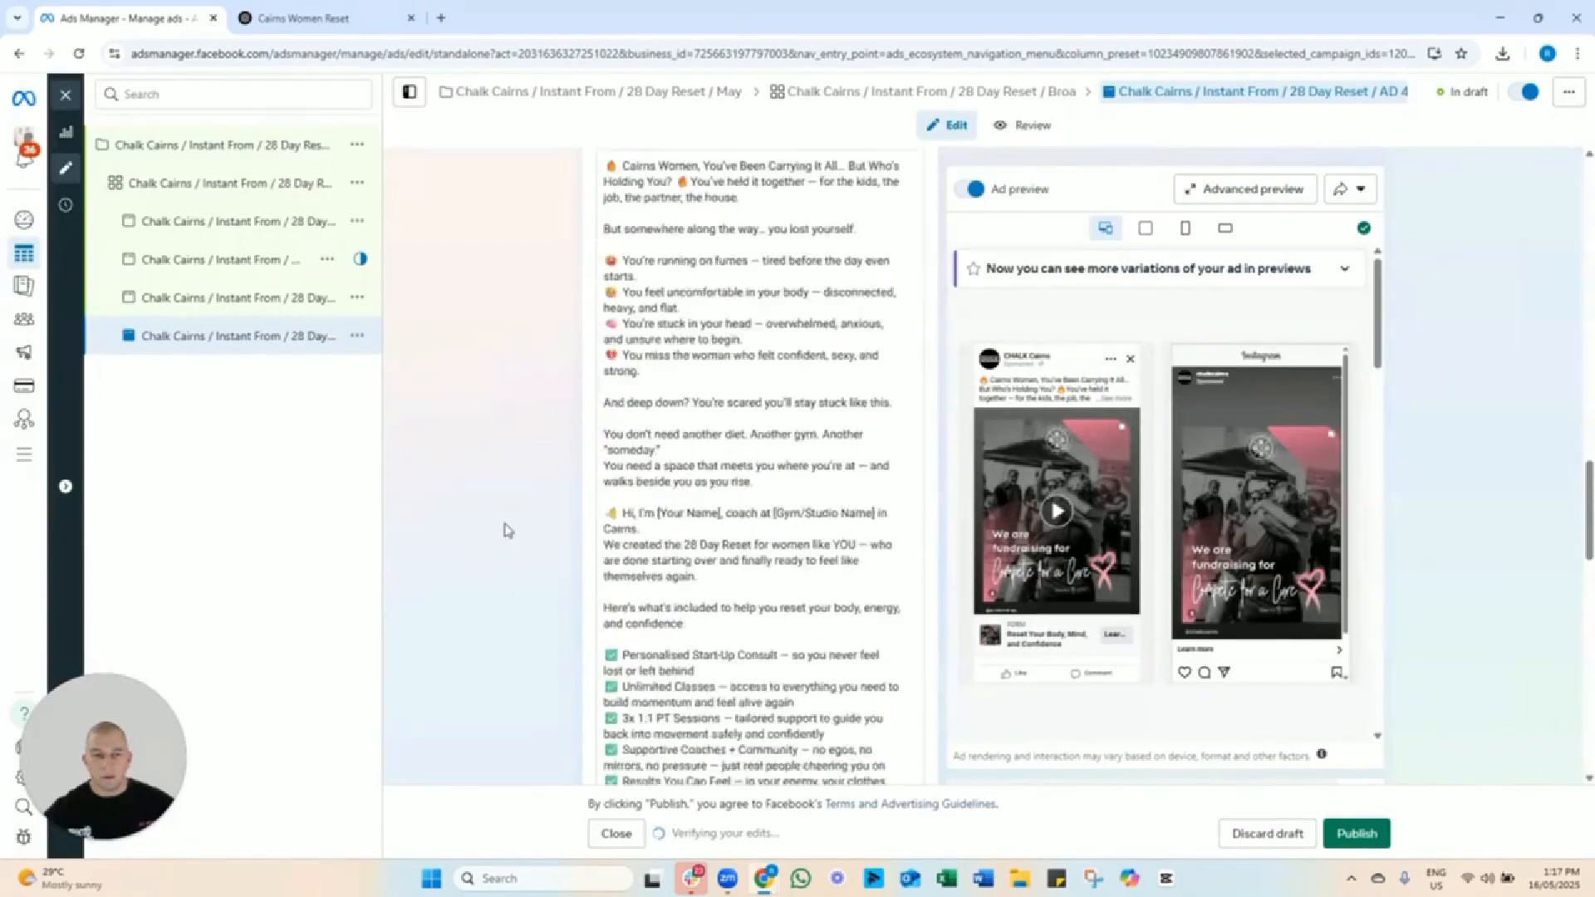
scroll(509, 530, down, 6)
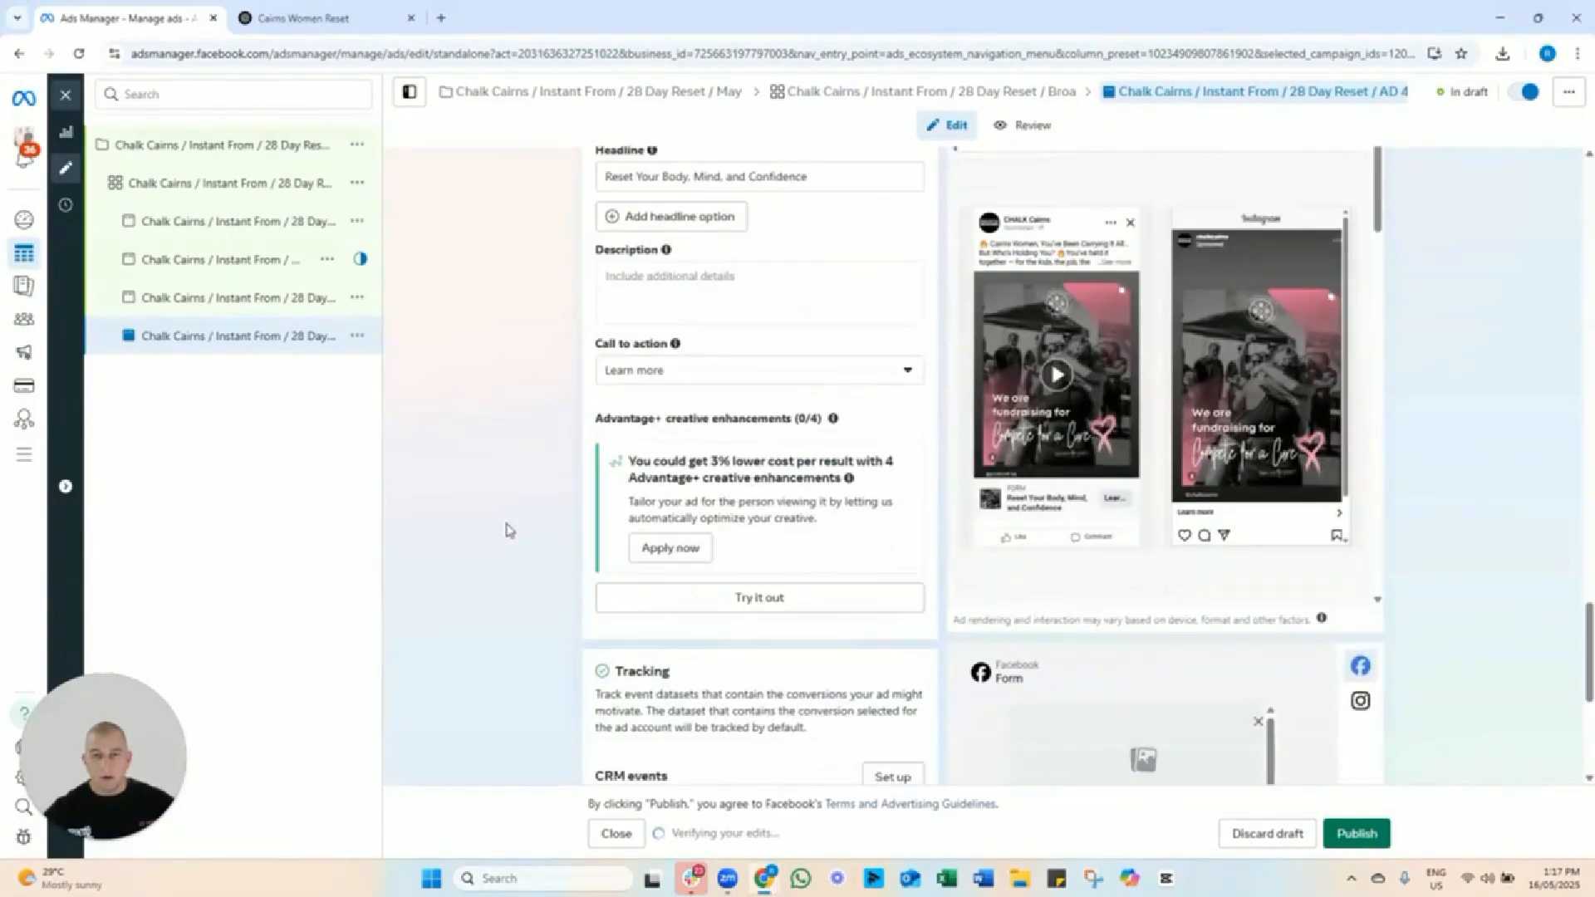
drag(735, 427, 816, 425)
click(544, 428)
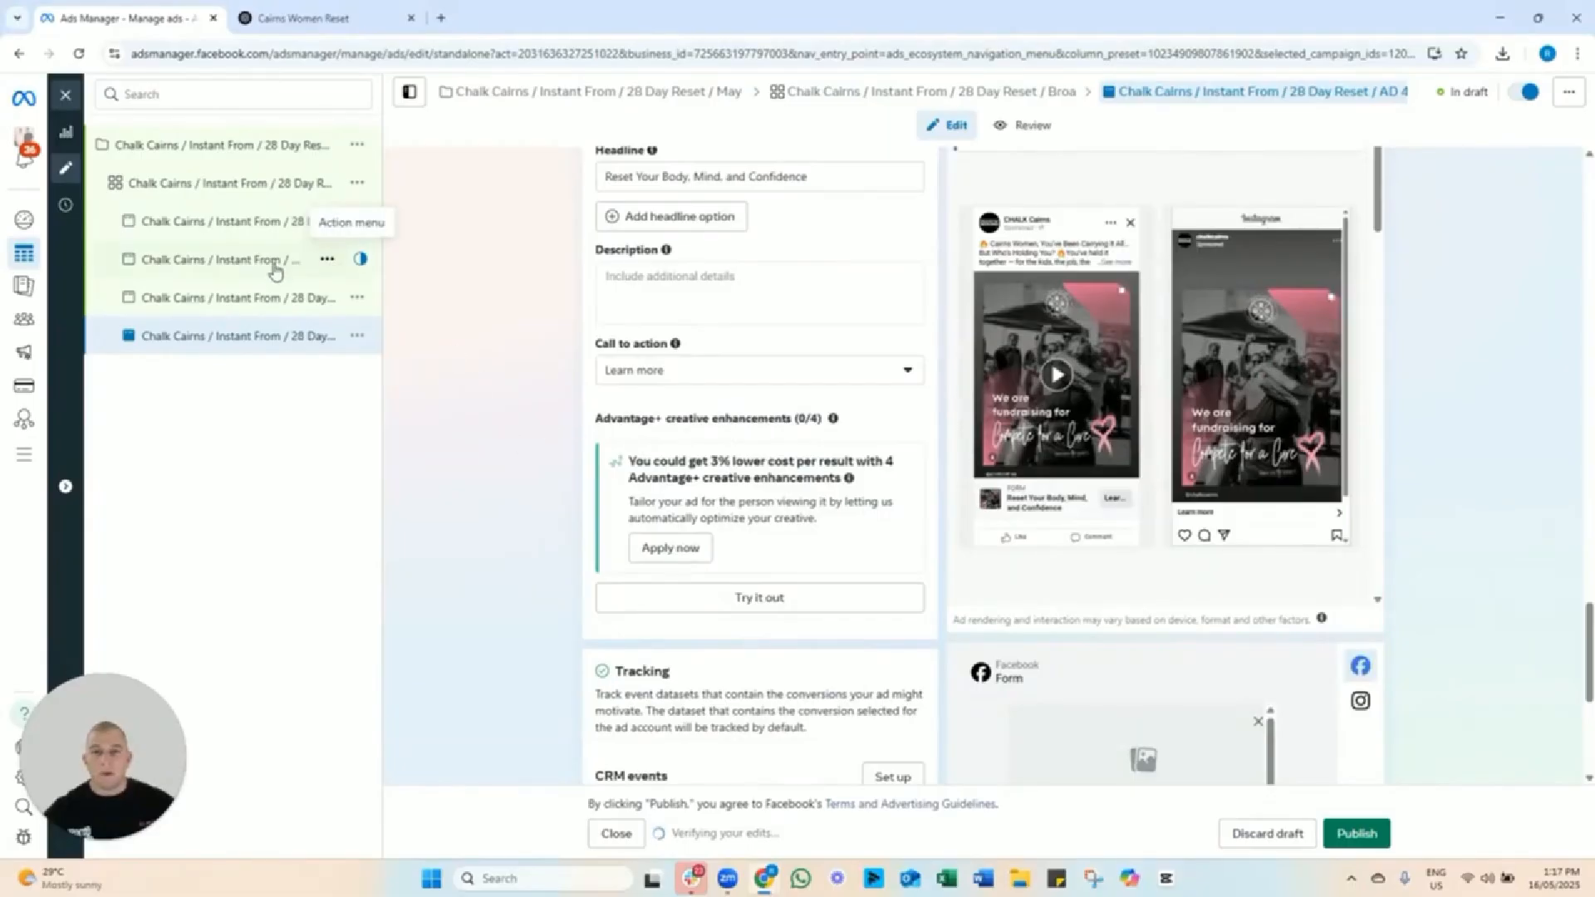
Open Ad 3 and choose the fourth video (1080 × 1920) from The Geronimo Academy page as its media.
click(234, 262)
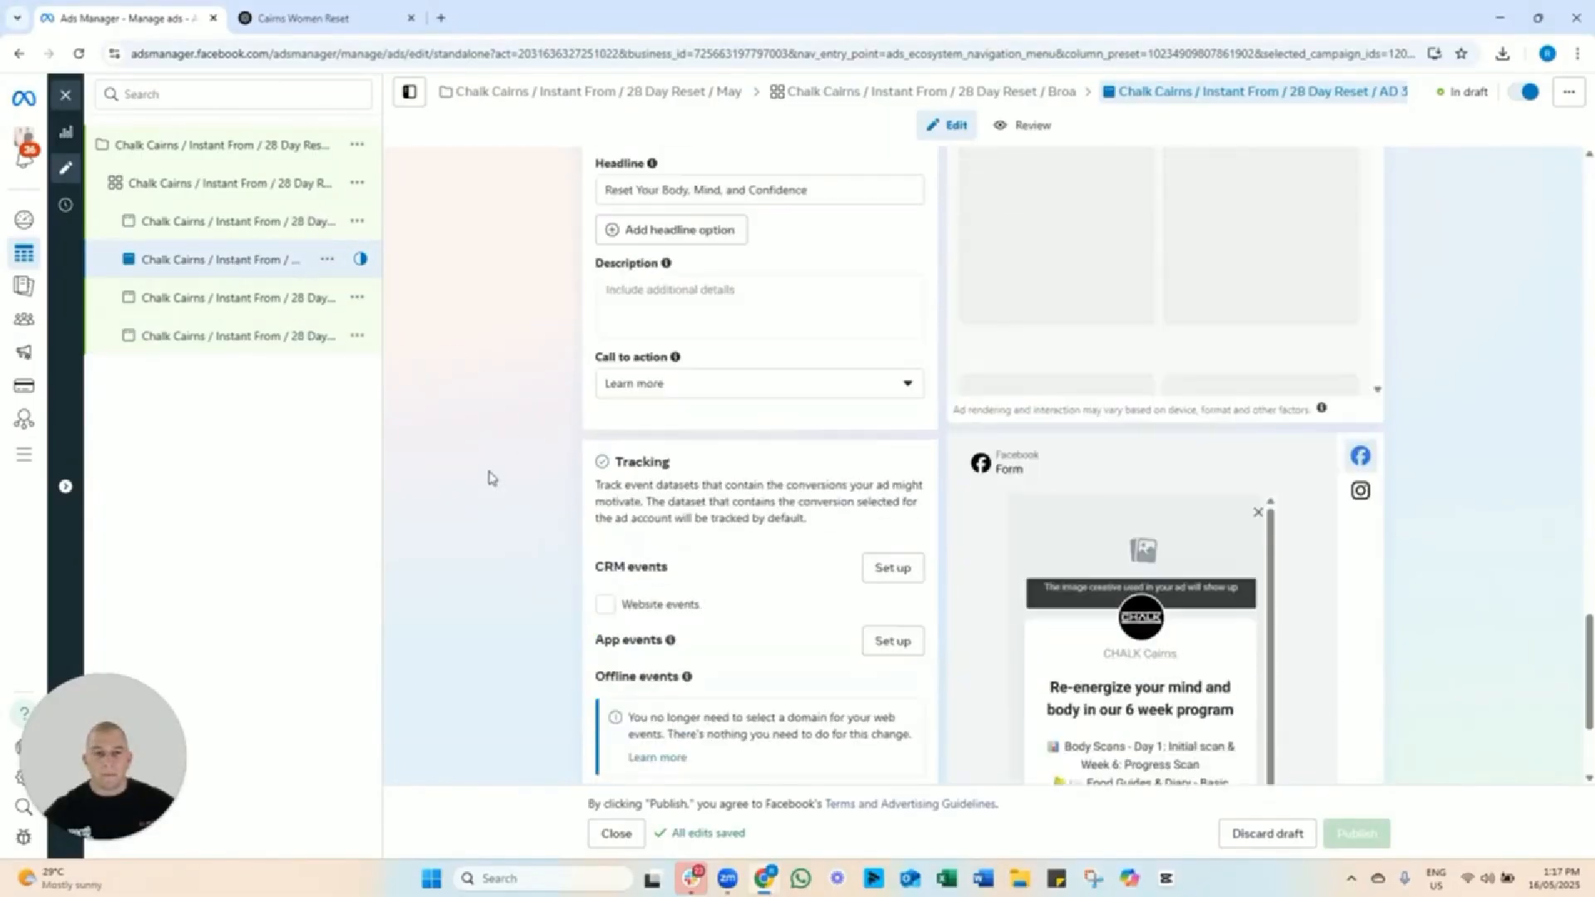
scroll(490, 478, up, 10)
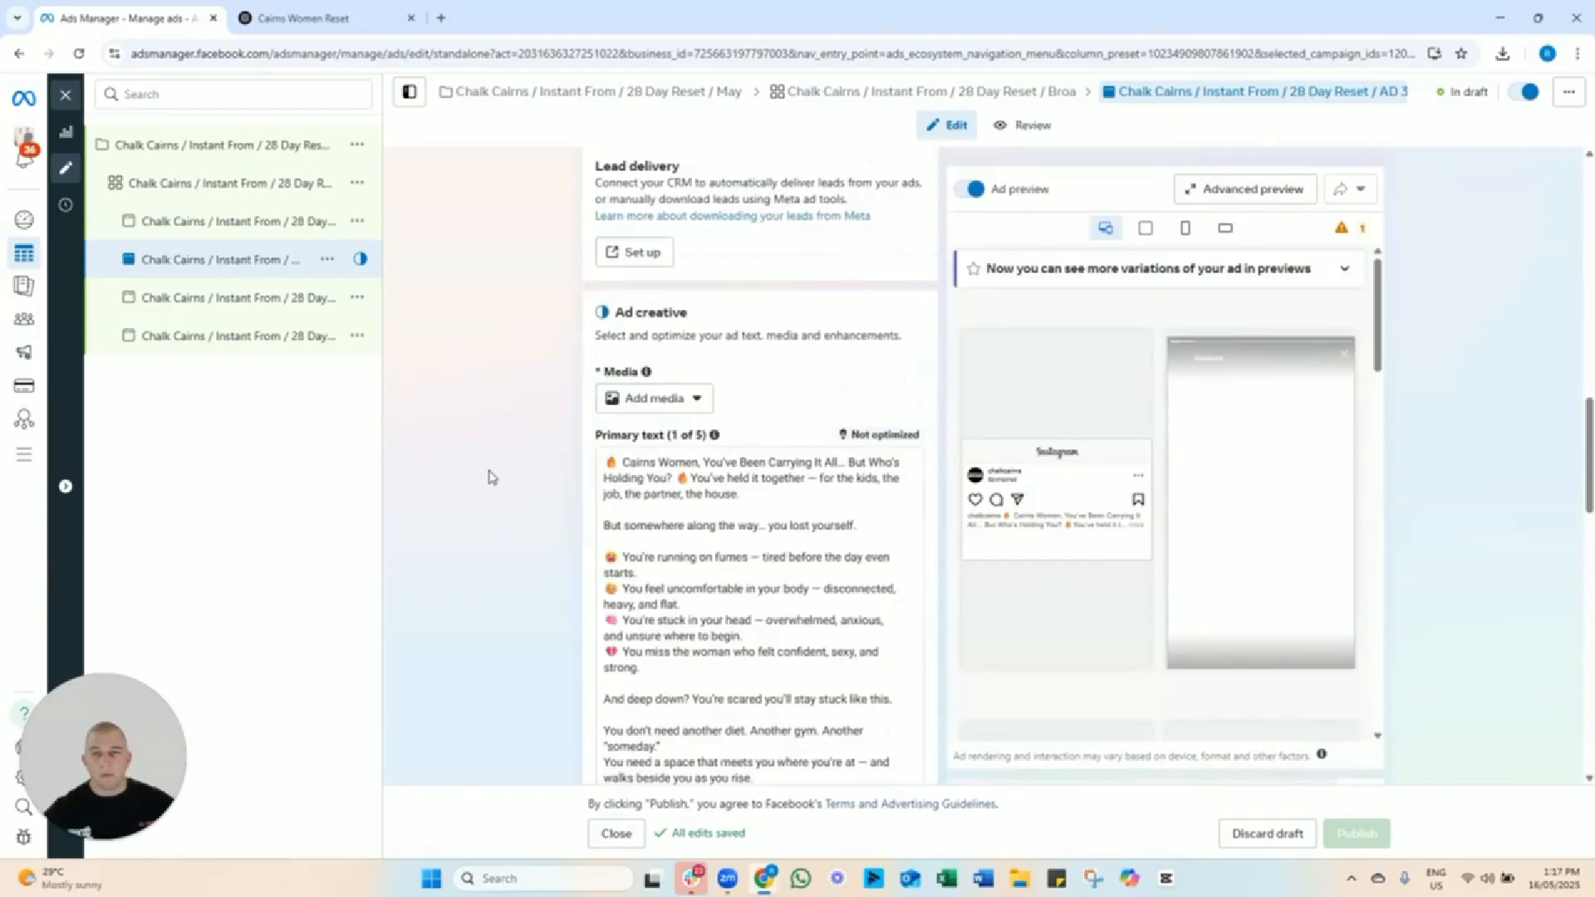
click(649, 401)
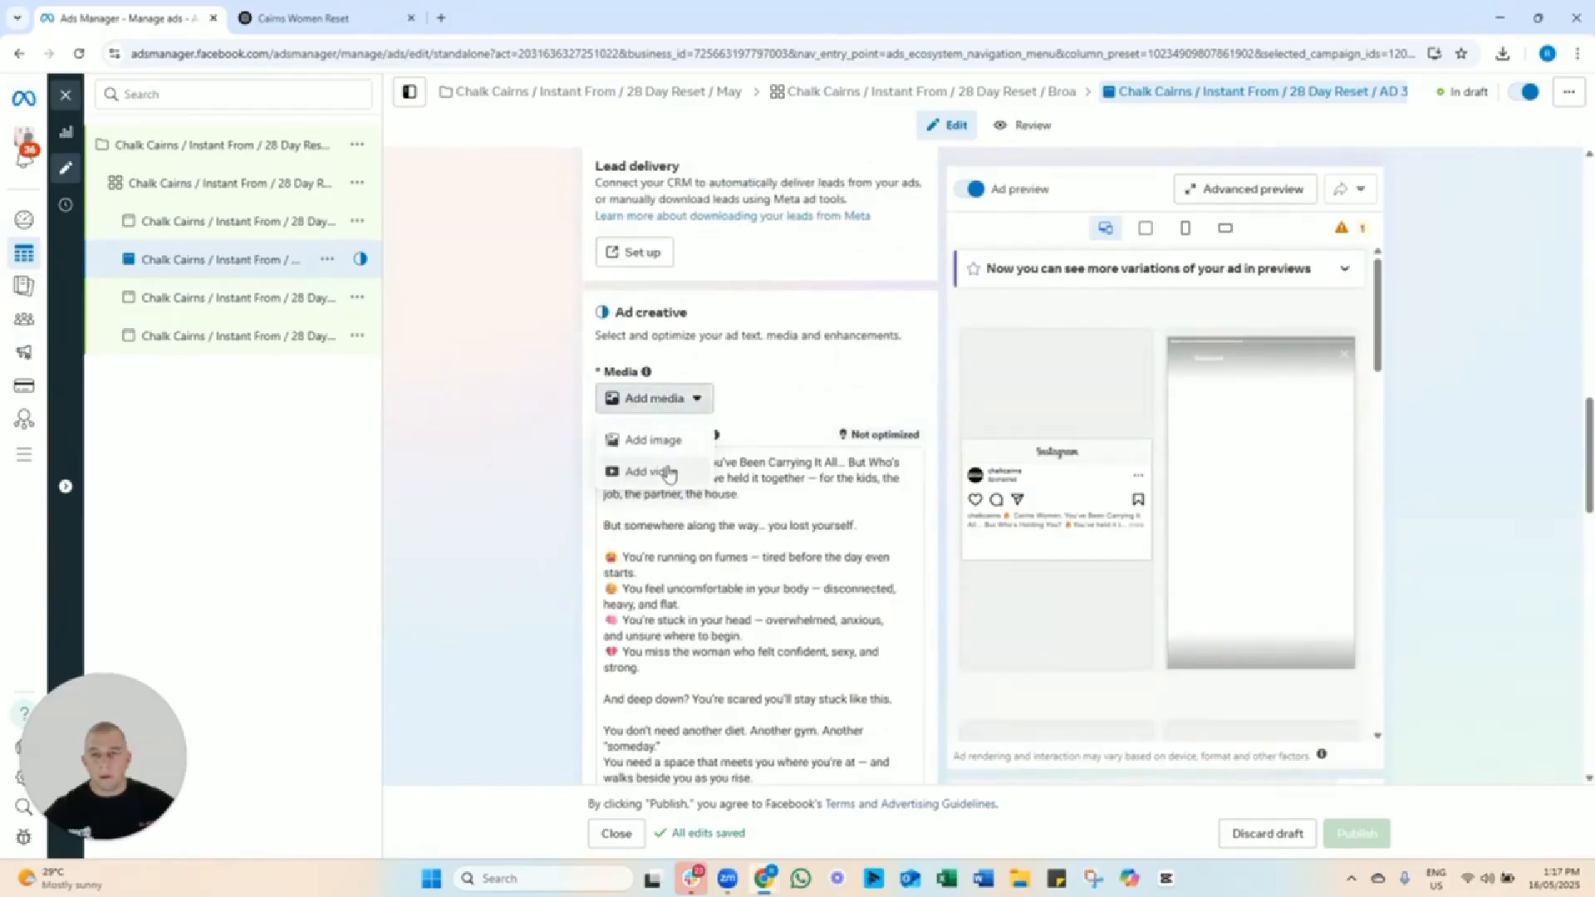
click(661, 470)
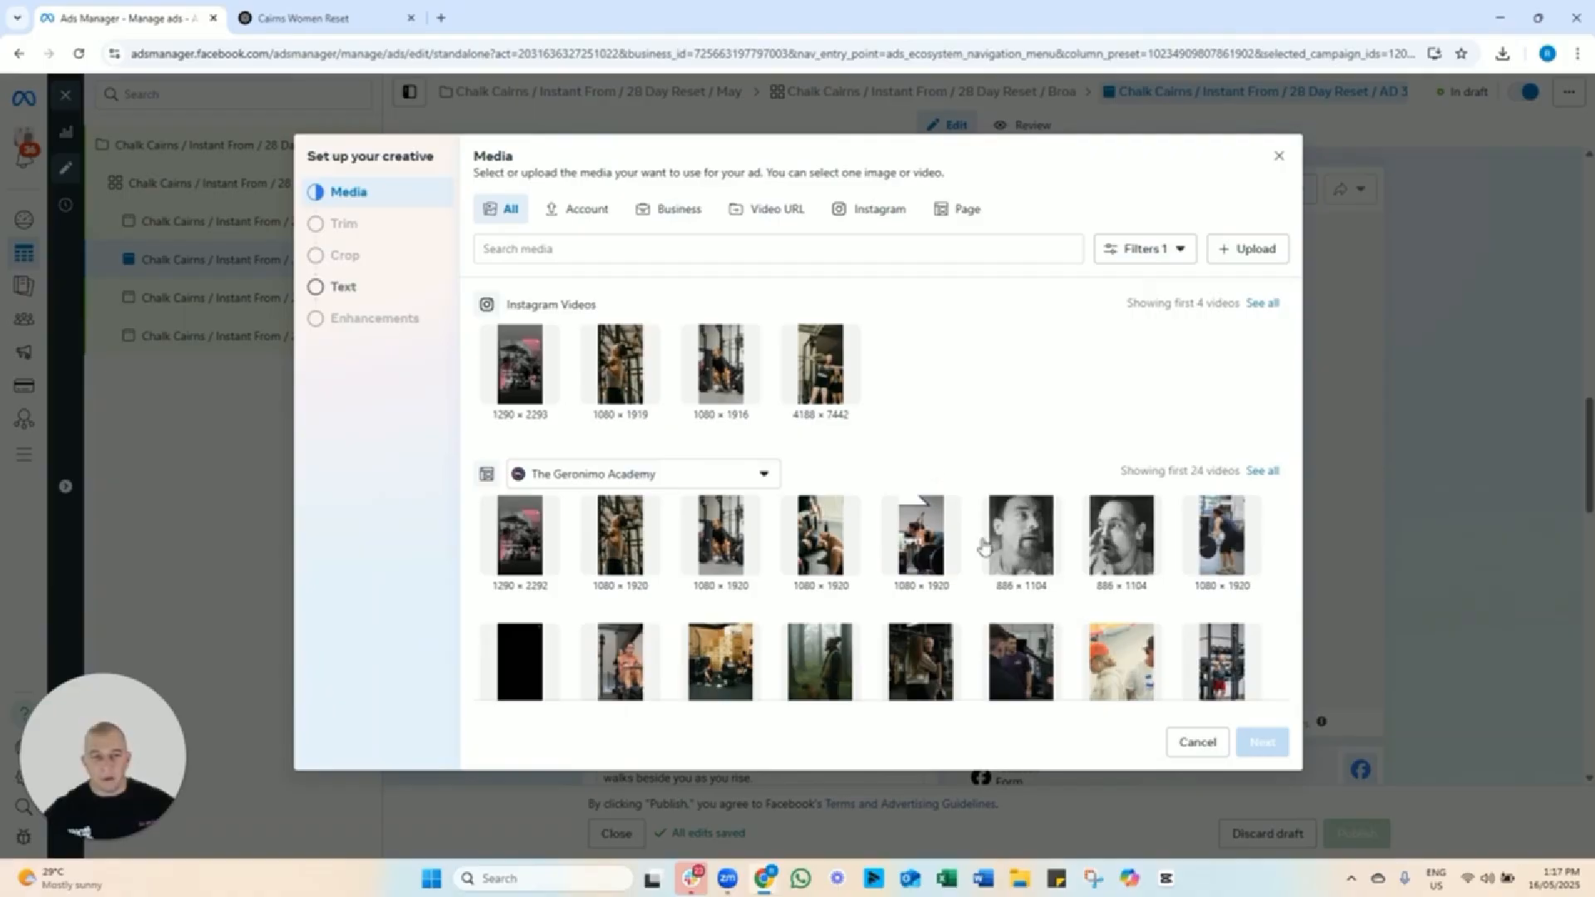
click(833, 567)
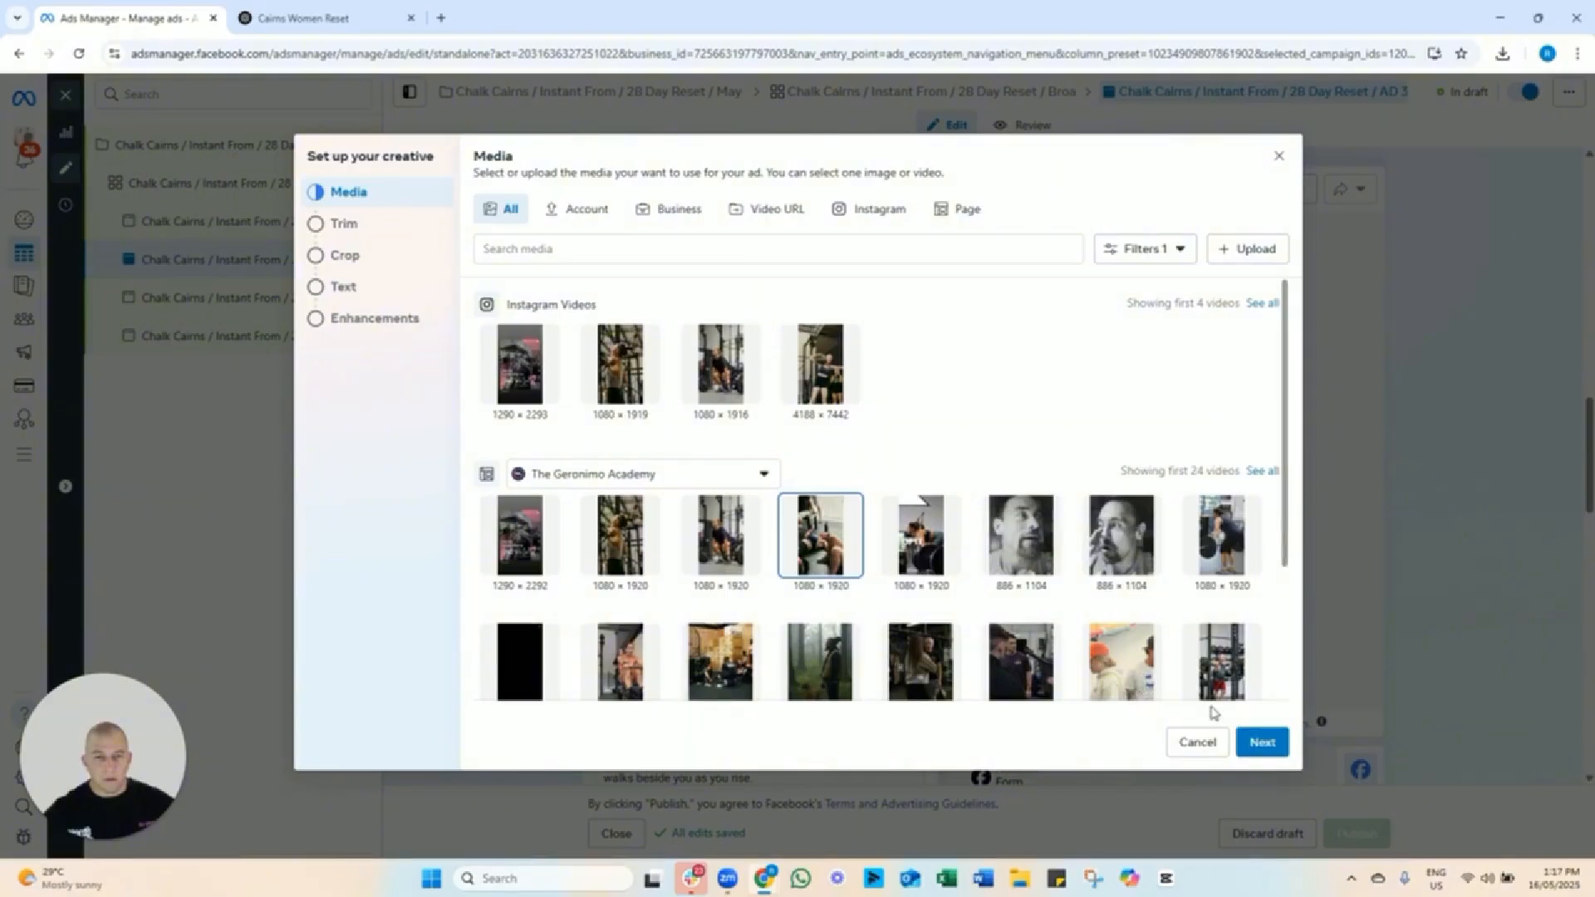
click(1257, 744)
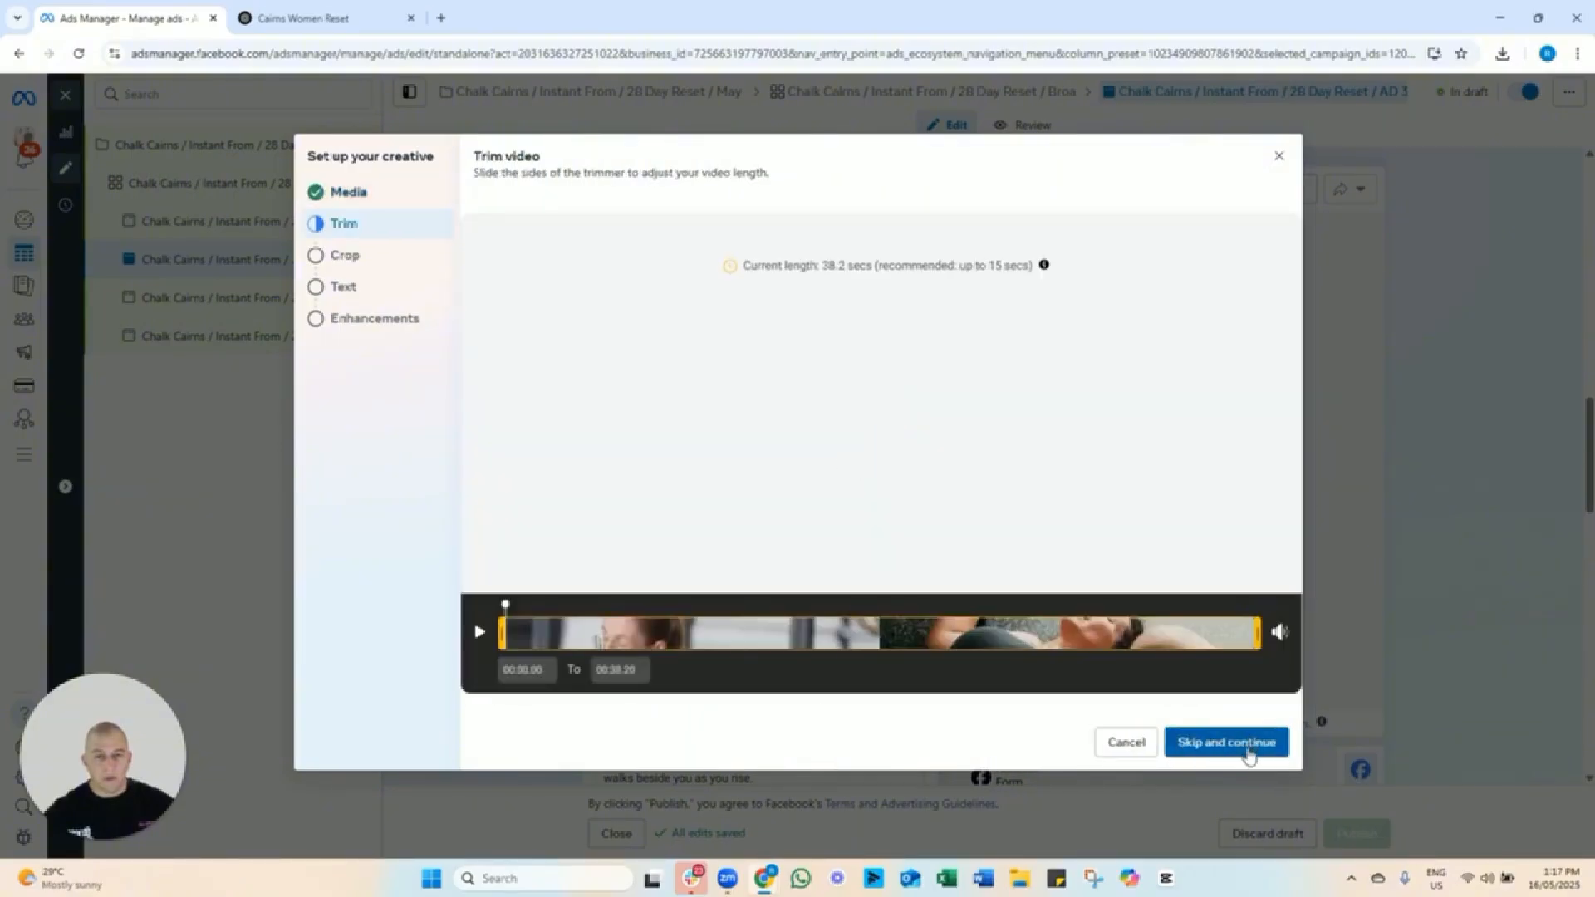
Skip trimming Ad 3's video and finish its creative setup with the crop, text and enhancement settings as they are.
click(1248, 753)
click(1260, 744)
click(1262, 745)
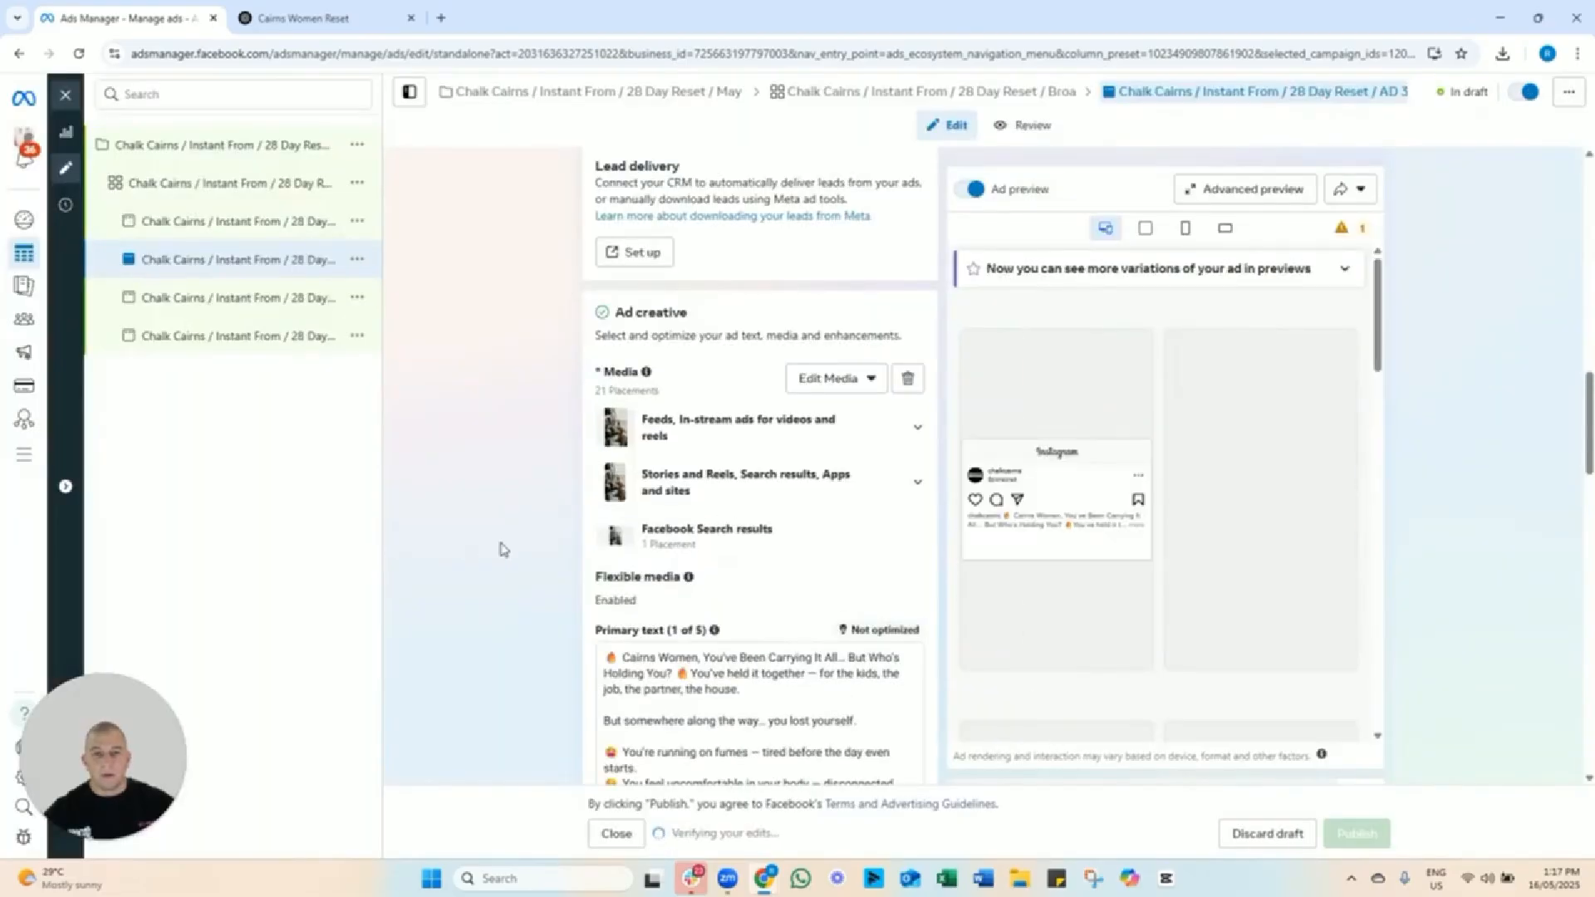
scroll(490, 549, down, 2)
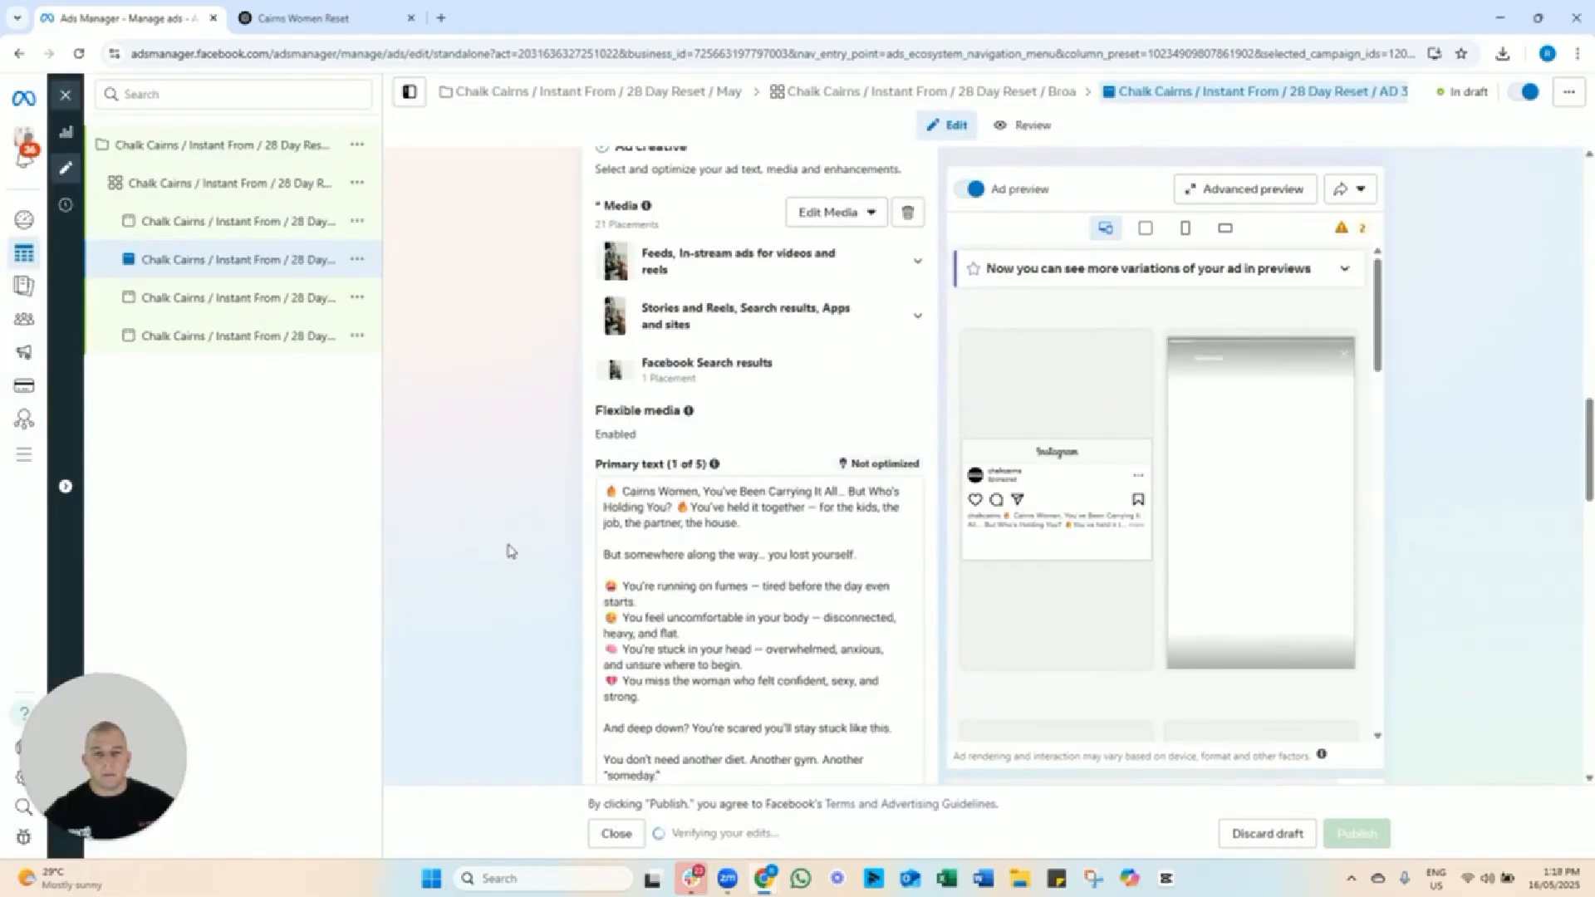
scroll(510, 551, down, 10)
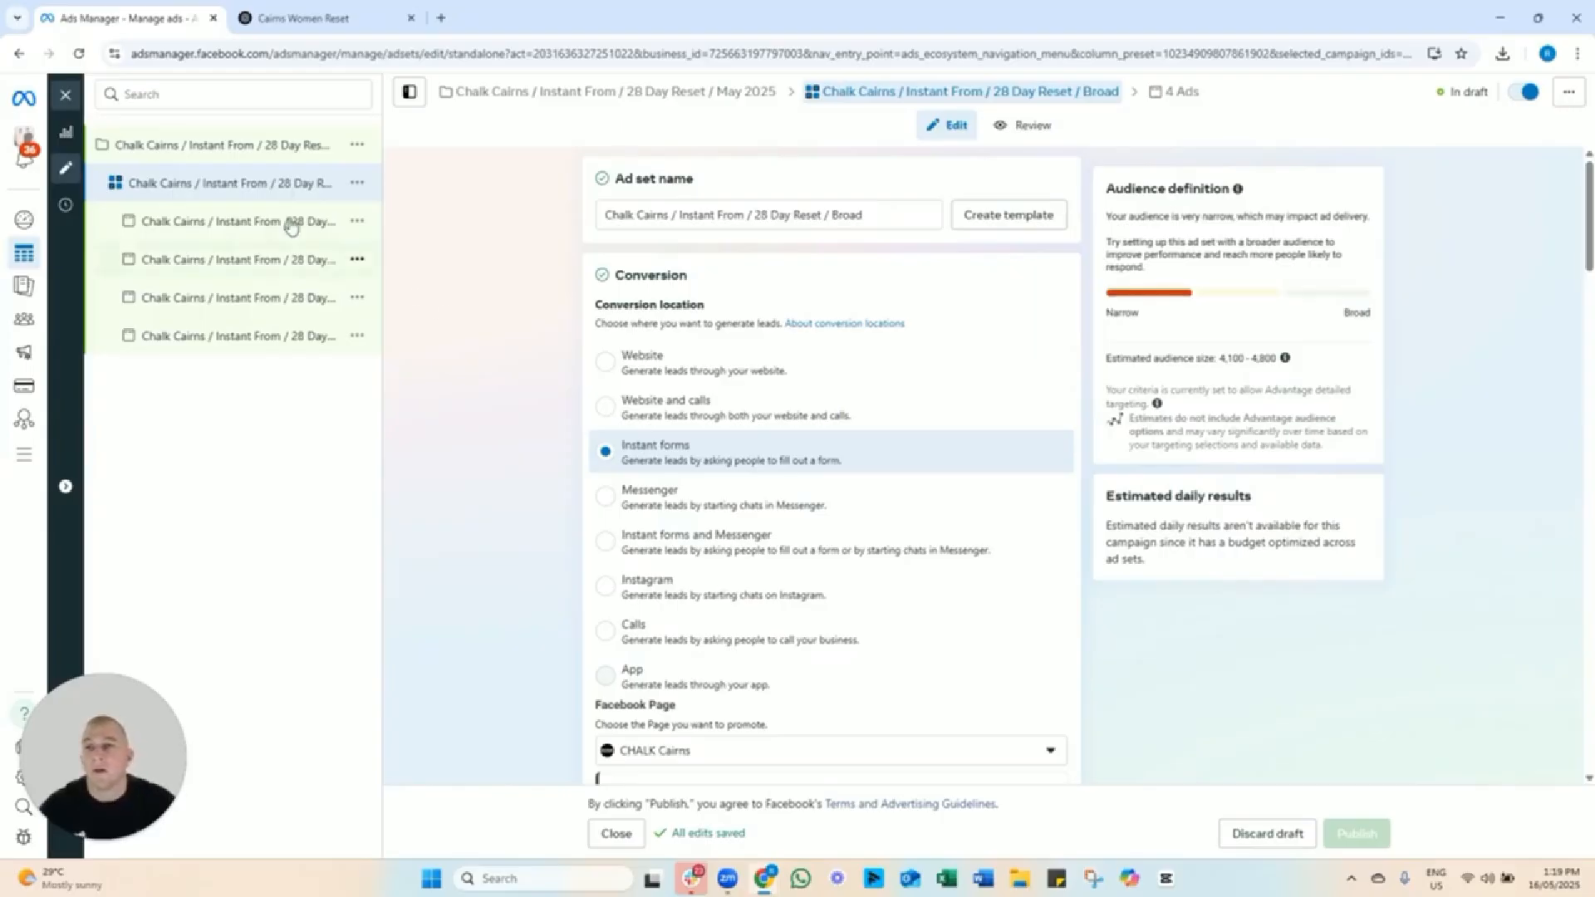
Duplicate the Broad ad set three times within the original campaign, keeping existing reactions, comments and shares on the new ads.
click(359, 184)
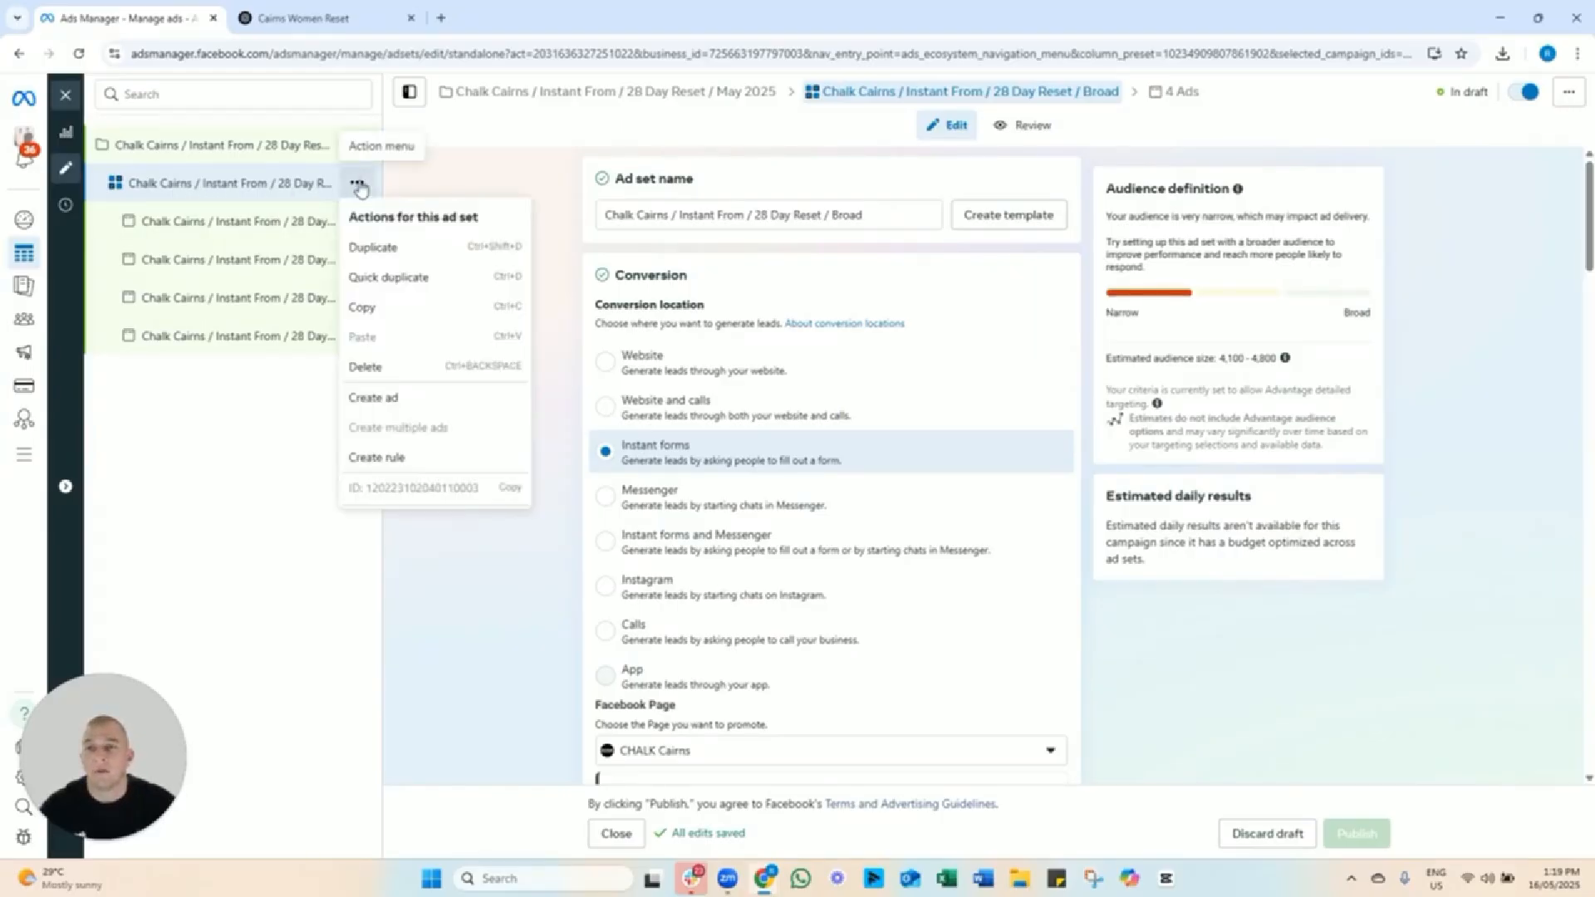
click(391, 248)
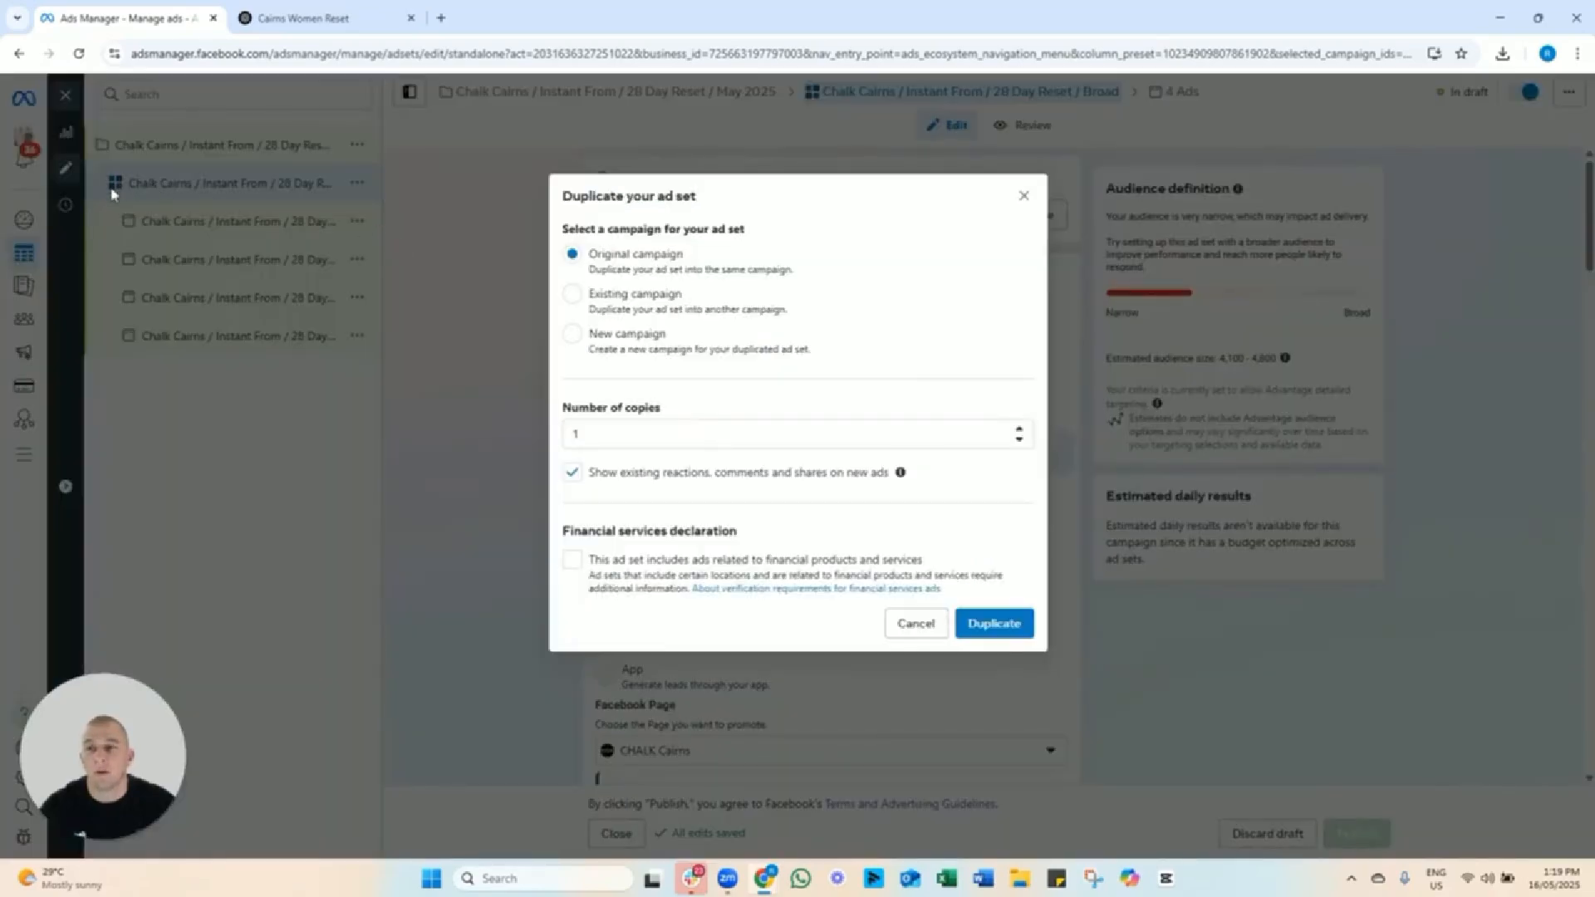
click(592, 438)
key(BackSpace)
text(3)
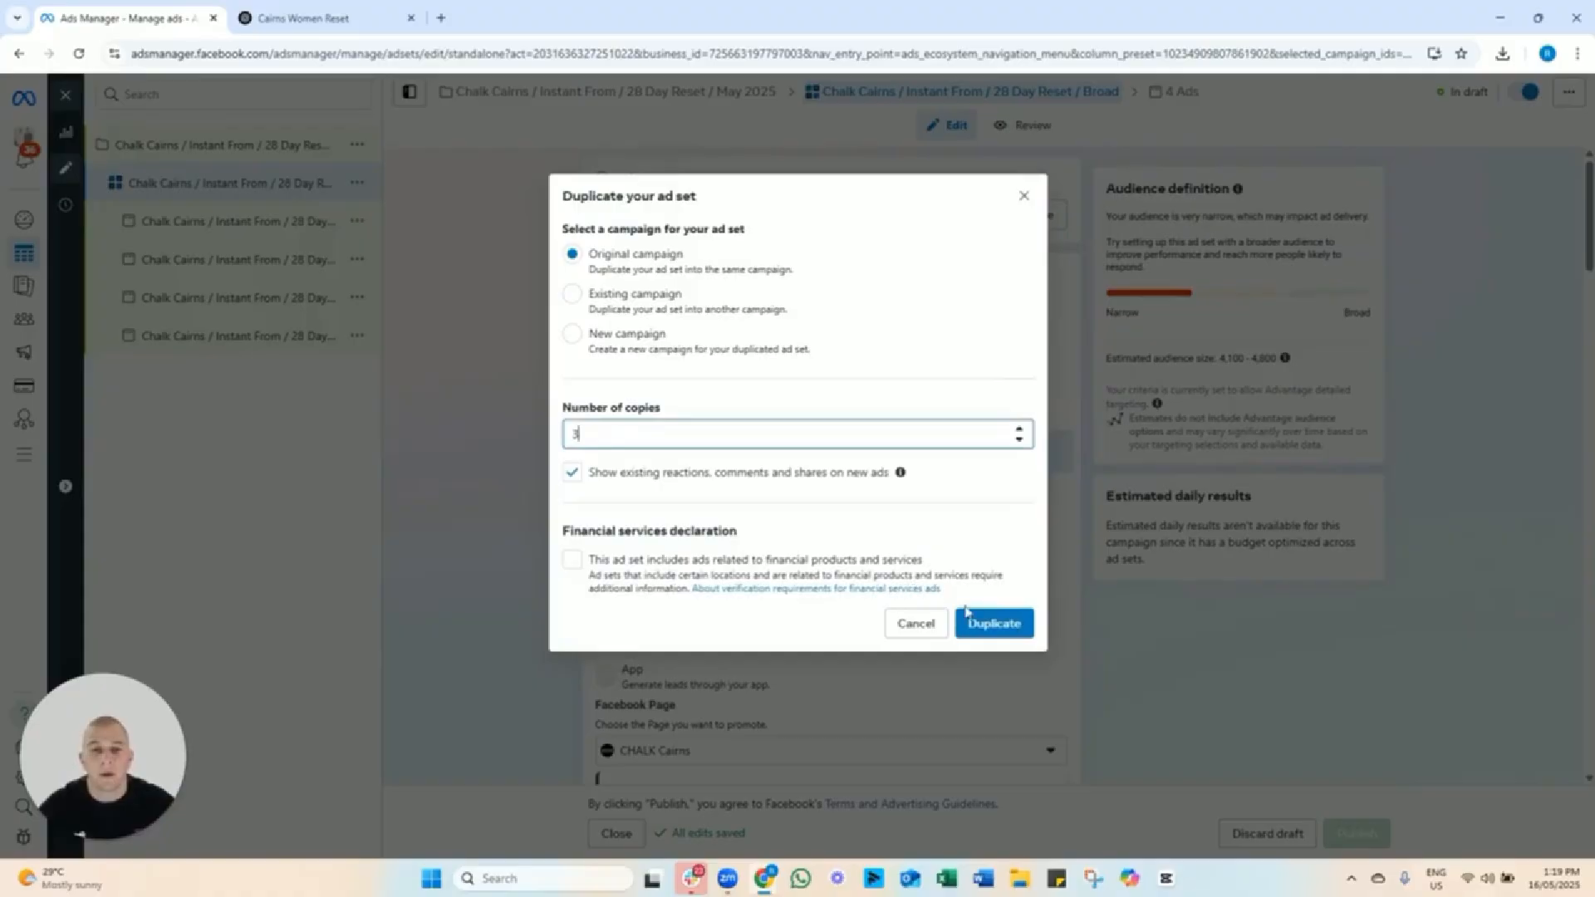
click(999, 629)
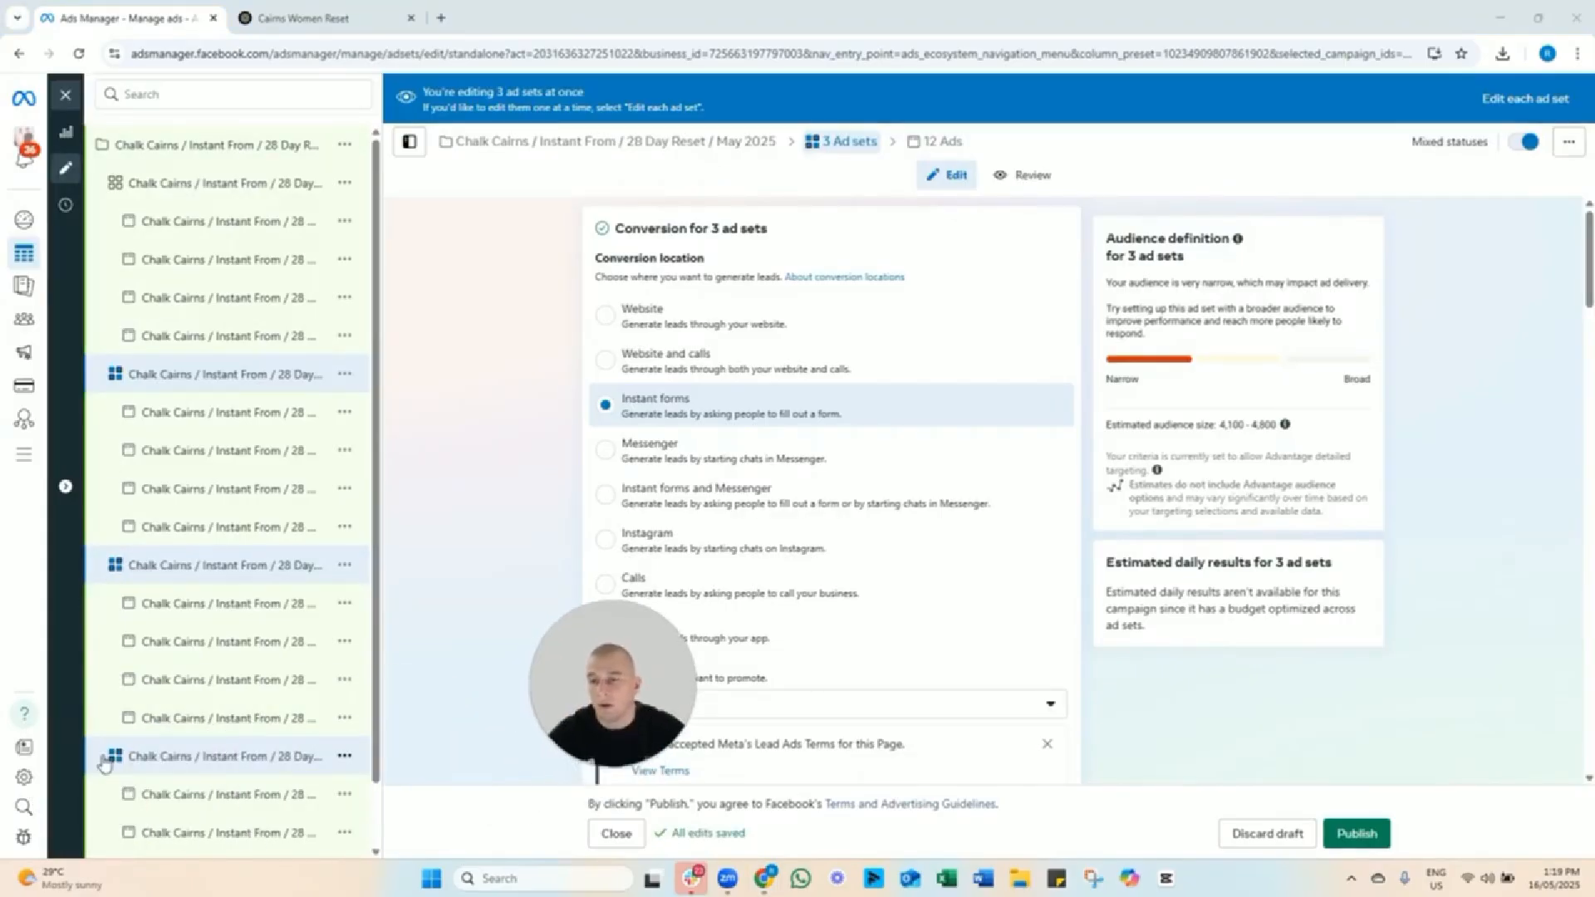
scroll(169, 756, down, 1)
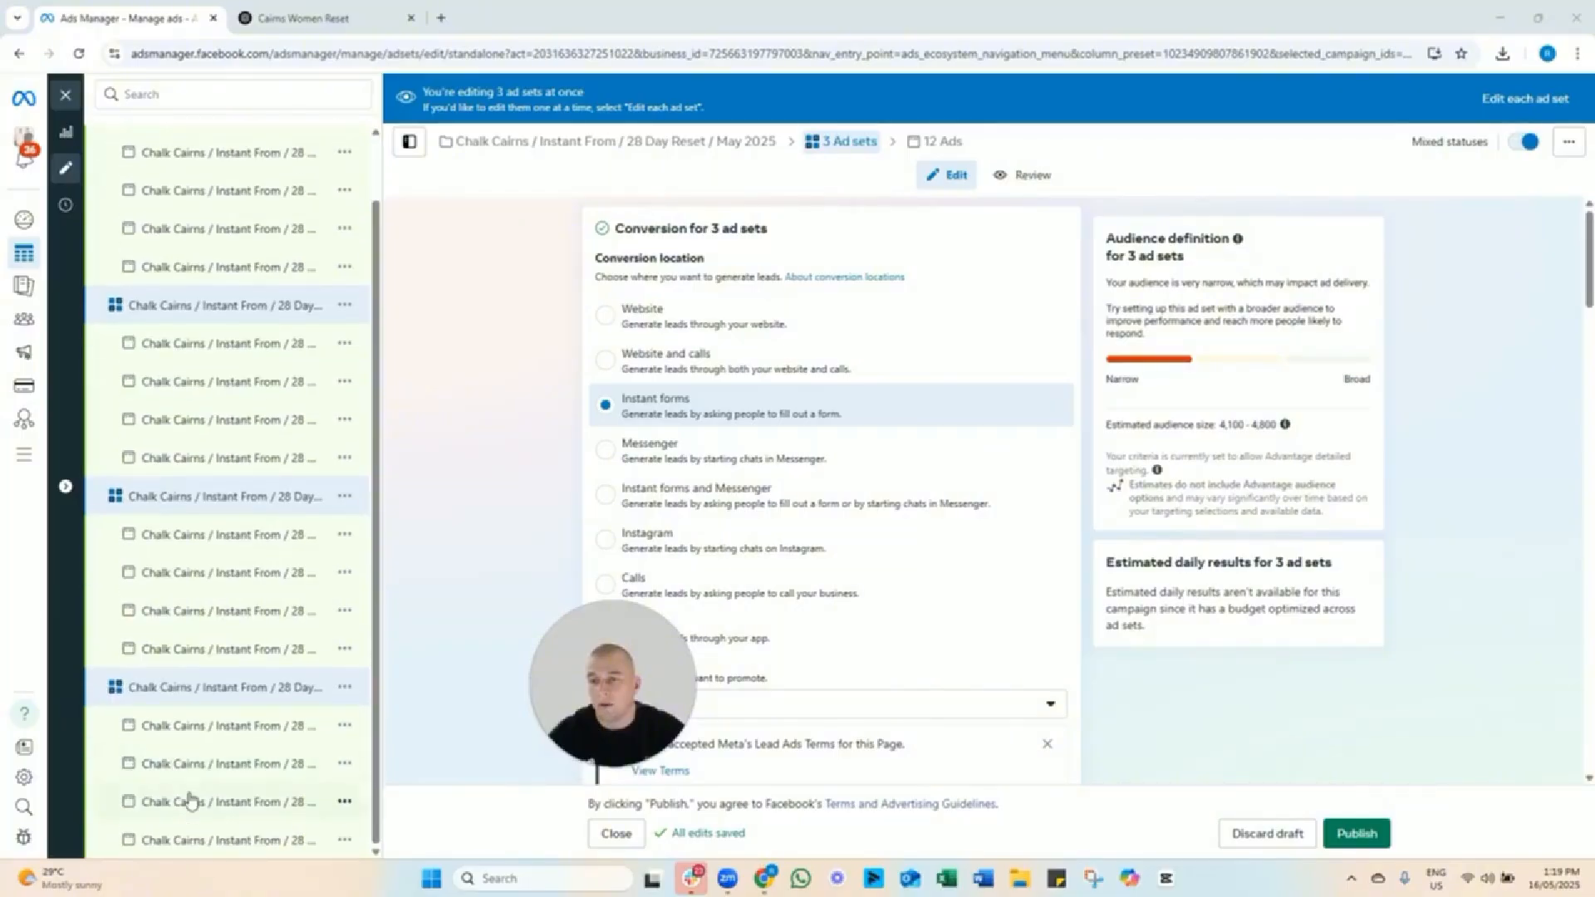
scroll(231, 415, up, 1)
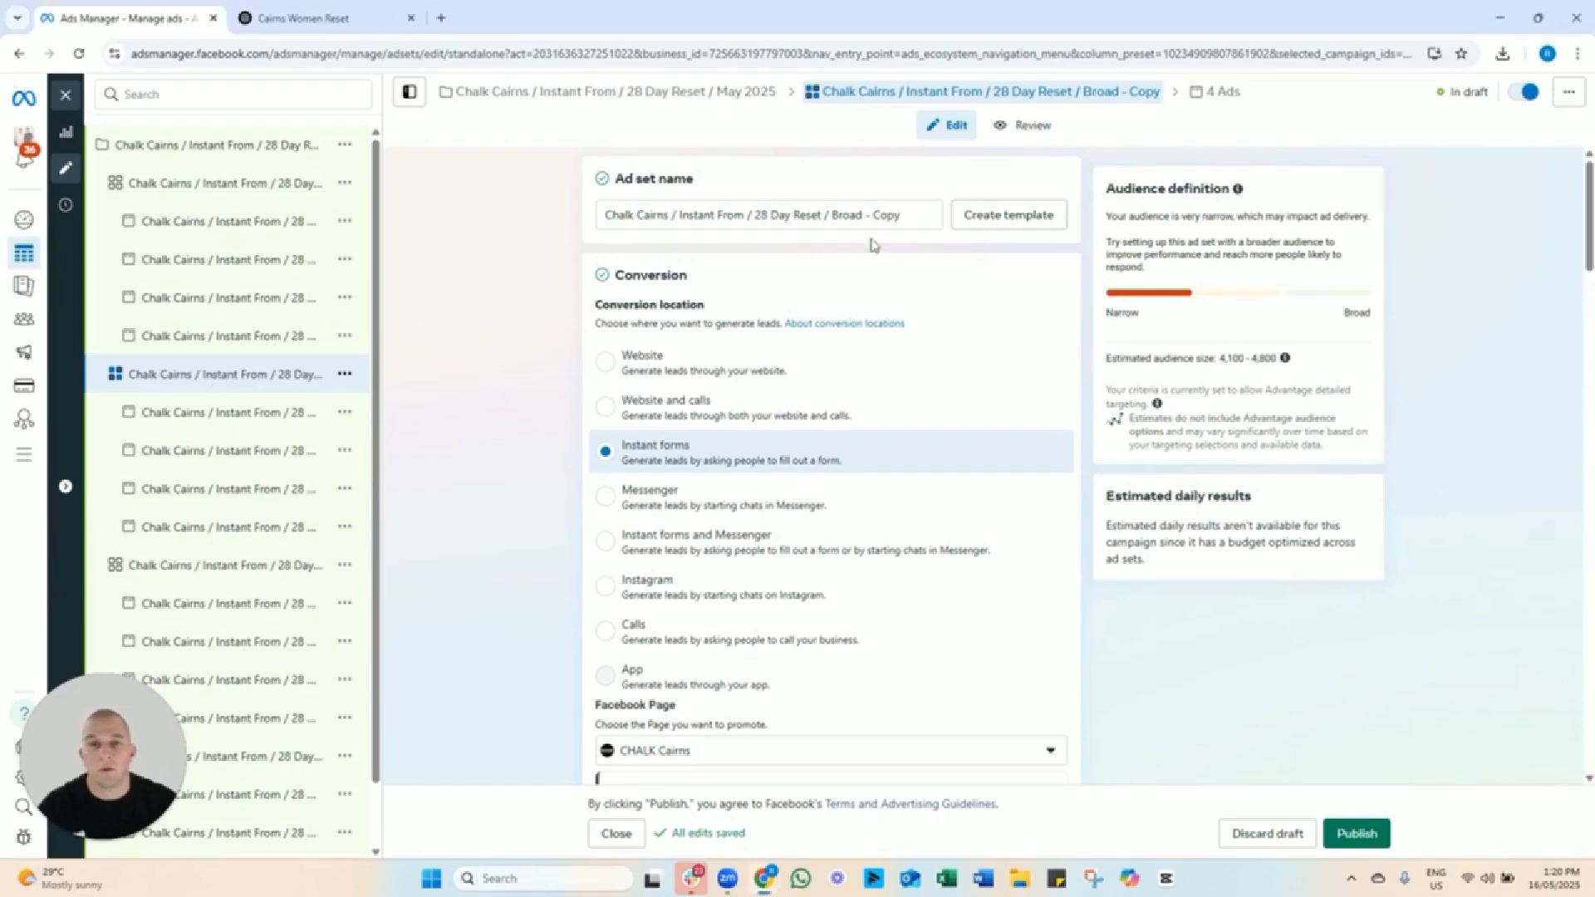
Rename the first copied ad set as Chalk Cairns / Instant From / 28 Day Reset / Interest.
drag(884, 214, 915, 214)
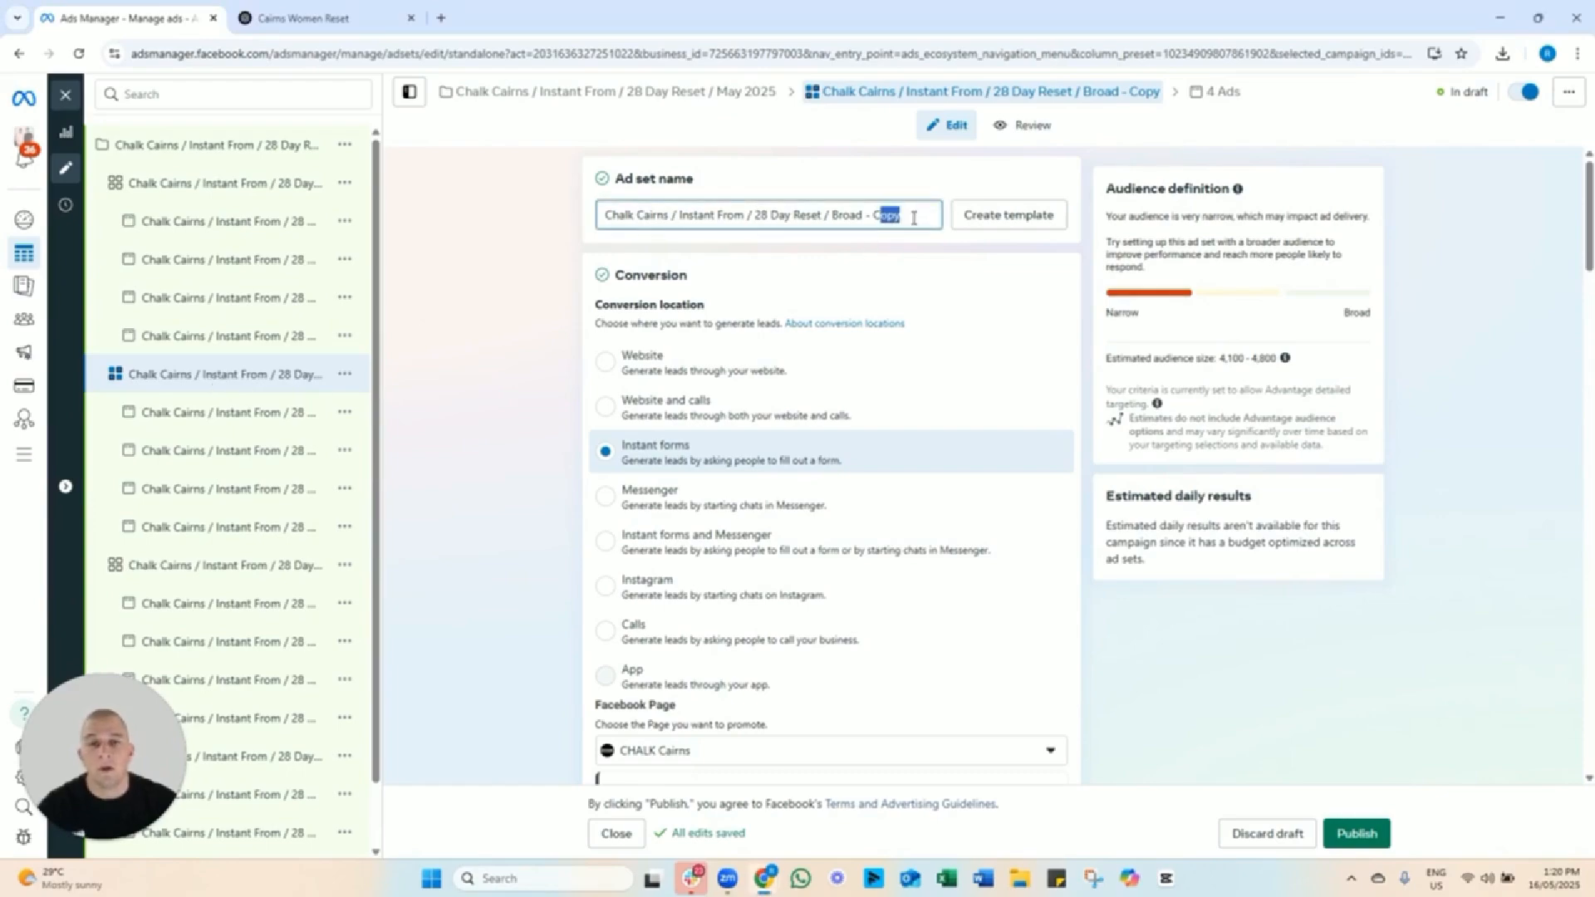
click(914, 217)
key(BackSpace)
key(BackSpace)
key(BackSpace)
key(BackSpace)
key(BackSpace)
key(BackSpace)
key(BackSpace)
key(BackSpace)
key(BackSpace)
key(BackSpace)
key(BackSpace)
key(BackSpace)
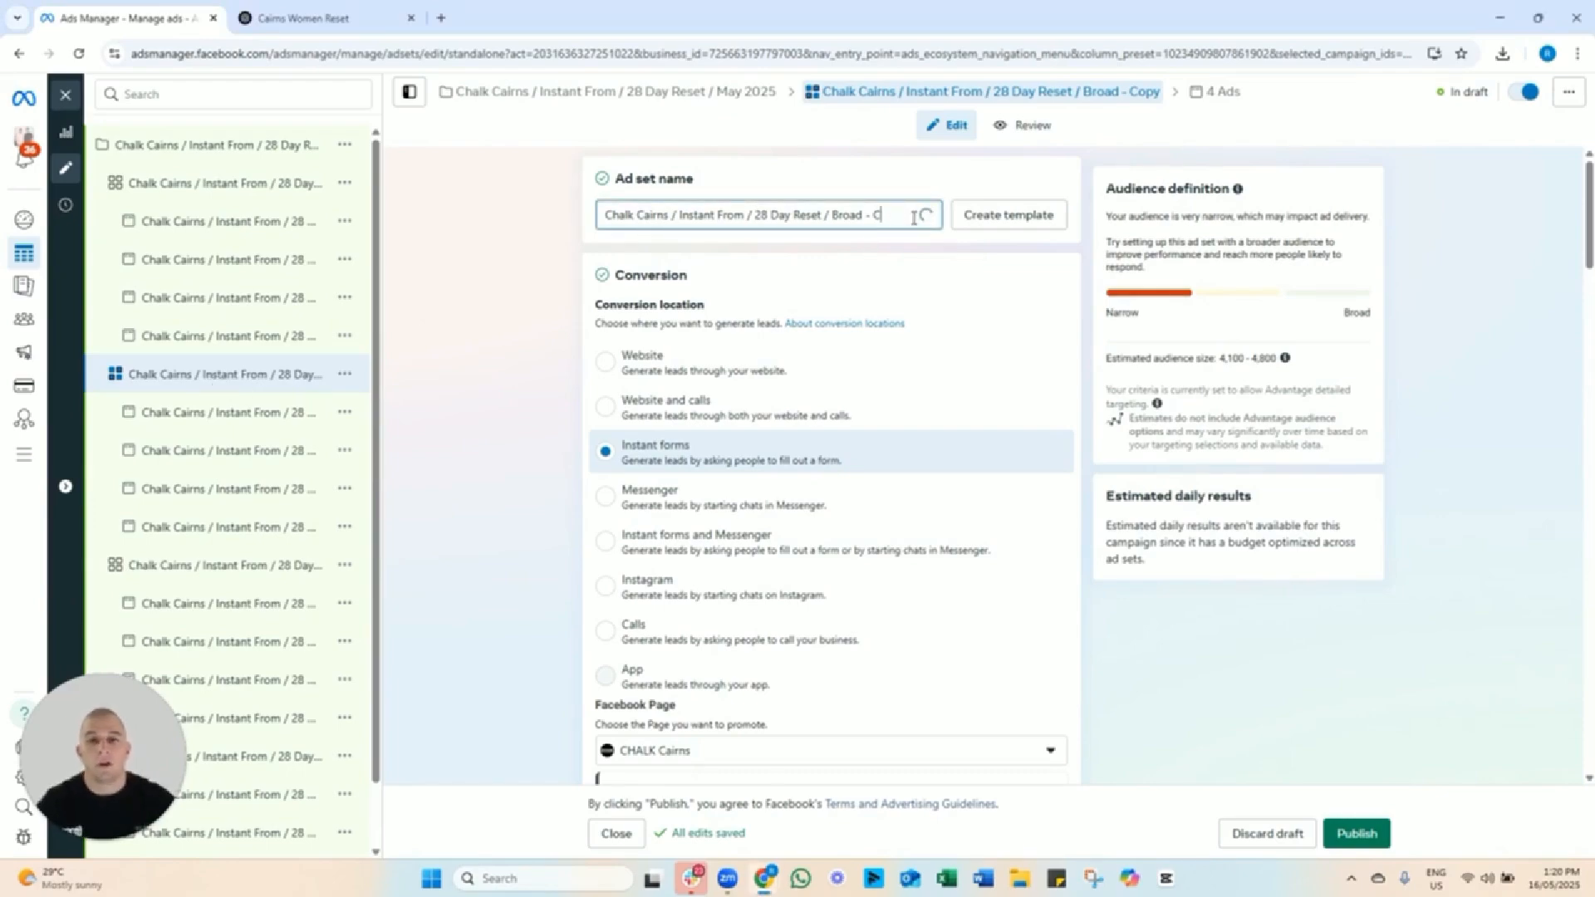
text(Interest)
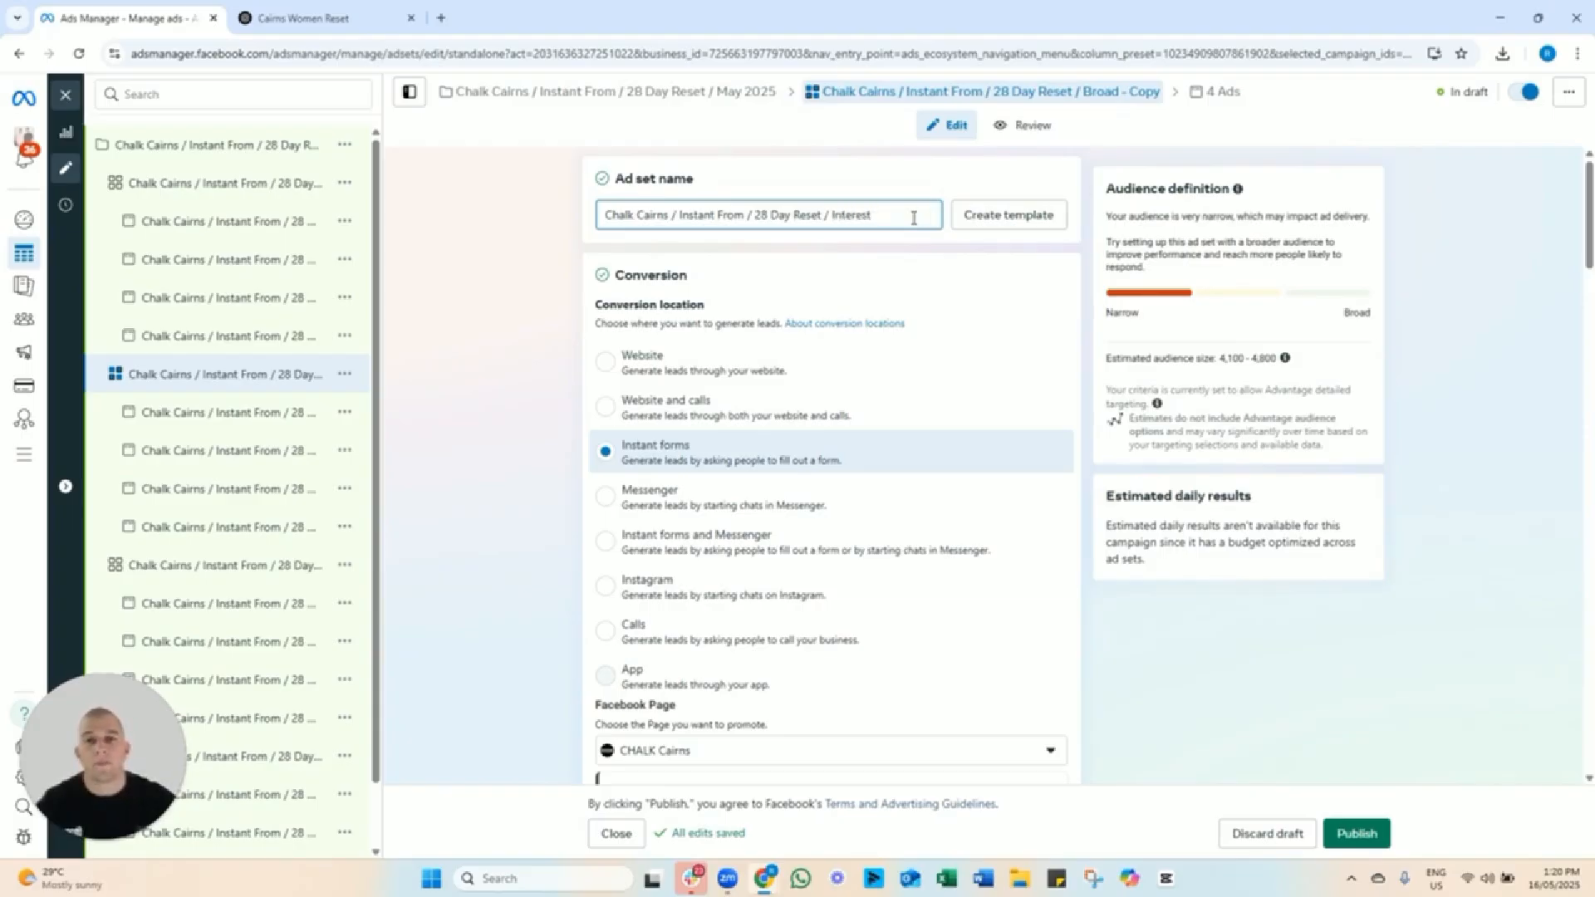
Open the Interest ad set's detailed targeting for editing and search it for "health and".
scroll(534, 421, down, 4)
scroll(534, 422, down, 15)
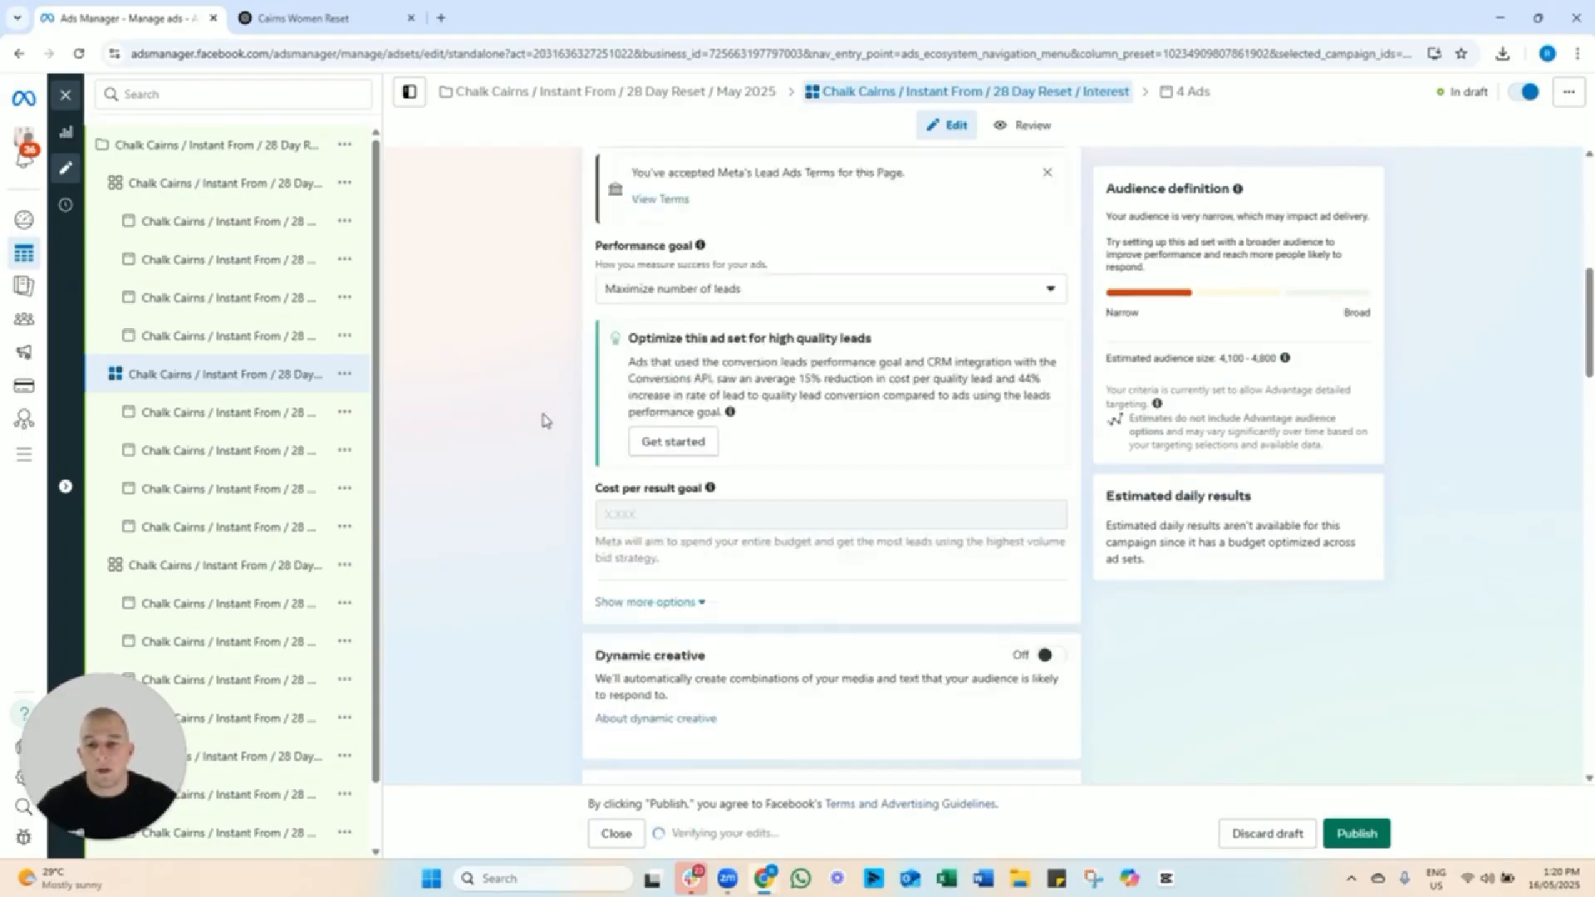
scroll(533, 419, down, 4)
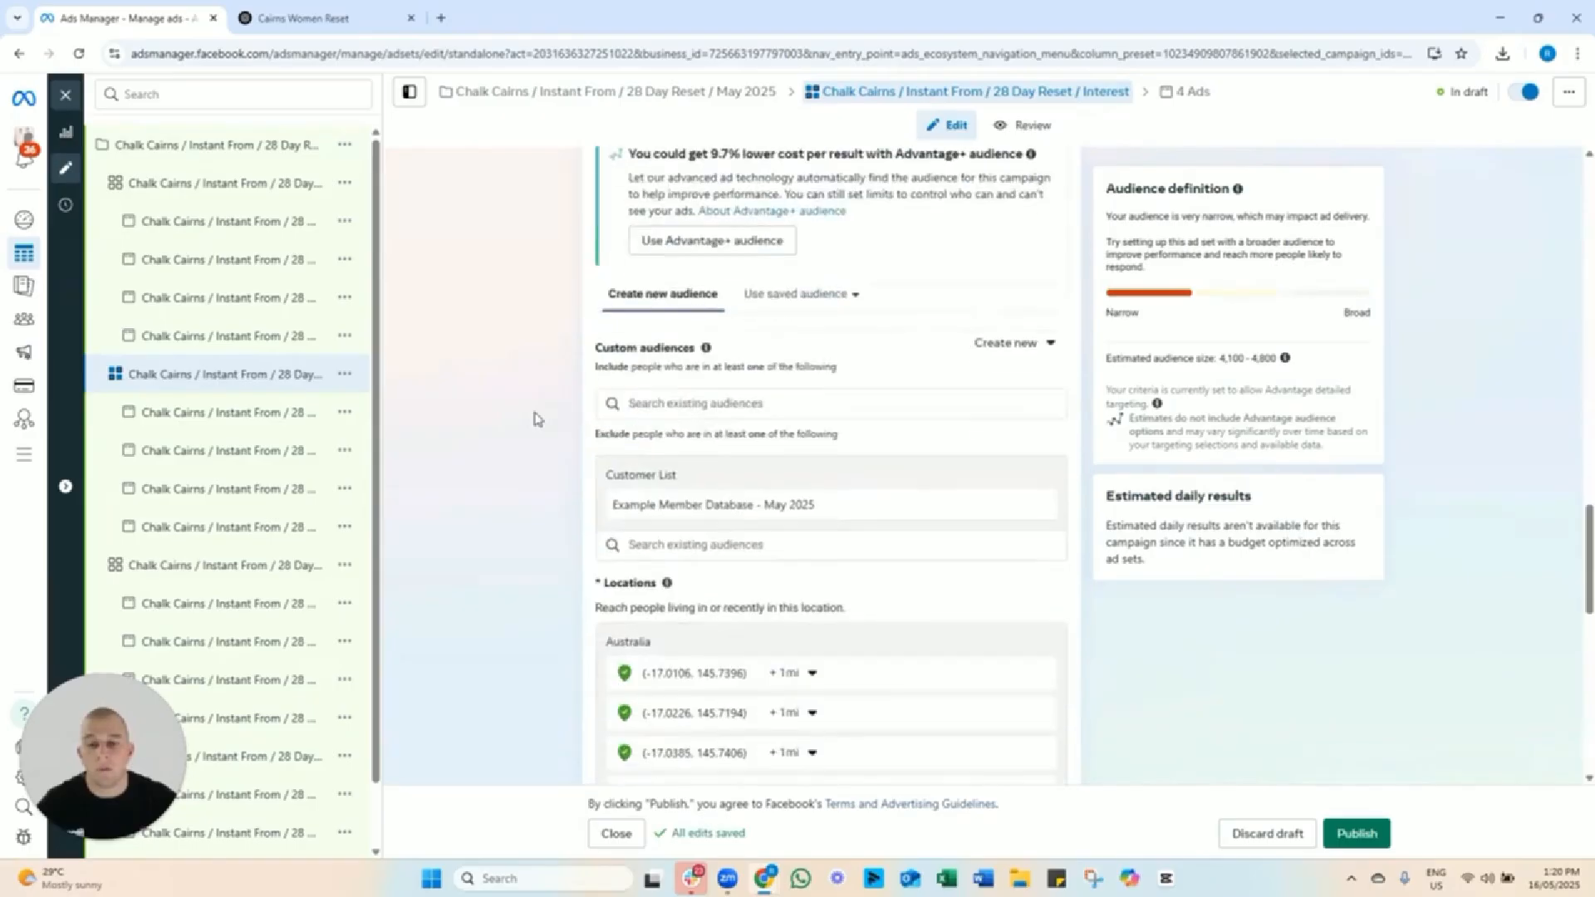
scroll(540, 407, down, 1)
scroll(541, 392, down, 3)
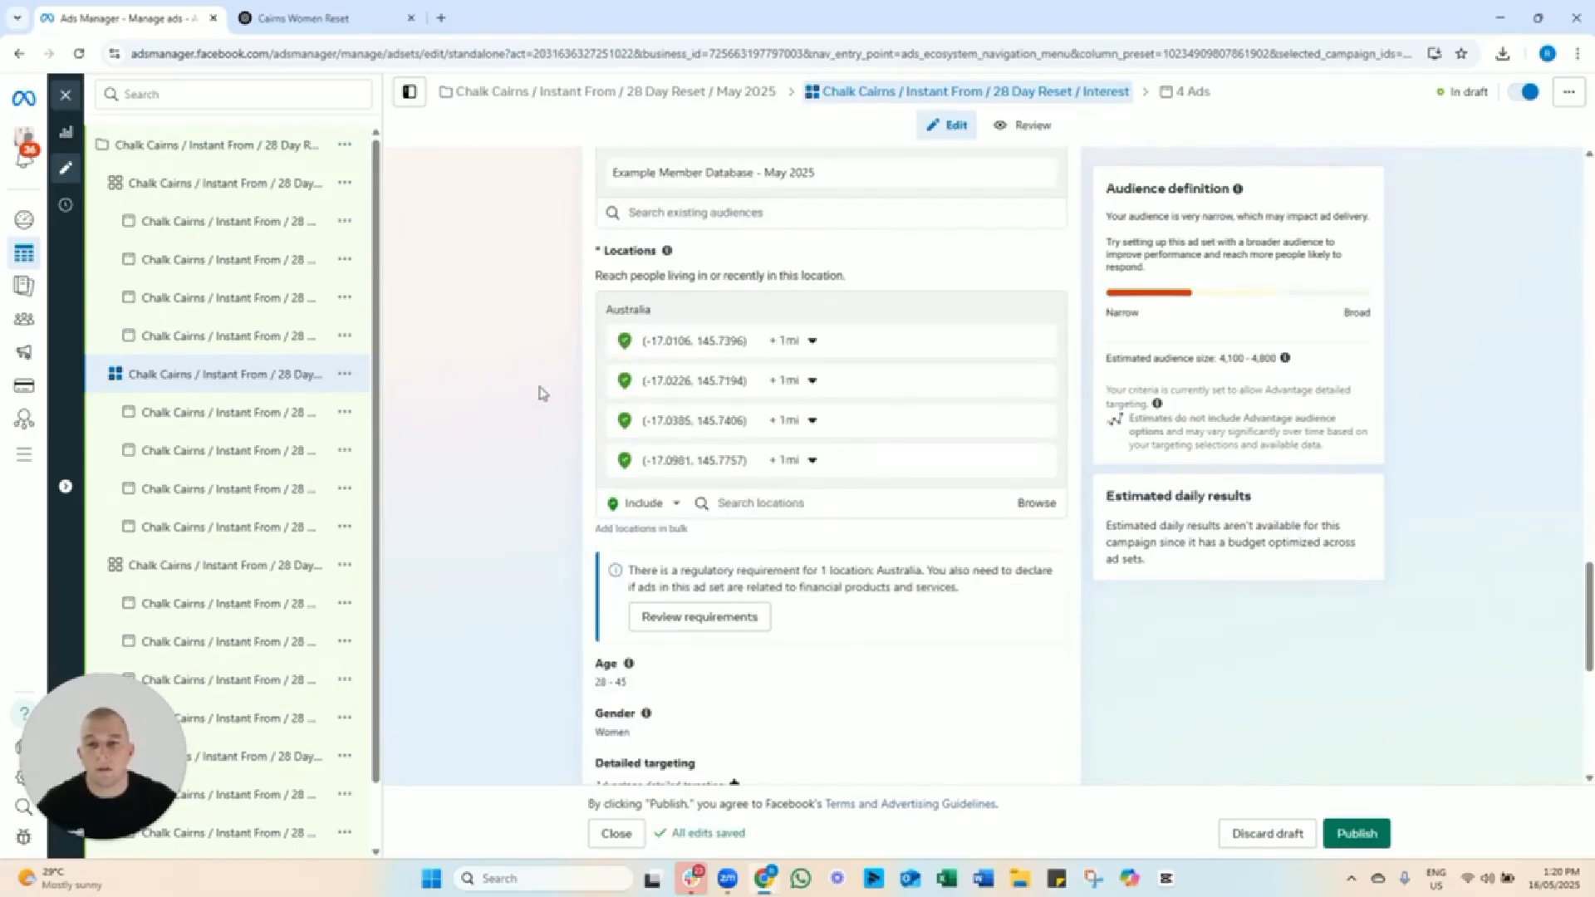
scroll(541, 392, down, 2)
scroll(542, 398, up, 3)
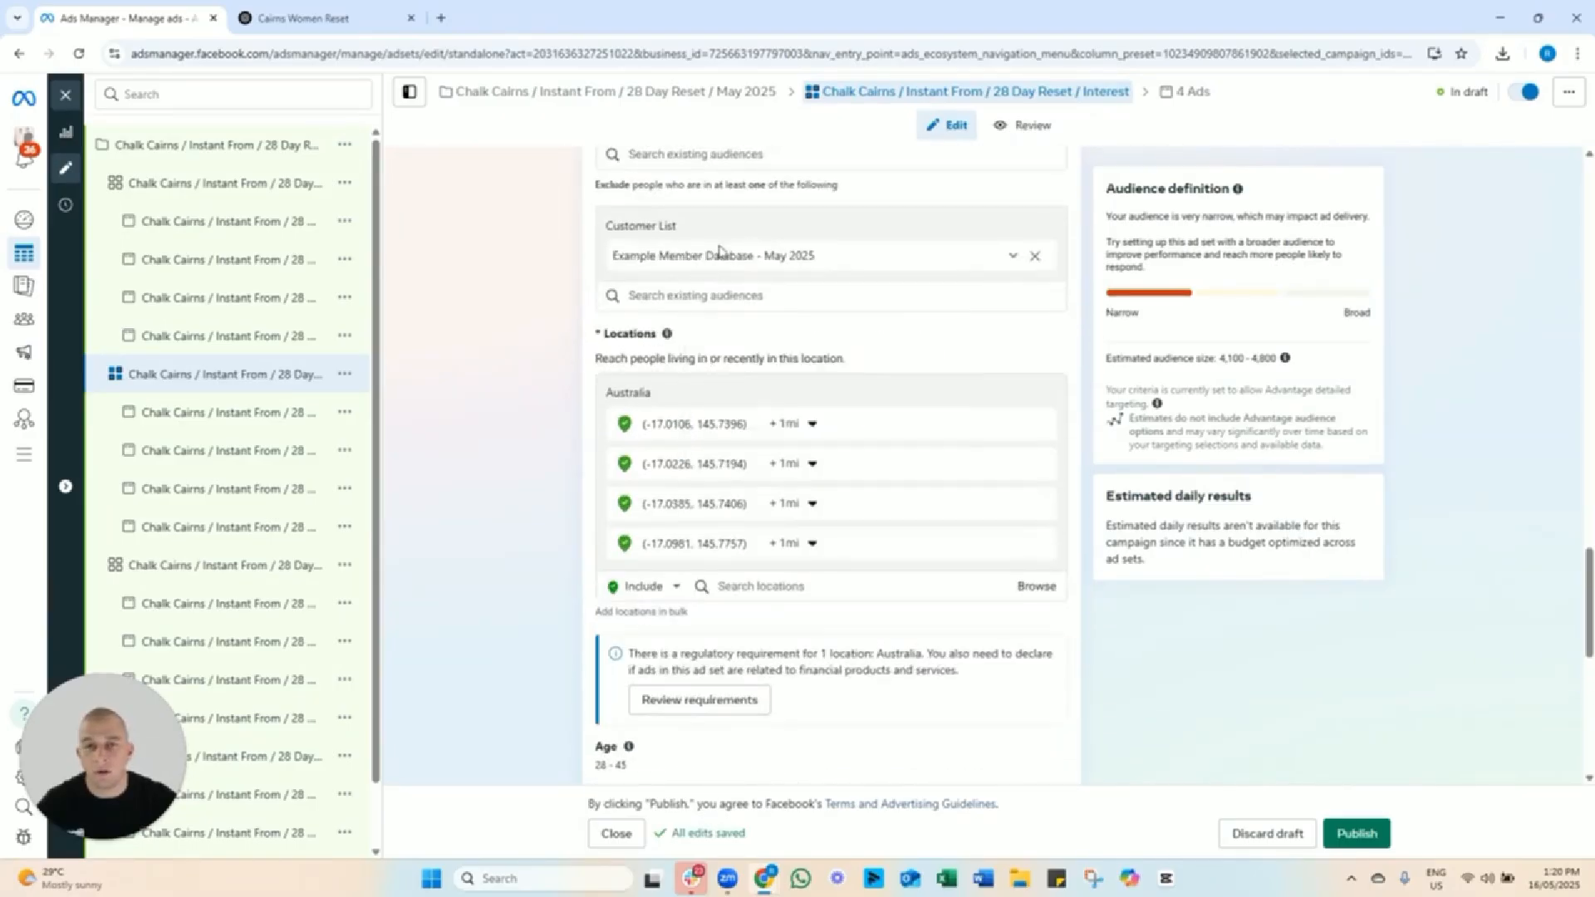
scroll(546, 419, down, 2)
scroll(503, 519, down, 4)
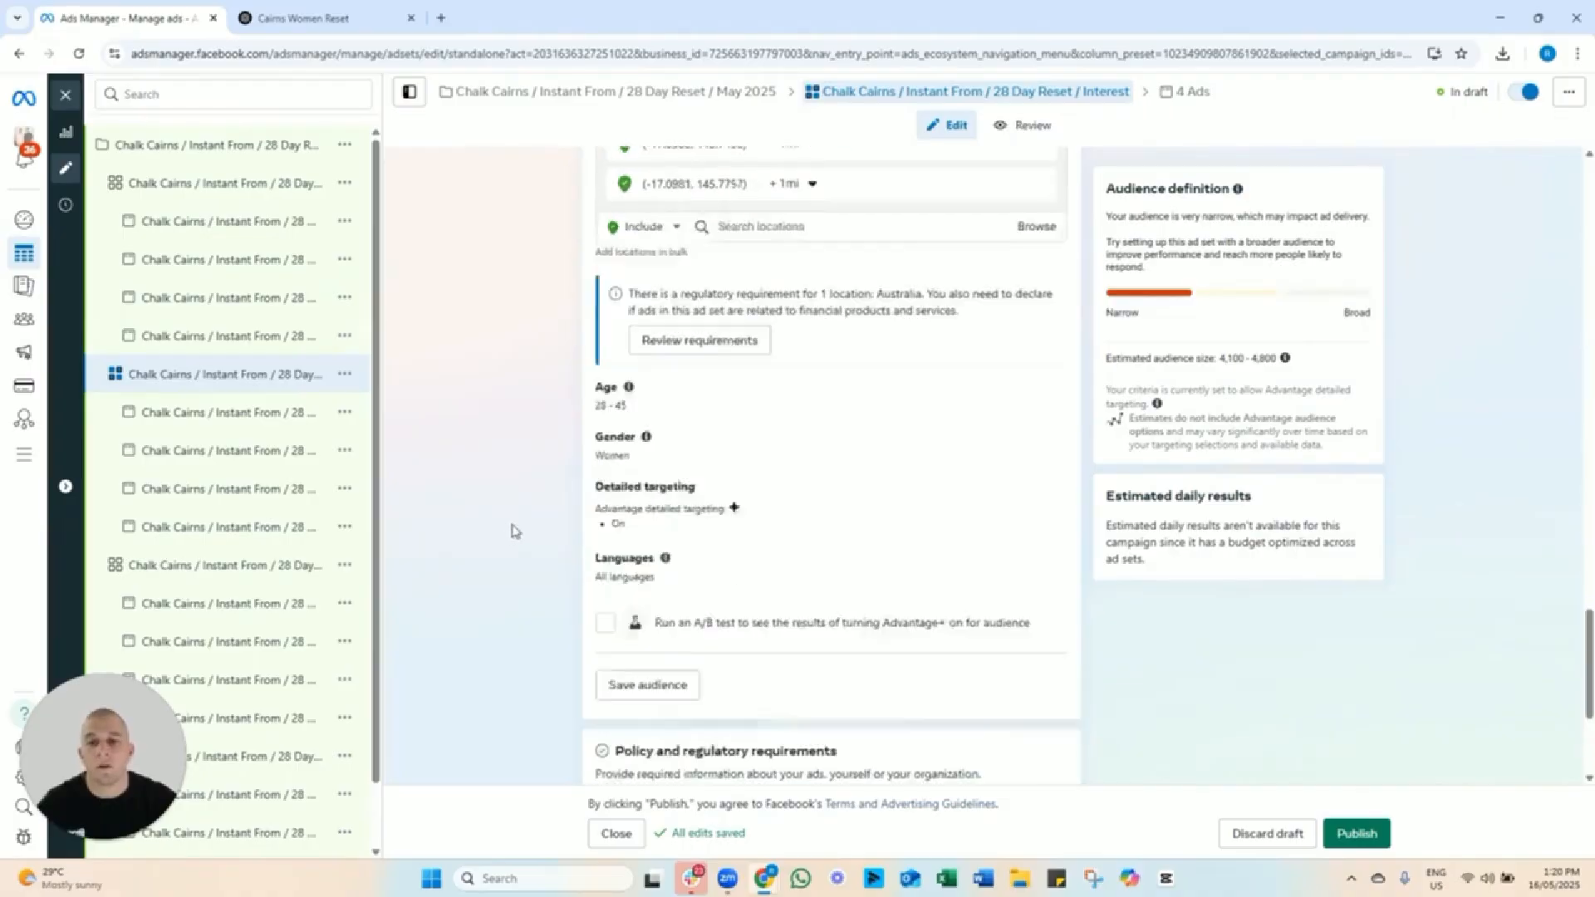
mouse_move(651, 356)
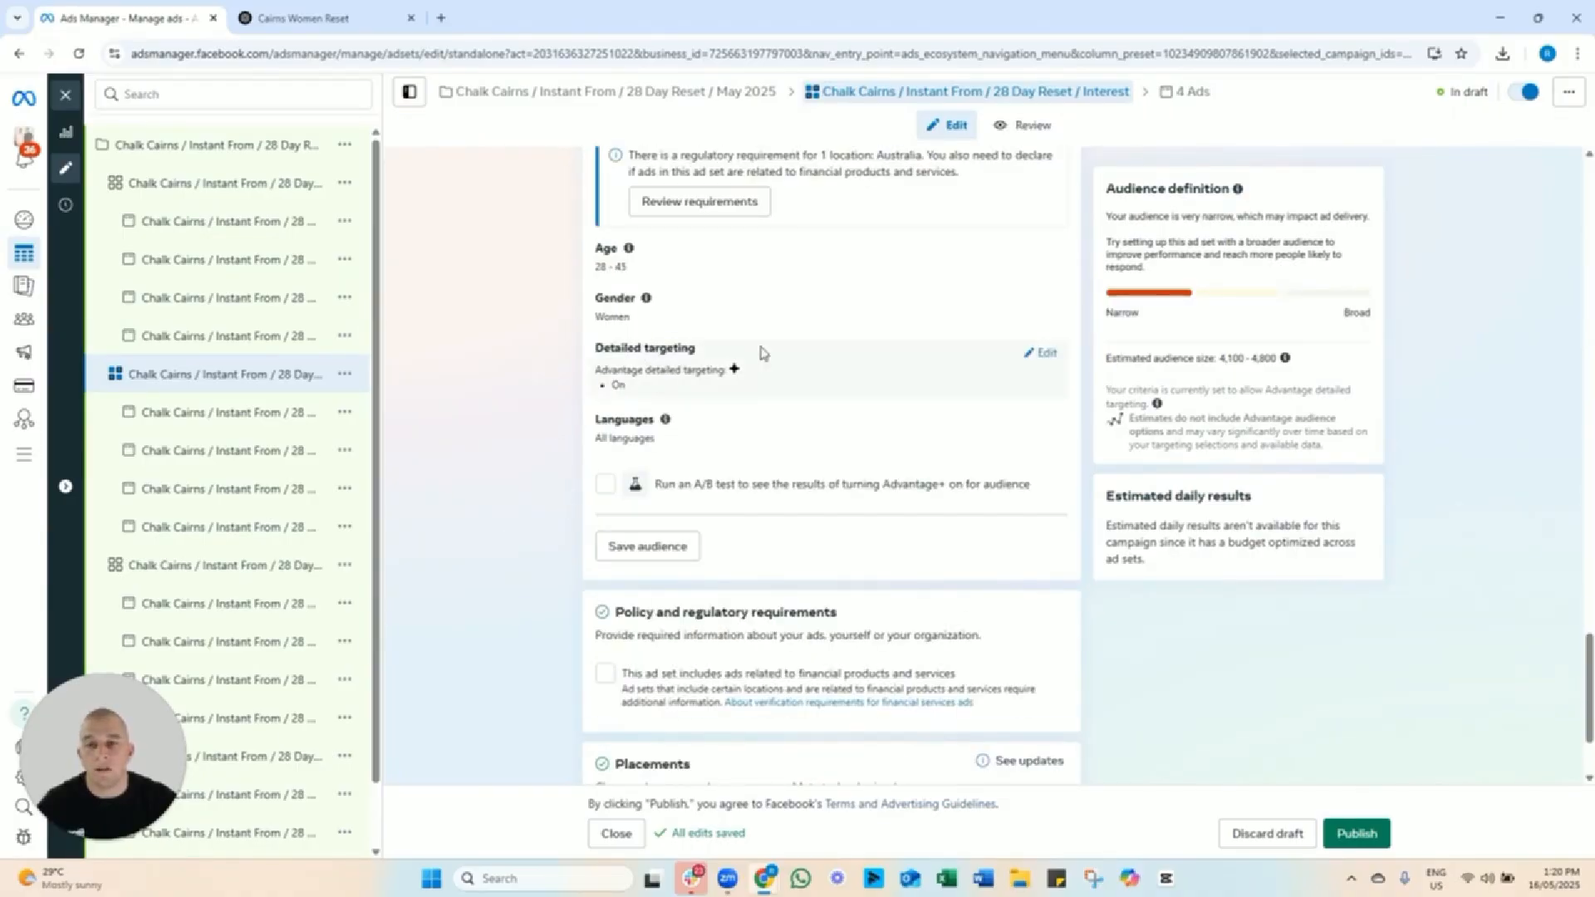
click(1042, 356)
click(678, 399)
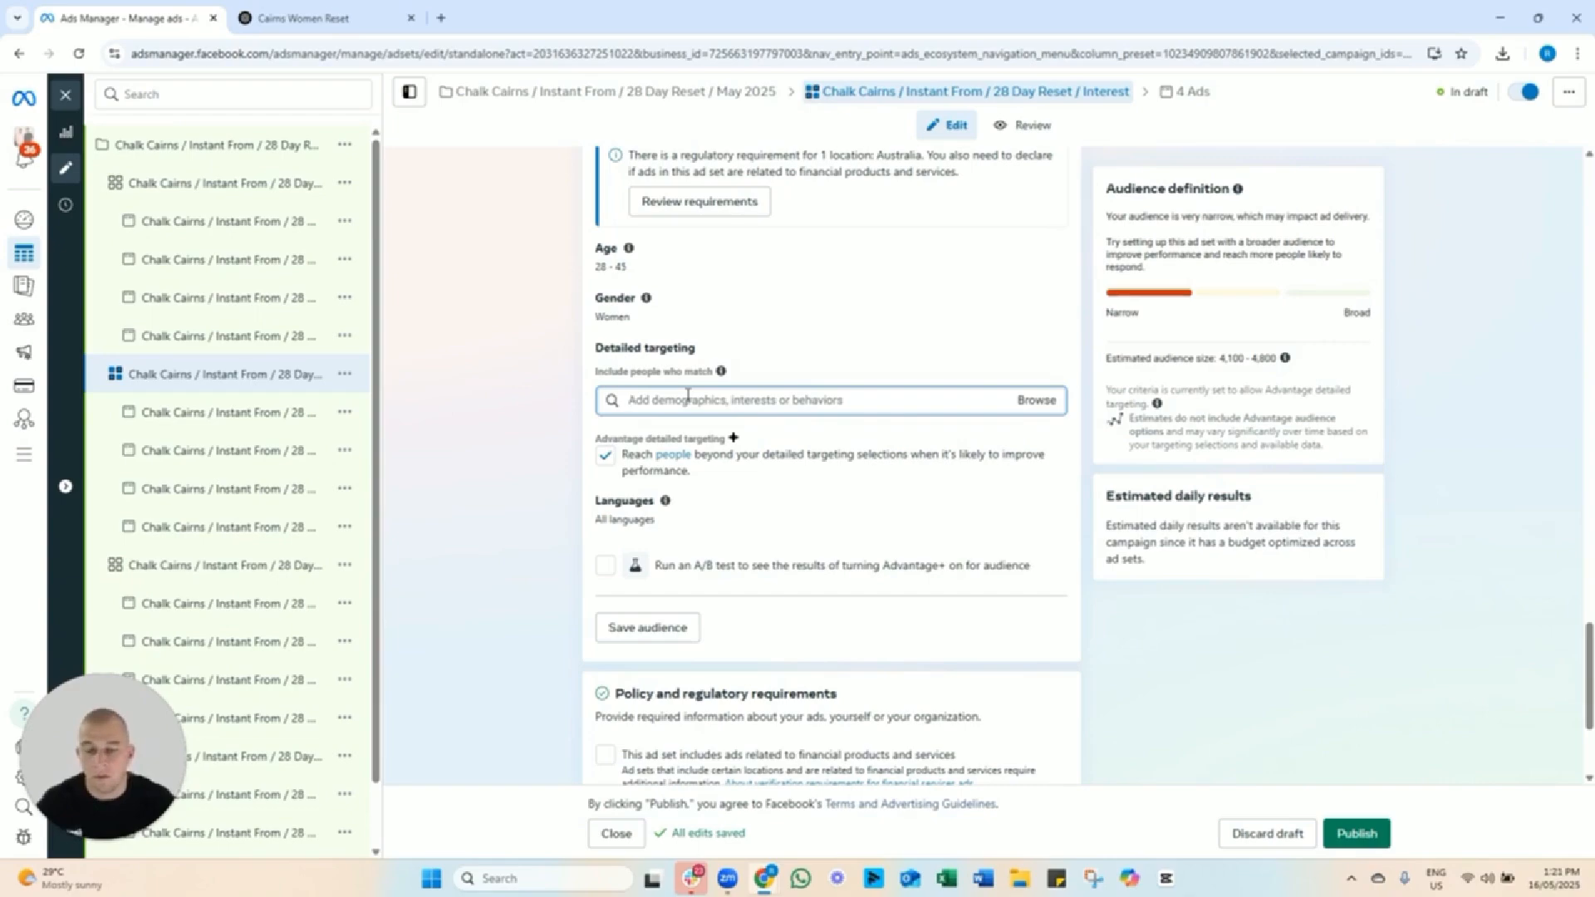
text(health and)
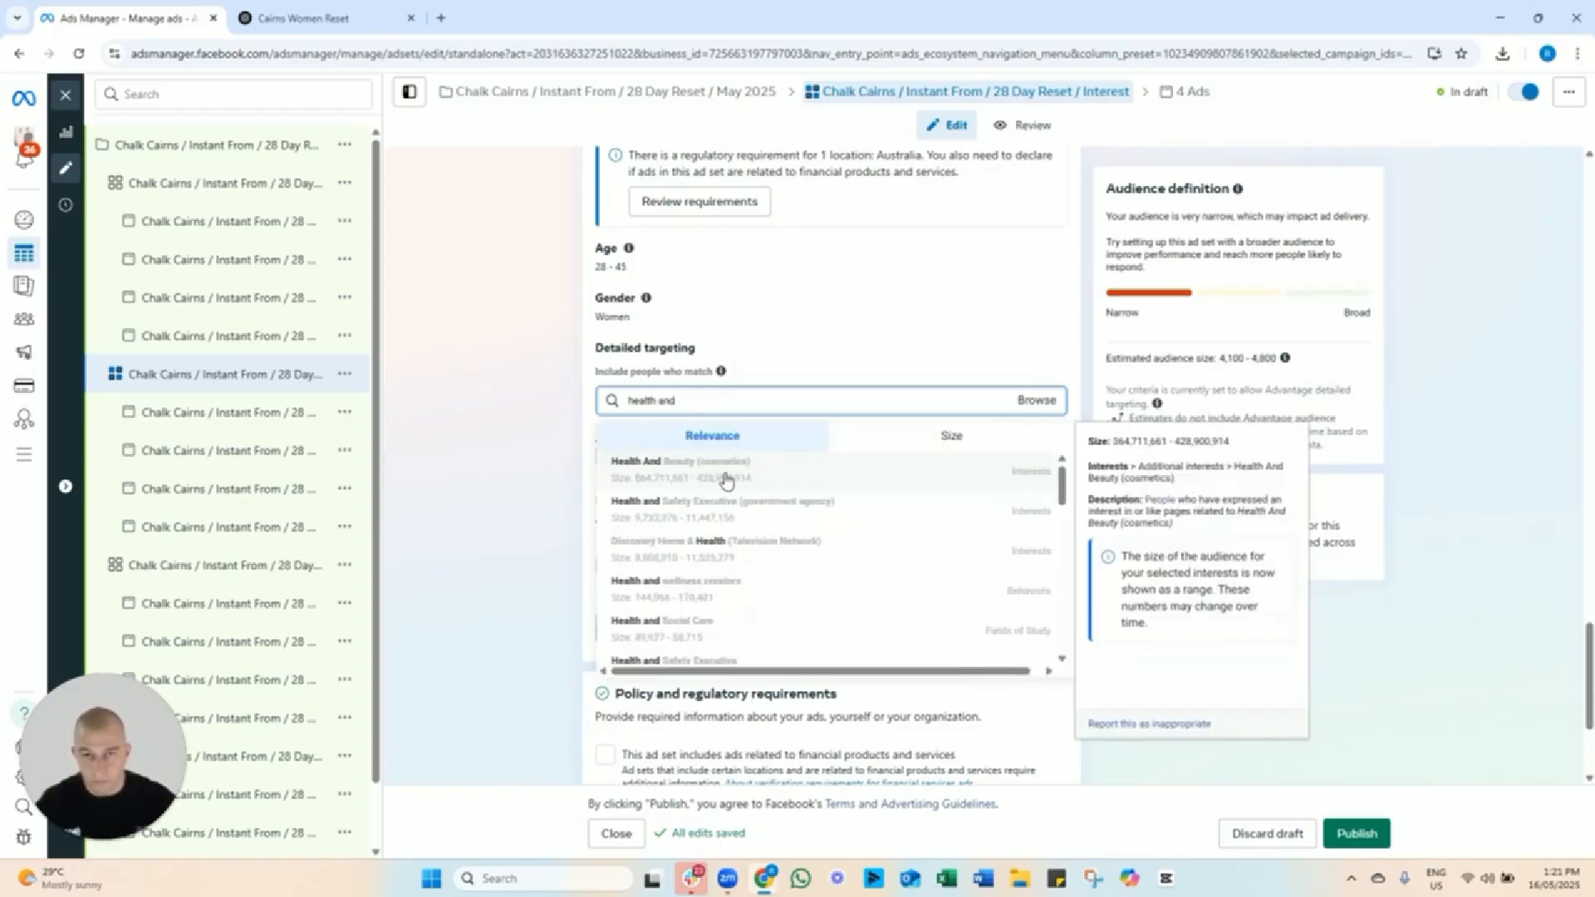
click(913, 426)
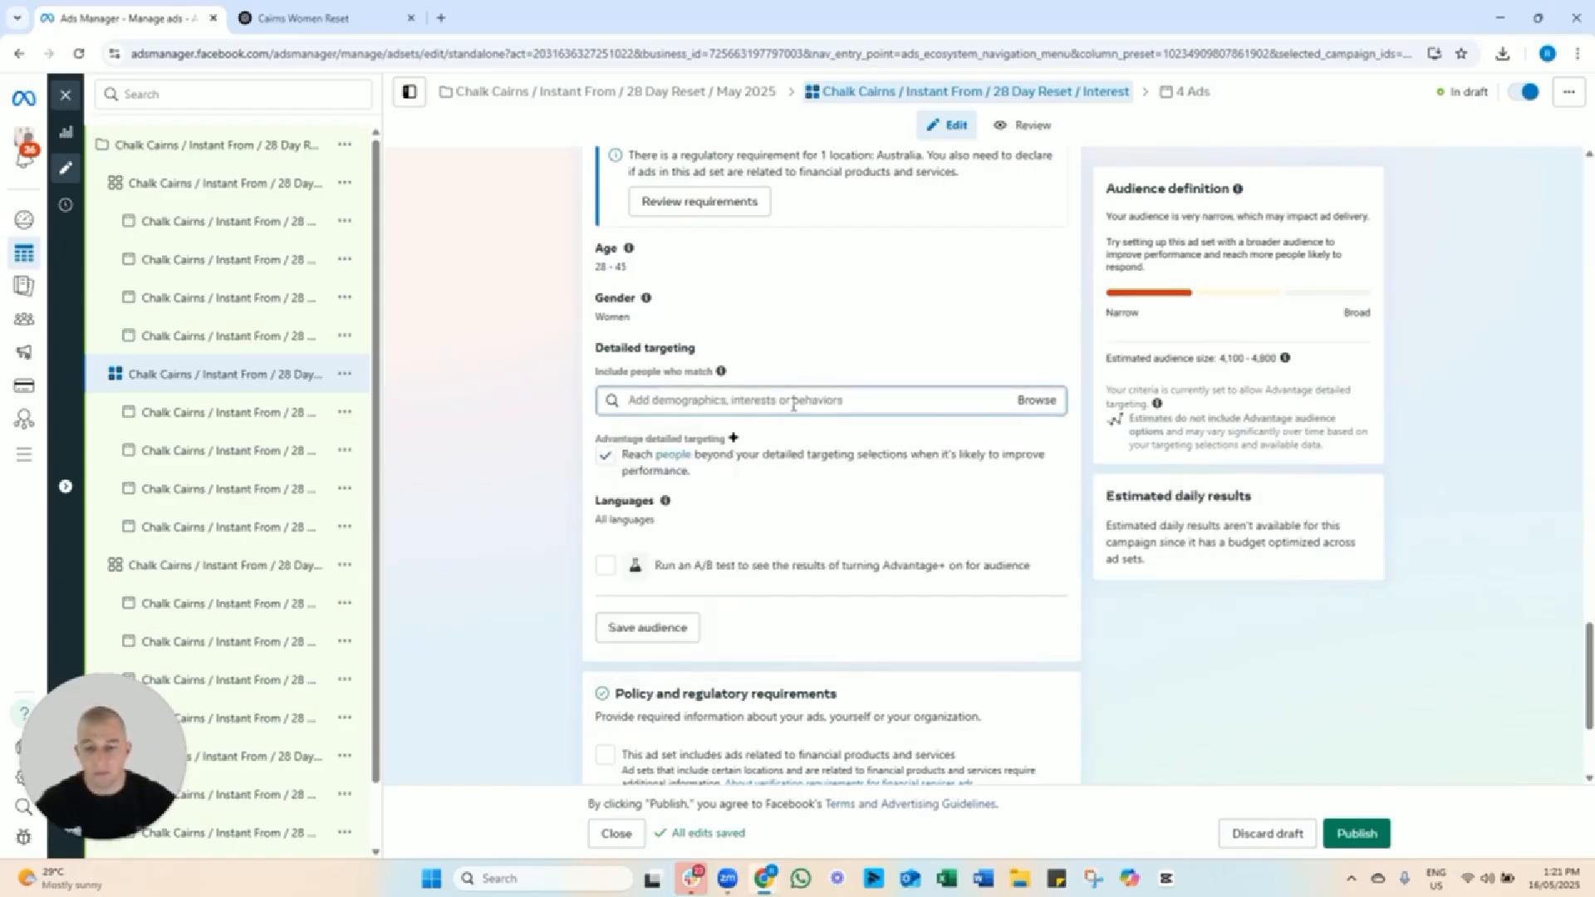
Search the detailed targeting again for "health and", sort the suggestions by size and add the Fitness and wellness (fitness) interest.
text(hel)
key(BackSpace)
key(BackSpace)
key(BackSpace)
key(BackSpace)
key(BackSpace)
key(BackSpace)
key(BackSpace)
text(alth and)
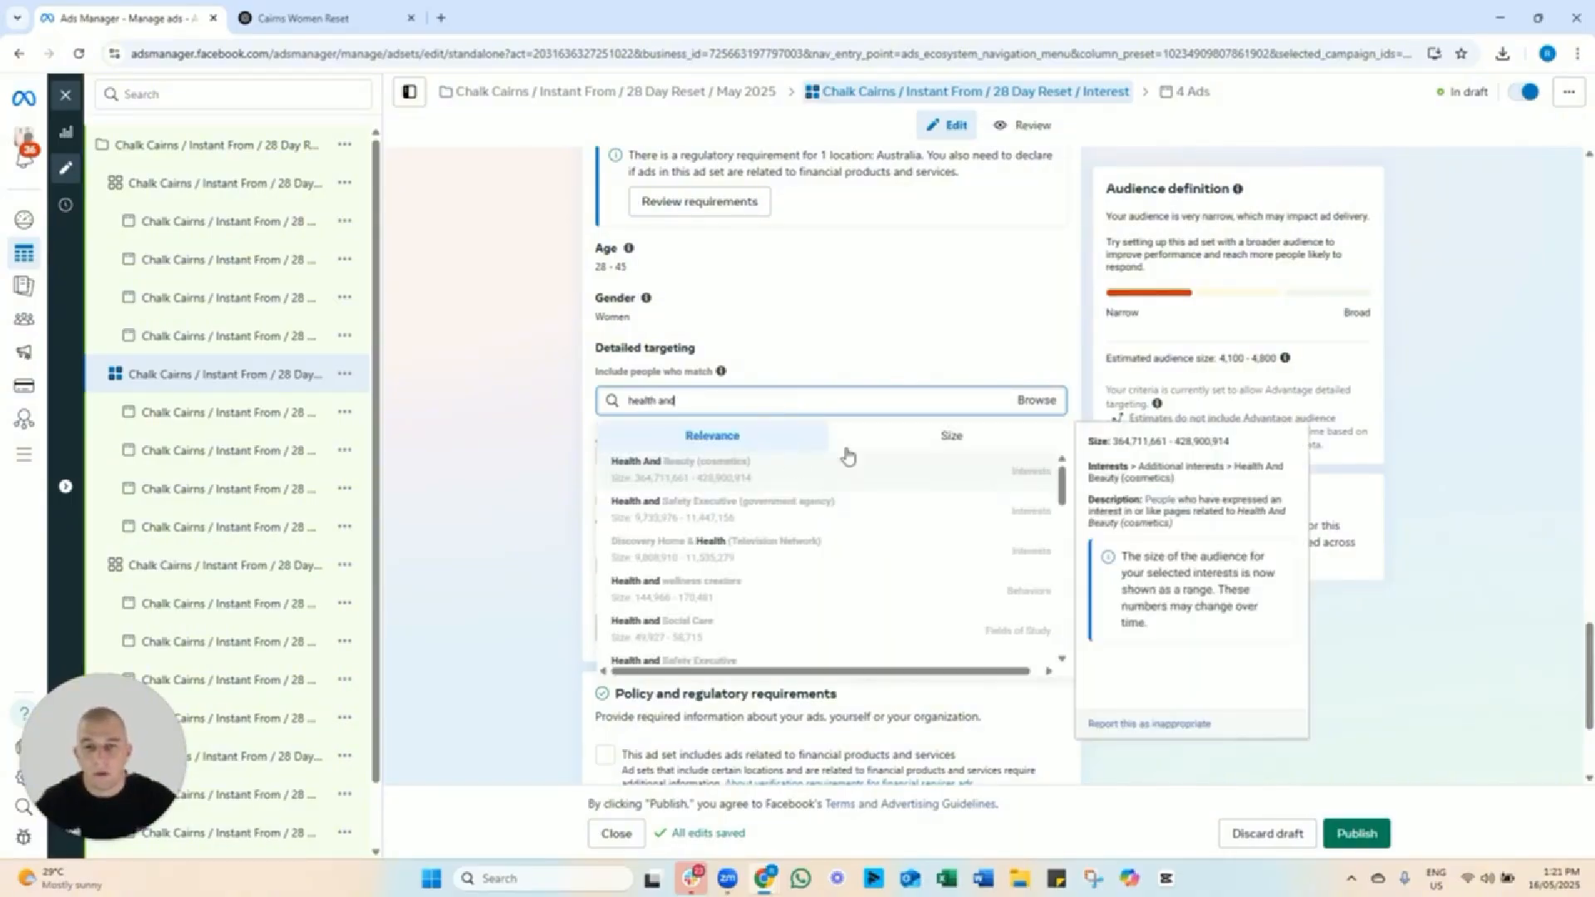
click(913, 441)
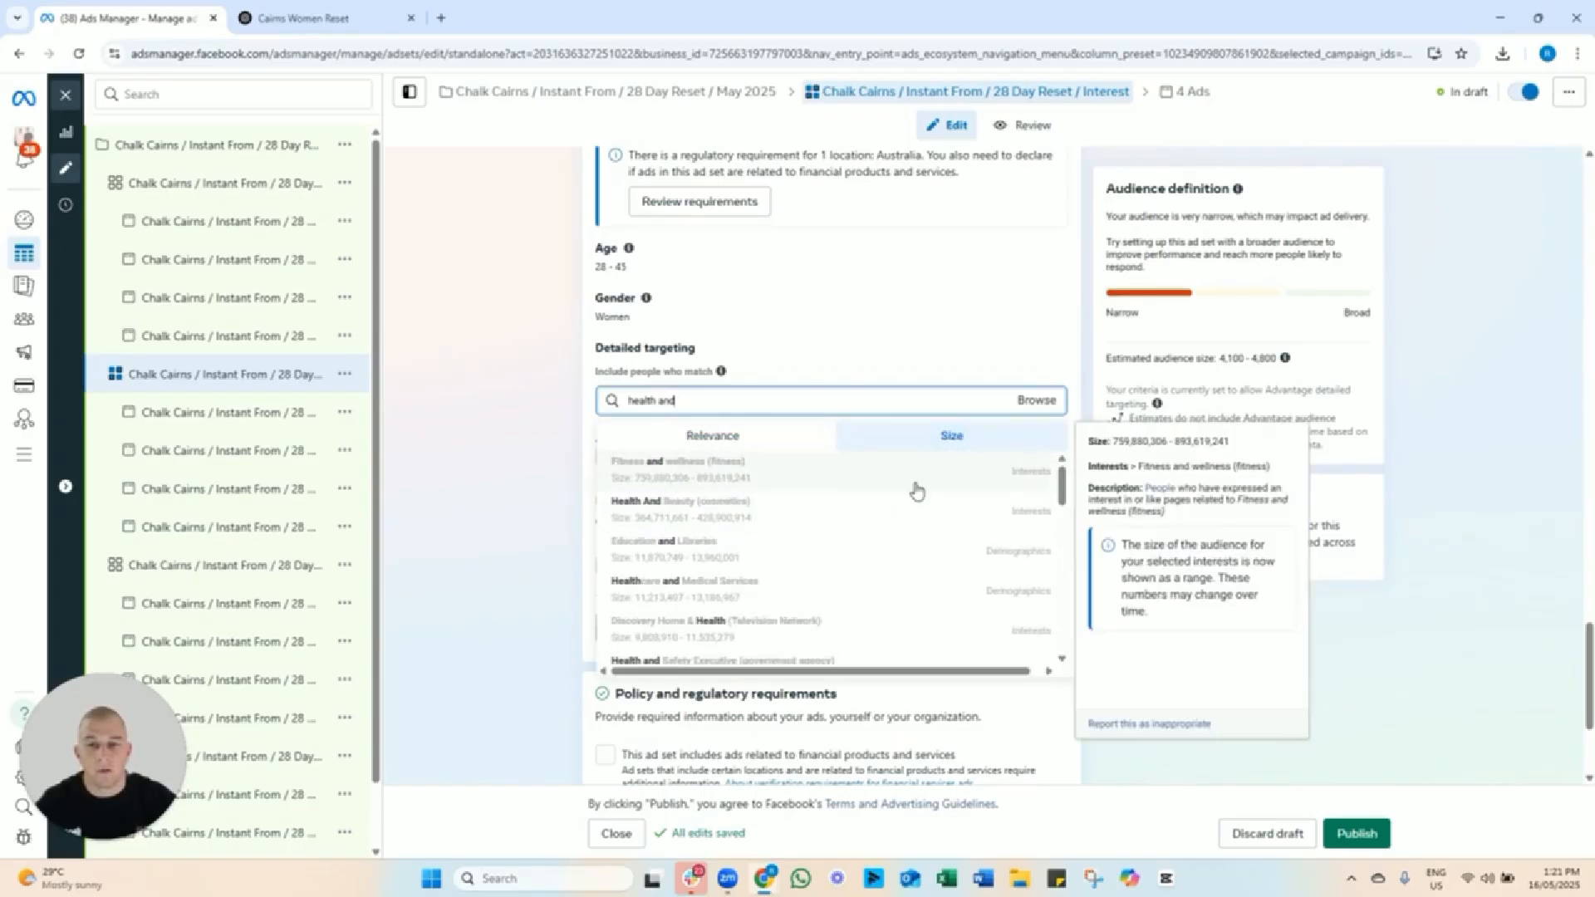
mouse_move(1022, 481)
click(666, 475)
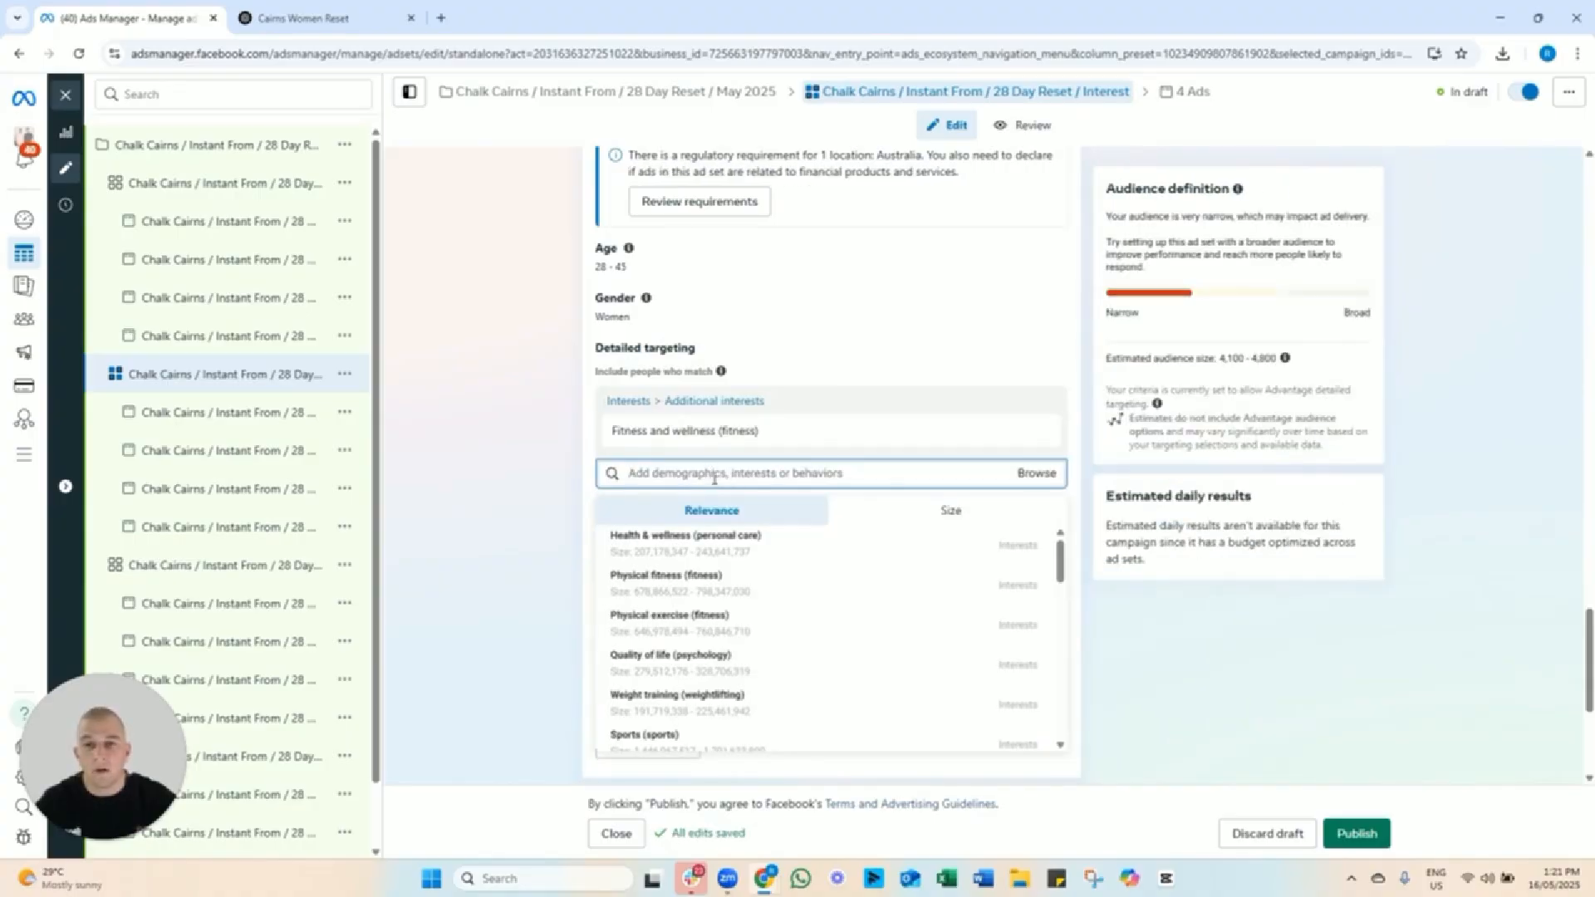
Search the Interest ad set's detailed targeting for "physi" and add Physical fitness, Physical exercise and the suggested Health & wellness (personal care).
text(shys)
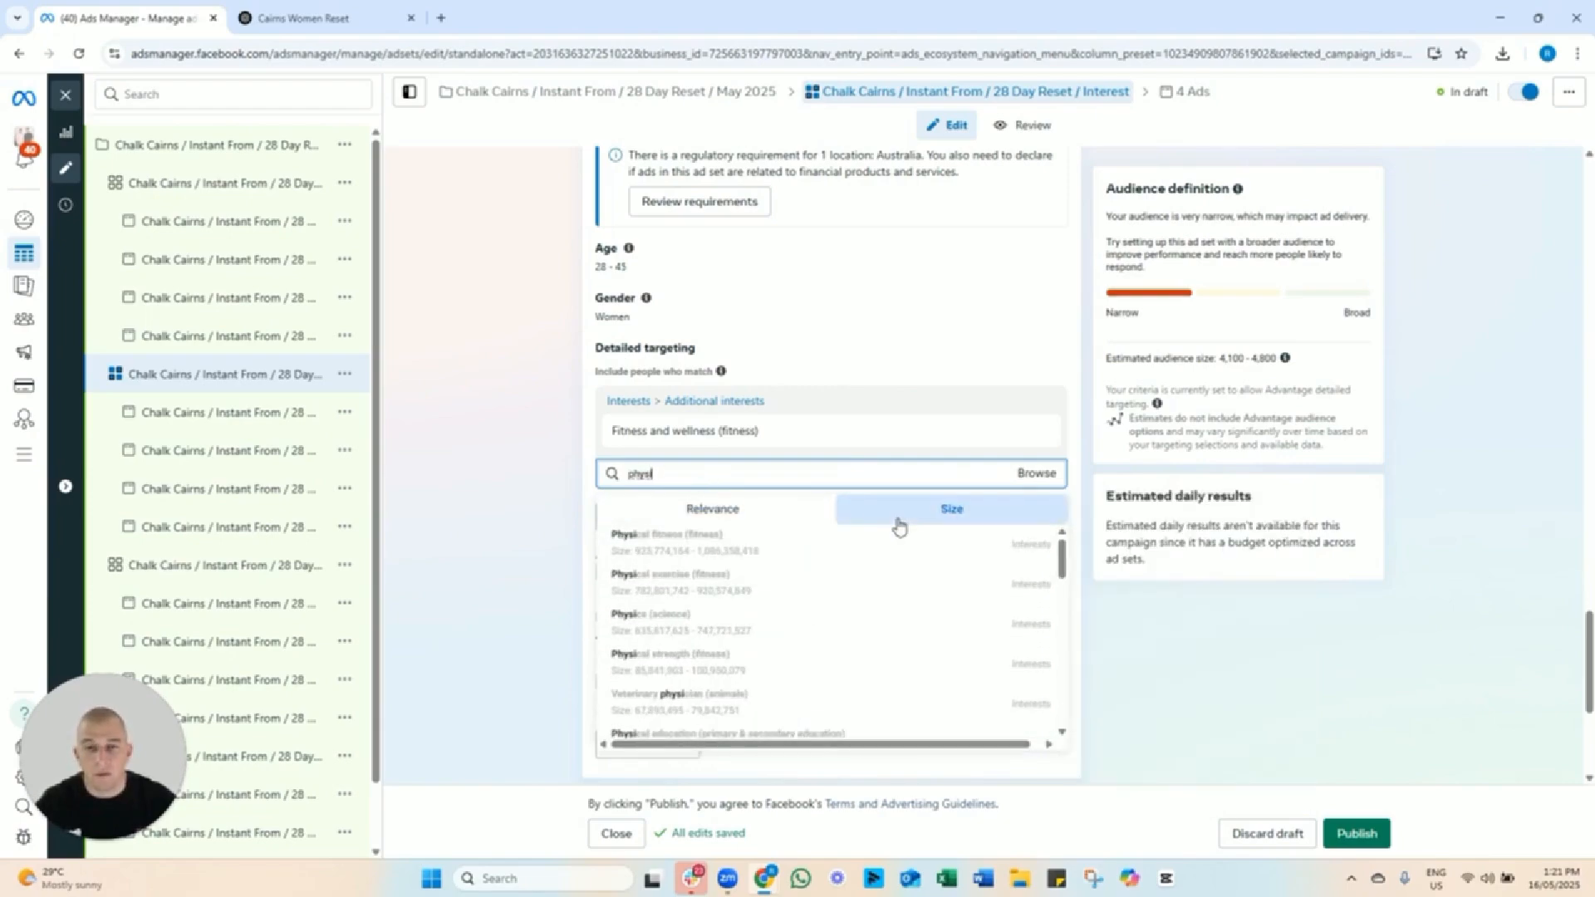
click(749, 555)
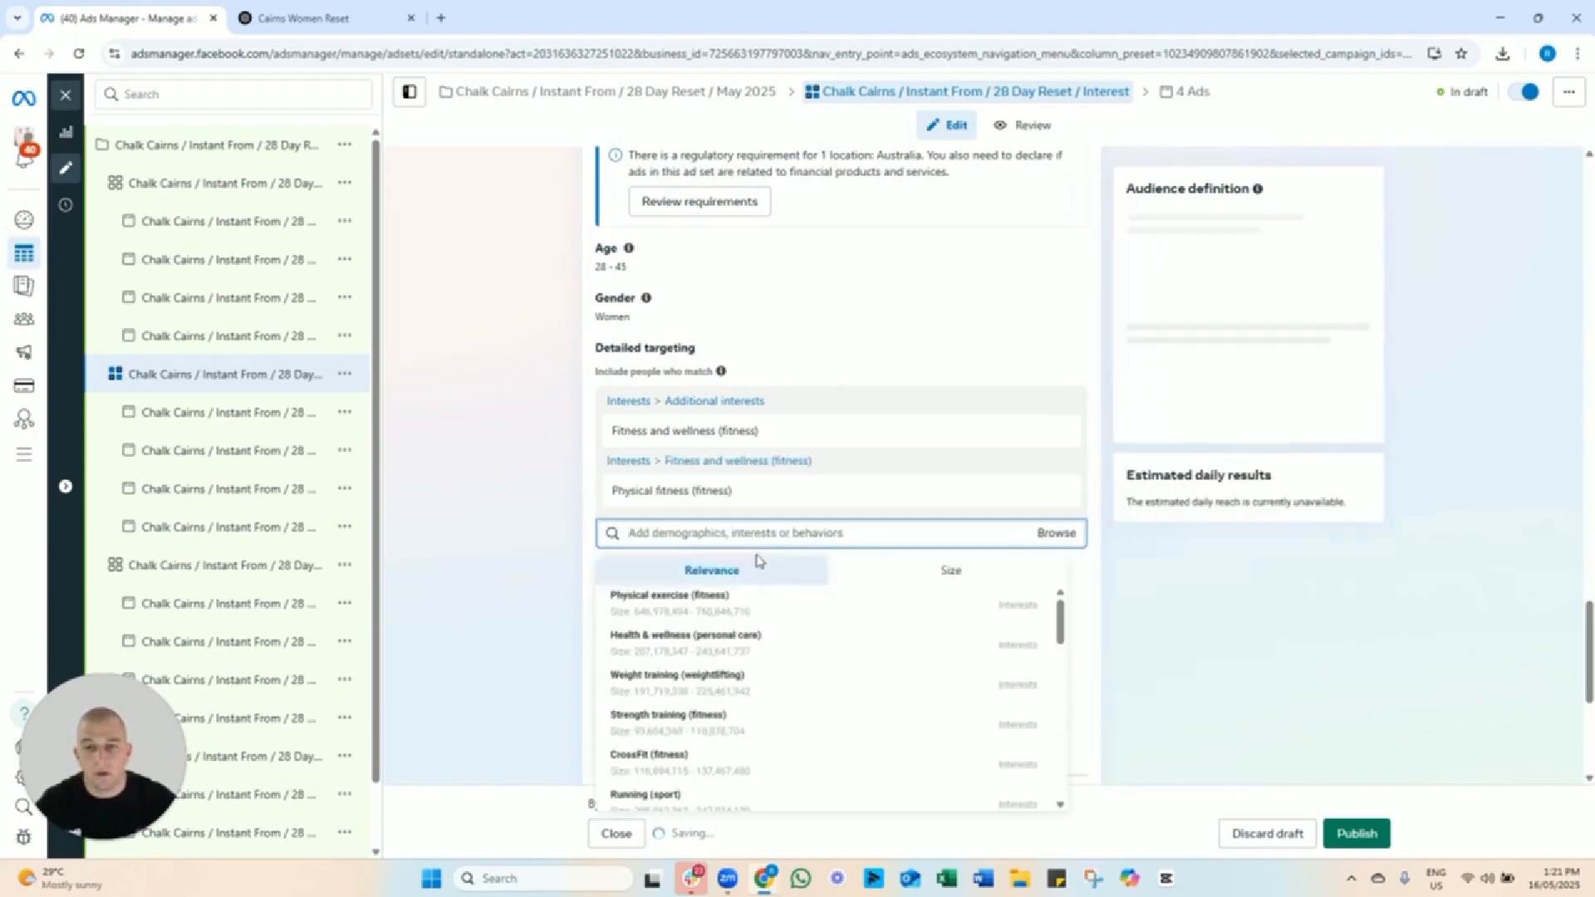
click(704, 615)
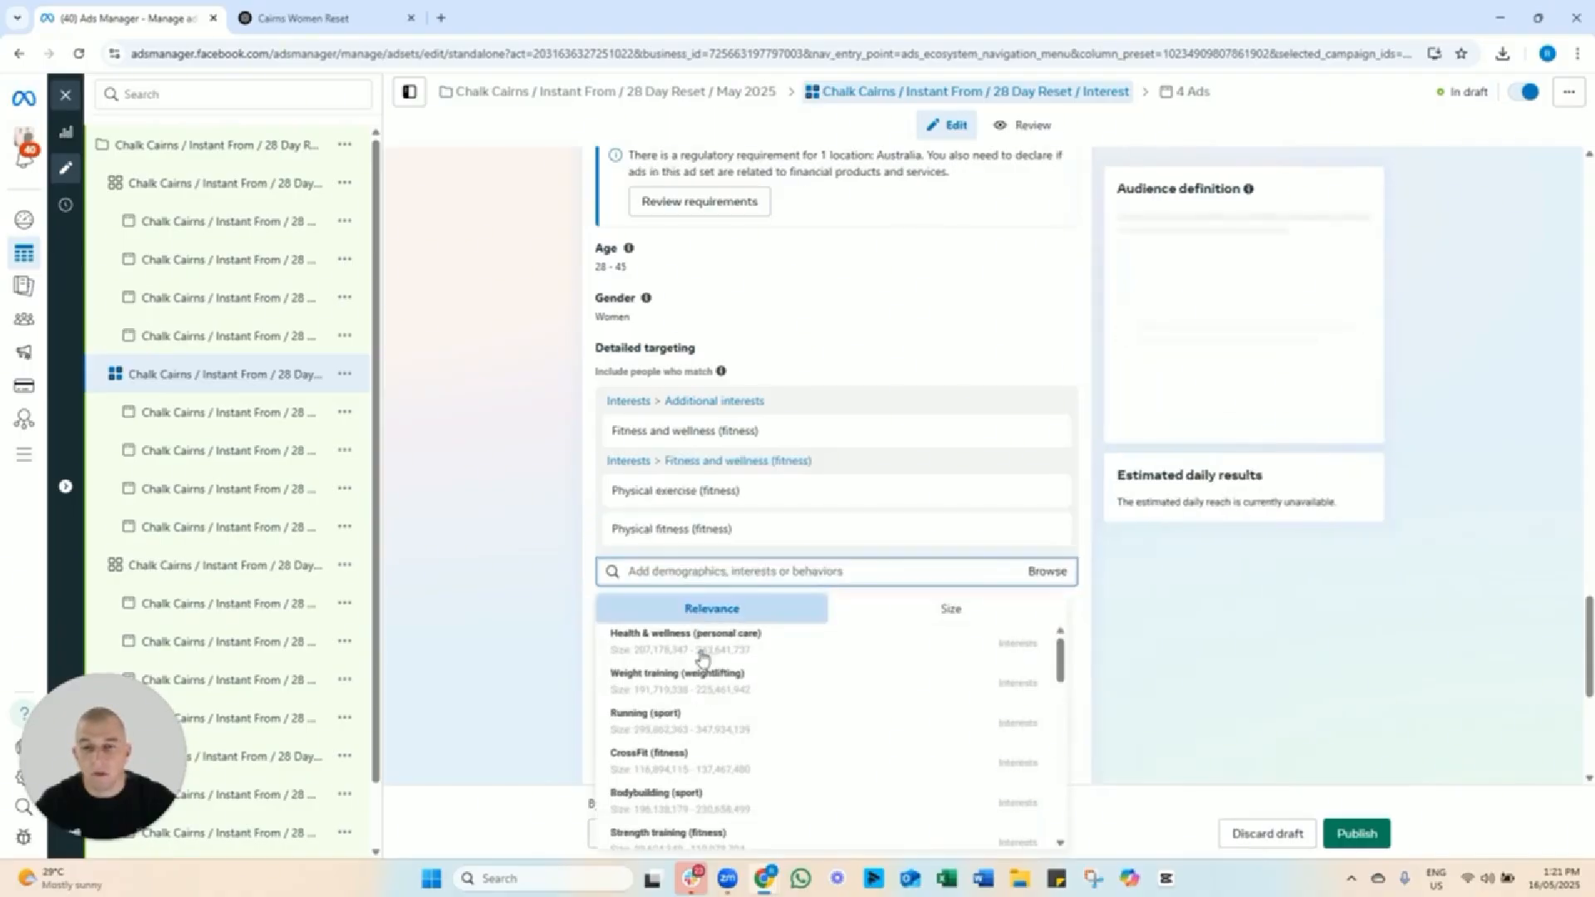
click(796, 652)
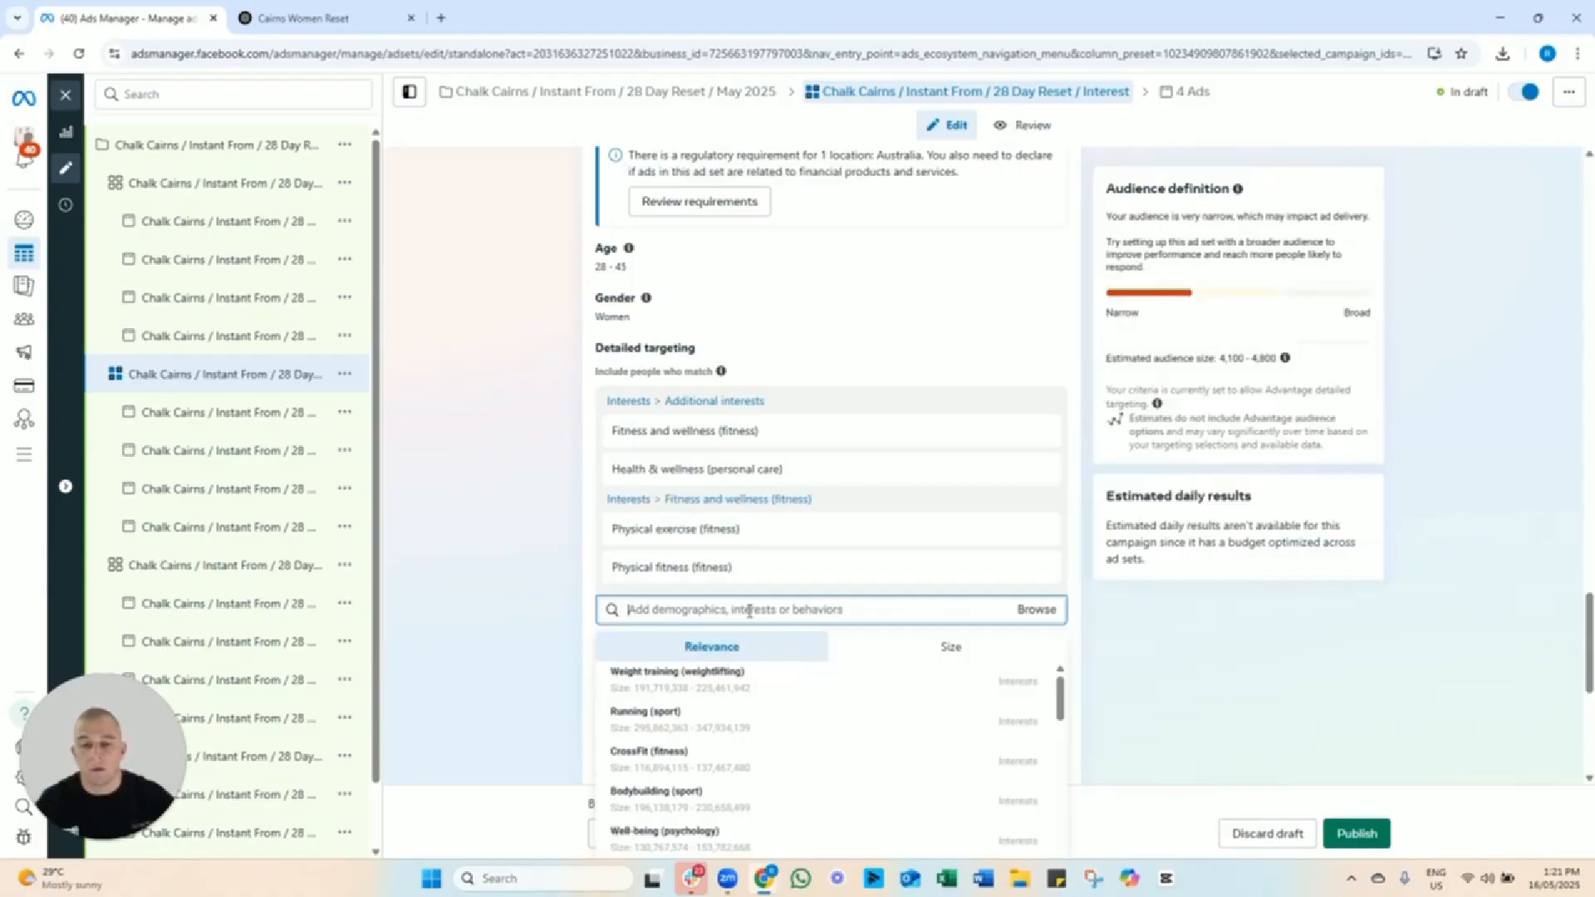
Search the detailed targeting for "strength" and add the Strength training (fitness) interest.
text(st)
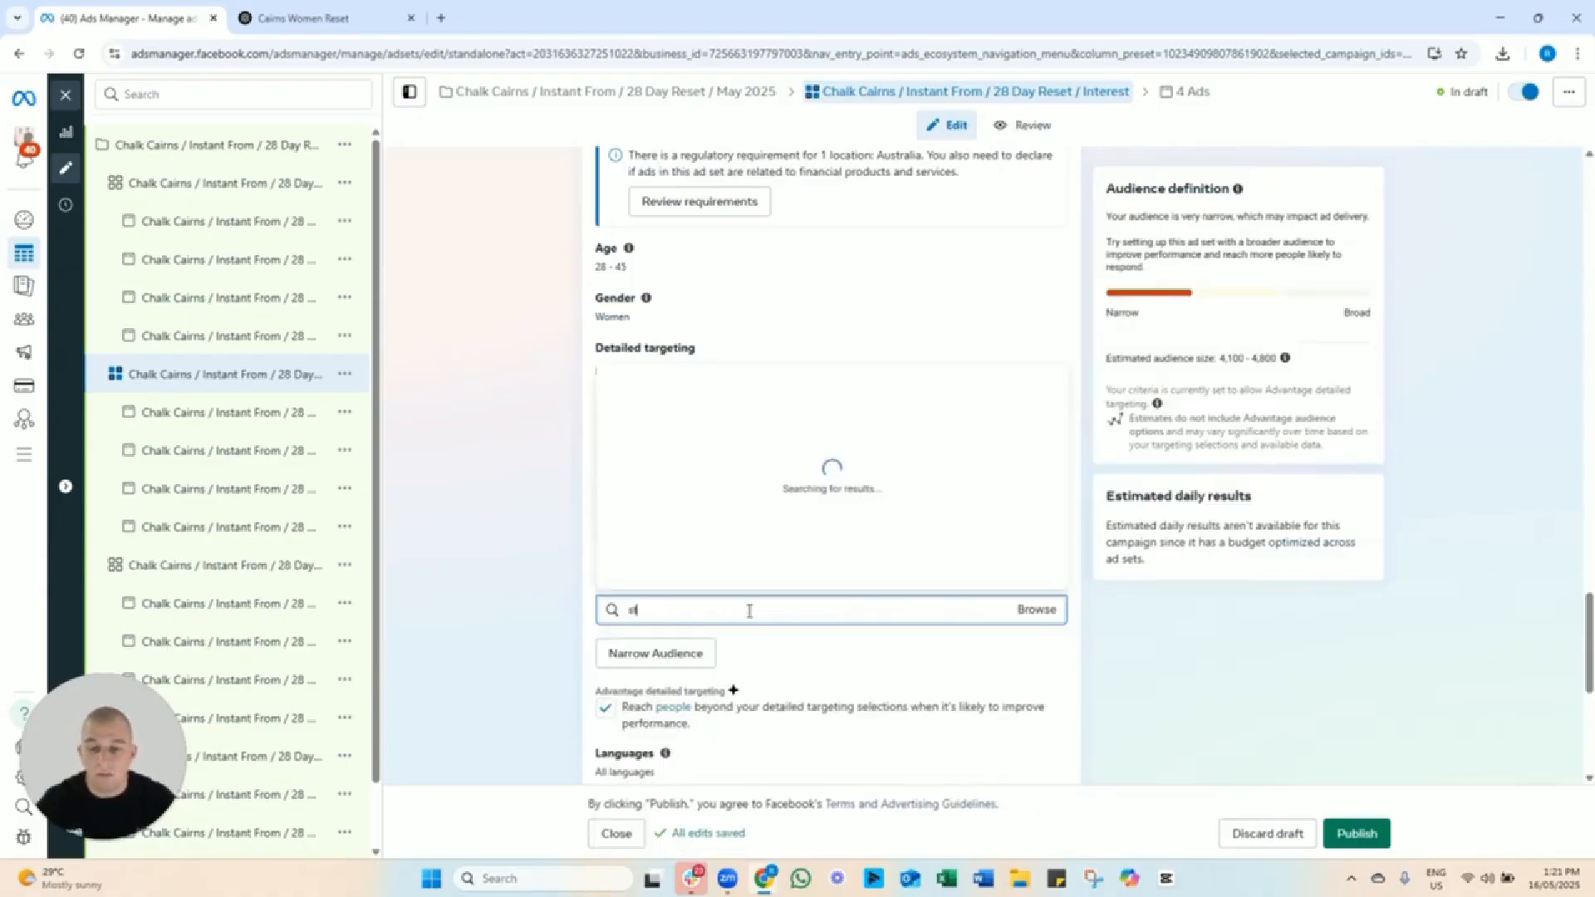
text(ren)
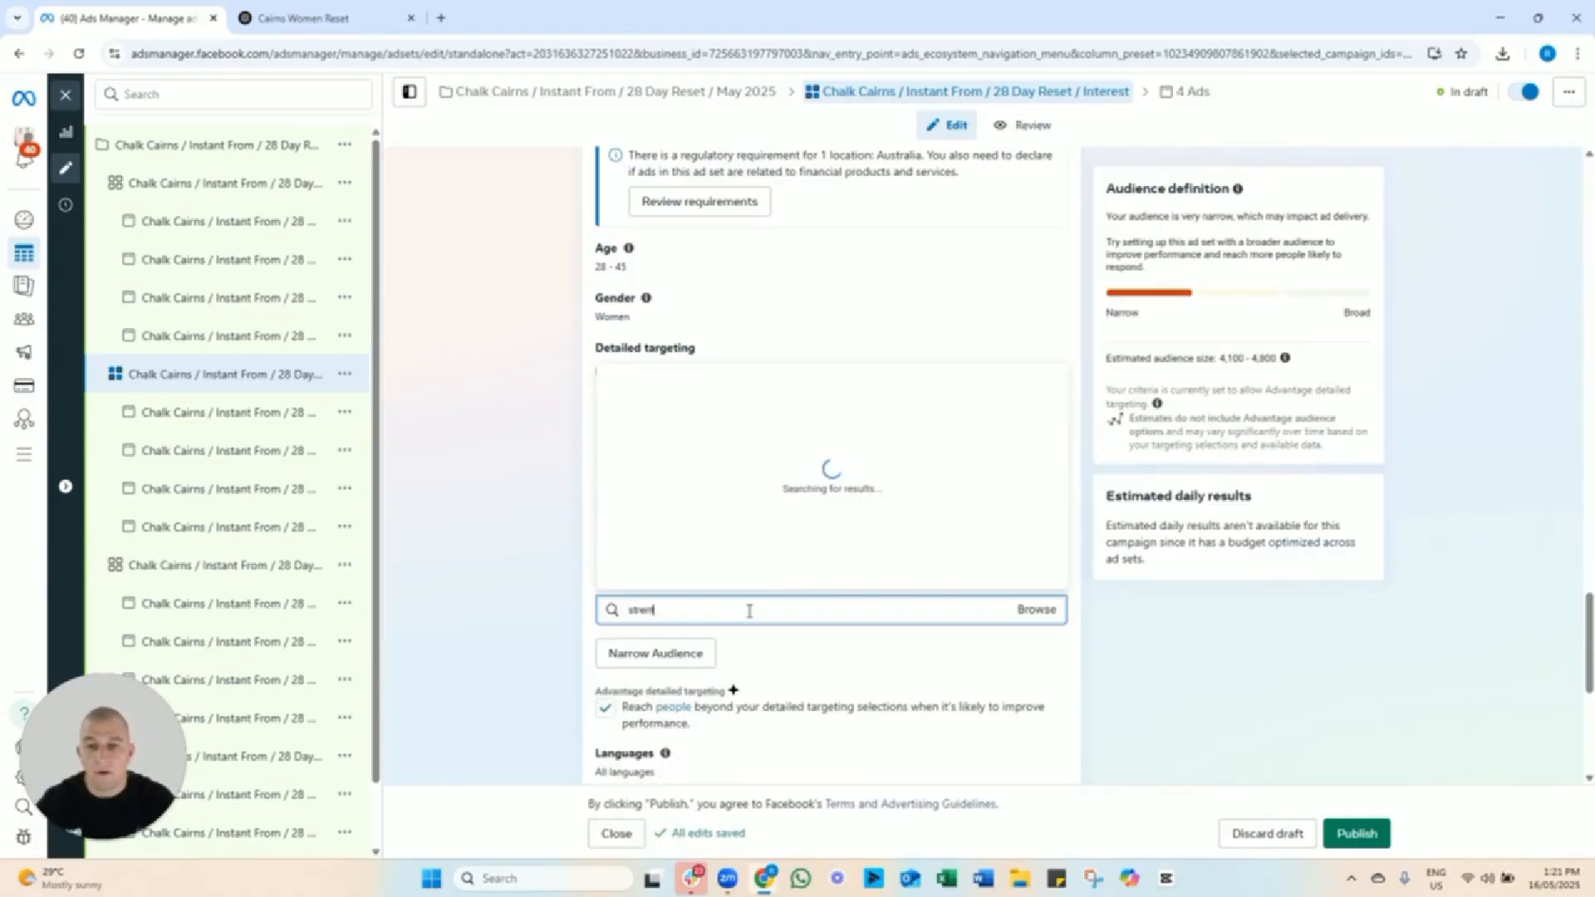
text(gth)
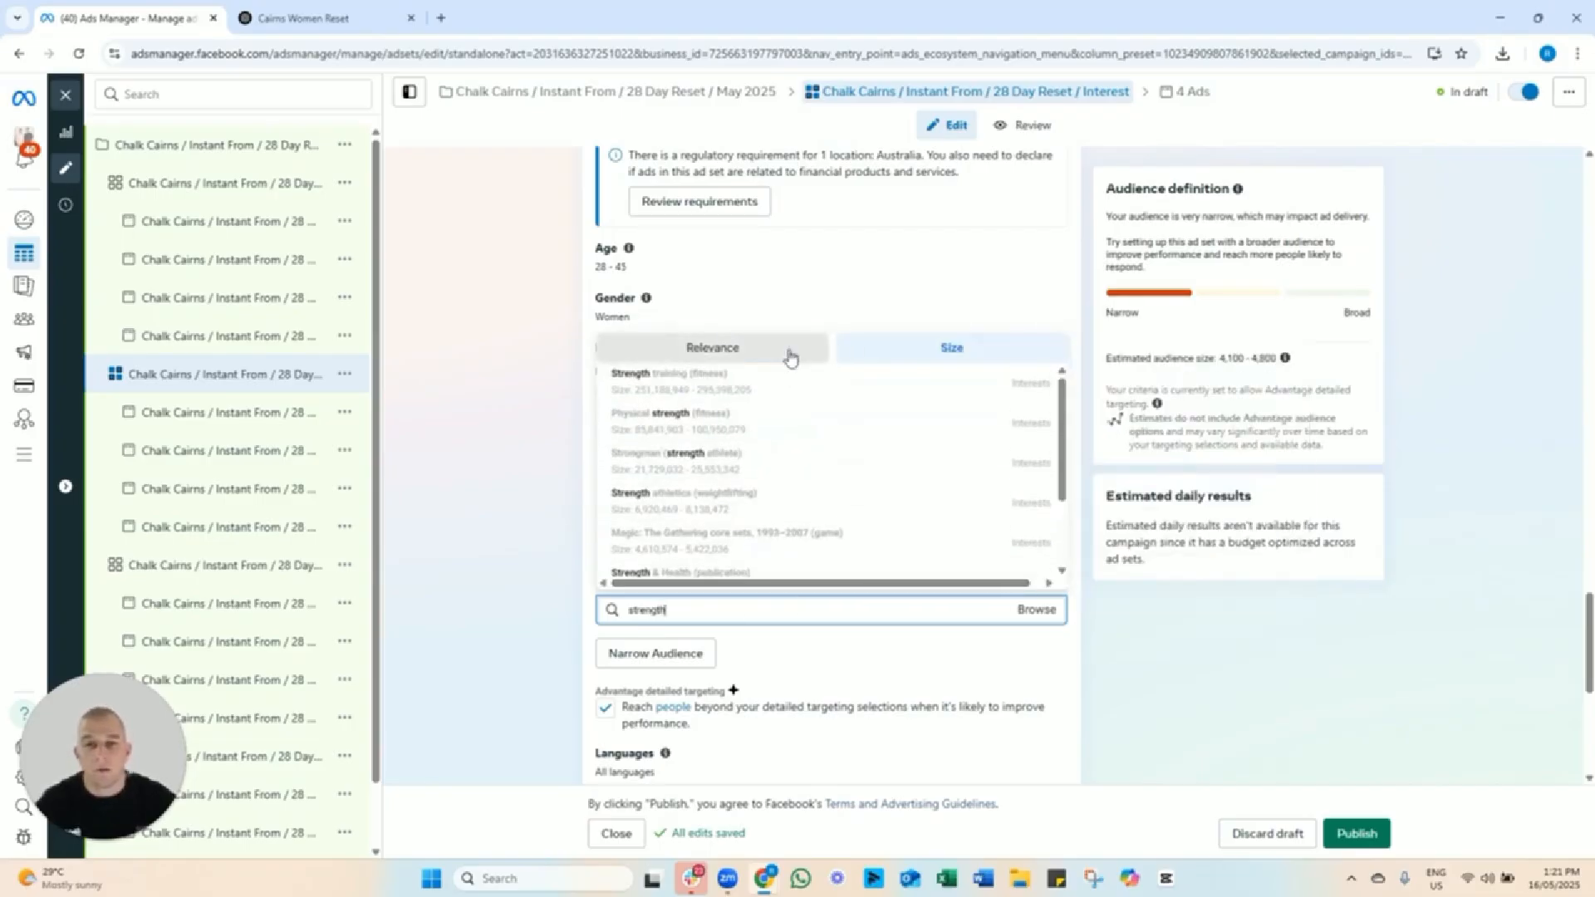
click(716, 389)
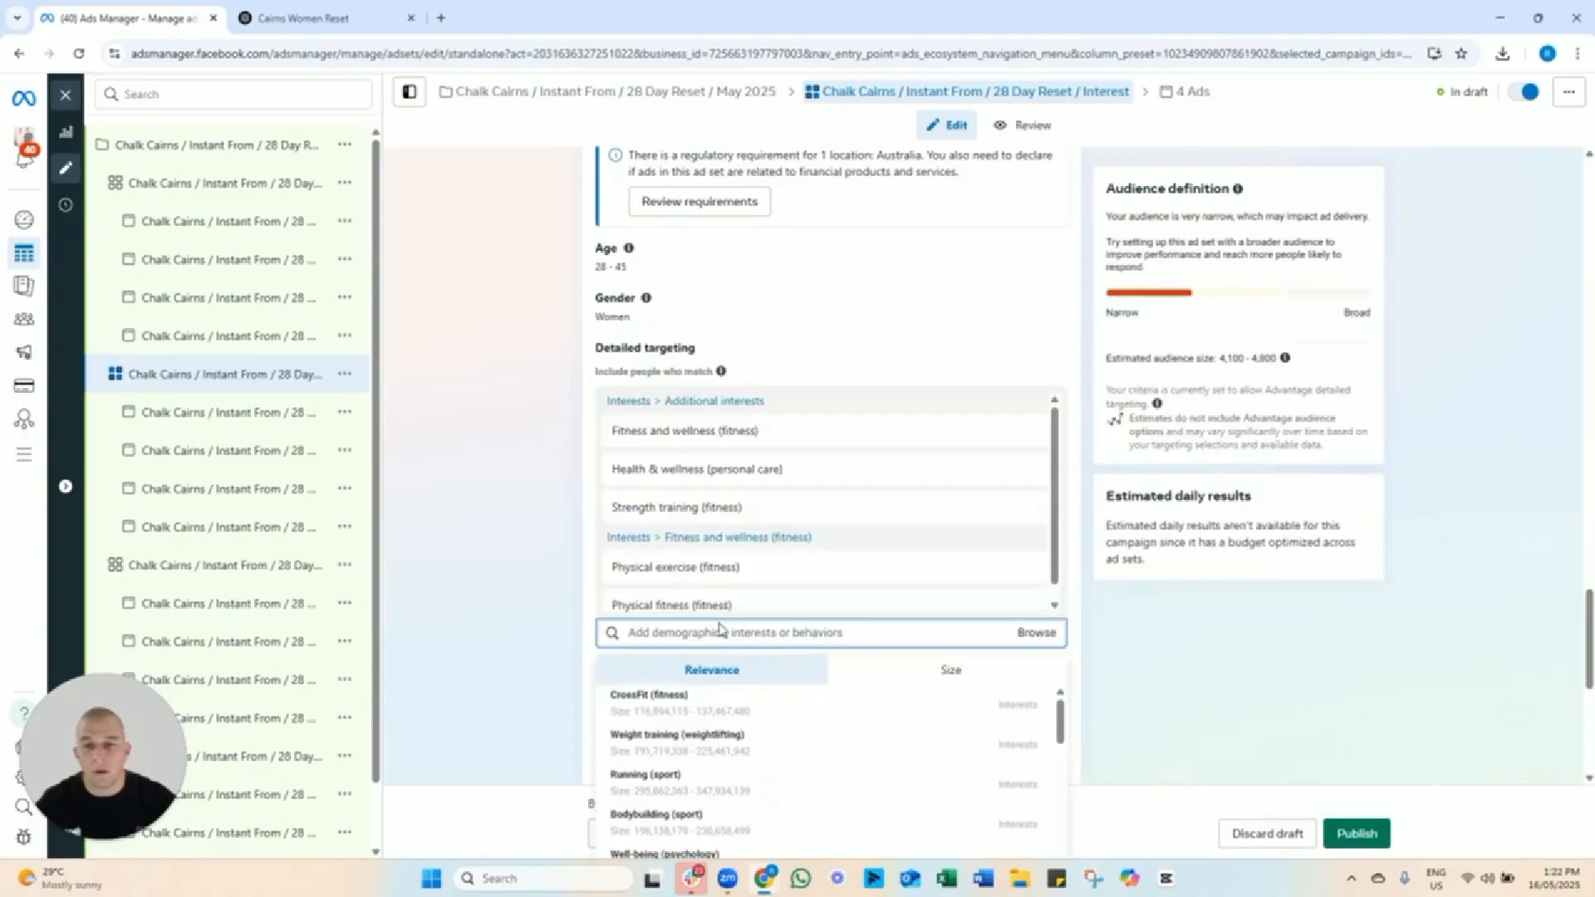
Search the detailed targeting for "crossfit", sort the suggestions by size and add the CrossFit (fitness) interest.
text(crossfit)
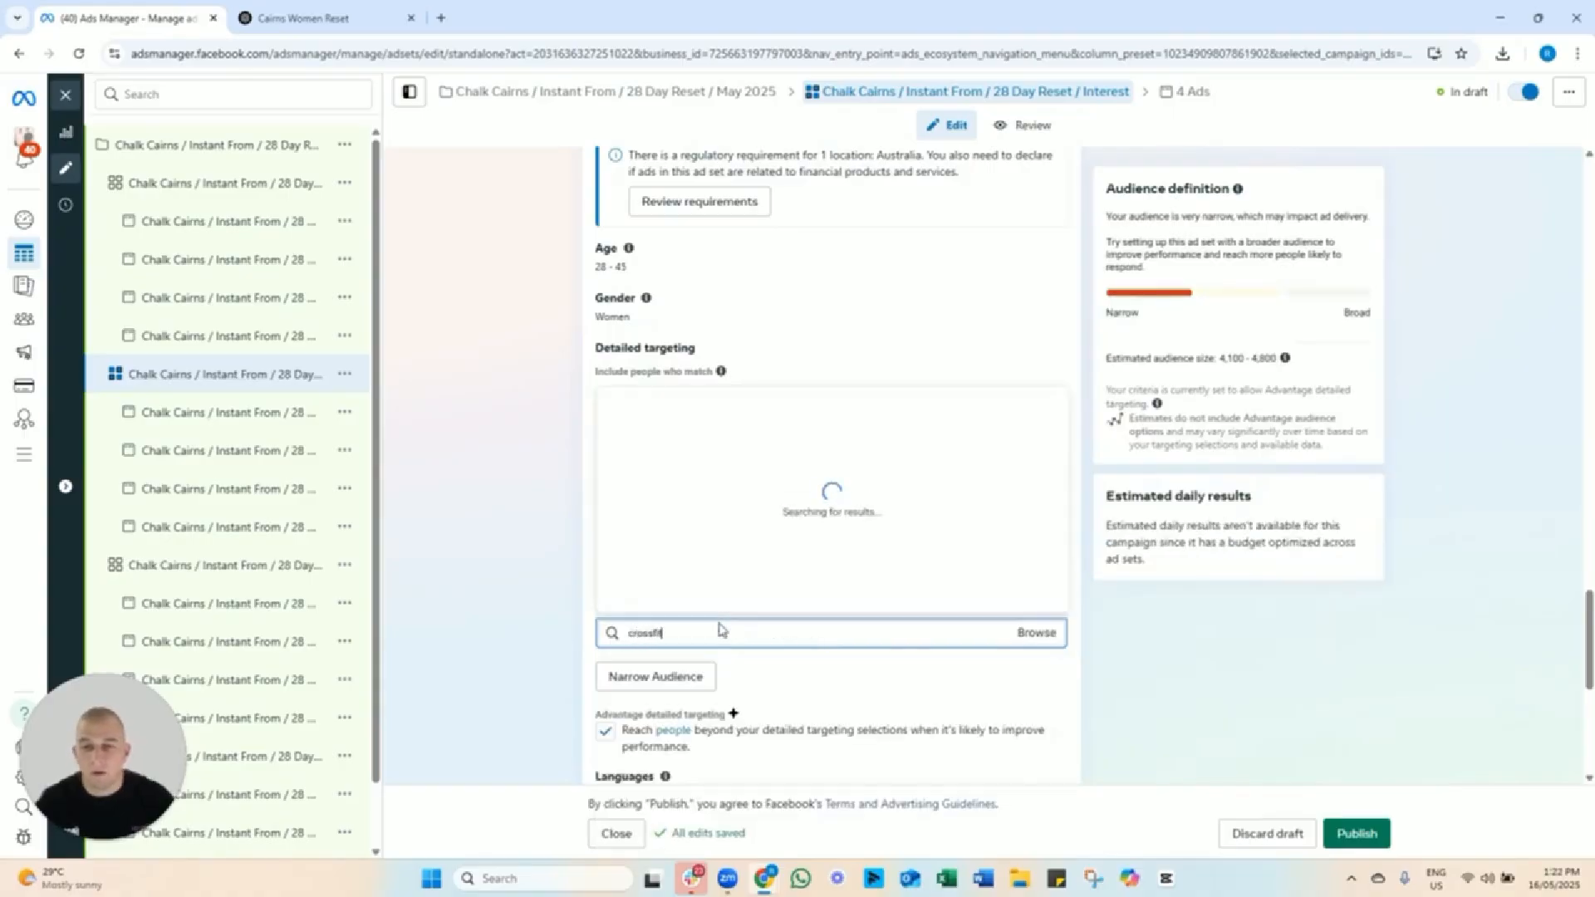
click(884, 378)
mouse_move(730, 416)
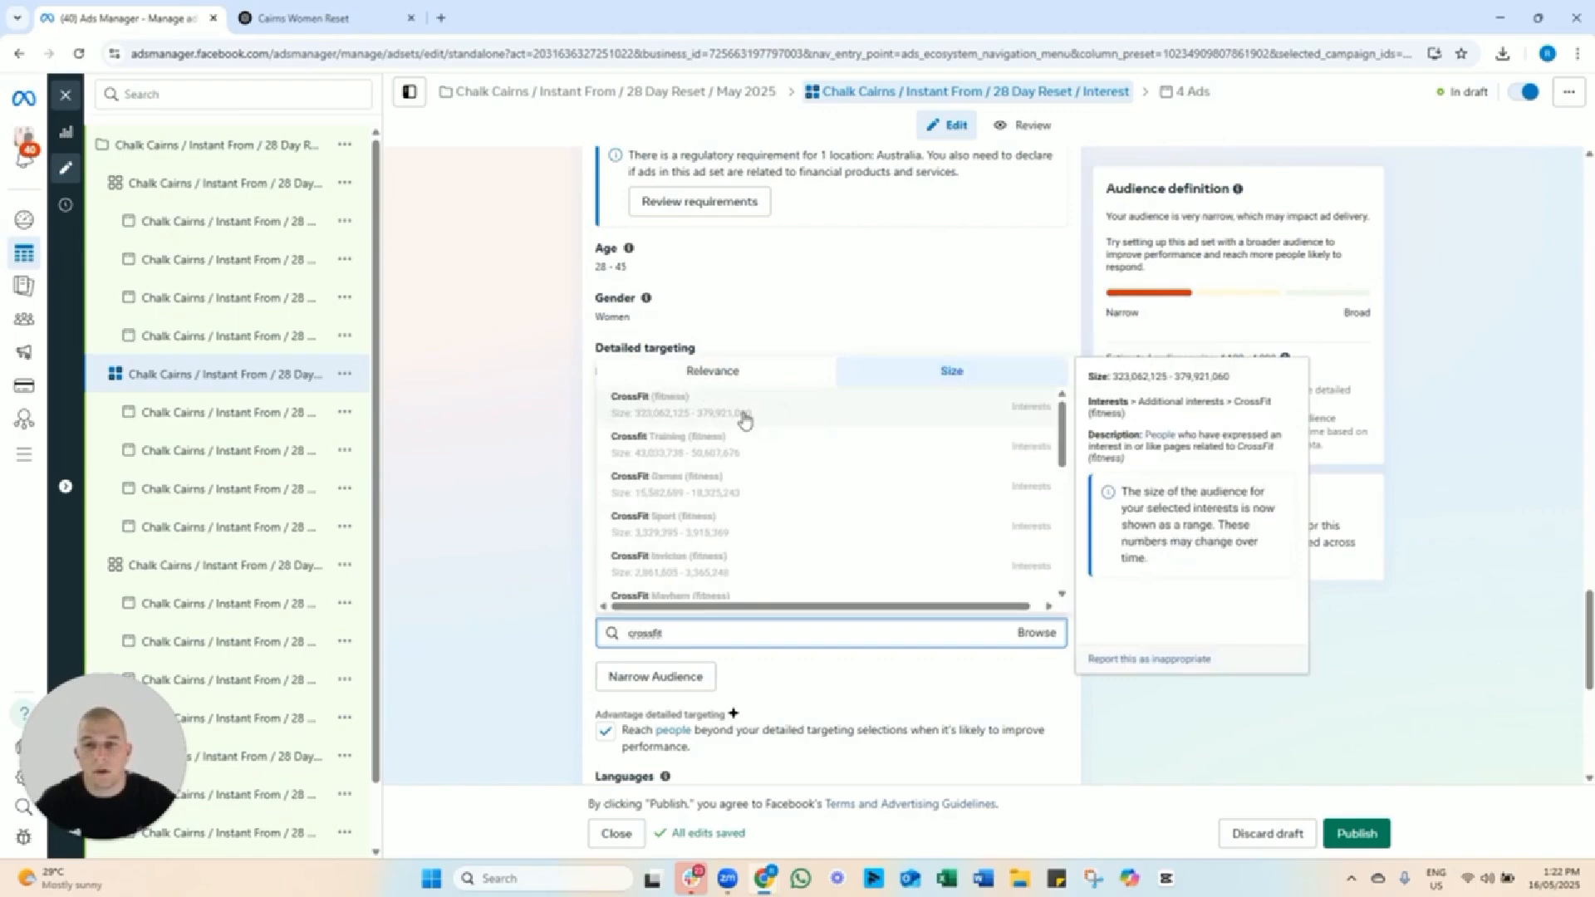
click(714, 638)
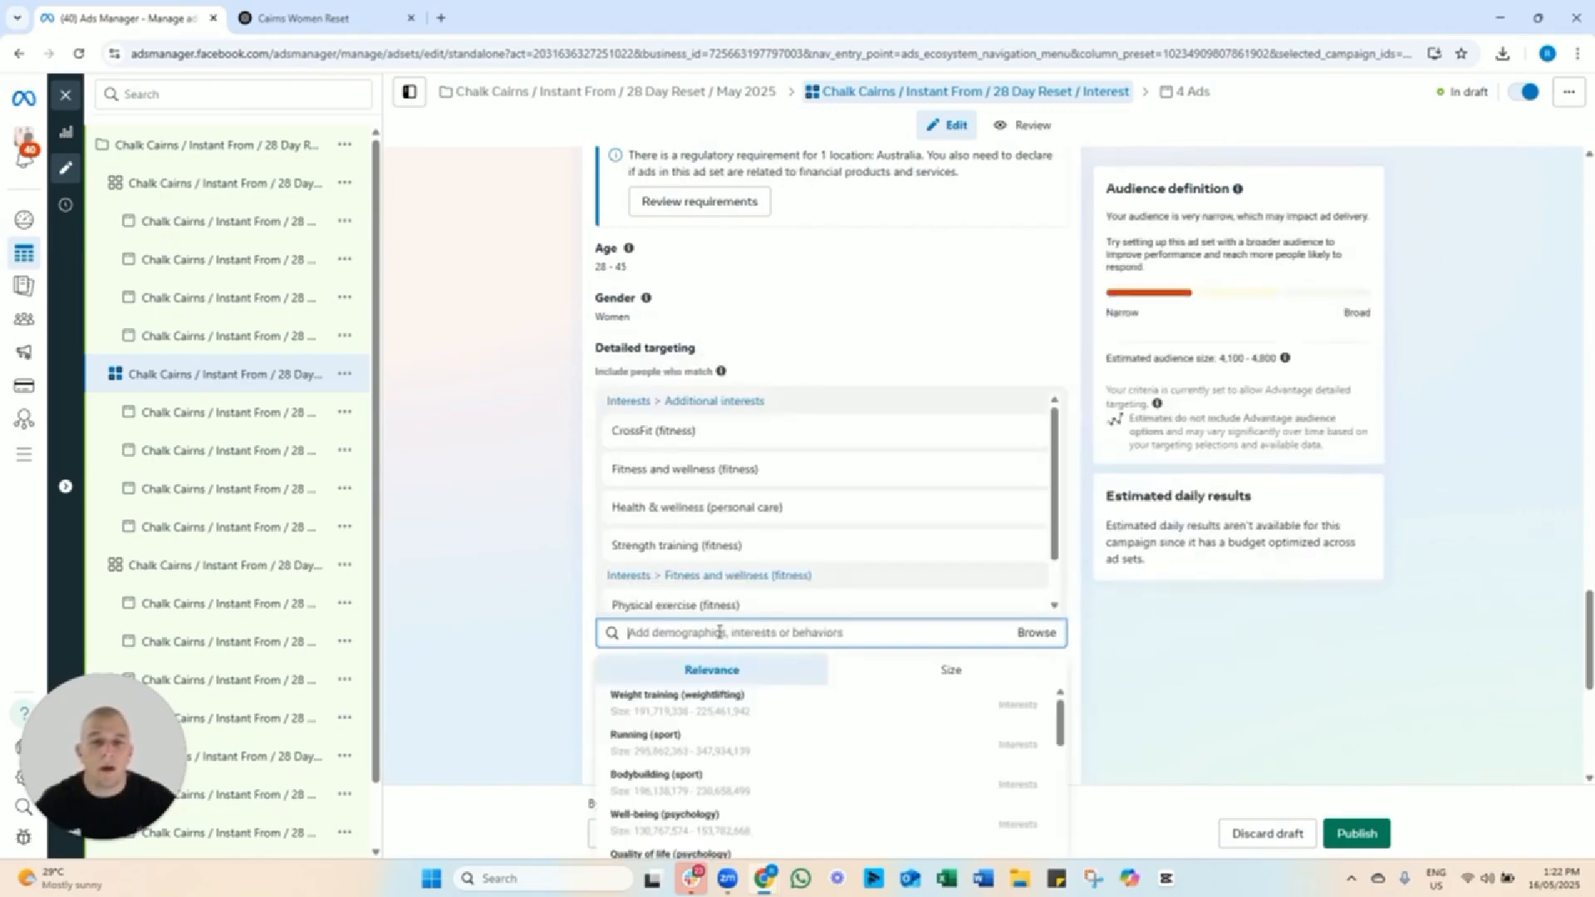
Search the detailed targeting for "shopp", sort the suggestions by size and add the Online shopping (retail) interest.
scroll(826, 491, down, 2)
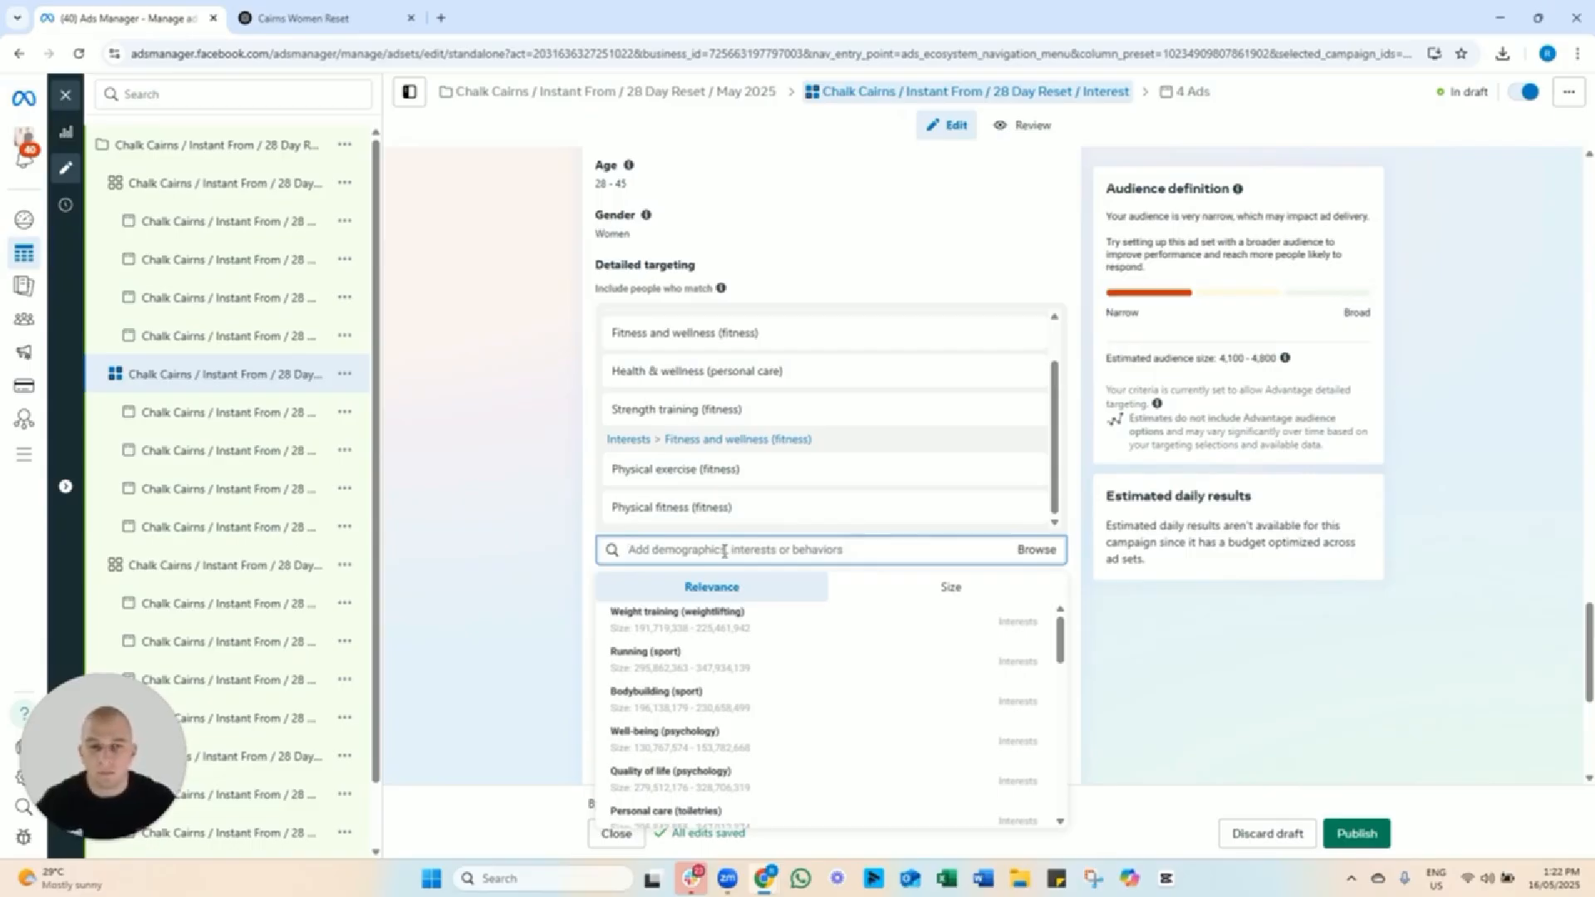
text(w)
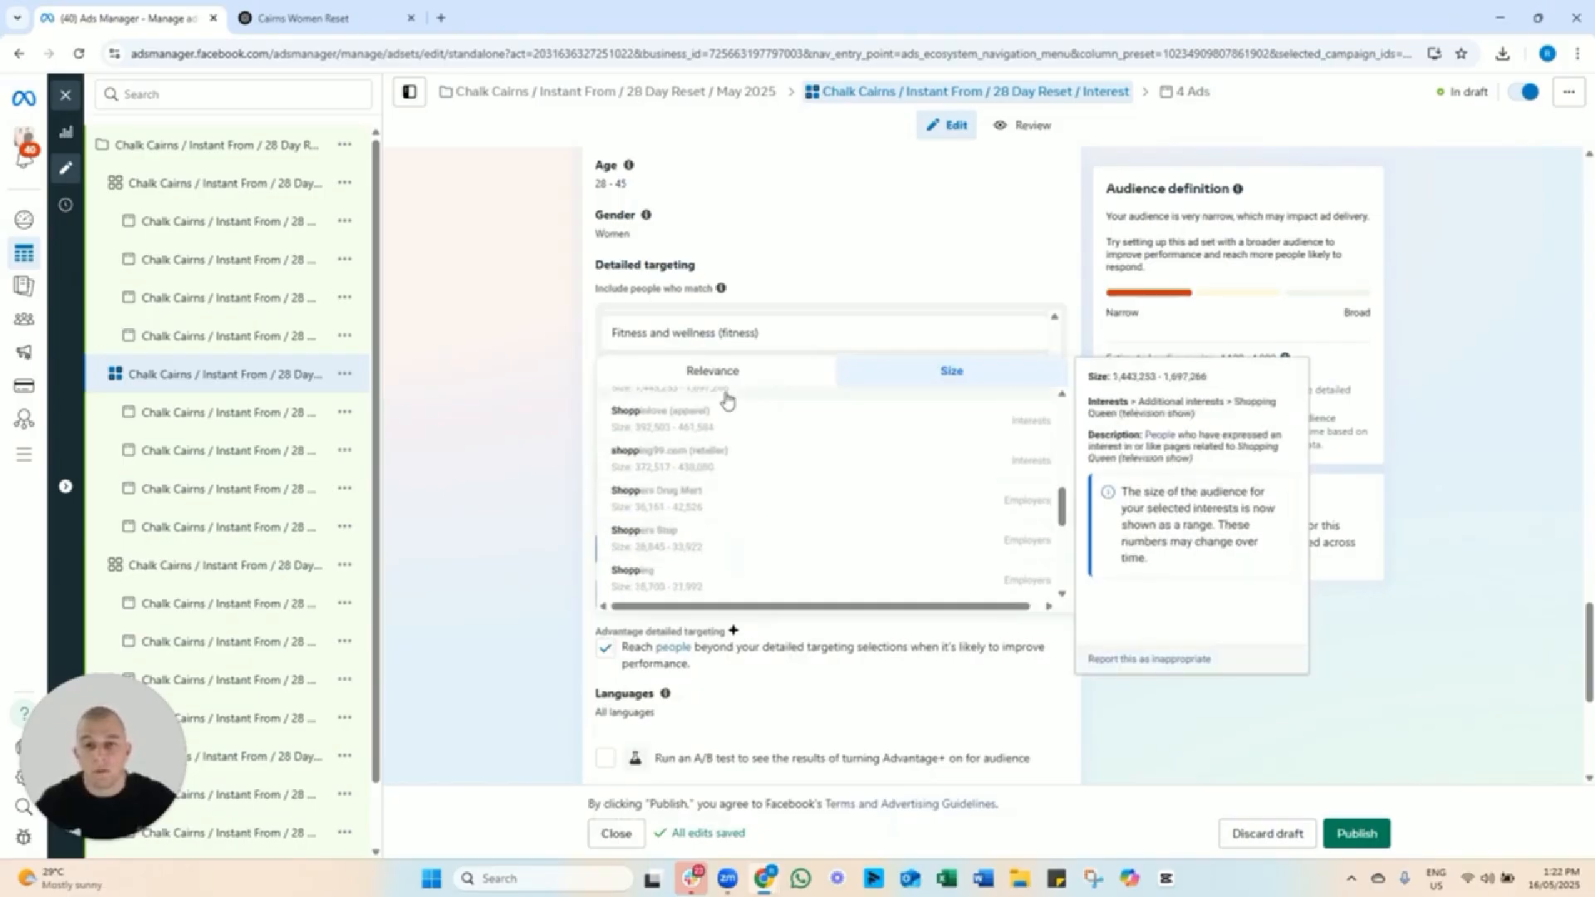
click(741, 380)
click(937, 383)
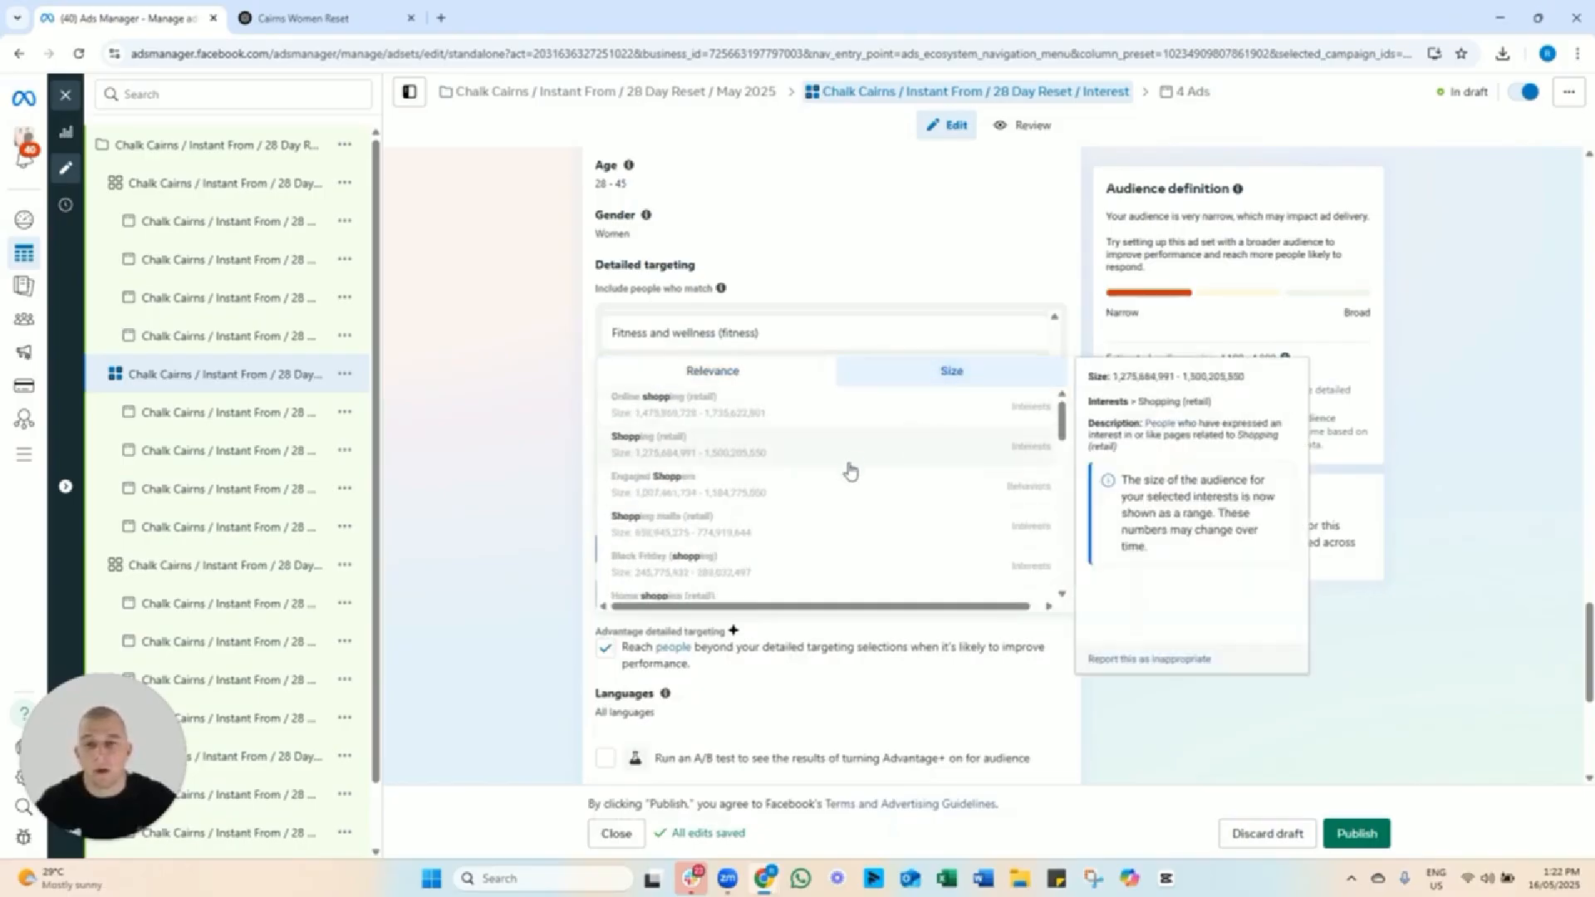
click(719, 415)
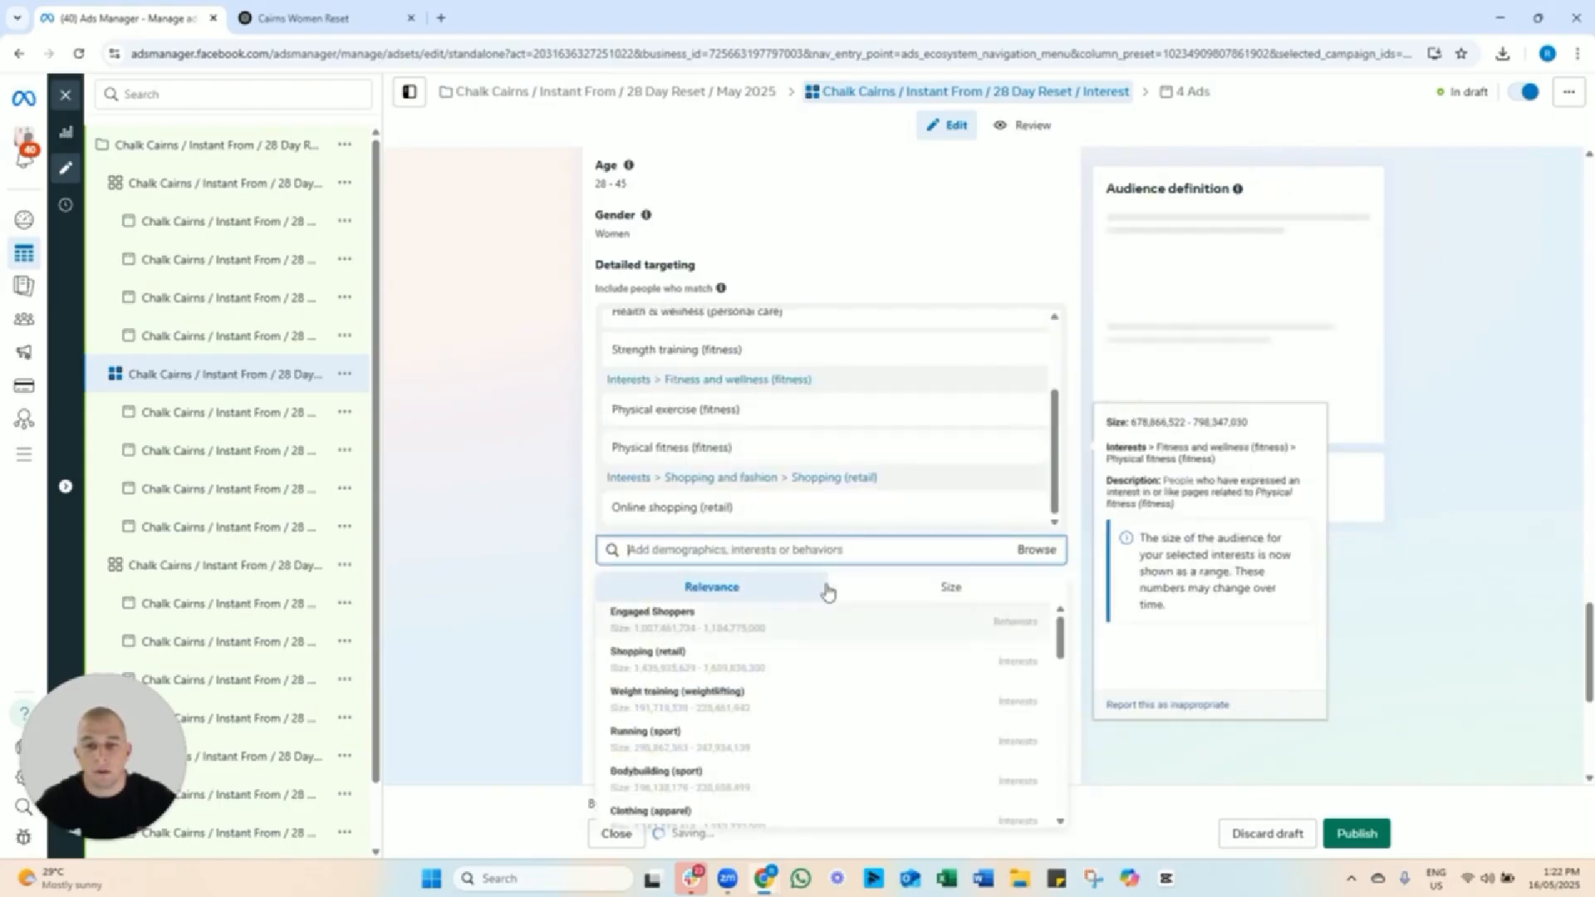
Sort the suggested interests by size, add Sports (sports) and Beauty (social concept), and close the suggestions.
click(896, 593)
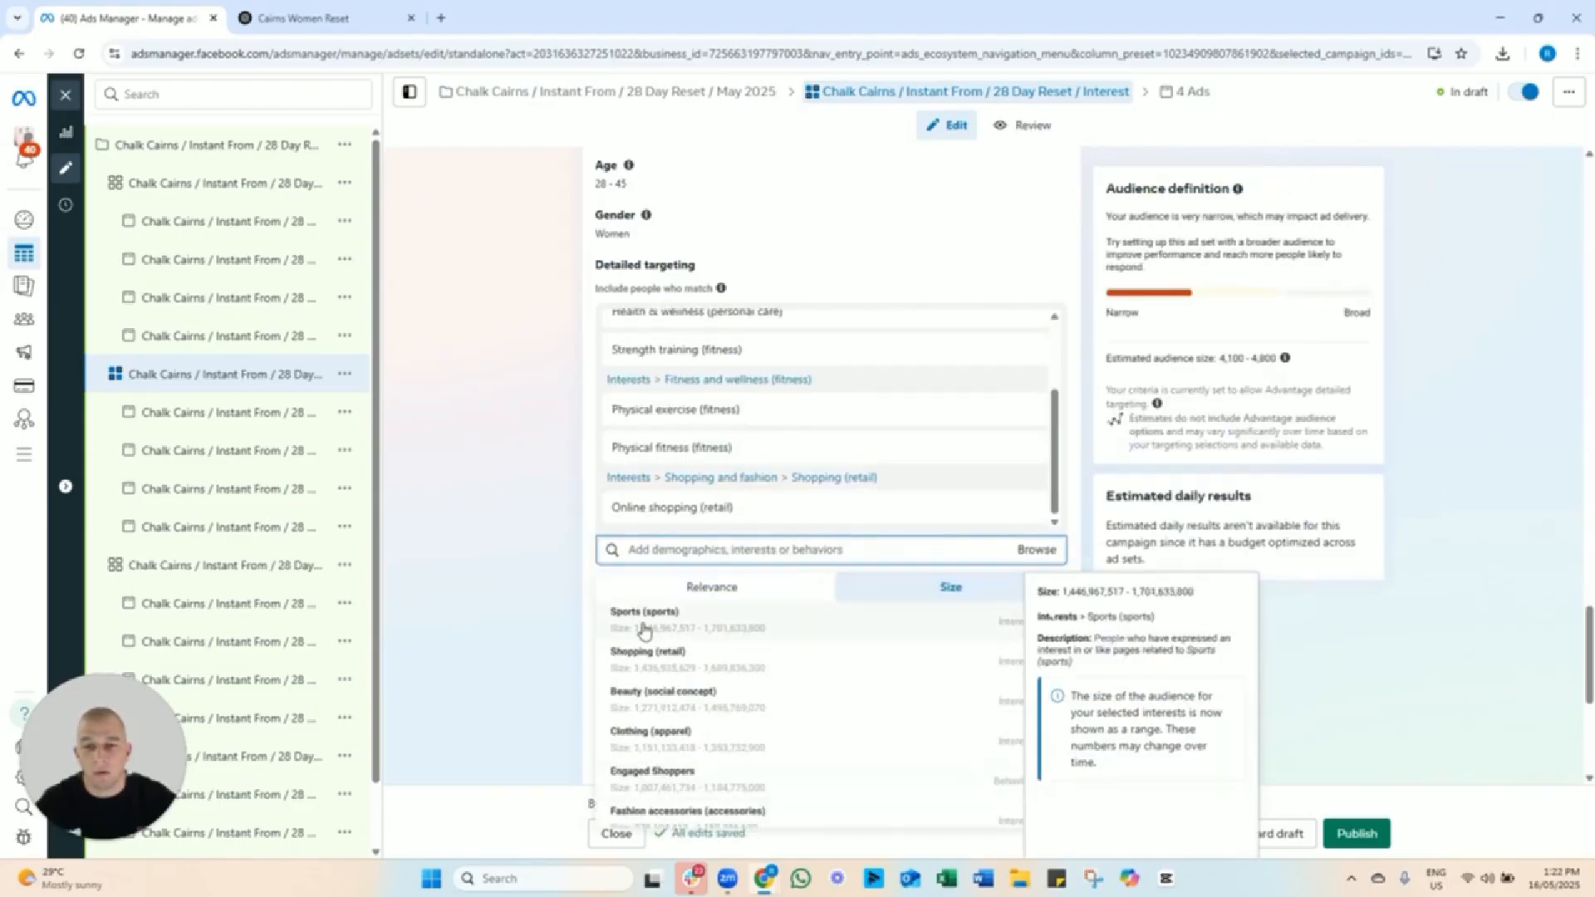
scroll(706, 665, down, 2)
scroll(735, 707, up, 1)
scroll(729, 675, up, 1)
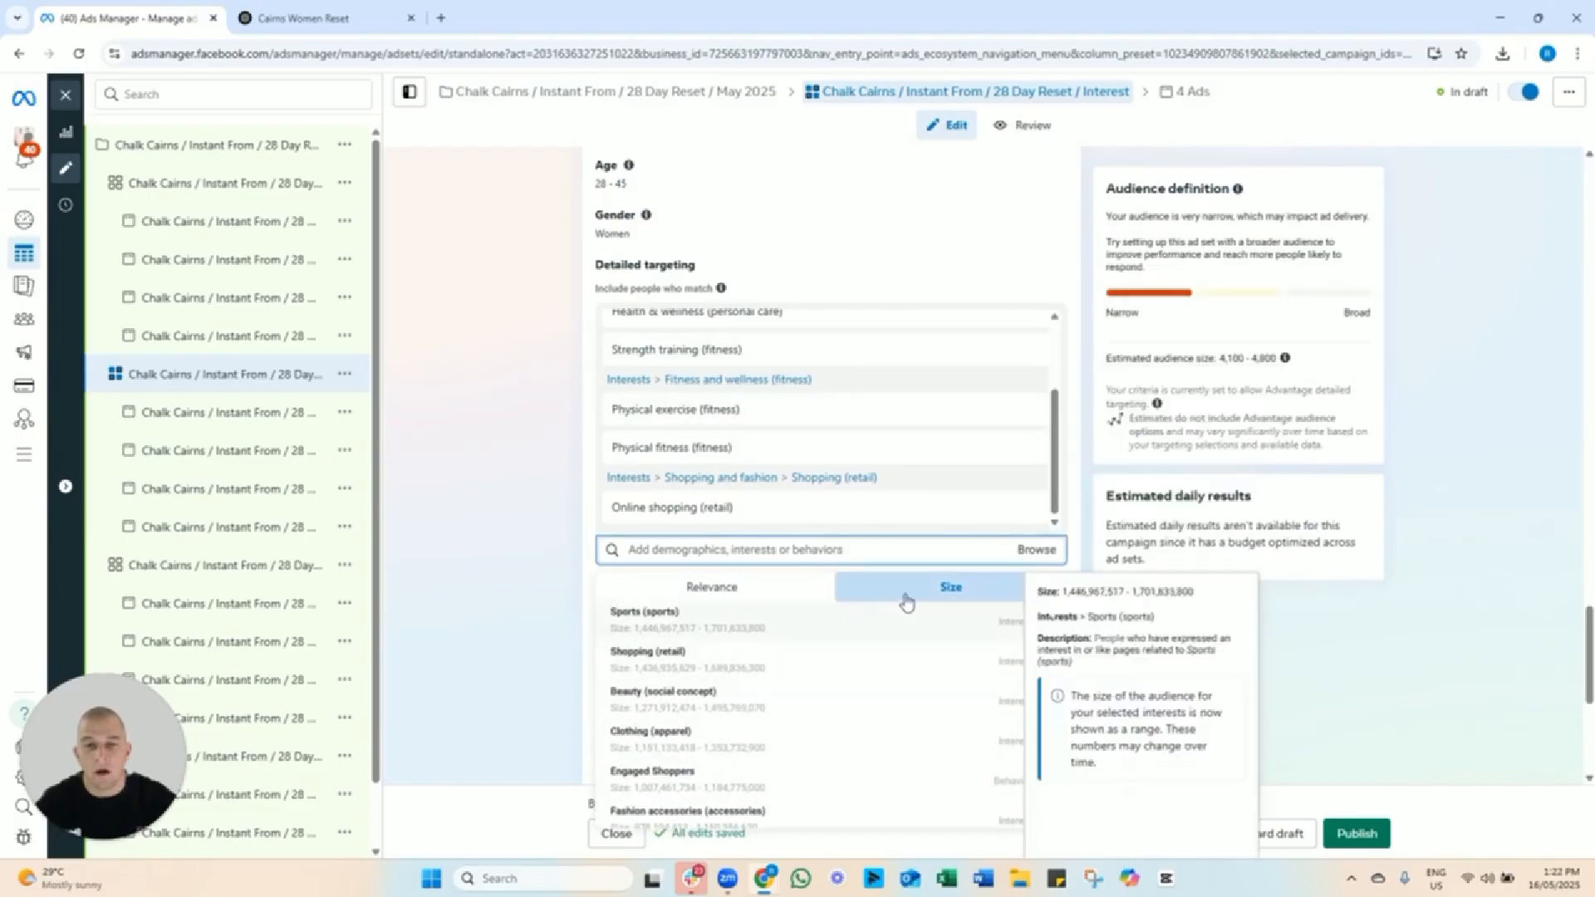
click(796, 636)
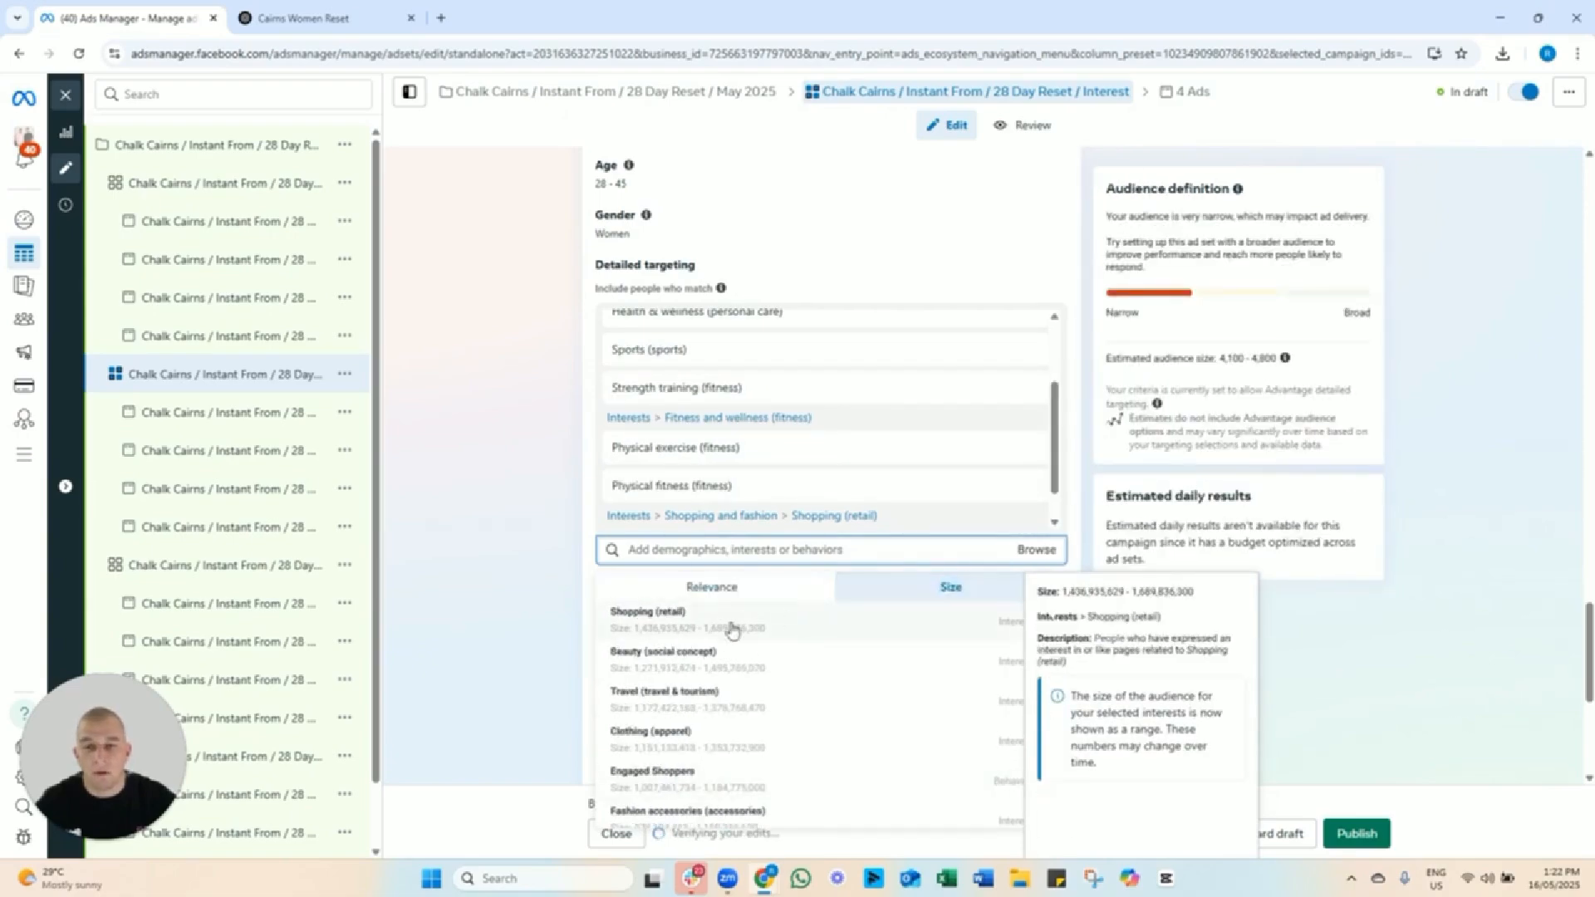
click(721, 675)
click(565, 536)
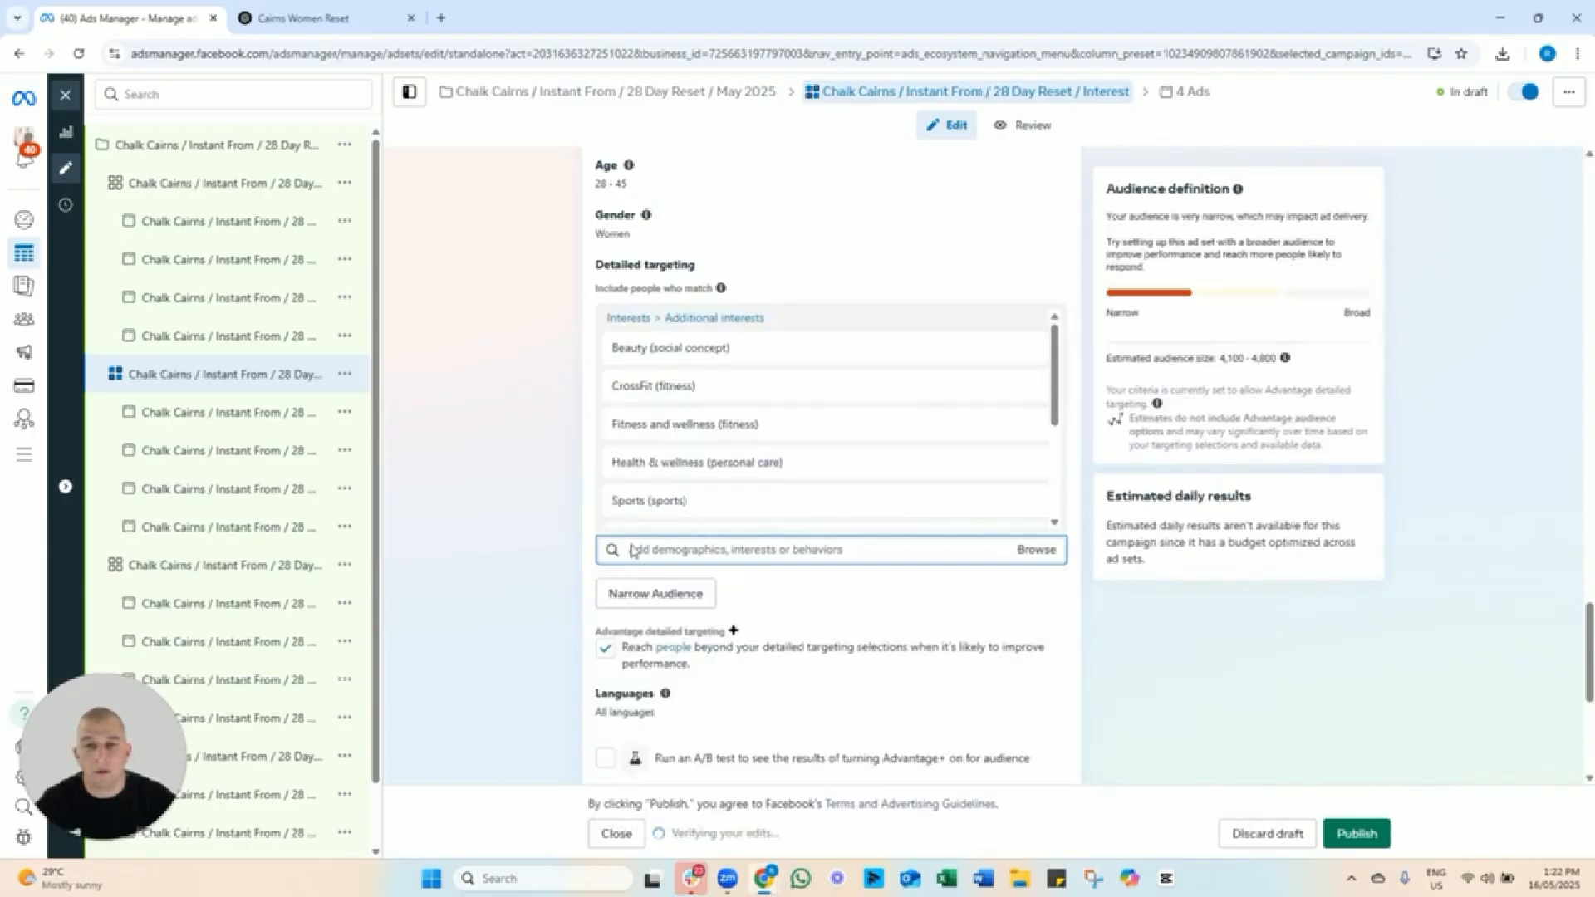
mouse_move(748, 349)
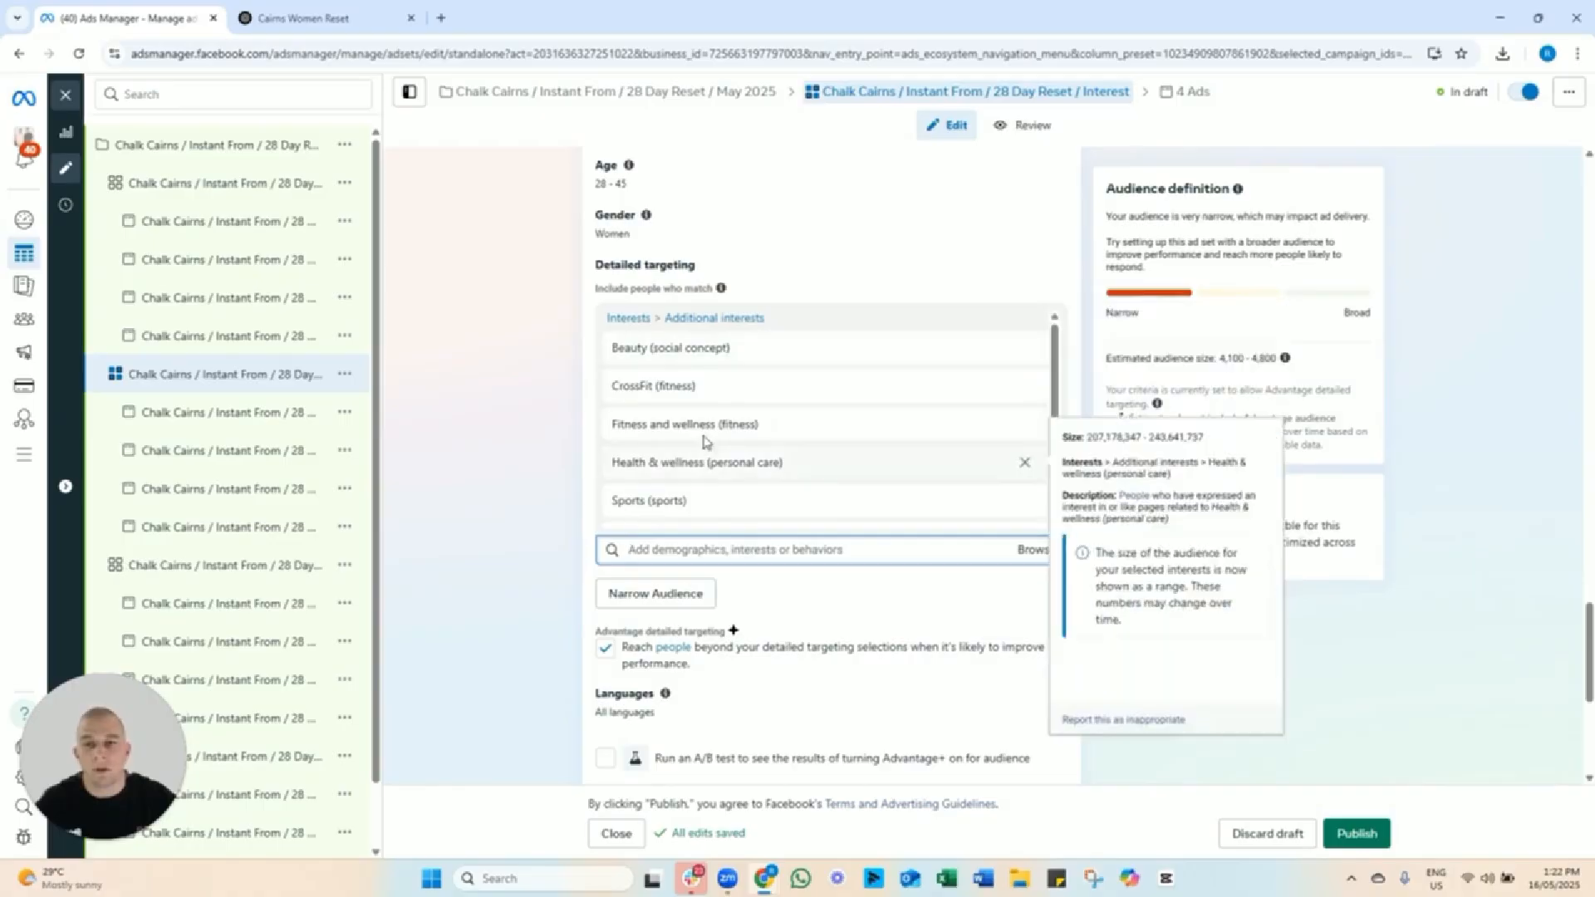
click(541, 527)
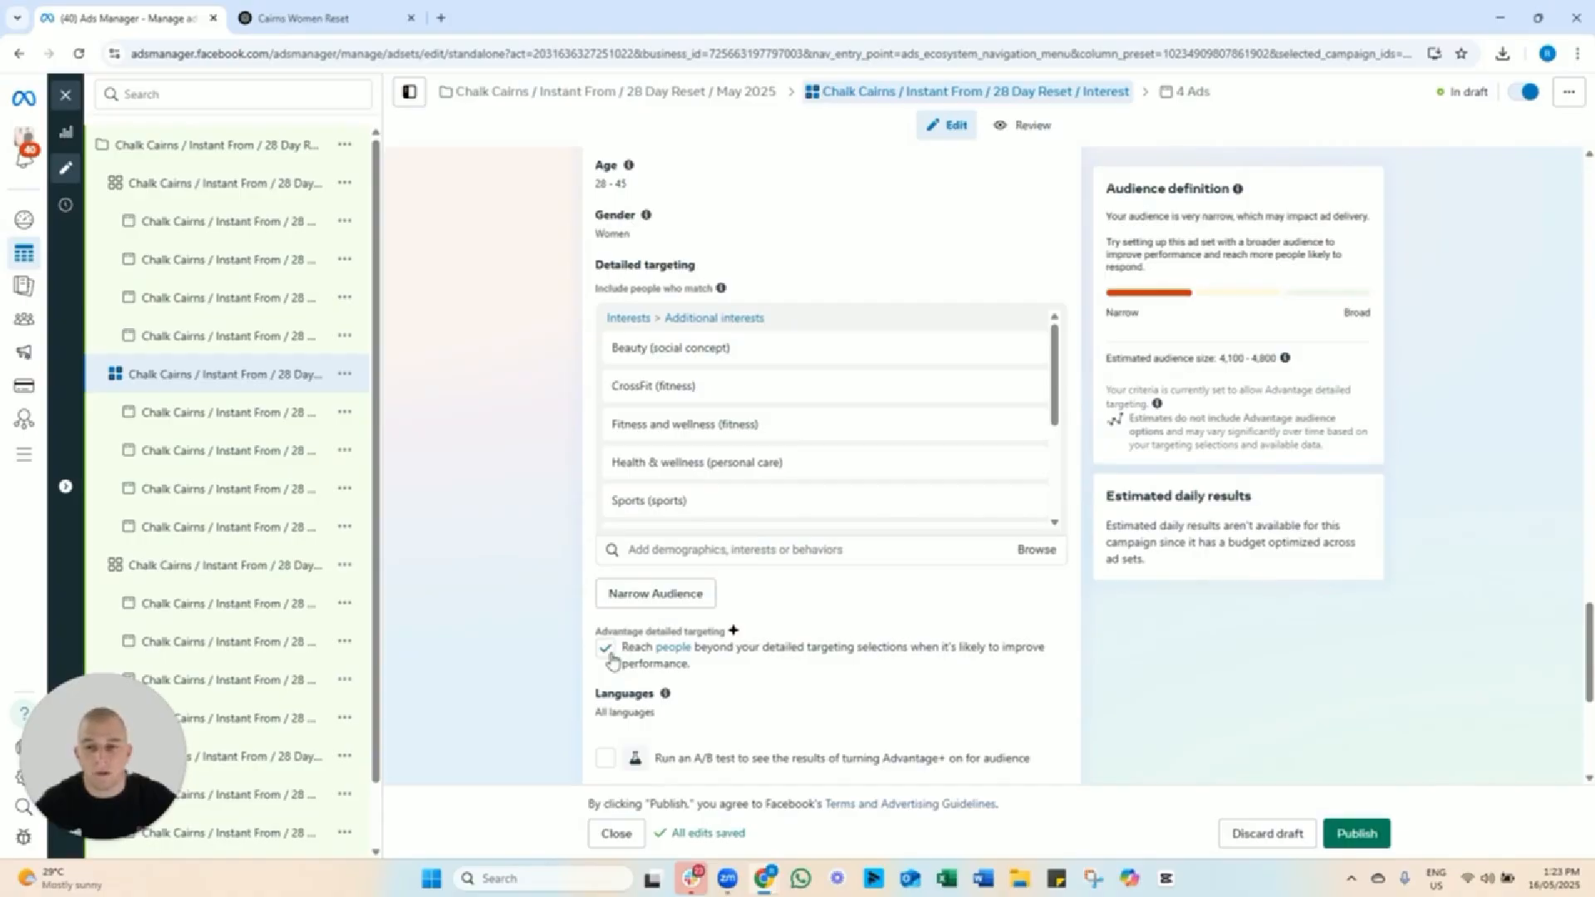
Open the next copied ad set and rename it as Chalk Cairns / Instant From / 28 Day Reset / Warm.
scroll(491, 577, up, 10)
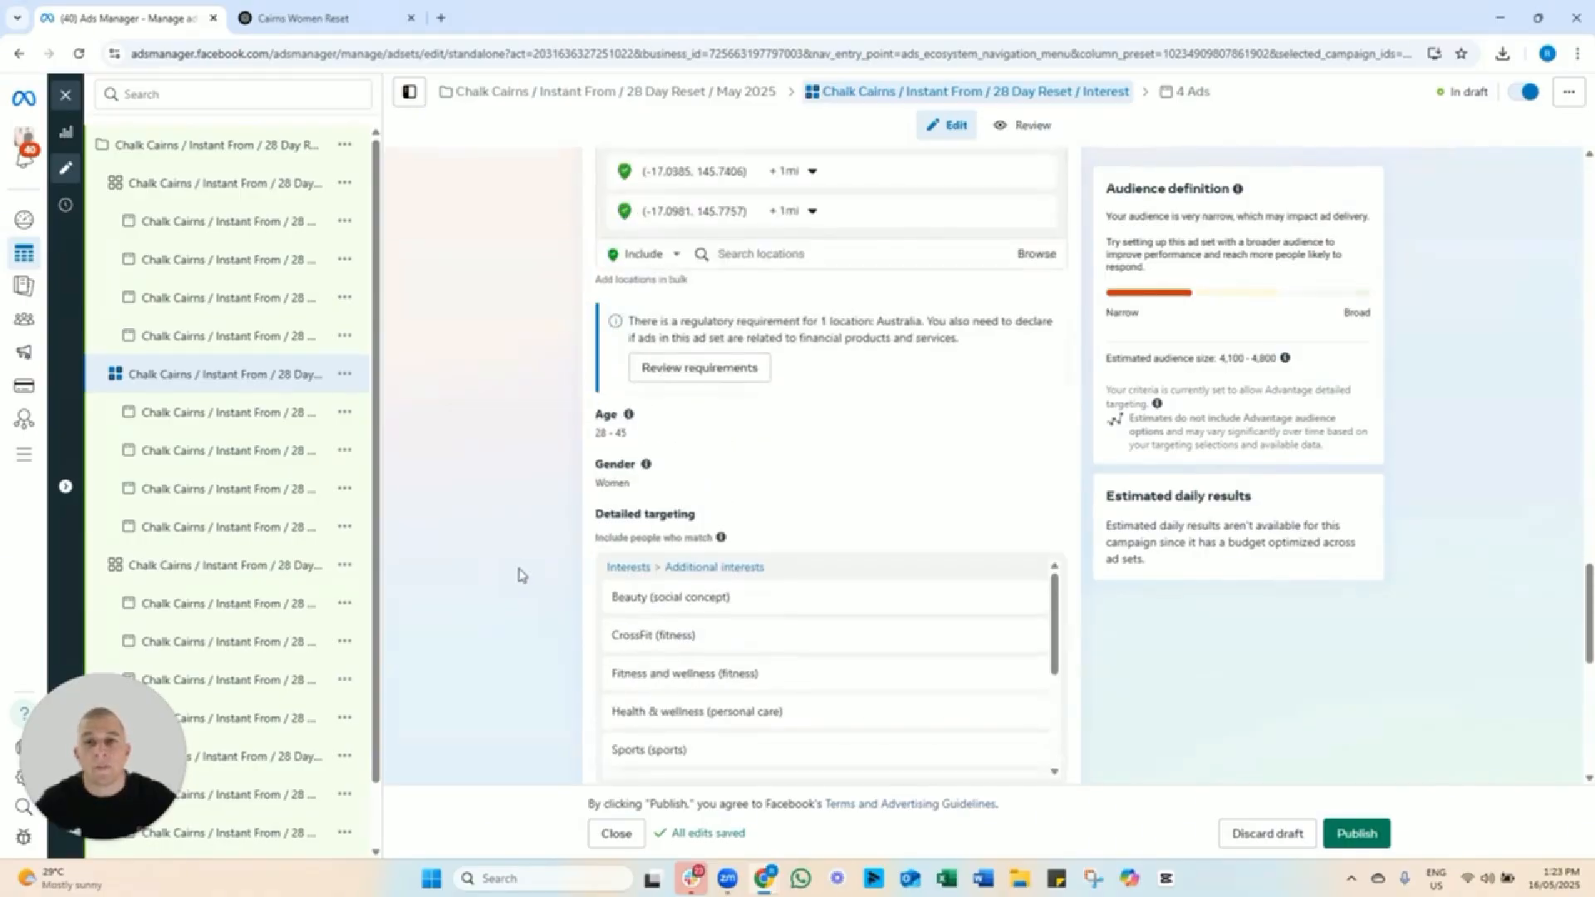
scroll(520, 575, up, 1)
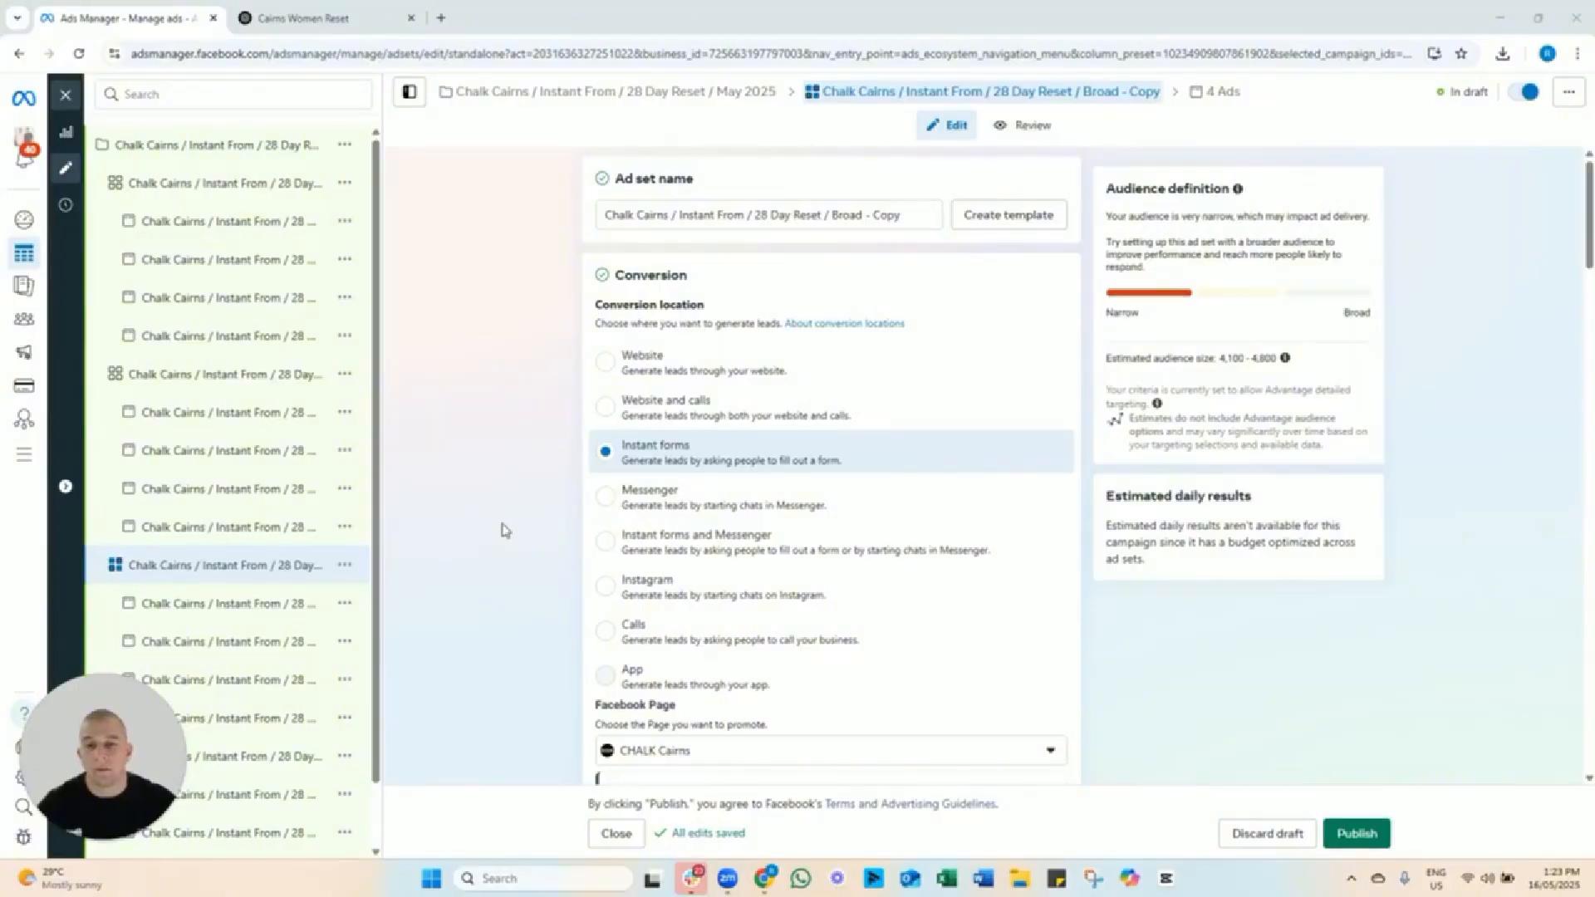
scroll(548, 444, down, 10)
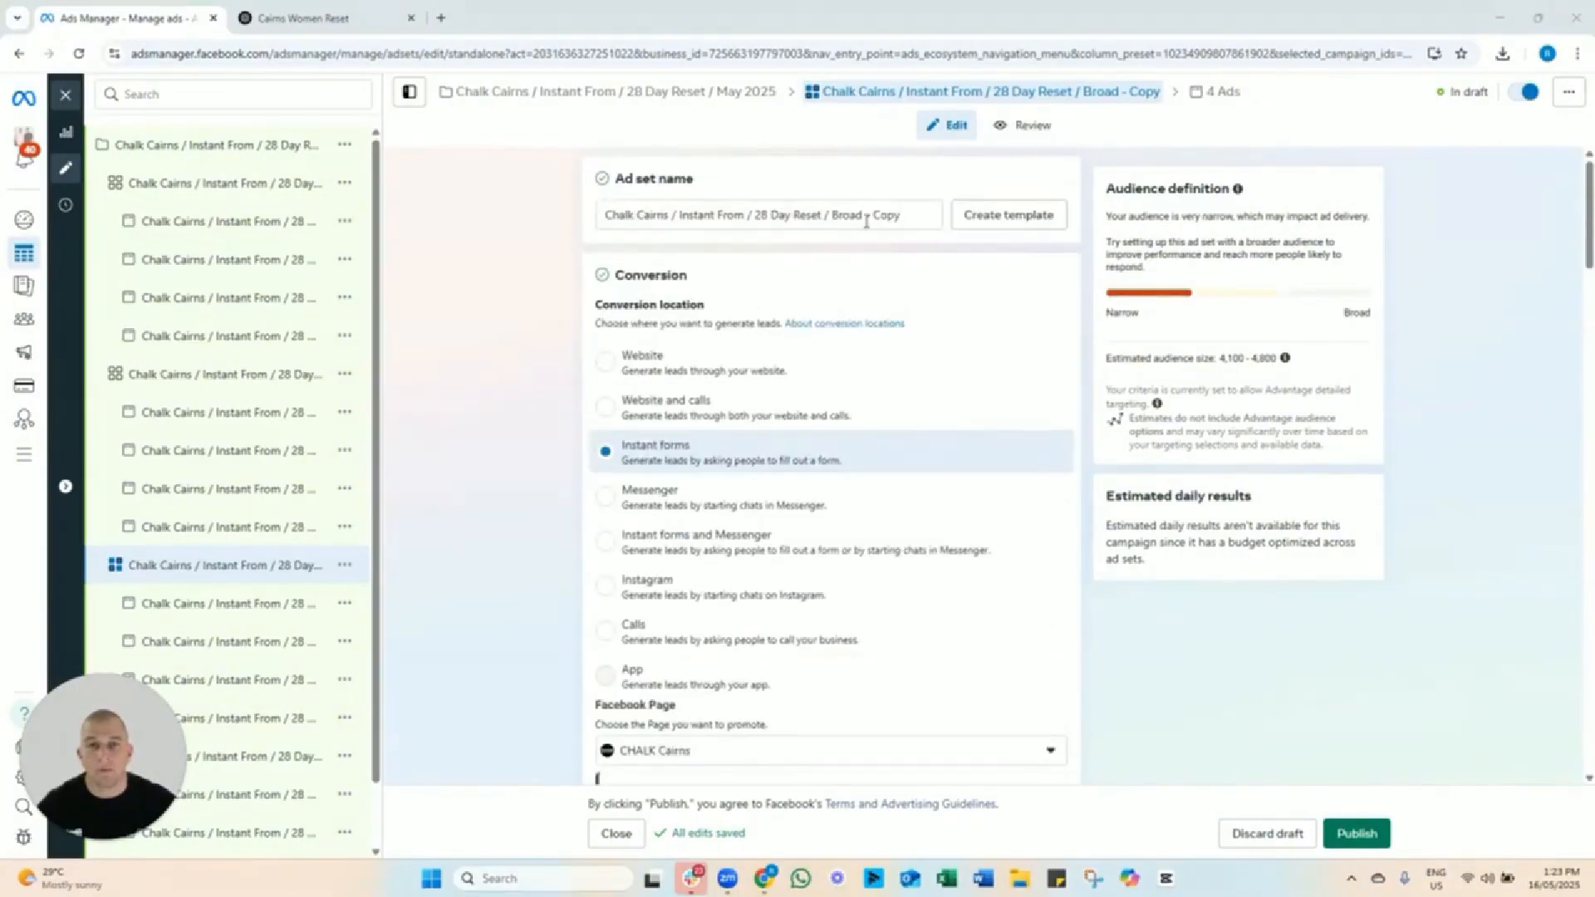
click(899, 216)
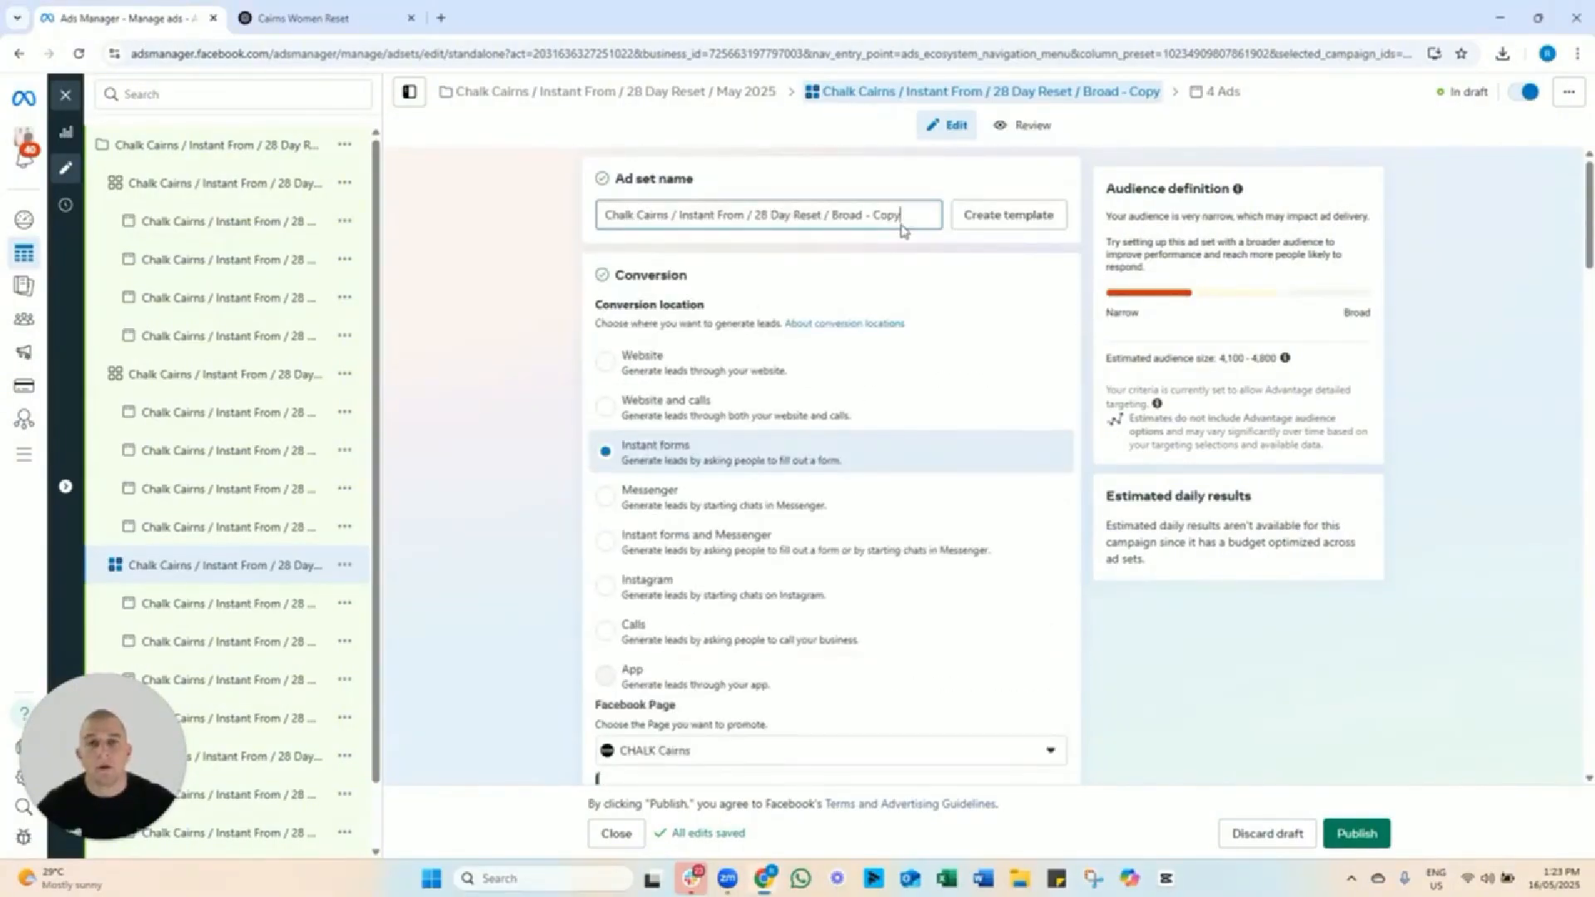
key(BackSpace)
key(BackSpace)
key(BackSpace)
key(BackSpace)
key(BackSpace)
key(BackSpace)
key(BackSpace)
key(BackSpace)
key(BackSpace)
key(BackSpace)
key(BackSpace)
key(BackSpace)
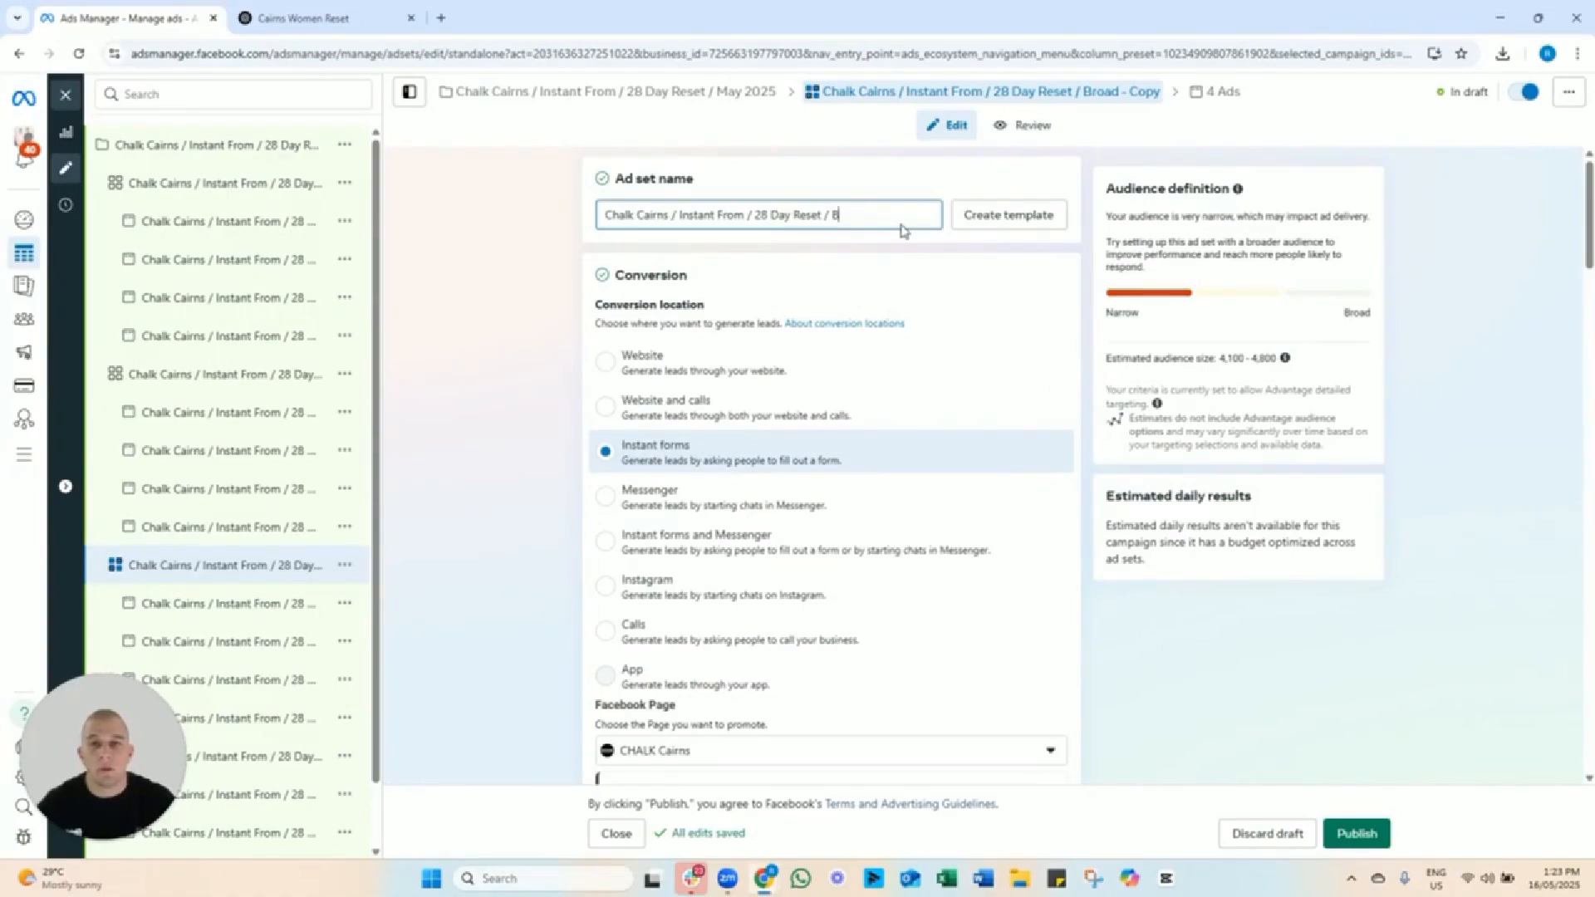
text(Warm)
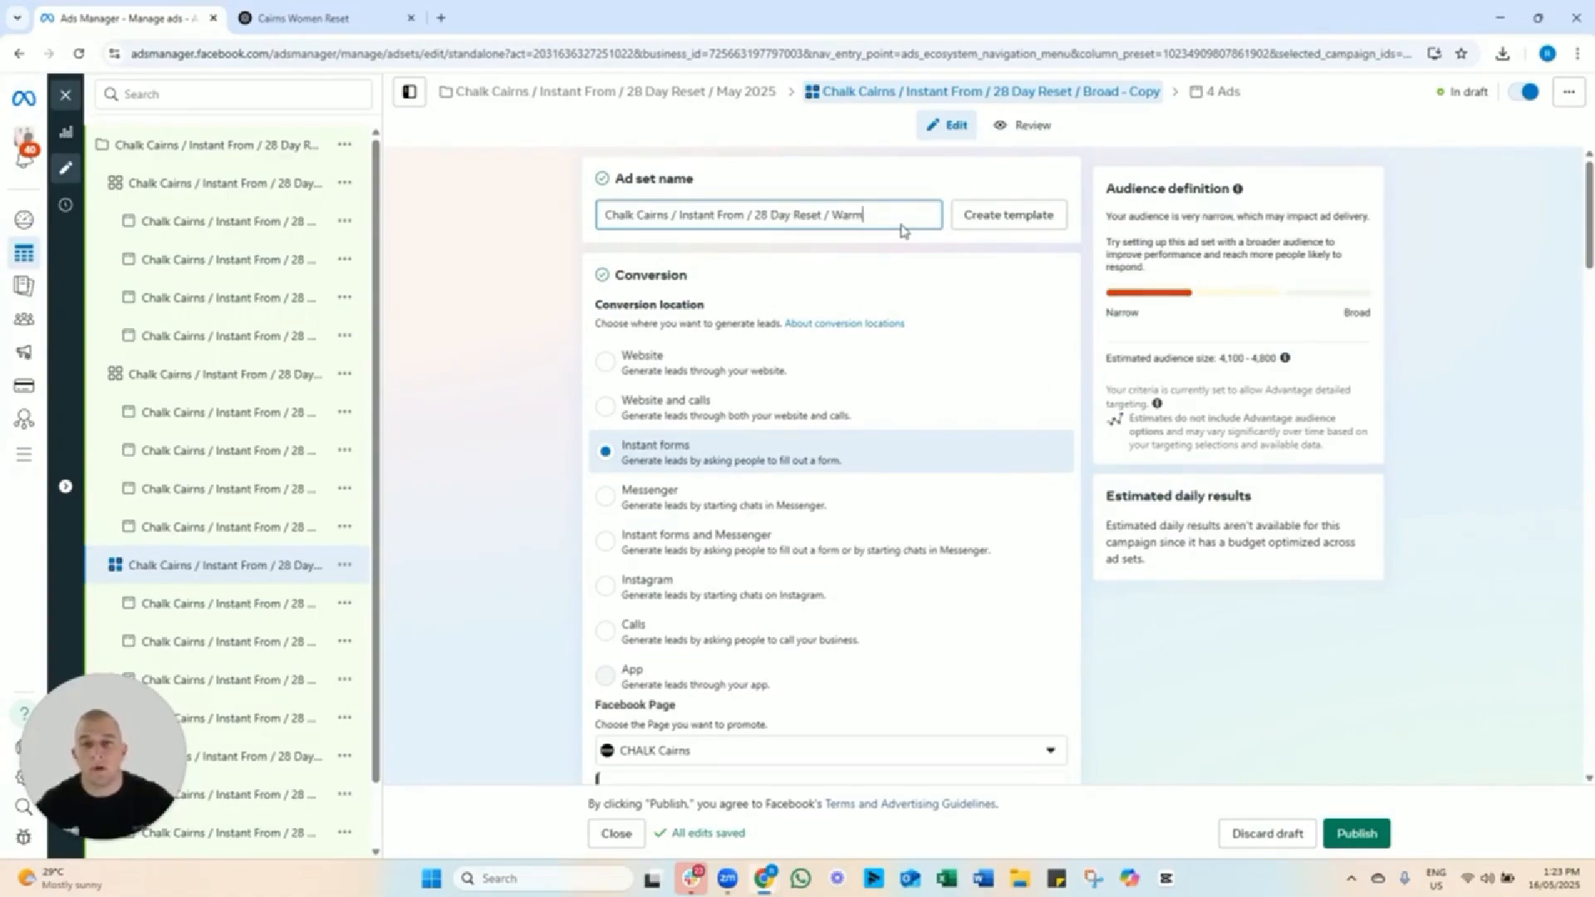
Include the Facebook 365, Instagram 365, Video and Website custom audiences in the Warm ad set.
scroll(525, 441, down, 1)
scroll(525, 442, down, 15)
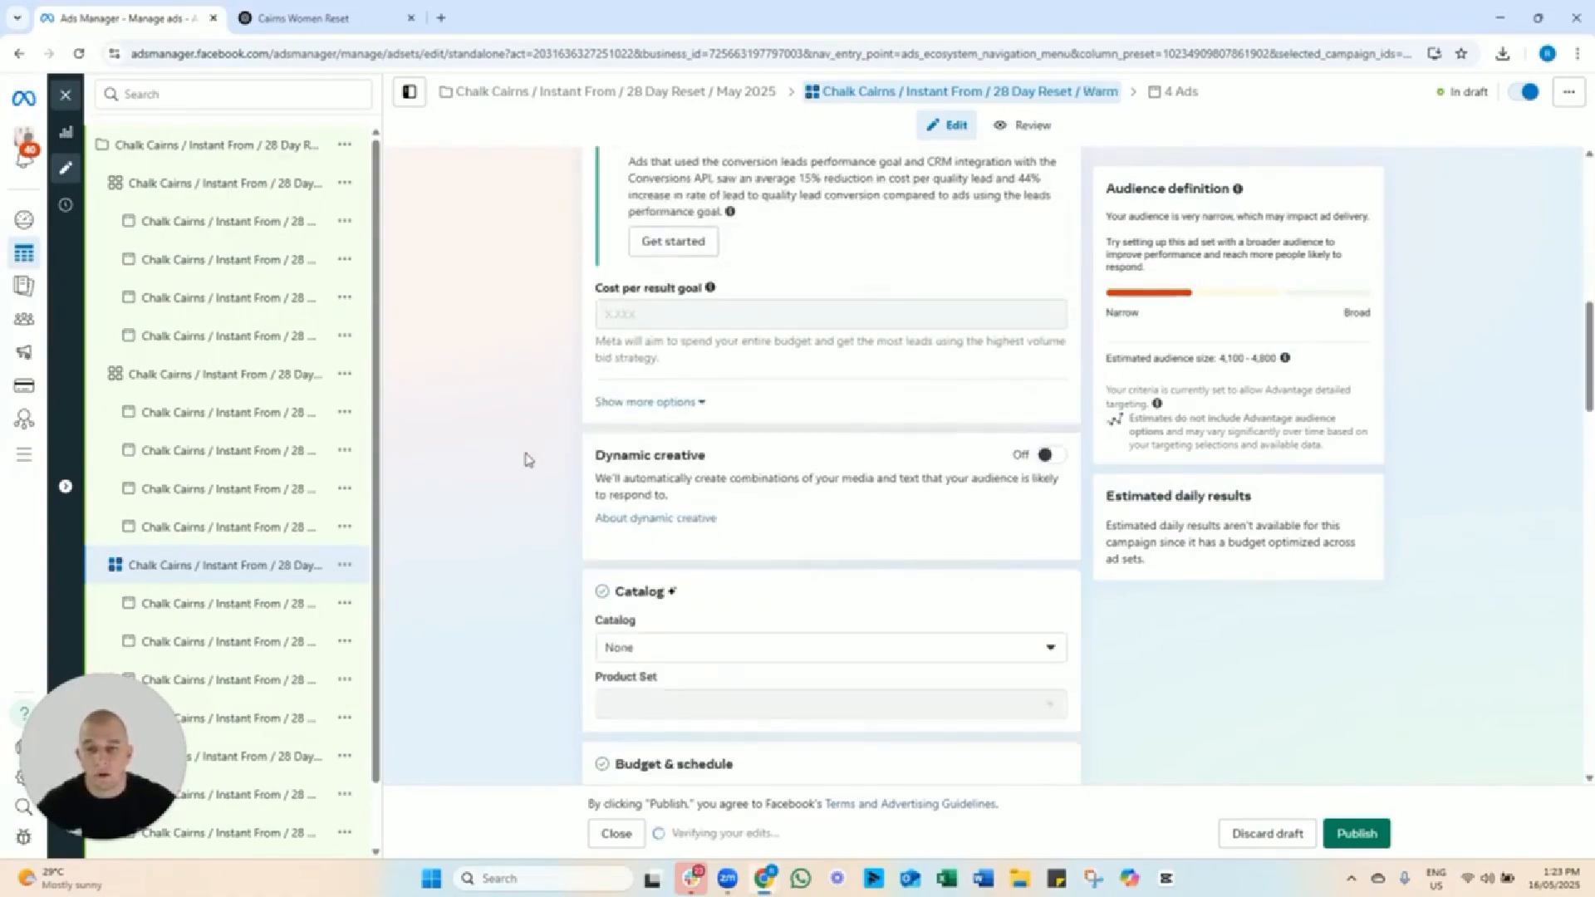
scroll(534, 471, down, 4)
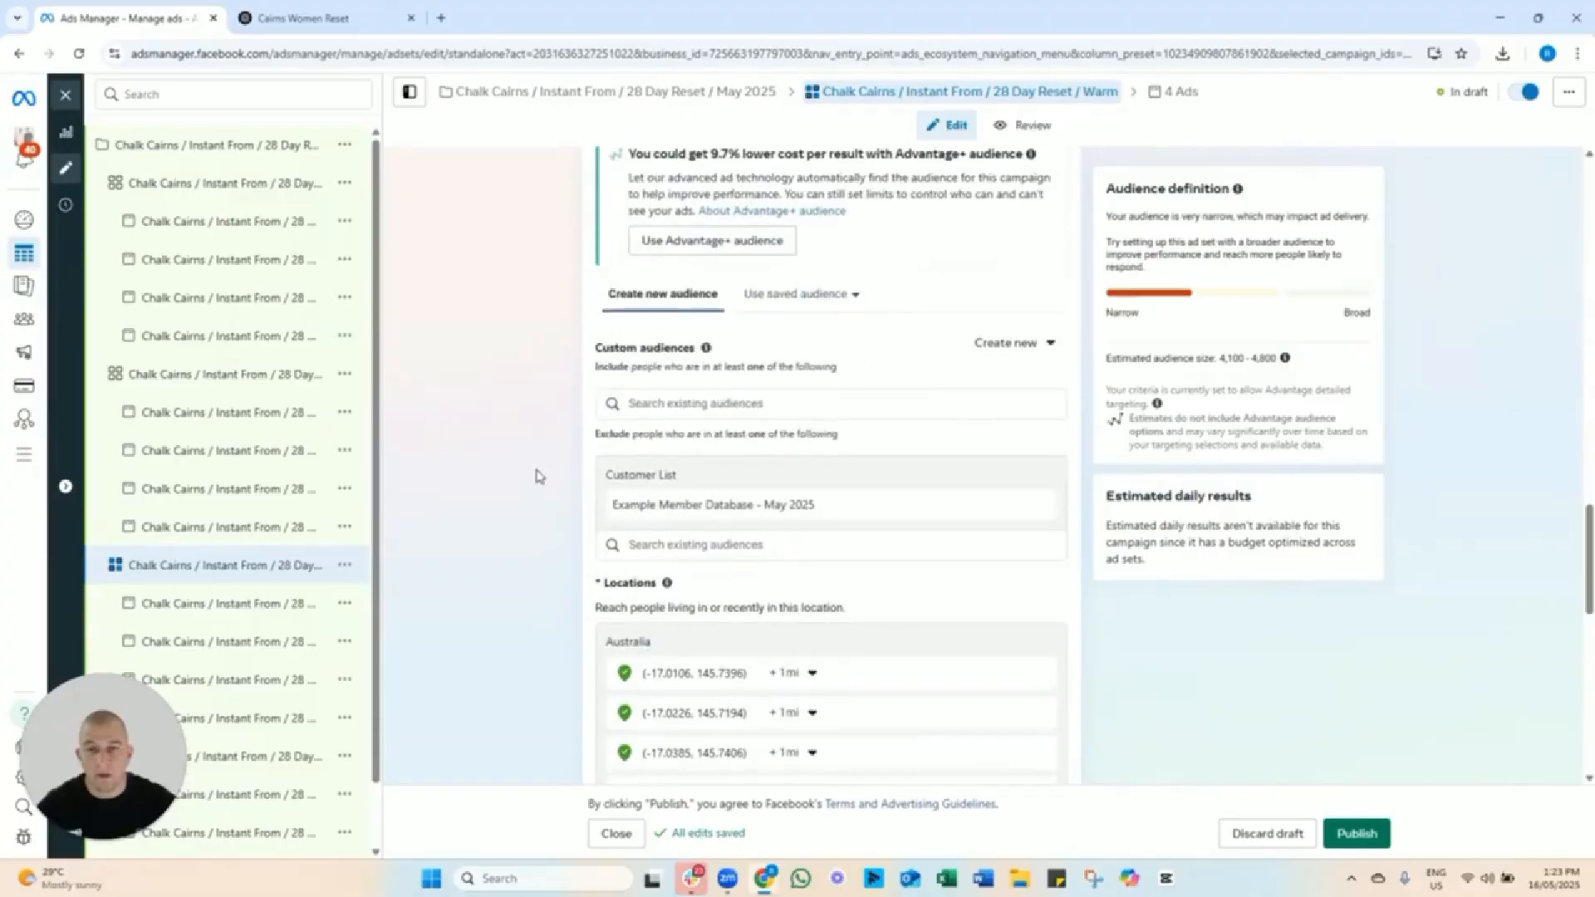
scroll(584, 412, down, 3)
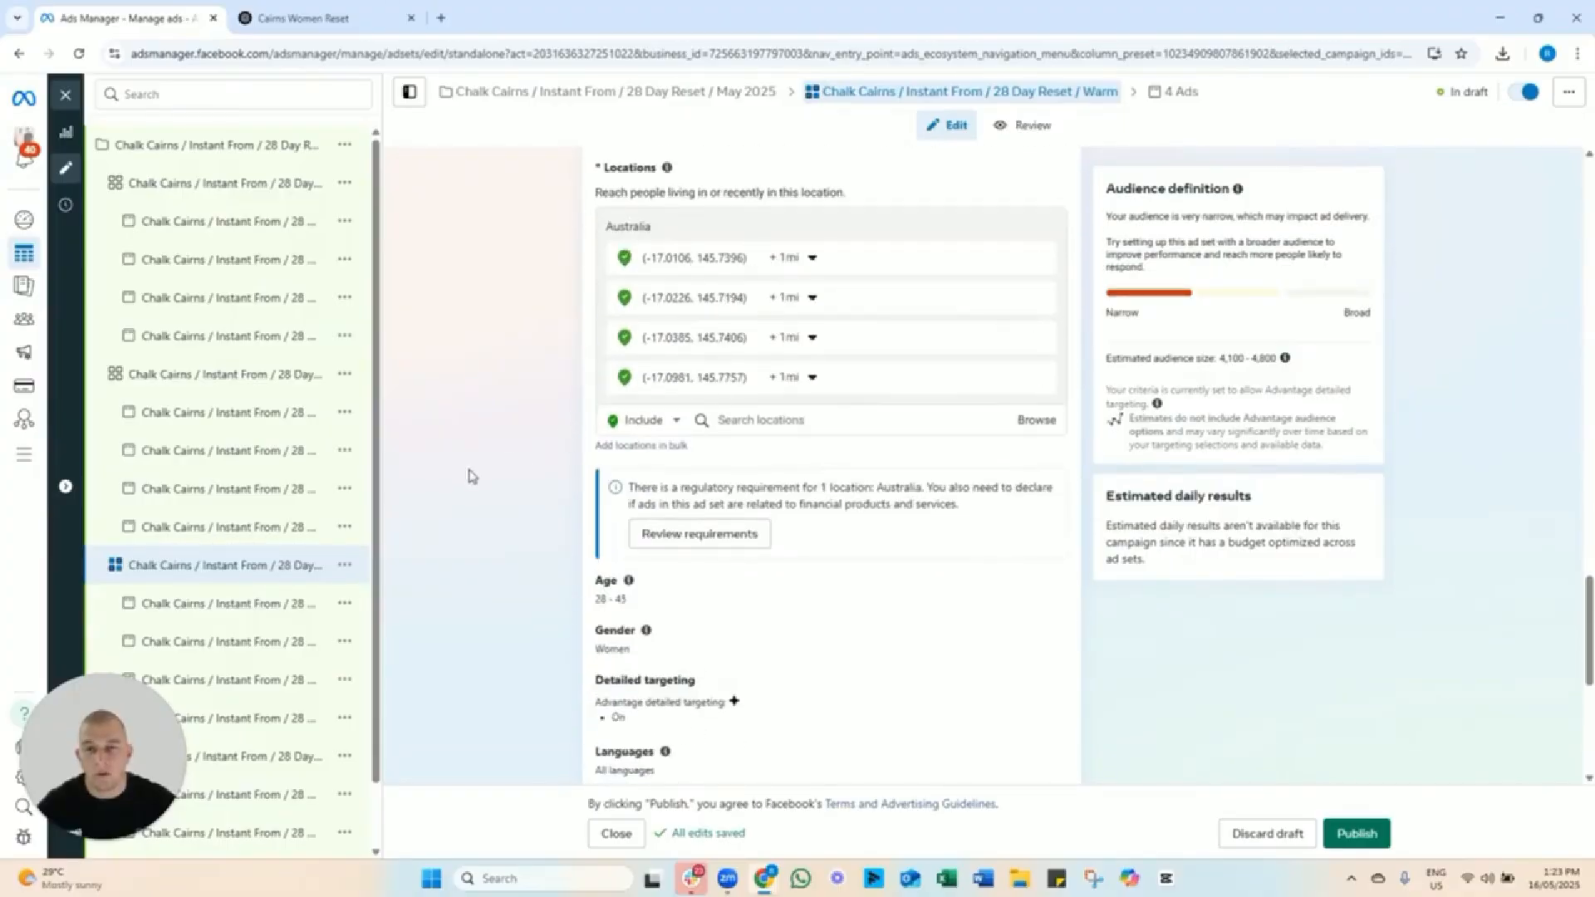
scroll(574, 490, up, 1)
scroll(631, 494, up, 3)
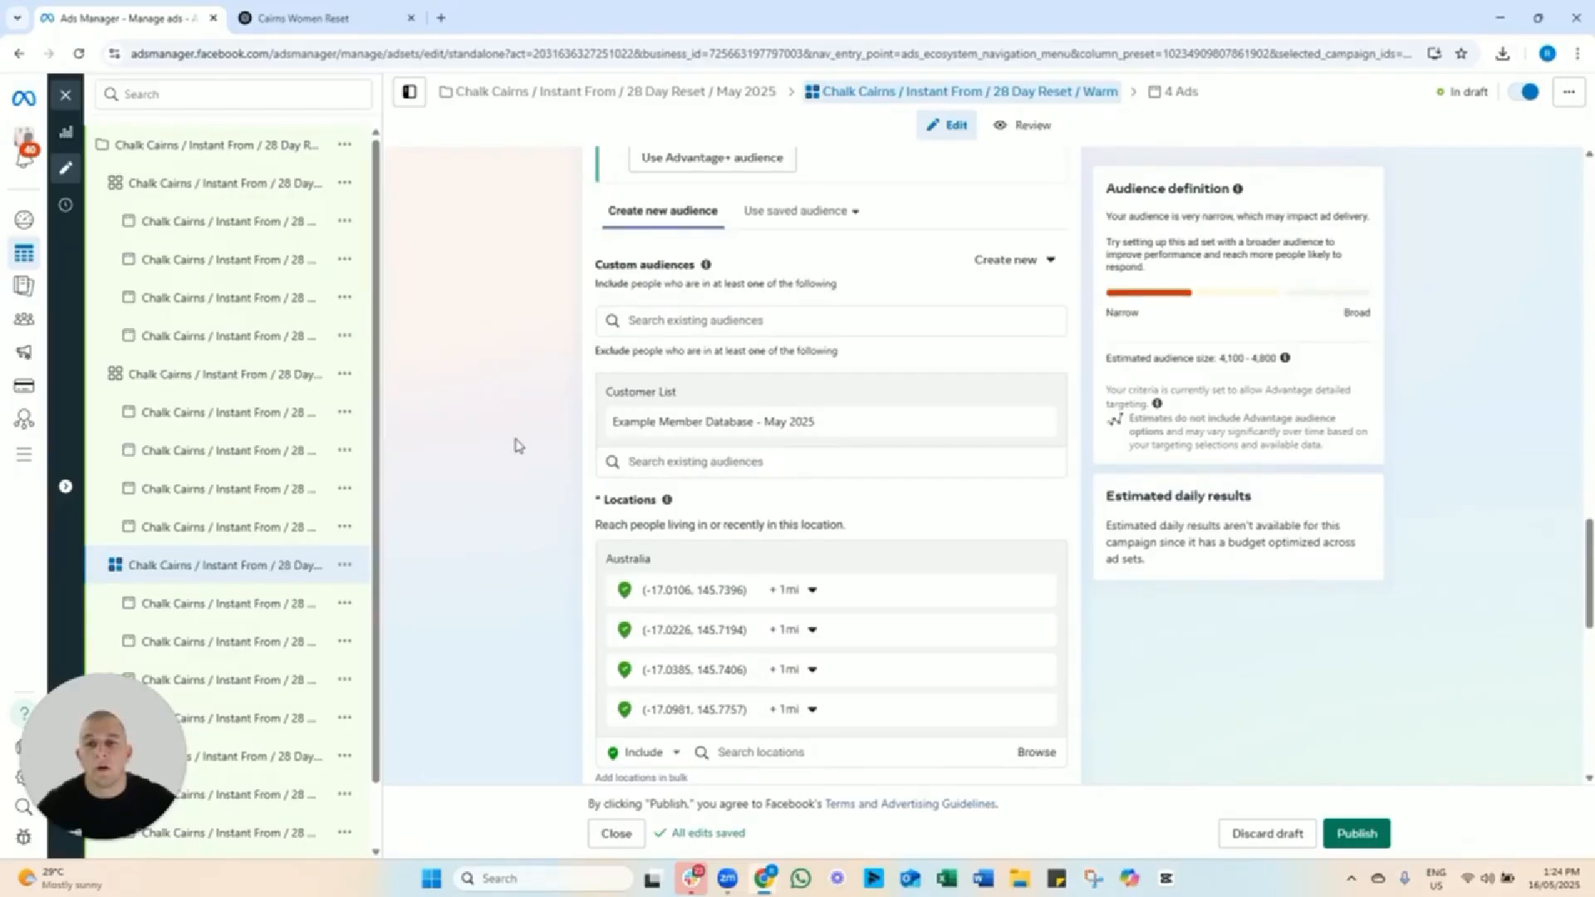
drag(615, 265, 683, 291)
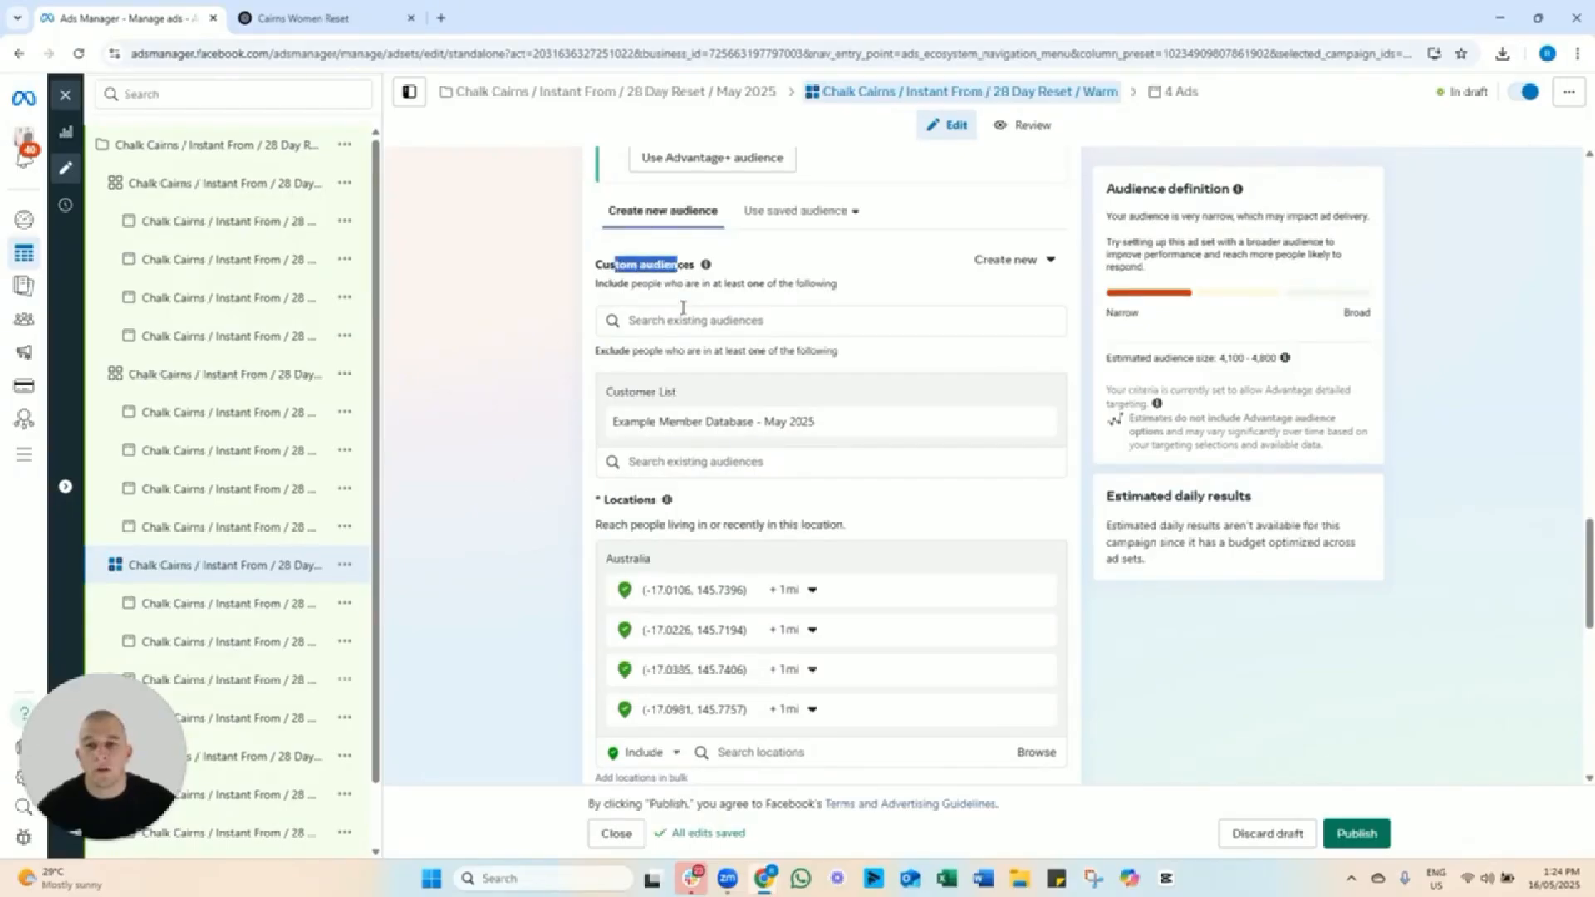
click(699, 322)
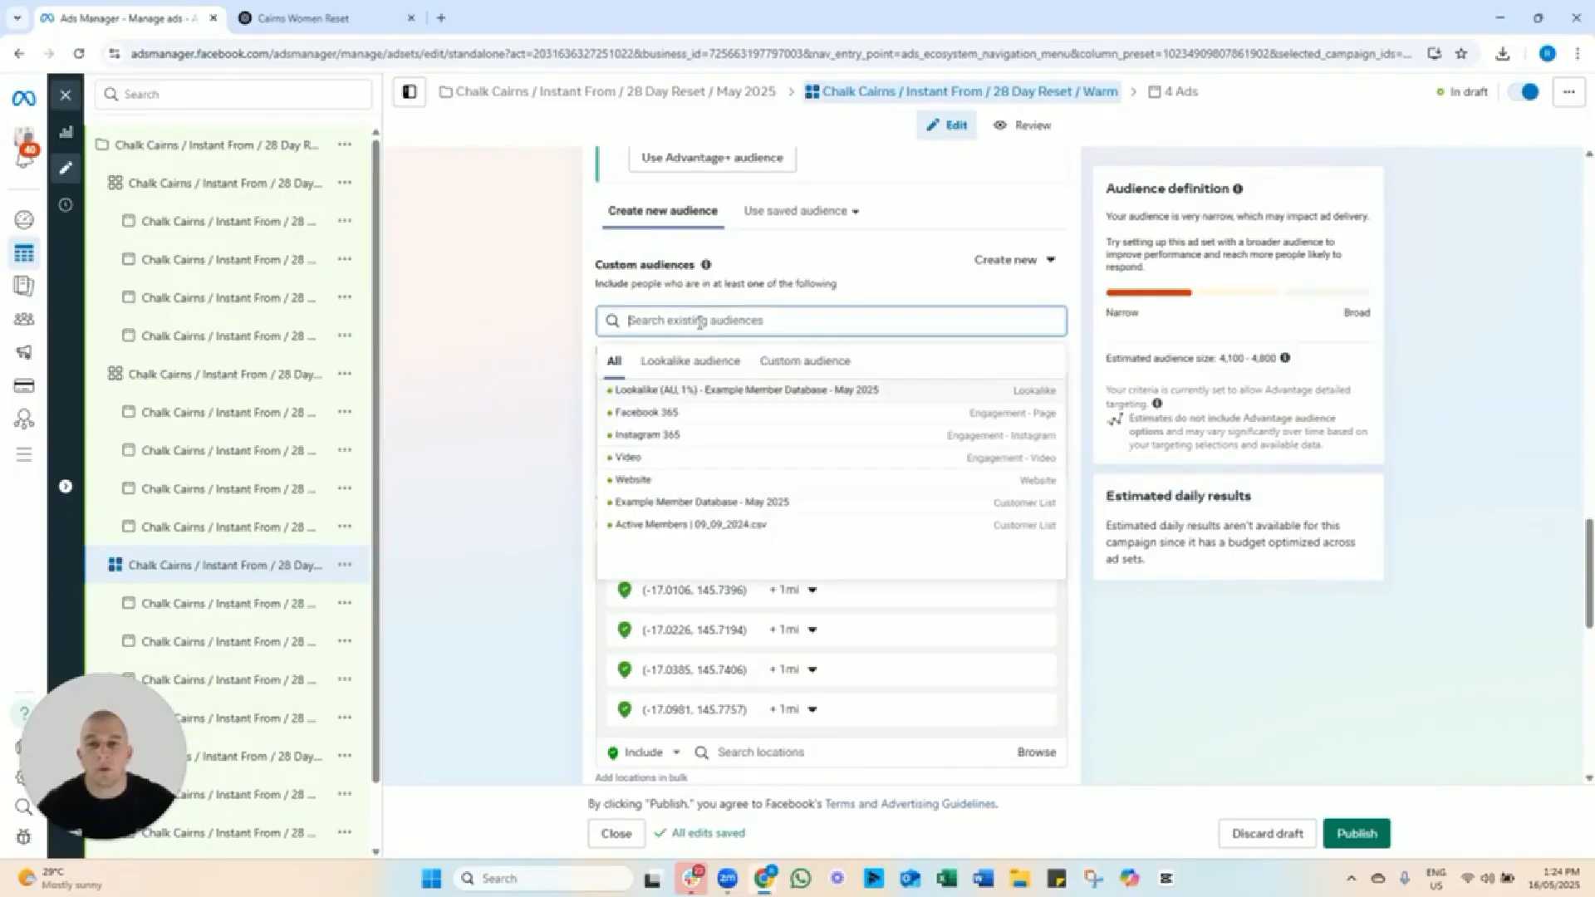
mouse_move(752, 416)
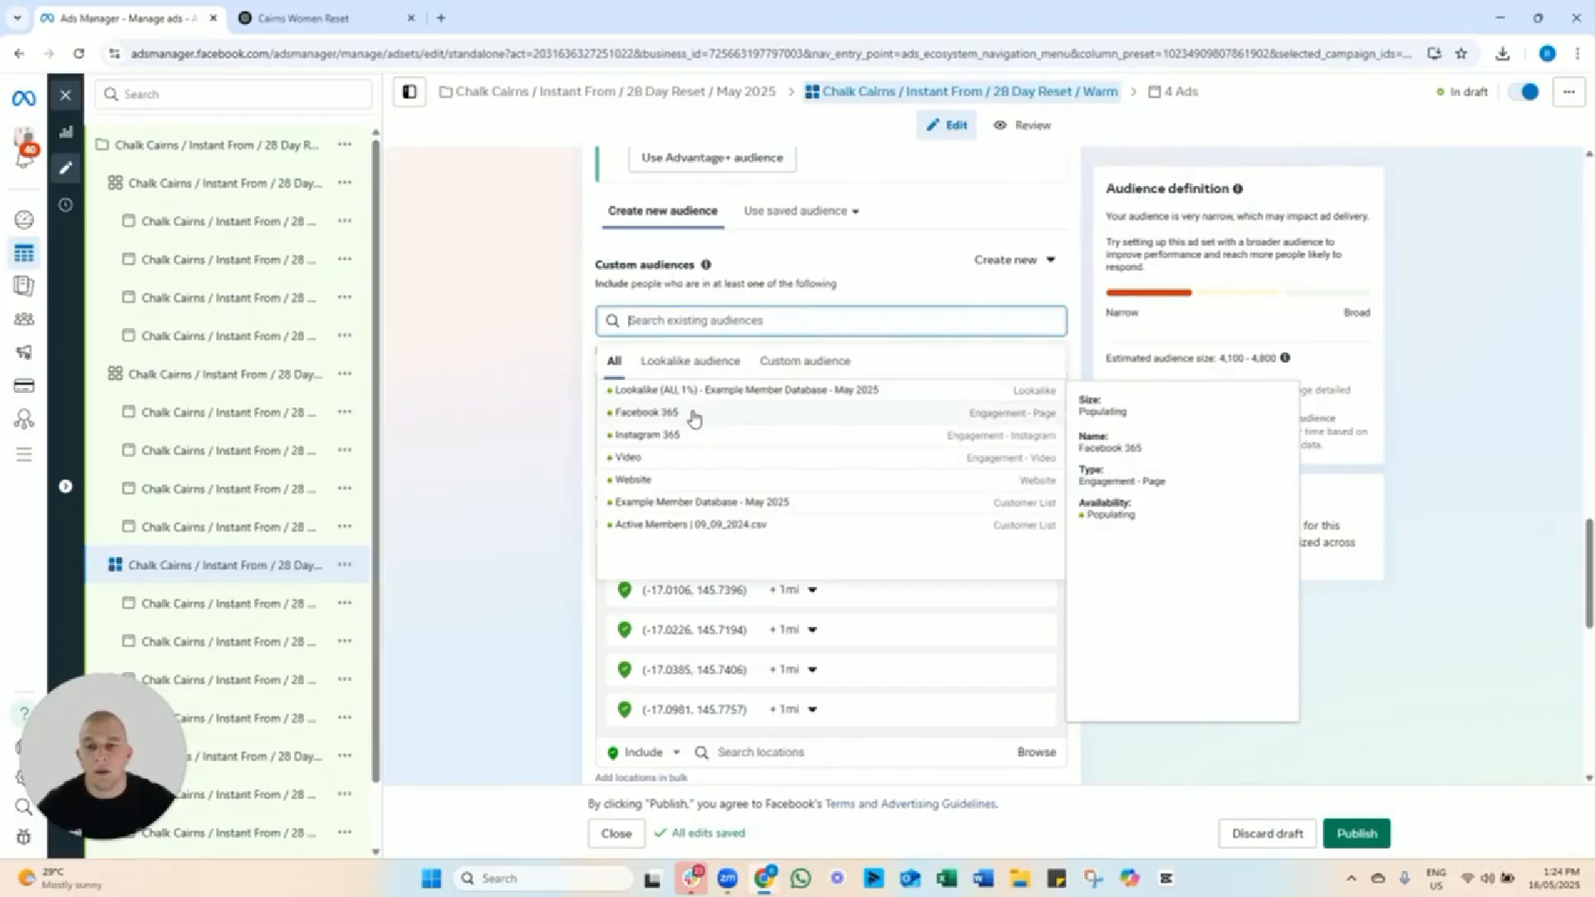
click(647, 412)
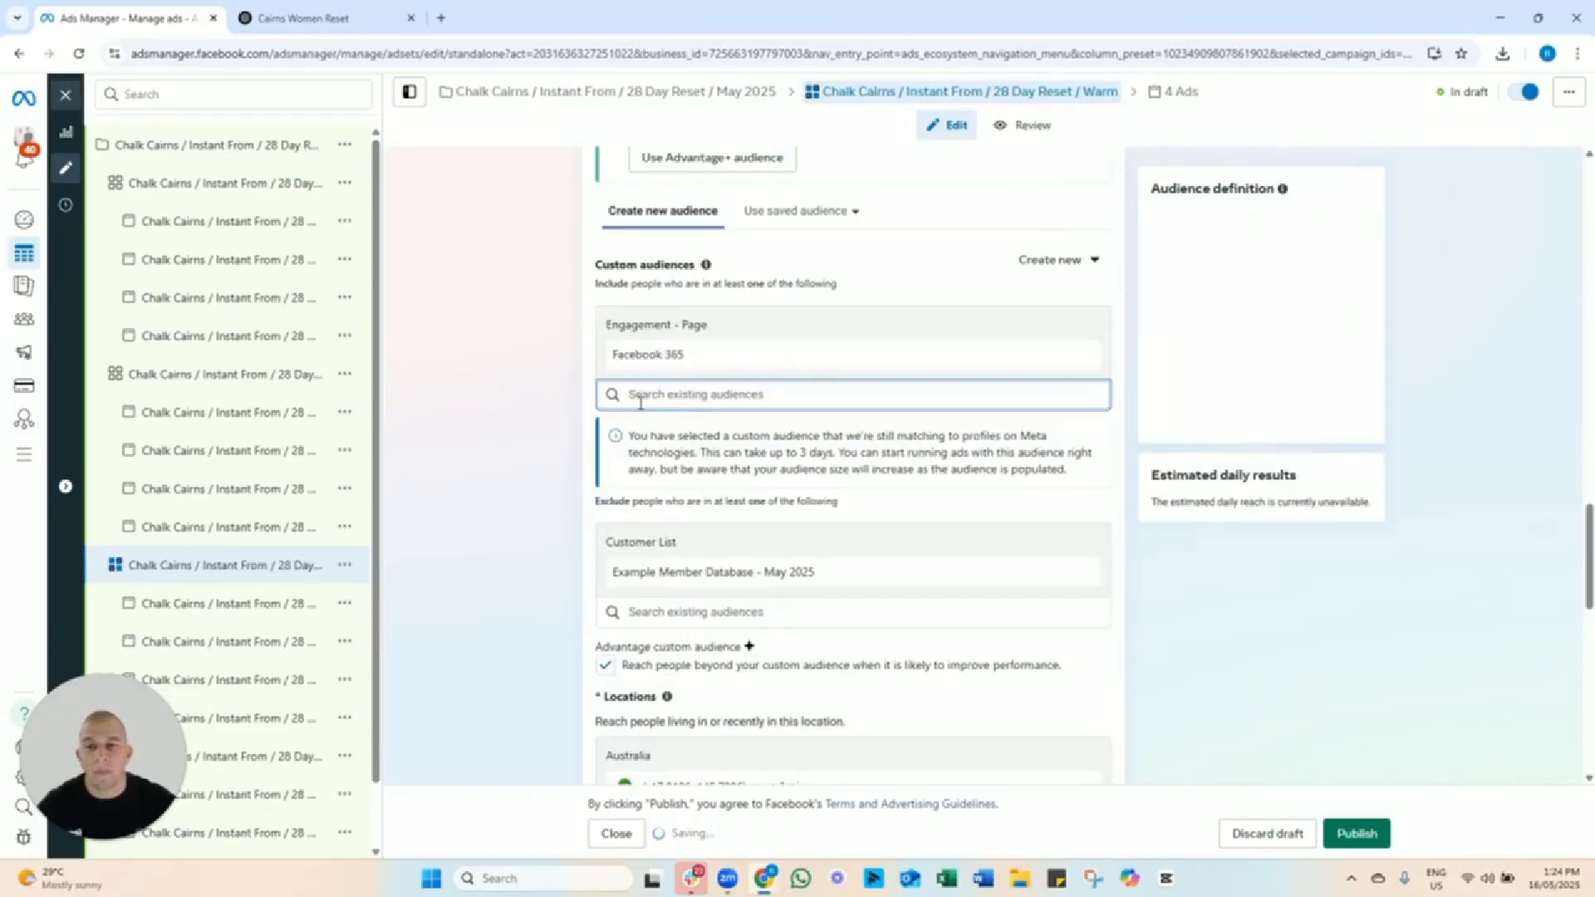
click(664, 394)
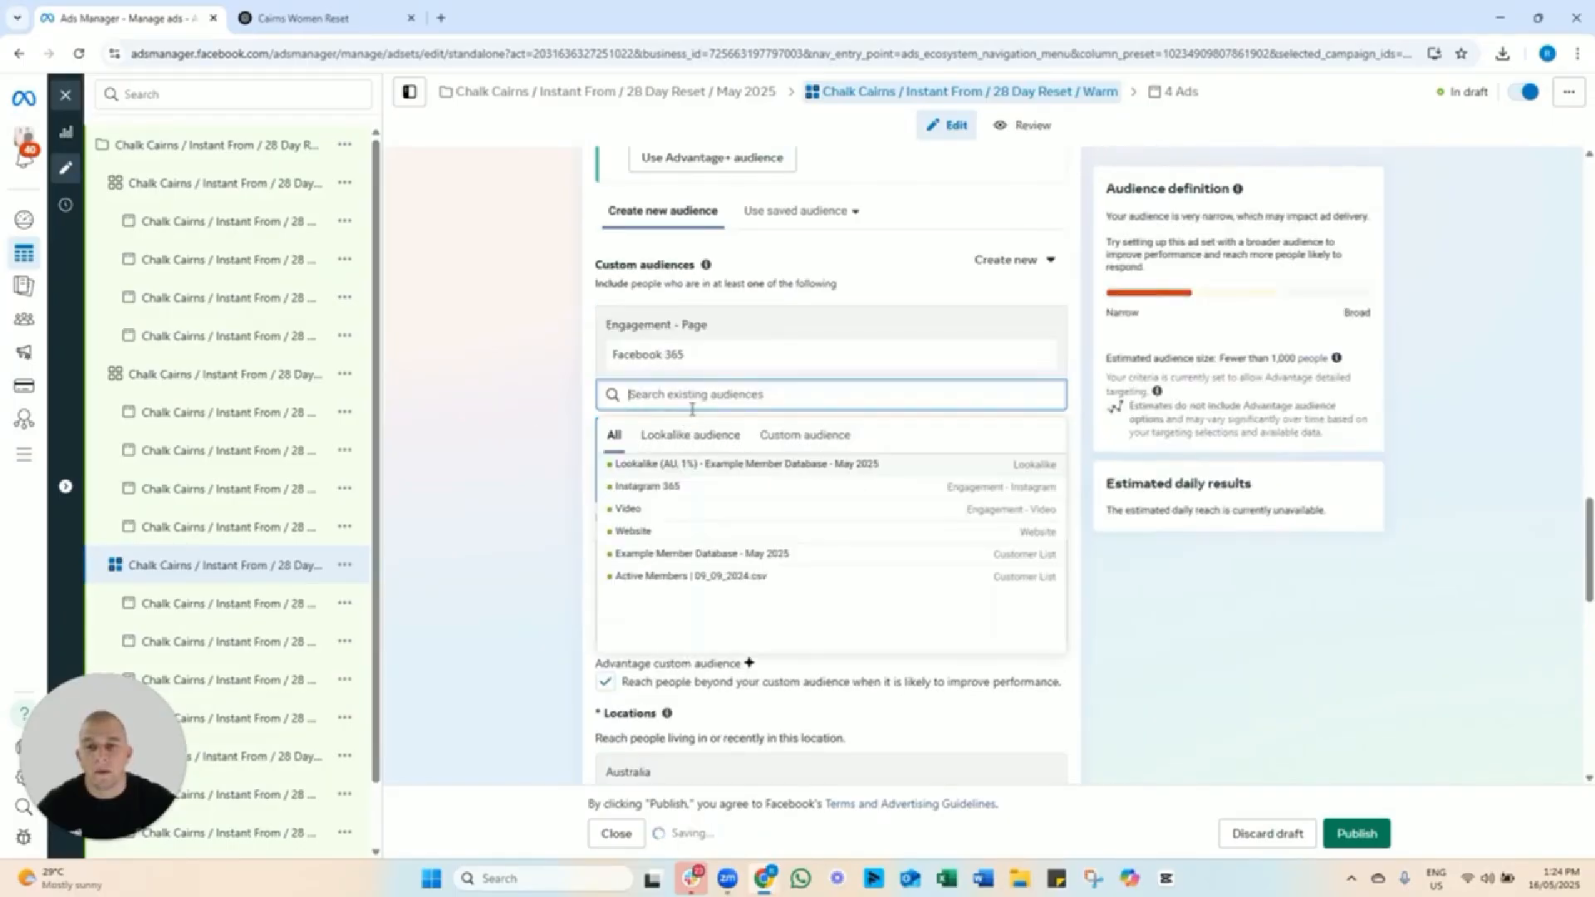
click(662, 491)
click(664, 467)
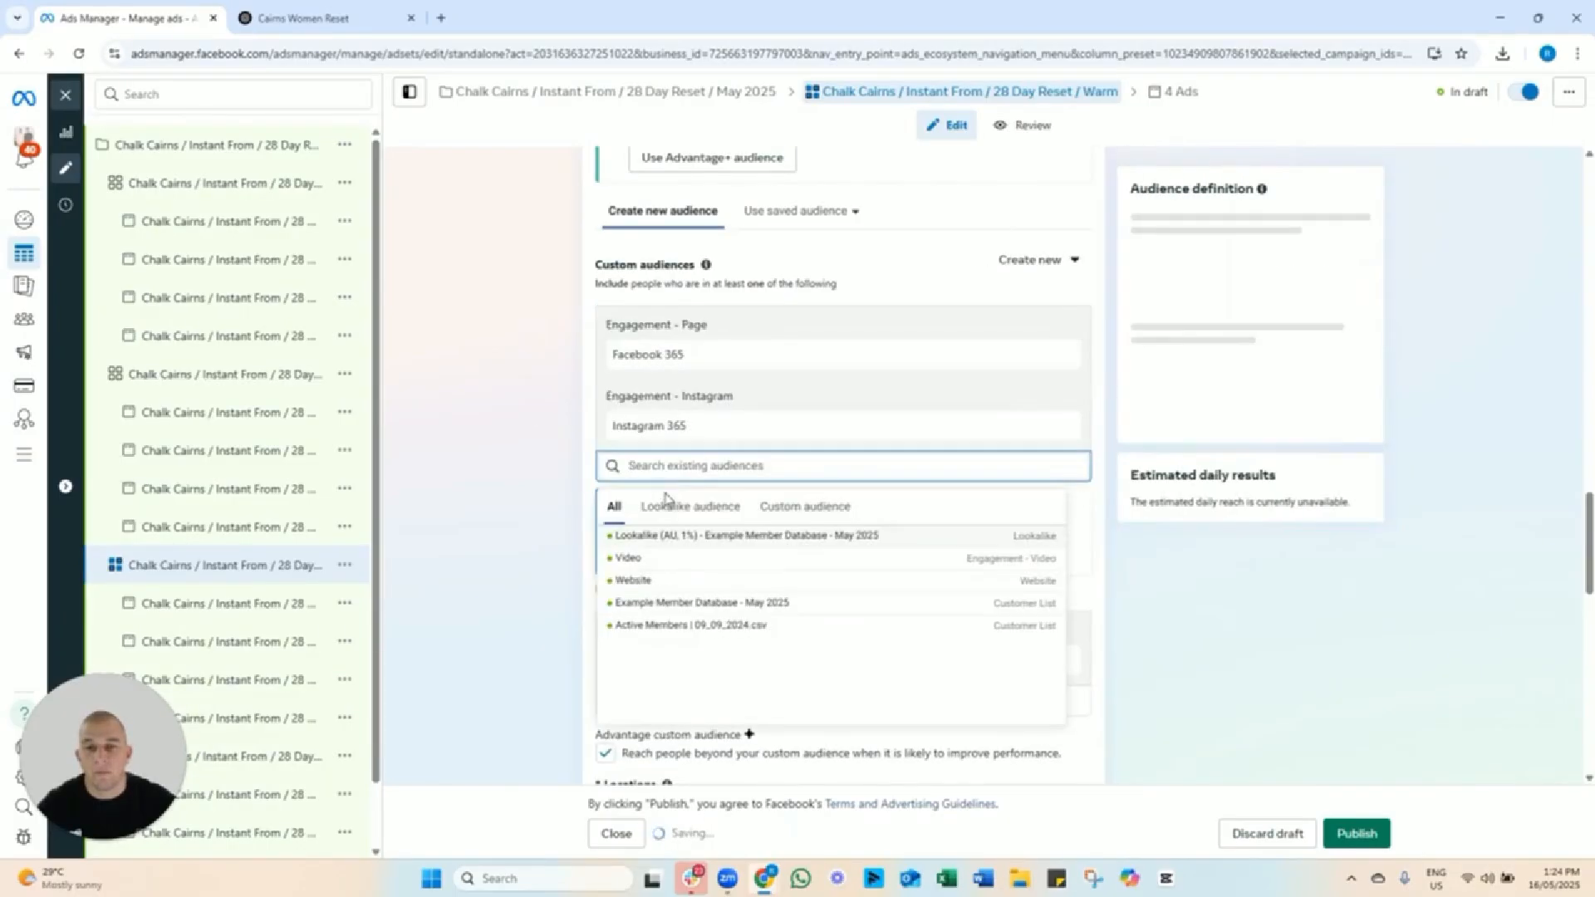
click(667, 571)
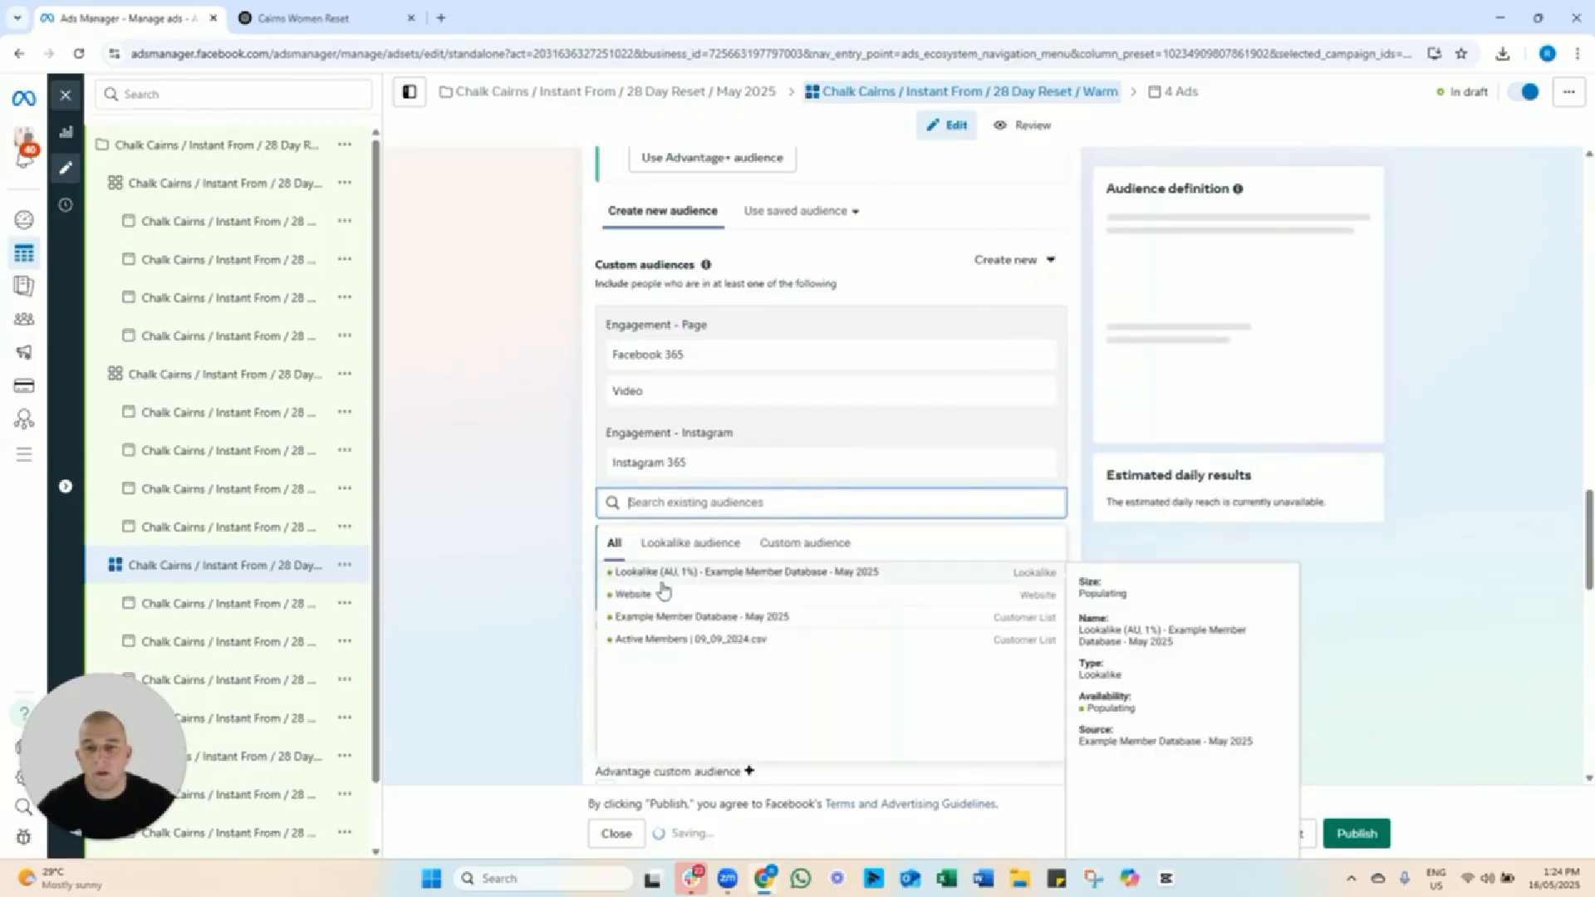
click(656, 595)
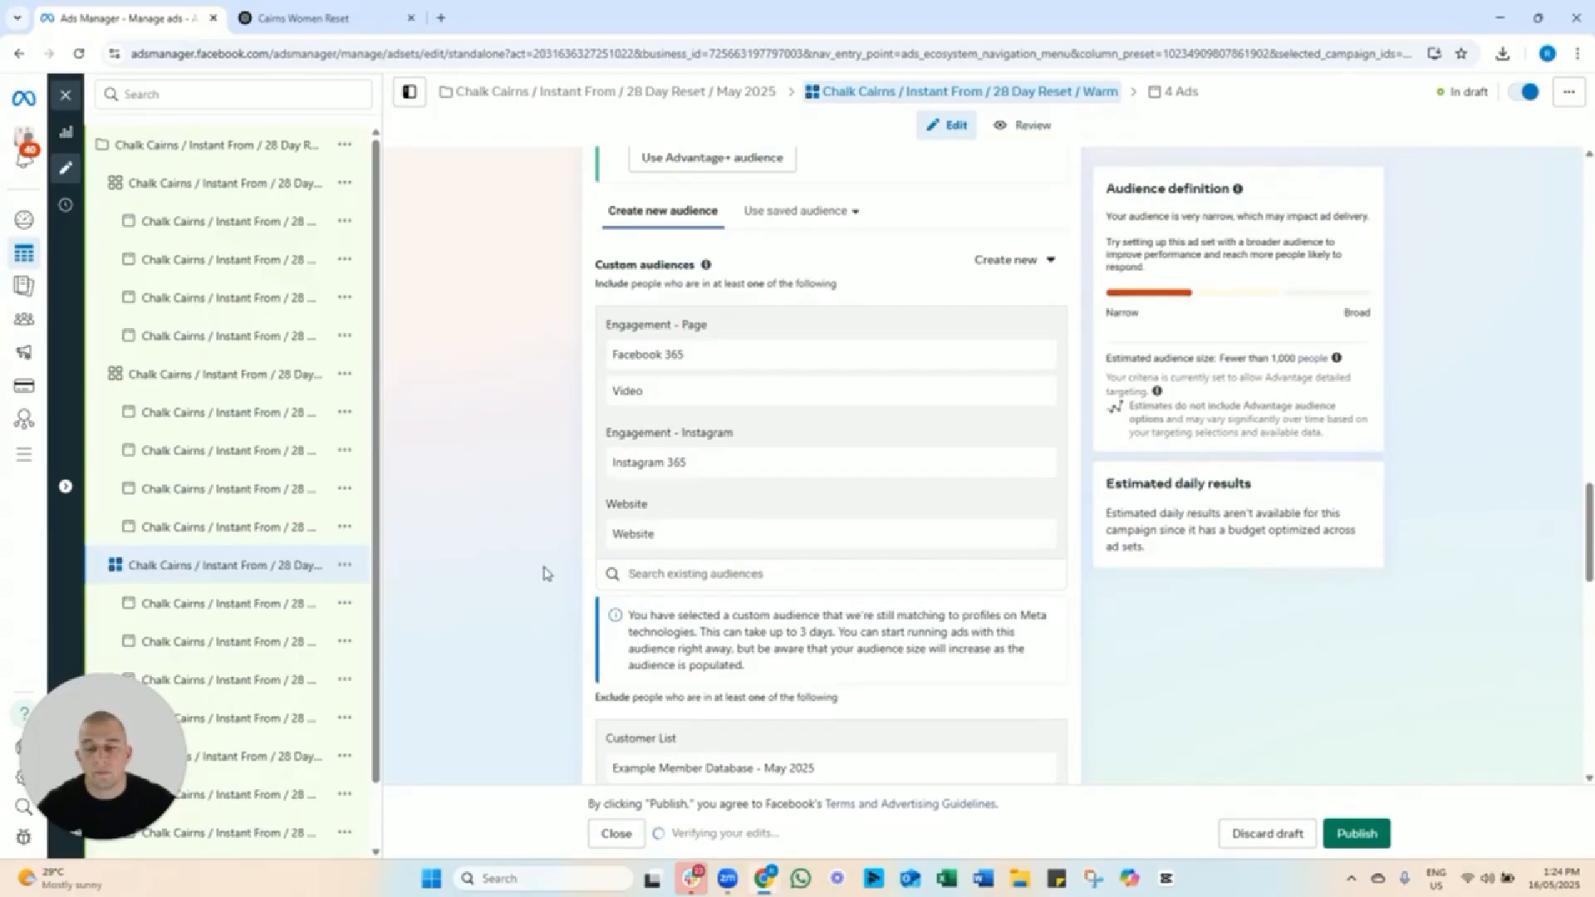
scroll(545, 573, down, 5)
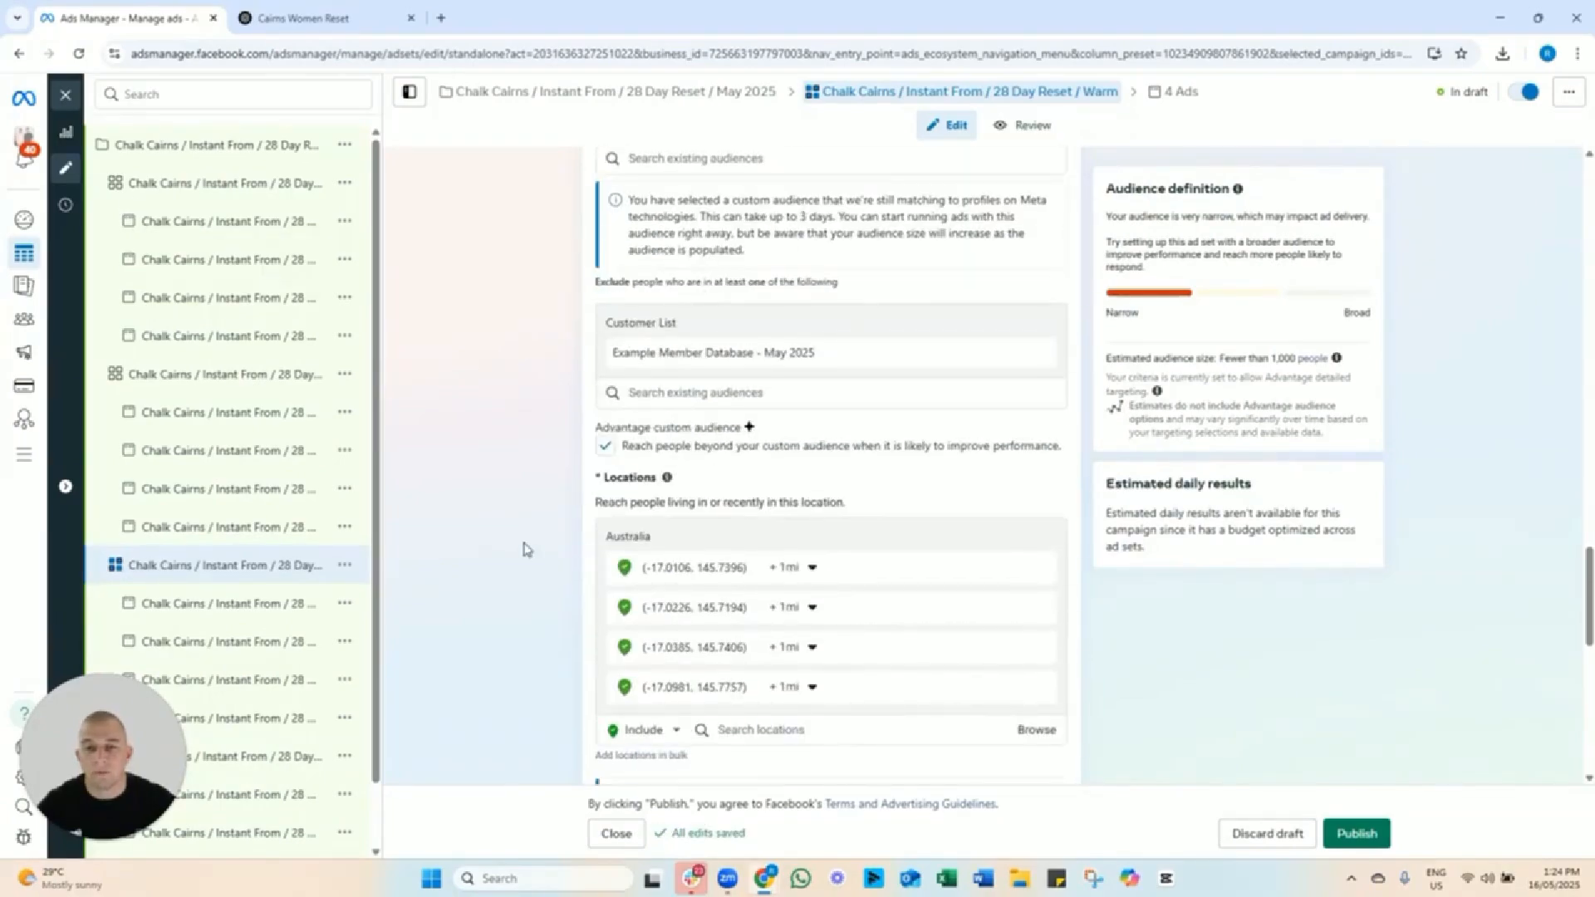